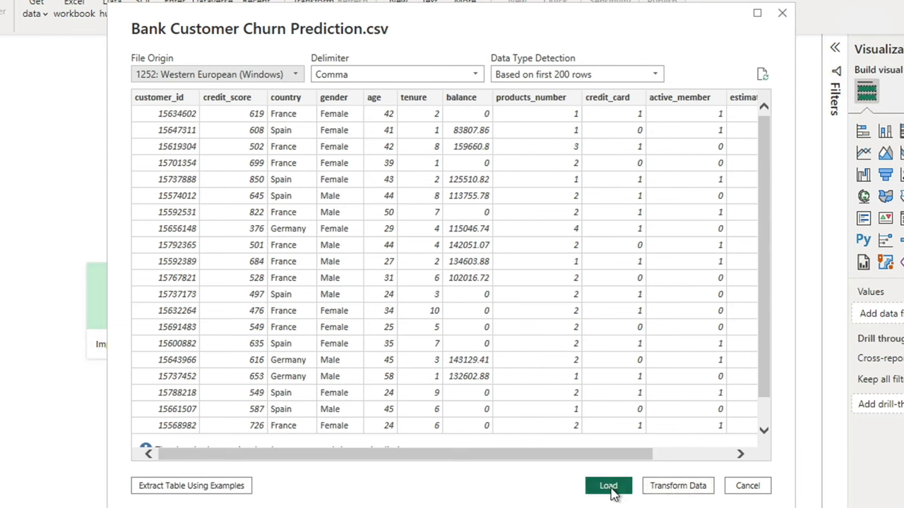
Open the Bank Customer Churn Prediction CSV for transformation in Power Query Editor and maximize the editor window.
{"action": "left_click", "coordinate": [674, 487]}
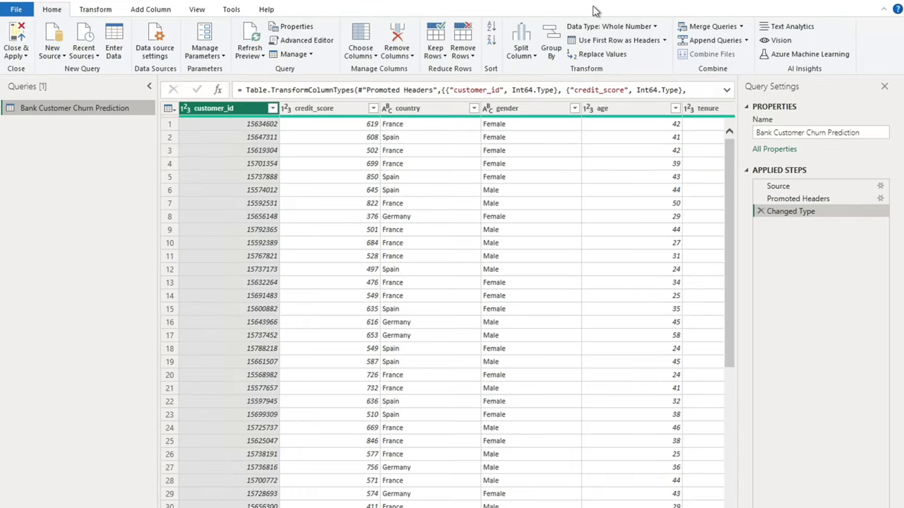
{"action": "left_click", "coordinate": [857, 2]}
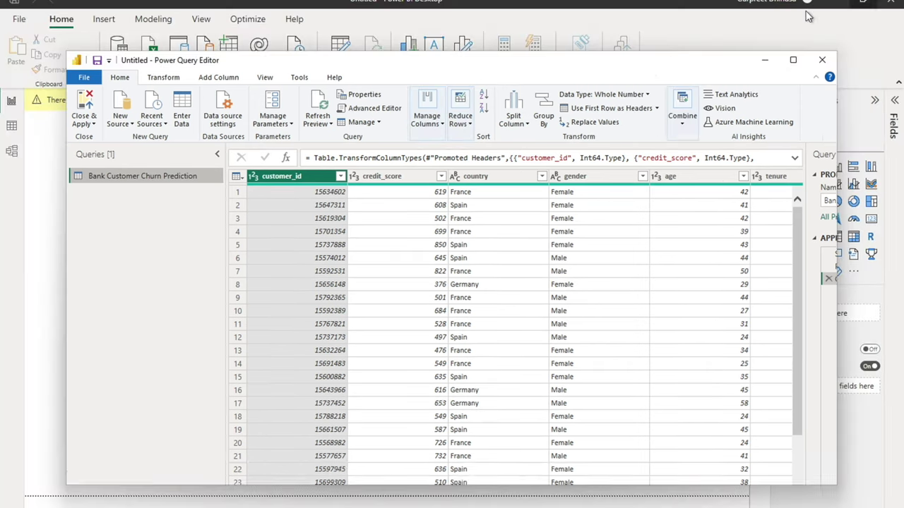
{"action": "left_click_drag", "start_coordinate": [635, 60], "coordinate": [661, 65]}
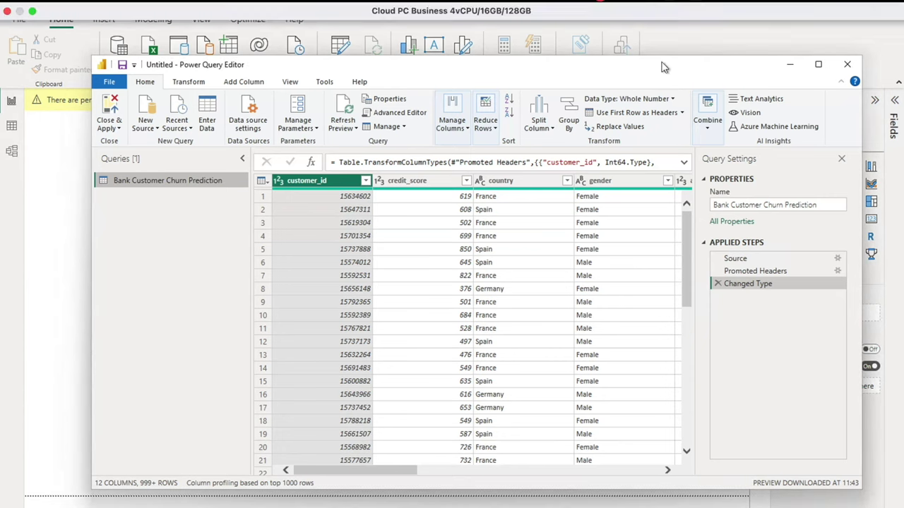
{"action": "left_click", "coordinate": [818, 64]}
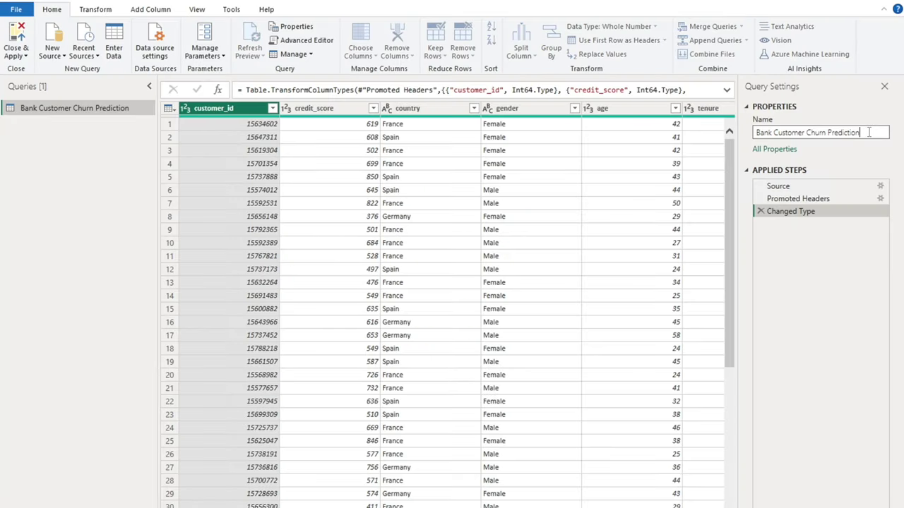
Rename the Bank Customer Churn Prediction query to Customer Data.
{"action": "left_click_drag", "start_coordinate": [872, 132], "coordinate": [725, 131]}
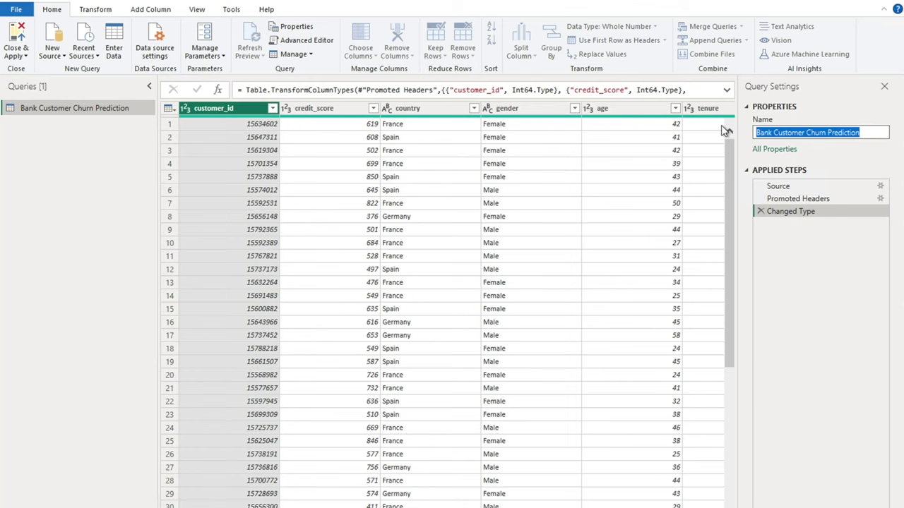
{"action": "type", "text": "Customer"}
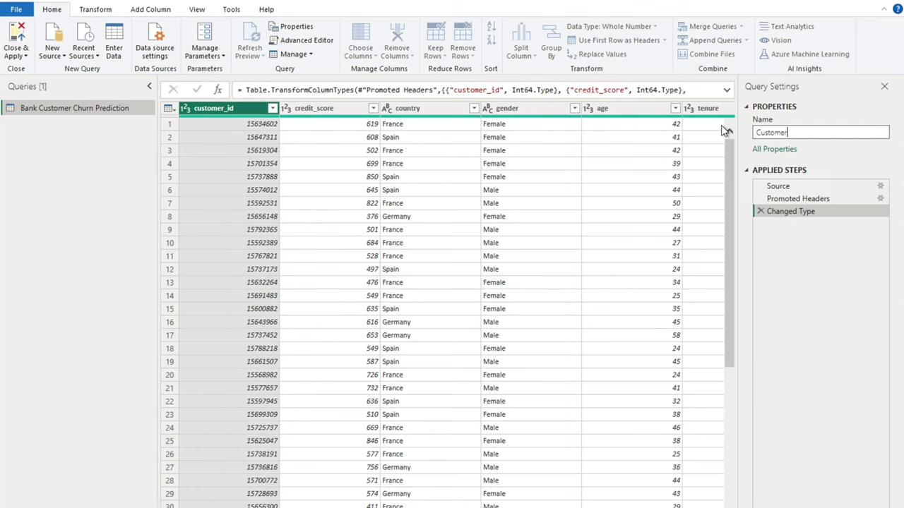
{"action": "type", "text": " Data"}
{"action": "key", "text": "Return"}
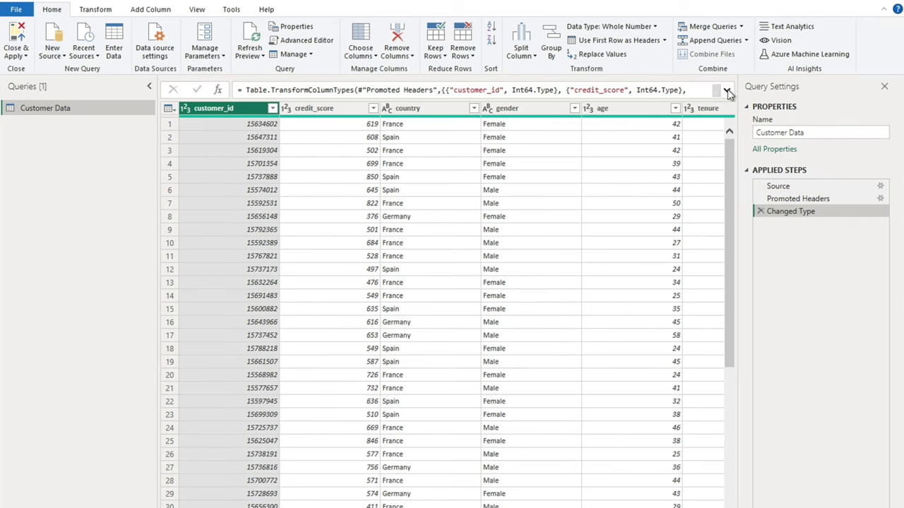
Examine the table at the Source, Promoted Headers and Changed Type applied steps in turn.
{"action": "left_click", "coordinate": [781, 188]}
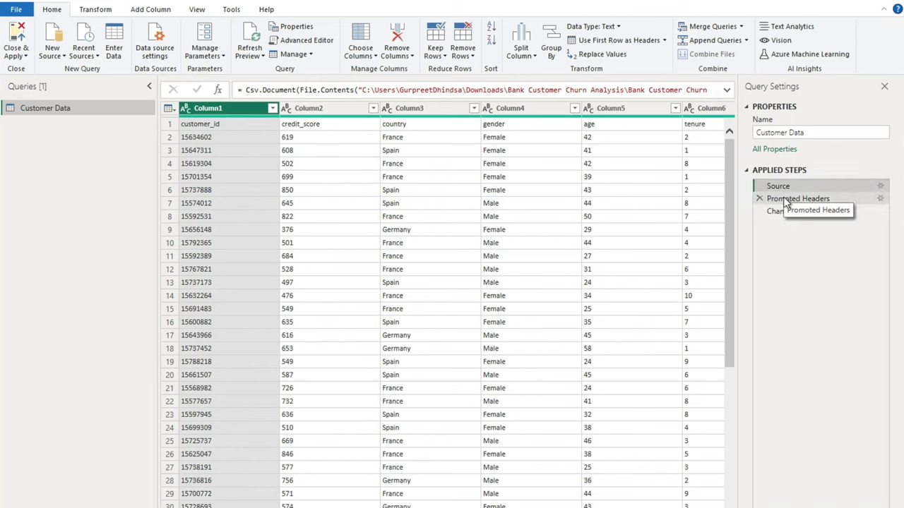
{"action": "left_click", "coordinate": [786, 201]}
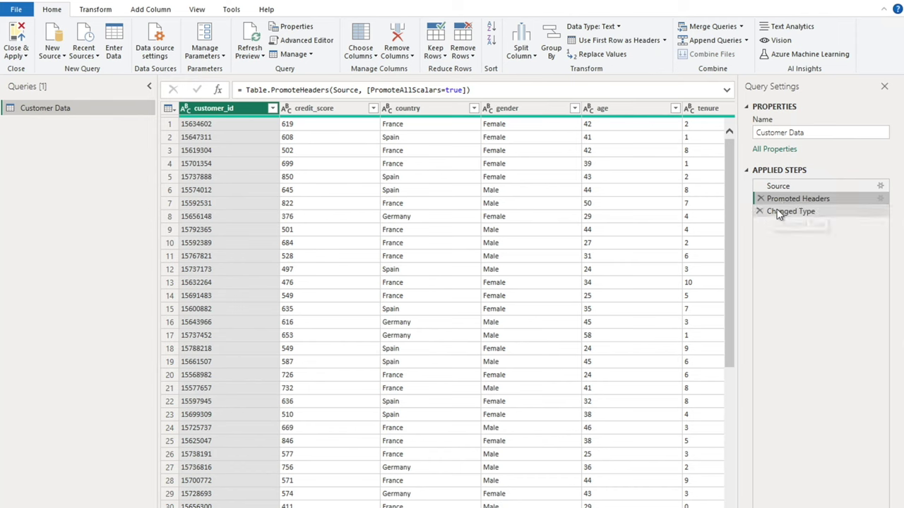
{"action": "left_click", "coordinate": [780, 211]}
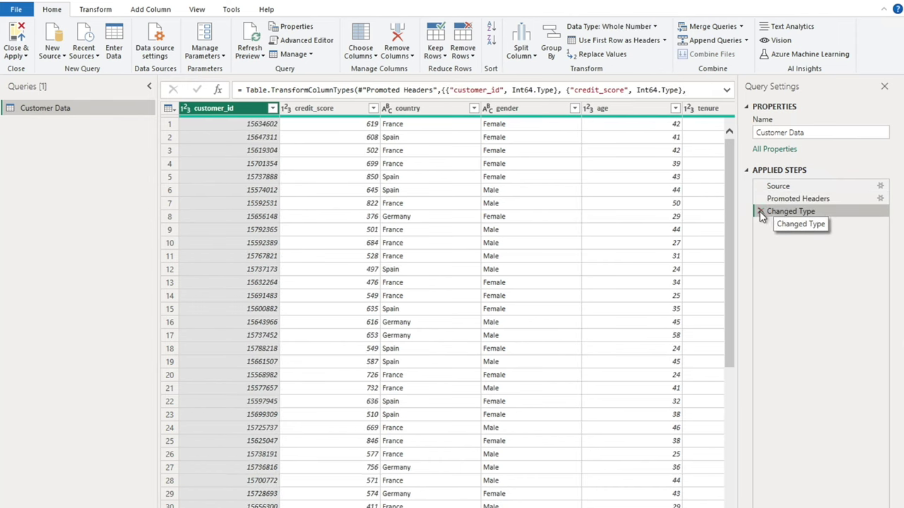
Delete the Changed Type and Promoted Headers applied steps and check the Source step's CSV settings.
{"action": "left_click", "coordinate": [760, 212]}
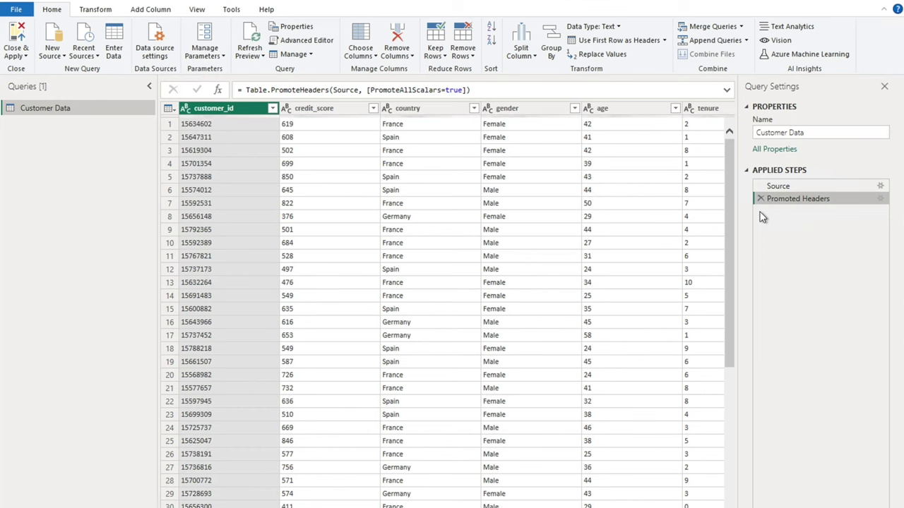
{"action": "left_click", "coordinate": [760, 198]}
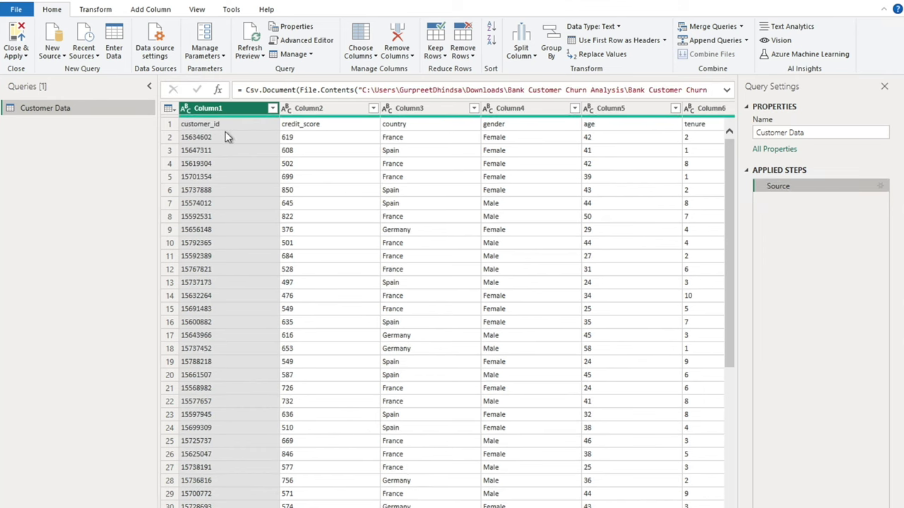
{"action": "left_click", "coordinate": [880, 187]}
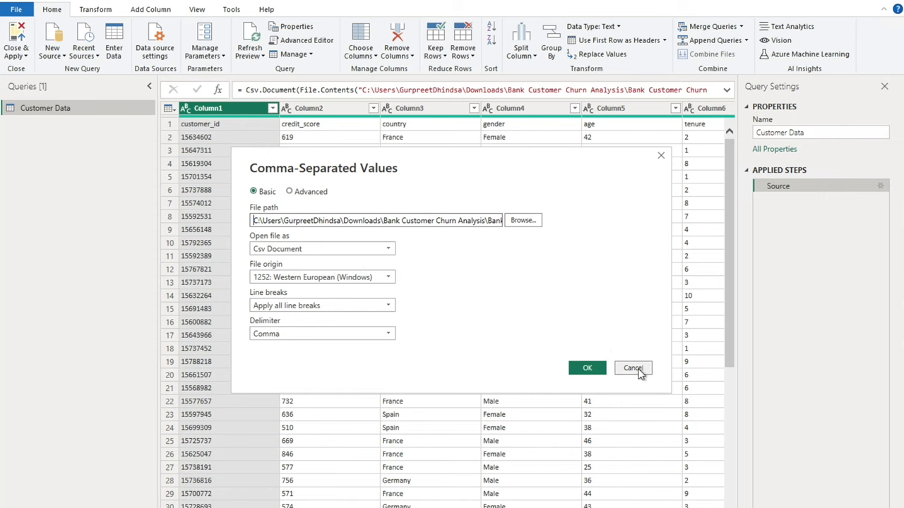
{"action": "left_click", "coordinate": [662, 155]}
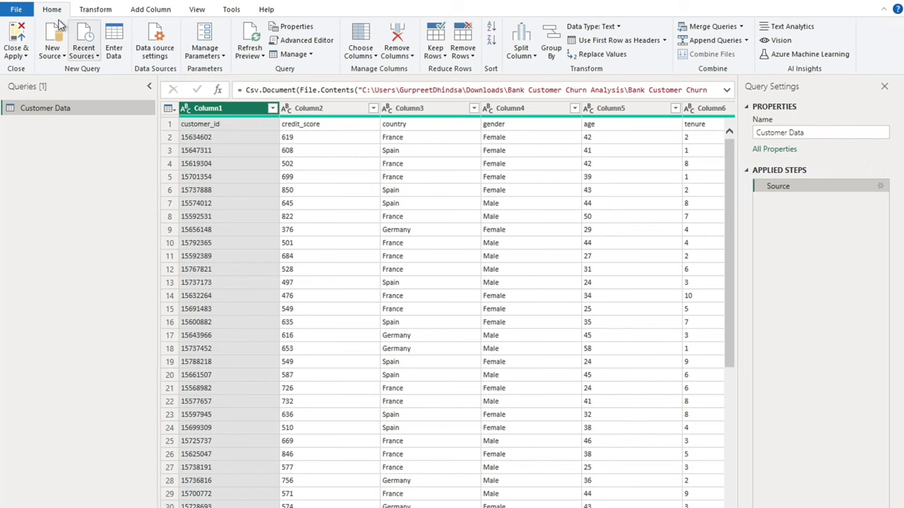
Use the first row as headers and delete the automatically added Changed Type step.
{"action": "left_click", "coordinate": [621, 41]}
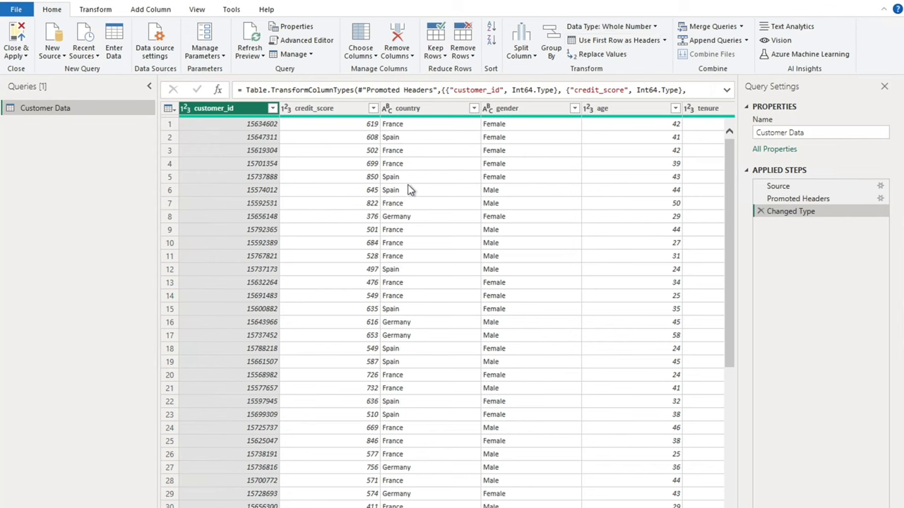
{"action": "left_click", "coordinate": [760, 212]}
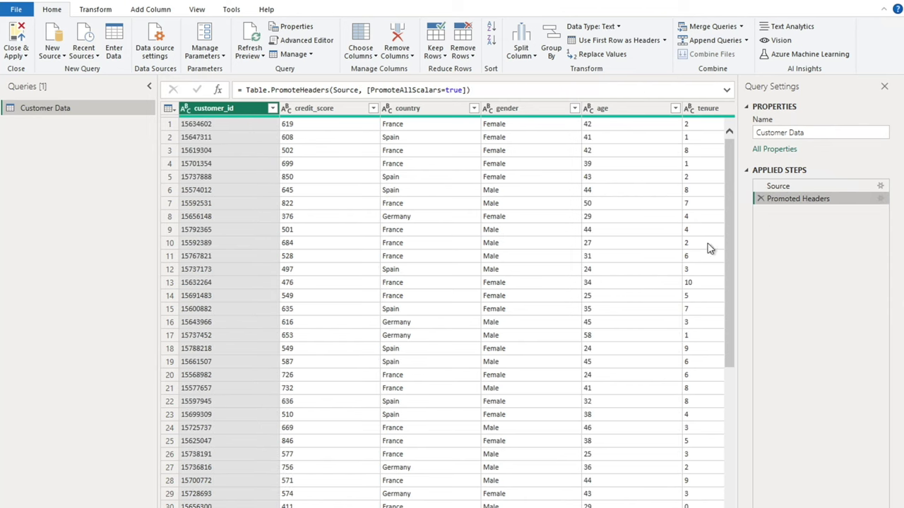
Collapse the queries list and review the table's columns from customer_id through churn.
{"action": "left_click", "coordinate": [149, 89]}
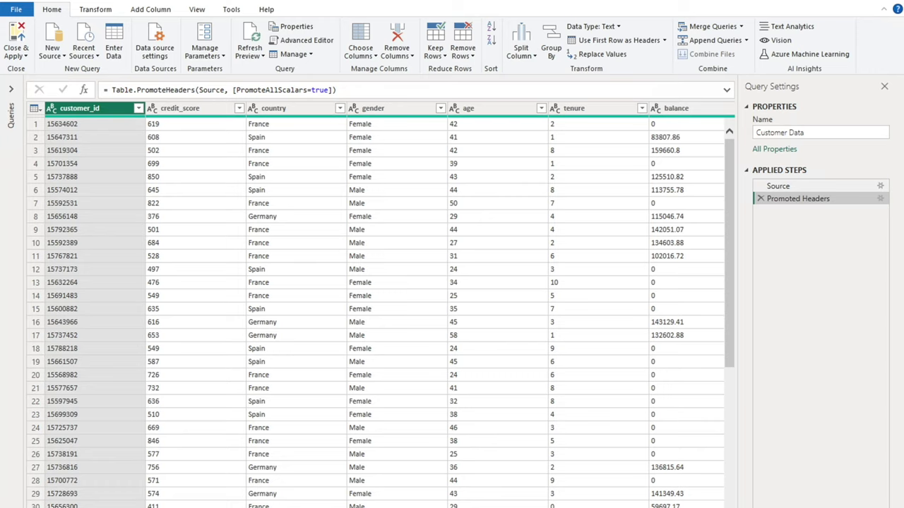
{"action": "scroll", "coordinate": [387, 305], "scroll_direction": "right", "scroll_amount": 5}
{"action": "scroll", "coordinate": [386, 305], "scroll_direction": "left", "scroll_amount": 5}
{"action": "scroll", "coordinate": [544, 507], "scroll_direction": "right", "scroll_amount": 5}
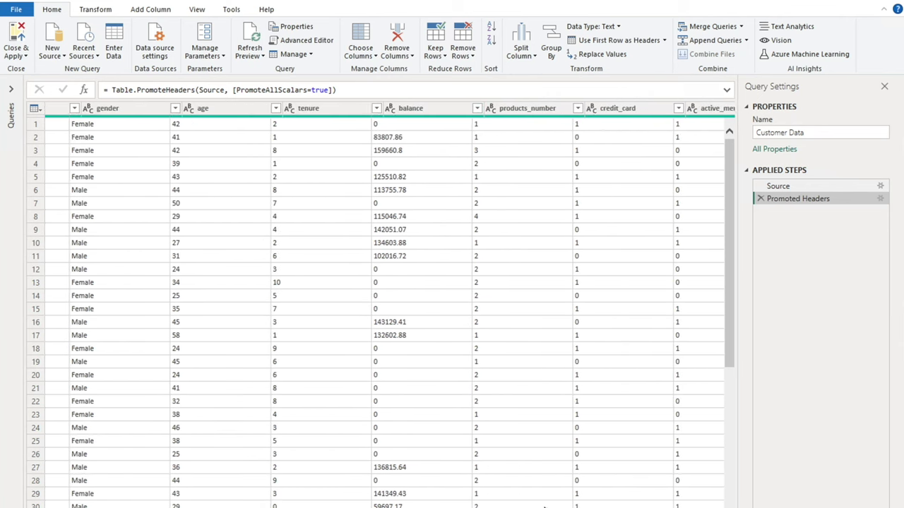
{"action": "scroll", "coordinate": [543, 507], "scroll_direction": "right", "scroll_amount": 1}
{"action": "scroll", "coordinate": [567, 506], "scroll_direction": "right", "scroll_amount": 4}
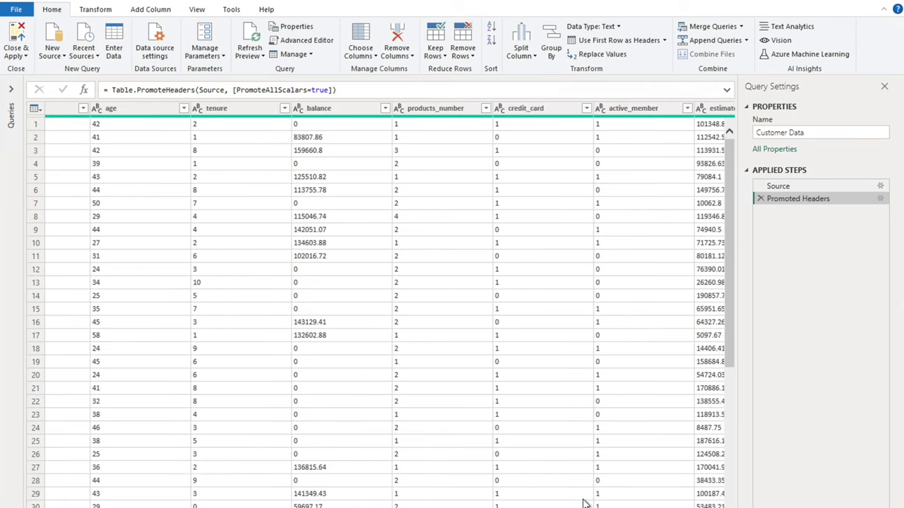
{"action": "scroll", "coordinate": [609, 505], "scroll_direction": "right", "scroll_amount": 3}
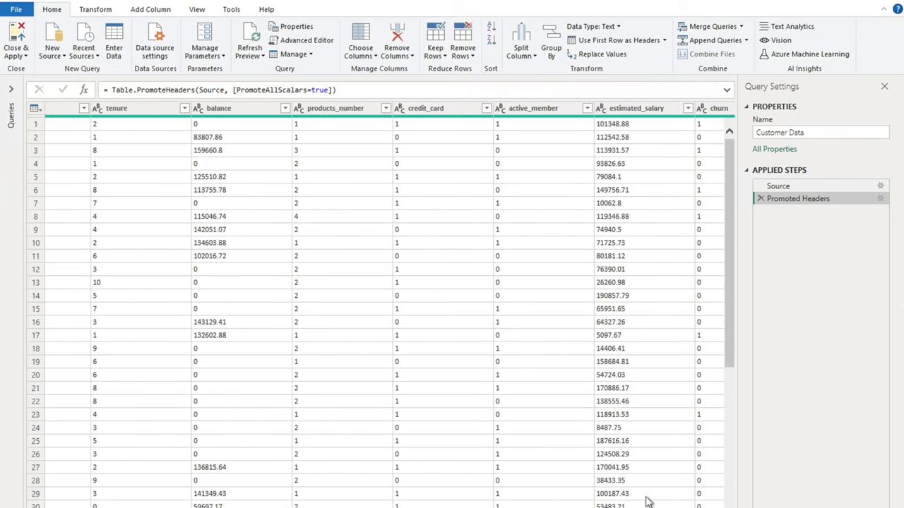
{"action": "scroll", "coordinate": [650, 500], "scroll_direction": "right", "scroll_amount": 3}
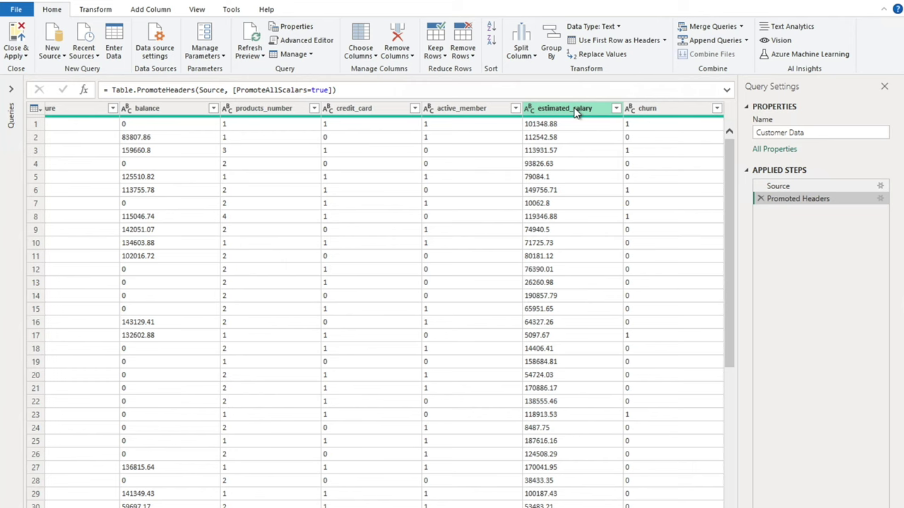
Remove the estimated_salary column from the table.
{"action": "left_click", "coordinate": [152, 113]}
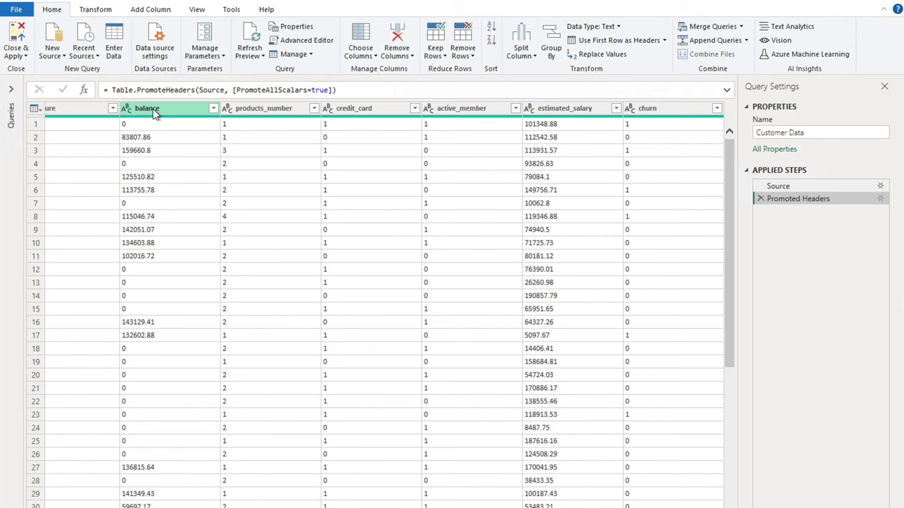
{"action": "left_click", "coordinate": [565, 110]}
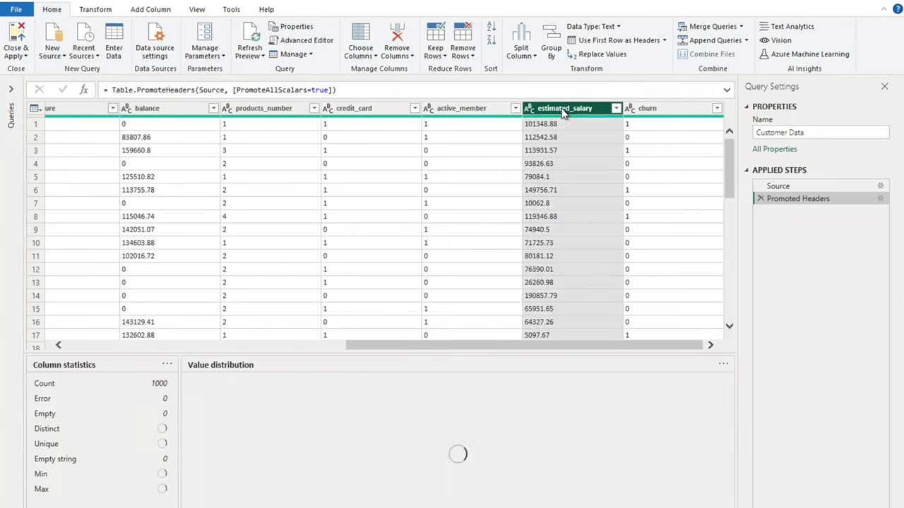
{"action": "right_click", "coordinate": [565, 113]}
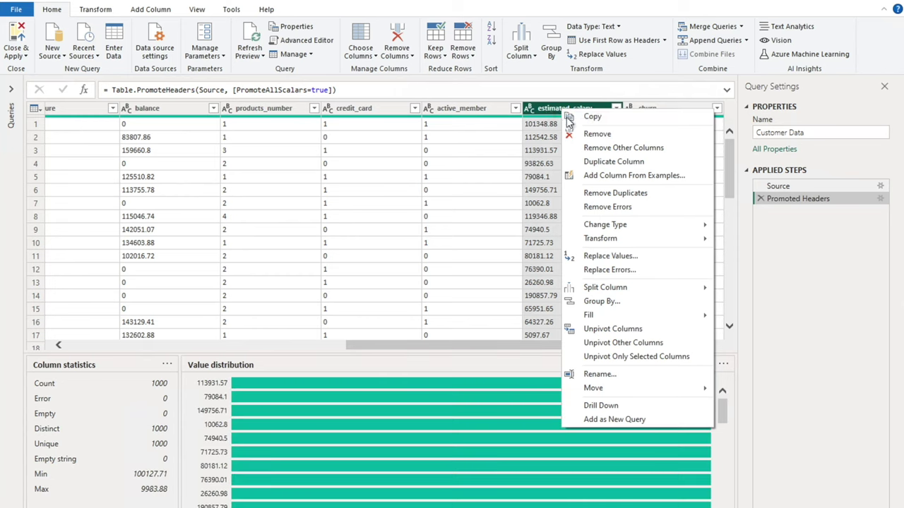
{"action": "right_click", "coordinate": [547, 111]}
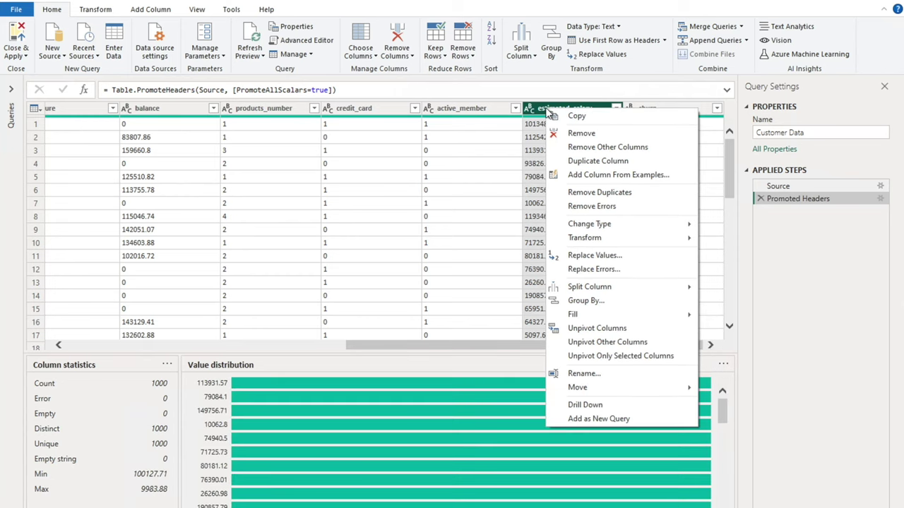
{"action": "left_click", "coordinate": [582, 134]}
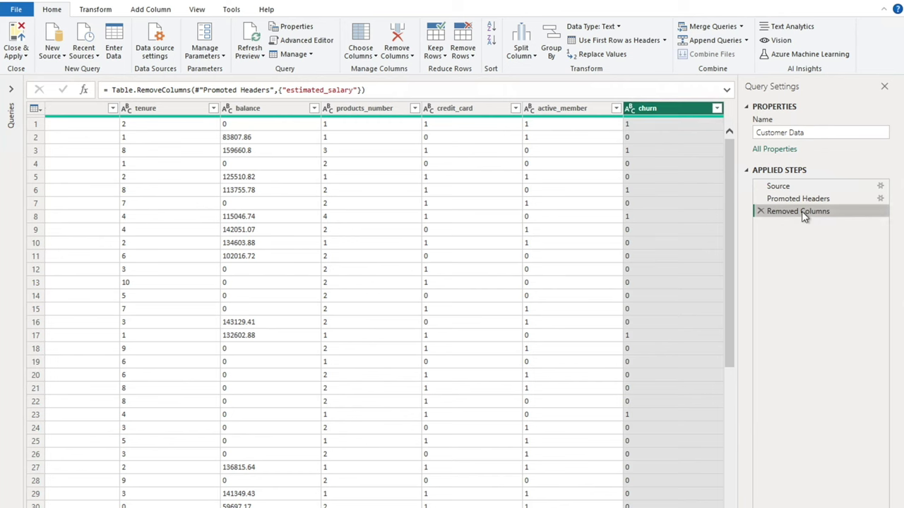
Rename the Removed Columns applied step to Removed Estimated Salary.
{"action": "right_click", "coordinate": [805, 214]}
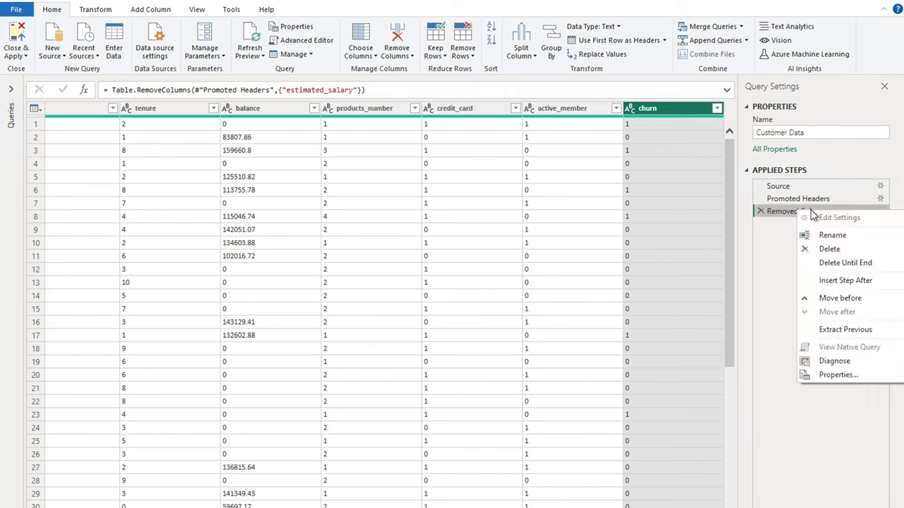
{"action": "left_click", "coordinate": [835, 238]}
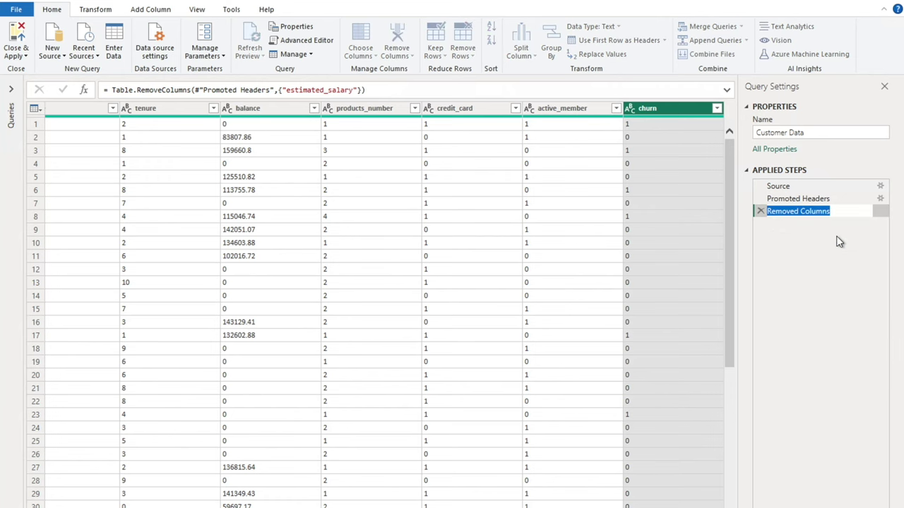
{"action": "left_click", "coordinate": [836, 210]}
{"action": "key", "text": "BackSpace"}
{"action": "key", "text": "BackSpace"}
{"action": "key", "text": "BackSpace"}
{"action": "key", "text": "BackSpace"}
{"action": "key", "text": "BackSpace"}
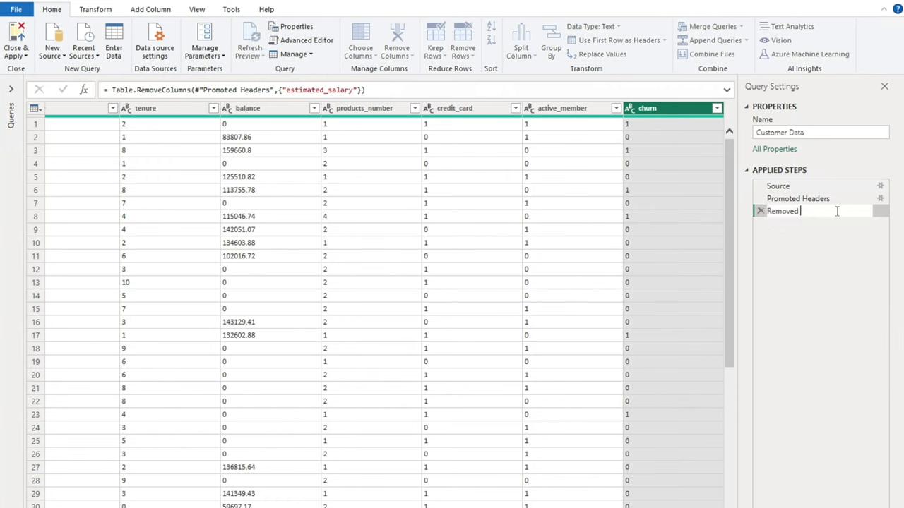
{"action": "type", "text": "Estimated Salary"}
{"action": "key", "text": "Return"}
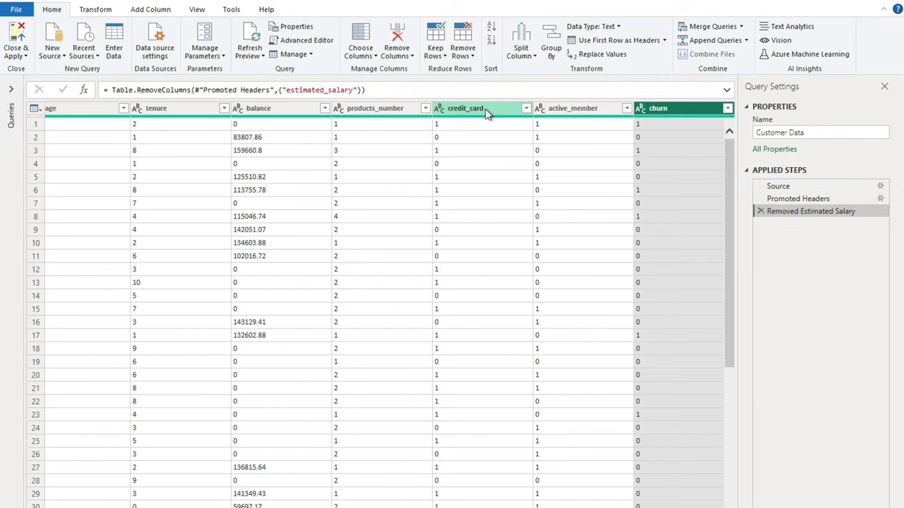
Rename the customer_id column to Customer ID.
{"action": "scroll", "coordinate": [64, 290], "scroll_direction": "left", "scroll_amount": 5}
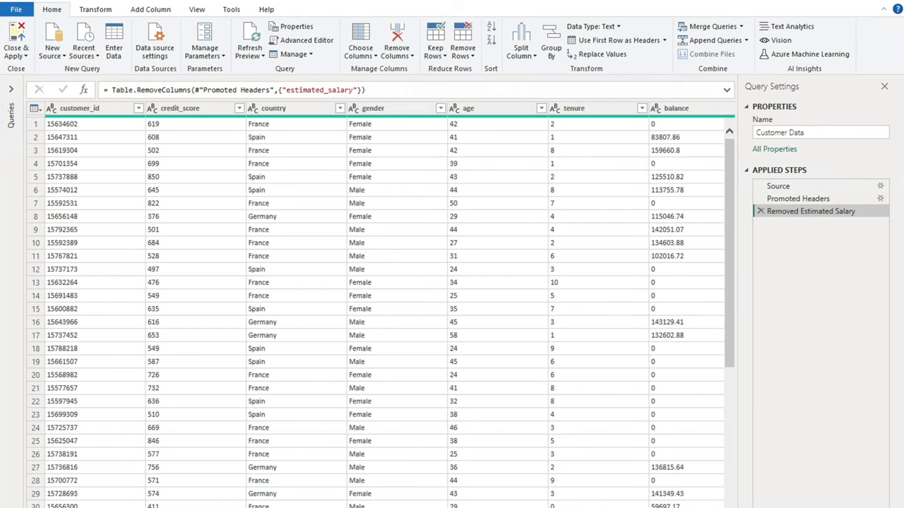
{"action": "left_click", "coordinate": [99, 113]}
{"action": "double_click", "coordinate": [101, 108]}
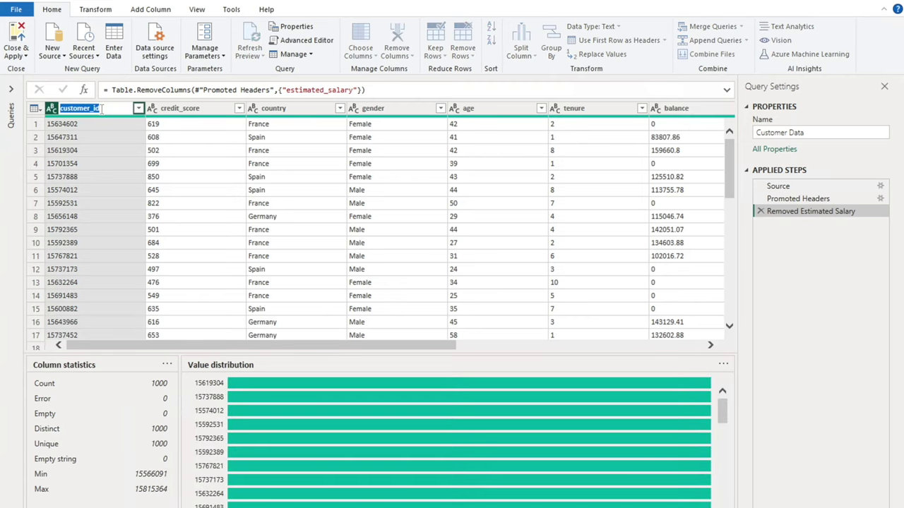
{"action": "type", "text": "Cu"}
{"action": "key", "text": "Return"}
{"action": "type", "text": "stome"}
{"action": "key", "text": "Return"}
Rename the credit_score column to Credit Score and the country column to Country.
{"action": "double_click", "coordinate": [179, 108]}
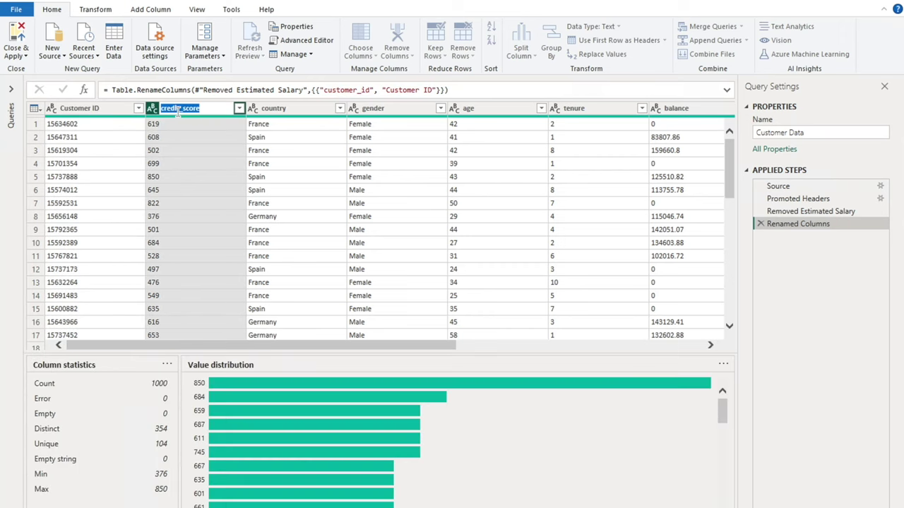
{"action": "type", "text": "Credit Scor"}
{"action": "key", "text": "Return"}
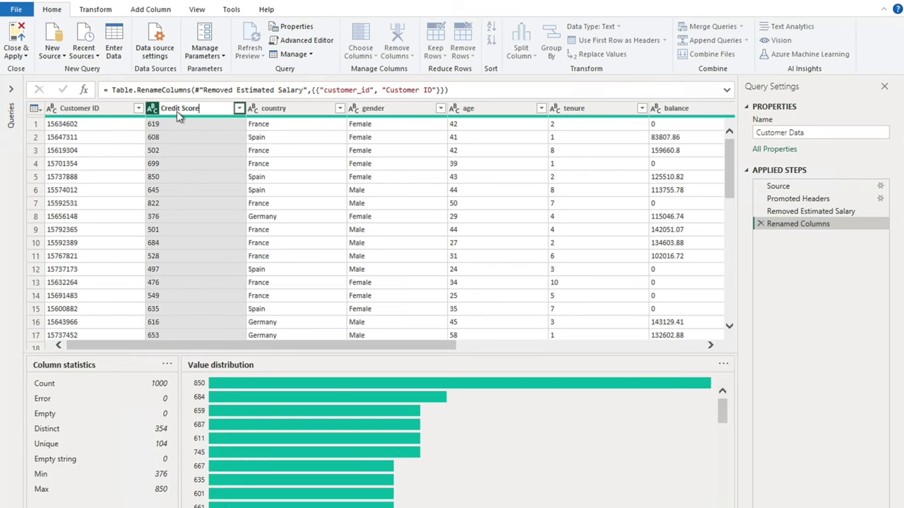
{"action": "double_click", "coordinate": [287, 110]}
{"action": "type", "text": "Countr"}
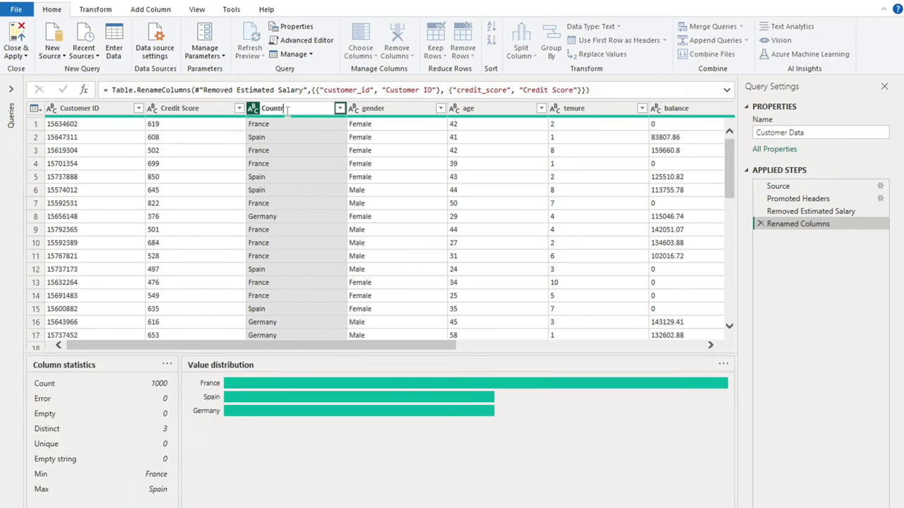
{"action": "type", "text": "uy"}
{"action": "key", "text": "Return"}
Rename the gender column to Gender.
{"action": "double_click", "coordinate": [403, 110]}
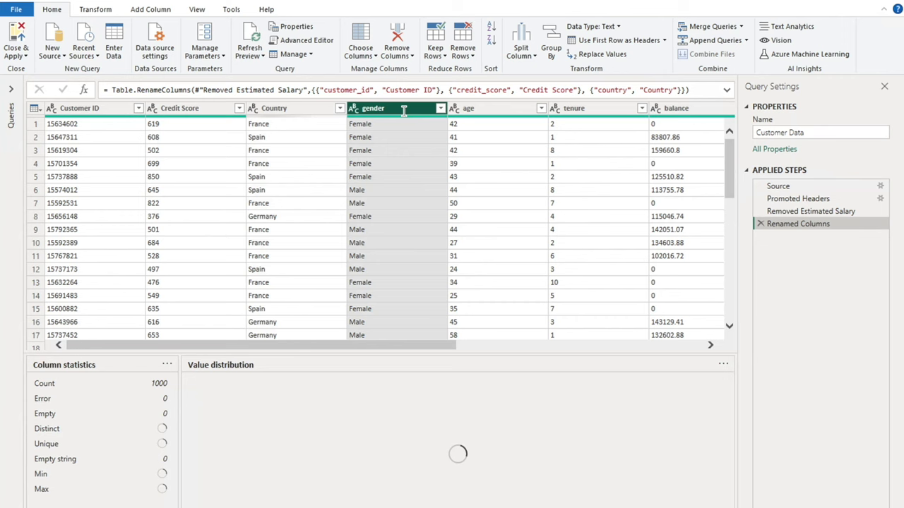
{"action": "type", "text": "Gernd"}
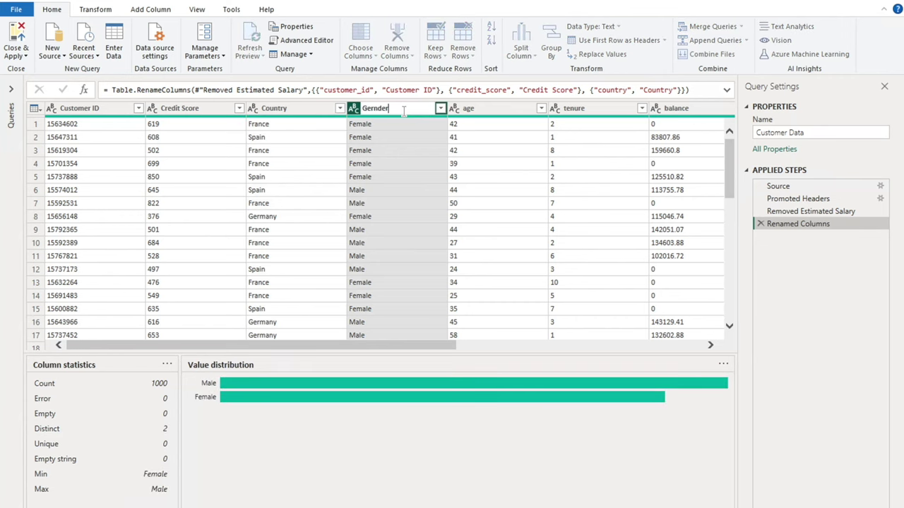
{"action": "key", "text": "BackSpace"}
{"action": "key", "text": "BackSpace"}
{"action": "type", "text": "nder"}
{"action": "key", "text": "Return"}
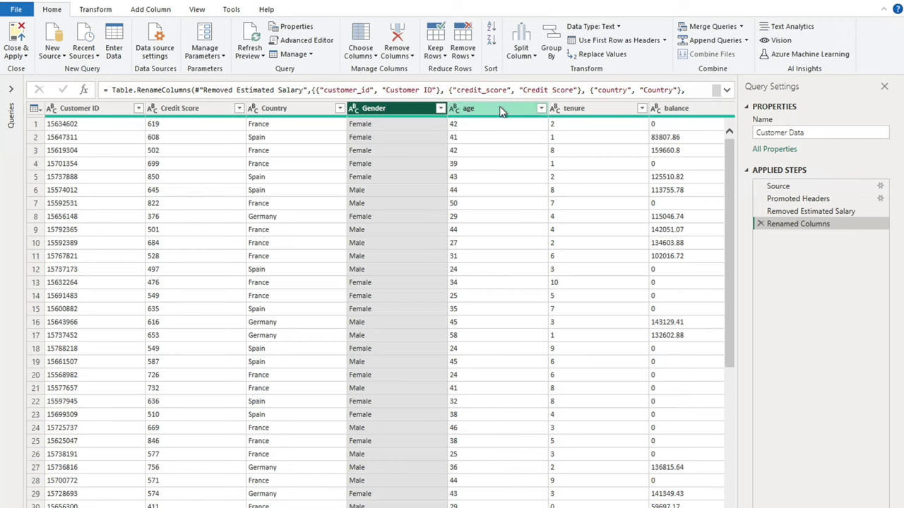
Rename the age column to Age and the tenure column to Tenure.
{"action": "double_click", "coordinate": [501, 111]}
{"action": "type", "text": "Age"}
{"action": "key", "text": "Return"}
{"action": "double_click", "coordinate": [558, 108]}
{"action": "type", "text": "T"}
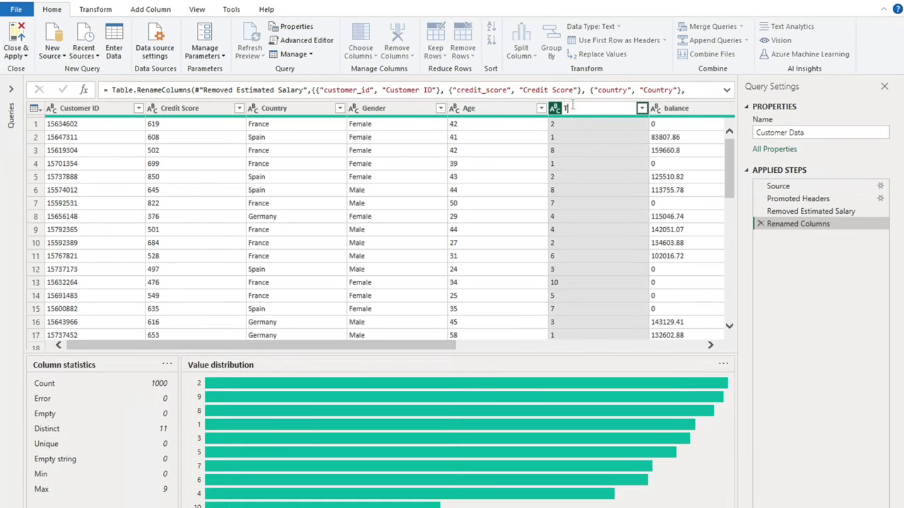
{"action": "type", "text": "enure"}
{"action": "key", "text": "Return"}
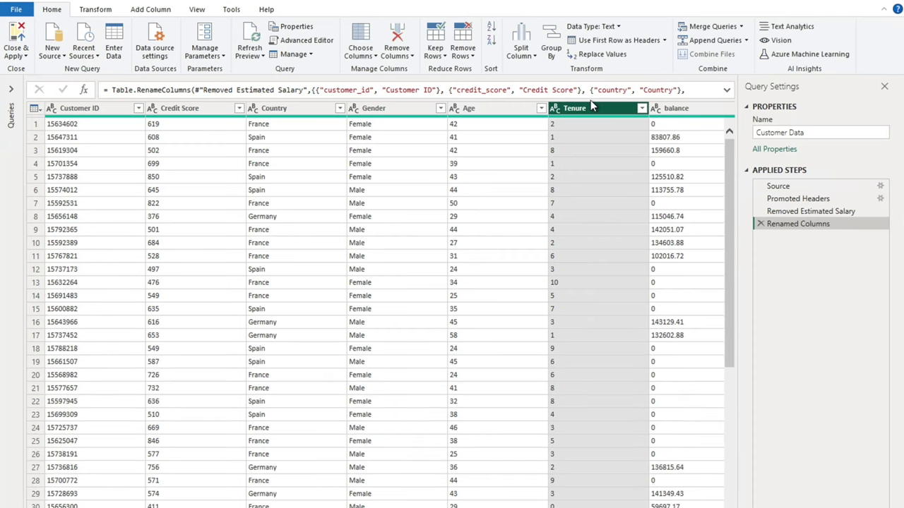
Rename the balance column to Balance.
{"action": "double_click", "coordinate": [671, 109]}
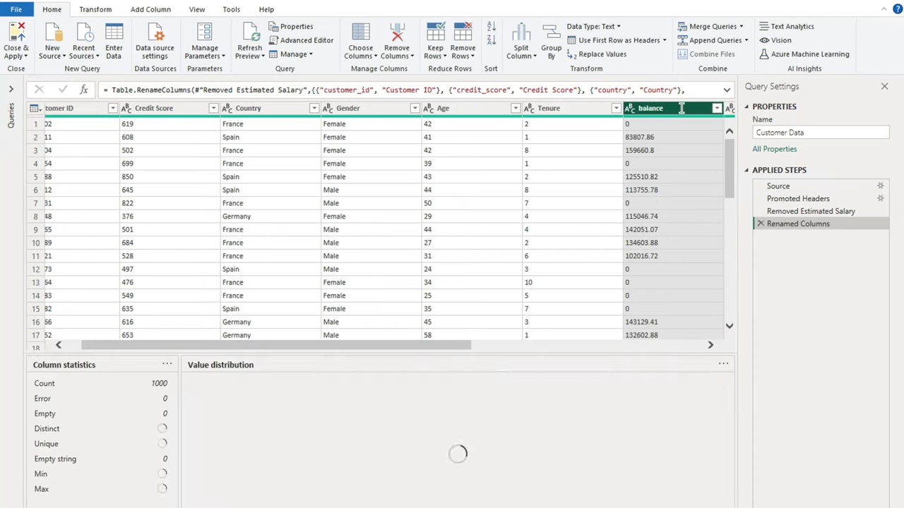
{"action": "type", "text": "B"}
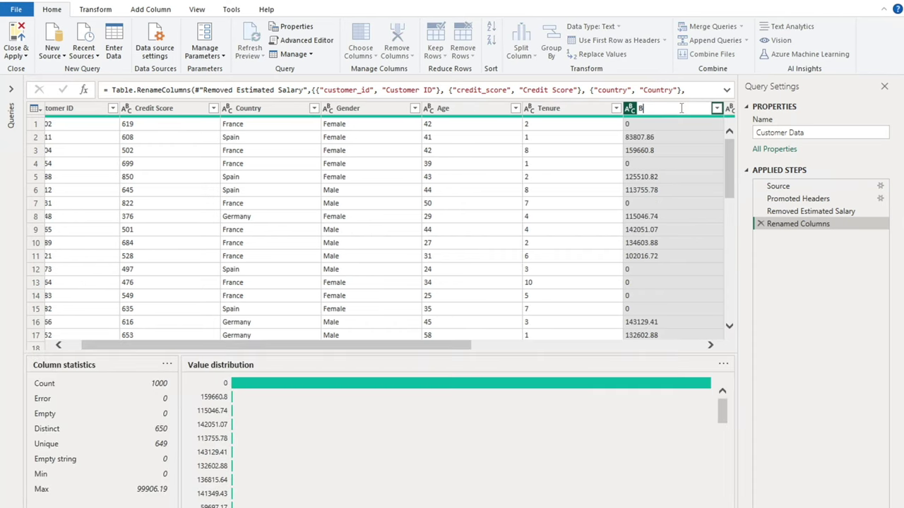
{"action": "type", "text": "alance"}
{"action": "left_click", "coordinate": [709, 344]}
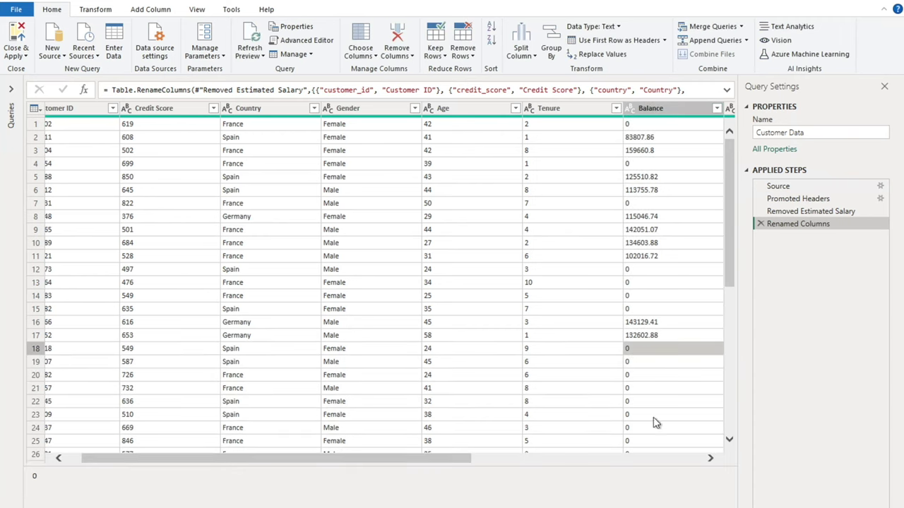
Rename the products_number column to Product.
{"action": "left_click", "coordinate": [663, 459]}
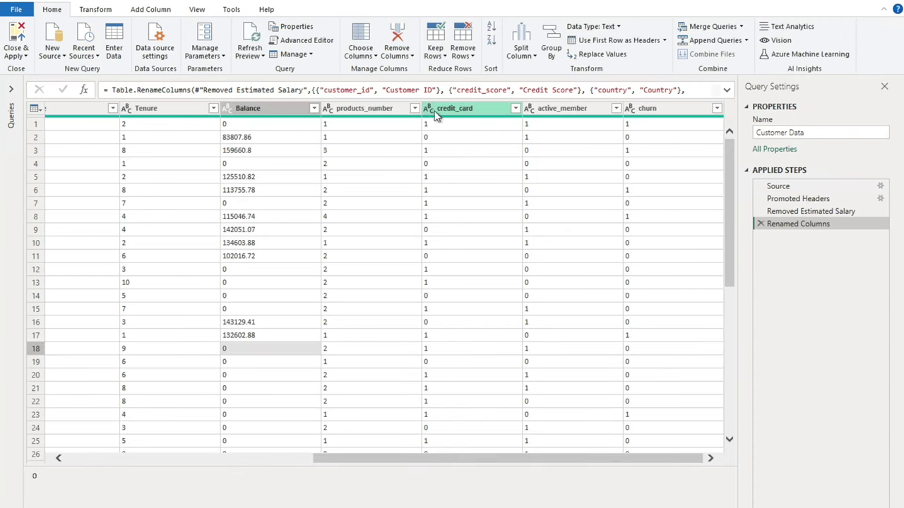
{"action": "double_click", "coordinate": [388, 110]}
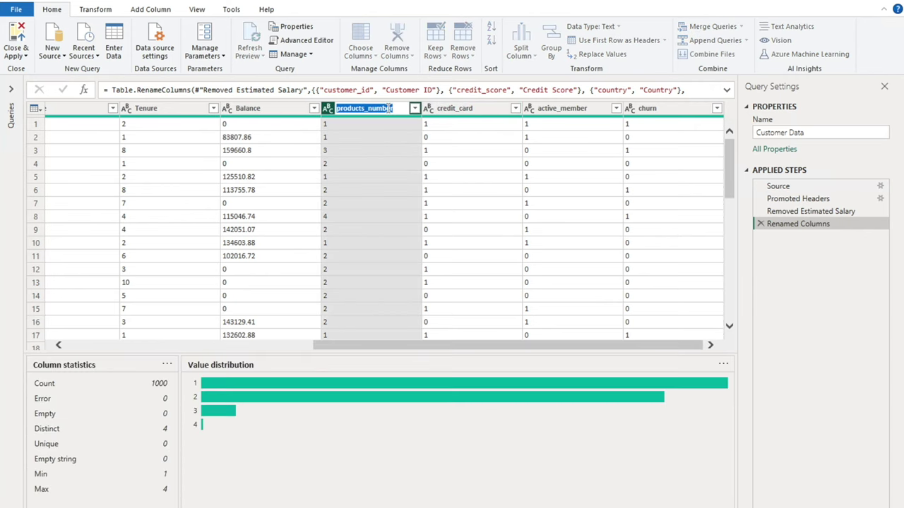
{"action": "type", "text": "Product"}
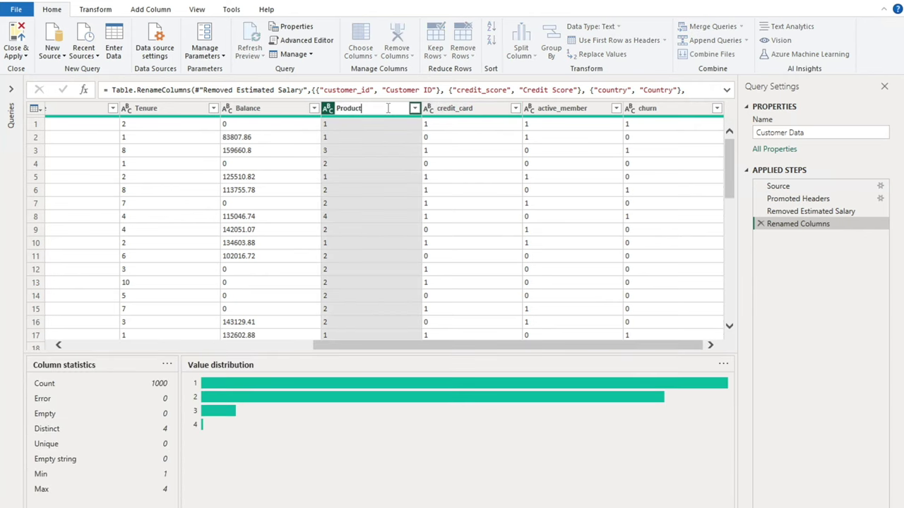
{"action": "key", "text": "Return"}
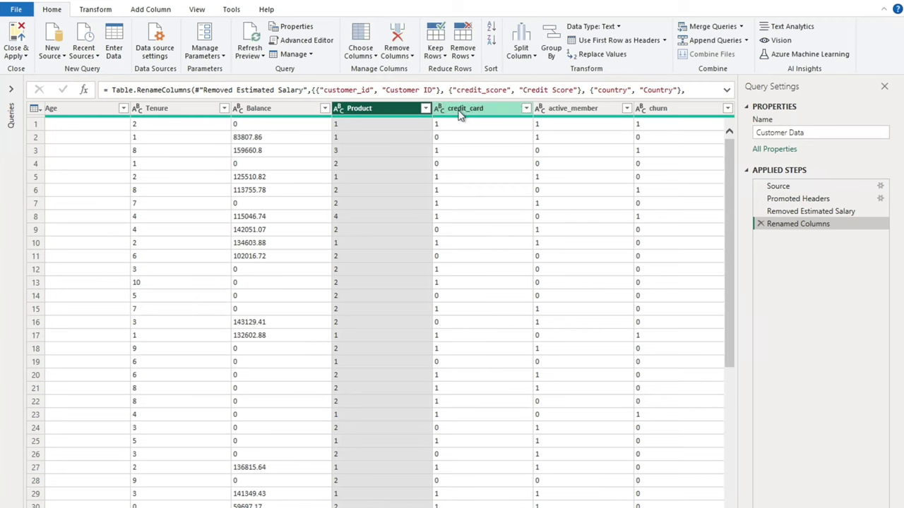
Rename the credit_card column to Credit Card and the active_member column to Active.
{"action": "double_click", "coordinate": [460, 110]}
{"action": "type", "text": "Cr"}
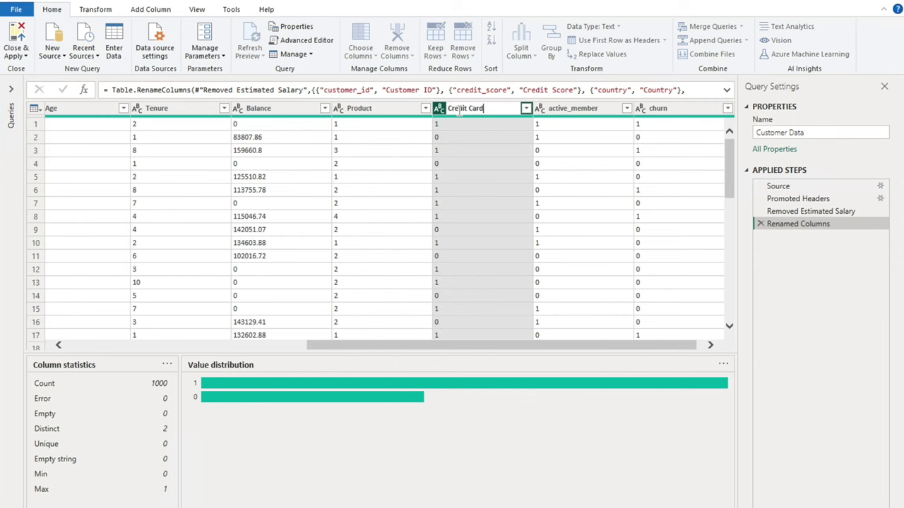
{"action": "key", "text": "Return"}
{"action": "double_click", "coordinate": [552, 108]}
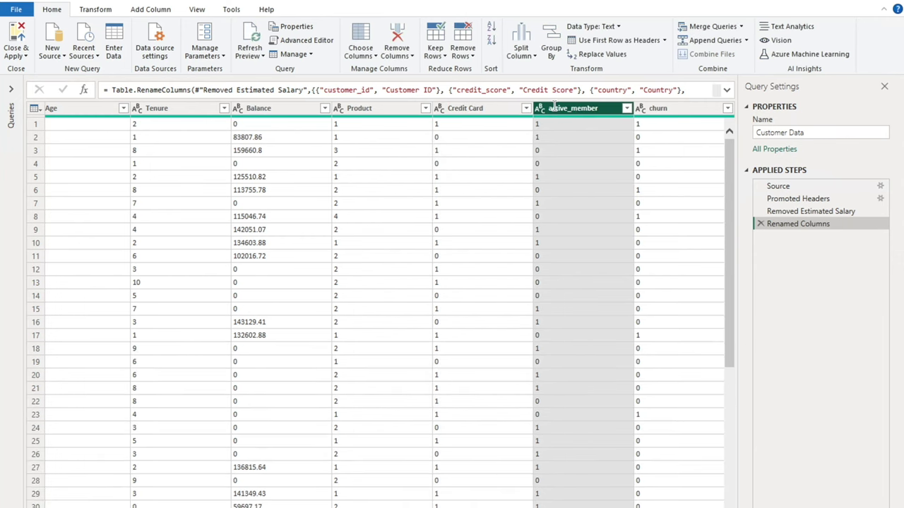
{"action": "type", "text": "Active"}
{"action": "key", "text": "Return"}
Rename the churn column to Churn Status.
{"action": "double_click", "coordinate": [653, 109]}
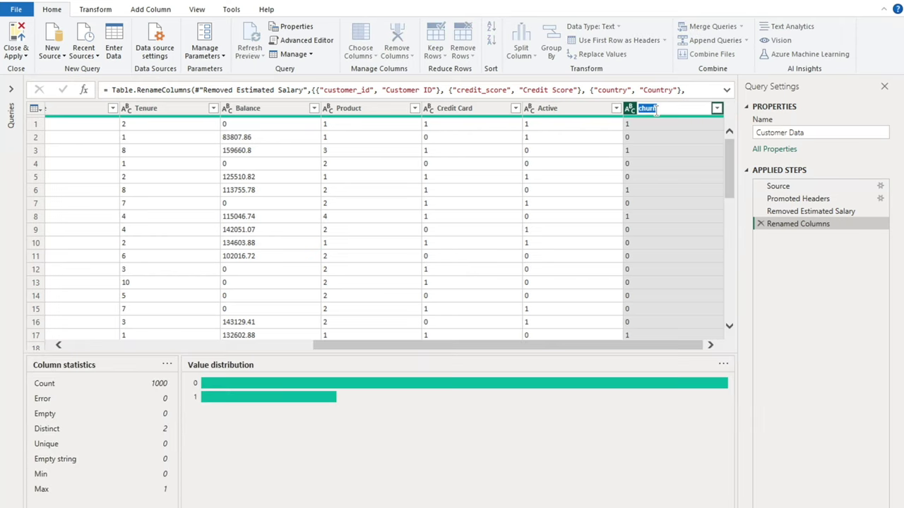
{"action": "type", "text": "Churn"}
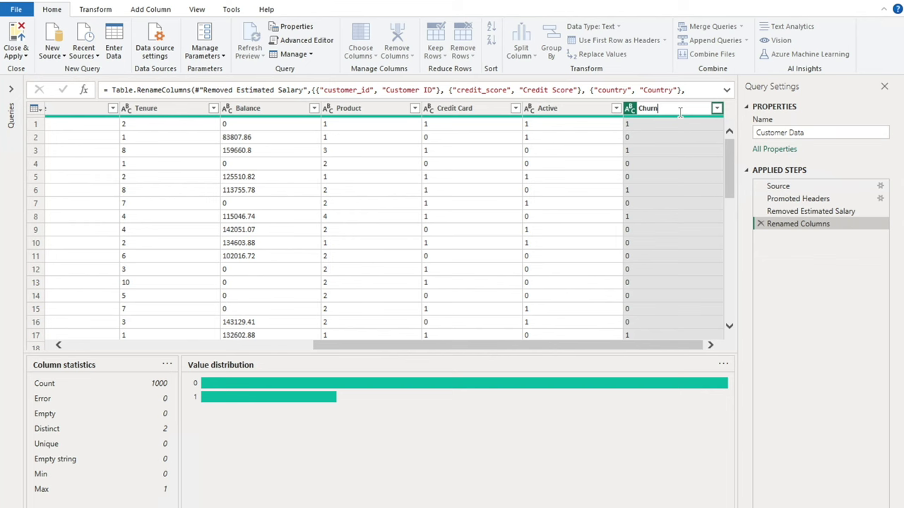
{"action": "type", "text": " Staus"}
{"action": "key", "text": "BackSpace"}
{"action": "key", "text": "BackSpace"}
{"action": "type", "text": "tus"}
{"action": "key", "text": "Return"}
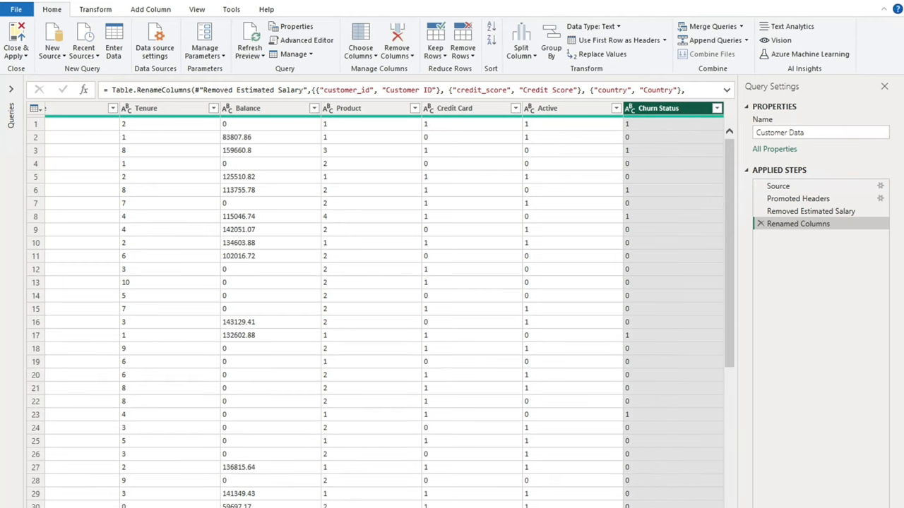
Change the Customer ID column's data type to Whole Number.
{"action": "scroll", "coordinate": [392, 304], "scroll_direction": "left", "scroll_amount": 10}
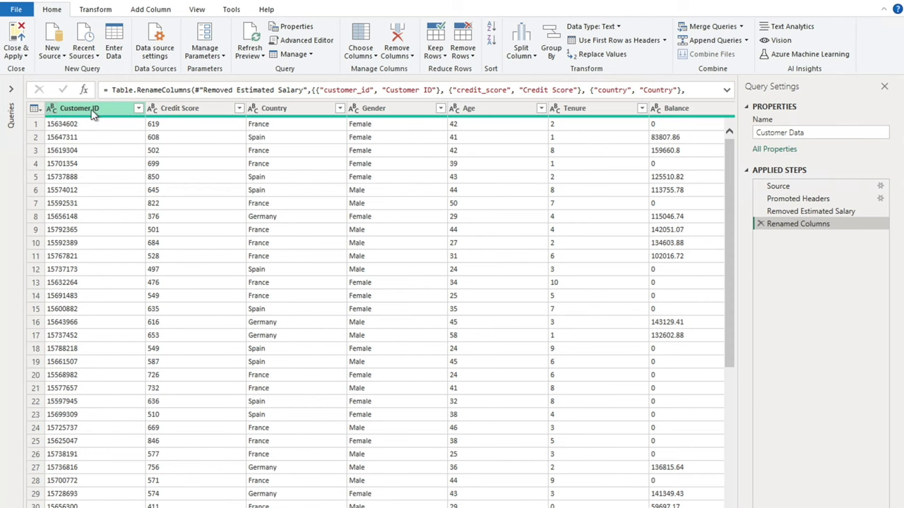
{"action": "left_click", "coordinate": [141, 111]}
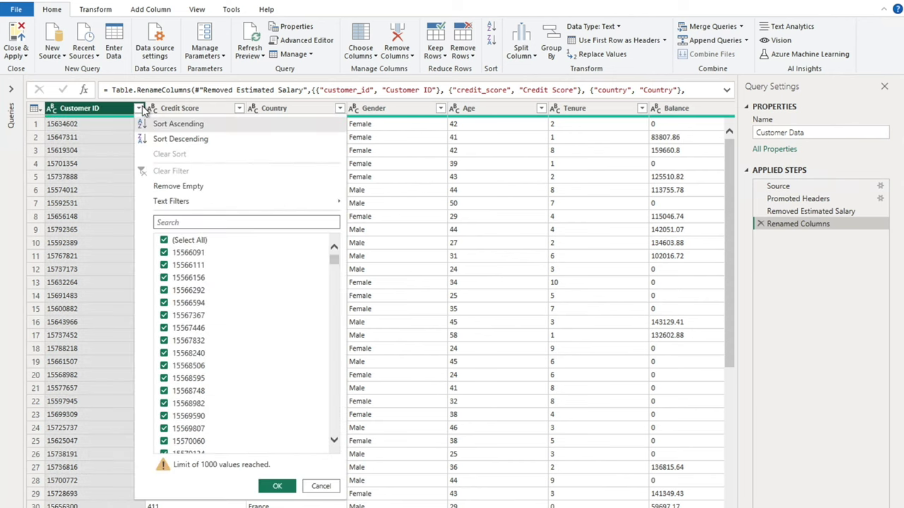
{"action": "left_click", "coordinate": [142, 110]}
{"action": "left_click", "coordinate": [53, 110]}
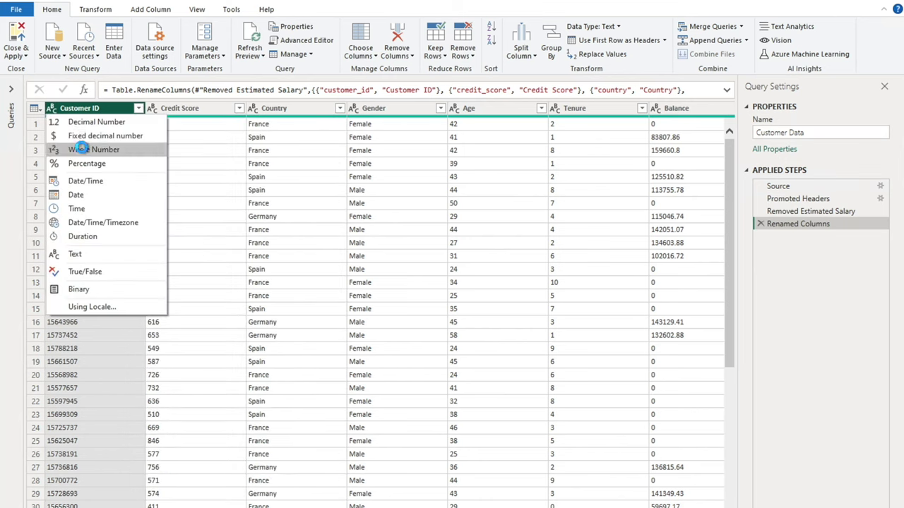
{"action": "left_click", "coordinate": [83, 151]}
Set the Credit Score column's data type to Whole Number and the Country column's to Text.
{"action": "left_click", "coordinate": [159, 111]}
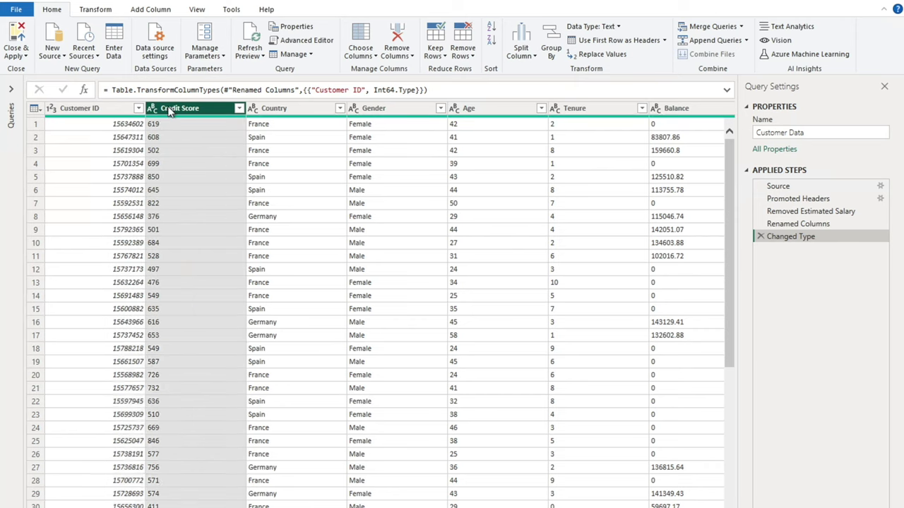
{"action": "left_click", "coordinate": [153, 111]}
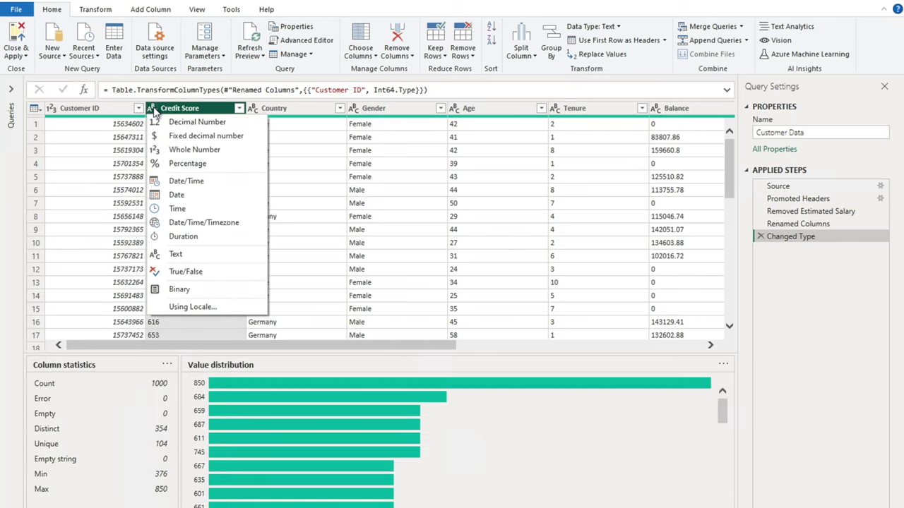
{"action": "left_click", "coordinate": [195, 151]}
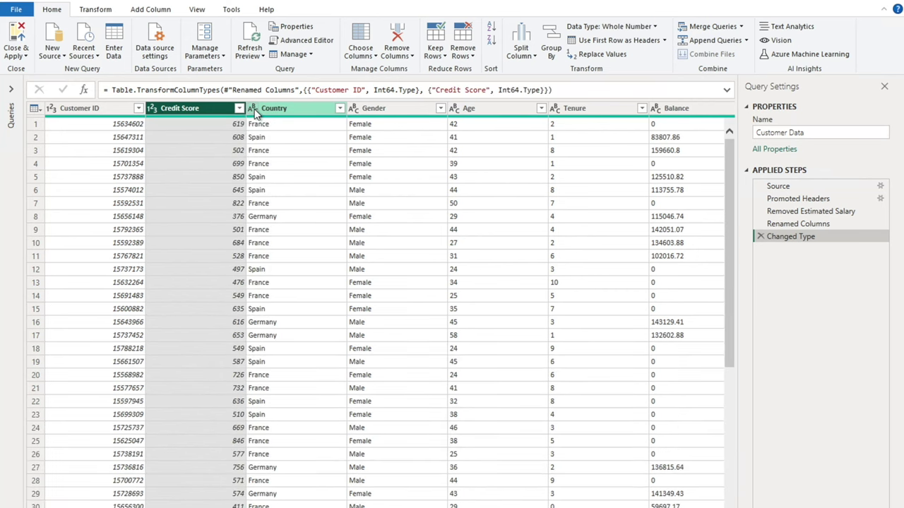
{"action": "left_click", "coordinate": [254, 111]}
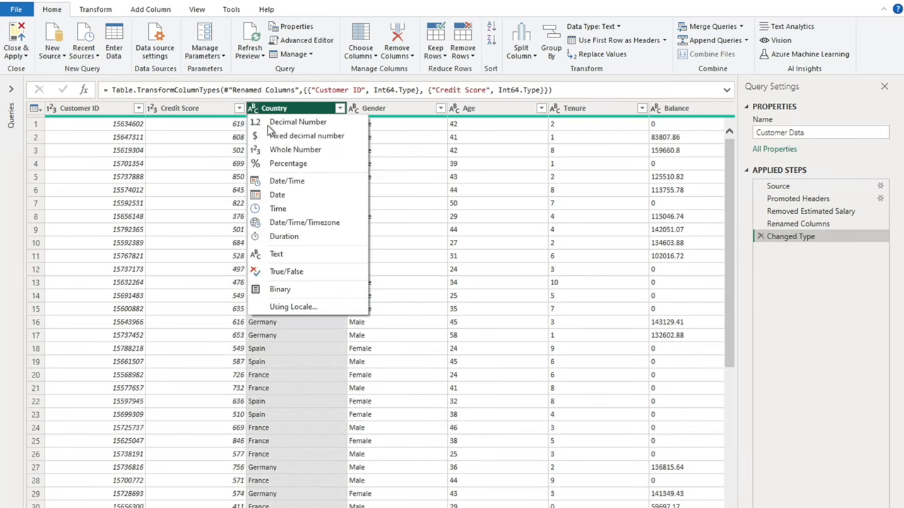
{"action": "left_click", "coordinate": [277, 254]}
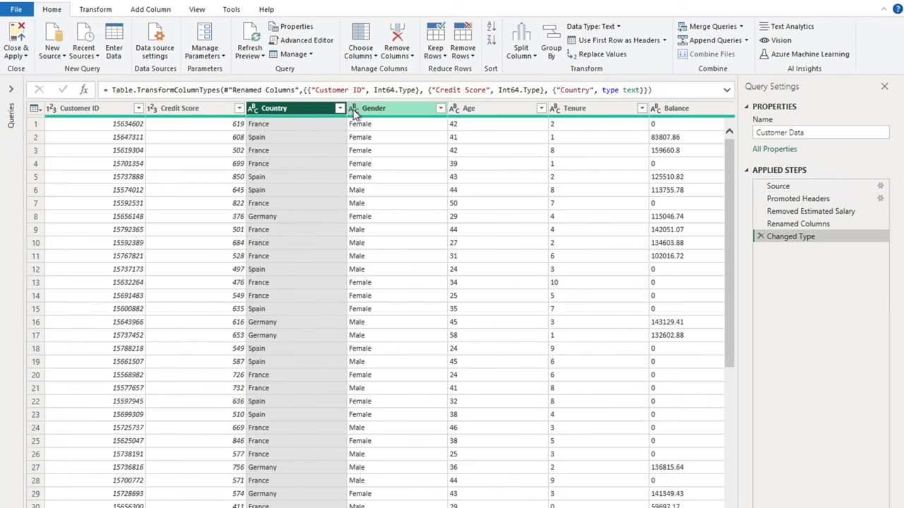
Load the complete value lists in the Gender and Country column filters and apply both with every value selected.
{"action": "left_click", "coordinate": [441, 110]}
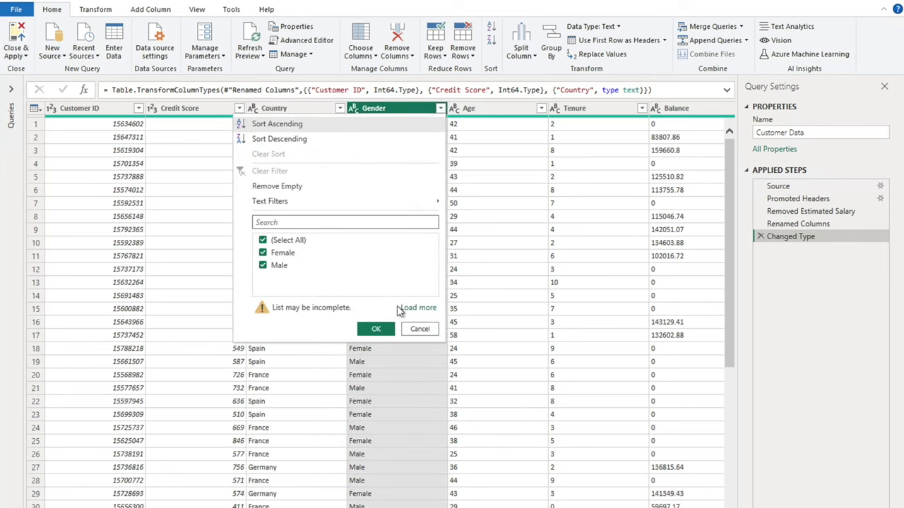
{"action": "left_click", "coordinate": [400, 311]}
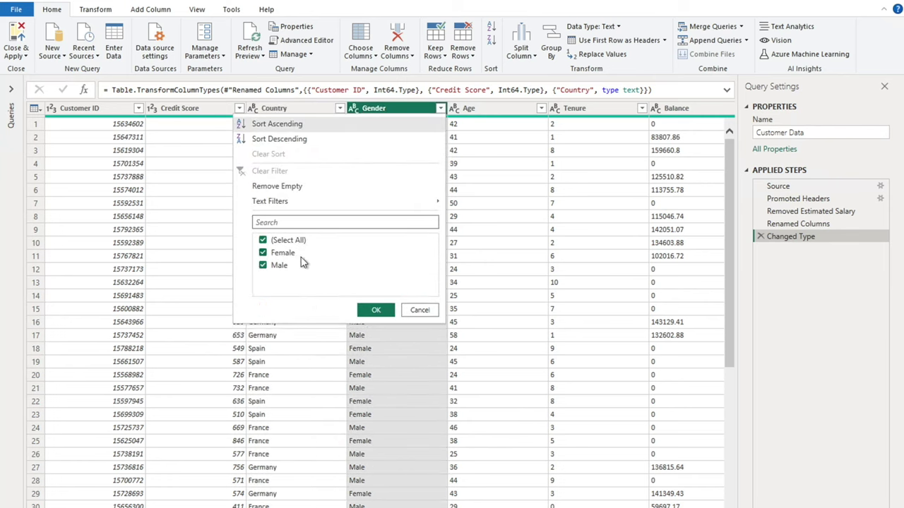
{"action": "left_click", "coordinate": [375, 311]}
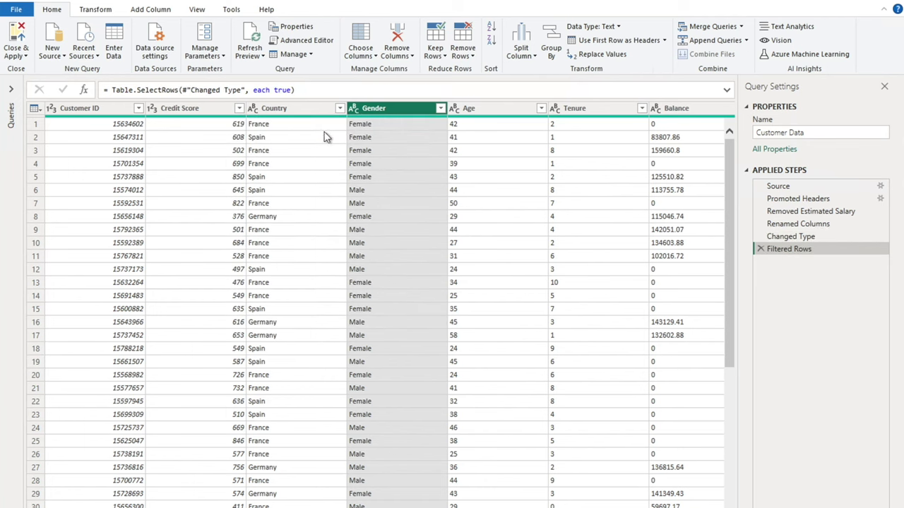
{"action": "left_click", "coordinate": [339, 108]}
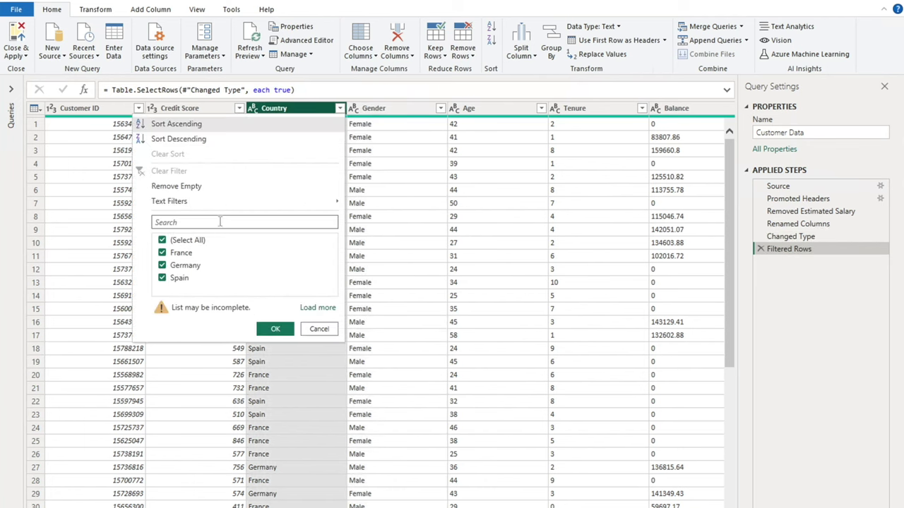
{"action": "left_click", "coordinate": [306, 309]}
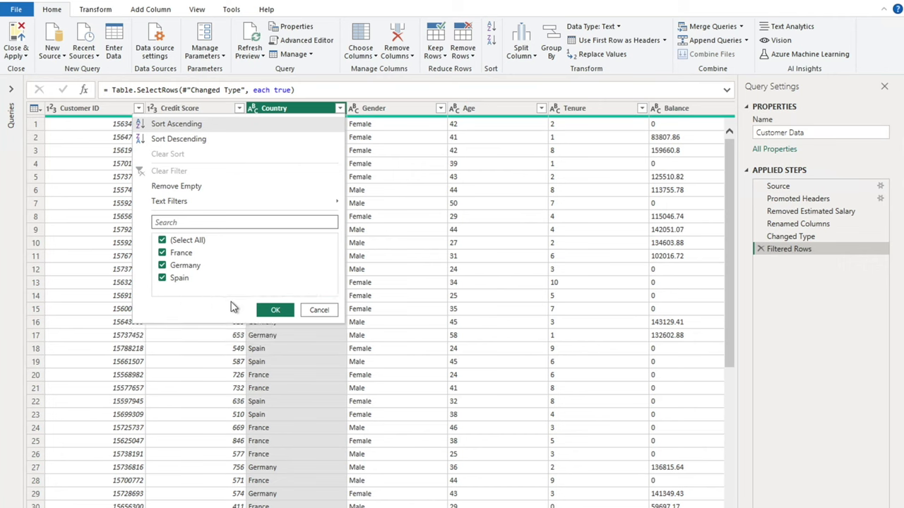
{"action": "left_click", "coordinate": [276, 310]}
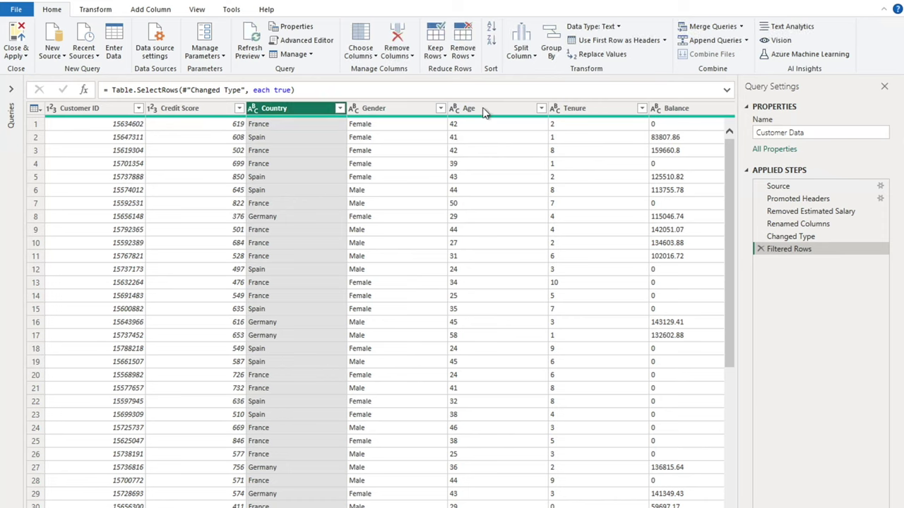
Examine the Age column's profile statistics and turn off the column profile display.
{"action": "left_click", "coordinate": [483, 106]}
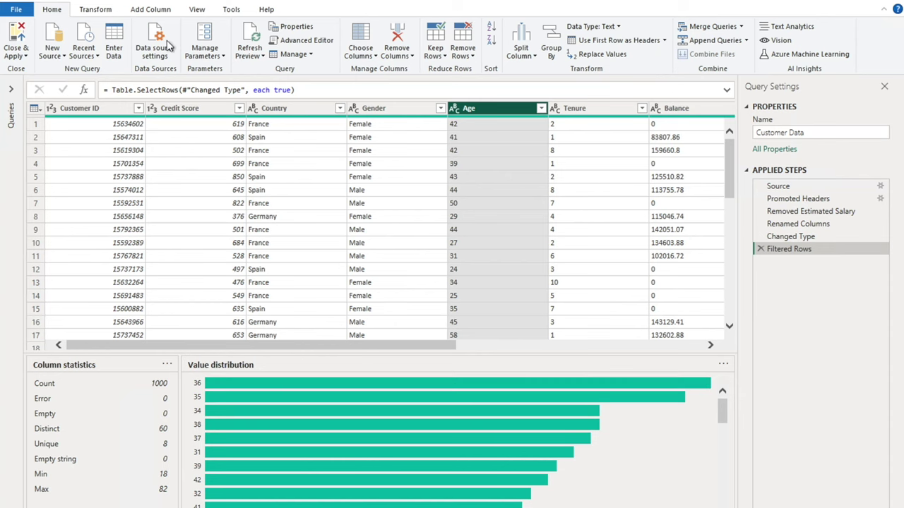
{"action": "left_click", "coordinate": [196, 9]}
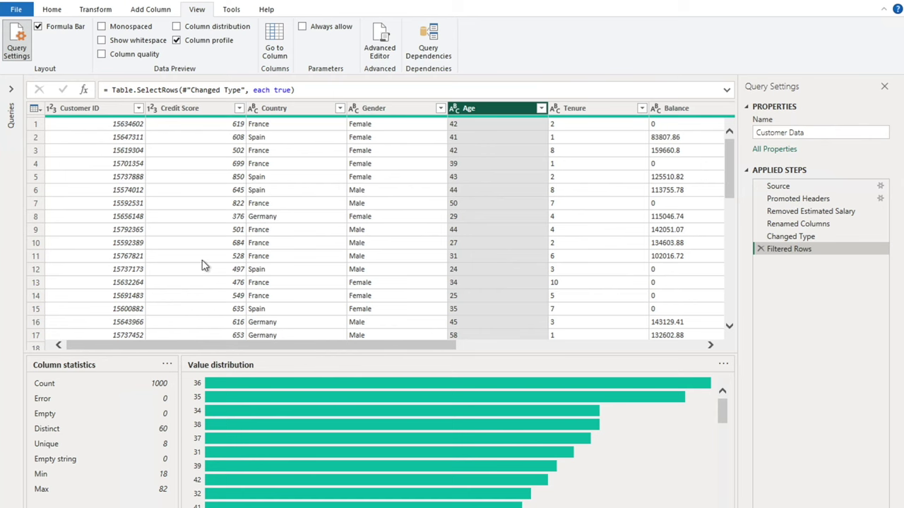
{"action": "left_click", "coordinate": [183, 42]}
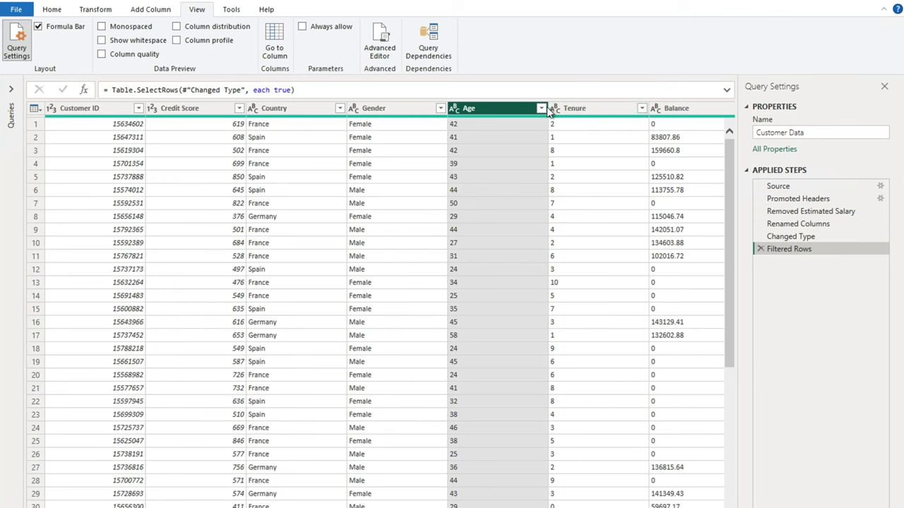
Set the data types of the Age and Tenure columns to Whole Number.
{"action": "left_click", "coordinate": [454, 109]}
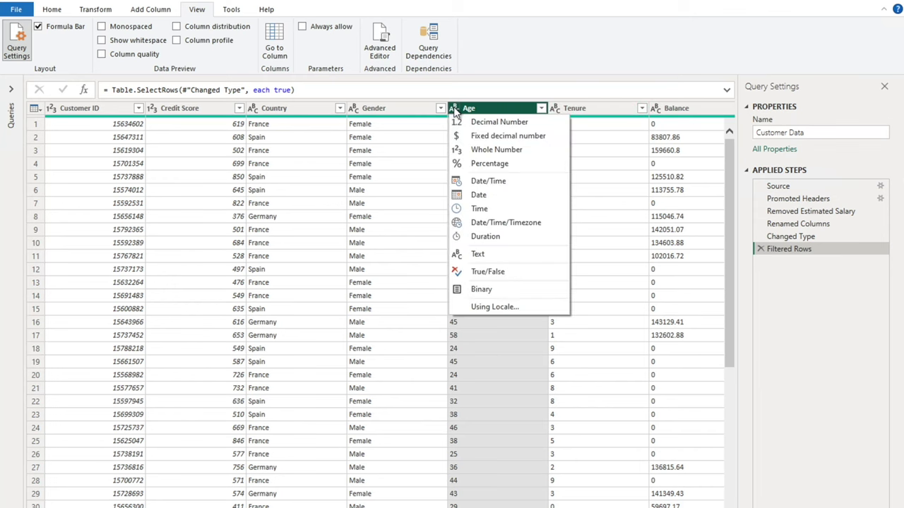
{"action": "left_click", "coordinate": [495, 151]}
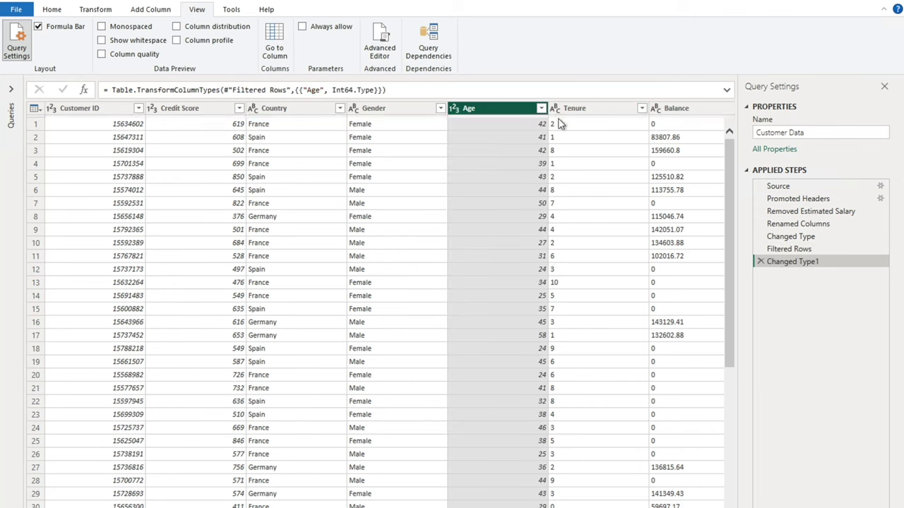
{"action": "left_click", "coordinate": [556, 113]}
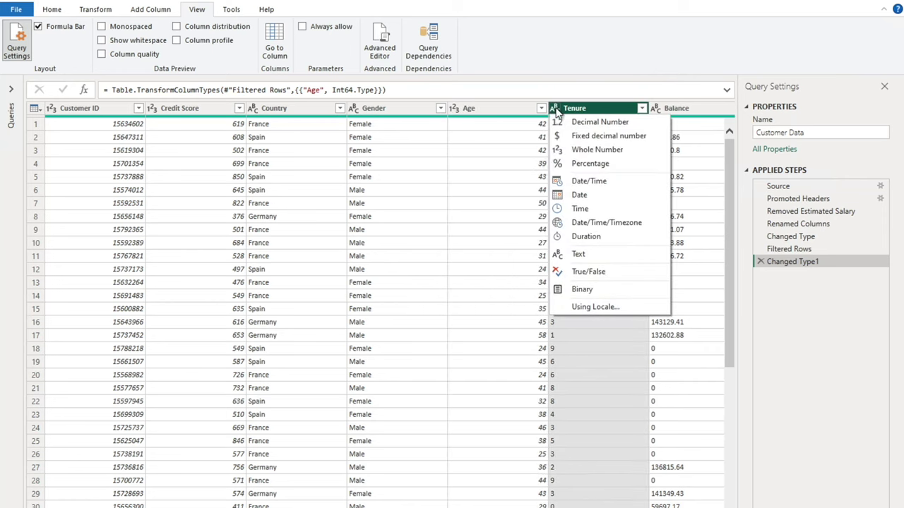
{"action": "left_click", "coordinate": [586, 150]}
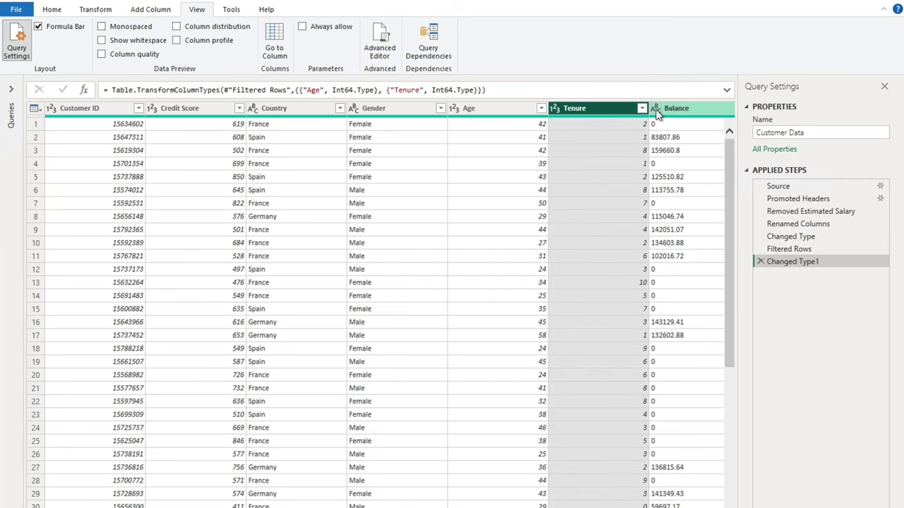
Change the Balance column's data type to Fixed decimal number.
{"action": "left_click", "coordinate": [658, 113]}
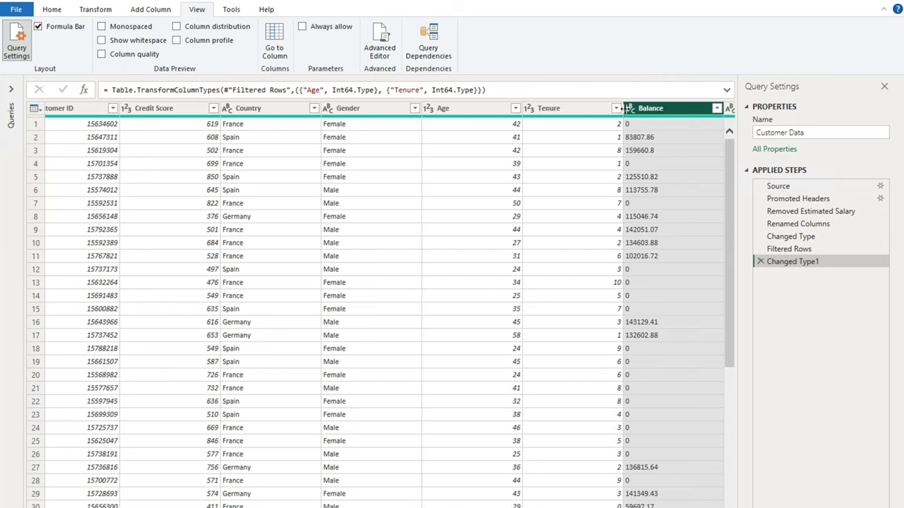
{"action": "left_click", "coordinate": [630, 109]}
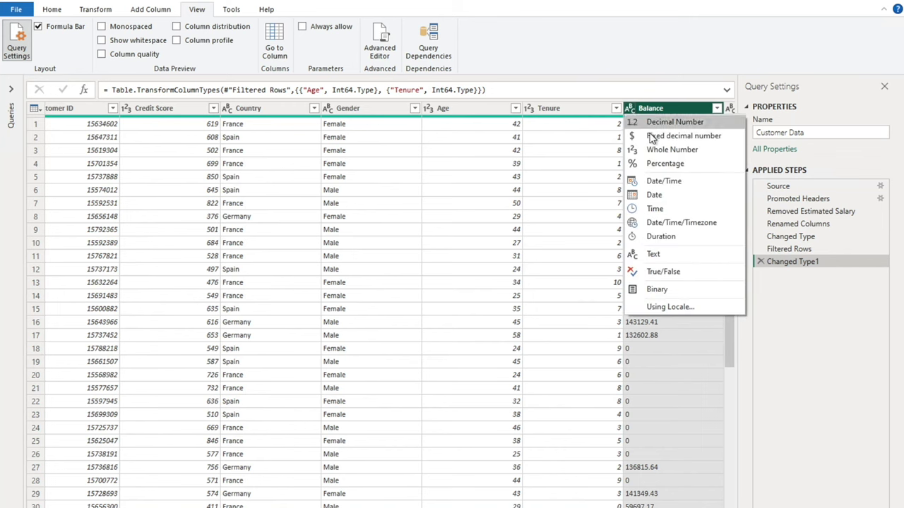
{"action": "left_click", "coordinate": [651, 134]}
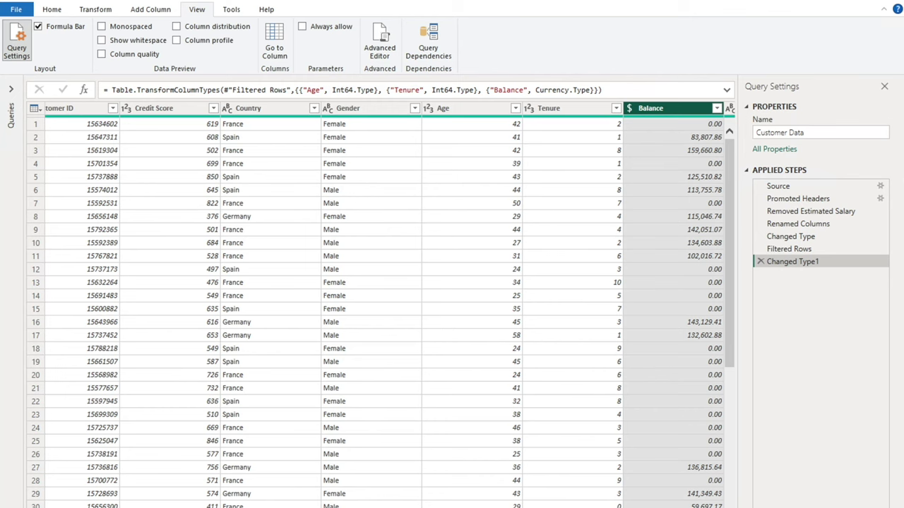
Set the data types of the Product and Credit Card columns to Whole Number.
{"action": "scroll", "coordinate": [526, 187], "scroll_direction": "right", "scroll_amount": 5}
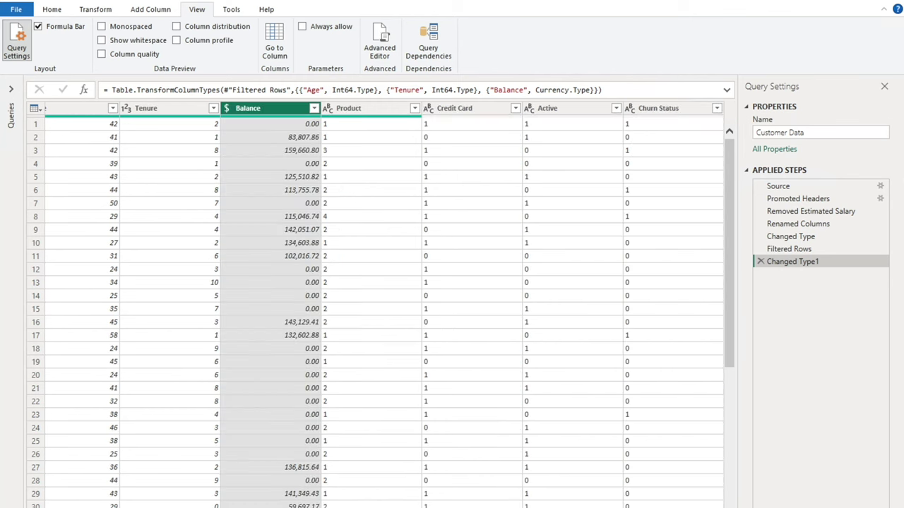
{"action": "left_click", "coordinate": [328, 113]}
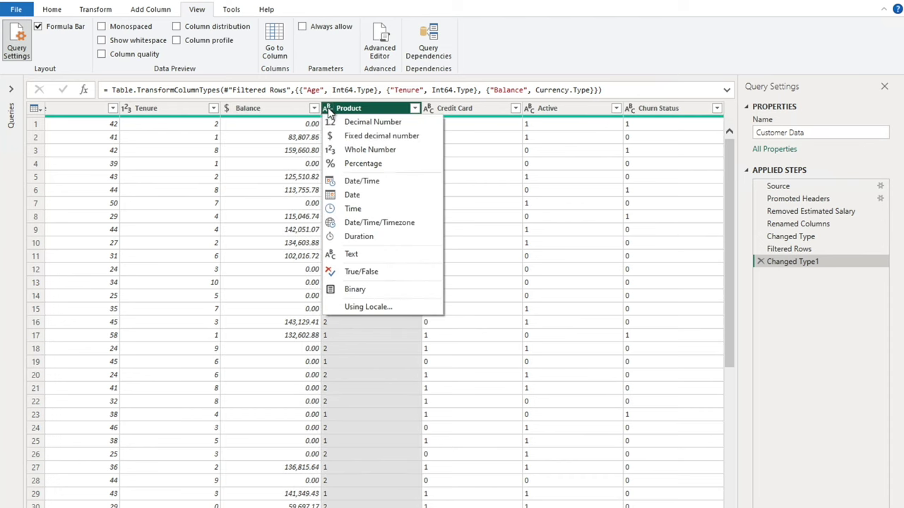
{"action": "left_click", "coordinate": [359, 150]}
{"action": "left_click", "coordinate": [439, 109]}
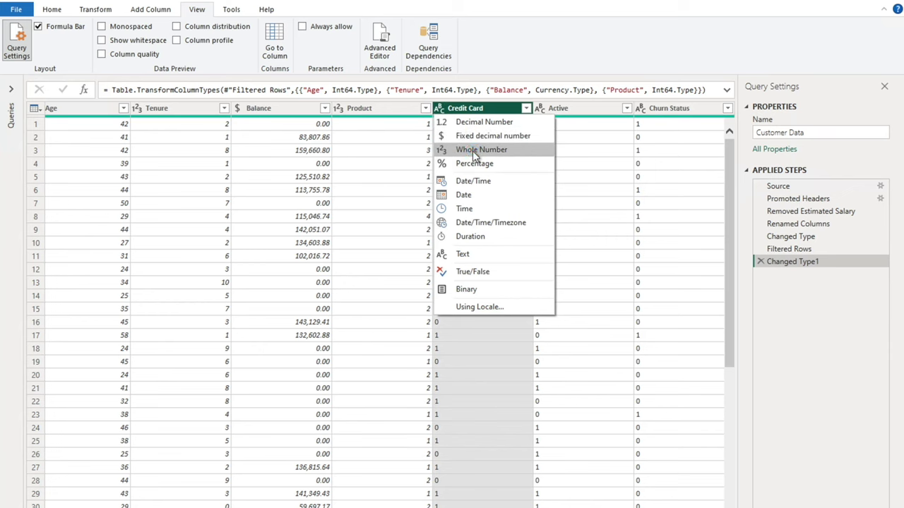
{"action": "left_click", "coordinate": [473, 149]}
Set the data types of the Active and Churn Status columns to Whole Number.
{"action": "left_click", "coordinate": [541, 111]}
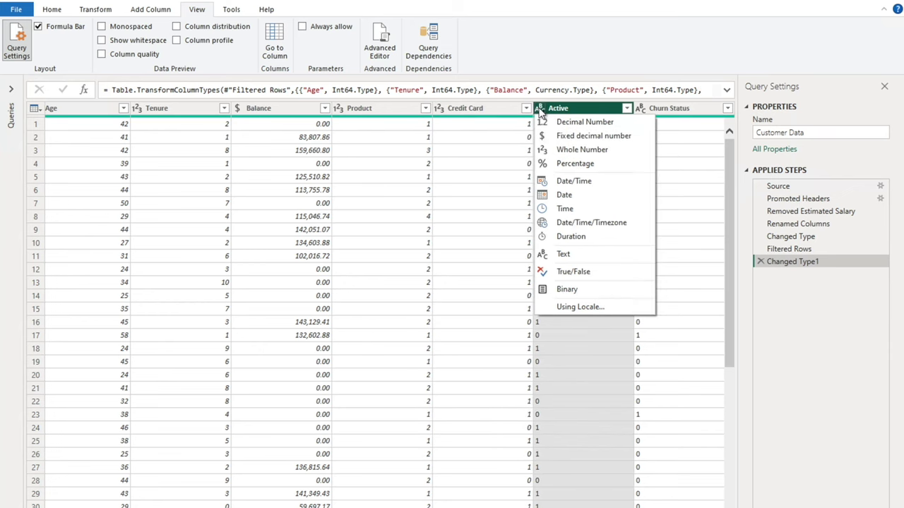
{"action": "left_click", "coordinate": [582, 150]}
{"action": "left_click", "coordinate": [642, 113]}
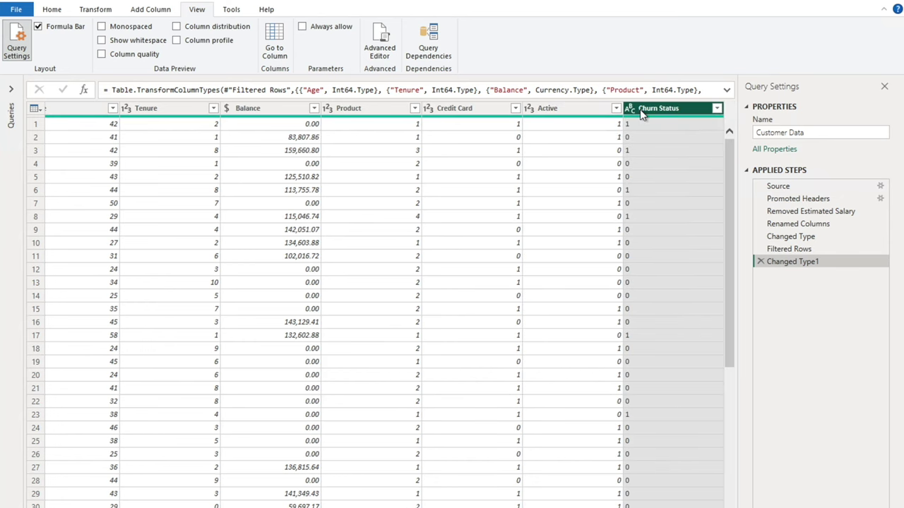
{"action": "left_click", "coordinate": [630, 110]}
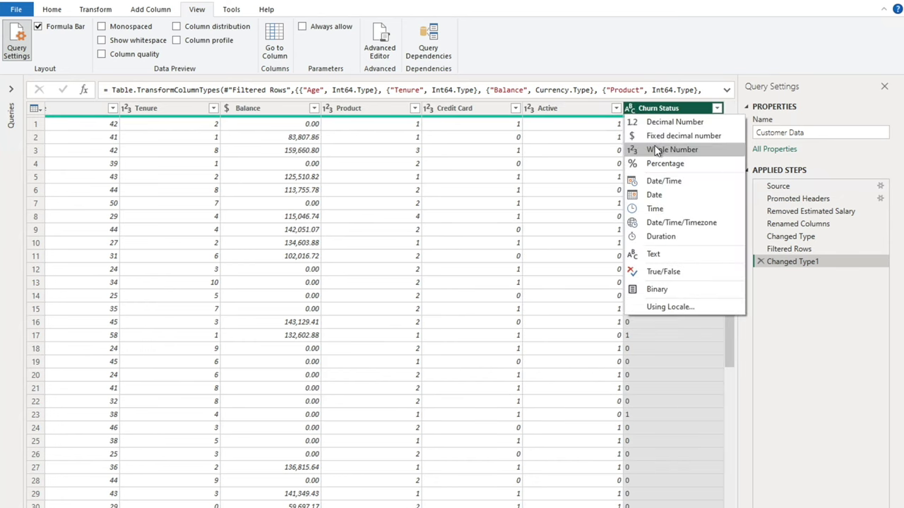
{"action": "left_click", "coordinate": [657, 151]}
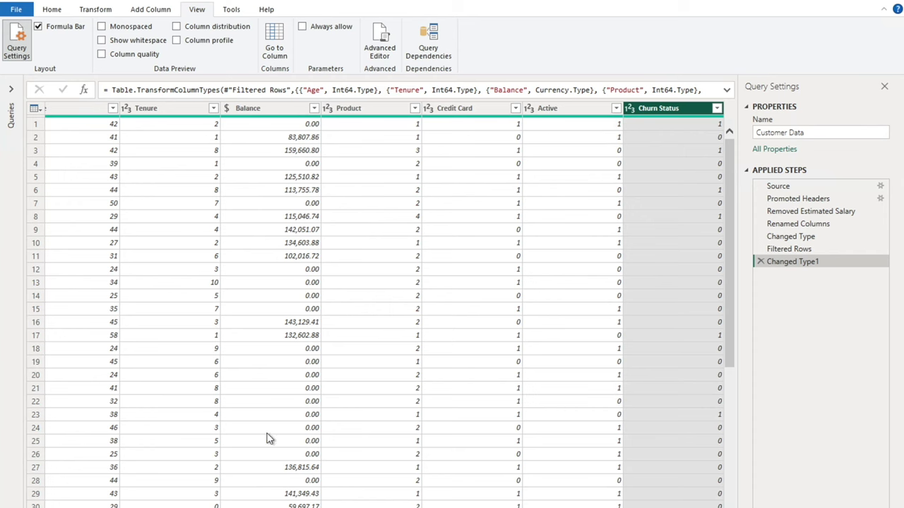
Add a column from examples that prefixes each product number with "Prod", giving "Prod 1" as the sample value in the first row.
{"action": "scroll", "coordinate": [381, 304], "scroll_direction": "left", "scroll_amount": 5}
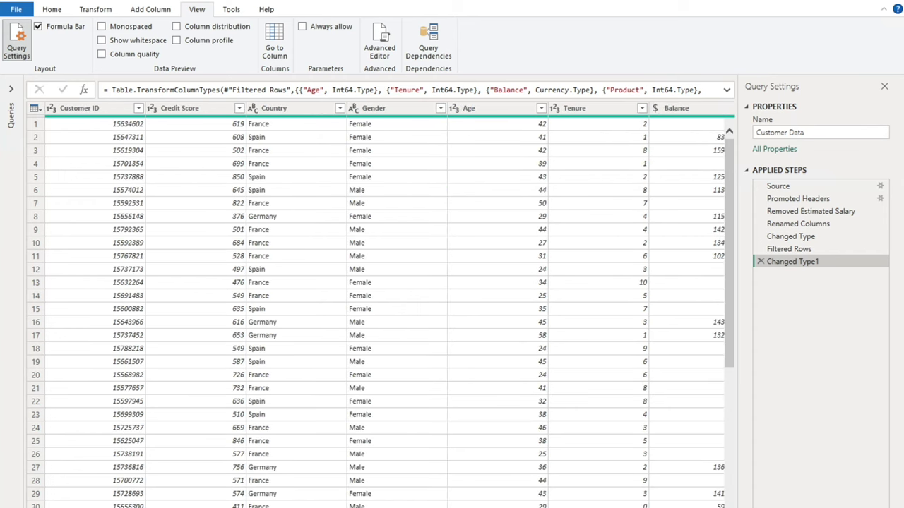
{"action": "scroll", "coordinate": [411, 152], "scroll_direction": "right", "scroll_amount": 5}
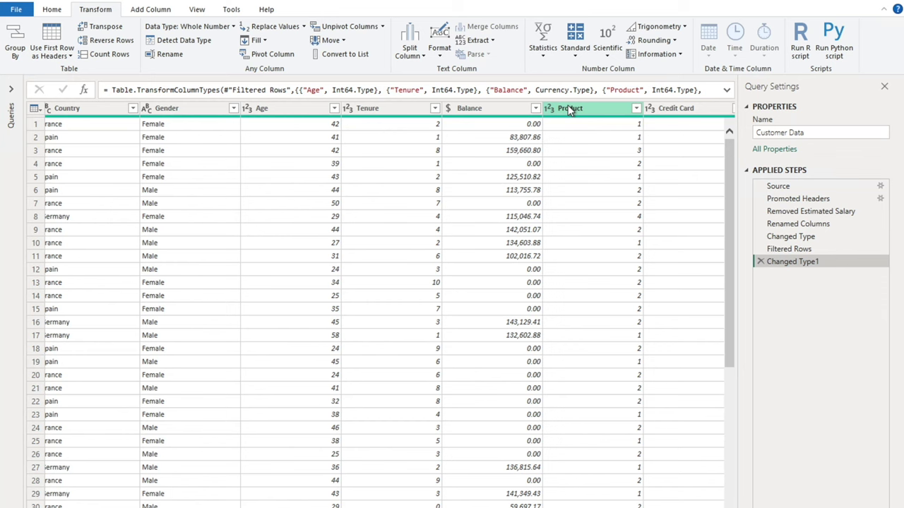
{"action": "left_click", "coordinate": [150, 9]}
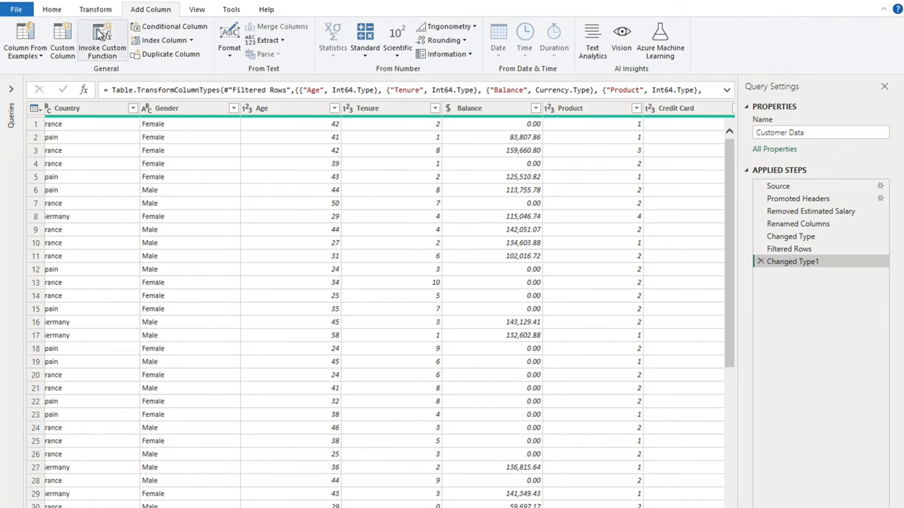
{"action": "left_click", "coordinate": [27, 34]}
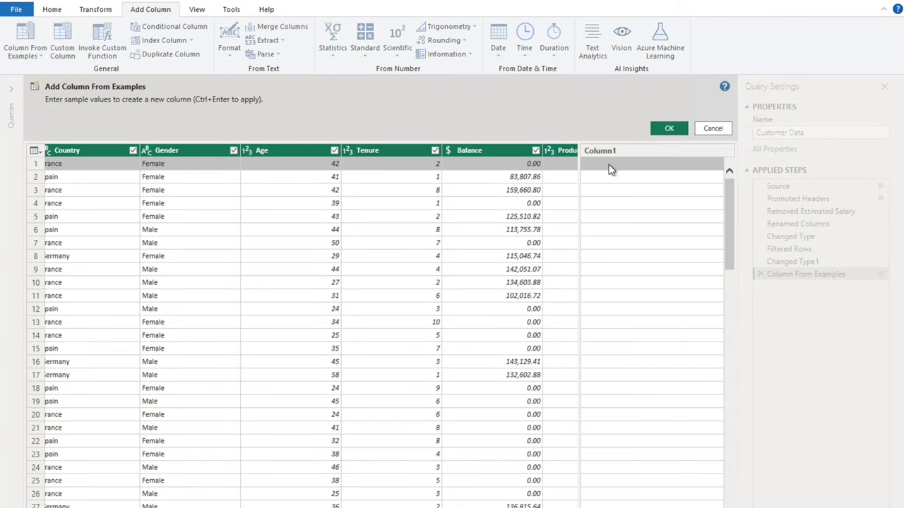
{"action": "left_click", "coordinate": [610, 170]}
{"action": "type", "text": "Product"}
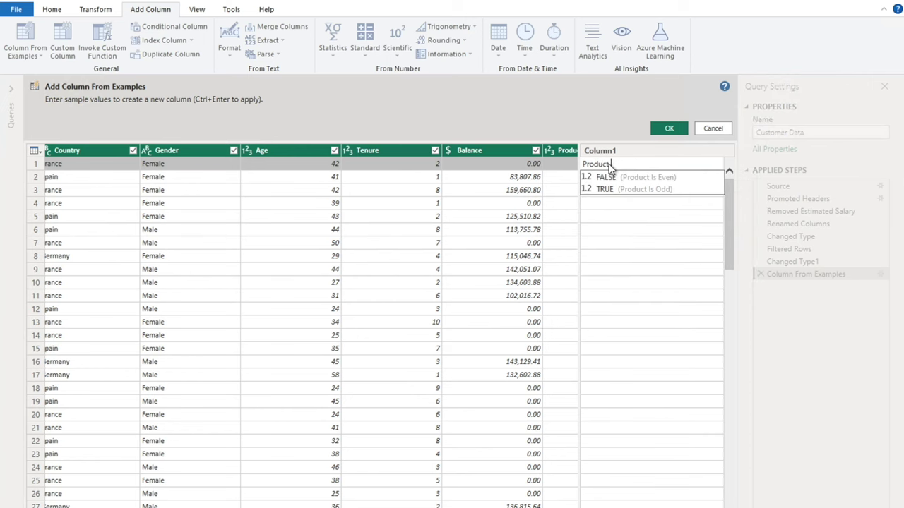
{"action": "key", "text": "BackSpace"}
{"action": "key", "text": "BackSpace"}
{"action": "key", "text": "BackSpace"}
{"action": "key", "text": "BackSpace"}
{"action": "type", "text": "1"}
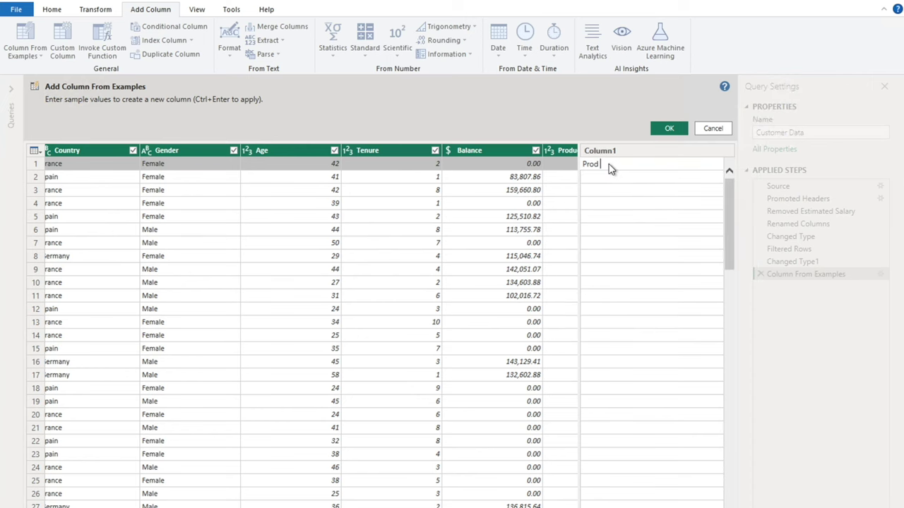
{"action": "key", "text": "Return"}
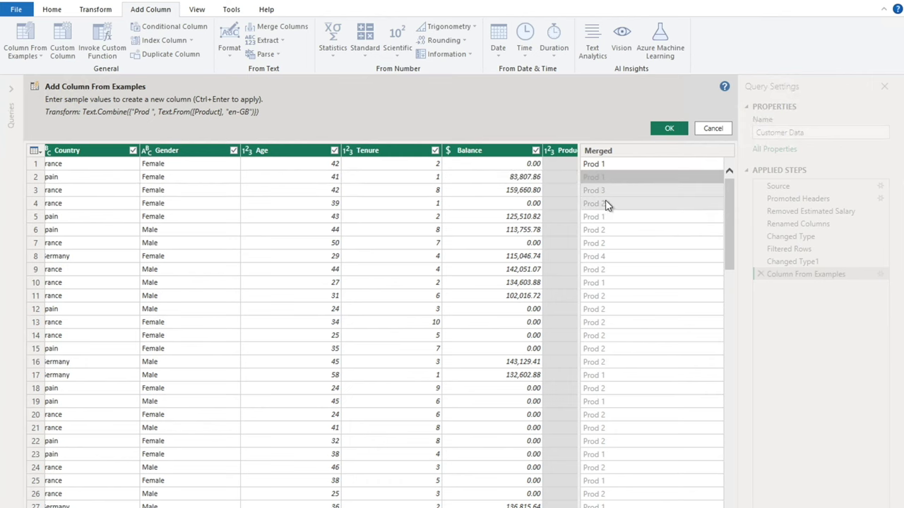
{"action": "left_click", "coordinate": [669, 129]}
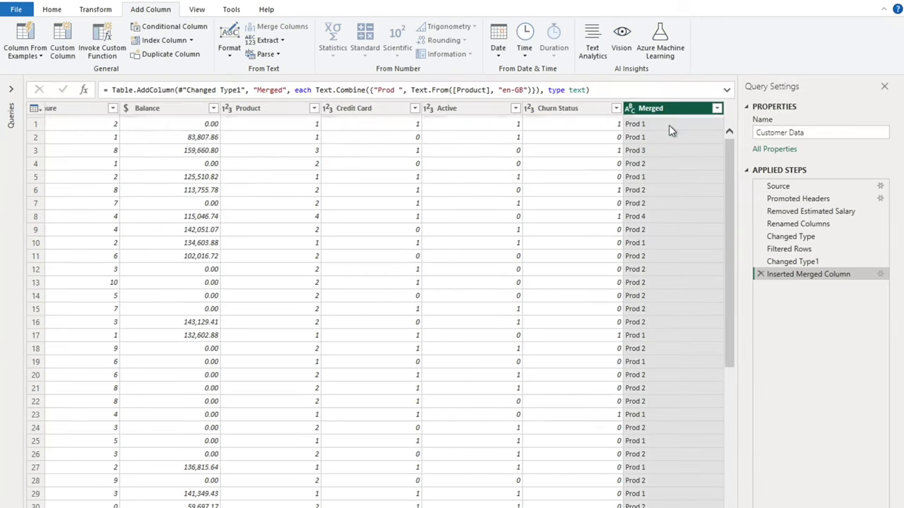
Rename the newly added example-based column to Products.
{"action": "double_click", "coordinate": [668, 110]}
{"action": "type", "text": "Products"}
{"action": "key", "text": "Return"}
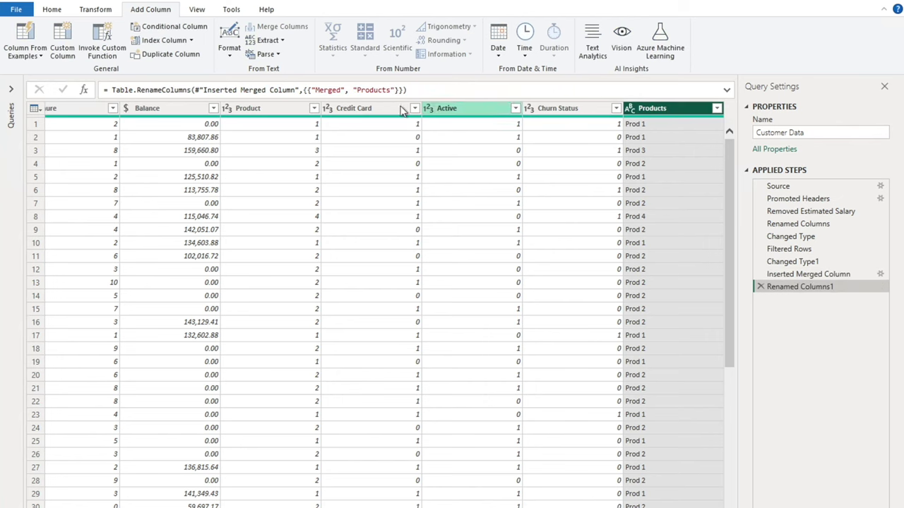
Remove the original numeric Product column from the table.
{"action": "left_click", "coordinate": [283, 108]}
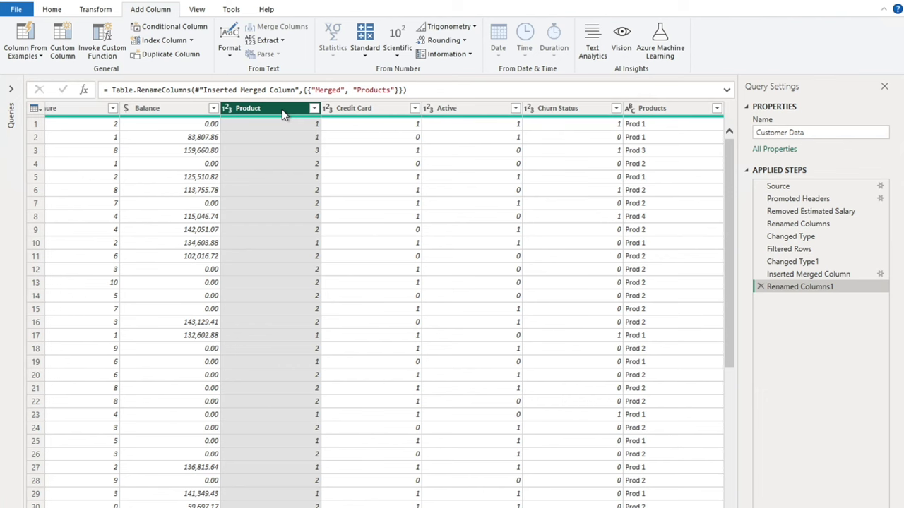
{"action": "right_click", "coordinate": [283, 113]}
{"action": "left_click", "coordinate": [307, 133]}
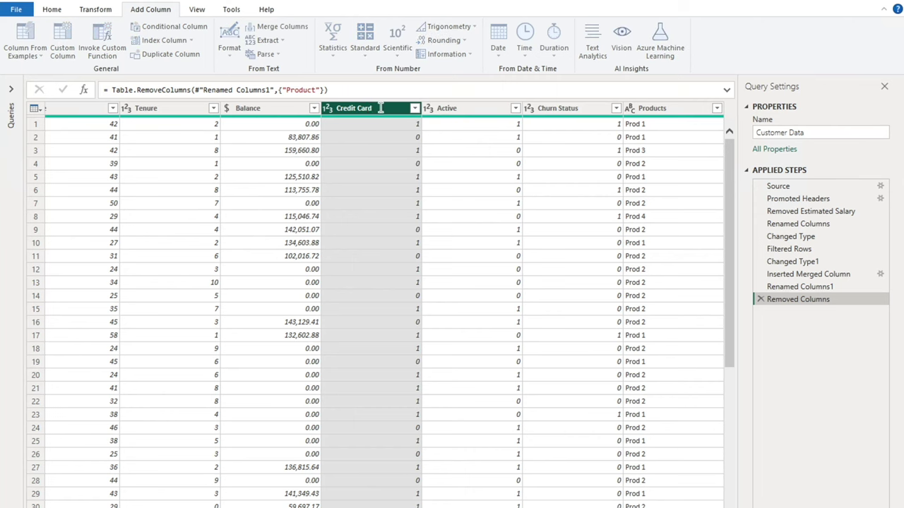
Rename the Credit Card column to Credit Card Status.
{"action": "double_click", "coordinate": [381, 108]}
{"action": "left_click", "coordinate": [383, 108]}
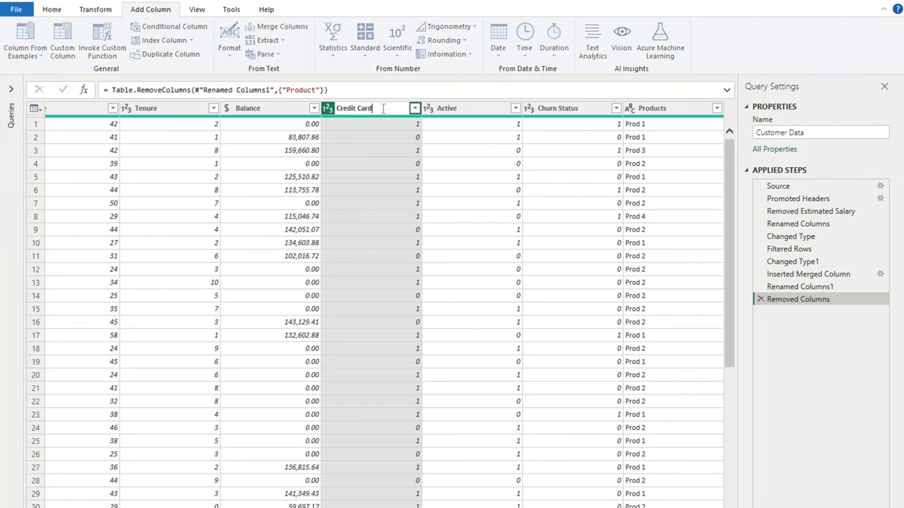
{"action": "type", "text": "Sta"}
{"action": "key", "text": "BackSpace"}
{"action": "key", "text": "BackSpace"}
{"action": "type", "text": "nStatus"}
{"action": "key", "text": "Left"}
{"action": "key", "text": "Left"}
{"action": "key", "text": "Left"}
{"action": "key", "text": "Left"}
{"action": "key", "text": "Left"}
{"action": "key", "text": "Left"}
{"action": "key", "text": "BackSpace"}
{"action": "key", "text": "Return"}
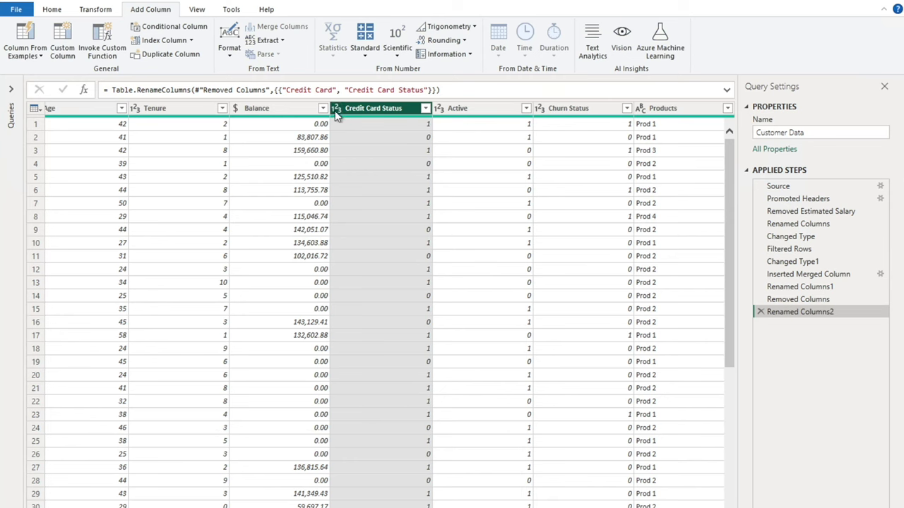
Change the Credit Card Status column's data type to Text and replace the value 1 with Owned.
{"action": "left_click", "coordinate": [336, 110]}
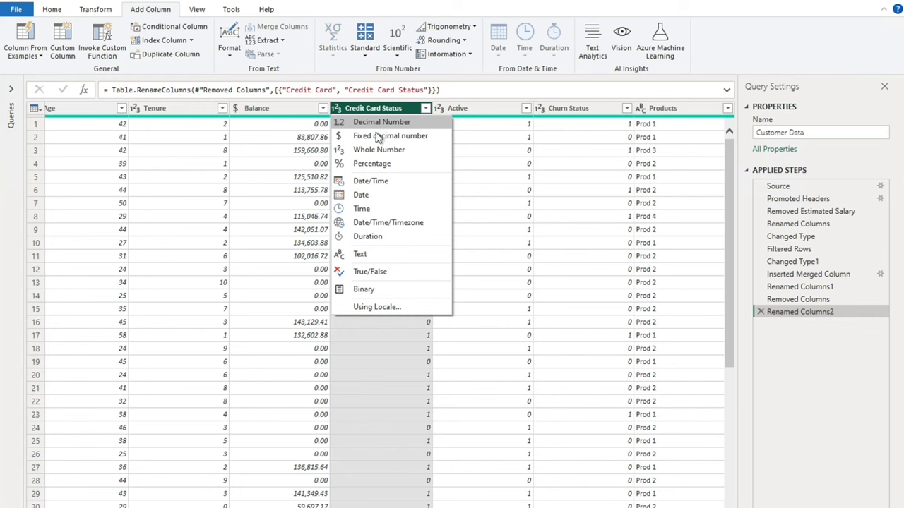
{"action": "left_click", "coordinate": [366, 254]}
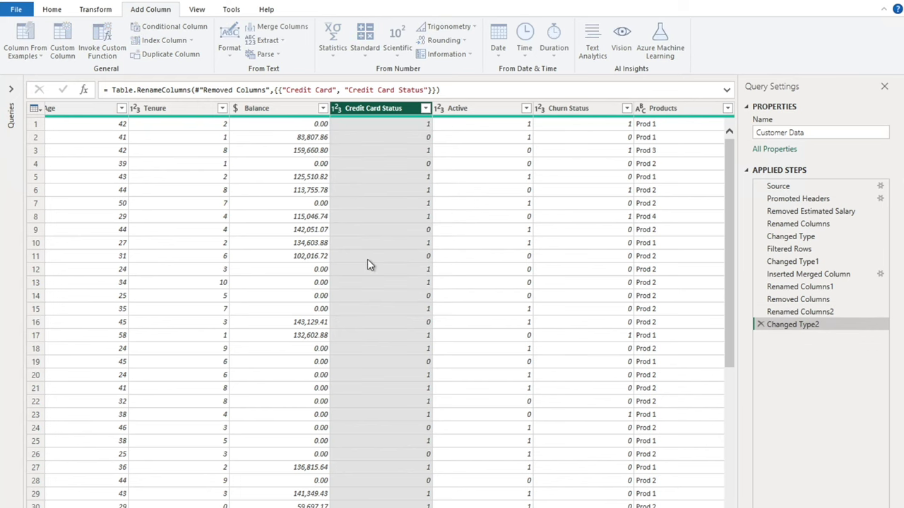
{"action": "right_click", "coordinate": [379, 113]}
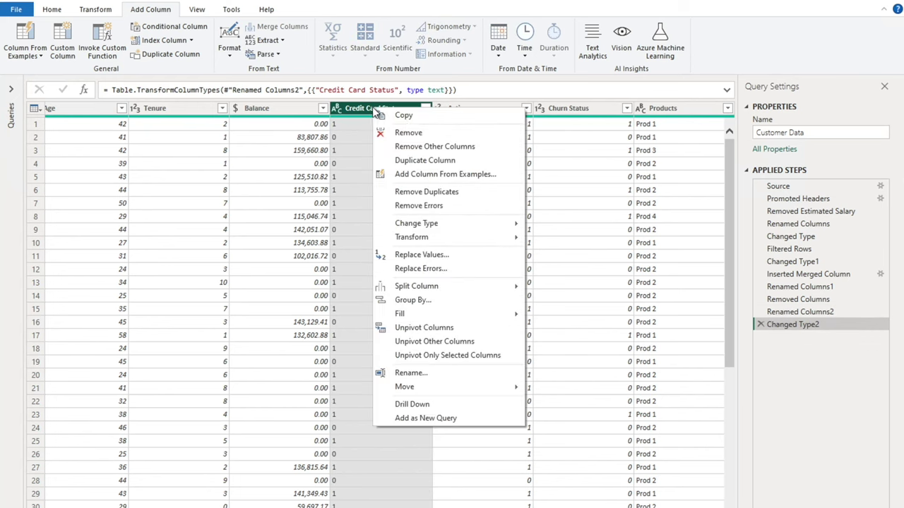
{"action": "left_click", "coordinate": [426, 255]}
{"action": "type", "text": "1"}
{"action": "left_click", "coordinate": [286, 282]}
{"action": "type", "text": "Owned"}
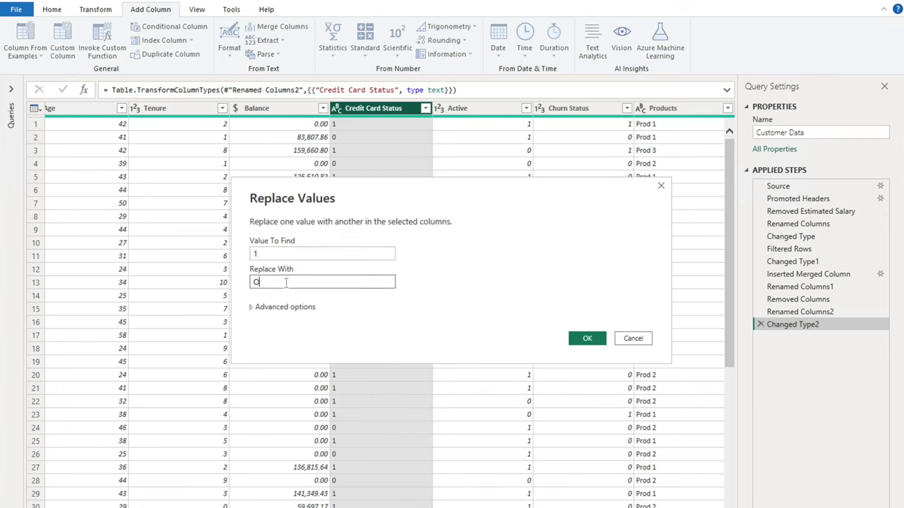
{"action": "left_click", "coordinate": [583, 339]}
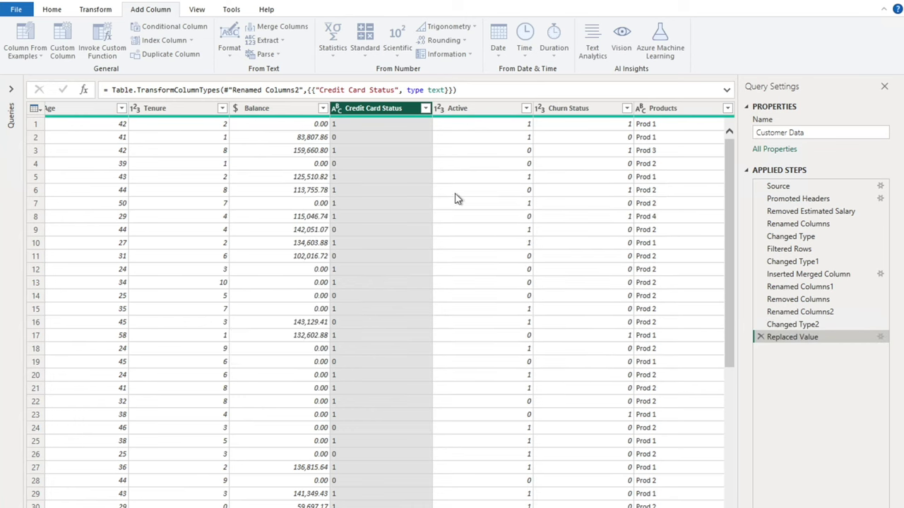
Replace the value 0 with Not Owned in the Credit Card Status column.
{"action": "right_click", "coordinate": [399, 111]}
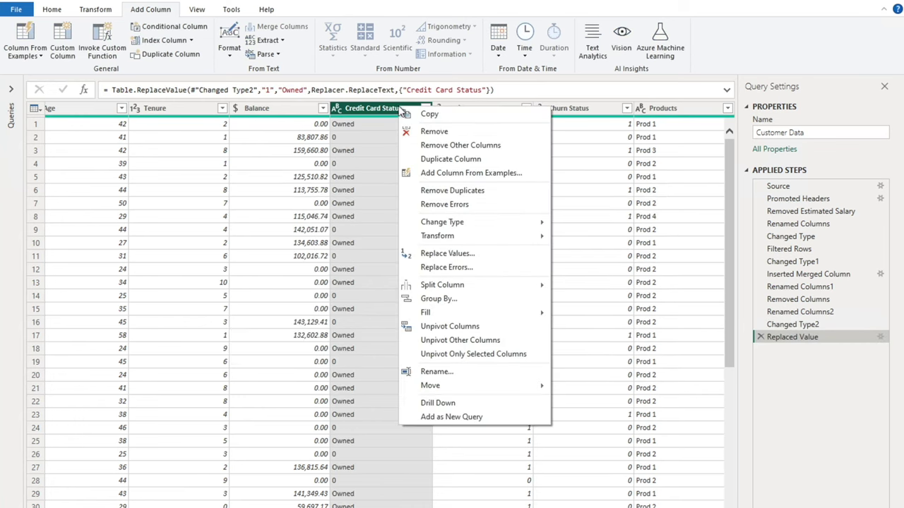
{"action": "left_click", "coordinate": [444, 200]}
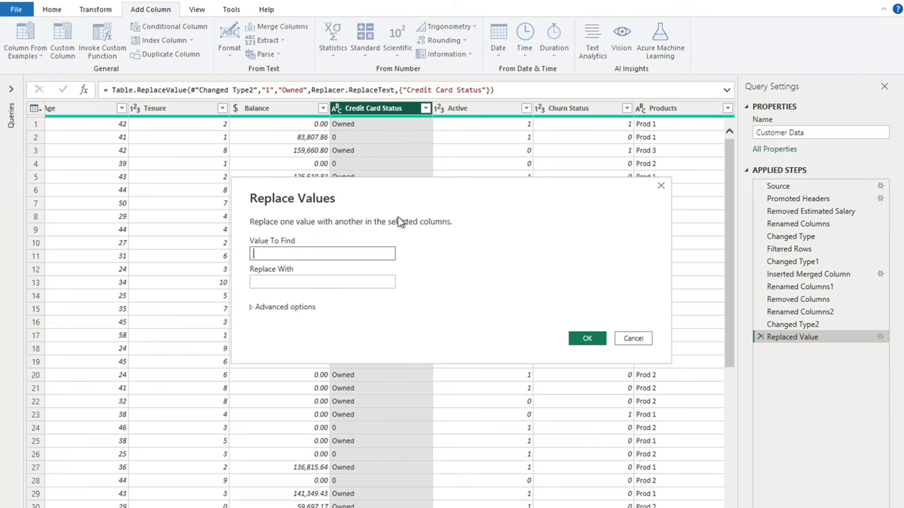
{"action": "type", "text": "0"}
{"action": "key", "text": "Tab"}
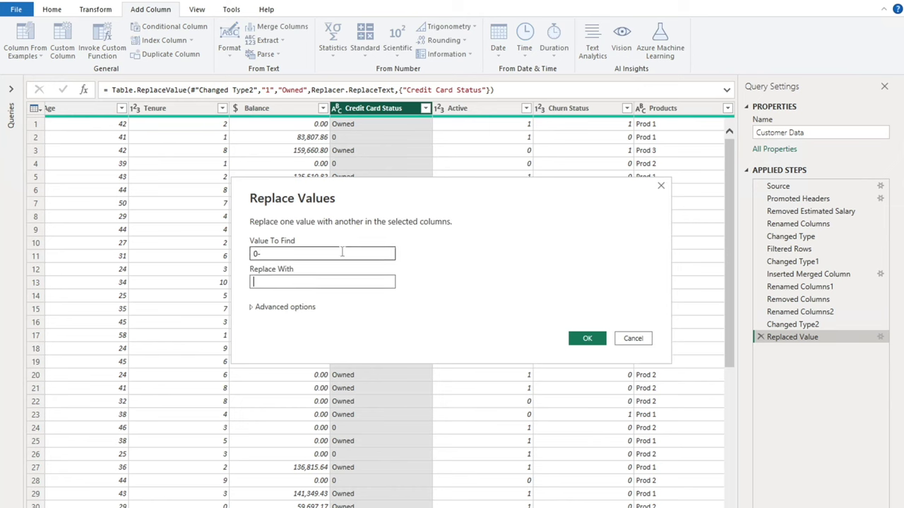
{"action": "left_click", "coordinate": [301, 252]}
{"action": "left_click", "coordinate": [295, 281]}
{"action": "type", "text": "No t Wom"}
{"action": "key", "text": "BackSpace"}
{"action": "key", "text": "BackSpace"}
{"action": "key", "text": "BackSpace"}
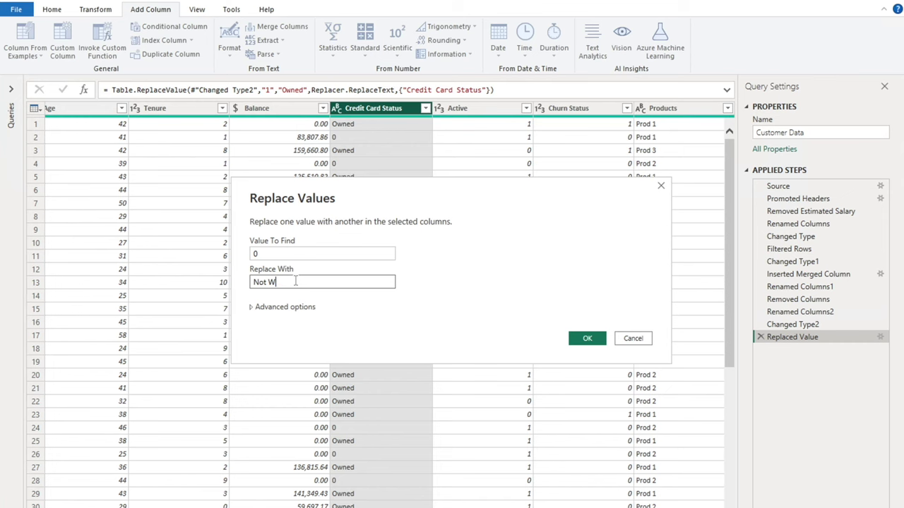
{"action": "type", "text": "Owned"}
{"action": "left_click", "coordinate": [585, 337]}
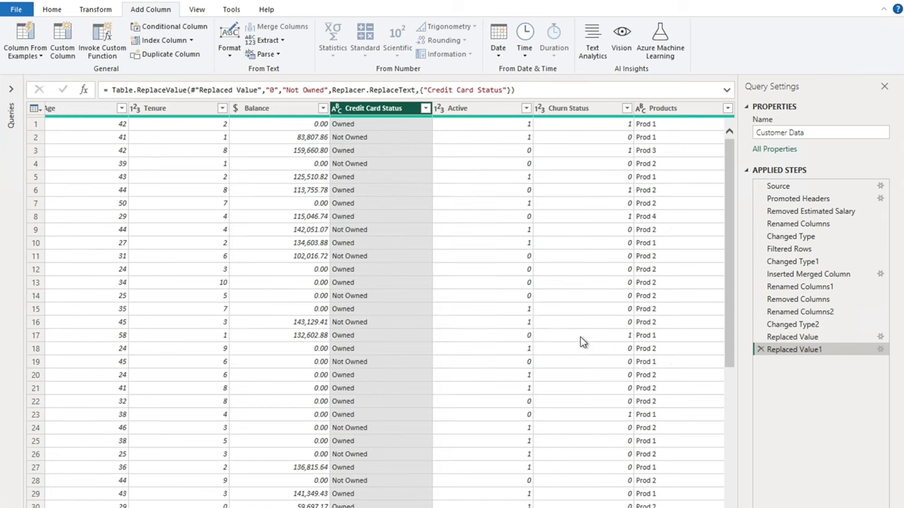
Rename the Active column to Activity Status.
{"action": "left_click", "coordinate": [437, 203]}
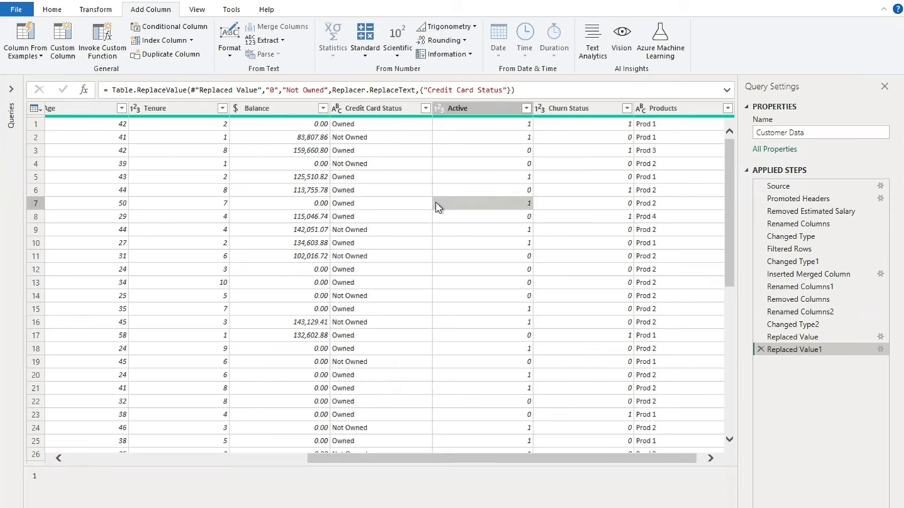
{"action": "left_click", "coordinate": [463, 113]}
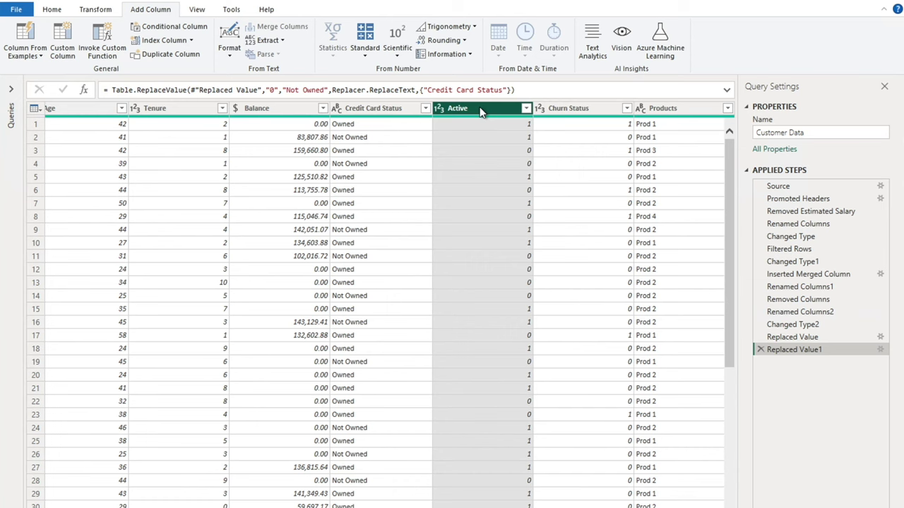
{"action": "double_click", "coordinate": [467, 112]}
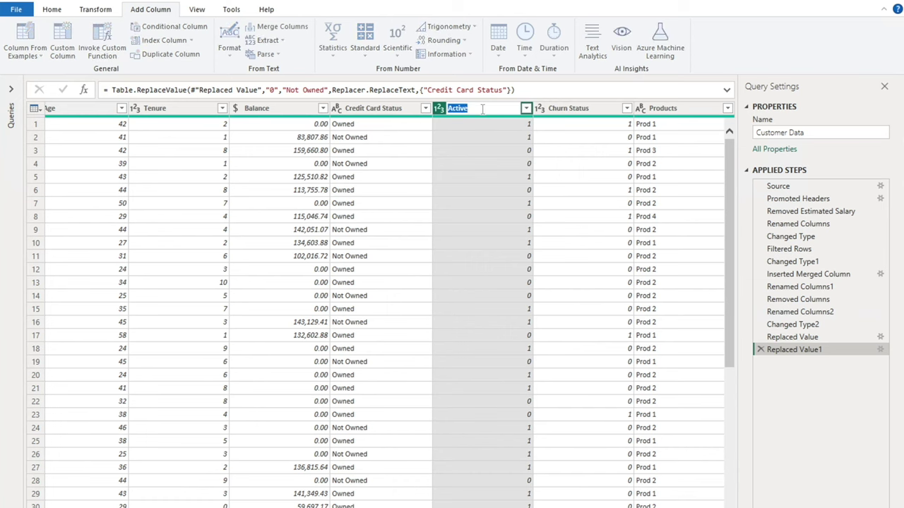
{"action": "key", "text": "BackSpace"}
{"action": "type", "text": "Cus"}
{"action": "key", "text": "BackSpace"}
{"action": "key", "text": "BackSpace"}
{"action": "key", "text": "BackSpace"}
{"action": "type", "text": "Activity A"}
{"action": "key", "text": "BackSpace"}
{"action": "type", "text": "Status"}
{"action": "key", "text": "Return"}
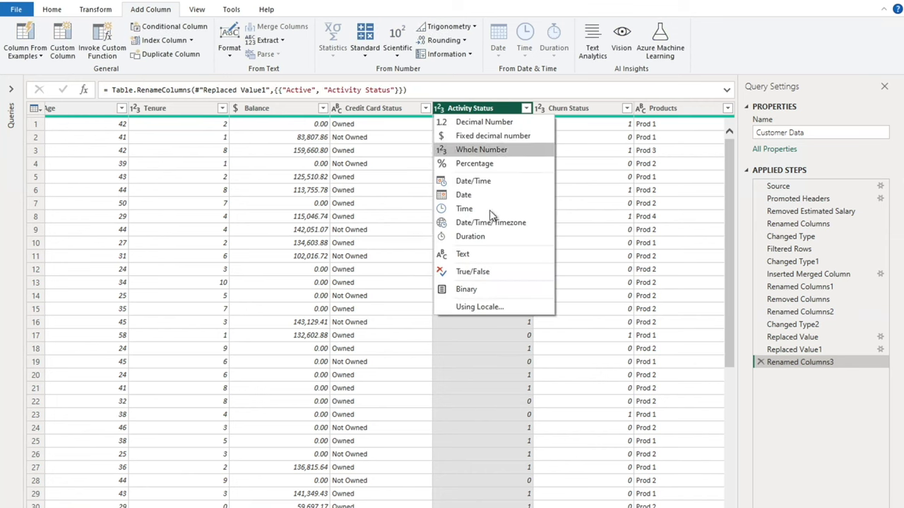
Change the Activity Status column's data type to Text and replace the value 1 with Active.
{"action": "left_click", "coordinate": [487, 150]}
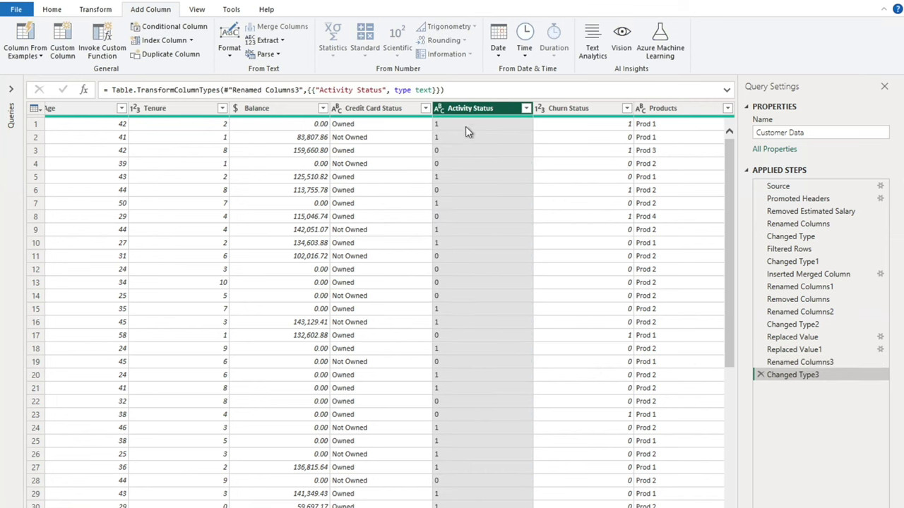
{"action": "left_click_drag", "start_coordinate": [466, 110], "coordinate": [466, 110]}
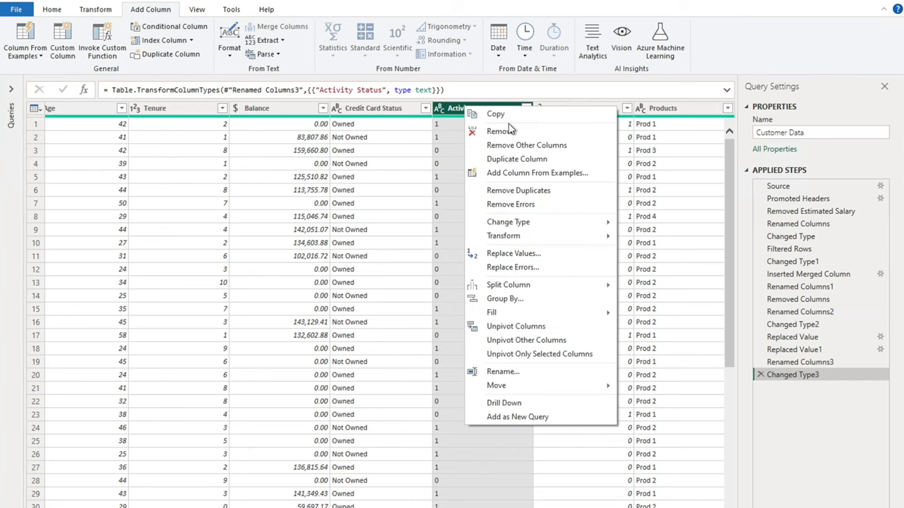
{"action": "left_click", "coordinate": [513, 255]}
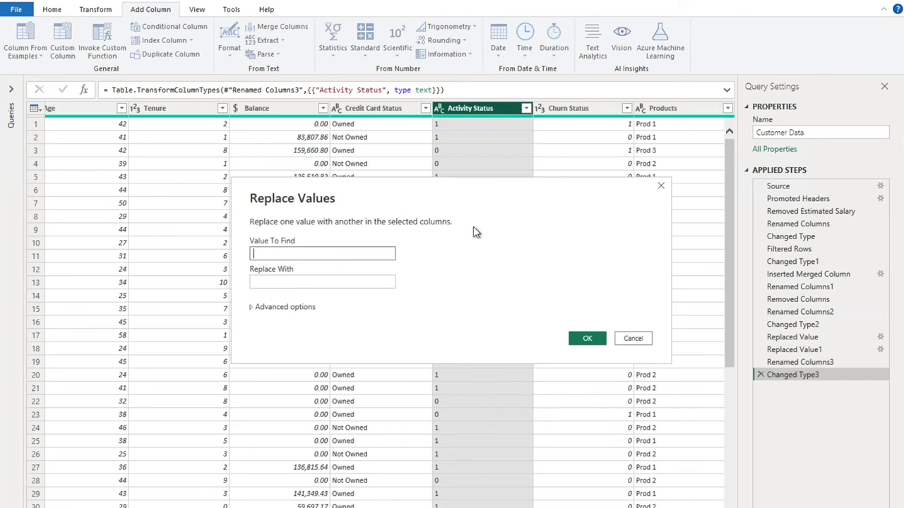
{"action": "type", "text": "1"}
{"action": "left_click", "coordinate": [321, 282]}
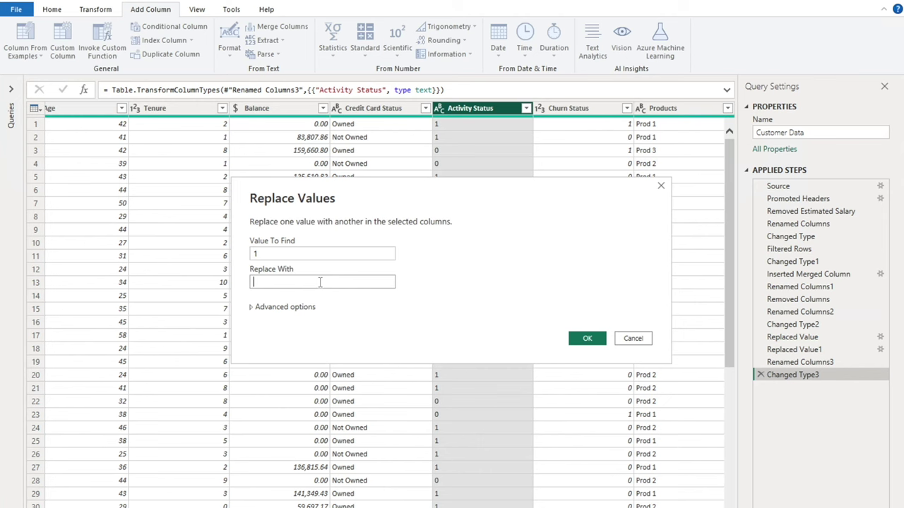
{"action": "type", "text": "Active"}
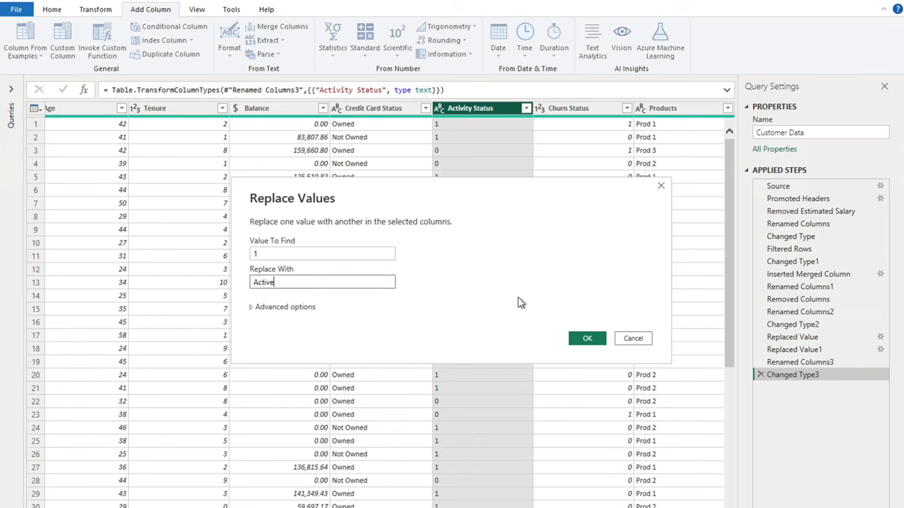
{"action": "left_click", "coordinate": [587, 338]}
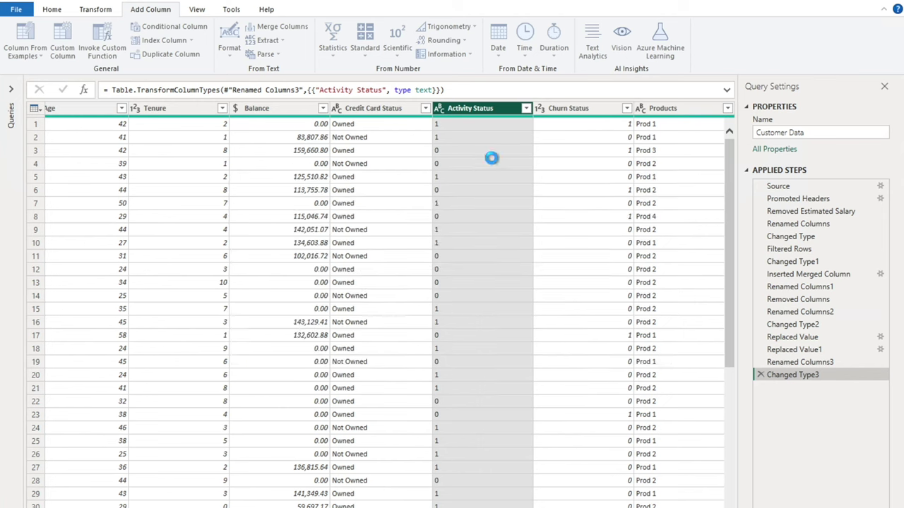
Replace the value 0 with Inactive in the Activity Status column.
{"action": "right_click", "coordinate": [497, 110]}
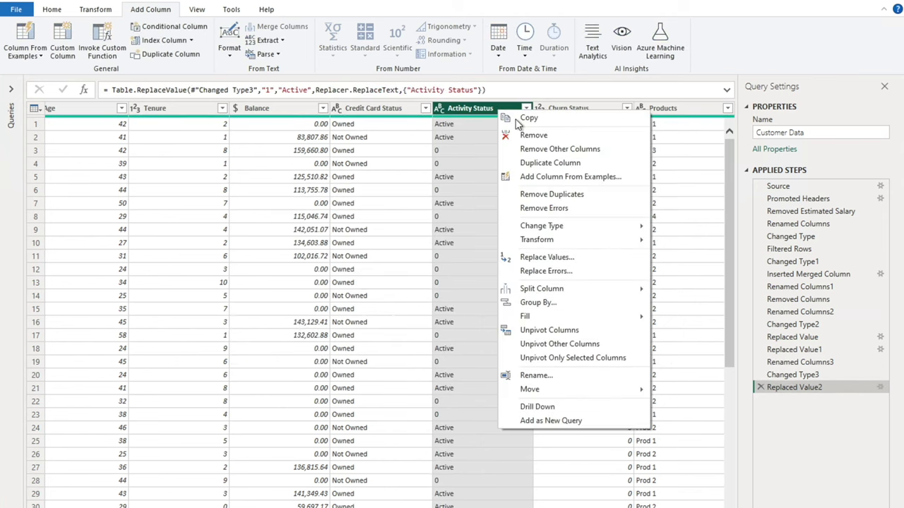
{"action": "left_click", "coordinate": [545, 260]}
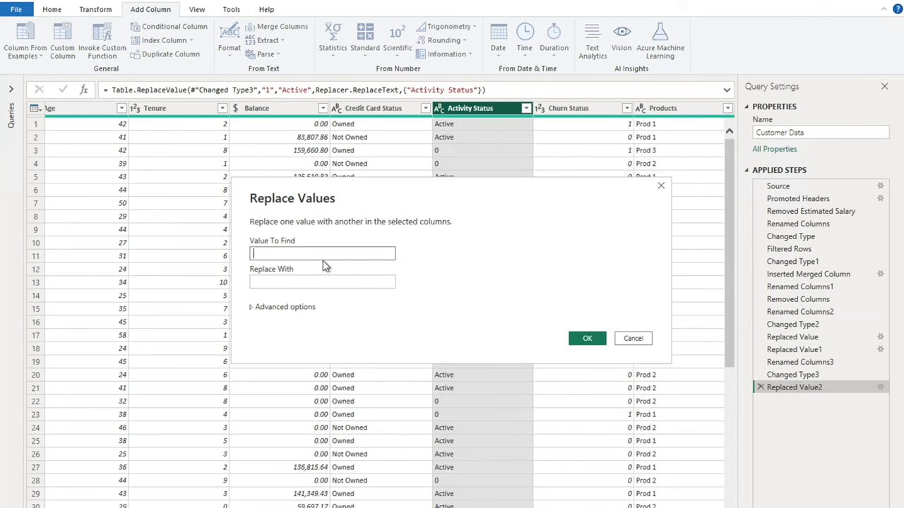
{"action": "type", "text": "0"}
{"action": "left_click", "coordinate": [319, 280]}
{"action": "type", "text": "Not Active"}
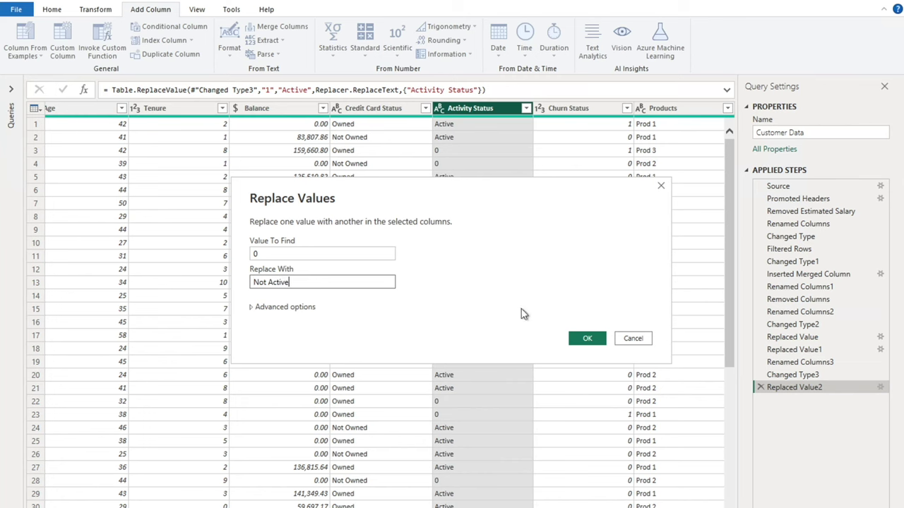
{"action": "key", "text": "BackSpace"}
{"action": "key", "text": "BackSpace"}
{"action": "key", "text": "BackSpace"}
{"action": "key", "text": "BackSpace"}
{"action": "key", "text": "BackSpace"}
{"action": "key", "text": "BackSpace"}
{"action": "key", "text": "BackSpace"}
{"action": "type", "text": "Inactiuvee"}
{"action": "left_click", "coordinate": [585, 339]}
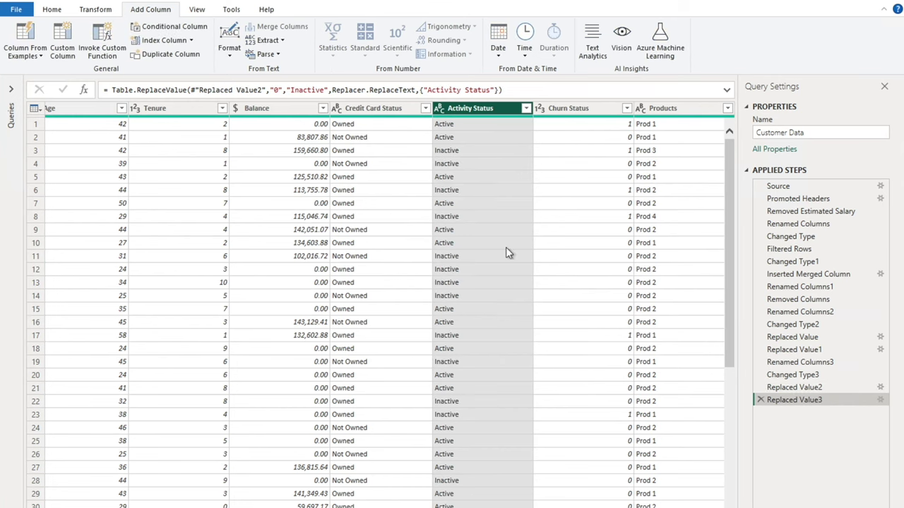
Change the Churn Status column's data type to Text.
{"action": "left_click", "coordinate": [574, 113]}
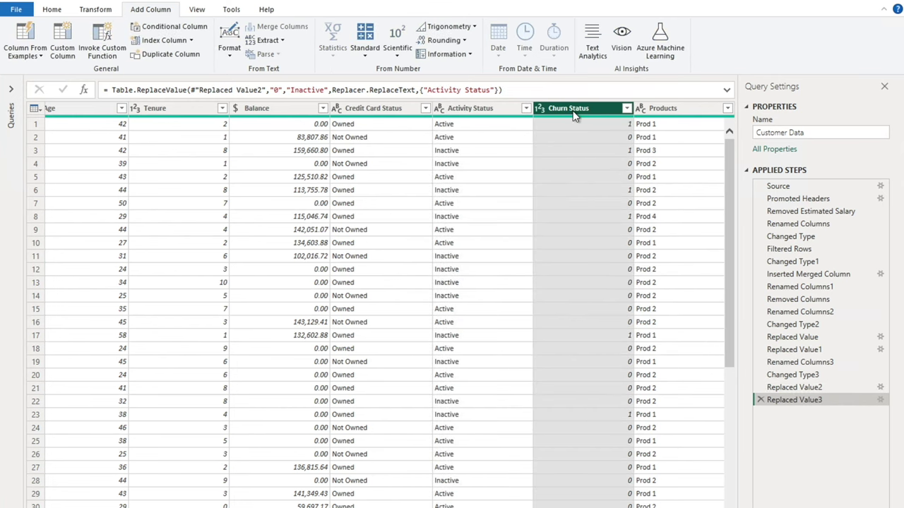
{"action": "left_click", "coordinate": [541, 109]}
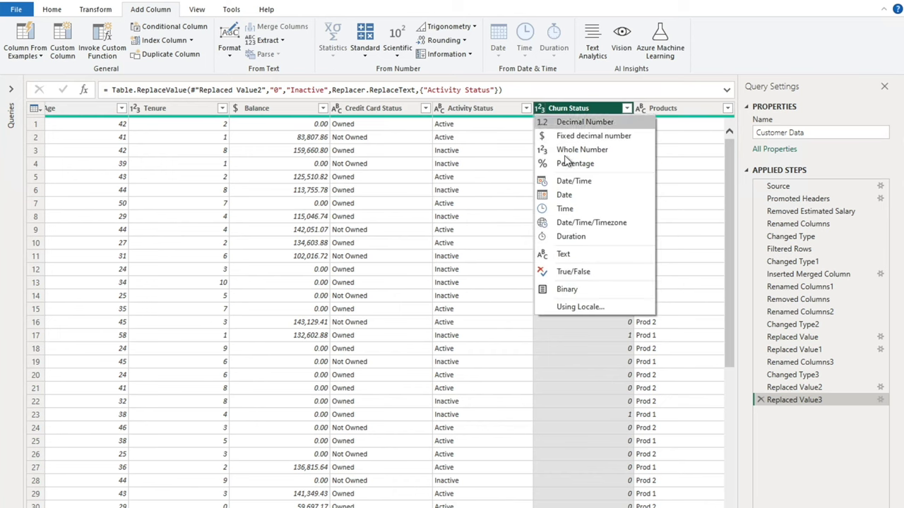
{"action": "left_click", "coordinate": [569, 254]}
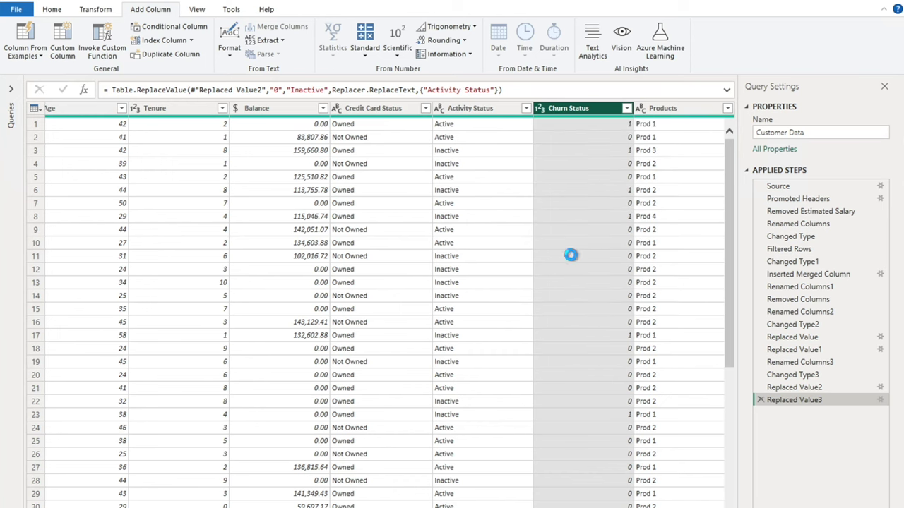
Replace the value 1 with Churned in the Churn Status column.
{"action": "left_click", "coordinate": [572, 124]}
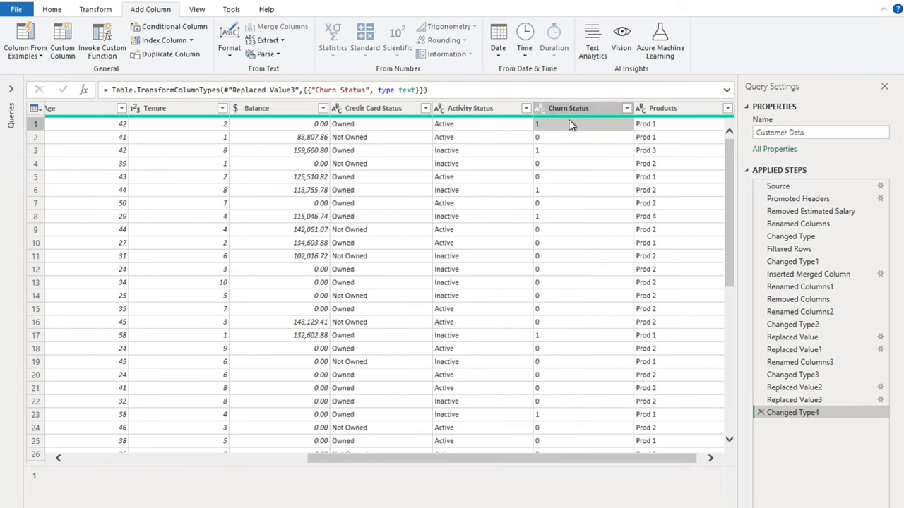
{"action": "left_click", "coordinate": [570, 109]}
{"action": "right_click", "coordinate": [570, 107]}
{"action": "left_click", "coordinate": [611, 253]}
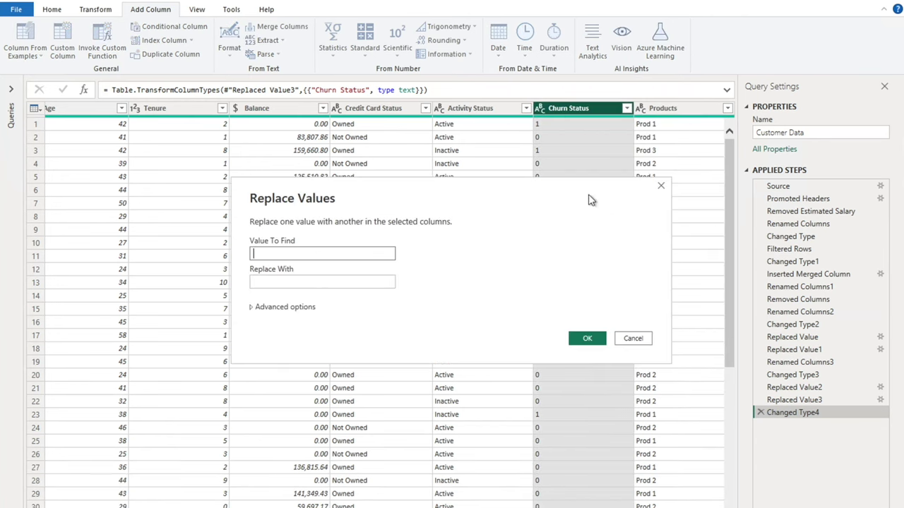
{"action": "type", "text": "1"}
{"action": "left_click", "coordinate": [303, 282]}
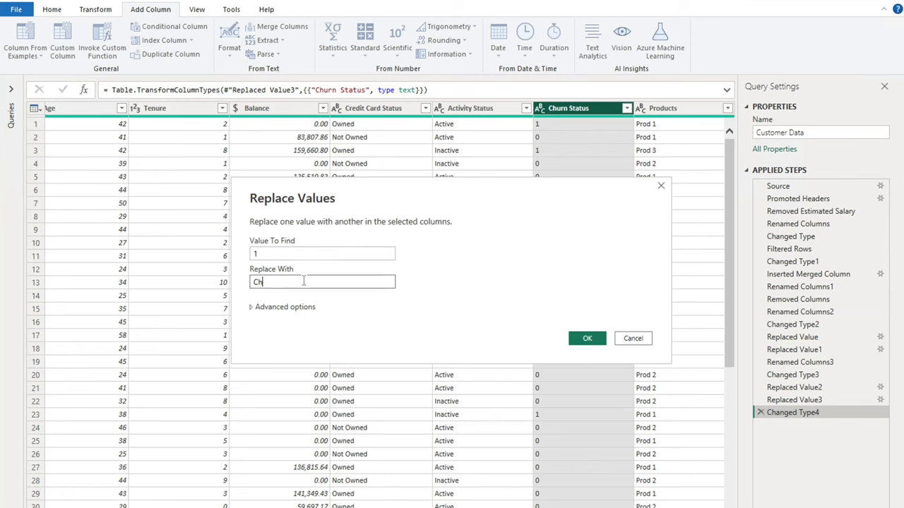
{"action": "type", "text": "Churned"}
{"action": "left_click", "coordinate": [593, 338]}
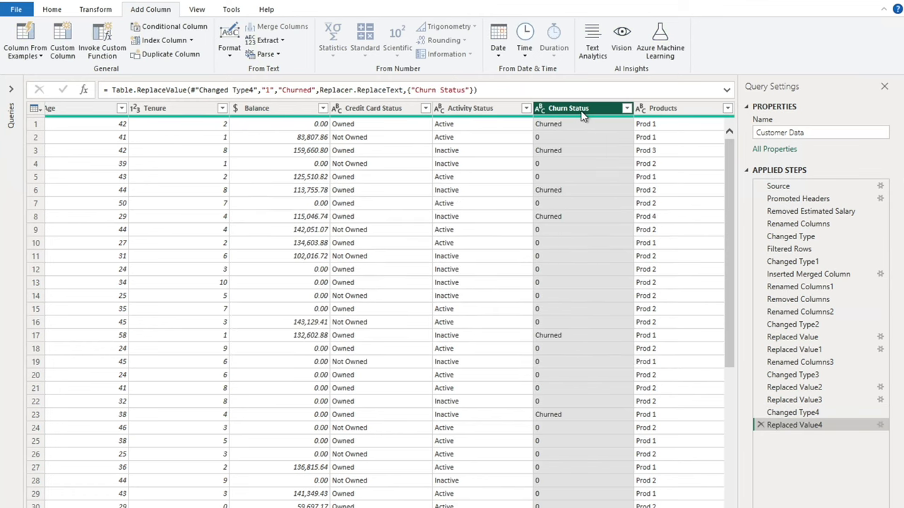
Replace the value 0 with Not Churned in the Churn Status column.
{"action": "right_click", "coordinate": [583, 117]}
{"action": "left_click", "coordinate": [623, 259]}
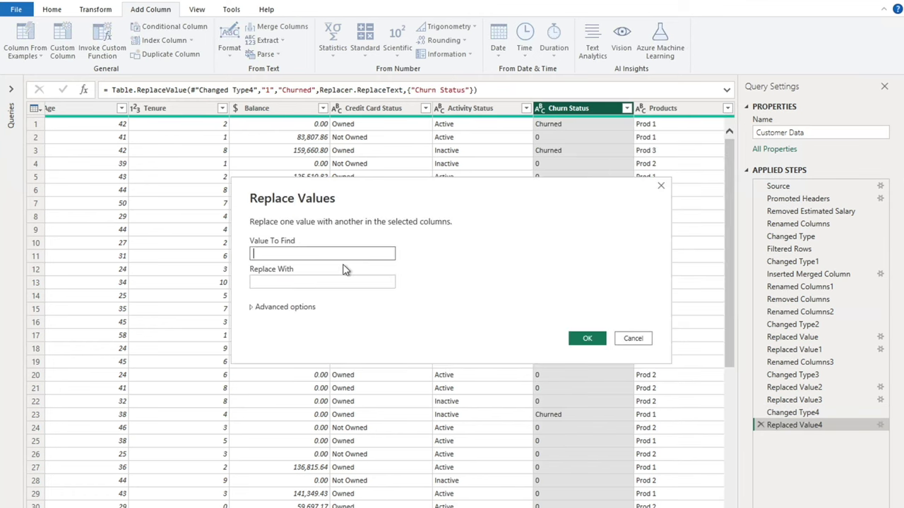
{"action": "type", "text": "0"}
{"action": "left_click", "coordinate": [320, 282]}
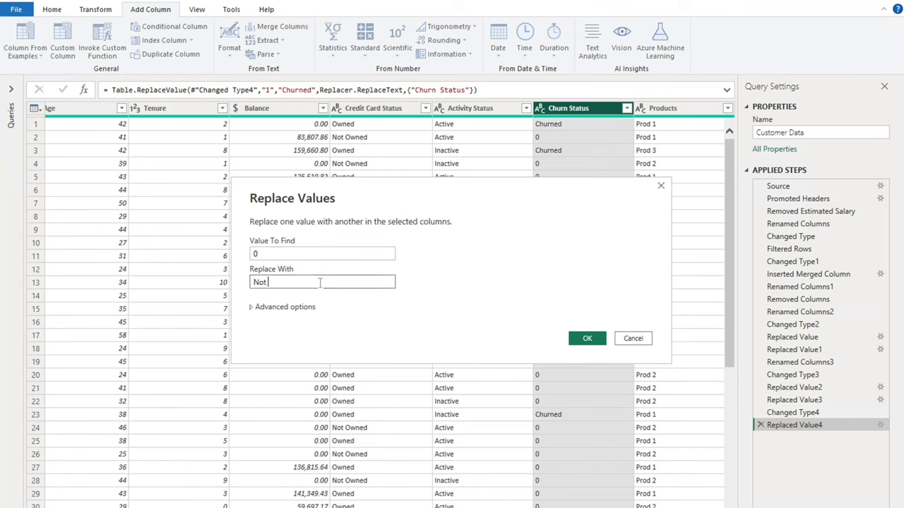
{"action": "type", "text": "Not Churned"}
{"action": "left_click", "coordinate": [586, 338]}
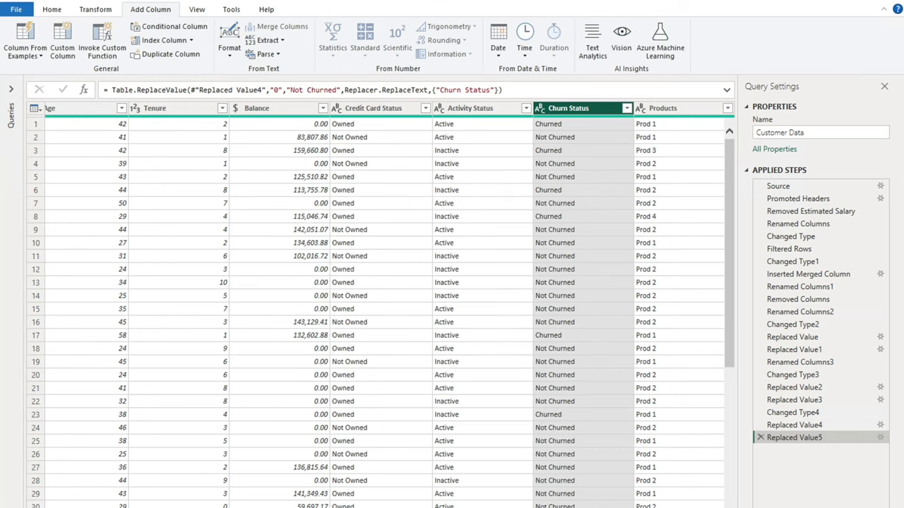
Review the cleaned customer table's columns from Customer ID through Products.
{"action": "scroll", "coordinate": [390, 305], "scroll_direction": "right", "scroll_amount": 1}
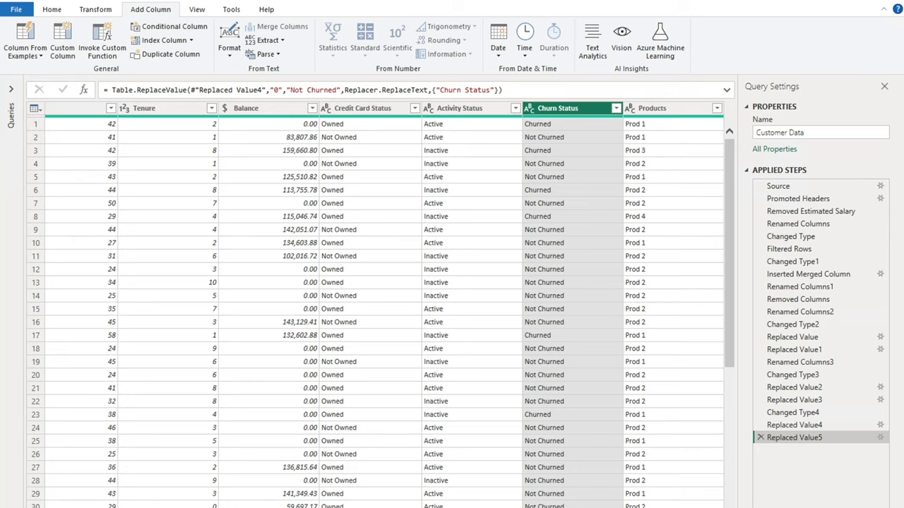
{"action": "scroll", "coordinate": [390, 304], "scroll_direction": "left", "scroll_amount": 6}
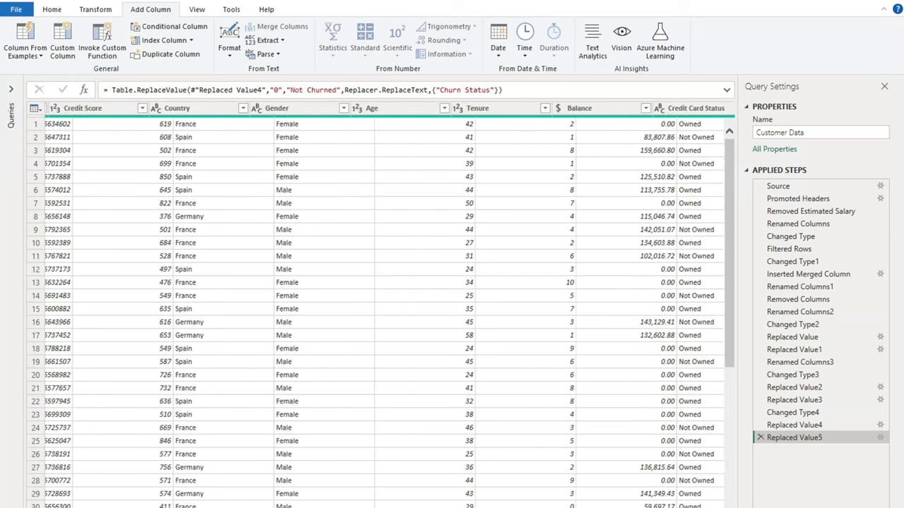
{"action": "scroll", "coordinate": [390, 304], "scroll_direction": "left", "scroll_amount": 3}
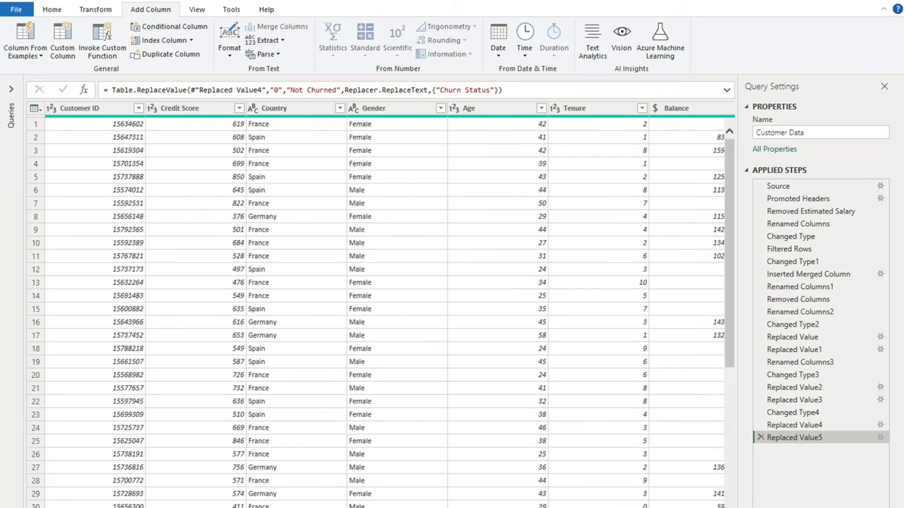
{"action": "scroll", "coordinate": [391, 304], "scroll_direction": "right", "scroll_amount": 8}
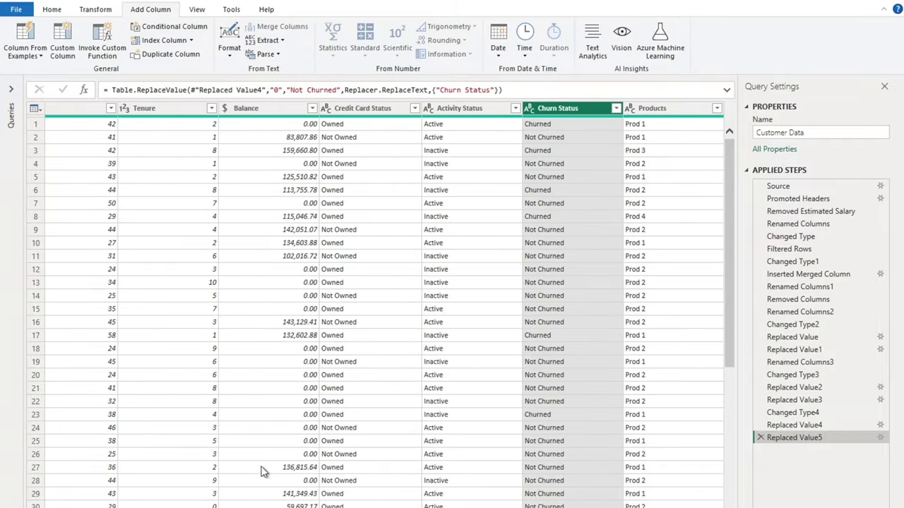
{"action": "scroll", "coordinate": [391, 305], "scroll_direction": "left", "scroll_amount": 3}
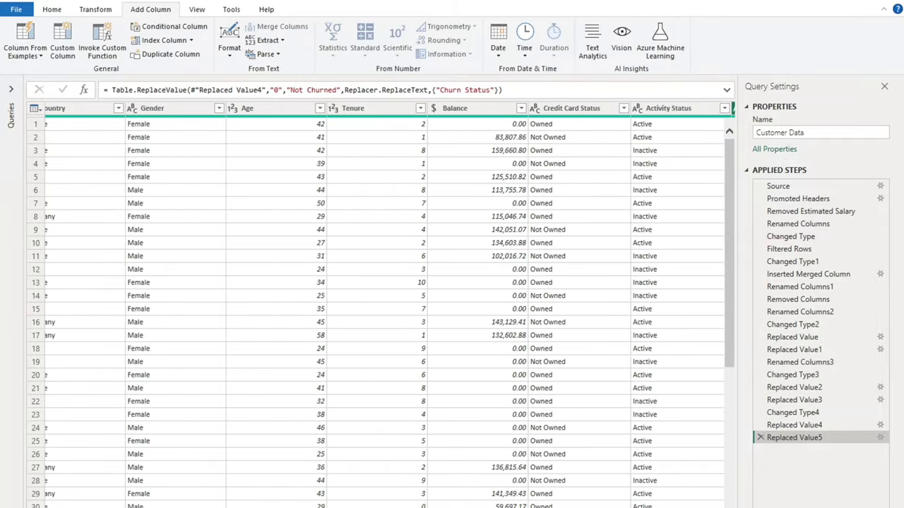
{"action": "scroll", "coordinate": [390, 304], "scroll_direction": "right", "scroll_amount": 2}
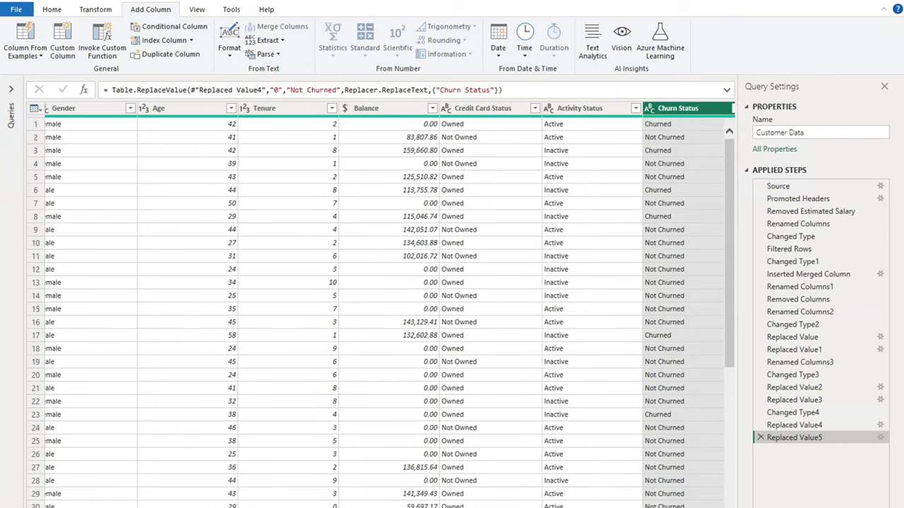
Turn on the column profile and examine the Age column's statistics, including its minimum and maximum.
{"action": "scroll", "coordinate": [230, 244], "scroll_direction": "left", "scroll_amount": 1}
{"action": "left_click", "coordinate": [208, 111]}
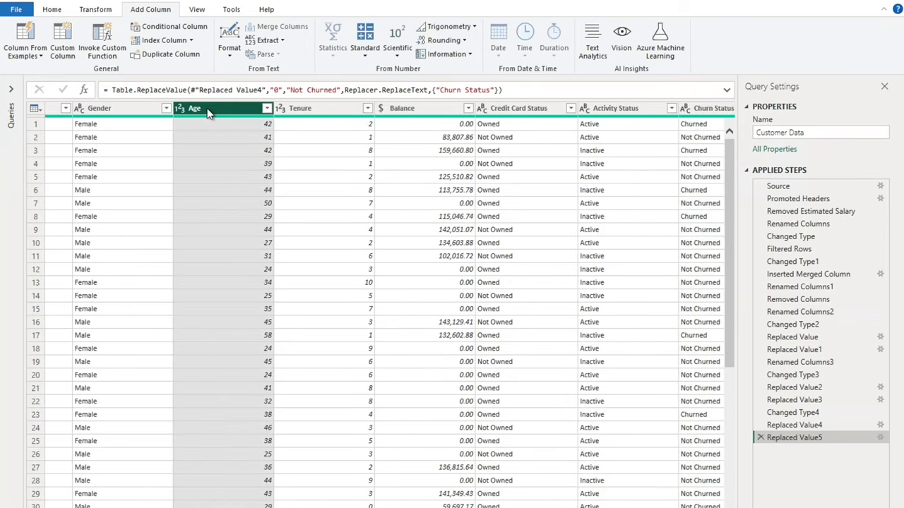
{"action": "left_click", "coordinate": [197, 10]}
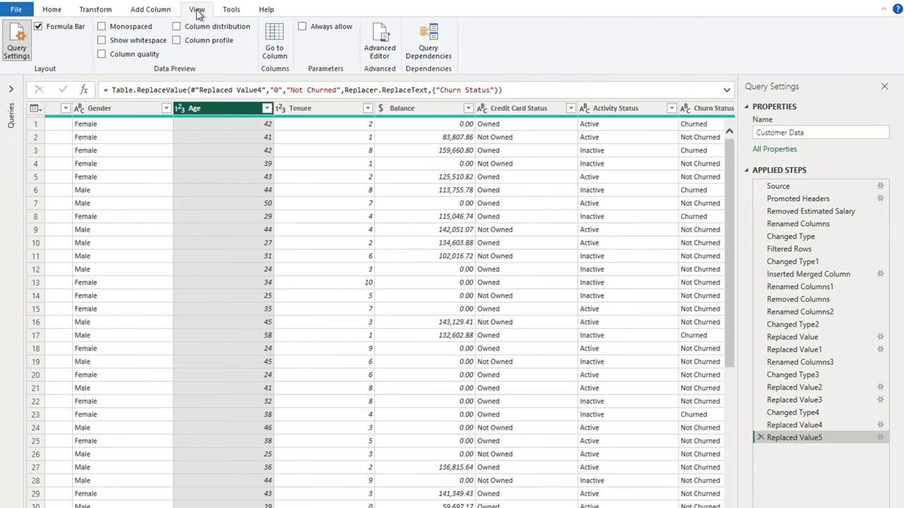
{"action": "left_click", "coordinate": [178, 41]}
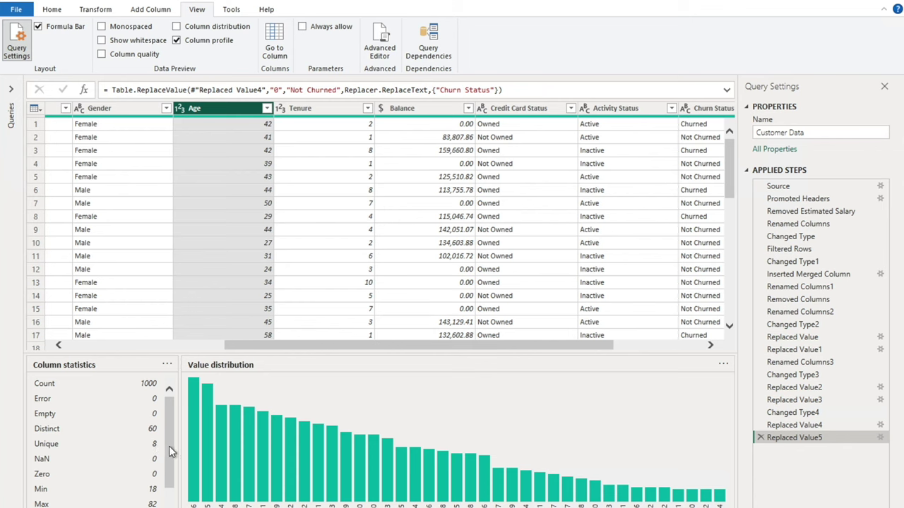
{"action": "scroll", "coordinate": [169, 452], "scroll_direction": "down", "scroll_amount": 2}
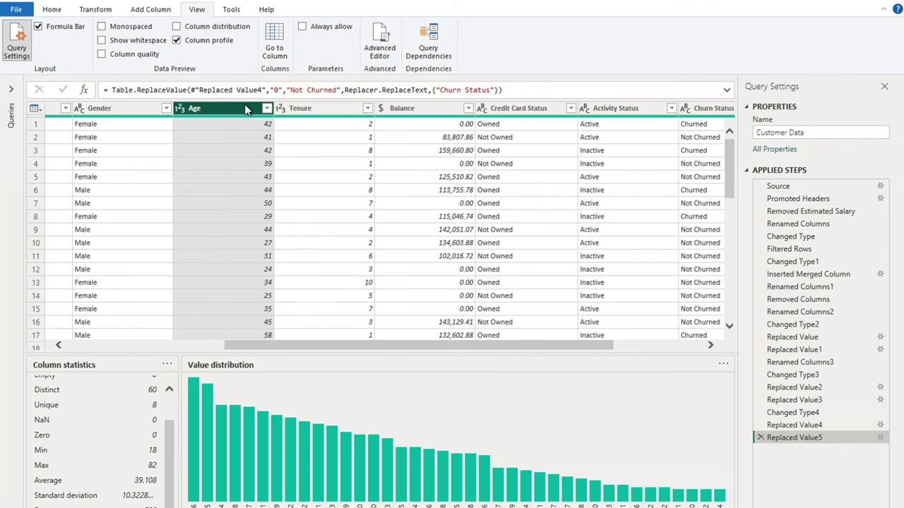
Start a new conditional column and name it Age Groups.
{"action": "left_click", "coordinate": [138, 10]}
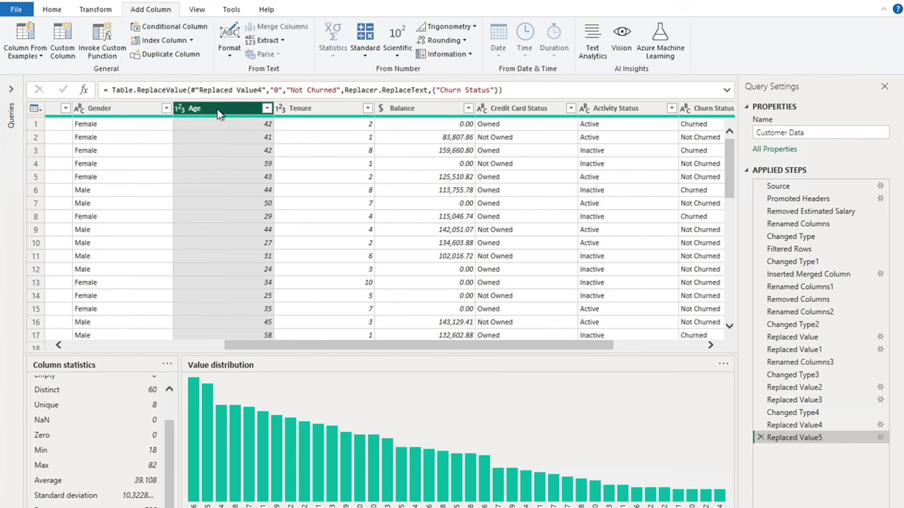
{"action": "left_click", "coordinate": [174, 29]}
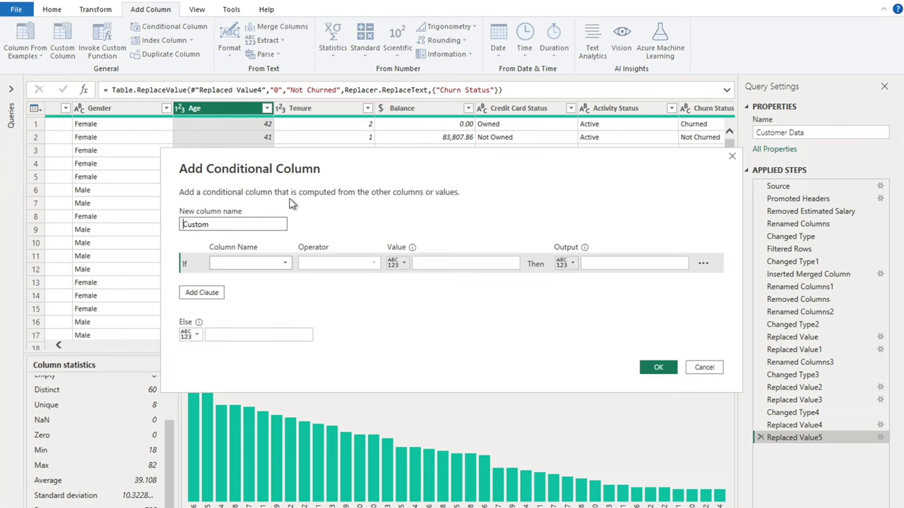
{"action": "left_click", "coordinate": [234, 223]}
{"action": "key", "text": "BackSpace"}
{"action": "key", "text": "BackSpace"}
{"action": "key", "text": "BackSpace"}
{"action": "key", "text": "BackSpace"}
{"action": "key", "text": "BackSpace"}
{"action": "key", "text": "BackSpace"}
{"action": "type", "text": "Age "}
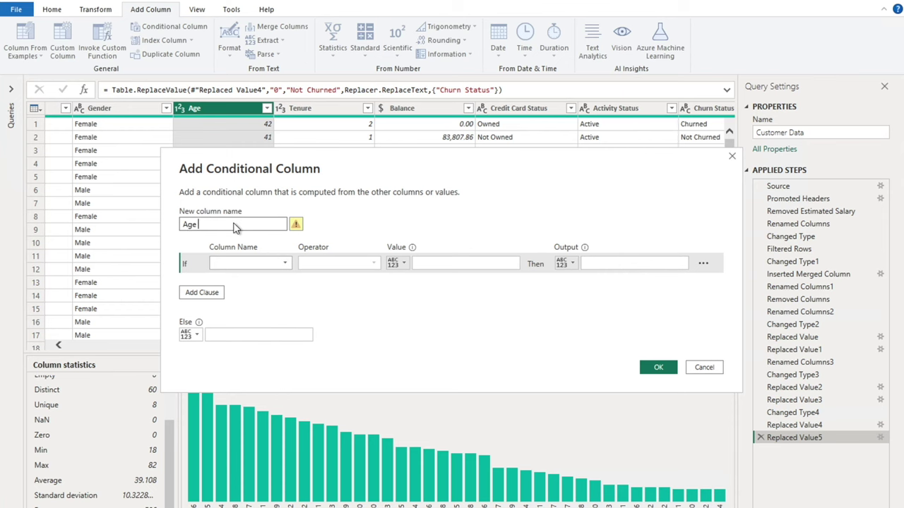
{"action": "type", "text": "Groups"}
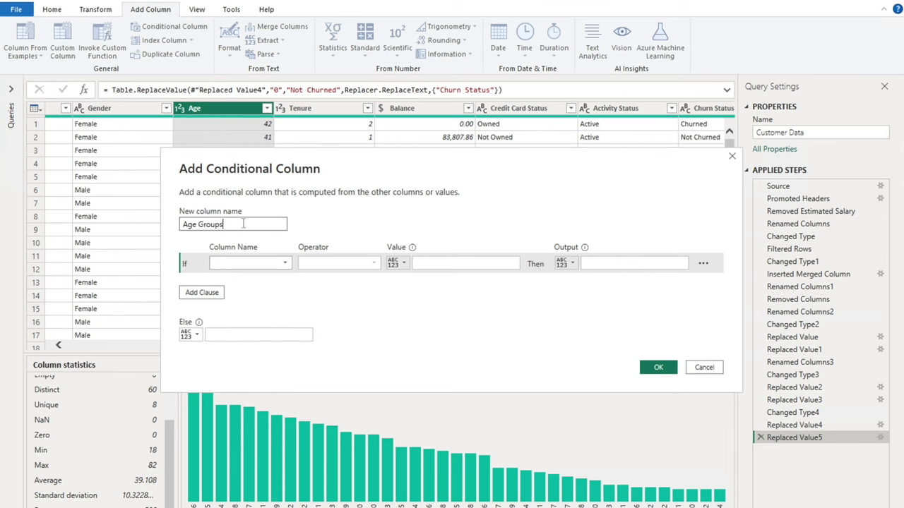
Set the first condition so that an Age less than or equal to 20 outputs "< 20".
{"action": "left_click", "coordinate": [264, 266]}
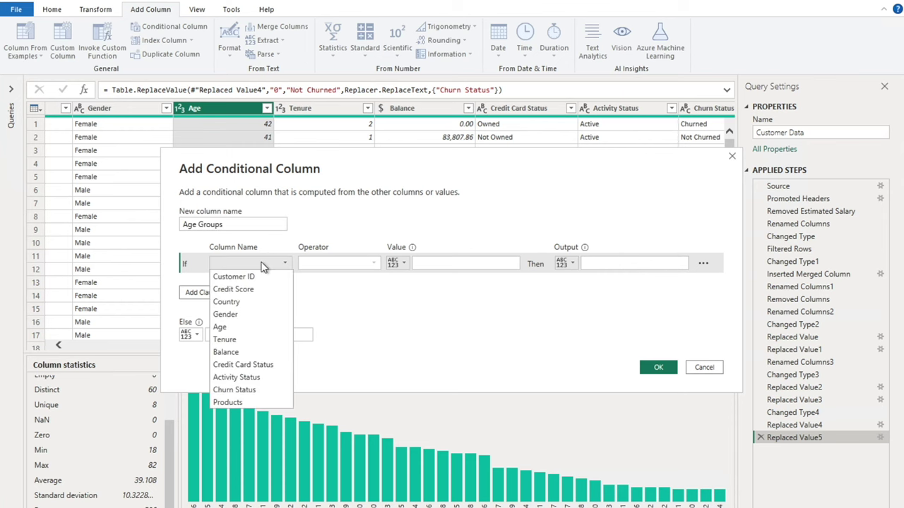
{"action": "left_click", "coordinate": [223, 327]}
{"action": "left_click", "coordinate": [317, 267]}
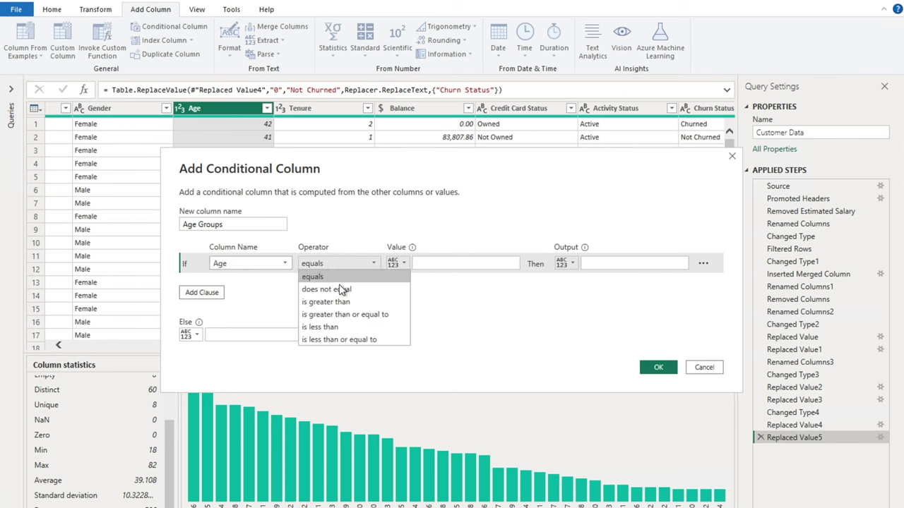
{"action": "left_click", "coordinate": [329, 340]}
{"action": "left_click", "coordinate": [428, 263]}
{"action": "type", "text": "20"}
{"action": "left_click", "coordinate": [592, 263]}
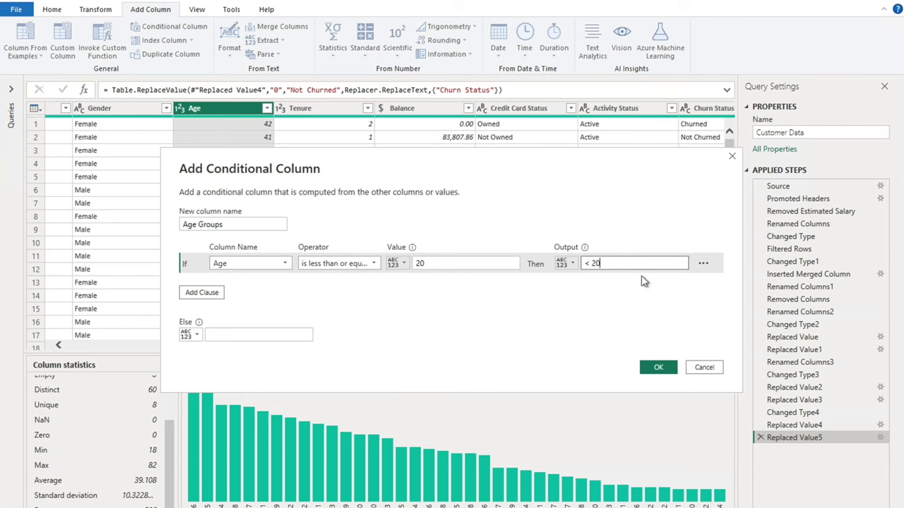
Add an else-if clause so that an Age less than or equal to 30 outputs "21 - 30".
{"action": "left_click", "coordinate": [204, 293]}
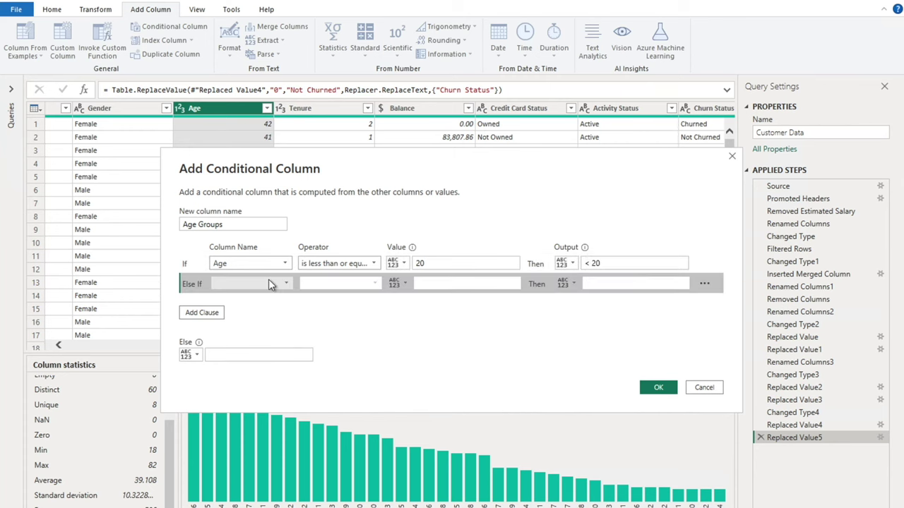
{"action": "left_click", "coordinate": [237, 283]}
{"action": "left_click", "coordinate": [222, 347]}
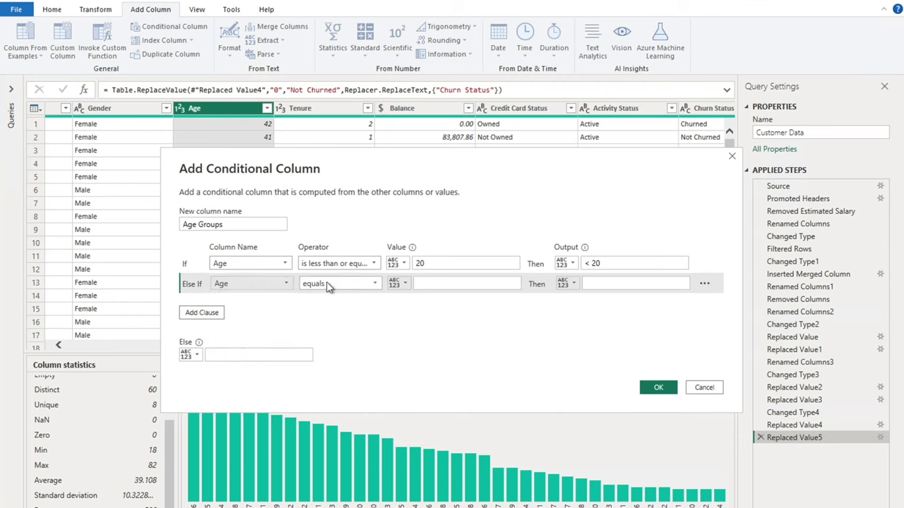
{"action": "left_click", "coordinate": [332, 287]}
{"action": "left_click", "coordinate": [353, 362]}
{"action": "left_click", "coordinate": [430, 284]}
{"action": "type", "text": "30"}
{"action": "left_click", "coordinate": [583, 283]}
{"action": "type", "text": "21"}
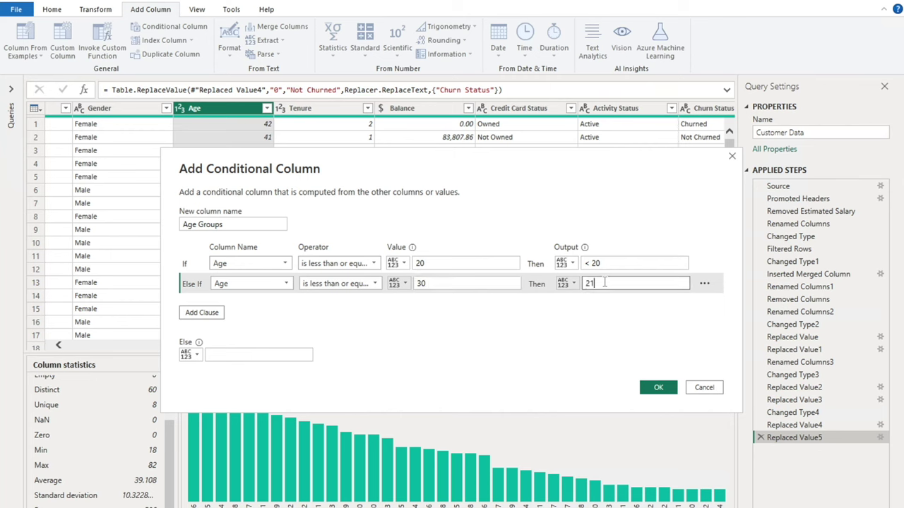
{"action": "type", "text": " - 30"}
Add another clause so that an Age less than or equal to 40 outputs "31 - 40".
{"action": "left_click", "coordinate": [202, 313]}
{"action": "left_click", "coordinate": [339, 304]}
{"action": "left_click", "coordinate": [343, 325]}
{"action": "left_click", "coordinate": [437, 303]}
{"action": "type", "text": "40"}
{"action": "left_click", "coordinate": [610, 303]}
{"action": "type", "text": "31 - 40"}
{"action": "left_click", "coordinate": [435, 283]}
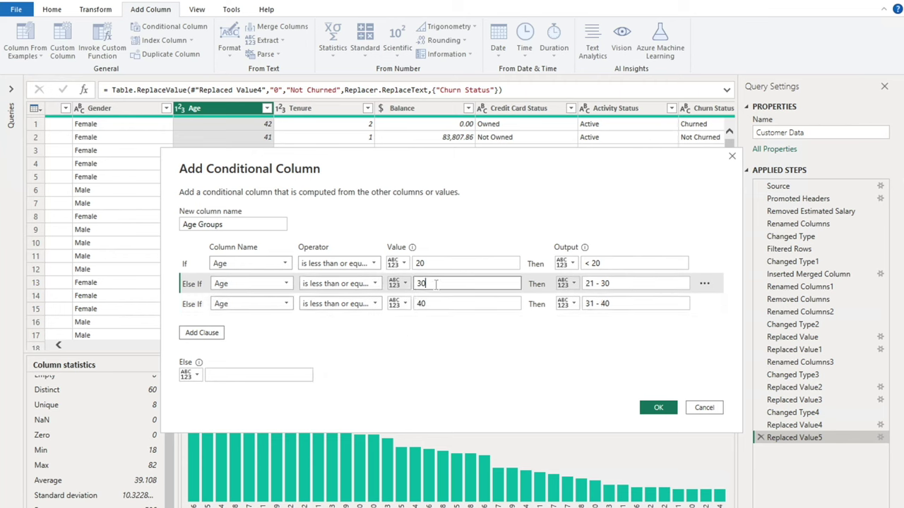
{"action": "left_click", "coordinate": [435, 303]}
{"action": "key", "text": "BackSpace"}
{"action": "key", "text": "BackSpace"}
{"action": "type", "text": "50"}
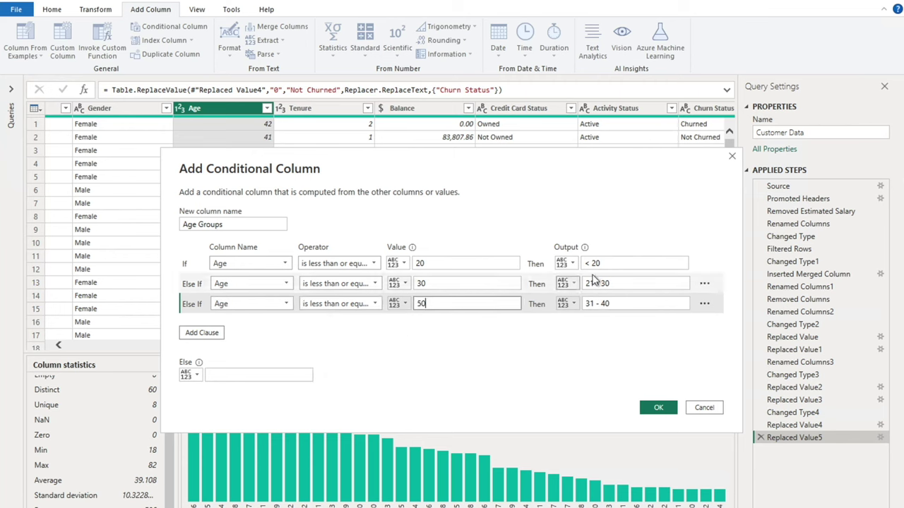
{"action": "type", "text": "40"}
Add a clause so that an Age less than or equal to 50 outputs "41 - 50".
{"action": "left_click", "coordinate": [202, 333]}
{"action": "left_click", "coordinate": [338, 323]}
{"action": "left_click", "coordinate": [353, 456]}
{"action": "left_click", "coordinate": [466, 323]}
{"action": "type", "text": "50"}
{"action": "left_click", "coordinate": [602, 324]}
{"action": "type", "text": "41 - 50"}
Add a clause so that an Age less than or equal to 60 outputs "51 - 60".
{"action": "left_click", "coordinate": [201, 352]}
{"action": "left_click", "coordinate": [466, 344]}
{"action": "type", "text": "60"}
{"action": "left_click", "coordinate": [602, 344]}
{"action": "type", "text": "51 - 60"}
Add a clause so that an Age less than or equal to 70 outputs "61 - 70".
{"action": "left_click", "coordinate": [202, 372]}
{"action": "left_click", "coordinate": [239, 364]}
{"action": "left_click", "coordinate": [220, 427]}
{"action": "left_click", "coordinate": [337, 365]}
{"action": "left_click", "coordinate": [343, 496]}
{"action": "type", "text": "70"}
{"action": "left_click", "coordinate": [602, 364]}
{"action": "type", "text": "61 - 70"}
Add a final clause outputting "> 71" for an Age greater than or equal to 71, and create the Age Groups column.
{"action": "left_click", "coordinate": [202, 391]}
{"action": "left_click", "coordinate": [238, 372]}
{"action": "left_click", "coordinate": [221, 437]}
{"action": "left_click", "coordinate": [338, 372]}
{"action": "left_click", "coordinate": [353, 424]}
{"action": "left_click", "coordinate": [466, 372]}
{"action": "type", "text": "71"}
{"action": "left_click", "coordinate": [635, 372]}
{"action": "type", "text": "> 71"}
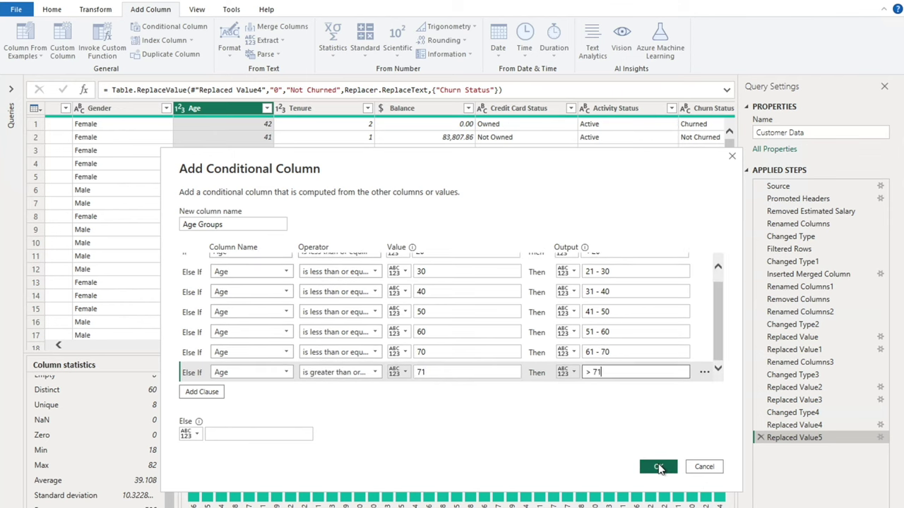
{"action": "left_click", "coordinate": [658, 467]}
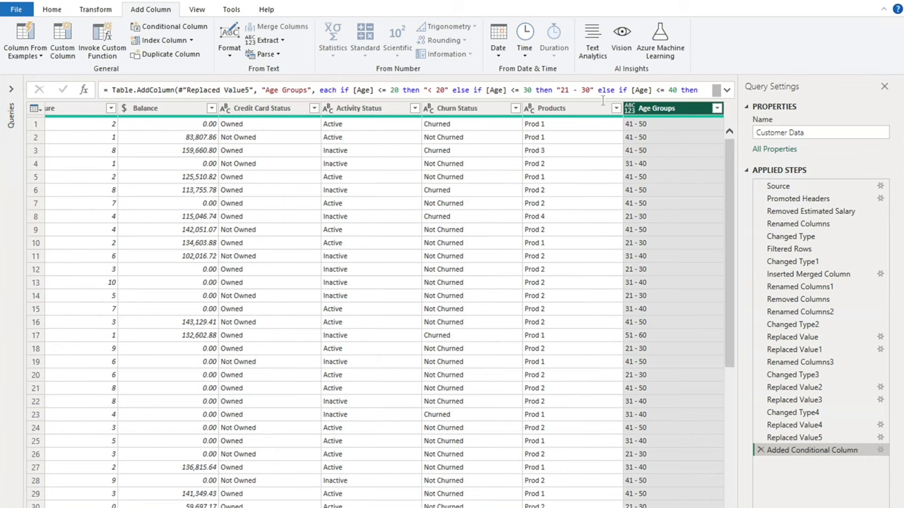
Load the complete list of Age Groups filter values and apply the filter with all groups selected.
{"action": "left_click", "coordinate": [717, 110]}
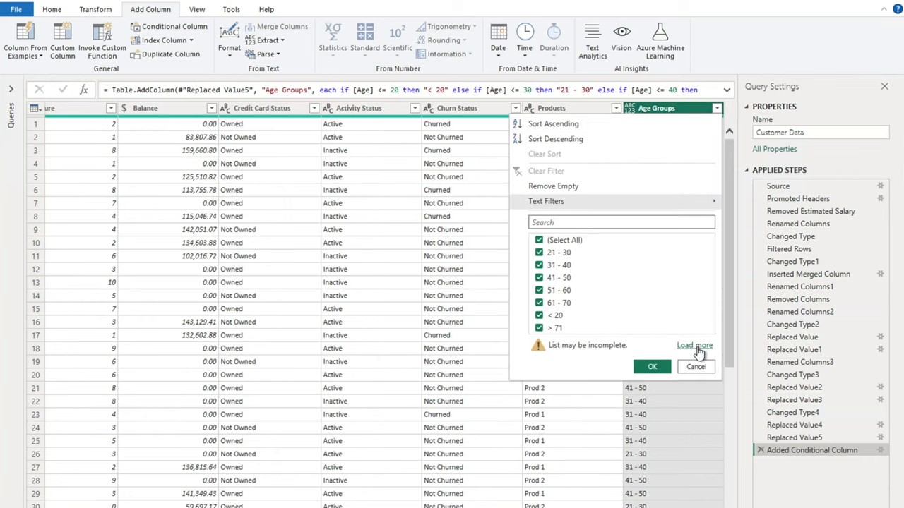
{"action": "left_click", "coordinate": [695, 346]}
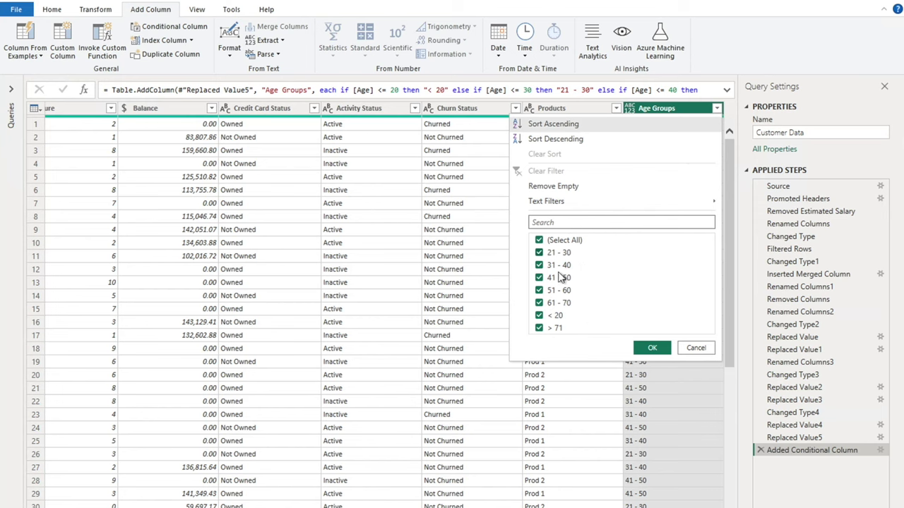
{"action": "left_click", "coordinate": [650, 350]}
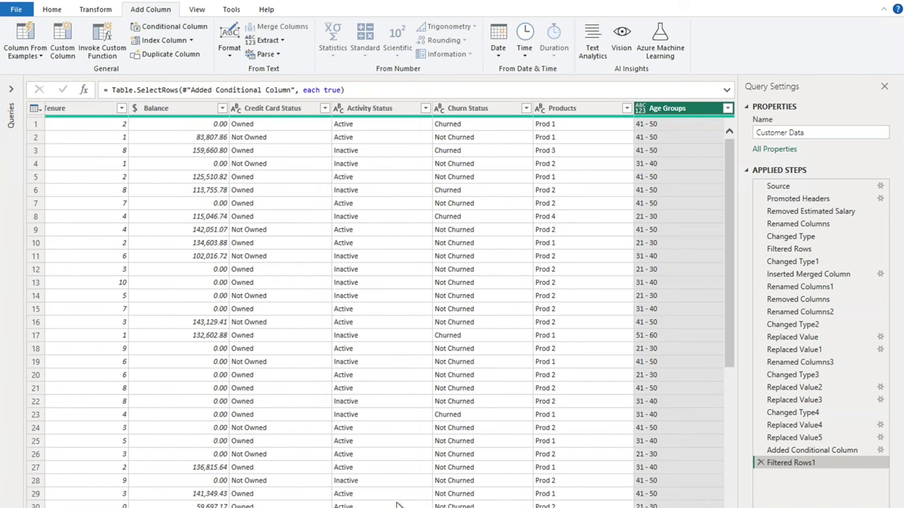
Examine the Credit Score column's profile statistics, including its minimum and maximum.
{"action": "scroll", "coordinate": [381, 303], "scroll_direction": "left", "scroll_amount": 10}
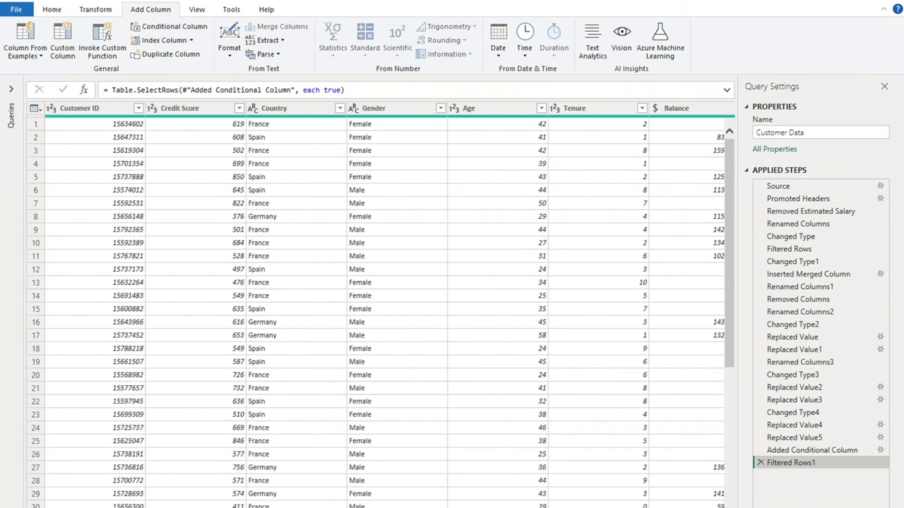
{"action": "left_click", "coordinate": [210, 113]}
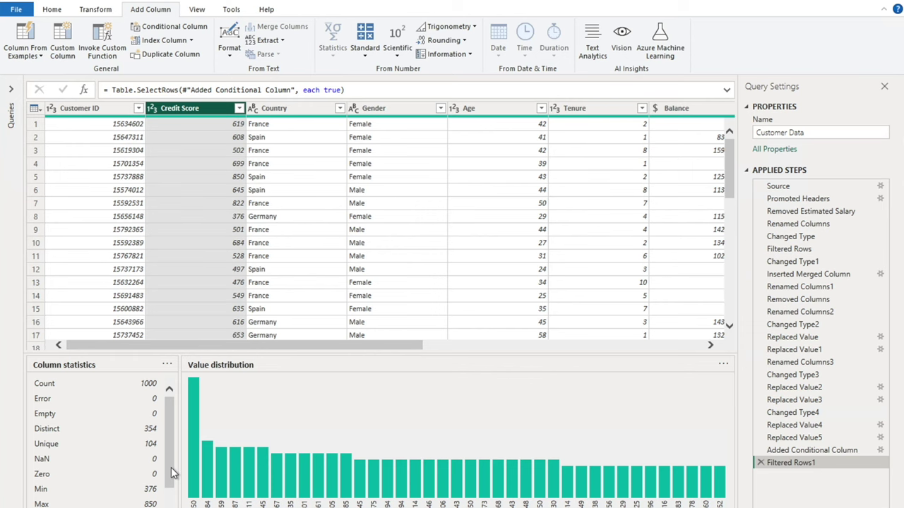
{"action": "scroll", "coordinate": [170, 468], "scroll_direction": "down", "scroll_amount": 1}
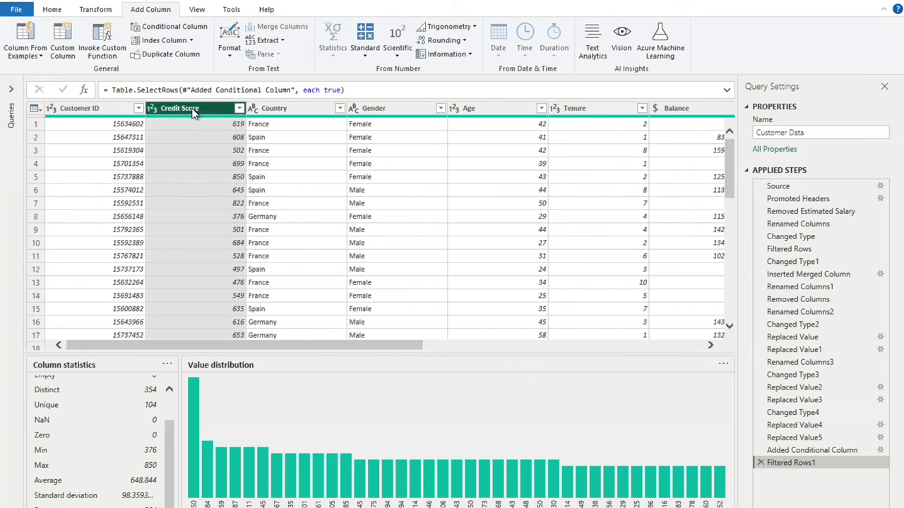
Start another conditional column and name it Credit Scores.
{"action": "left_click", "coordinate": [164, 27]}
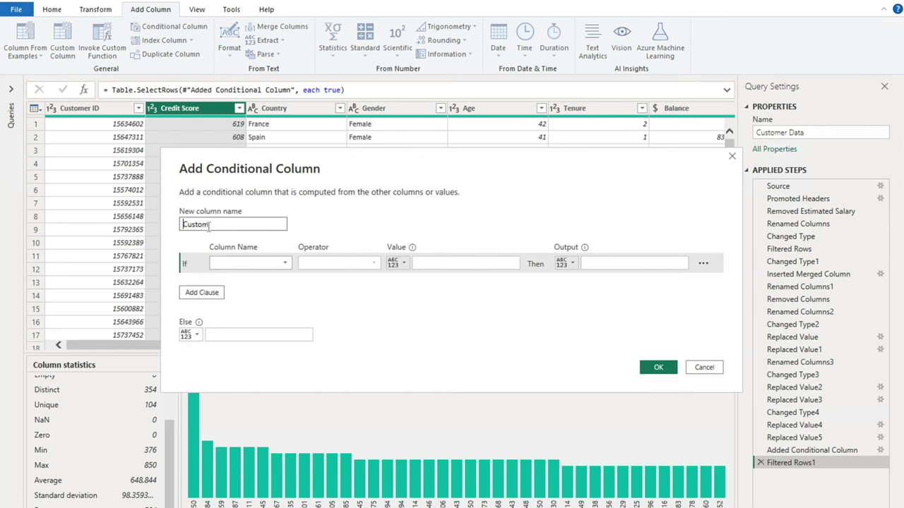
{"action": "key", "text": "BackSpace"}
{"action": "key", "text": "BackSpace"}
{"action": "key", "text": "BackSpace"}
{"action": "type", "text": "redit Score "}
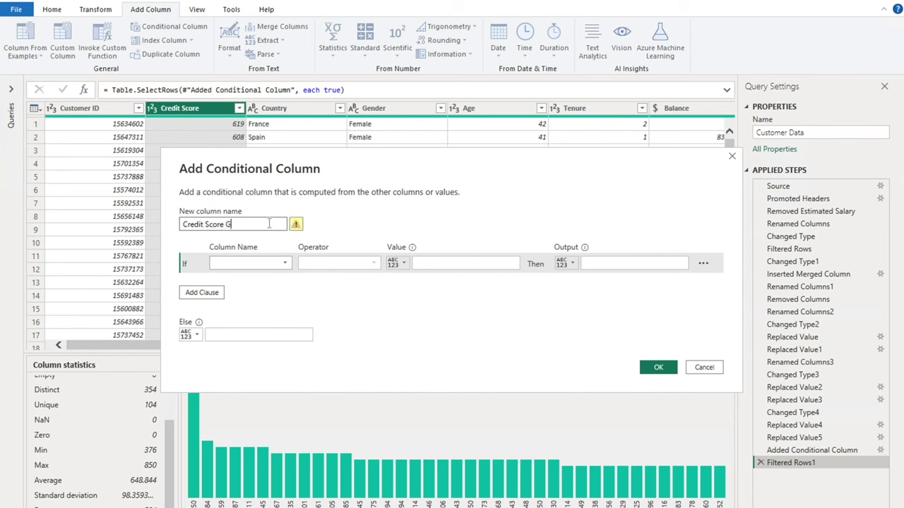
{"action": "type", "text": "G"}
{"action": "key", "text": "BackSpace"}
{"action": "key", "text": "BackSpace"}
{"action": "type", "text": "s"}
Set the first condition so that a Credit Score less than 400 outputs "0 - 400".
{"action": "left_click", "coordinate": [259, 265]}
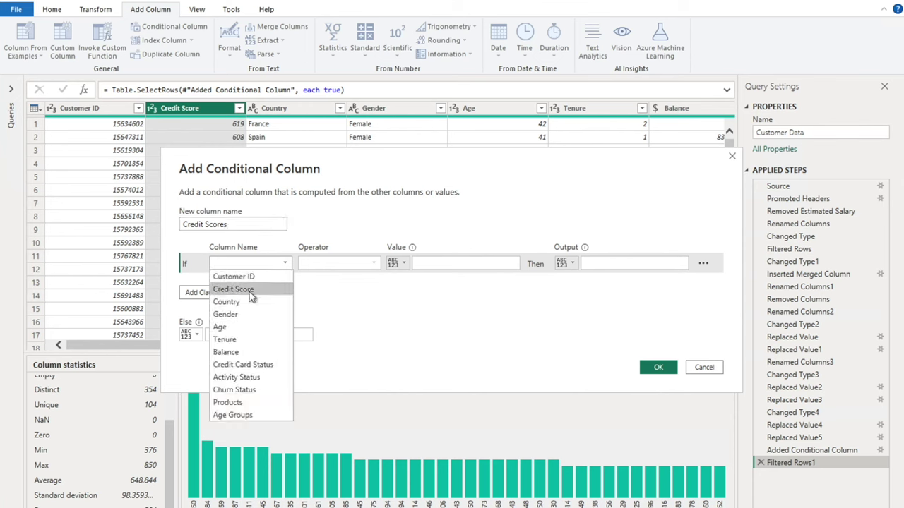
{"action": "left_click", "coordinate": [250, 295]}
{"action": "left_click", "coordinate": [333, 268]}
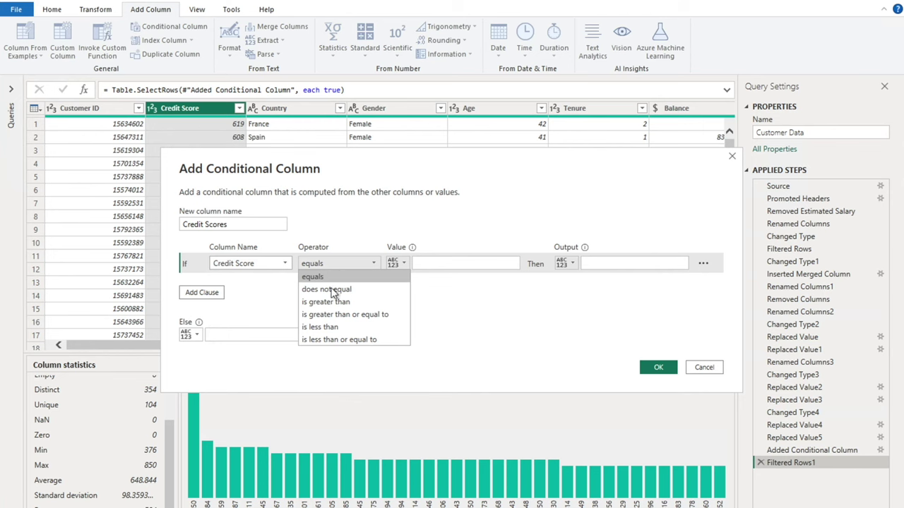
{"action": "left_click", "coordinate": [328, 327]}
{"action": "left_click", "coordinate": [432, 264]}
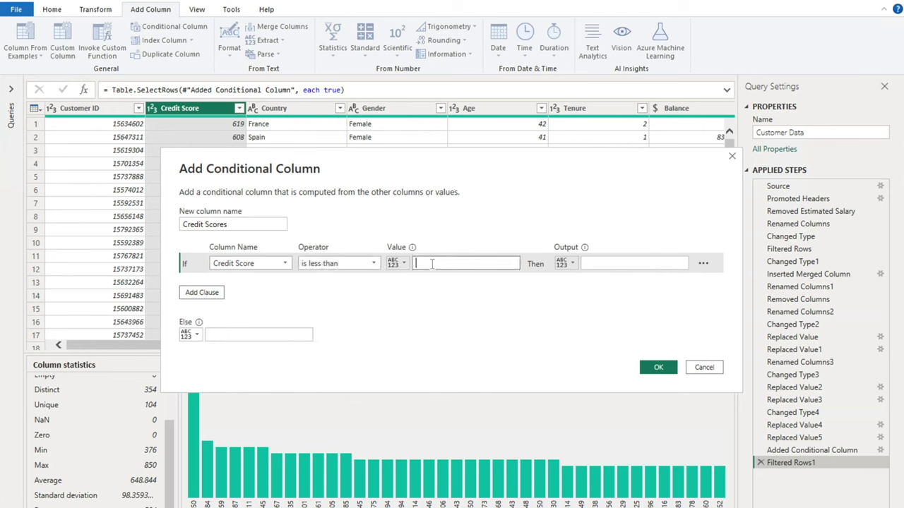
{"action": "type", "text": "400"}
{"action": "left_click", "coordinate": [602, 263]}
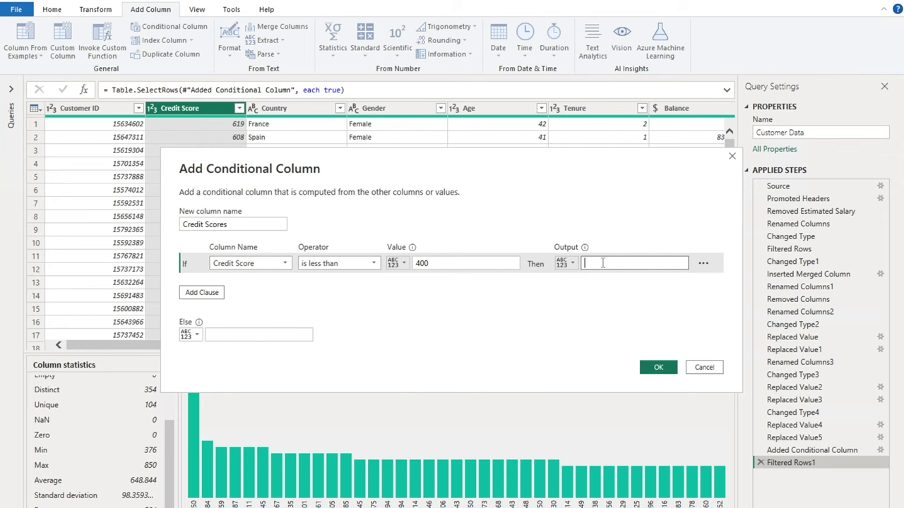
{"action": "type", "text": "0 - 400"}
Add a second clause and change the first clause's output to "< 400".
{"action": "left_click", "coordinate": [218, 294]}
{"action": "left_click", "coordinate": [612, 262]}
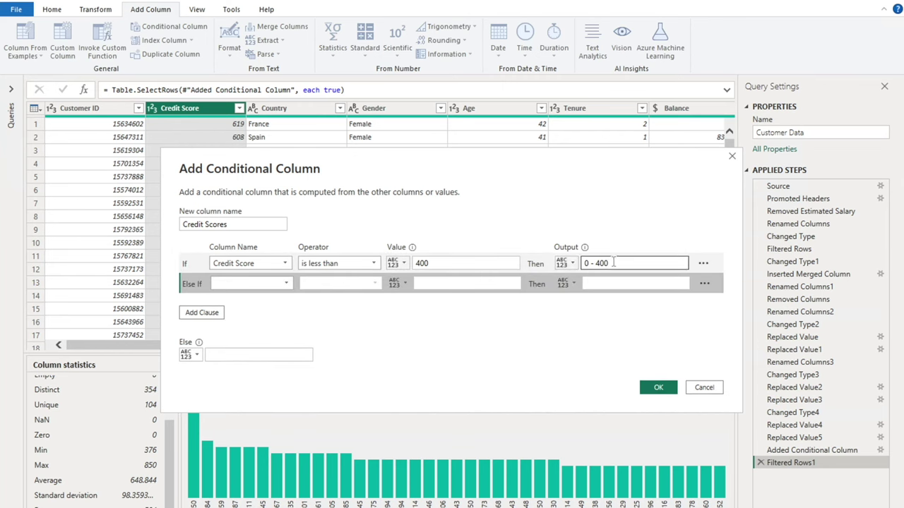
{"action": "key", "text": "BackSpace"}
{"action": "key", "text": "BackSpace"}
{"action": "key", "text": "BackSpace"}
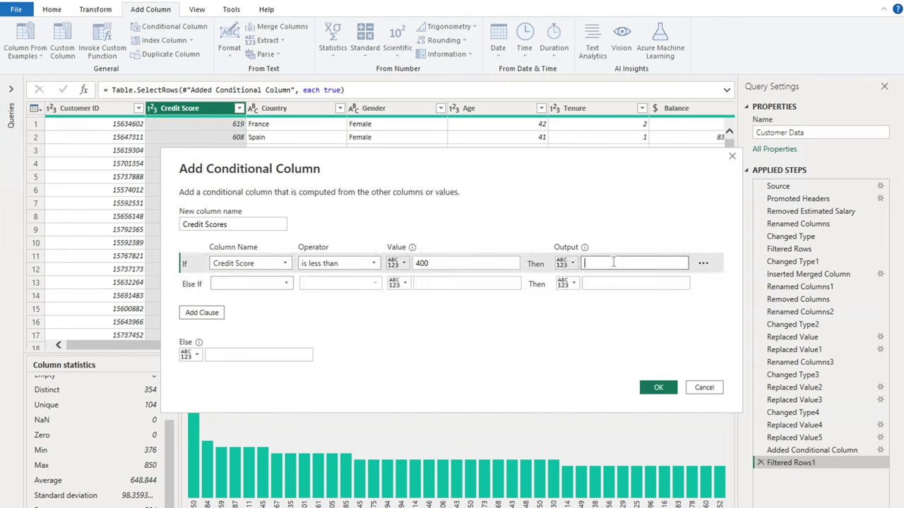
{"action": "type", "text": "< 400"}
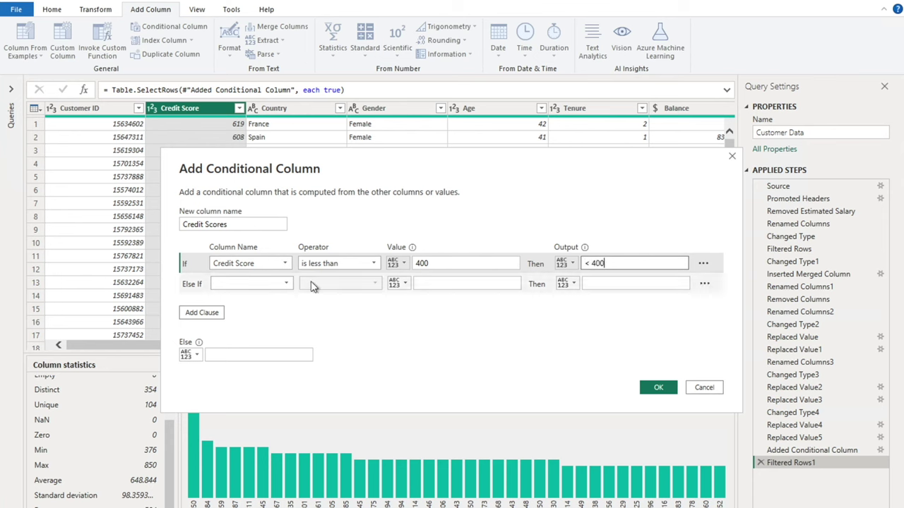
Set the second clause so that a Credit Score less than or equal to 500 outputs "400 - 500".
{"action": "left_click", "coordinate": [271, 285]}
{"action": "left_click", "coordinate": [270, 309]}
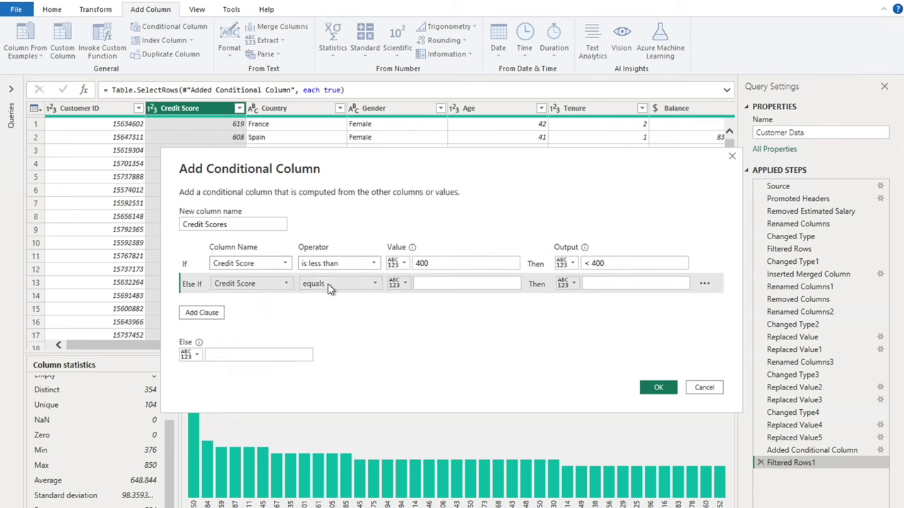
{"action": "left_click", "coordinate": [331, 285]}
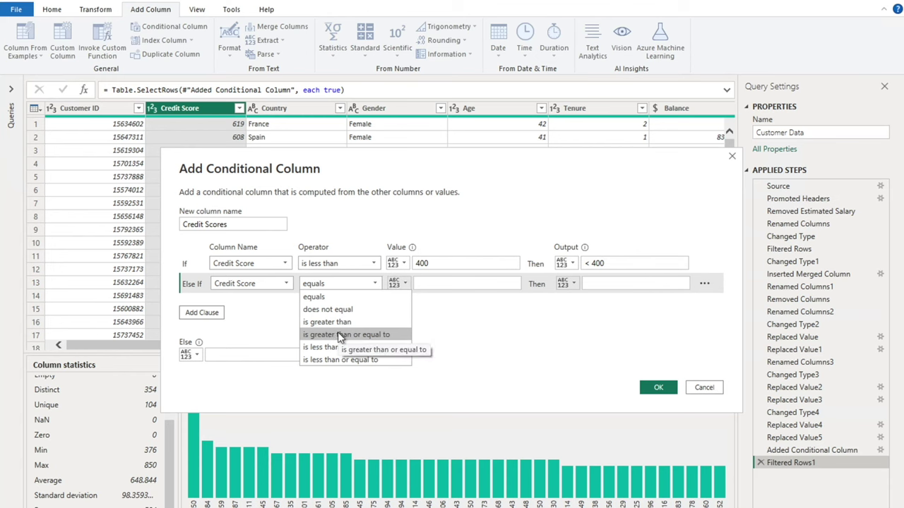
{"action": "key", "text": "Escape"}
{"action": "left_click", "coordinate": [436, 283]}
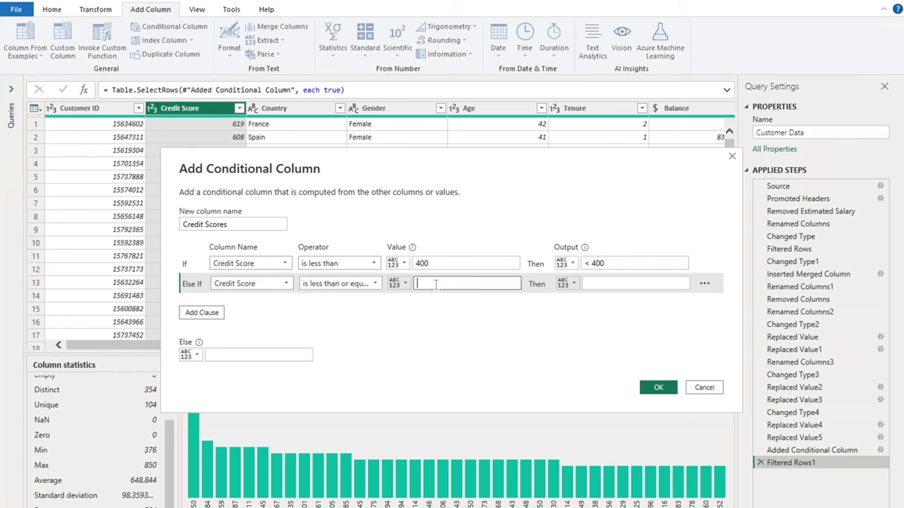
{"action": "type", "text": "500"}
{"action": "left_click", "coordinate": [606, 282]}
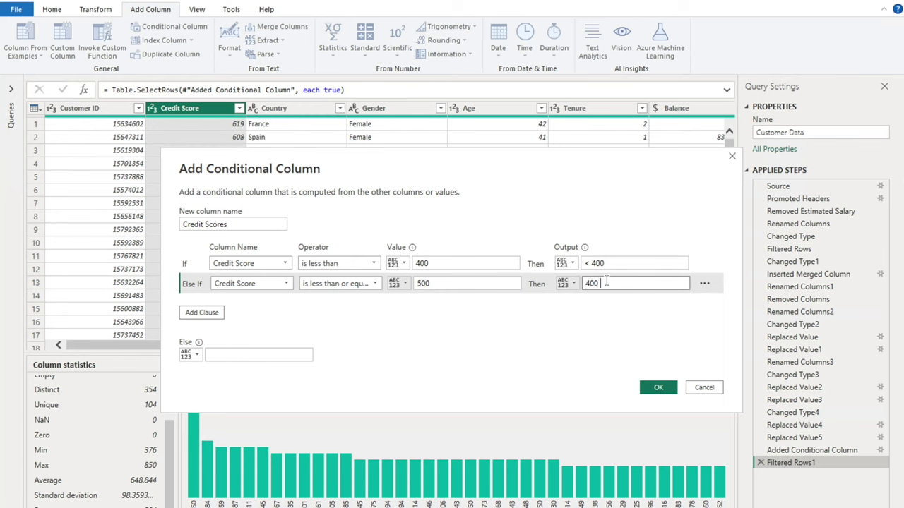
{"action": "type", "text": "400 - 500"}
{"action": "left_click", "coordinate": [598, 282]}
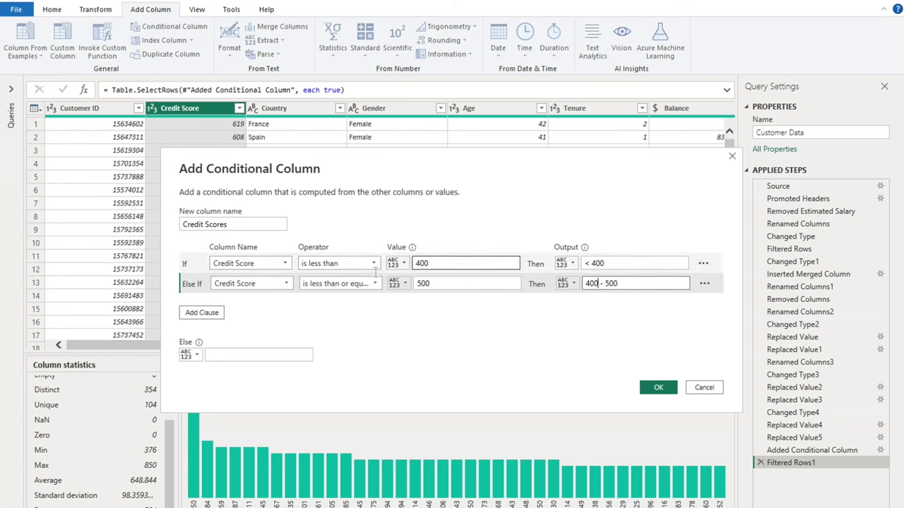
Change the first clause's operator to "is less than or equal to" and its output to "<= 400".
{"action": "left_click", "coordinate": [337, 263]}
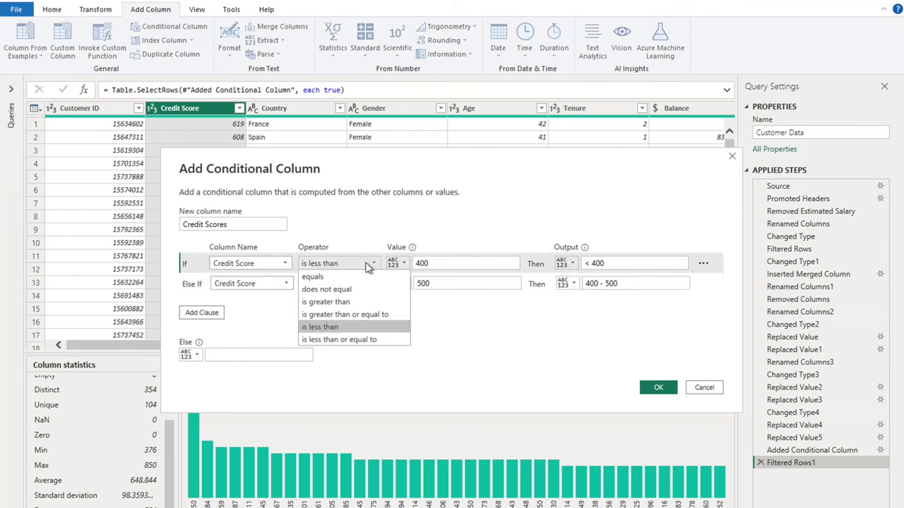
{"action": "left_click", "coordinate": [339, 339]}
{"action": "left_click", "coordinate": [598, 262]}
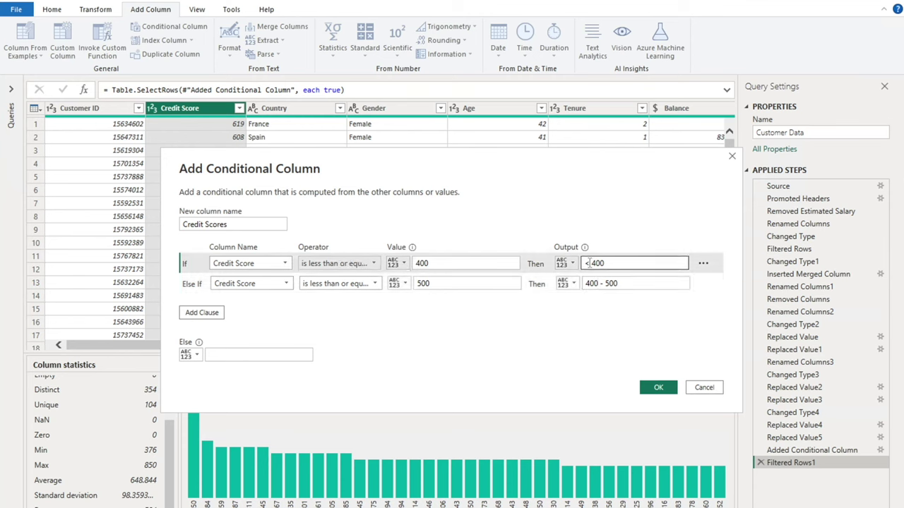
{"action": "left_click", "coordinate": [587, 262]}
{"action": "type", "text": "="}
Change the second clause's output to "401 - 500".
{"action": "left_click", "coordinate": [443, 283]}
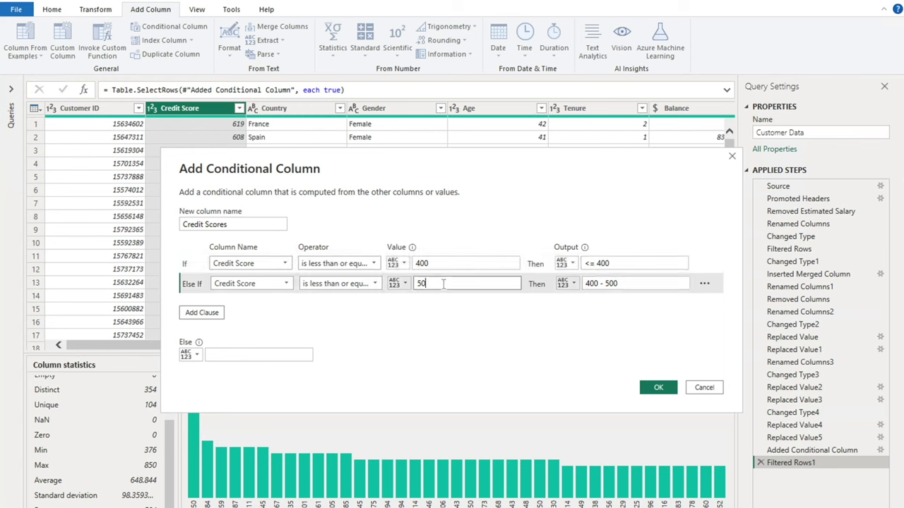
{"action": "left_click", "coordinate": [597, 284]}
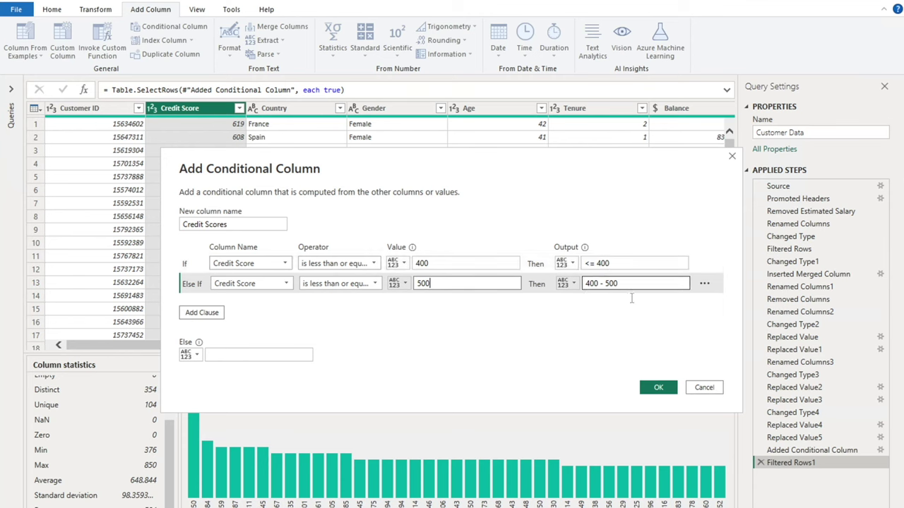
{"action": "key", "text": "BackSpace"}
{"action": "type", "text": "1"}
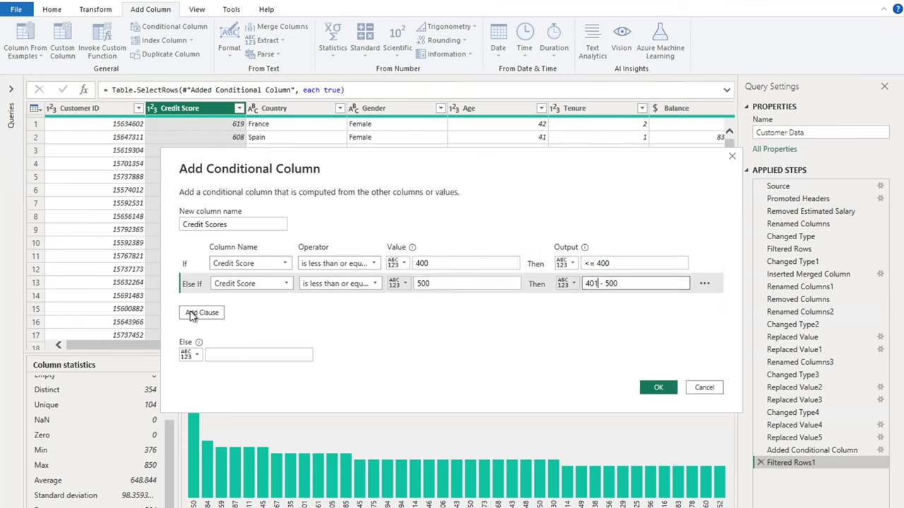
Add a third clause so that a Credit Score less than or equal to 600 outputs "501 - 600".
{"action": "left_click", "coordinate": [198, 313]}
{"action": "left_click", "coordinate": [274, 303]}
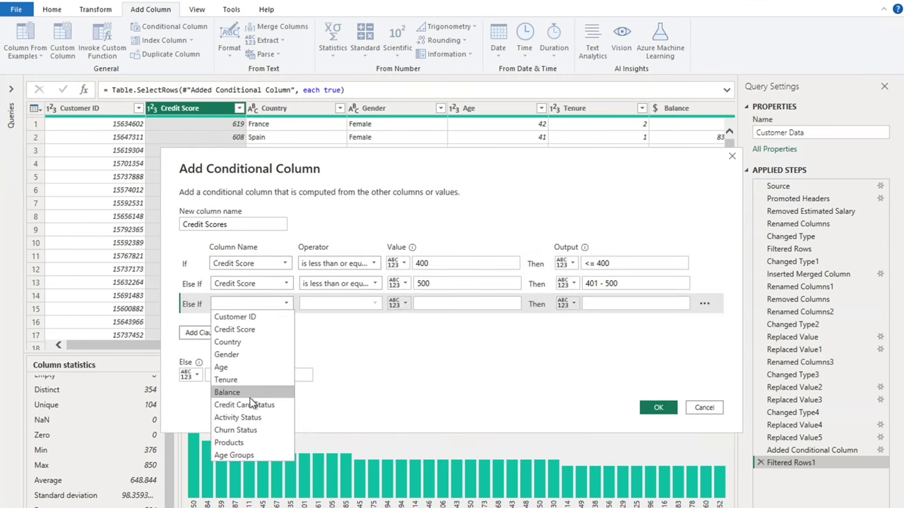
{"action": "left_click", "coordinate": [240, 330]}
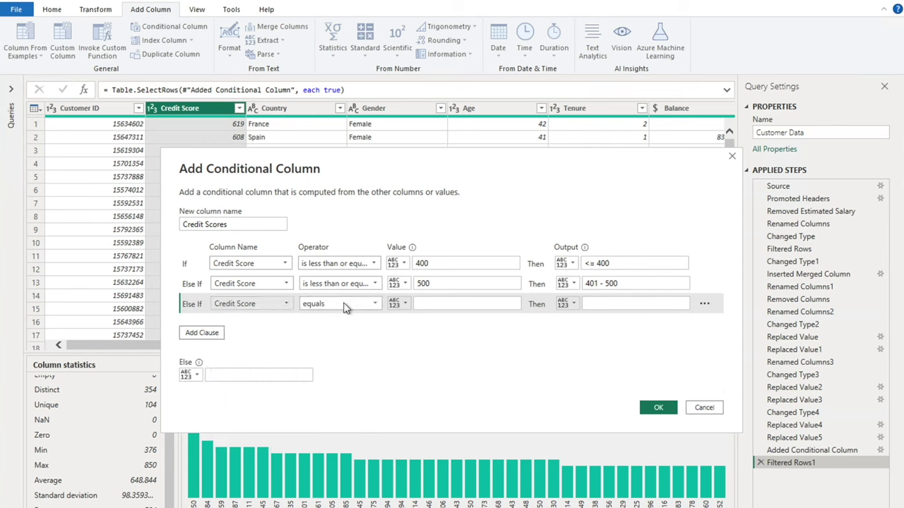
{"action": "left_click", "coordinate": [344, 305]}
{"action": "left_click", "coordinate": [350, 380]}
{"action": "left_click", "coordinate": [434, 302]}
{"action": "type", "text": "600"}
{"action": "left_click", "coordinate": [603, 304]}
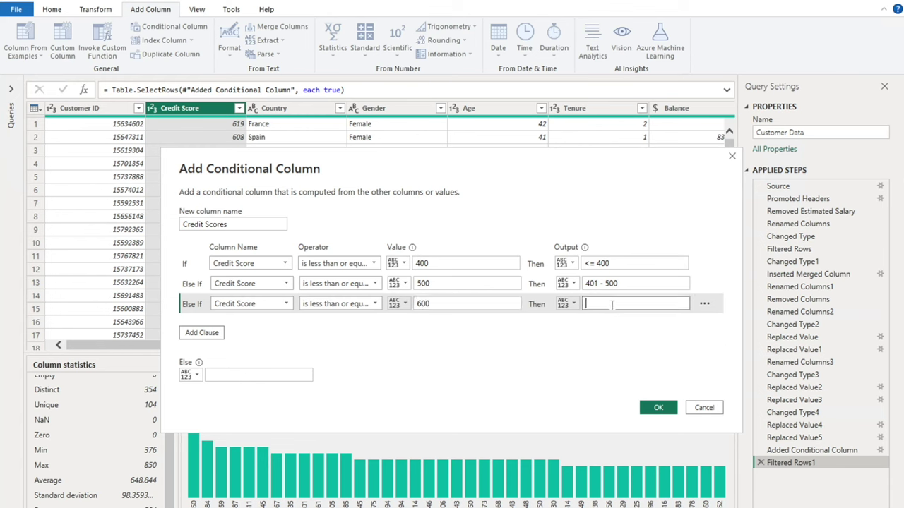
{"action": "type", "text": "501 - 600"}
Add a fourth clause so that a Credit Score less than or equal to 700 outputs "600 - 700".
{"action": "left_click", "coordinate": [202, 333]}
{"action": "left_click", "coordinate": [339, 323]}
{"action": "left_click", "coordinate": [353, 396]}
{"action": "left_click", "coordinate": [452, 324]}
{"action": "type", "text": "700"}
{"action": "left_click", "coordinate": [626, 323]}
{"action": "type", "text": "700"}
{"action": "key", "text": "BackSpace"}
{"action": "key", "text": "BackSpace"}
{"action": "key", "text": "BackSpace"}
{"action": "key", "text": "BackSpace"}
{"action": "key", "text": "BackSpace"}
{"action": "key", "text": "BackSpace"}
{"action": "type", "text": "600 - 700"}
Add a fifth clause so that a Credit Score less than or equal to 800 outputs "700 - 800".
{"action": "left_click", "coordinate": [202, 352]}
{"action": "left_click", "coordinate": [339, 344]}
{"action": "left_click", "coordinate": [452, 344]}
{"action": "type", "text": "800"}
{"action": "left_click", "coordinate": [604, 344]}
{"action": "type", "text": "700 - 800"}
Add a sixth clause for a Credit Score greater than or equal to 801 and begin its output with "> = 8".
{"action": "left_click", "coordinate": [201, 372]}
{"action": "left_click", "coordinate": [339, 363]}
{"action": "left_click", "coordinate": [353, 415]}
{"action": "left_click", "coordinate": [452, 364]}
{"action": "type", "text": "801"}
{"action": "left_click", "coordinate": [601, 364]}
{"action": "type", "text": "> = 8"}
Correct the fifth clause's output to "701 - 800" and the fourth clause's output to "601 - 700".
{"action": "left_click", "coordinate": [598, 344]}
{"action": "key", "text": "BackSpace"}
{"action": "type", "text": "1"}
{"action": "left_click", "coordinate": [598, 323]}
{"action": "key", "text": "BackSpace"}
{"action": "type", "text": "1"}
Complete the sixth clause's output as "> = 801" and create the Credit Scores column.
{"action": "left_click", "coordinate": [636, 364]}
{"action": "type", "text": "01"}
{"action": "left_click", "coordinate": [659, 467]}
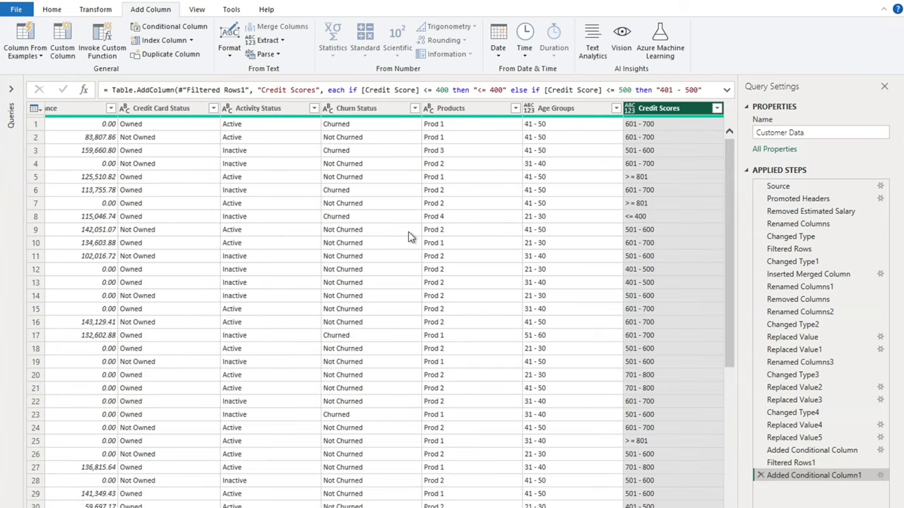
Check the groups in the Credit Scores column's filter list and apply it with all values kept.
{"action": "left_click", "coordinate": [716, 108]}
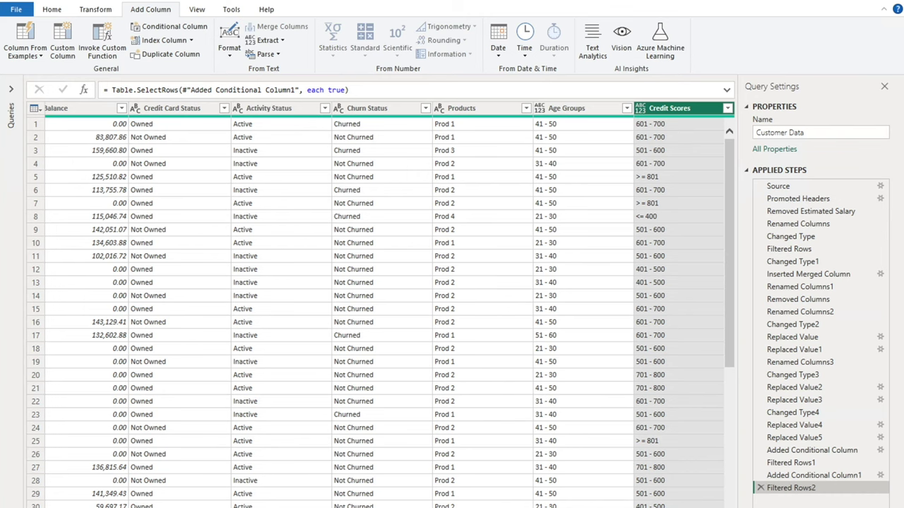
{"action": "scroll", "coordinate": [319, 113], "scroll_direction": "left", "scroll_amount": 10}
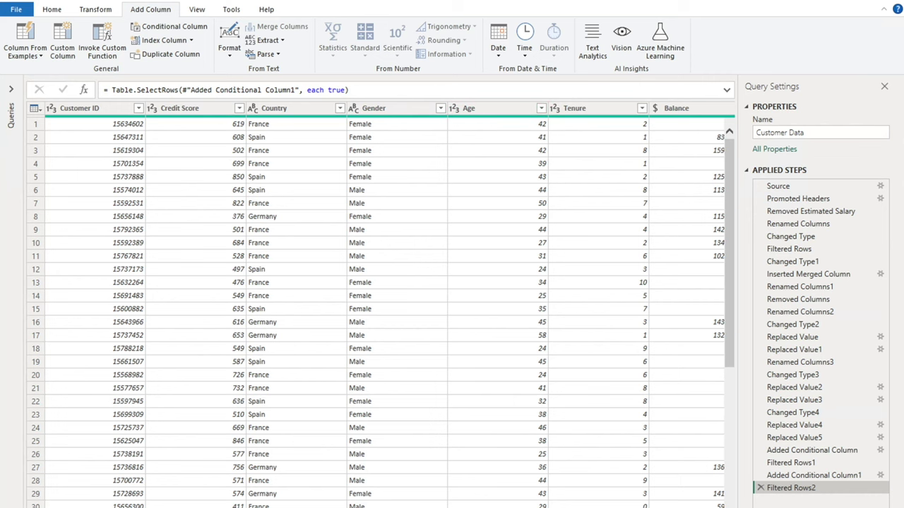
Examine the profile statistics and value distribution of the Tenure and Balance columns.
{"action": "scroll", "coordinate": [404, 226], "scroll_direction": "right", "scroll_amount": 6}
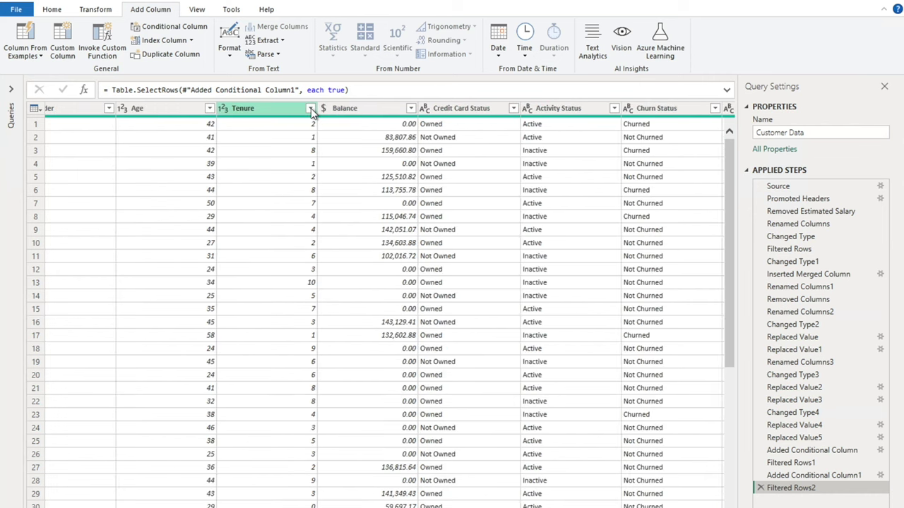
{"action": "left_click", "coordinate": [310, 109]}
{"action": "left_click", "coordinate": [274, 106]}
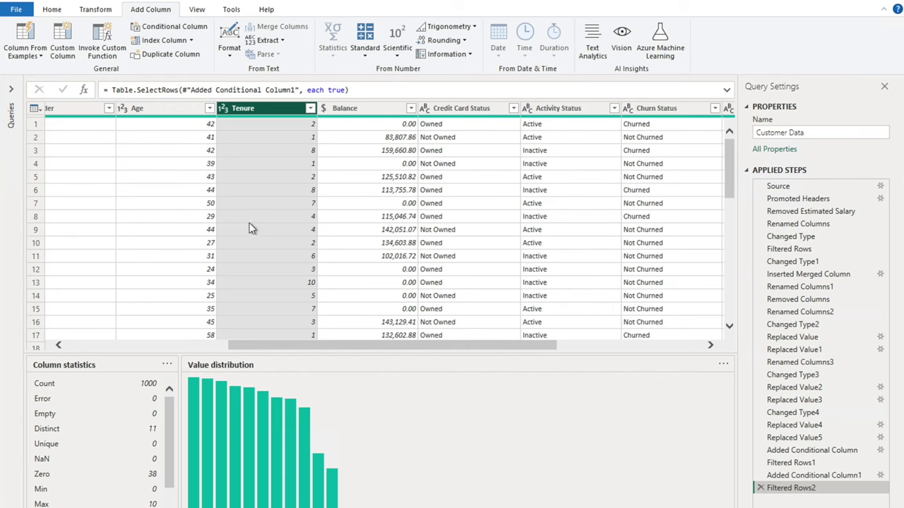
{"action": "left_click", "coordinate": [361, 105]}
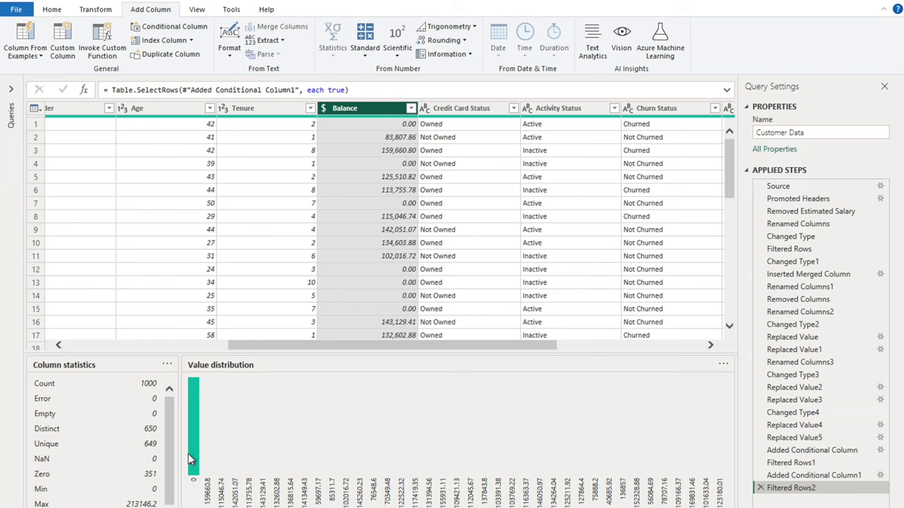
{"action": "mouse_move", "coordinate": [187, 453]}
Start another conditional column and name it Acct Balance.
{"action": "left_click", "coordinate": [161, 28]}
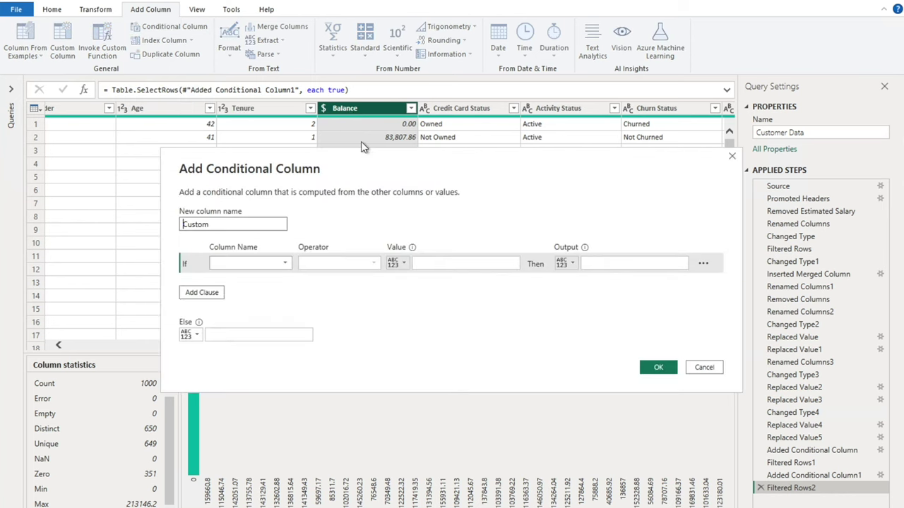
{"action": "key", "text": "BackSpace"}
{"action": "key", "text": "BackSpace"}
{"action": "key", "text": "BackSpace"}
{"action": "key", "text": "BackSpace"}
{"action": "key", "text": "BackSpace"}
{"action": "key", "text": "BackSpace"}
{"action": "type", "text": "A c"}
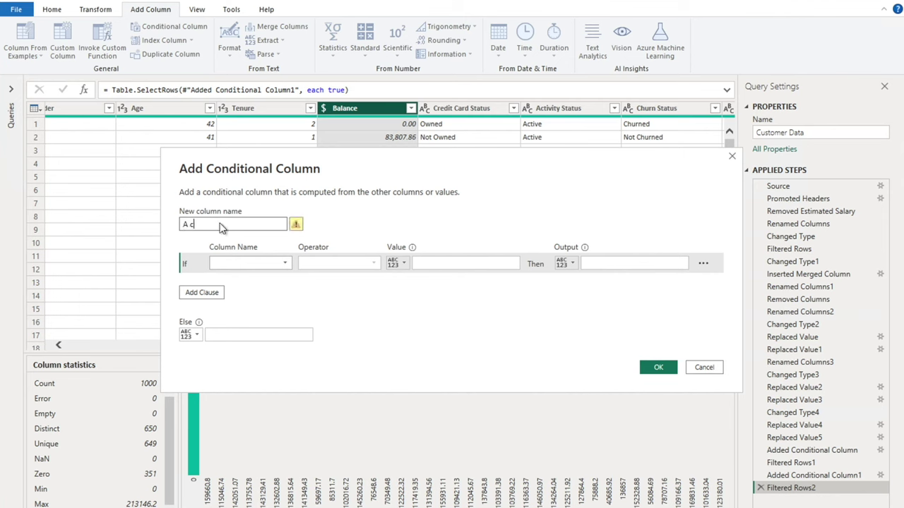
{"action": "key", "text": "BackSpace"}
{"action": "key", "text": "BackSpace"}
{"action": "key", "text": "BackSpace"}
{"action": "type", "text": "cct Balancer"}
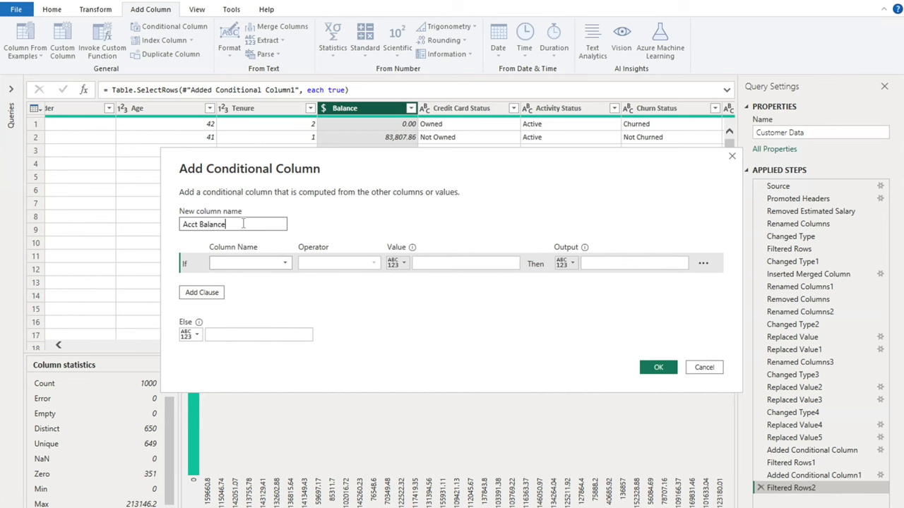
Set the first condition so that a Balance equal to 0 outputs 0.
{"action": "left_click", "coordinate": [262, 264]}
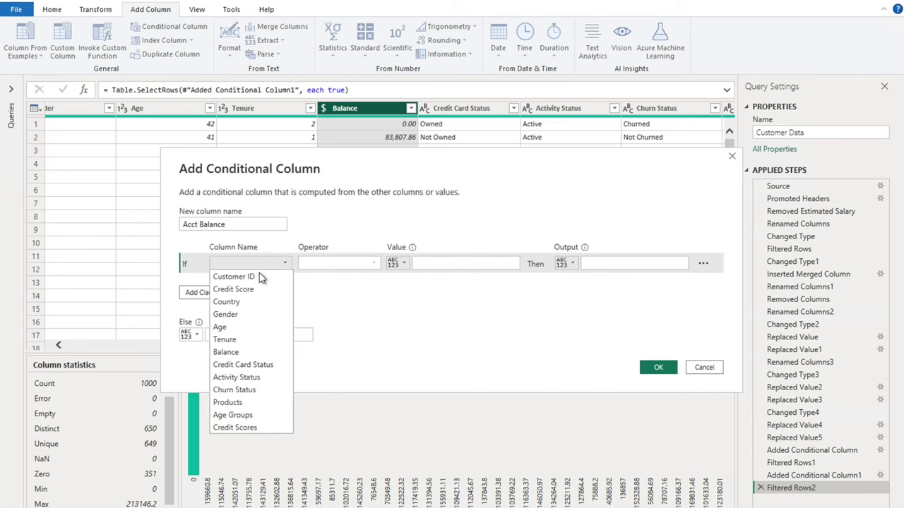
{"action": "left_click", "coordinate": [229, 352]}
{"action": "left_click", "coordinate": [336, 262]}
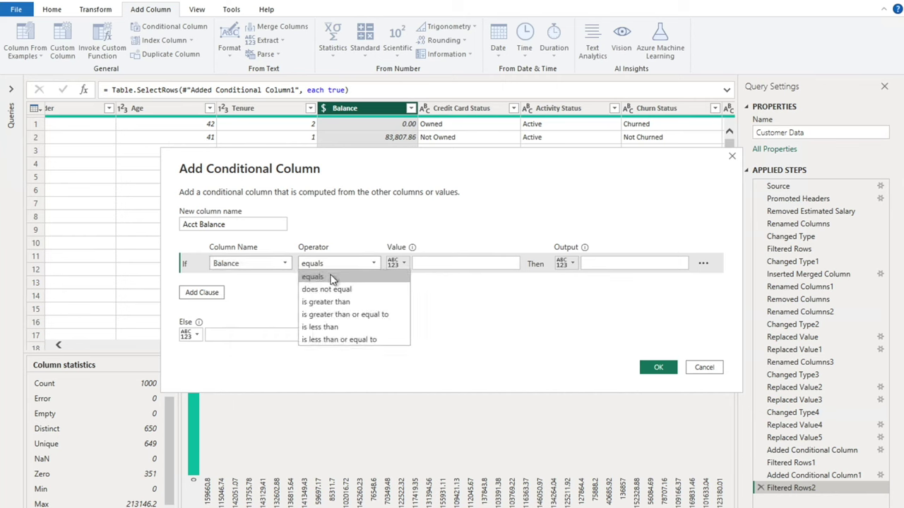
{"action": "left_click", "coordinate": [333, 277]}
{"action": "left_click", "coordinate": [442, 263]}
{"action": "type", "text": "0"}
{"action": "left_click", "coordinate": [593, 263]}
{"action": "type", "text": "0"}
Add a second clause so that a Balance less than or equal to 1000 outputs "1 - 1k".
{"action": "left_click", "coordinate": [216, 293]}
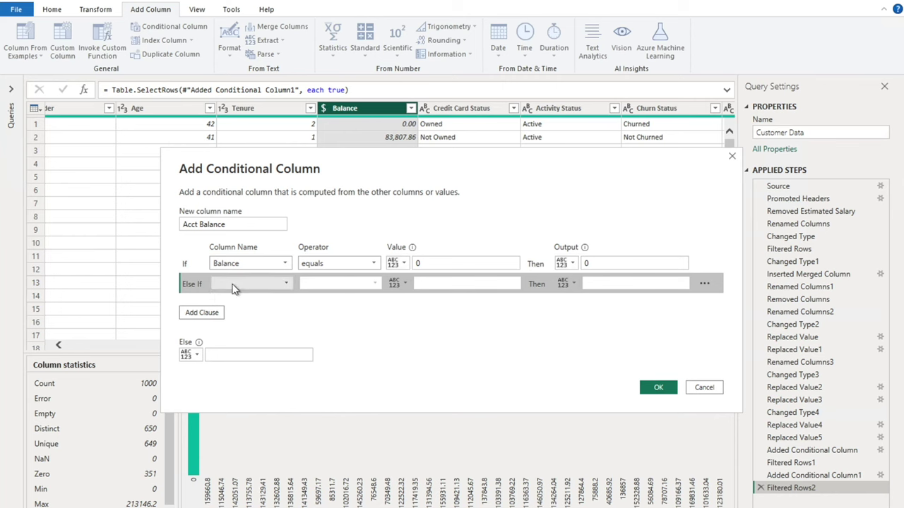
{"action": "left_click", "coordinate": [234, 288]}
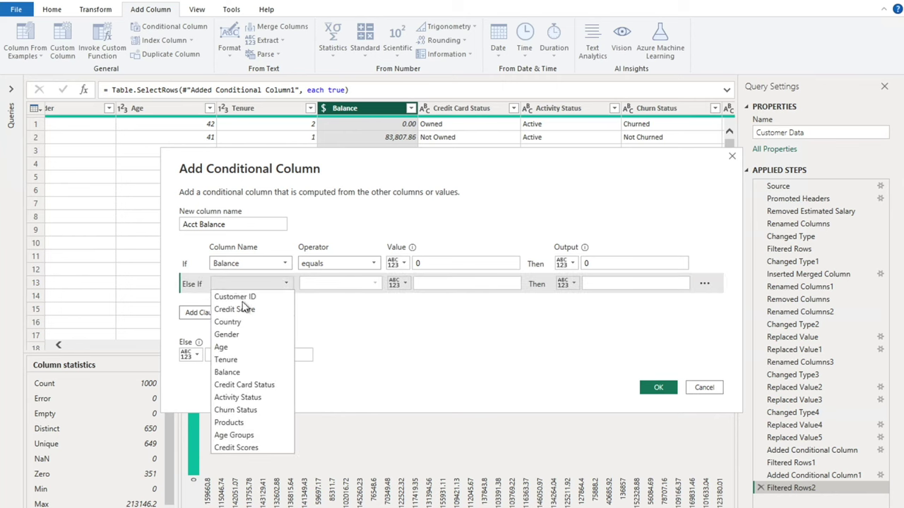
{"action": "left_click", "coordinate": [237, 373]}
{"action": "left_click", "coordinate": [342, 283]}
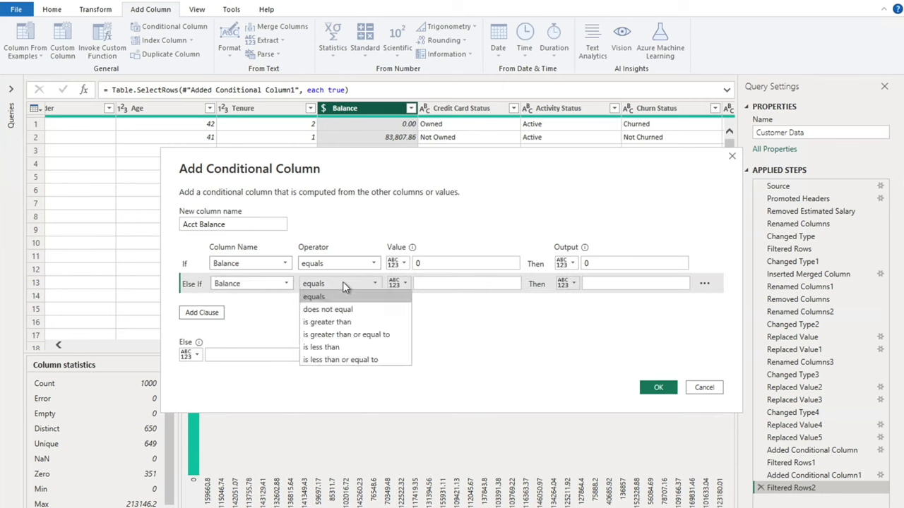
{"action": "left_click", "coordinate": [341, 359]}
{"action": "left_click", "coordinate": [430, 284]}
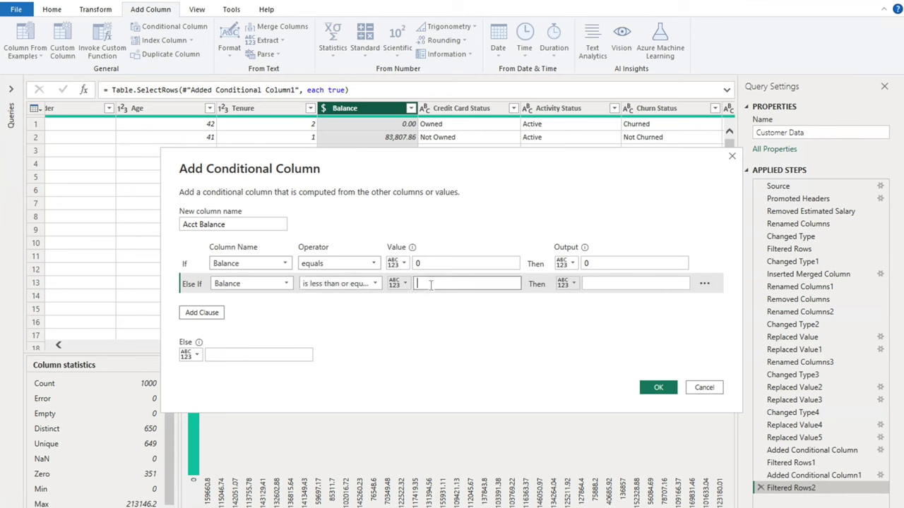
{"action": "type", "text": "1000"}
{"action": "left_click", "coordinate": [602, 282]}
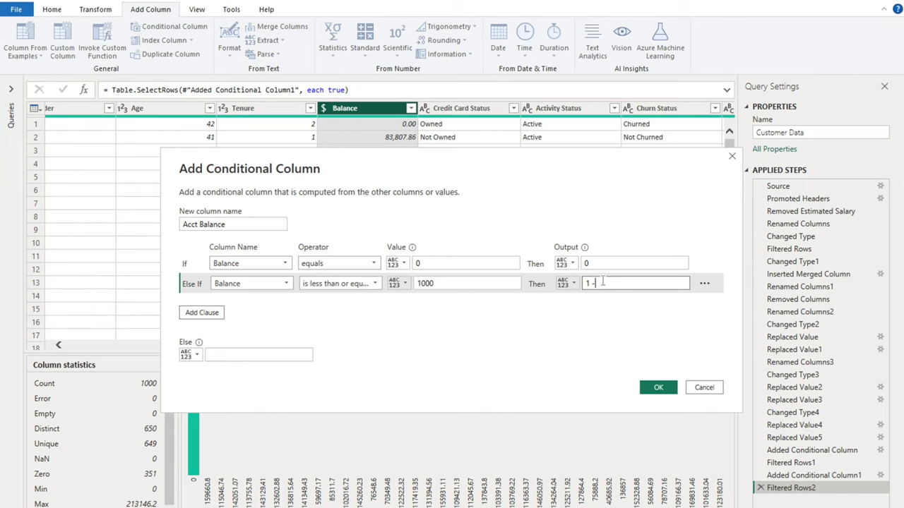
{"action": "type", "text": "1 - 1k"}
Add a third clause so that a Balance less than or equal to 10000 outputs "1k - 10k".
{"action": "left_click", "coordinate": [202, 312]}
{"action": "left_click", "coordinate": [250, 303]}
{"action": "left_click", "coordinate": [242, 389]}
{"action": "left_click", "coordinate": [339, 304]}
{"action": "left_click", "coordinate": [343, 379]}
{"action": "type", "text": "10000"}
{"action": "left_click", "coordinate": [600, 304]}
{"action": "type", "text": "1k - 10k"}
Add a fourth clause so that a Balance less than or equal to 100000 outputs "10k - 100k".
{"action": "left_click", "coordinate": [202, 332]}
{"action": "left_click", "coordinate": [251, 324]}
{"action": "left_click", "coordinate": [242, 410]}
{"action": "left_click", "coordinate": [339, 324]}
{"action": "left_click", "coordinate": [343, 400]}
{"action": "type", "text": "100000"}
{"action": "left_click", "coordinate": [600, 324]}
{"action": "type", "text": "10k - 100k"}
Add a fifth clause so that a Balance less than or equal to 200000 outputs "100k - 200k".
{"action": "left_click", "coordinate": [202, 352]}
{"action": "left_click", "coordinate": [251, 344]}
{"action": "left_click", "coordinate": [242, 429]}
{"action": "left_click", "coordinate": [339, 344]}
{"action": "left_click", "coordinate": [343, 420]}
{"action": "left_click", "coordinate": [427, 344]}
{"action": "type", "text": "100"}
{"action": "key", "text": "BackSpace"}
{"action": "key", "text": "BackSpace"}
{"action": "key", "text": "BackSpace"}
{"action": "type", "text": "200000"}
{"action": "left_click", "coordinate": [600, 343]}
{"action": "type", "text": "100k - 200k"}
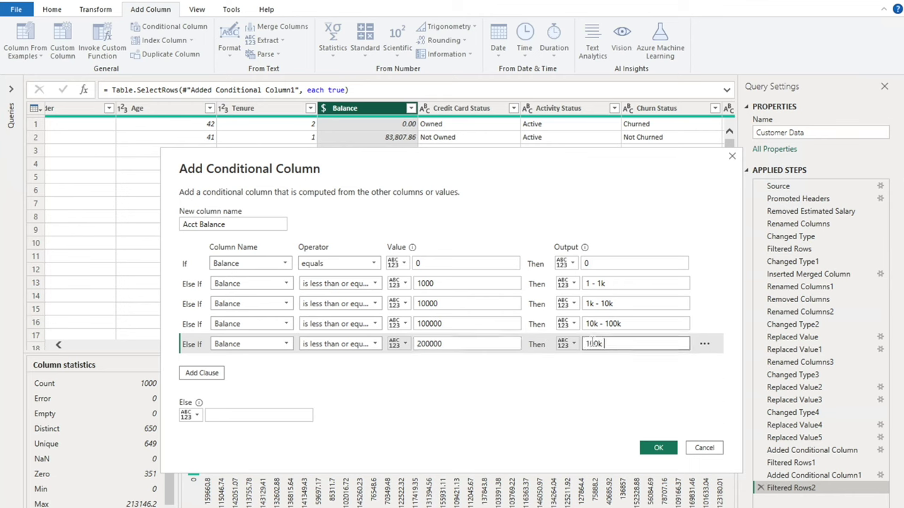
Add a final clause so that a Balance greater than 200000 outputs "> 200k", and create the Acct Balance column.
{"action": "left_click", "coordinate": [202, 373]}
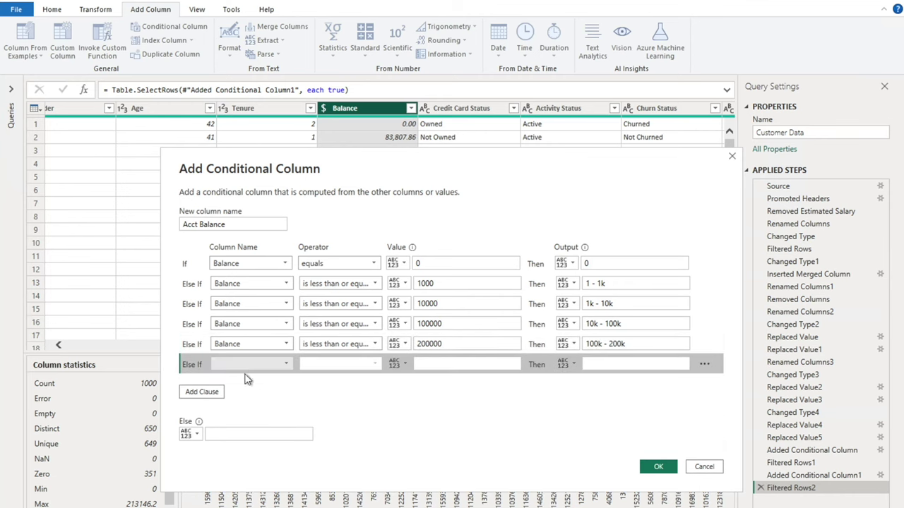
{"action": "left_click", "coordinate": [249, 365]}
{"action": "left_click", "coordinate": [239, 453]}
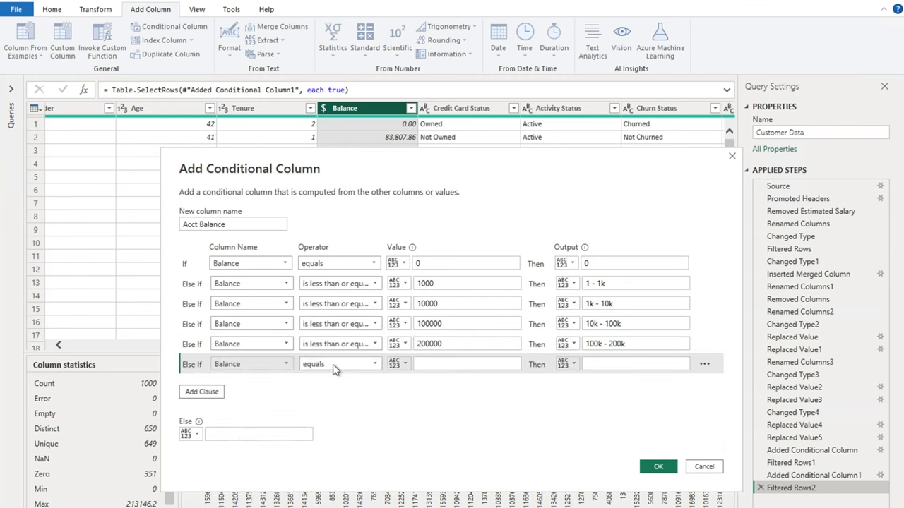
{"action": "left_click", "coordinate": [333, 364]}
{"action": "left_click", "coordinate": [345, 415]}
{"action": "left_click", "coordinate": [435, 365]}
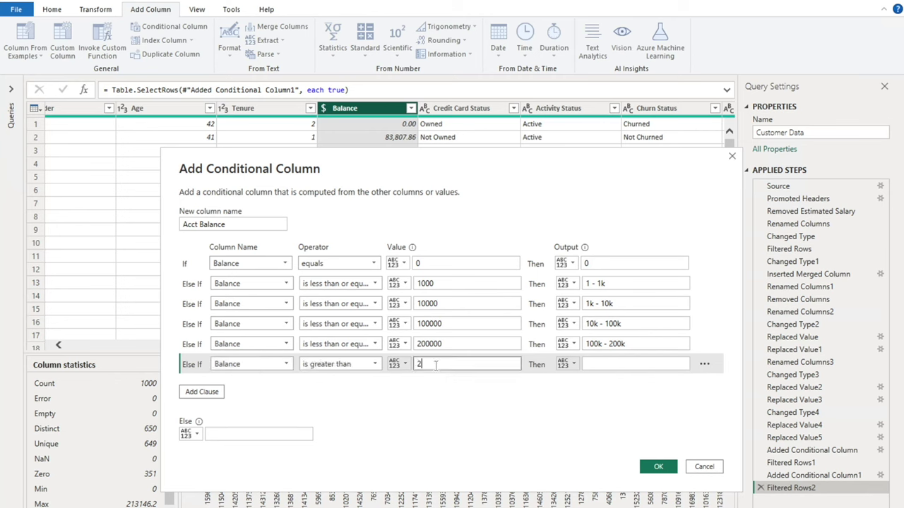
{"action": "type", "text": "200000"}
{"action": "left_click", "coordinate": [635, 364]}
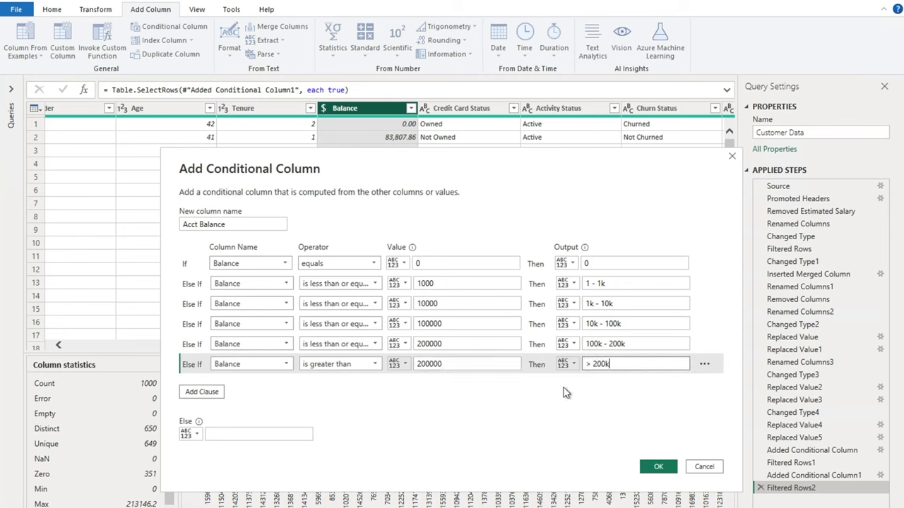
{"action": "left_click", "coordinate": [659, 466]}
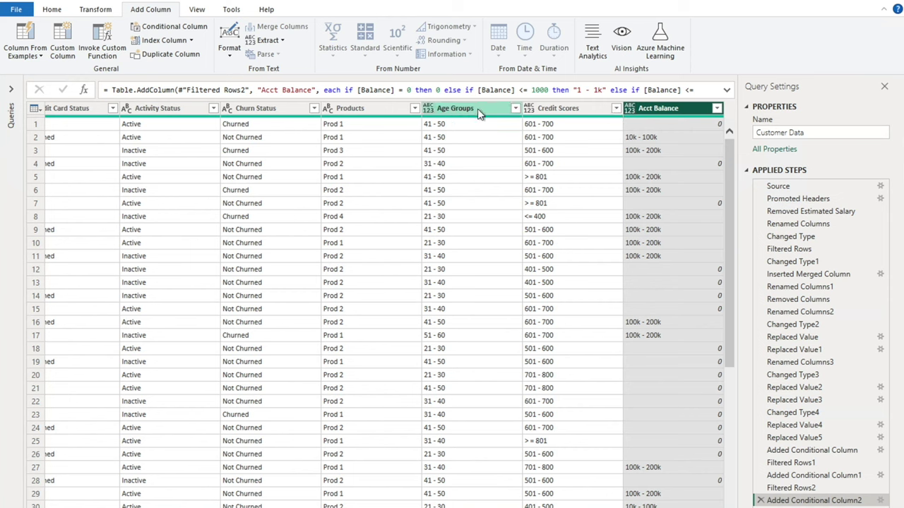
Change the data type of the Age Groups, Credit Scores and Acct Balance columns to Text.
{"action": "left_click", "coordinate": [430, 109]}
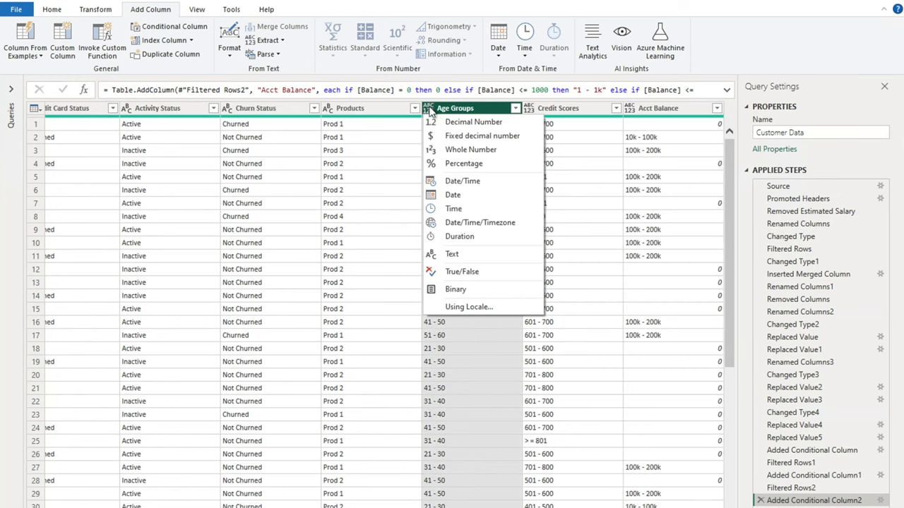
{"action": "left_click", "coordinate": [454, 254]}
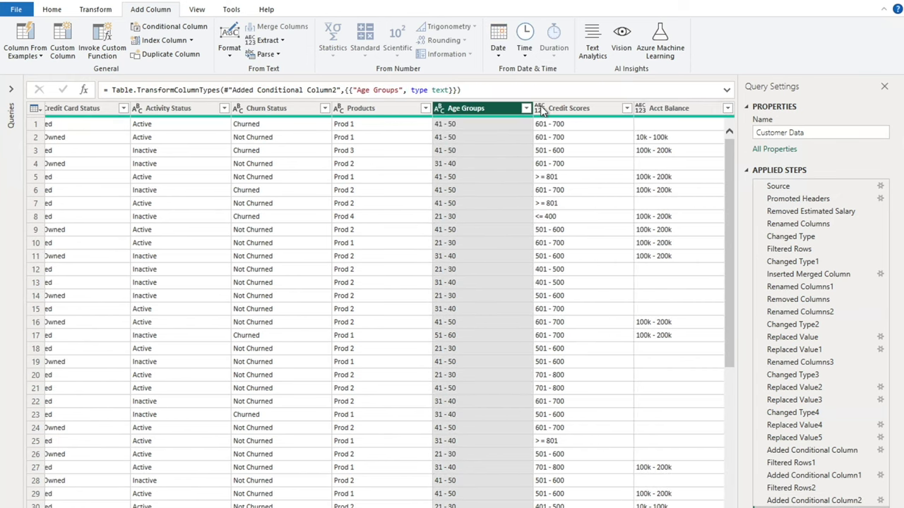
{"action": "left_click", "coordinate": [541, 109]}
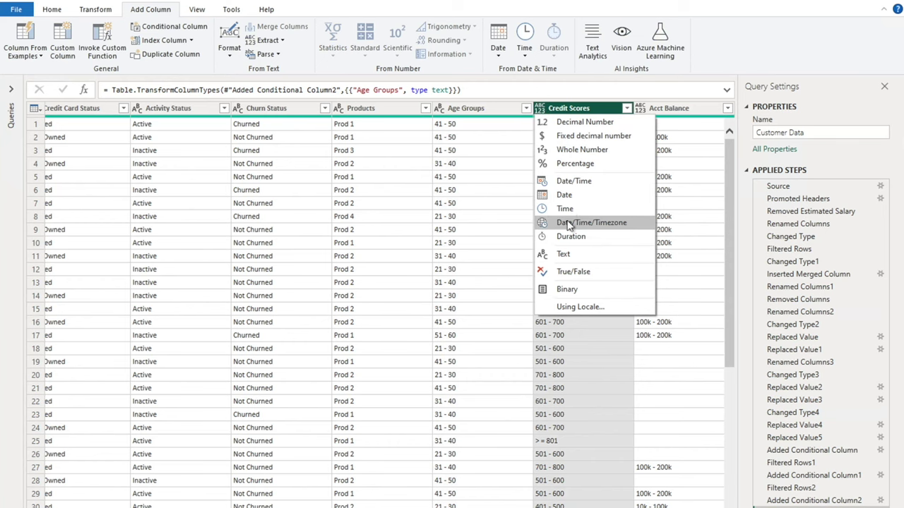
{"action": "left_click", "coordinate": [562, 256]}
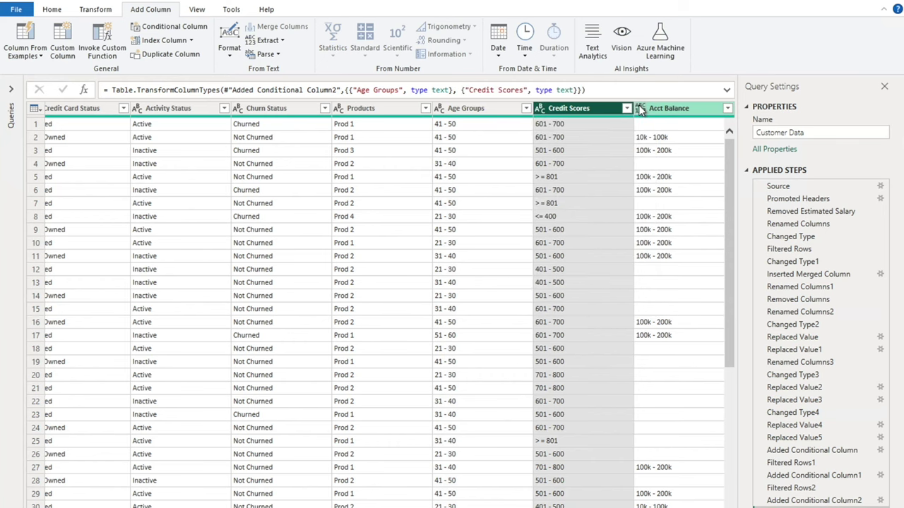
{"action": "left_click", "coordinate": [643, 108]}
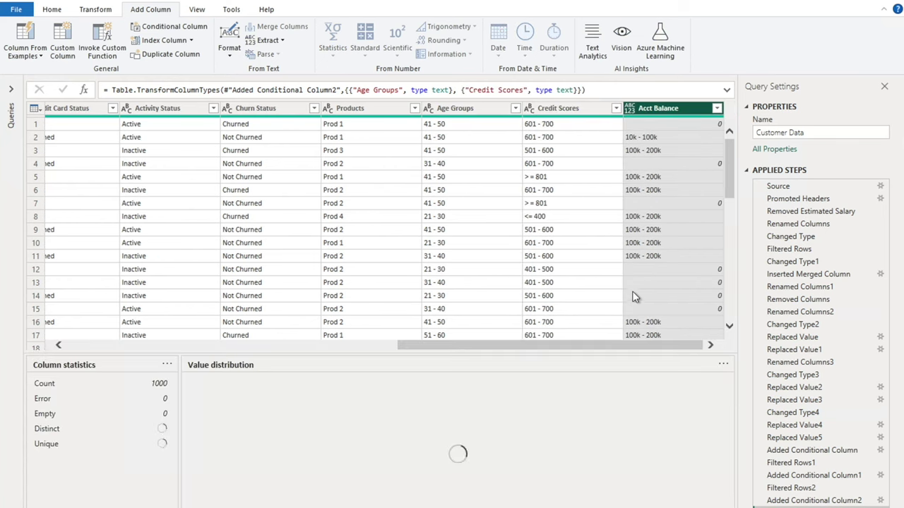
{"action": "left_click", "coordinate": [628, 108]}
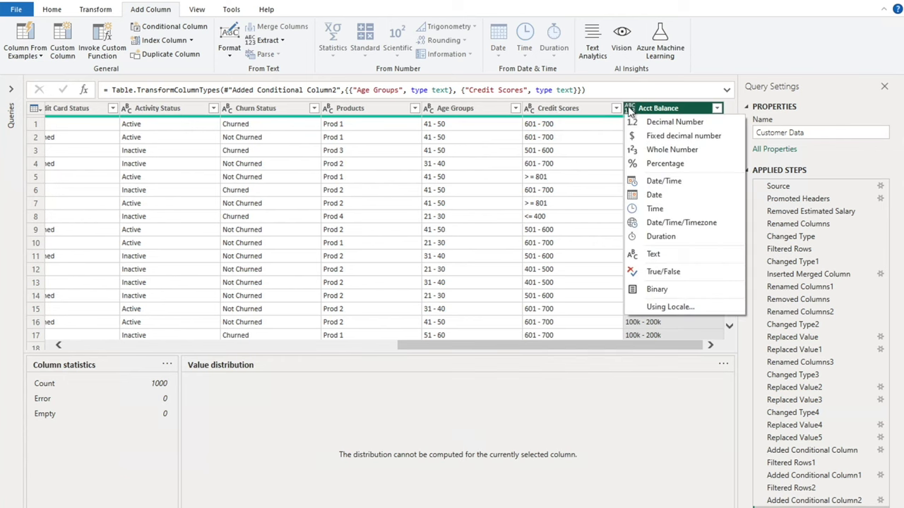
{"action": "left_click", "coordinate": [653, 256]}
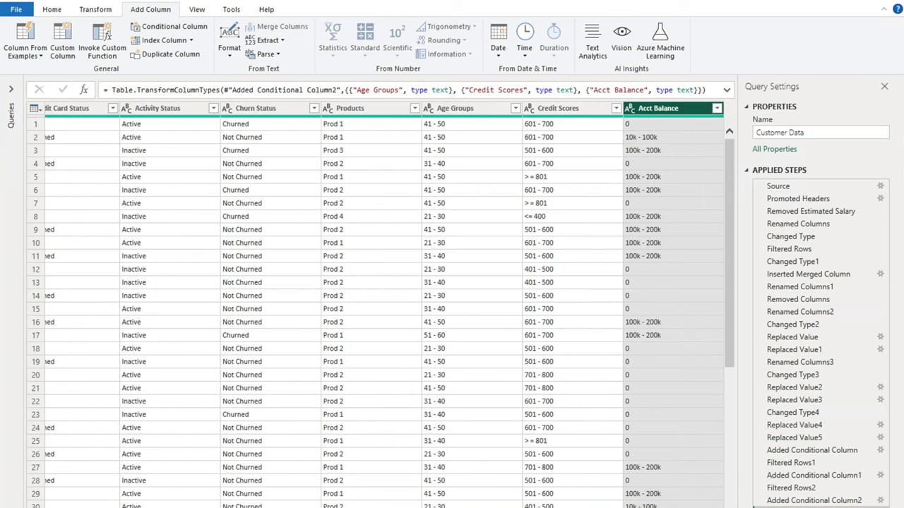
{"action": "scroll", "coordinate": [381, 303], "scroll_direction": "left", "scroll_amount": 8}
{"action": "scroll", "coordinate": [381, 304], "scroll_direction": "left", "scroll_amount": 5}
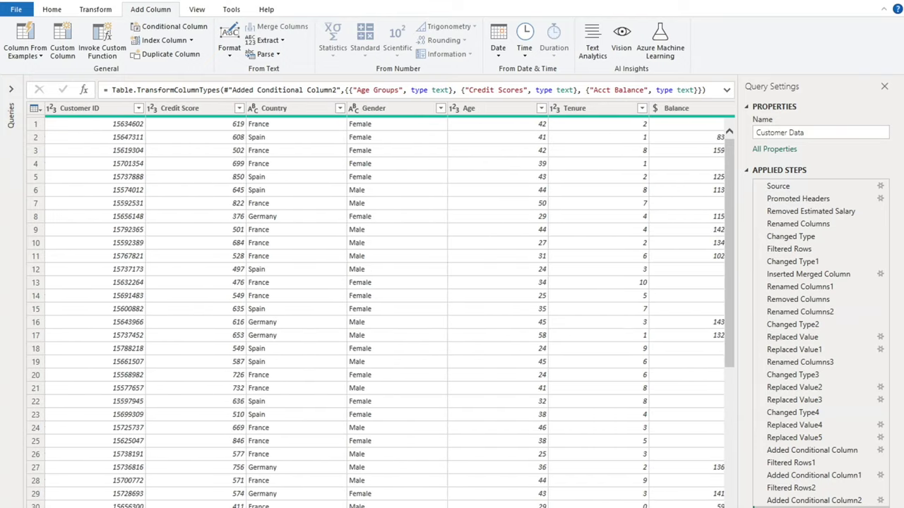
{"action": "key", "text": "End"}
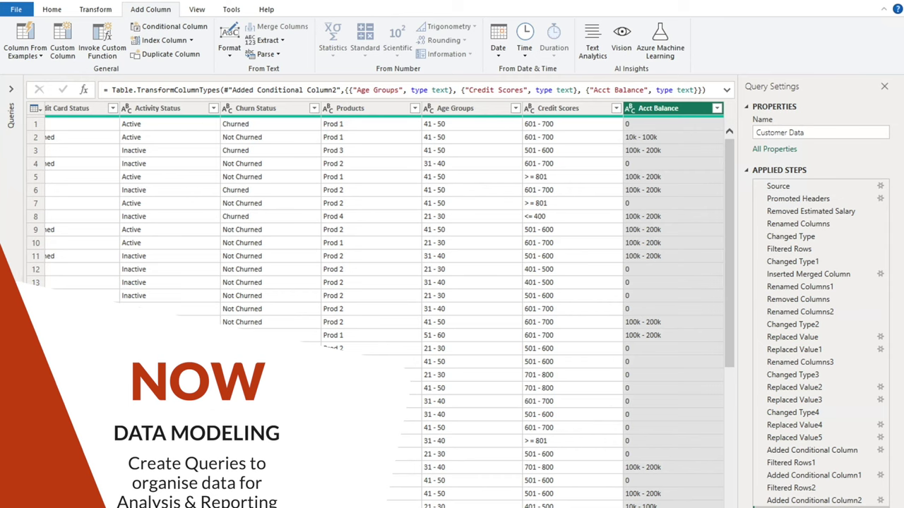
Sort the Age Groups column in ascending order and apply its filter with the full list of age groups loaded and selected.
{"action": "left_click", "coordinate": [477, 114]}
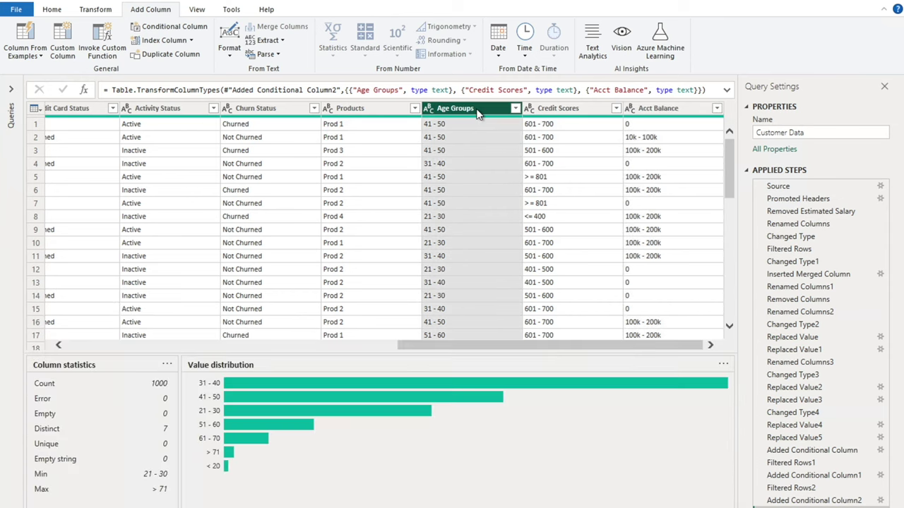
{"action": "left_click", "coordinate": [516, 110]}
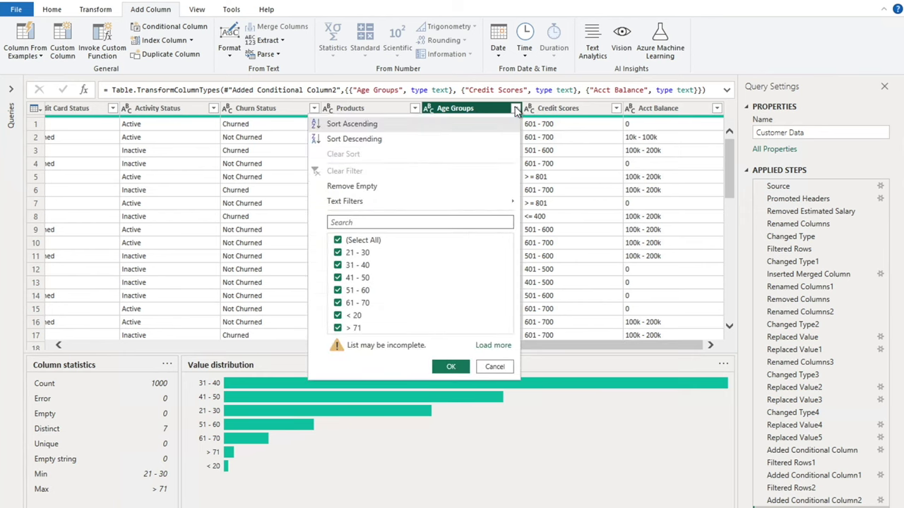
{"action": "left_click", "coordinate": [381, 124]}
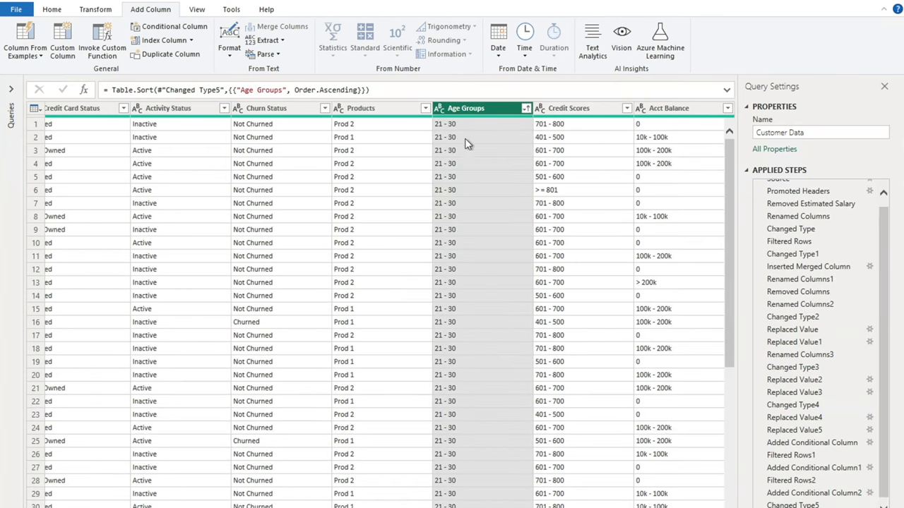
{"action": "left_click", "coordinate": [526, 109]}
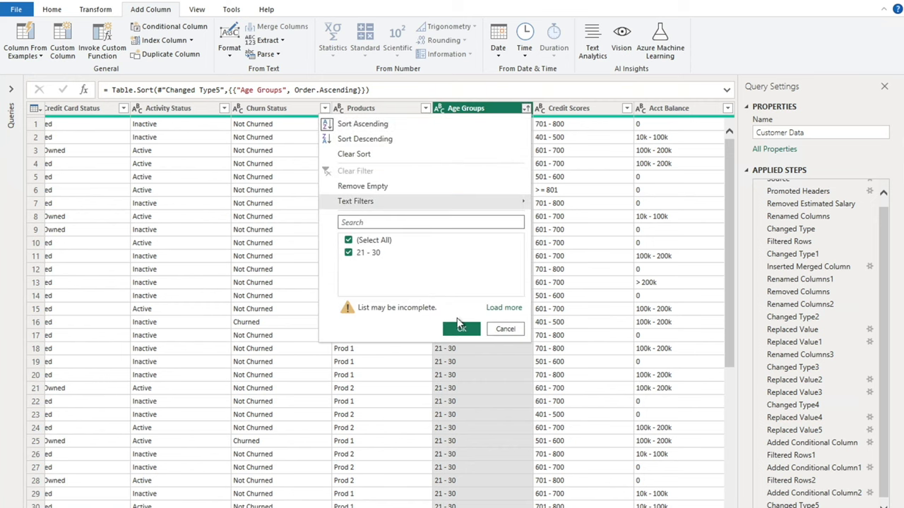
{"action": "left_click", "coordinate": [502, 309]}
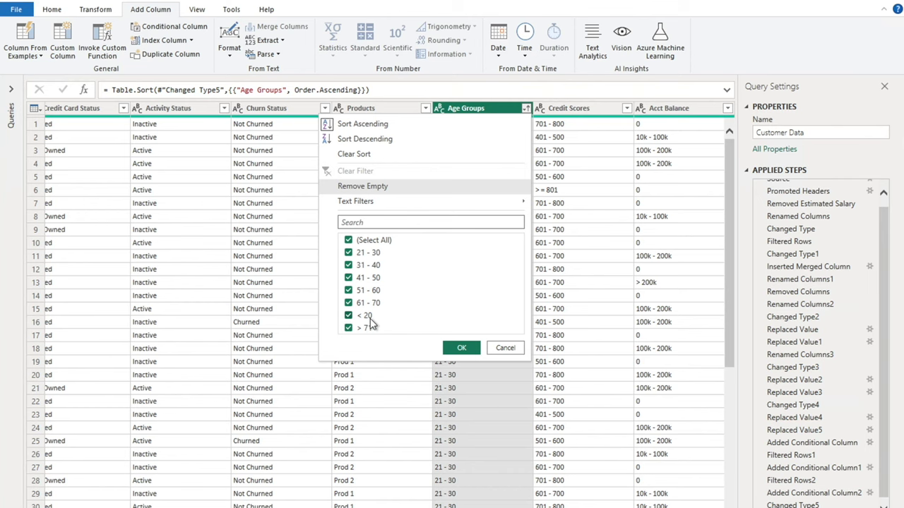
{"action": "left_click", "coordinate": [462, 348]}
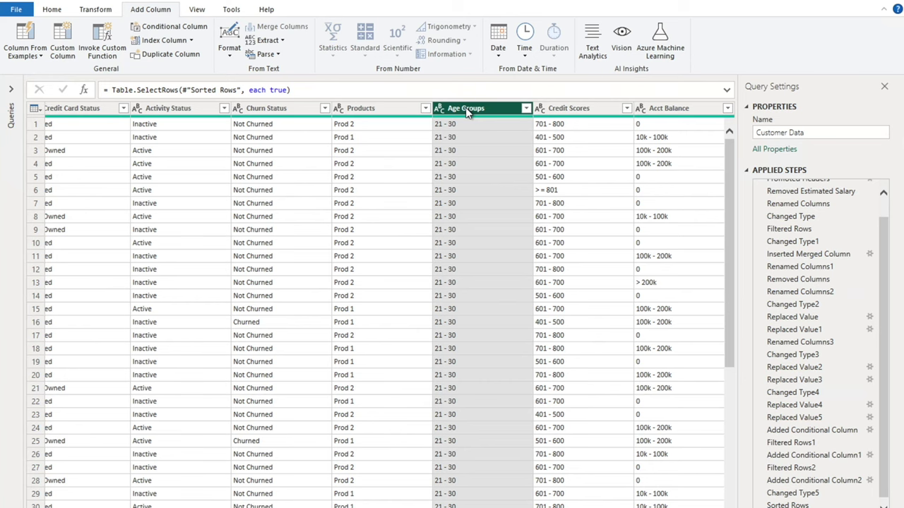
Create a reference of the Customer Data query and name it Age Groups.
{"action": "left_click", "coordinate": [12, 91]}
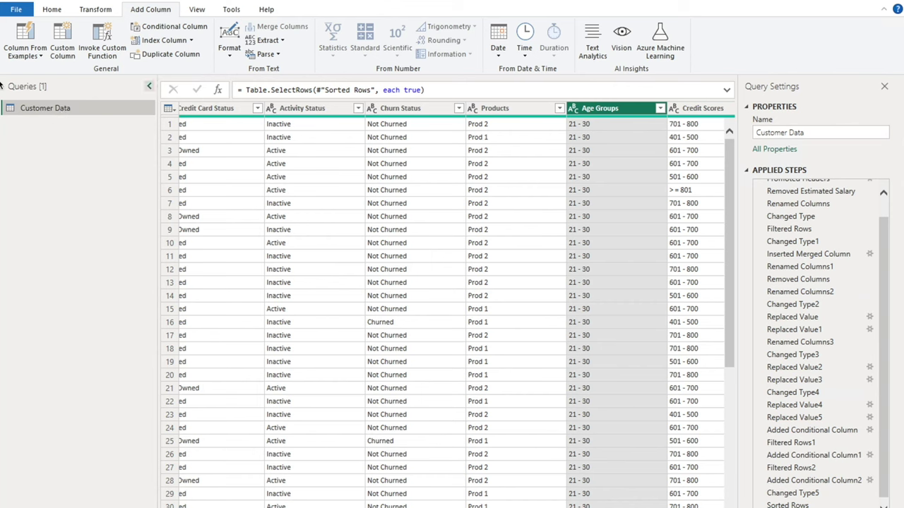
{"action": "right_click", "coordinate": [43, 107]}
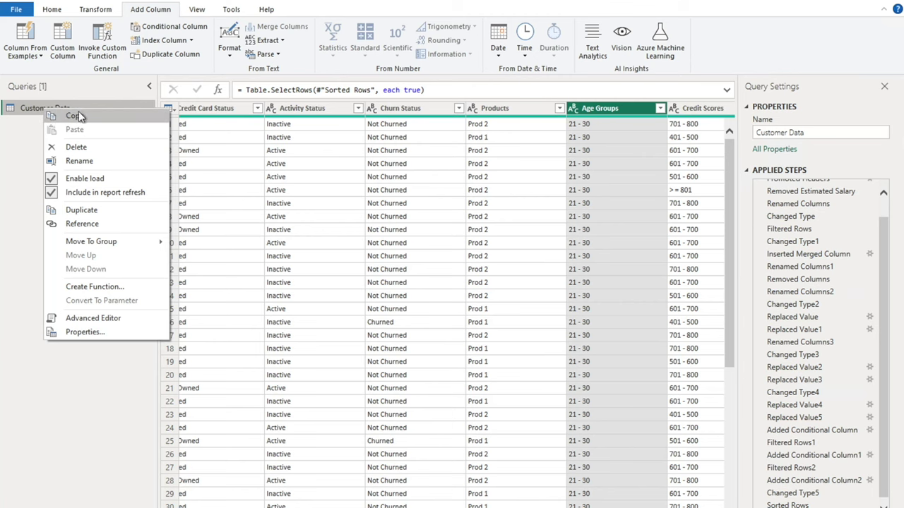
{"action": "left_click", "coordinate": [82, 223]}
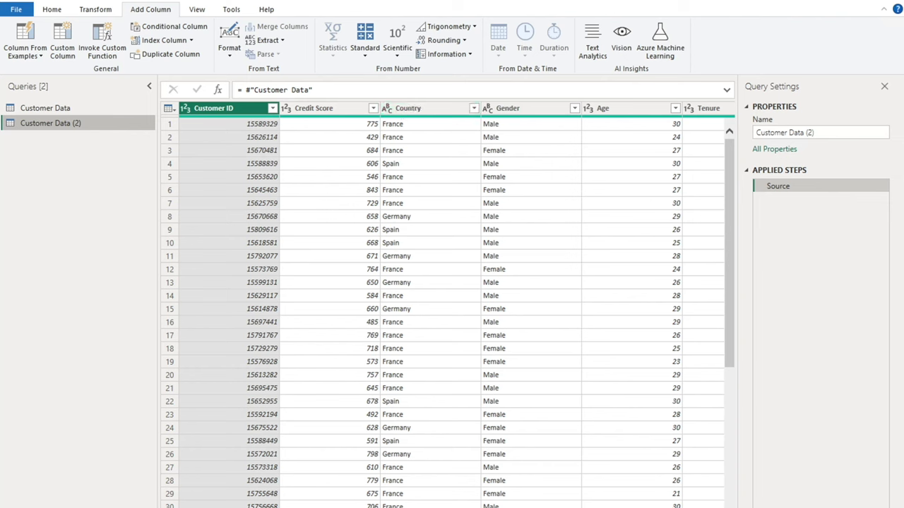
{"action": "left_click", "coordinate": [830, 132]}
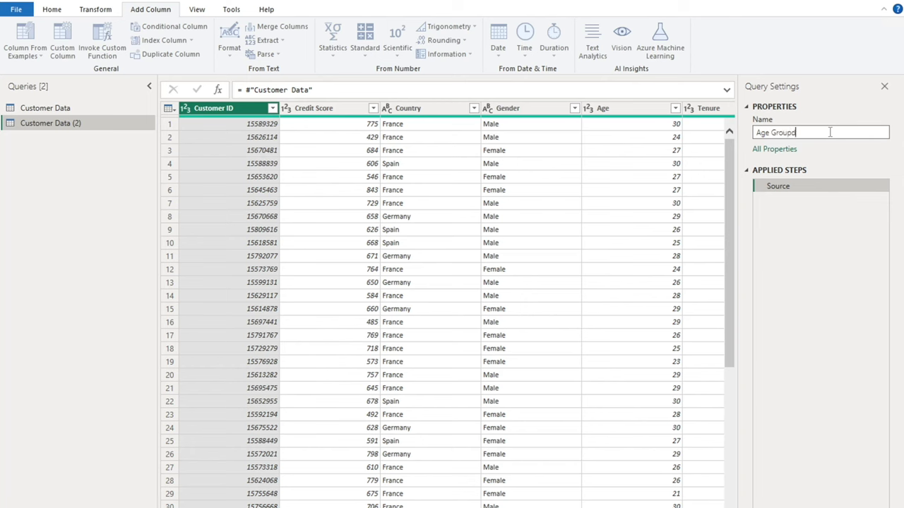
{"action": "key", "text": "Return"}
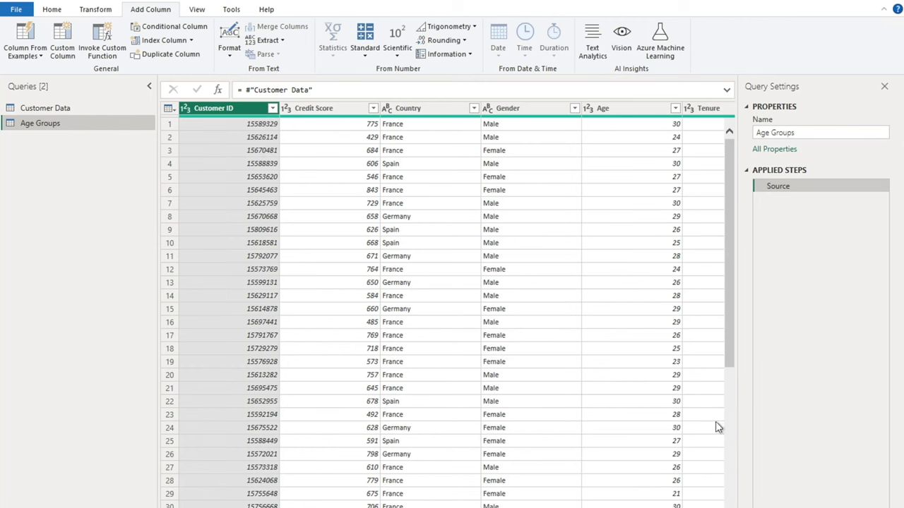
Remove all columns except Age Groups from the Age Groups query.
{"action": "scroll", "coordinate": [716, 426], "scroll_direction": "right", "scroll_amount": 5}
{"action": "scroll", "coordinate": [678, 495], "scroll_direction": "right", "scroll_amount": 3}
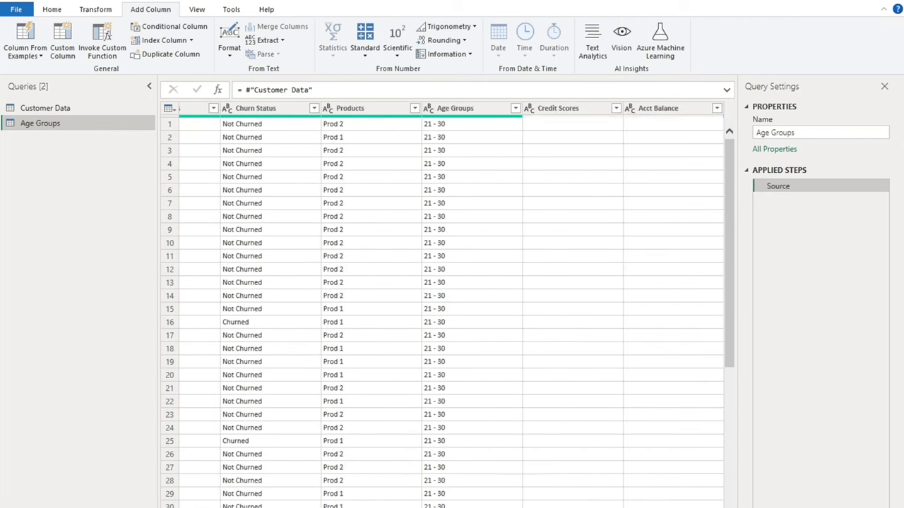
{"action": "left_click", "coordinate": [461, 110]}
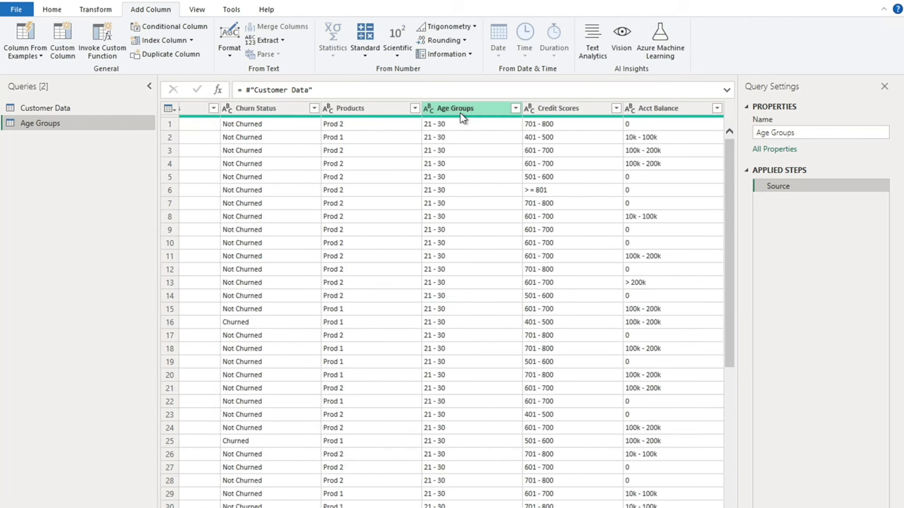
{"action": "right_click", "coordinate": [460, 113]}
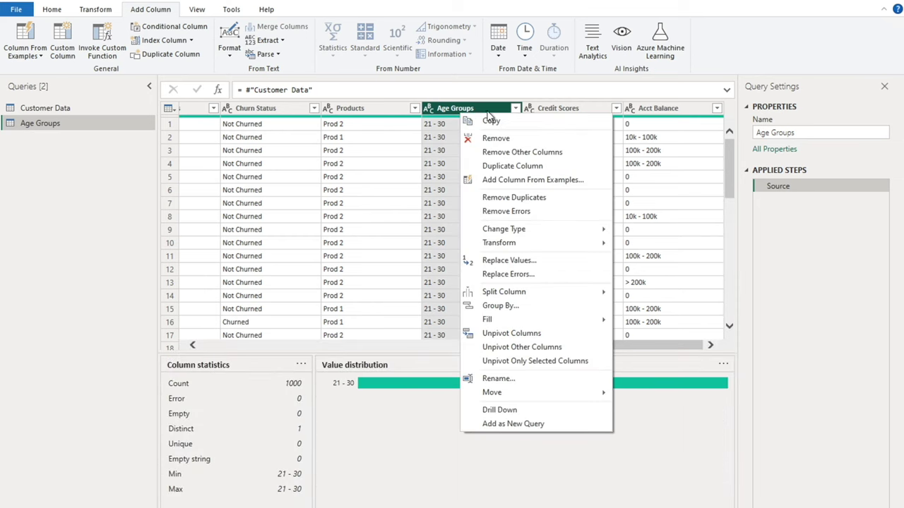
{"action": "left_click", "coordinate": [499, 152]}
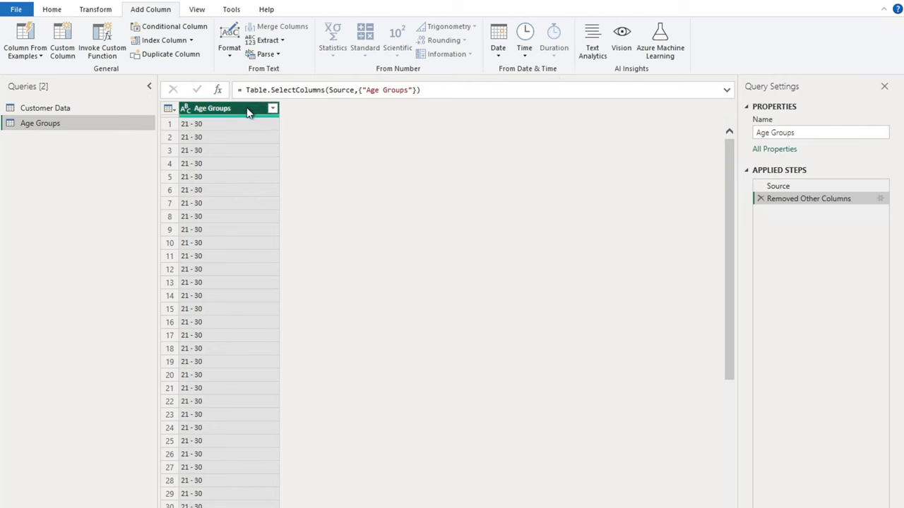
Remove the duplicate rows from the Age Groups column so each age group is listed once.
{"action": "left_click", "coordinate": [56, 10]}
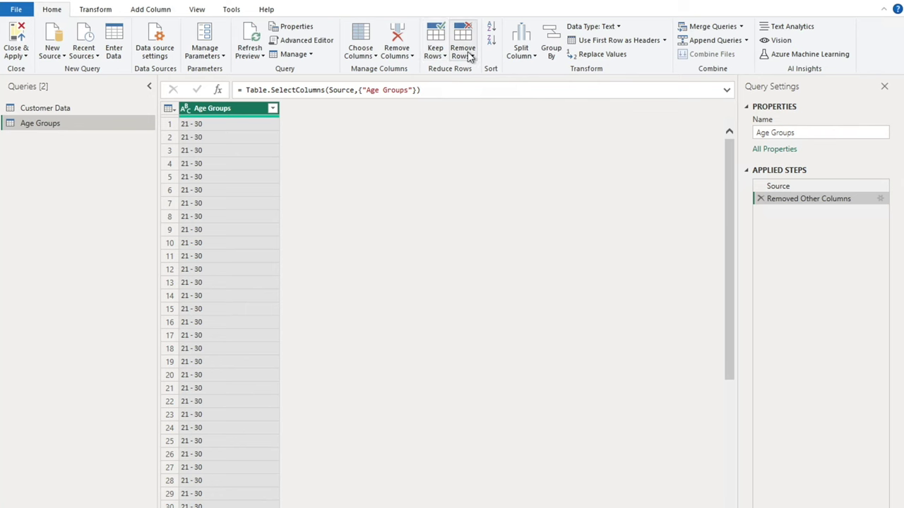
{"action": "left_click", "coordinate": [469, 53]}
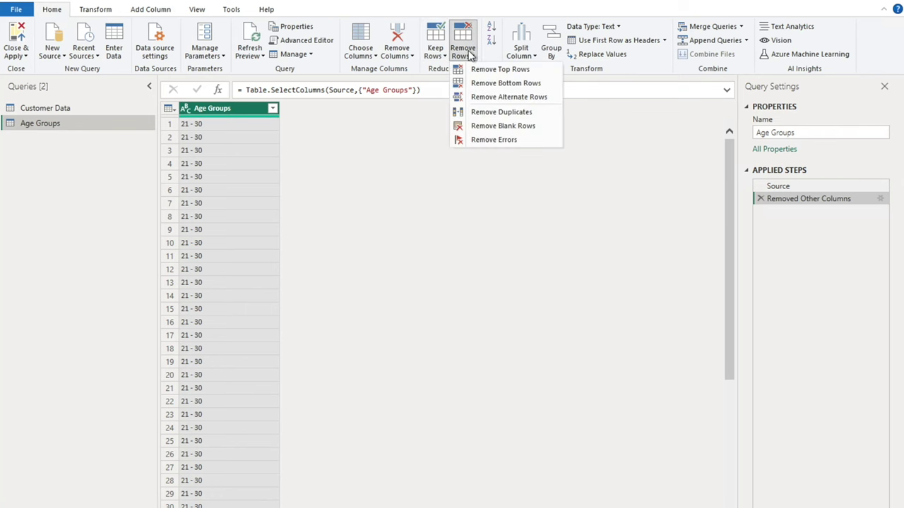
{"action": "left_click", "coordinate": [499, 113]}
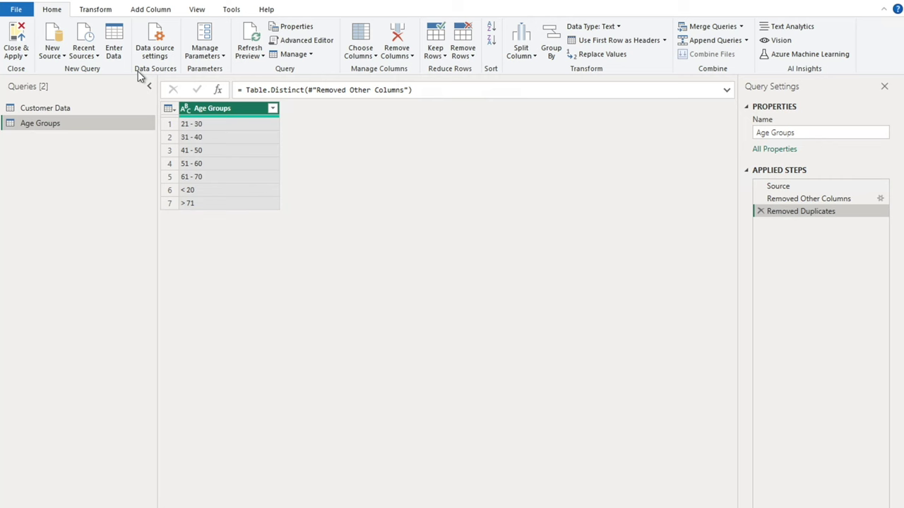
Try an index column starting from 1 in the Age Groups query and delete the applied step that adds it.
{"action": "left_click", "coordinate": [162, 10]}
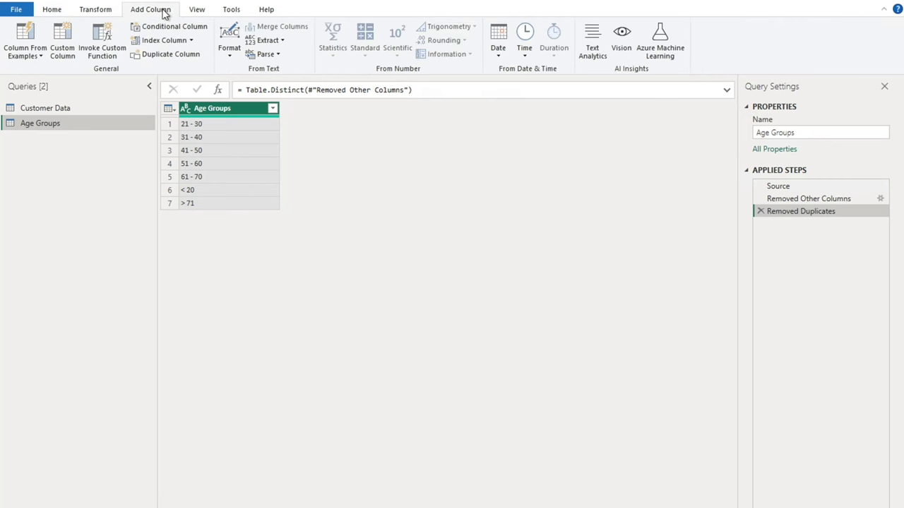
{"action": "left_click", "coordinate": [192, 41]}
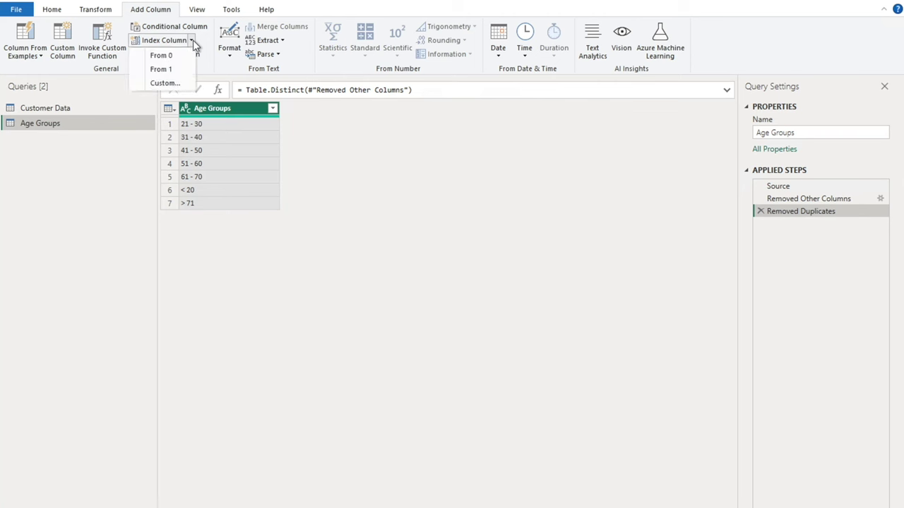
{"action": "left_click", "coordinate": [162, 69]}
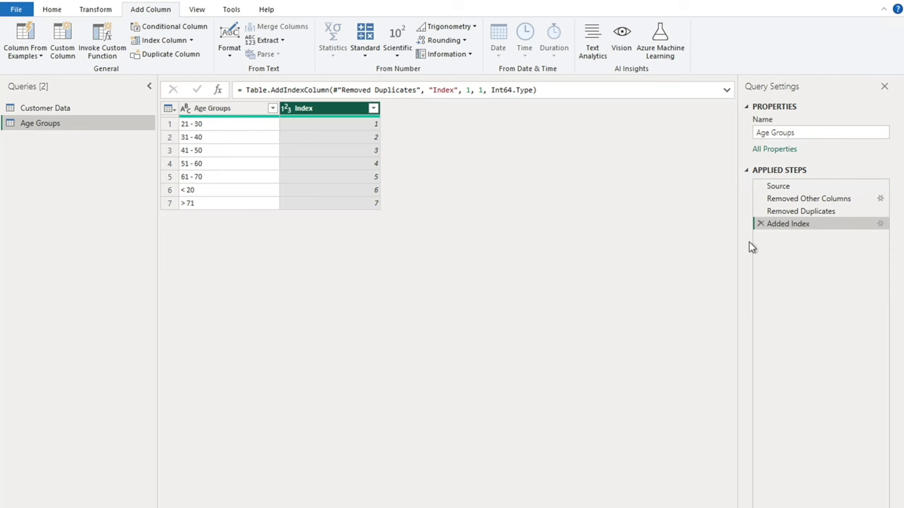
{"action": "left_click", "coordinate": [760, 224]}
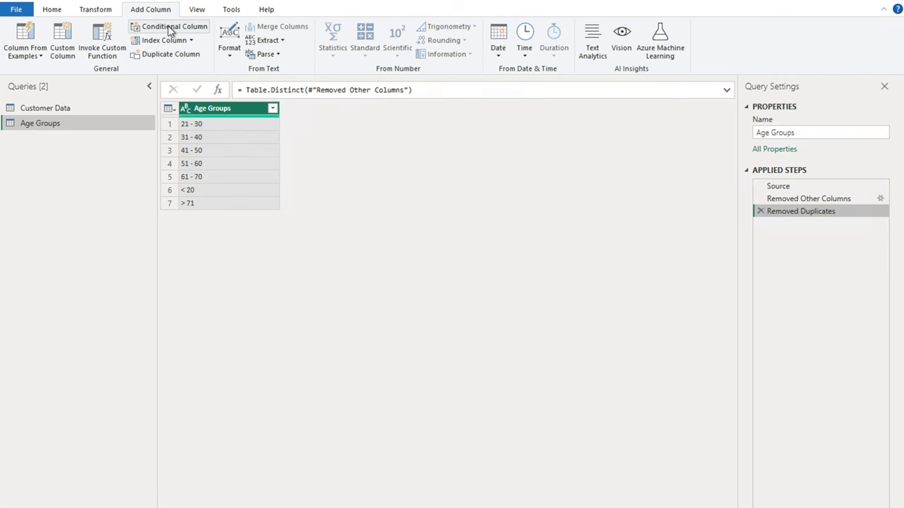
Start a conditional column named Age Groups ID that outputs 1 when Age Groups equals < 20.
{"action": "left_click", "coordinate": [170, 30]}
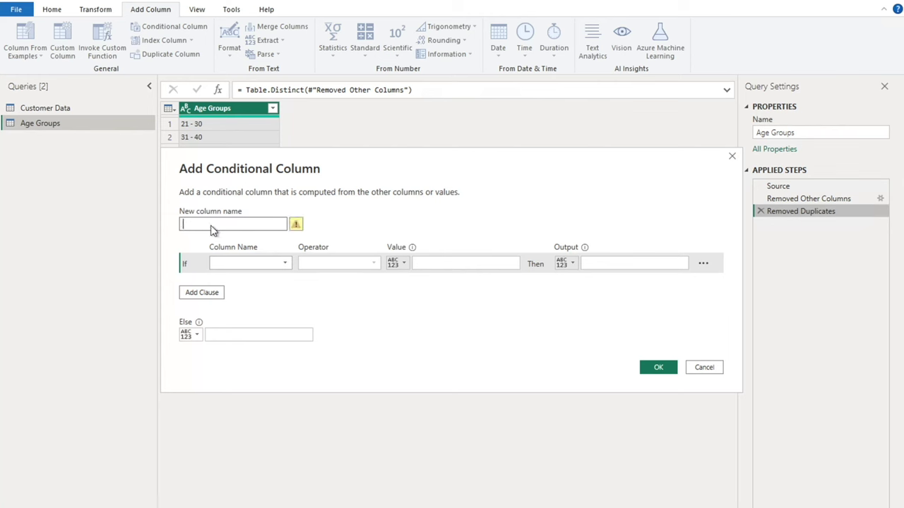
{"action": "type", "text": "Ag"}
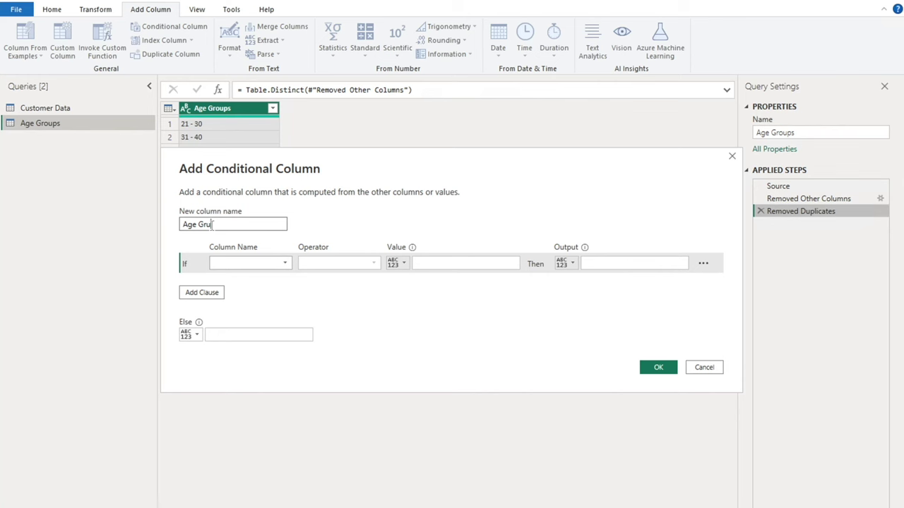
{"action": "type", "text": "e Groups ID"}
{"action": "left_click", "coordinate": [254, 263]}
{"action": "left_click", "coordinate": [242, 279]}
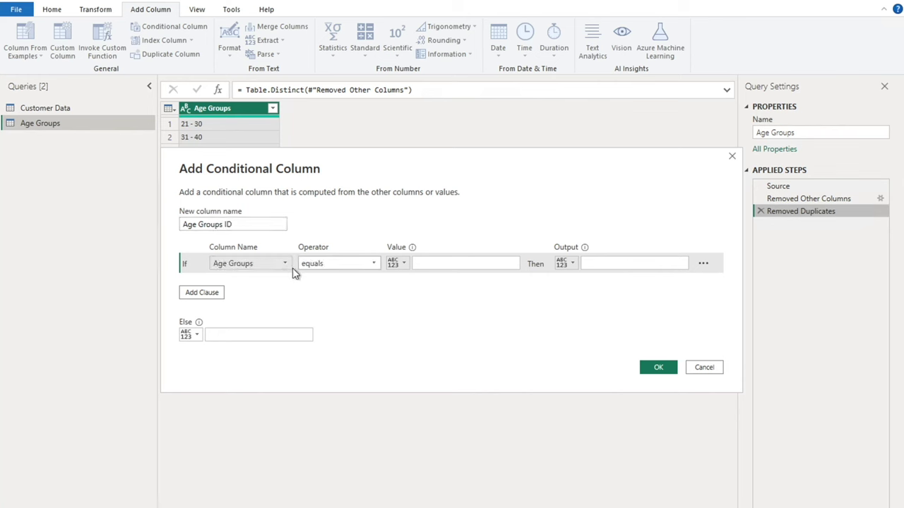
{"action": "left_click", "coordinate": [420, 266]}
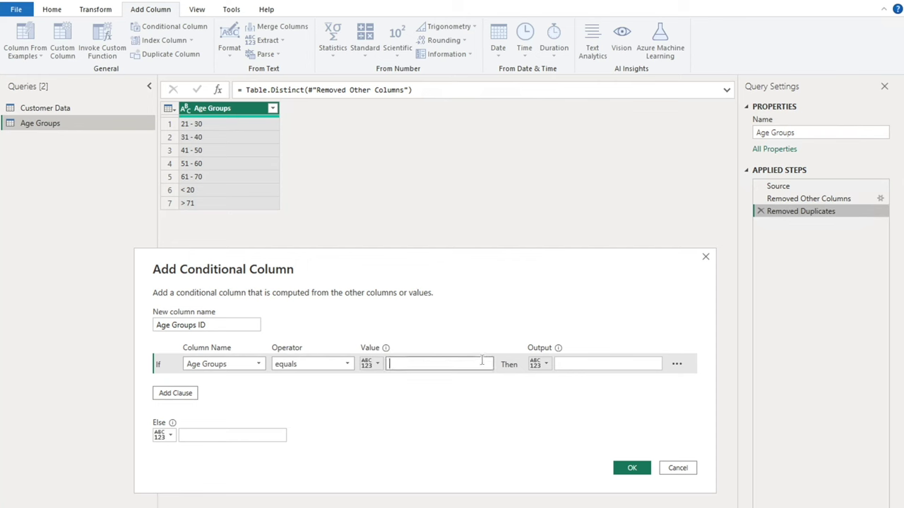
{"action": "type", "text": "0"}
{"action": "left_click", "coordinate": [598, 362]}
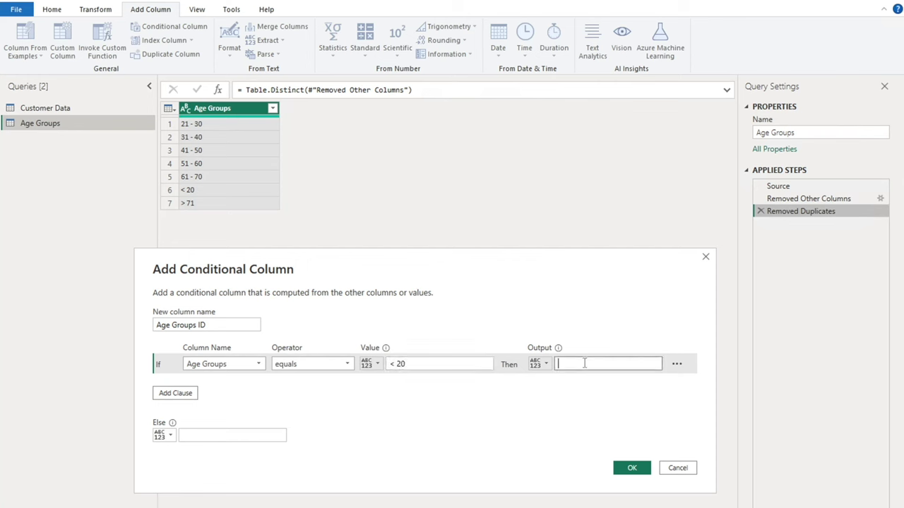
{"action": "type", "text": "1"}
Add six Else If clauses to the conditional column, each testing the Age Groups column with the equals operator.
{"action": "left_click", "coordinate": [177, 394]}
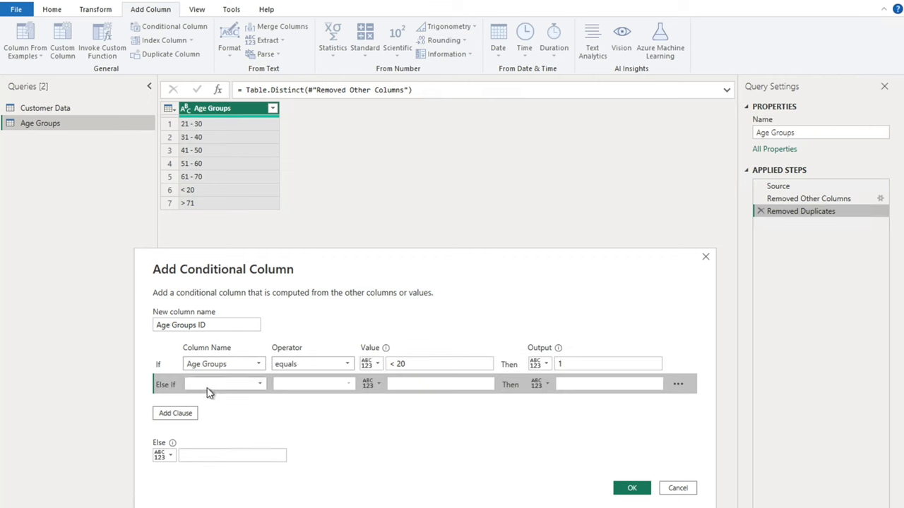
{"action": "left_click", "coordinate": [216, 388]}
{"action": "left_click", "coordinate": [215, 400]}
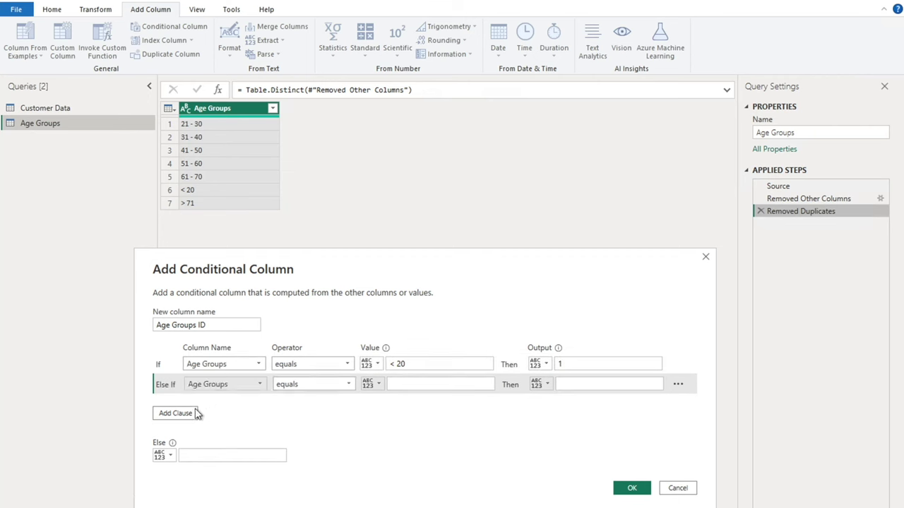
{"action": "left_click", "coordinate": [196, 415]}
{"action": "left_click", "coordinate": [218, 404]}
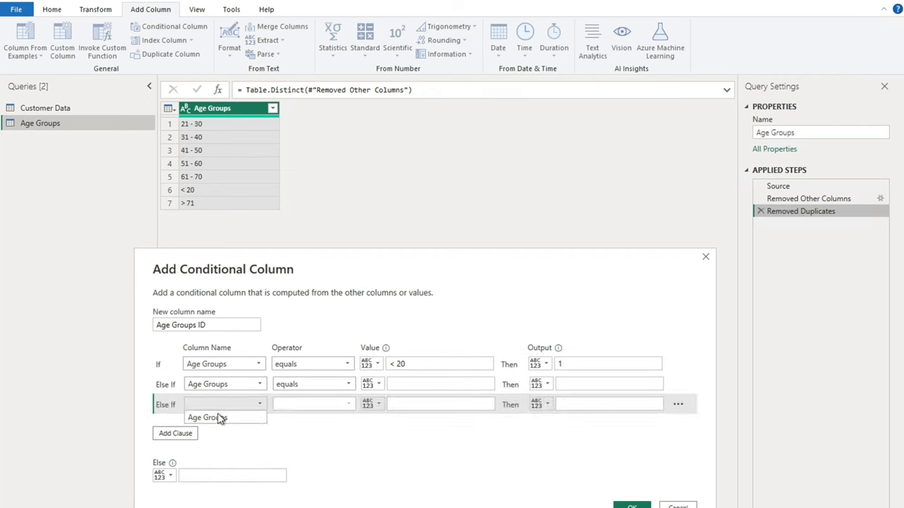
{"action": "left_click", "coordinate": [218, 418]}
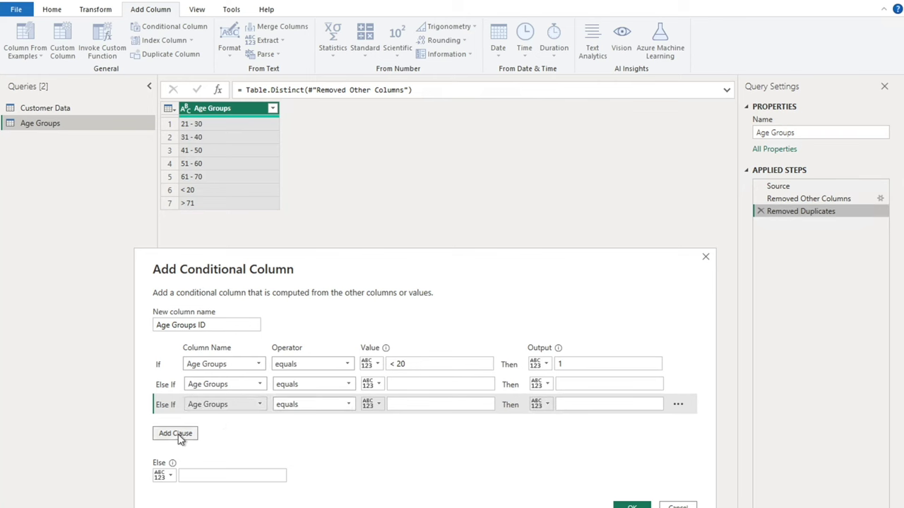
{"action": "left_click", "coordinate": [185, 434]}
{"action": "left_click", "coordinate": [218, 424]}
{"action": "left_click", "coordinate": [218, 435]}
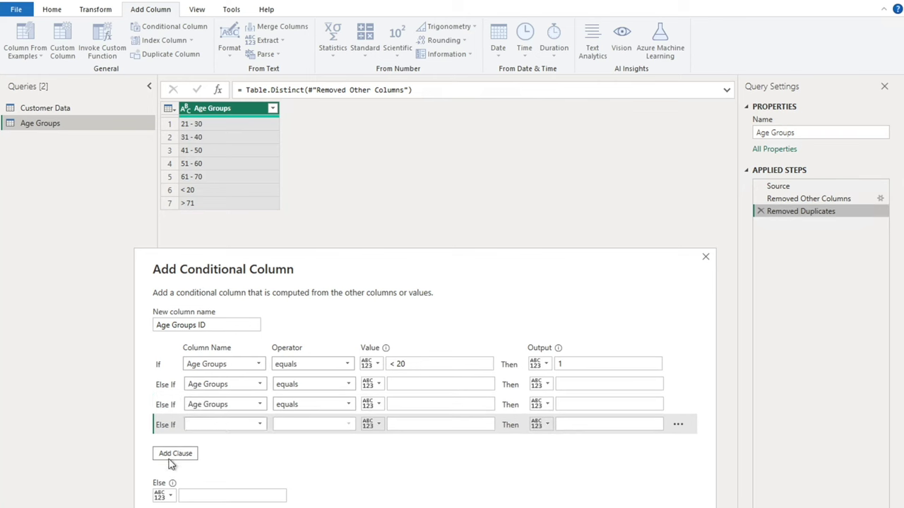
{"action": "left_click", "coordinate": [176, 454]}
{"action": "left_click", "coordinate": [215, 444]}
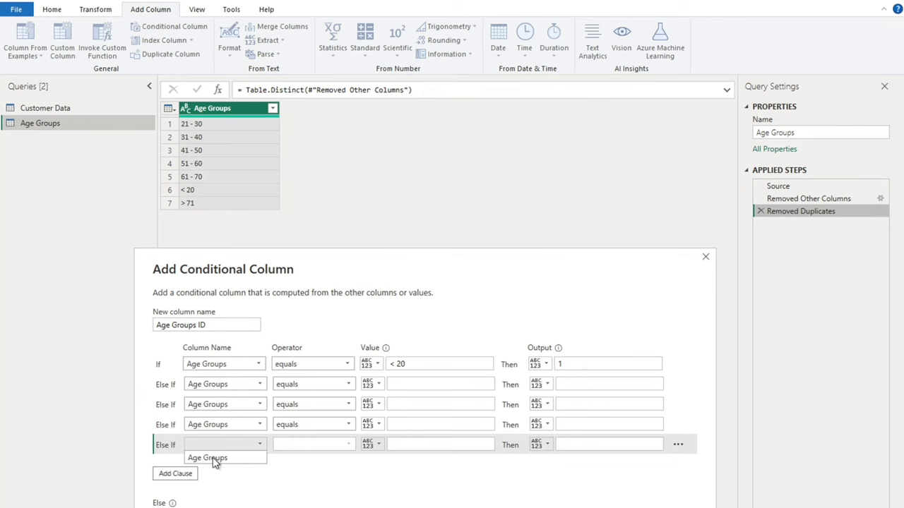
{"action": "left_click", "coordinate": [215, 459]}
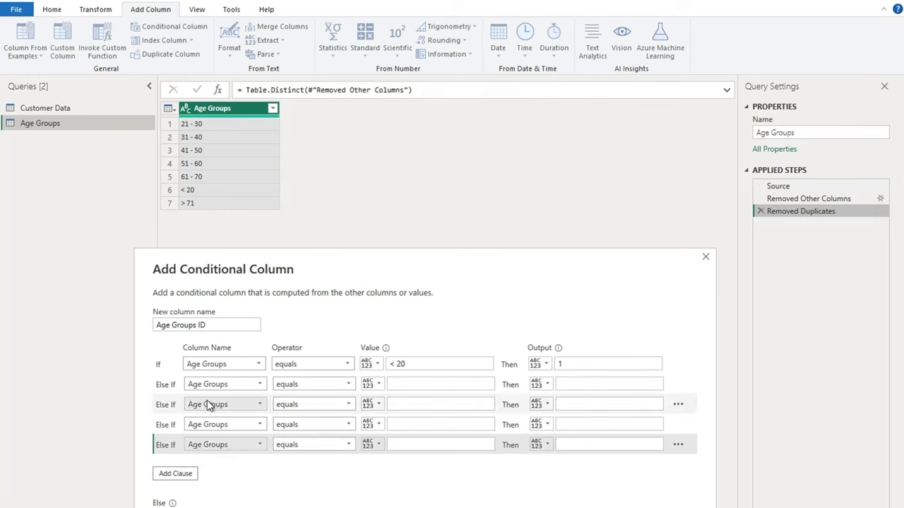
{"action": "left_click", "coordinate": [177, 474]}
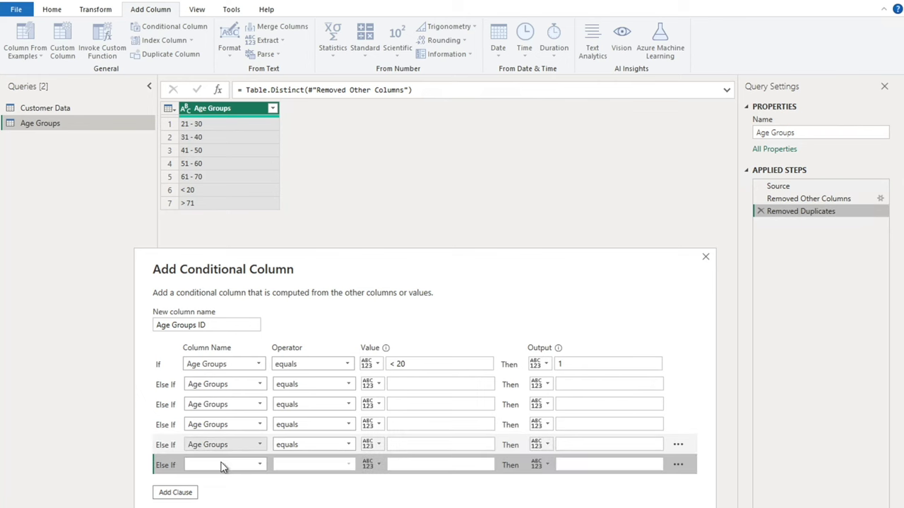
{"action": "left_click", "coordinate": [221, 465]}
{"action": "left_click", "coordinate": [205, 478]}
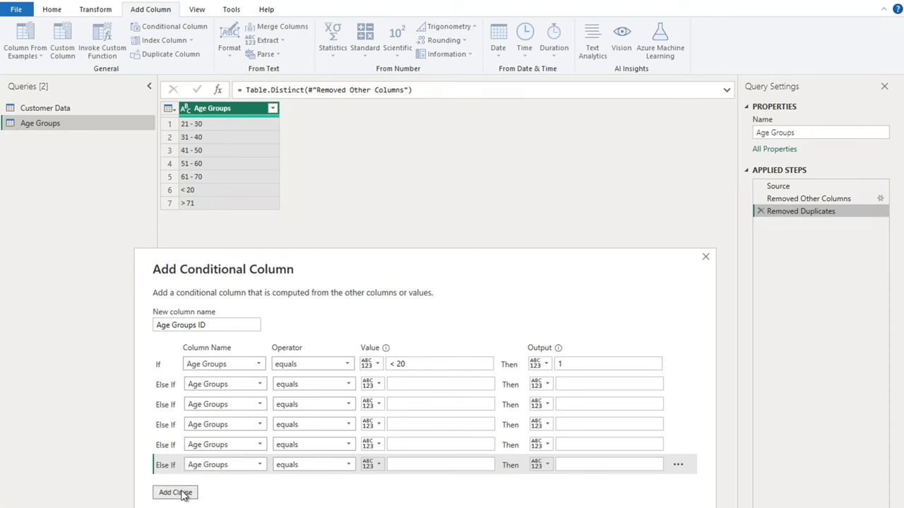
{"action": "left_click", "coordinate": [178, 492]}
{"action": "left_click", "coordinate": [219, 473]}
{"action": "left_click", "coordinate": [216, 487]}
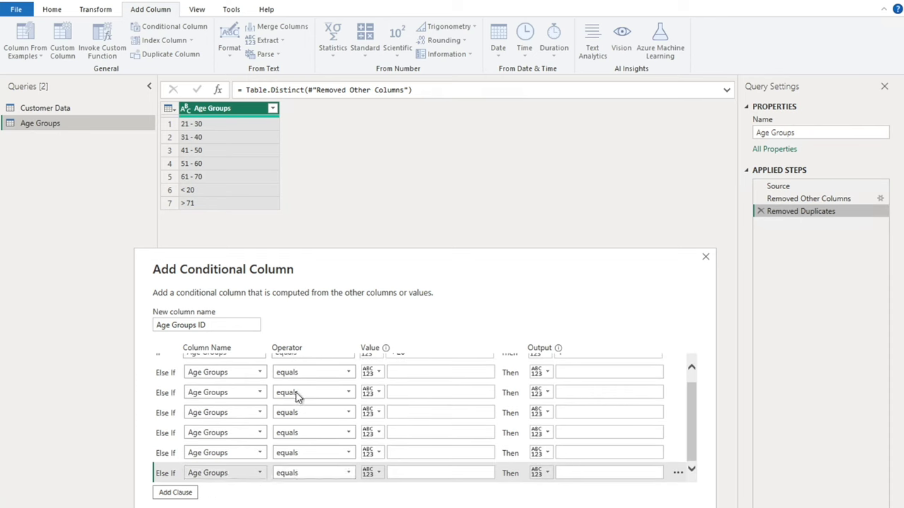
Fill in the first two Else If clauses so 21 - 30 outputs 2 and 31 - 40 outputs 3.
{"action": "scroll", "coordinate": [375, 395], "scroll_direction": "up", "scroll_amount": 1}
{"action": "left_click", "coordinate": [402, 378]}
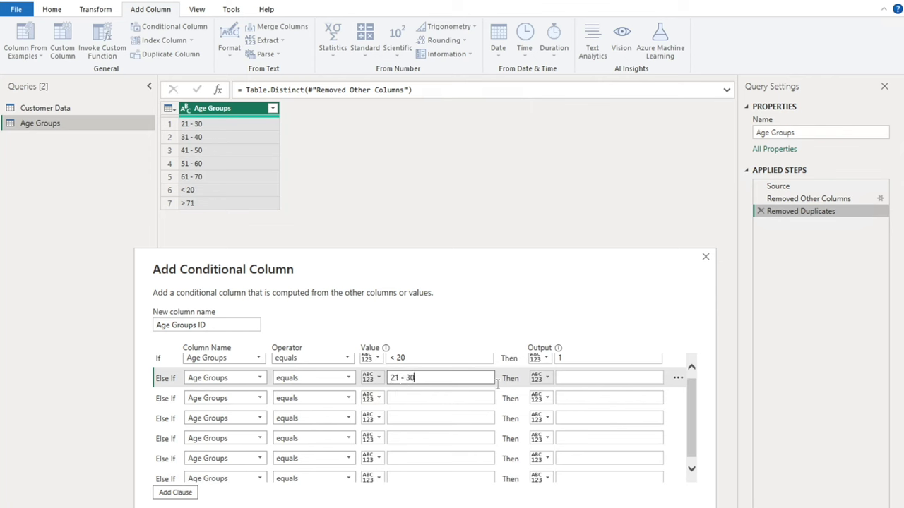
{"action": "left_click", "coordinate": [570, 377]}
{"action": "type", "text": "2"}
{"action": "left_click", "coordinate": [407, 398]}
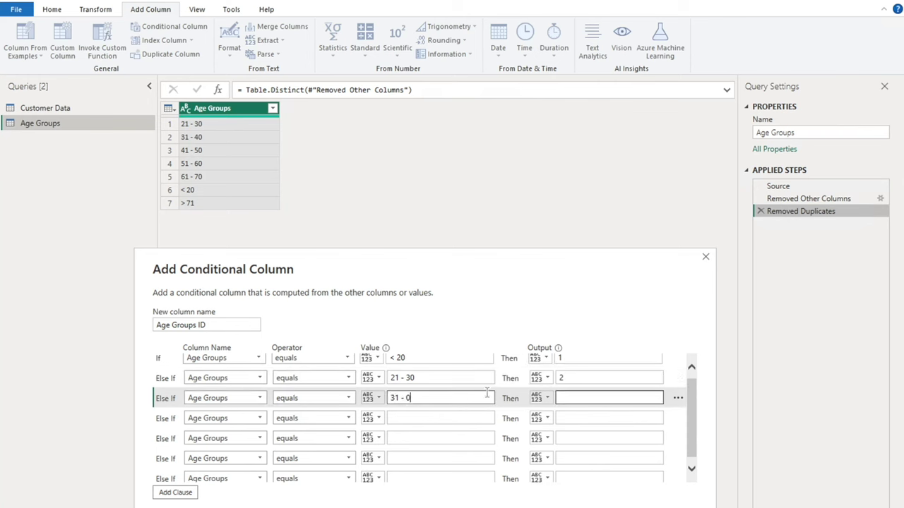
{"action": "type", "text": "31 - 40"}
{"action": "left_click", "coordinate": [590, 398]}
{"action": "type", "text": "3"}
Fill in the following two clauses so 41 - 50 outputs 4 and 51 - 60 outputs 5.
{"action": "left_click", "coordinate": [414, 418]}
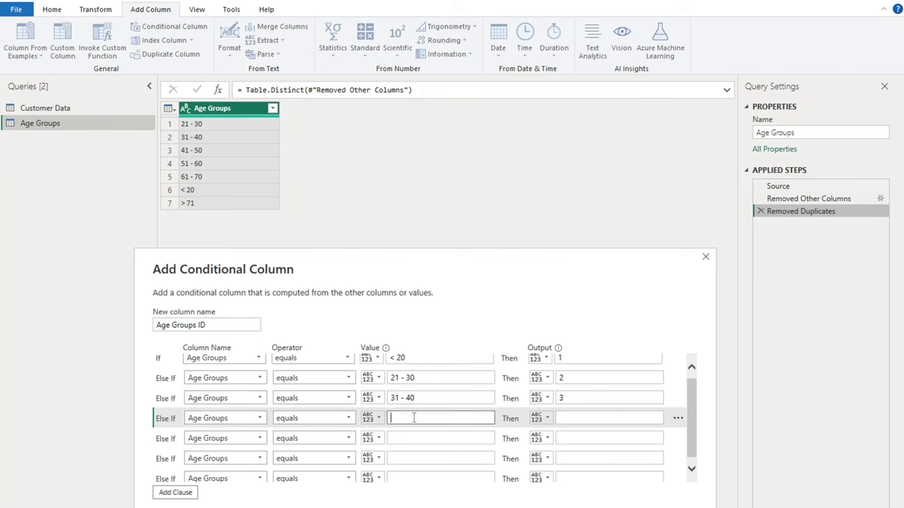
{"action": "type", "text": "41 - 50"}
{"action": "left_click", "coordinate": [417, 438]}
{"action": "type", "text": "51 - 60"}
{"action": "left_click", "coordinate": [565, 438]}
{"action": "type", "text": "5"}
Set the last two clauses to output 6 for 61 - 70 and 7 for > 71, and create the column.
{"action": "left_click", "coordinate": [416, 458]}
{"action": "type", "text": "61 - 70"}
{"action": "left_click", "coordinate": [573, 459]}
{"action": "type", "text": "6"}
{"action": "left_click", "coordinate": [417, 478]}
{"action": "type", "text": "> 71"}
{"action": "left_click", "coordinate": [565, 475]}
{"action": "type", "text": "7"}
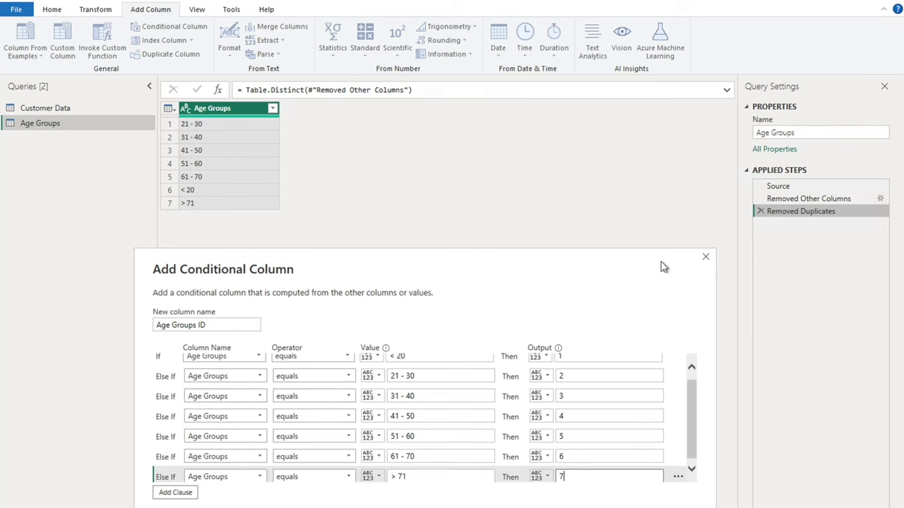
{"action": "left_click", "coordinate": [616, 488]}
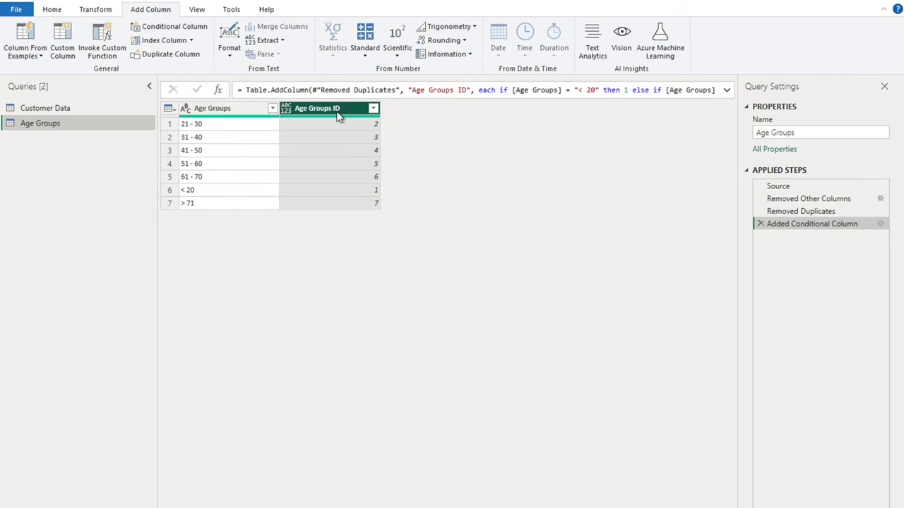
Move the Age Groups ID column before Age Groups and sort the rows by it in ascending order.
{"action": "left_click_drag", "start_coordinate": [338, 109], "coordinate": [232, 108]}
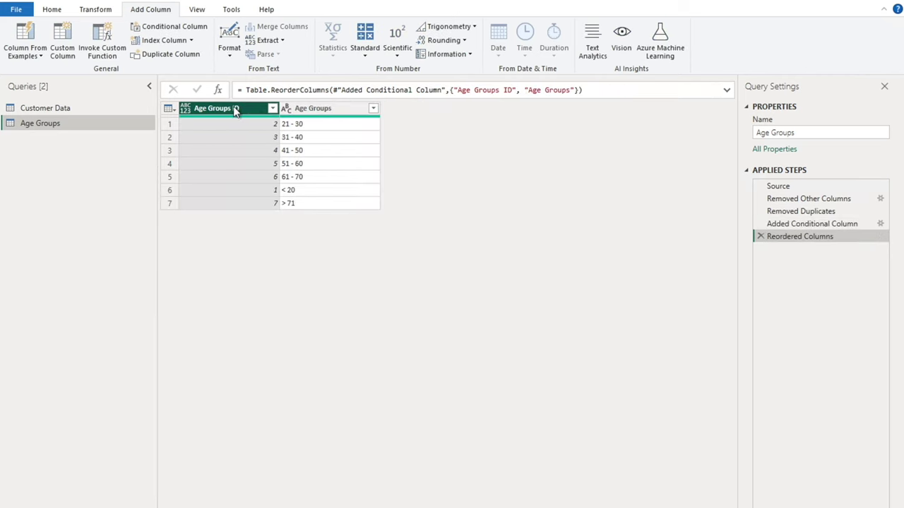
{"action": "left_click", "coordinate": [272, 108]}
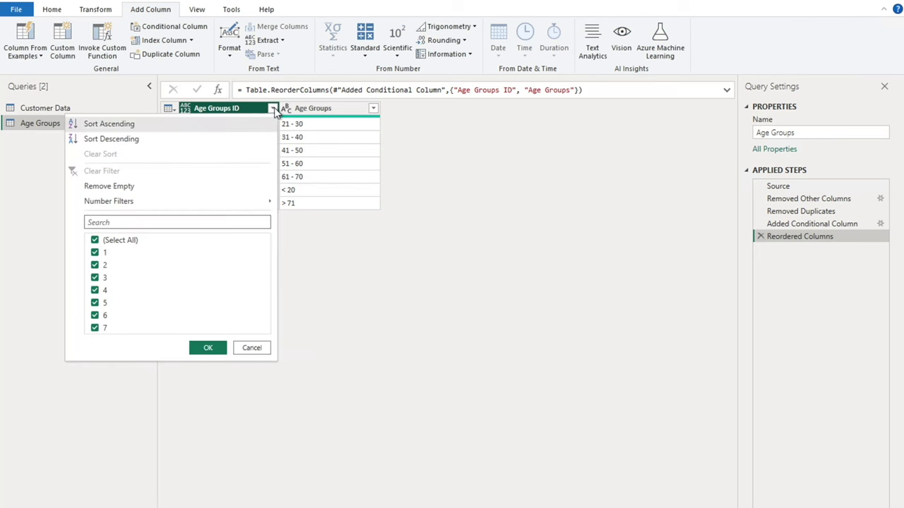
{"action": "left_click", "coordinate": [141, 125]}
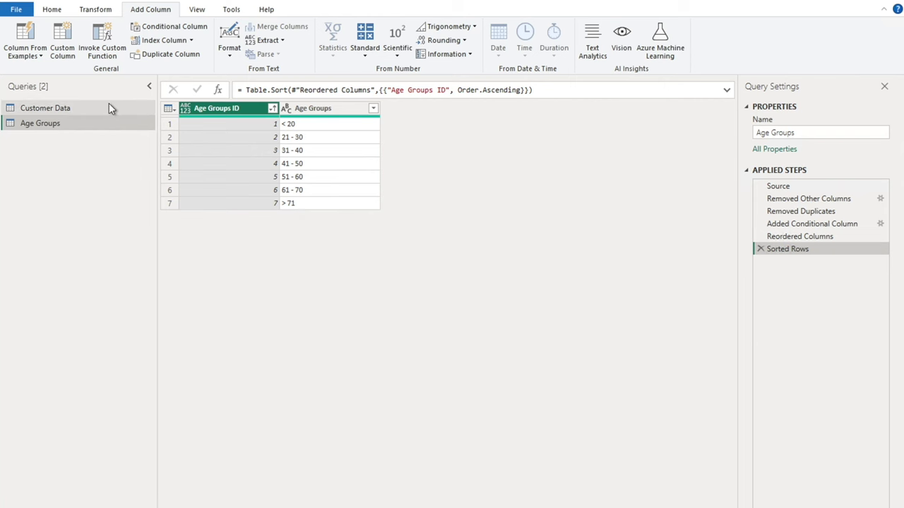
Create a reference of the Customer Data query and name it Acct Balance Groups.
{"action": "left_click", "coordinate": [58, 110]}
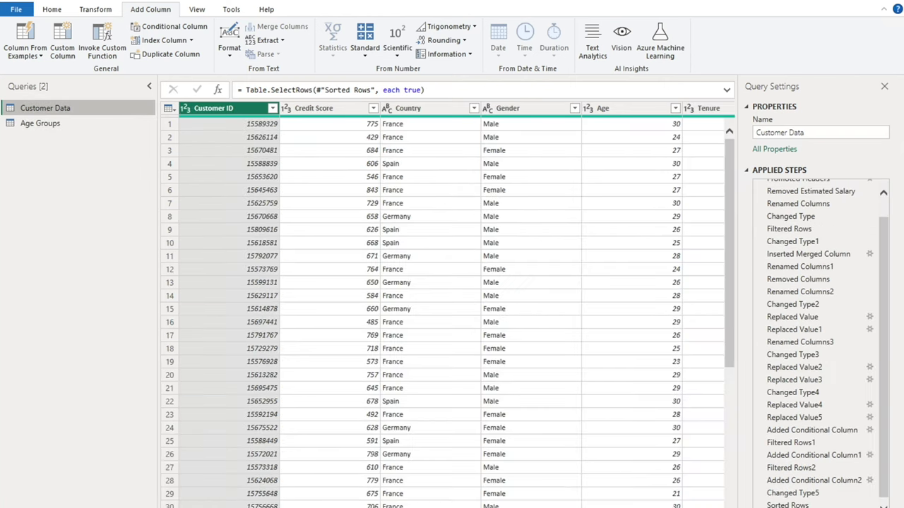
{"action": "scroll", "coordinate": [452, 310], "scroll_direction": "right", "scroll_amount": 10}
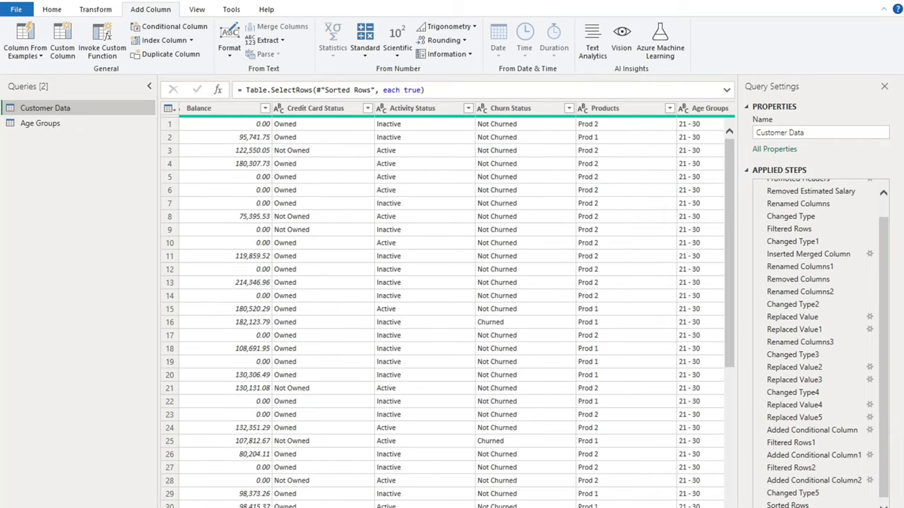
{"action": "scroll", "coordinate": [444, 311], "scroll_direction": "right", "scroll_amount": 5}
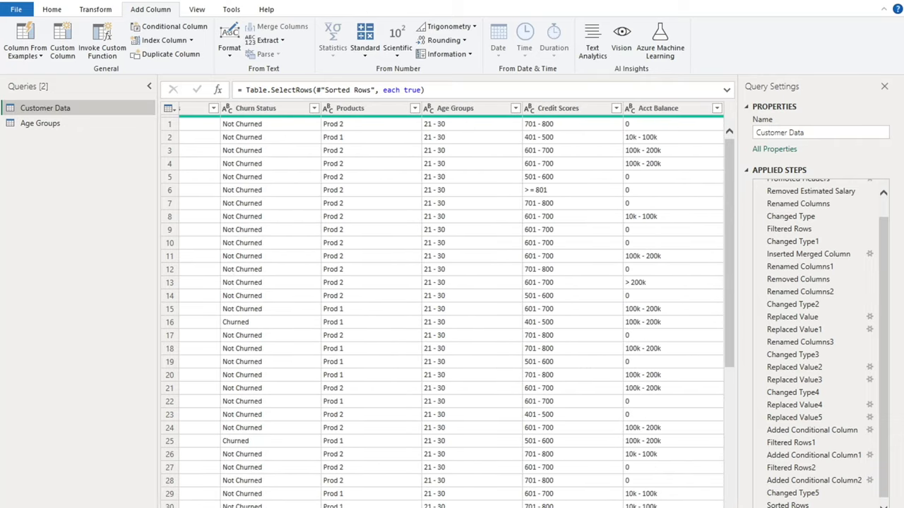
{"action": "left_click", "coordinate": [565, 108]}
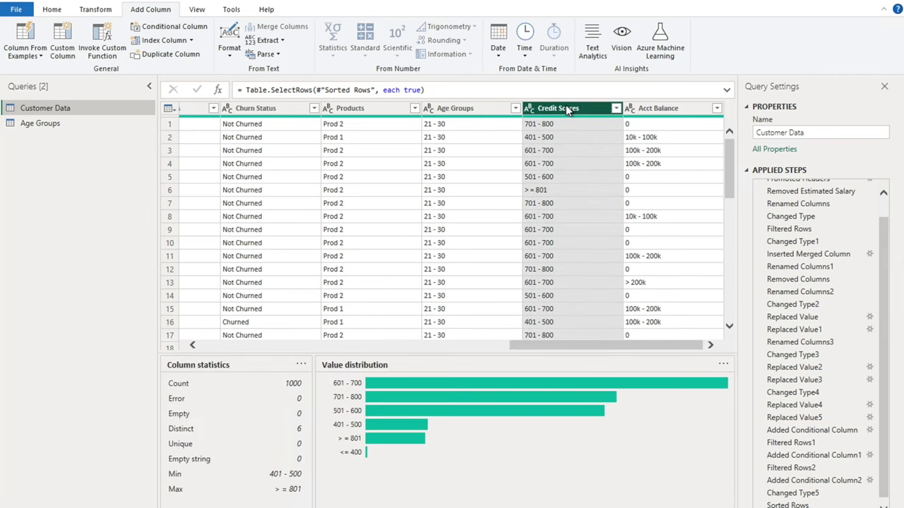
{"action": "right_click", "coordinate": [67, 114]}
{"action": "key", "text": "Escape"}
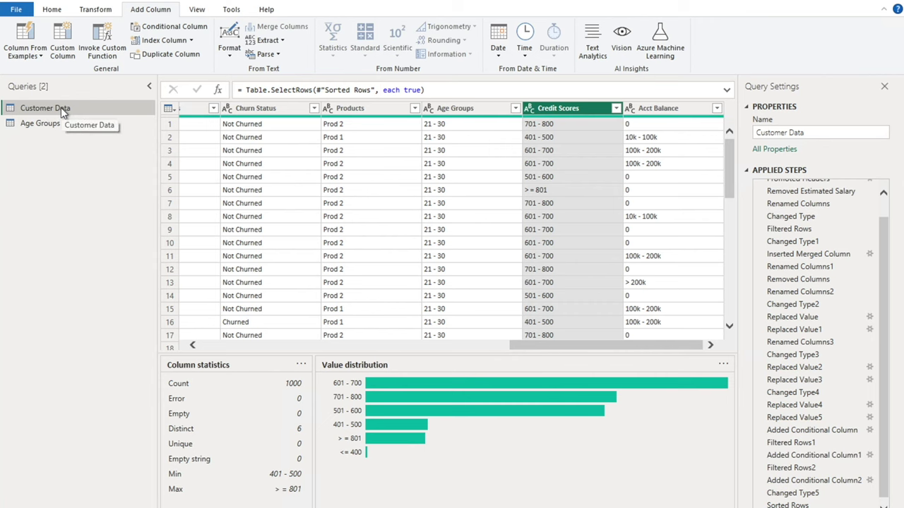
{"action": "right_click", "coordinate": [61, 108]}
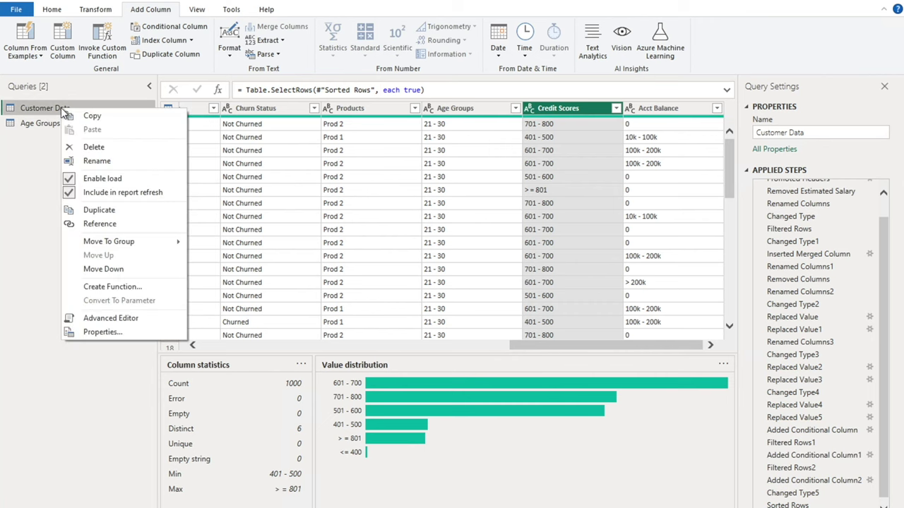
{"action": "left_click", "coordinate": [99, 222]}
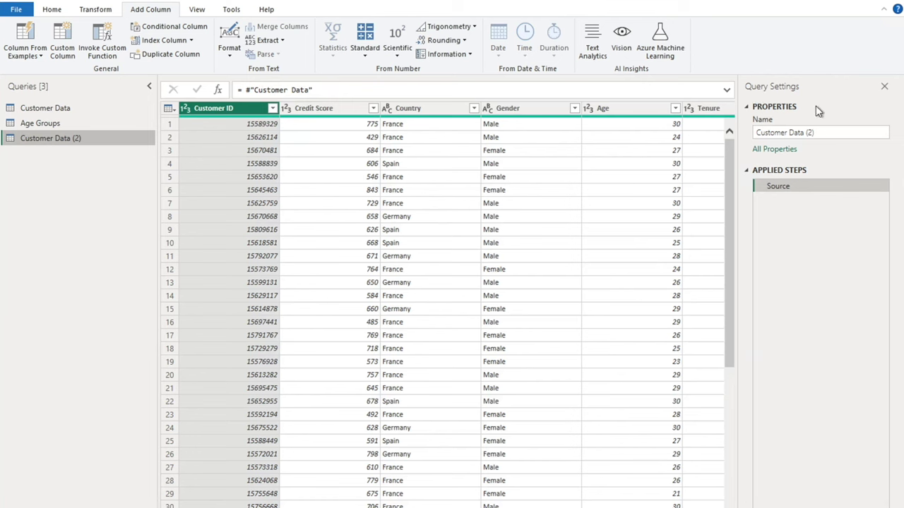
{"action": "left_click", "coordinate": [823, 133]}
{"action": "triple_click", "coordinate": [754, 133]}
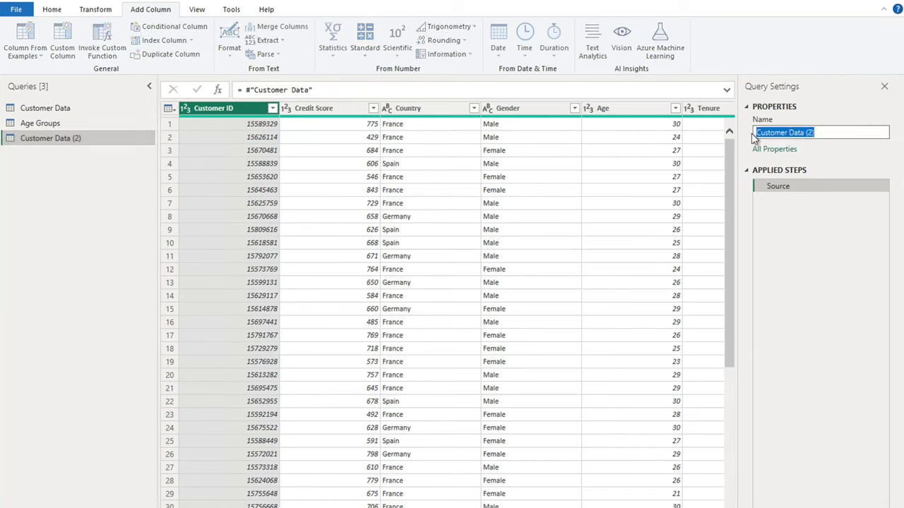
{"action": "type", "text": "Acct Balance Gro"}
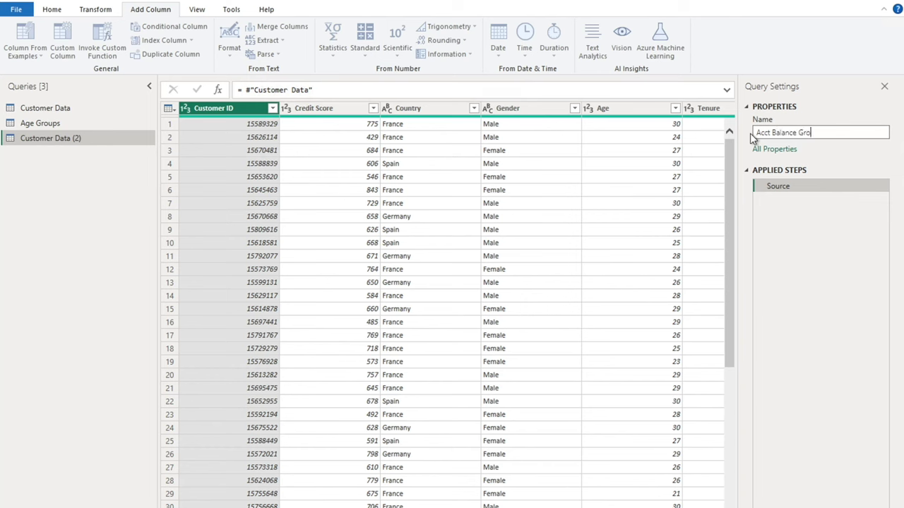
{"action": "key", "text": "Return"}
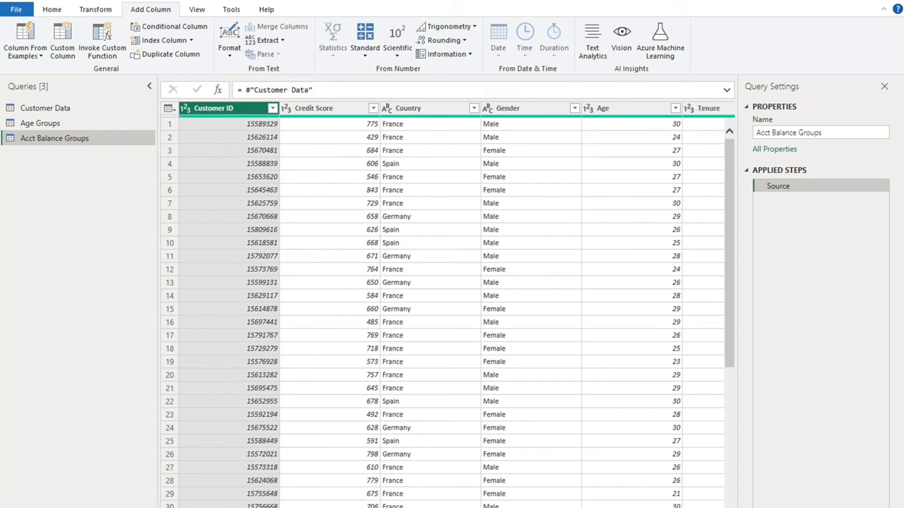
Remove every column except Acct Balance from the Acct Balance Groups query.
{"action": "scroll", "coordinate": [452, 303], "scroll_direction": "right", "scroll_amount": 10}
{"action": "left_click", "coordinate": [658, 108]}
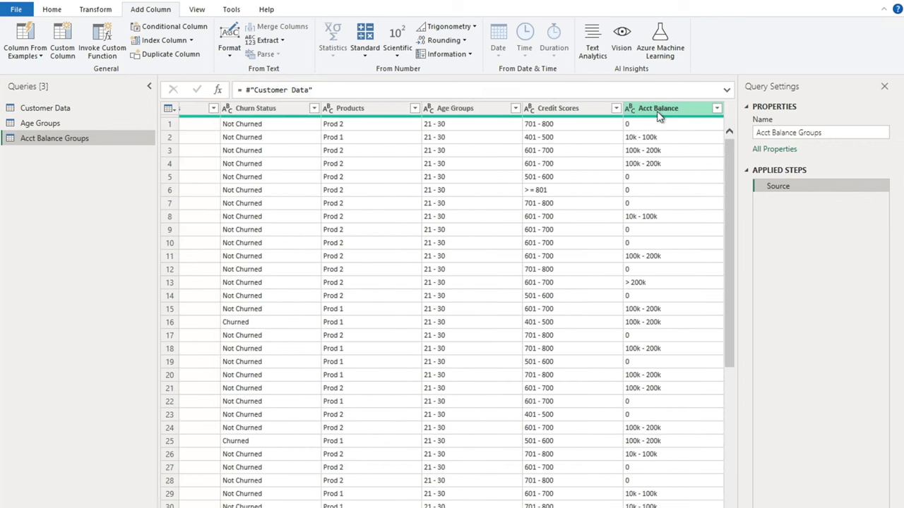
{"action": "right_click", "coordinate": [658, 117]}
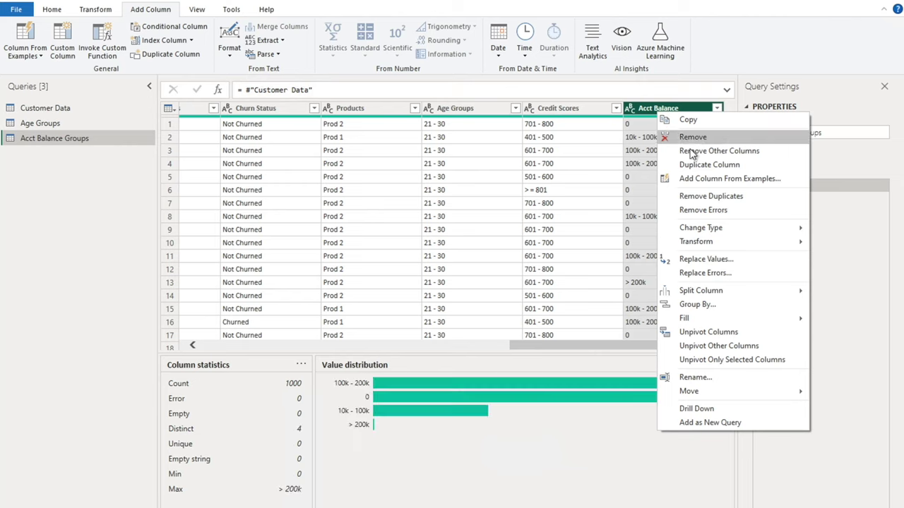
{"action": "left_click", "coordinate": [692, 153]}
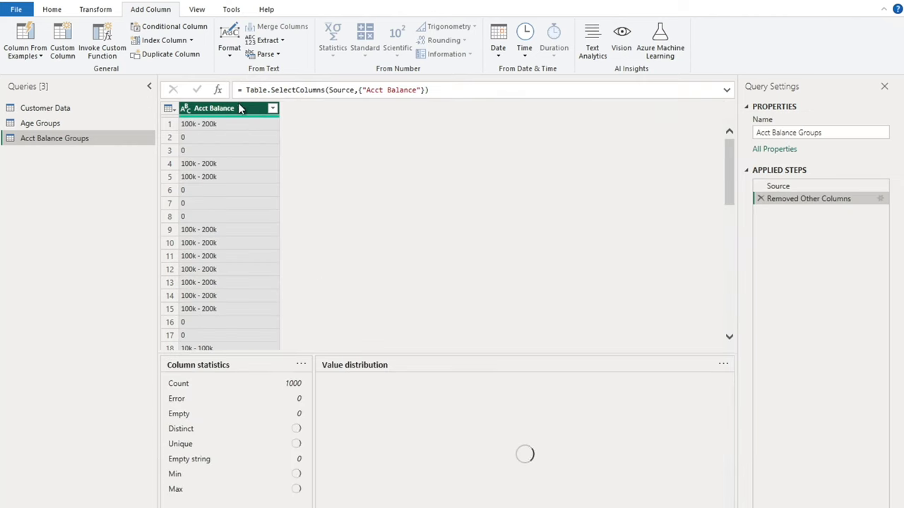
Remove the duplicate rows from the Acct Balance column and sort it in ascending order.
{"action": "left_click", "coordinate": [57, 10]}
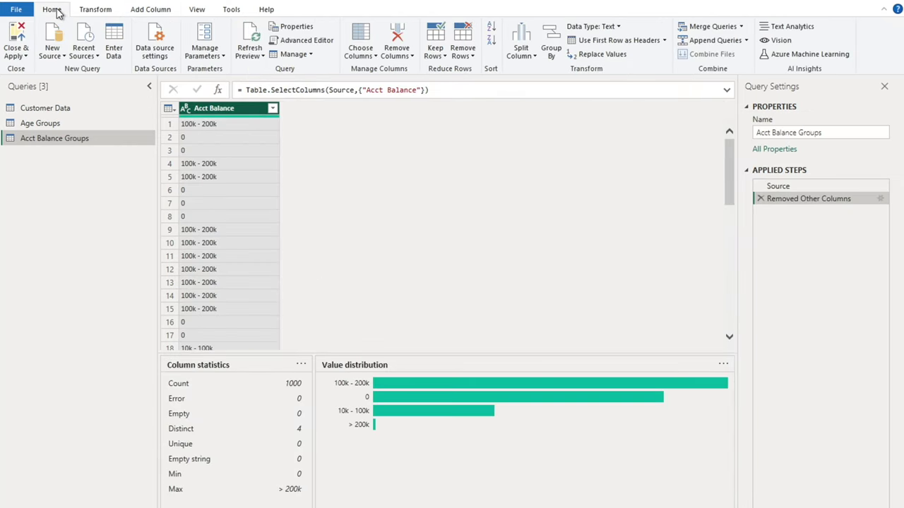
{"action": "left_click", "coordinate": [462, 50]}
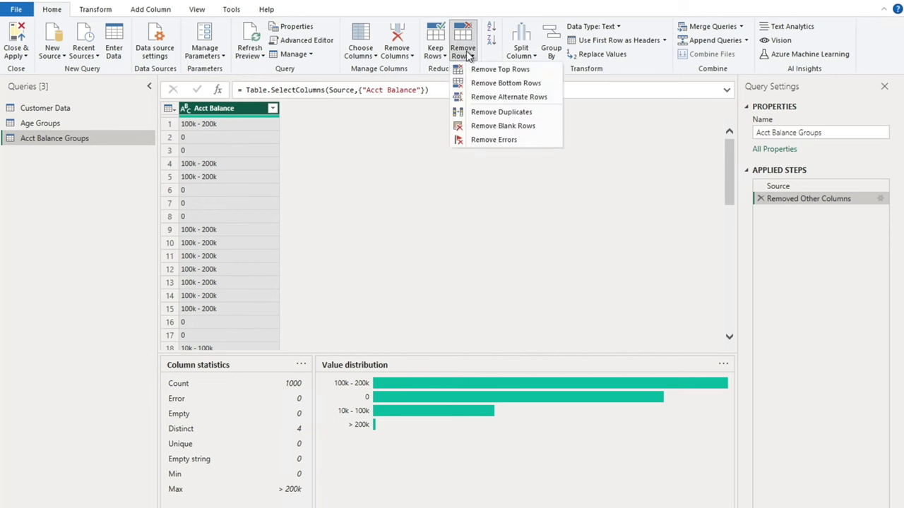
{"action": "left_click", "coordinate": [507, 112]}
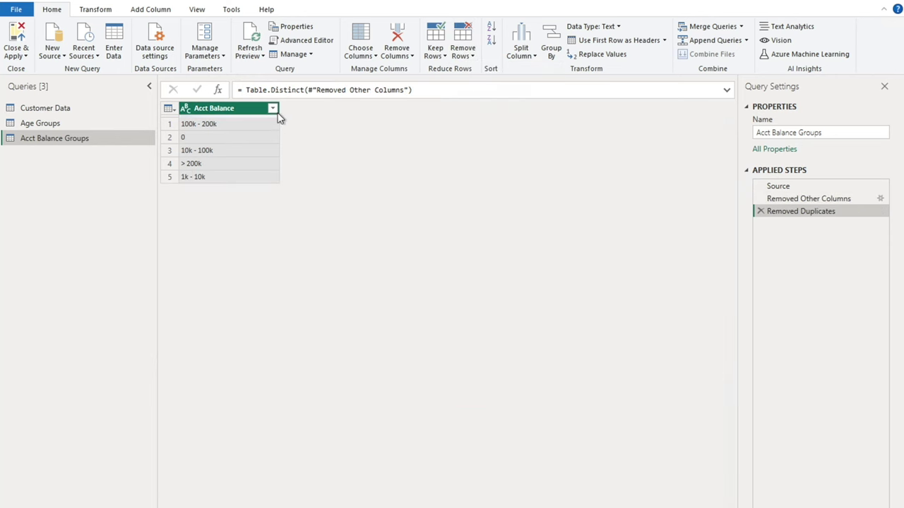
{"action": "left_click", "coordinate": [273, 111]}
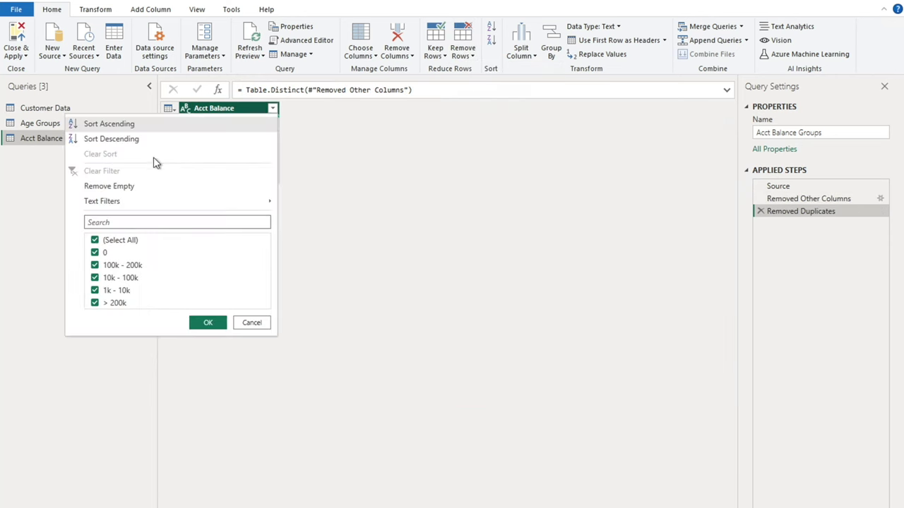
{"action": "left_click", "coordinate": [123, 124]}
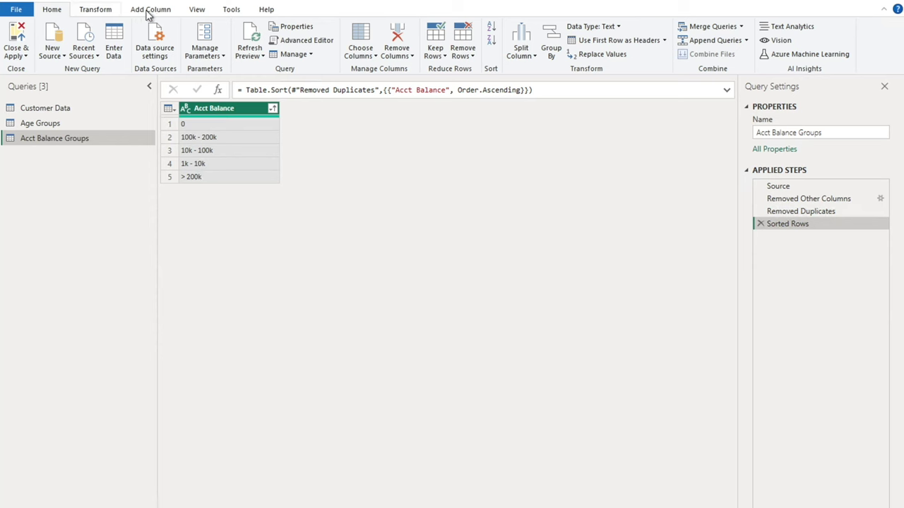
Start a conditional column named Acct Balance ID and base its first clause on the Acct Balance column.
{"action": "left_click", "coordinate": [150, 10]}
{"action": "left_click", "coordinate": [185, 26]}
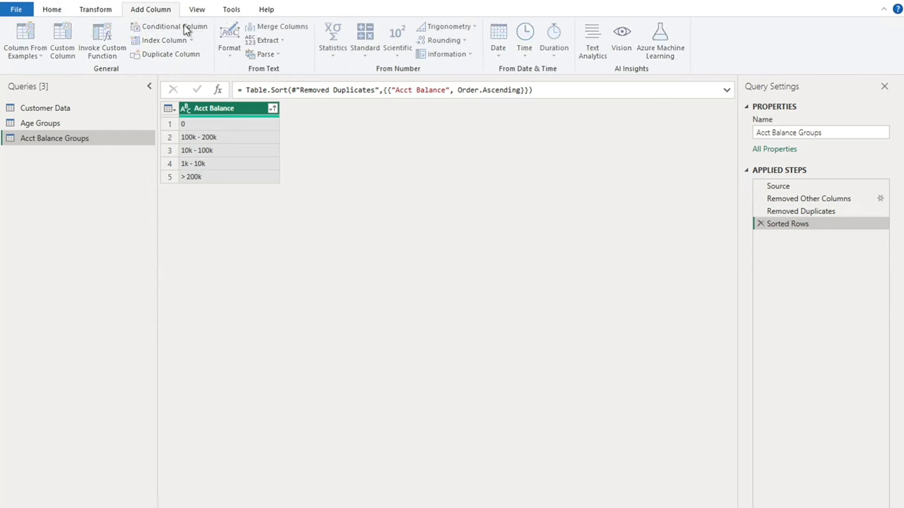
{"action": "left_click", "coordinate": [236, 224]}
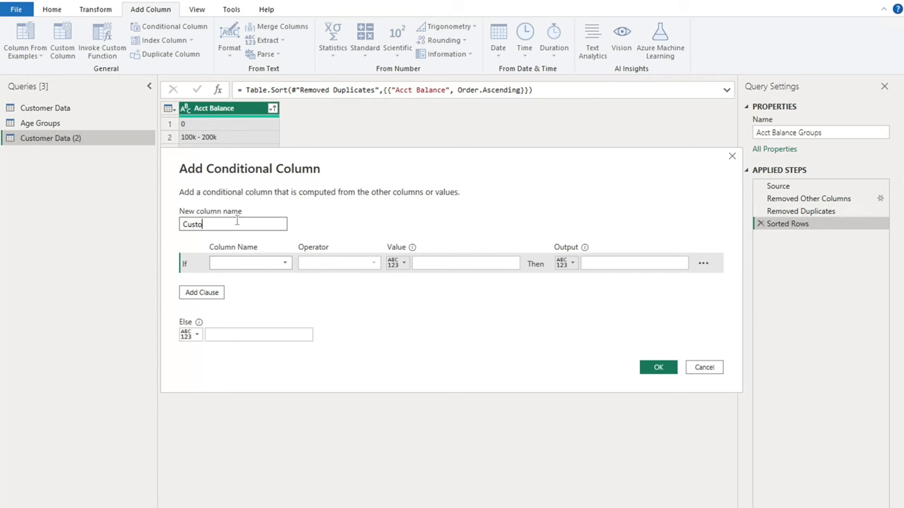
{"action": "key", "text": "BackSpace"}
{"action": "type", "text": "Acct Balance ID"}
{"action": "left_click", "coordinate": [262, 263]}
{"action": "left_click", "coordinate": [242, 277]}
Add five Else If clauses to the Acct Balance ID conditional column.
{"action": "left_click", "coordinate": [204, 295]}
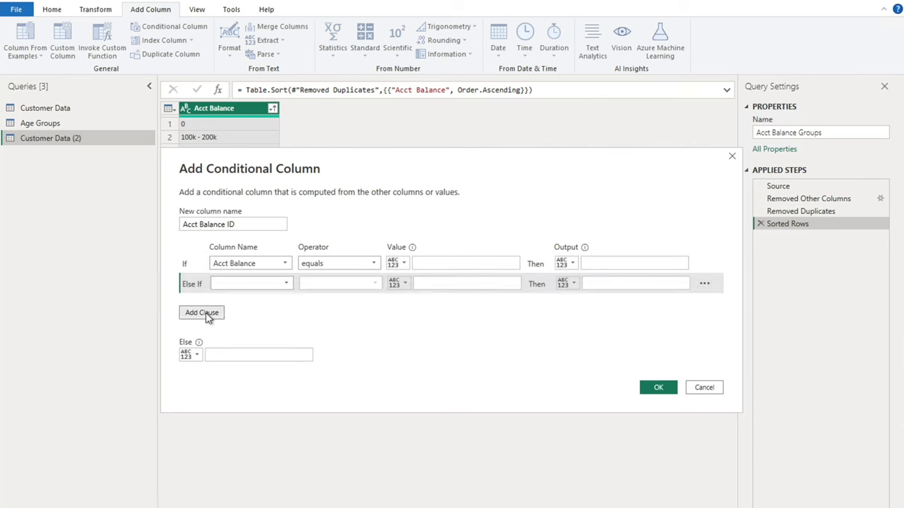
{"action": "left_click", "coordinate": [207, 313]}
{"action": "left_click", "coordinate": [204, 332]}
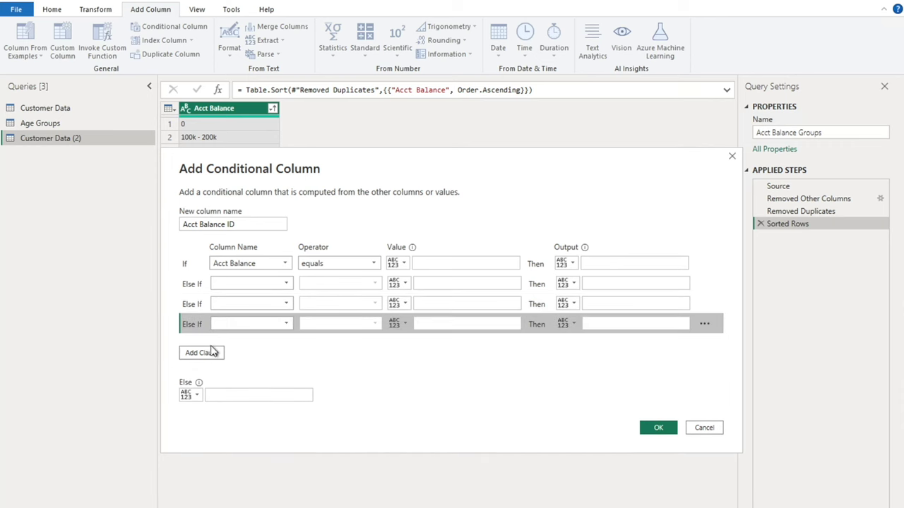
{"action": "left_click", "coordinate": [204, 353]}
{"action": "left_click", "coordinate": [205, 372]}
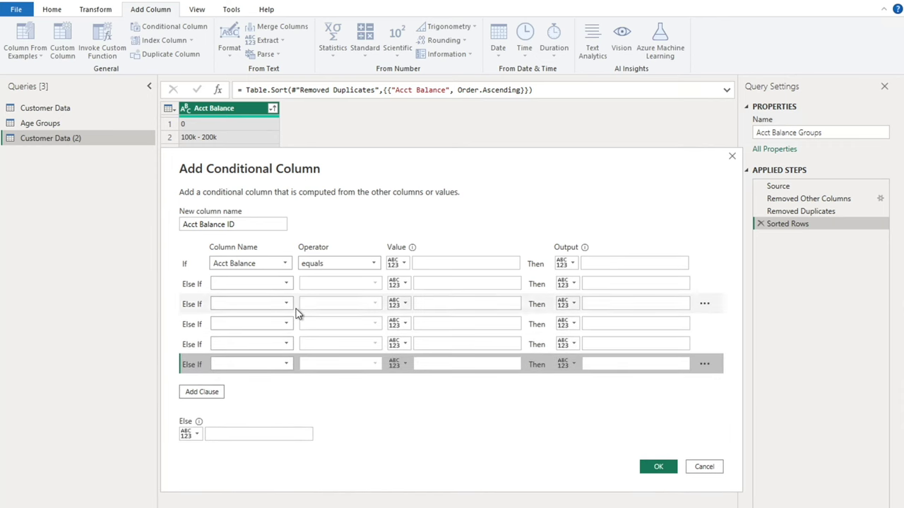
Set all five Else If clauses to test the Acct Balance column with the equals operator.
{"action": "left_click", "coordinate": [264, 280]}
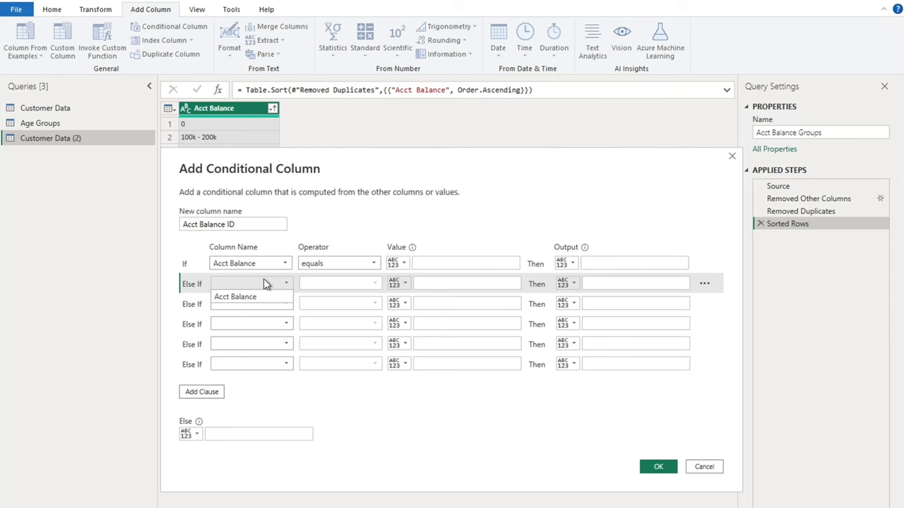
{"action": "left_click", "coordinate": [250, 297]}
{"action": "left_click", "coordinate": [244, 305]}
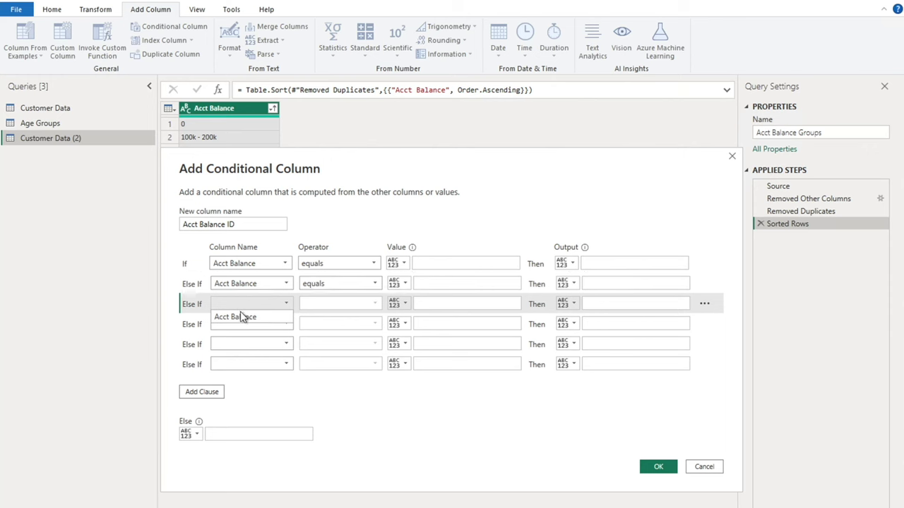
{"action": "left_click", "coordinate": [241, 317]}
{"action": "left_click", "coordinate": [240, 325]}
{"action": "left_click", "coordinate": [240, 339]}
{"action": "left_click", "coordinate": [239, 344]}
{"action": "left_click", "coordinate": [239, 357]}
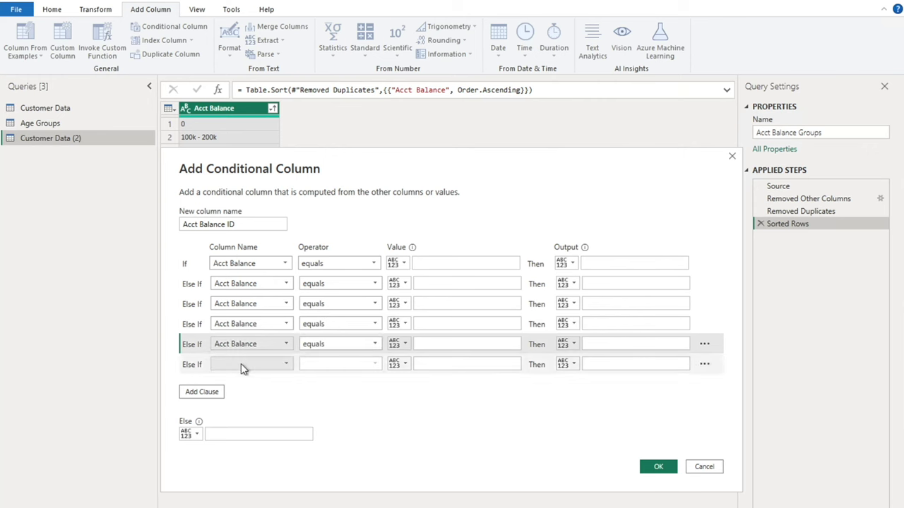
{"action": "left_click", "coordinate": [240, 366]}
{"action": "left_click", "coordinate": [239, 375]}
Fill in the comparison values of the first three clauses as 0, 1 - 1k and 1k - 10k.
{"action": "left_click", "coordinate": [430, 264]}
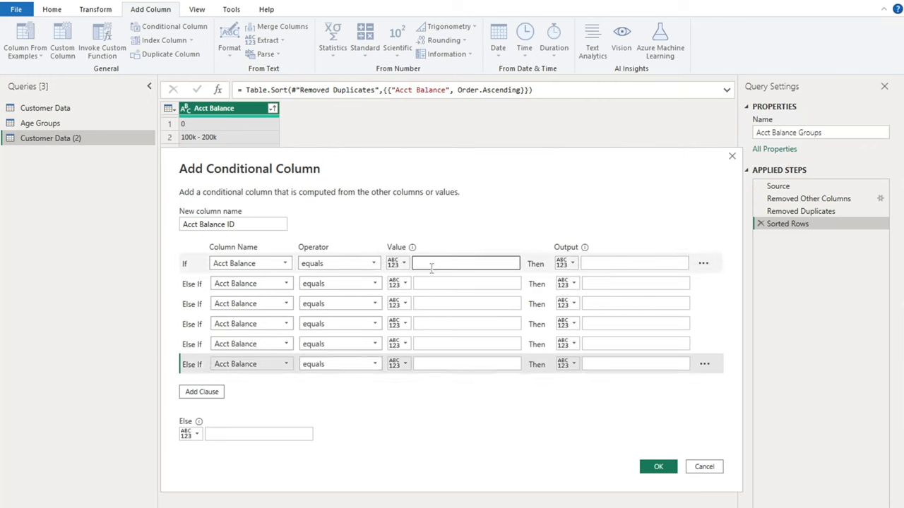
{"action": "left_click", "coordinate": [437, 283]}
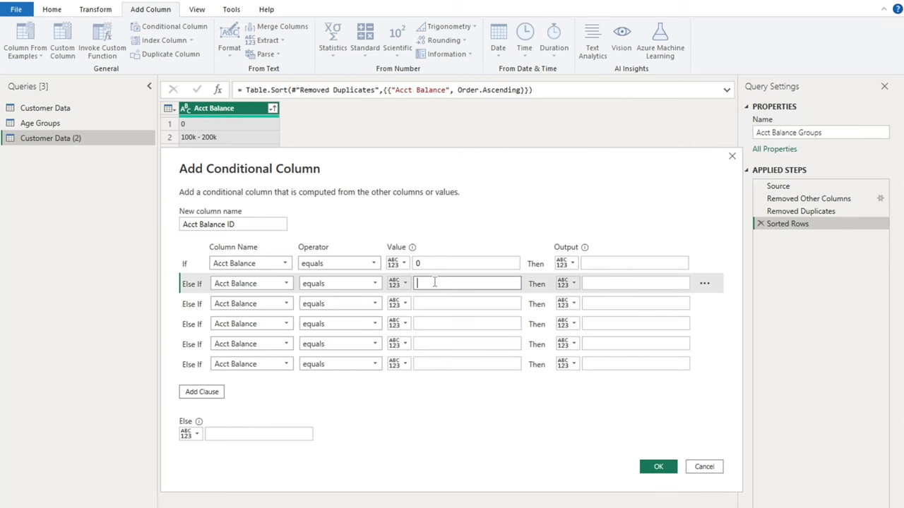
{"action": "type", "text": "1 - 1k"}
{"action": "left_click", "coordinate": [430, 303]}
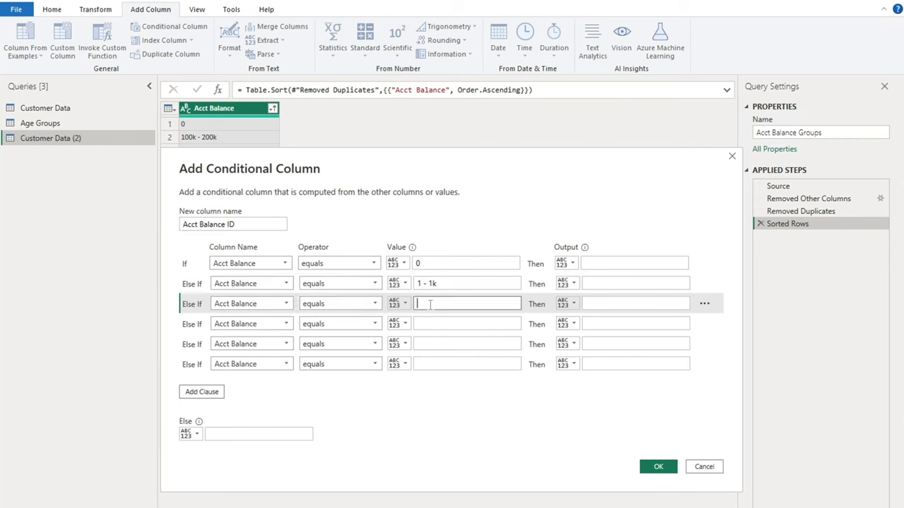
{"action": "type", "text": "1k - 10k"}
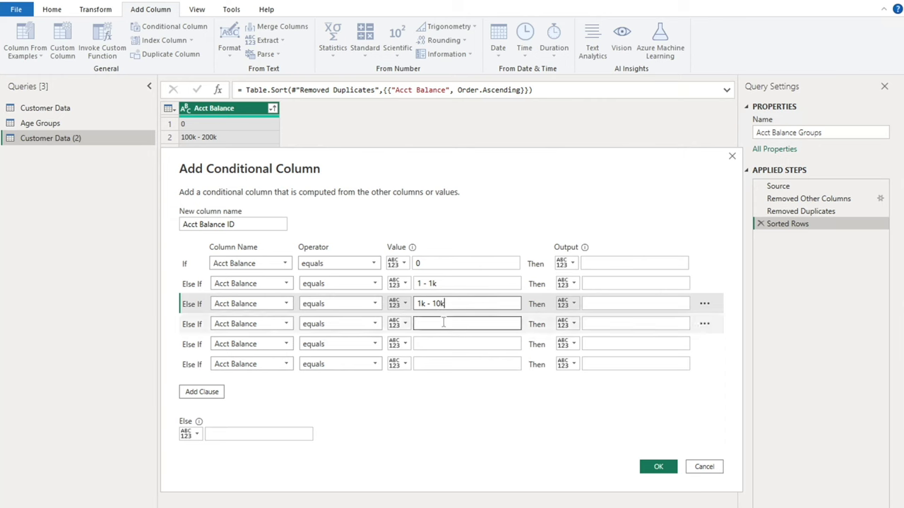
Enter the comparison values 10k - 100k, 100k - 200k and > 200k in the last three Acct Balance clauses.
{"action": "left_click", "coordinate": [444, 322]}
{"action": "type", "text": "10k"}
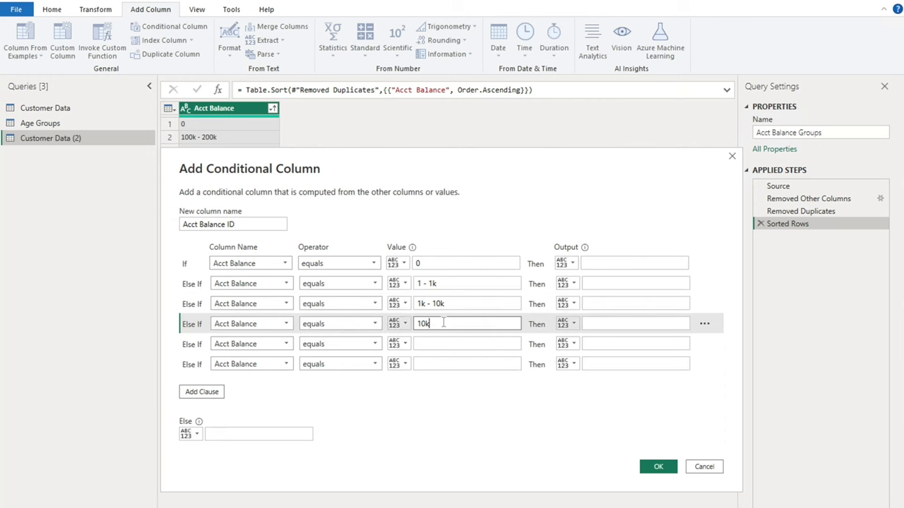
{"action": "type", "text": " - 100k"}
{"action": "left_click", "coordinate": [442, 344]}
{"action": "type", "text": "100k"}
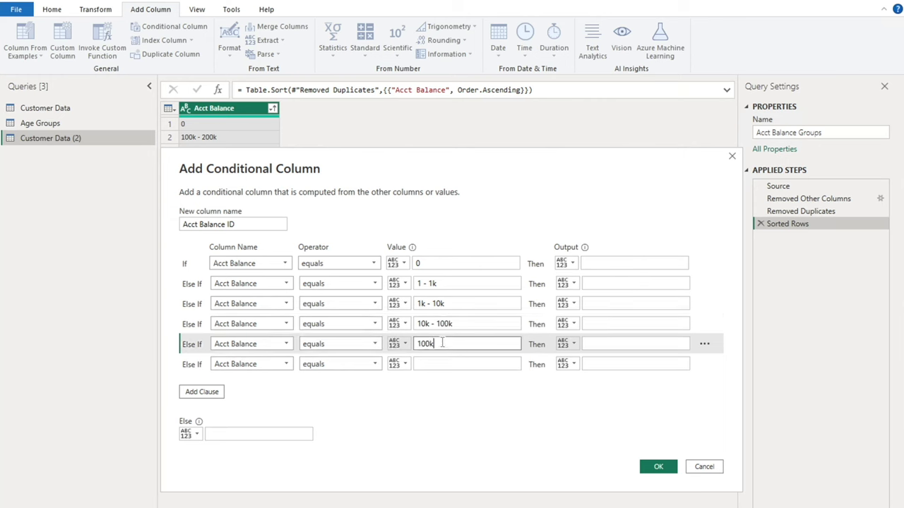
{"action": "type", "text": " - 100k"}
{"action": "left_click", "coordinate": [452, 364]}
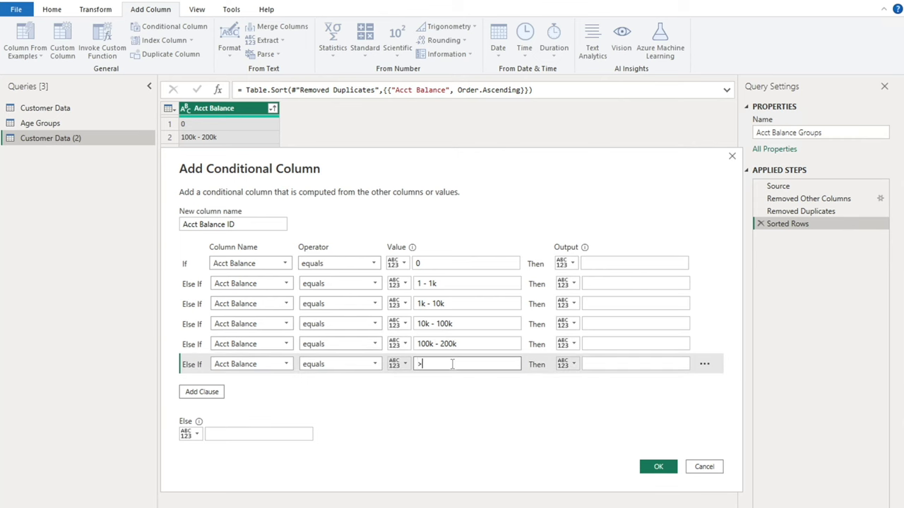
{"action": "type", "text": "> 200k"}
Assign outputs 1 through 6 to the six Acct Balance clauses in order and create the Acct Balance ID column.
{"action": "left_click", "coordinate": [605, 263]}
{"action": "type", "text": "1"}
{"action": "left_click", "coordinate": [603, 233]}
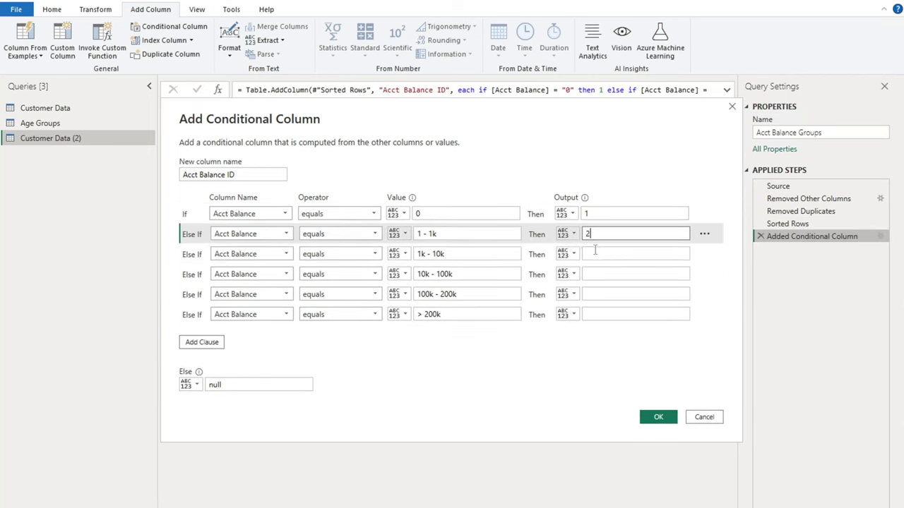
{"action": "type", "text": "2"}
{"action": "left_click", "coordinate": [600, 253]}
{"action": "type", "text": "3"}
{"action": "left_click", "coordinate": [594, 273]}
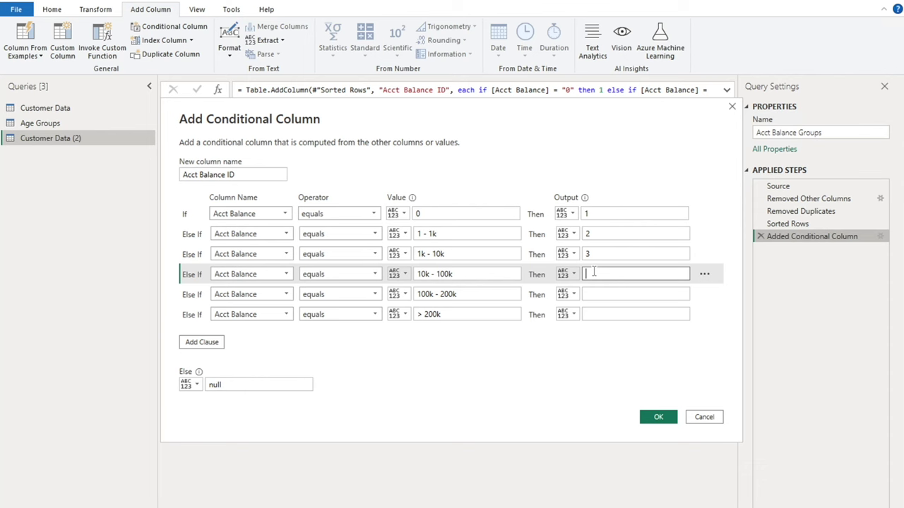
{"action": "type", "text": "4"}
{"action": "left_click", "coordinate": [595, 292]}
{"action": "type", "text": "5"}
{"action": "left_click", "coordinate": [596, 314]}
{"action": "type", "text": "6"}
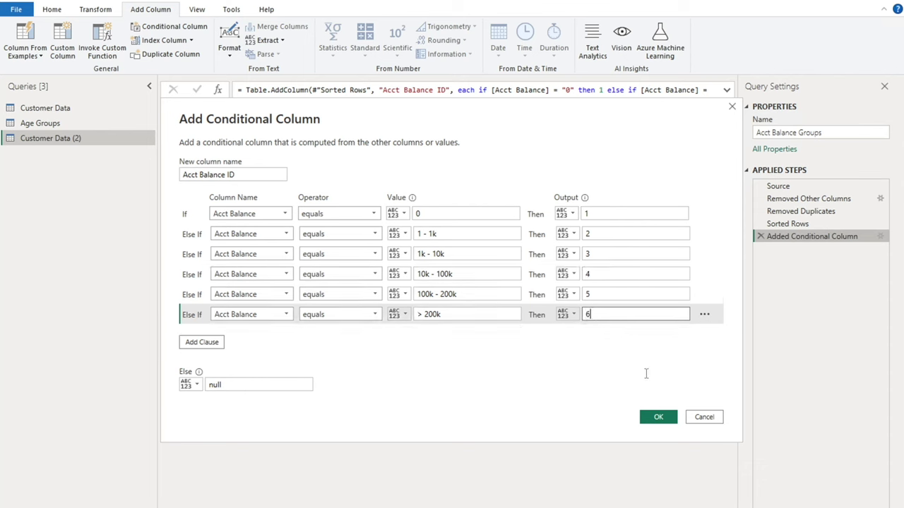
{"action": "left_click", "coordinate": [658, 417]}
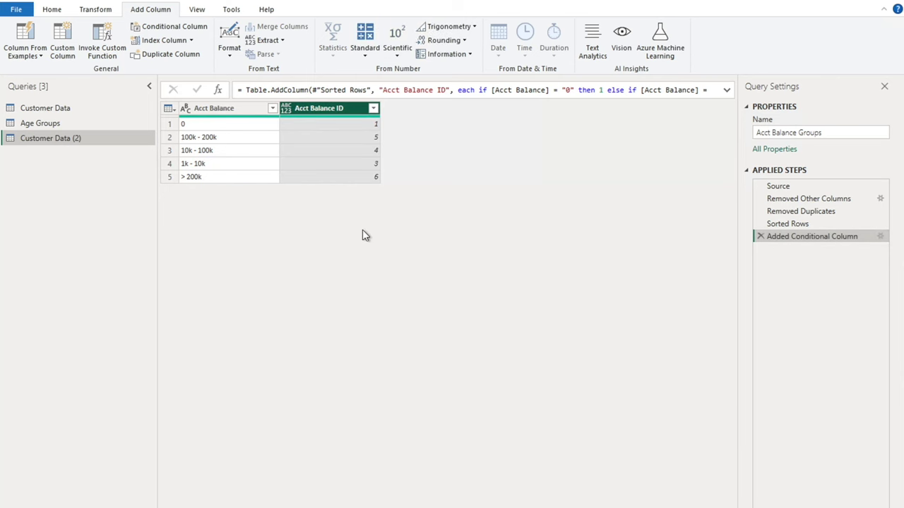
Move the Acct Balance ID column before Acct Balance and sort the table by it in ascending order.
{"action": "left_click_drag", "start_coordinate": [332, 113], "coordinate": [236, 112]}
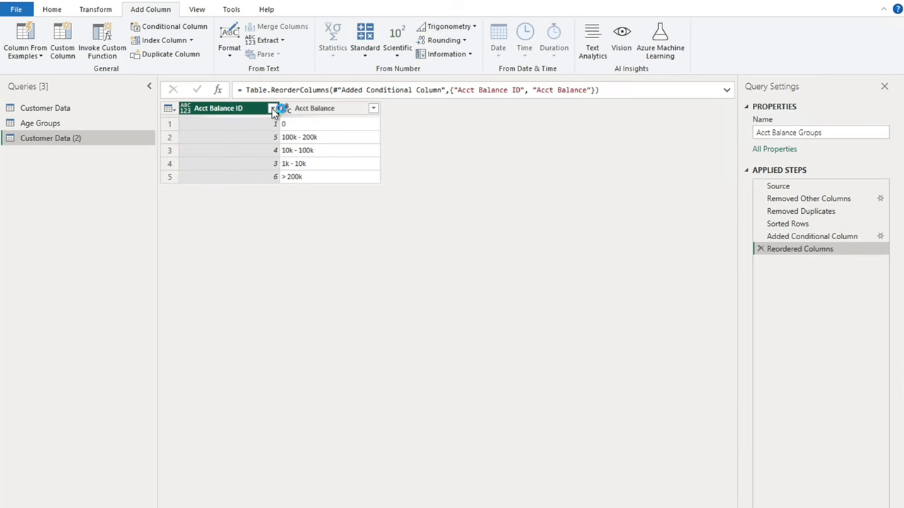
{"action": "left_click", "coordinate": [273, 108]}
{"action": "left_click", "coordinate": [109, 124]}
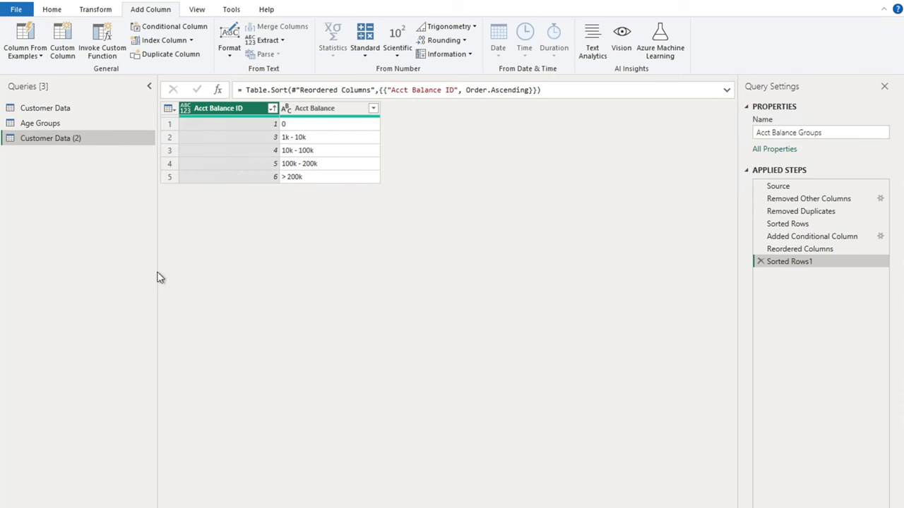
Apply the name Acct Balance Groups to the Customer Data (2) query.
{"action": "left_click", "coordinate": [831, 133]}
{"action": "key", "text": "Return"}
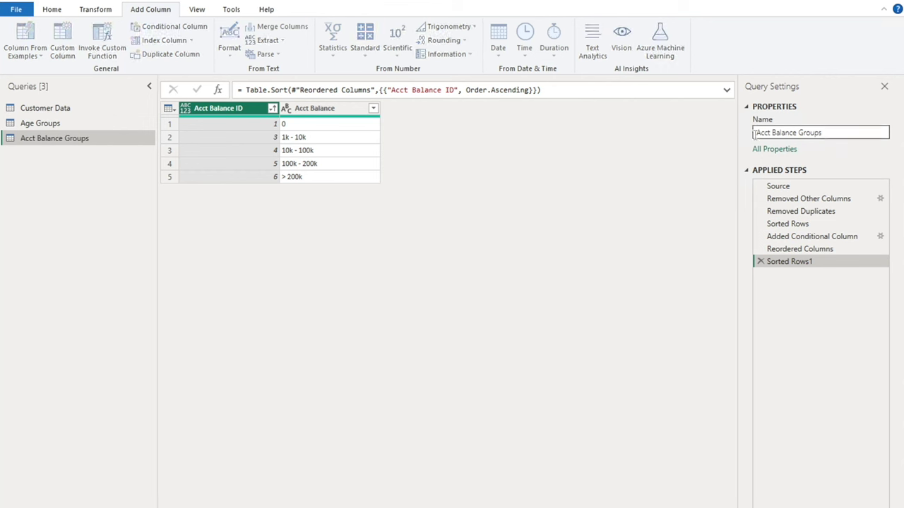
Create a new query that references the Customer Data query.
{"action": "left_click", "coordinate": [53, 110]}
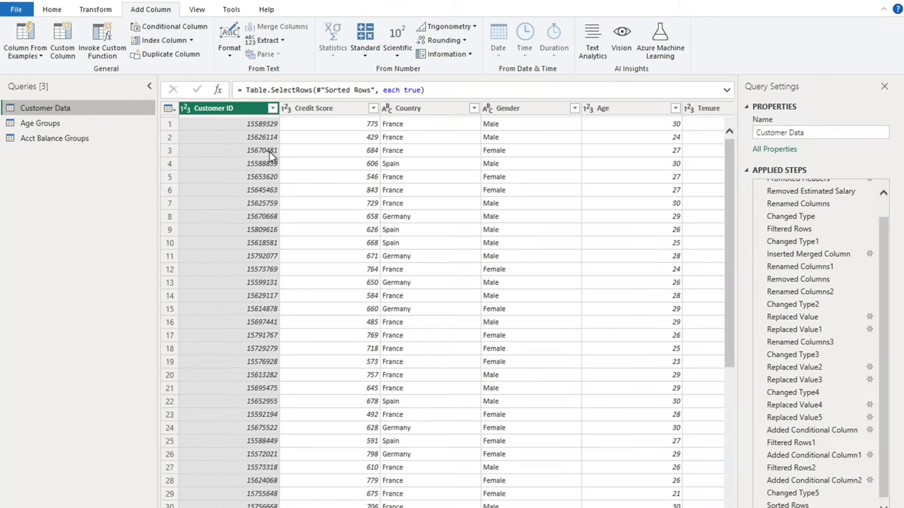
{"action": "scroll", "coordinate": [586, 281], "scroll_direction": "right", "scroll_amount": 10}
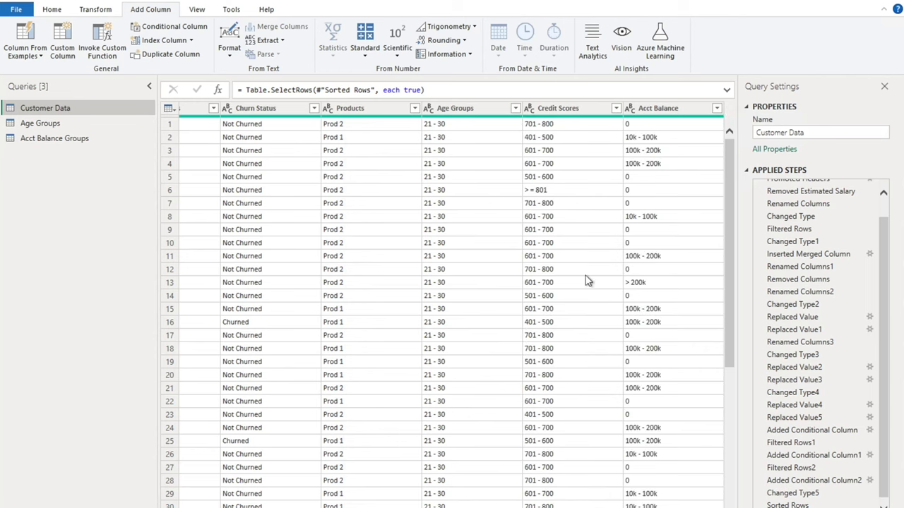
{"action": "left_click", "coordinate": [547, 107]}
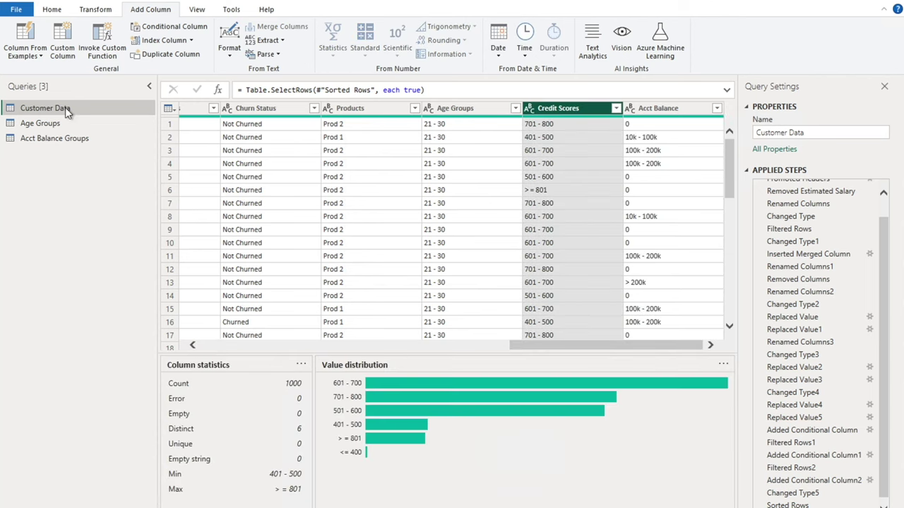
{"action": "right_click", "coordinate": [67, 110]}
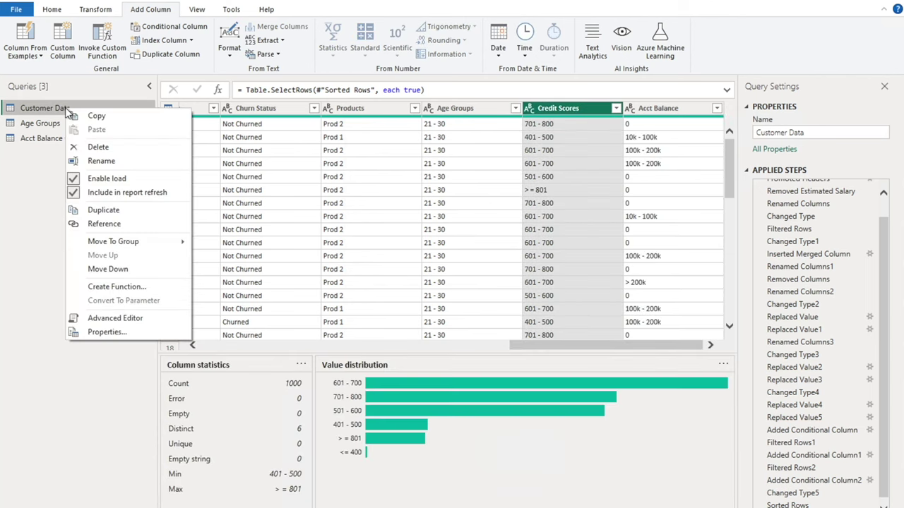
{"action": "left_click", "coordinate": [104, 224]}
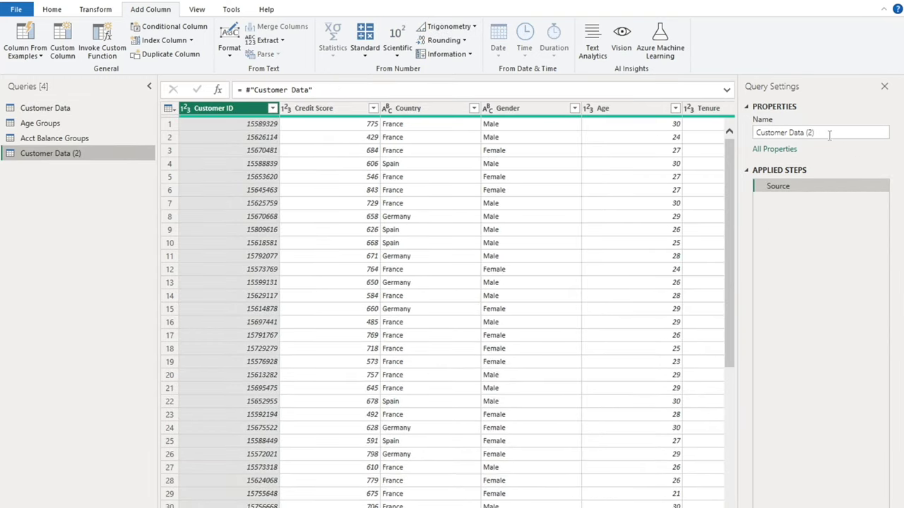
Rename the new referenced query as Credit Score Groups.
{"action": "left_click", "coordinate": [829, 136]}
{"action": "key", "text": "ctrl+a"}
{"action": "type", "text": "C"}
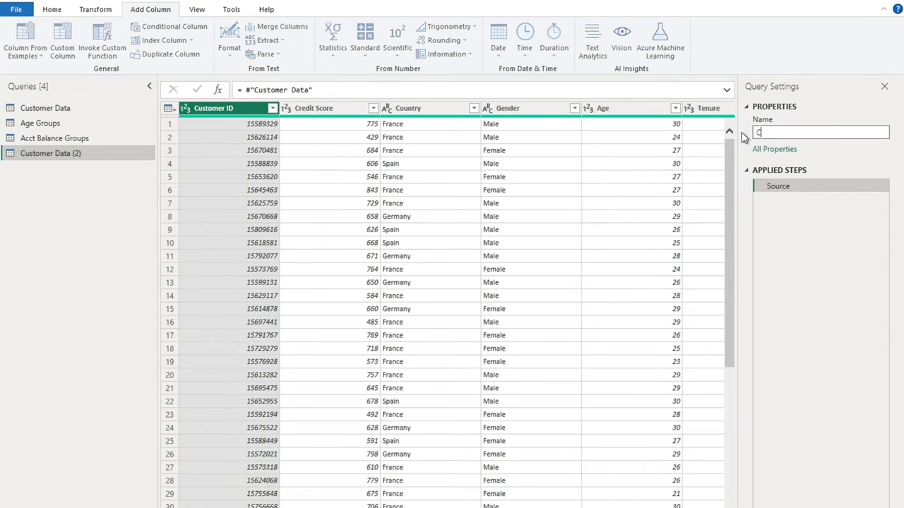
{"action": "type", "text": "redit Score Groups"}
{"action": "key", "text": "Return"}
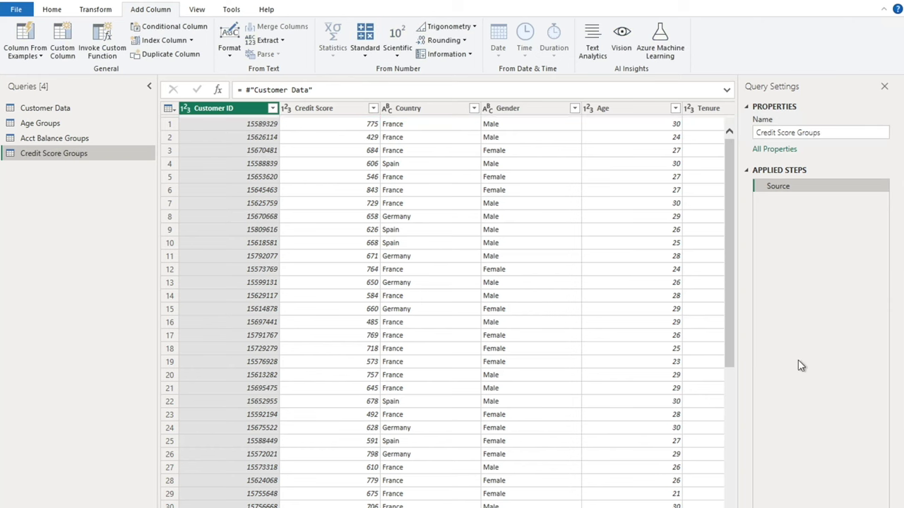
Remove all columns except Credit Scores from the Credit Score Groups query.
{"action": "scroll", "coordinate": [445, 283], "scroll_direction": "down", "scroll_amount": 2}
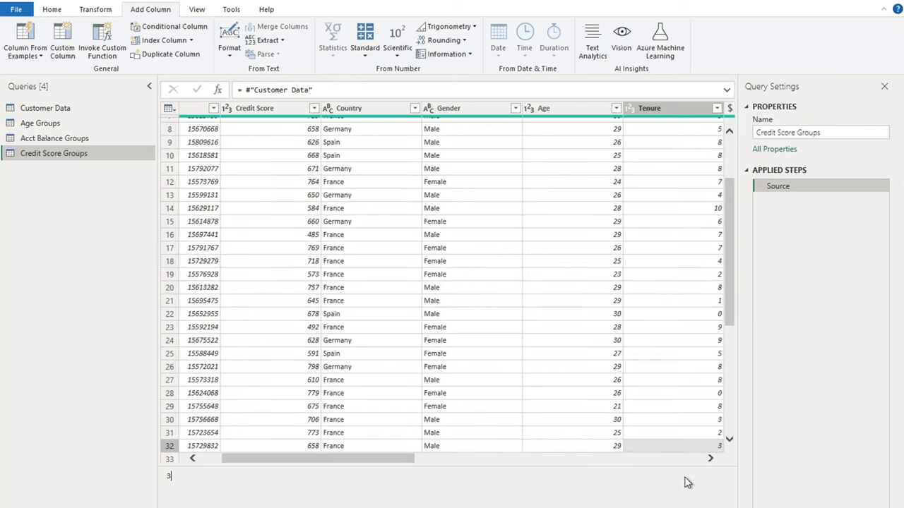
{"action": "left_click", "coordinate": [701, 460]}
{"action": "left_click", "coordinate": [703, 460]}
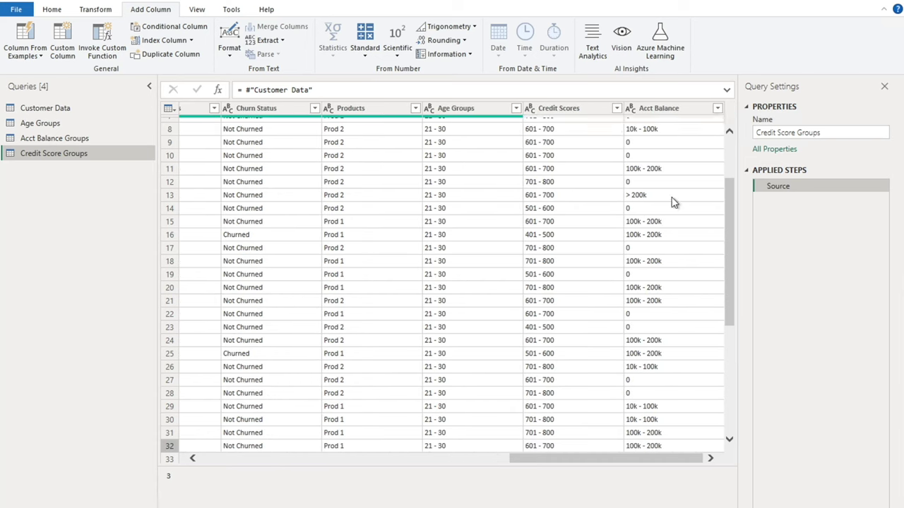
{"action": "left_click", "coordinate": [562, 111]}
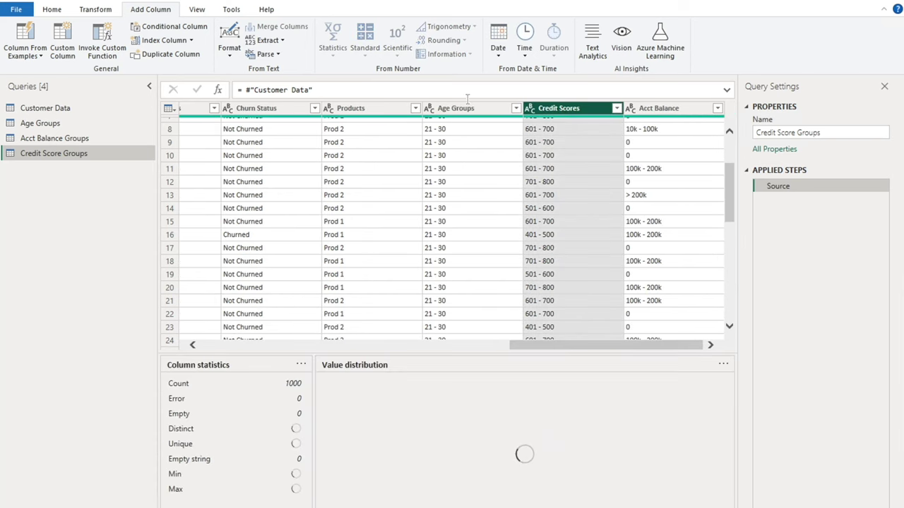
{"action": "right_click", "coordinate": [543, 111]}
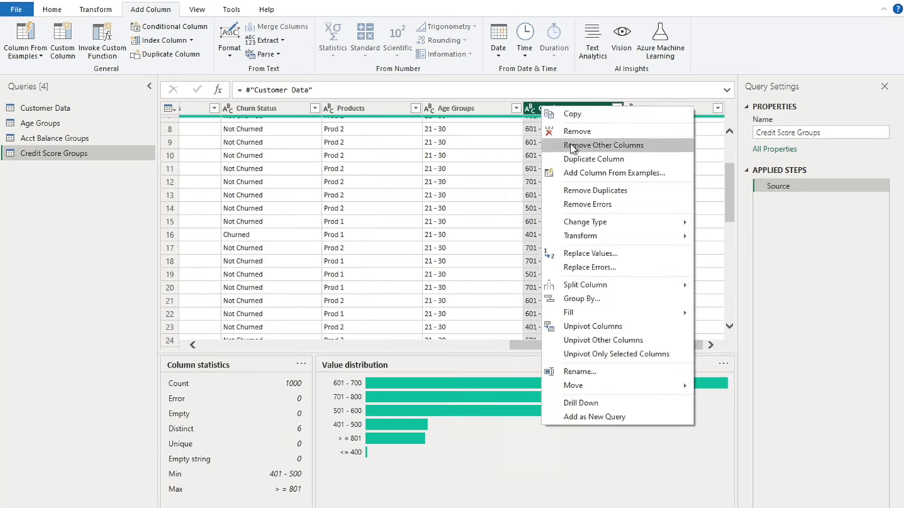
{"action": "left_click", "coordinate": [574, 145]}
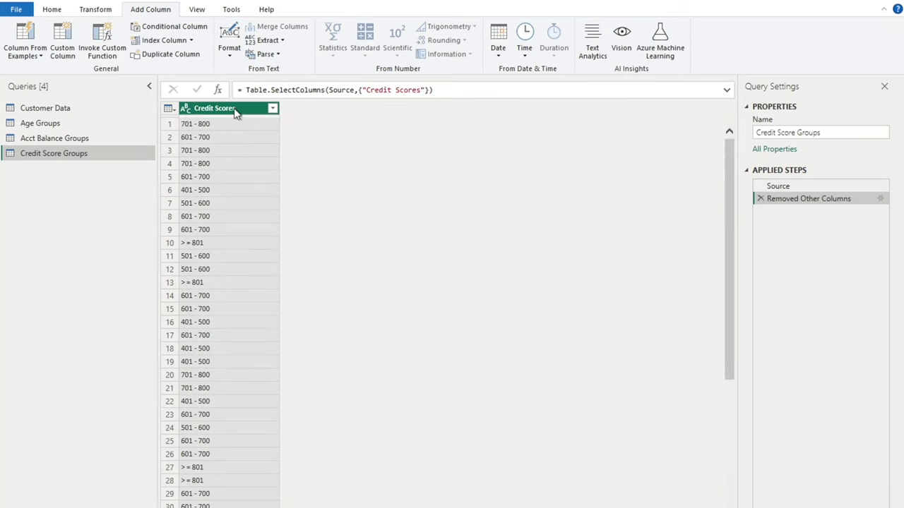
Remove the duplicate rows from the Credit Scores column and sort it in ascending order.
{"action": "left_click", "coordinate": [59, 10]}
{"action": "left_click", "coordinate": [462, 50]}
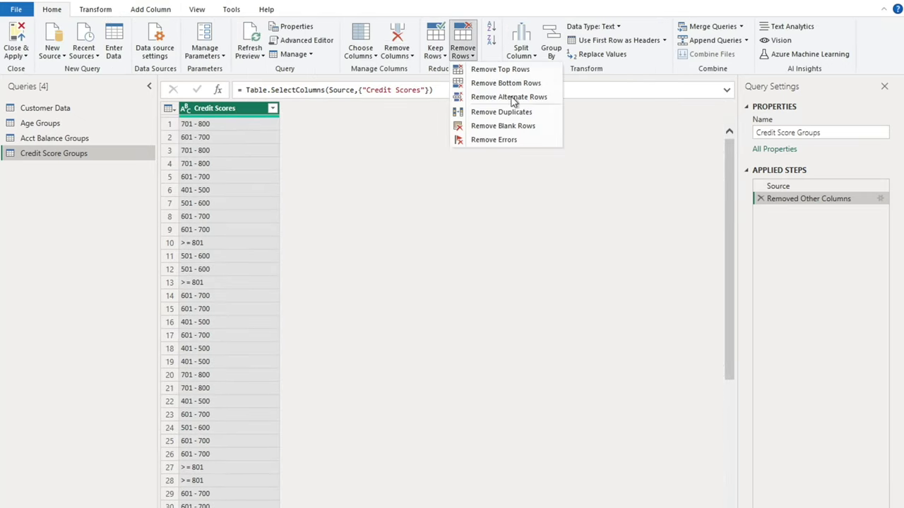
{"action": "left_click", "coordinate": [506, 114]}
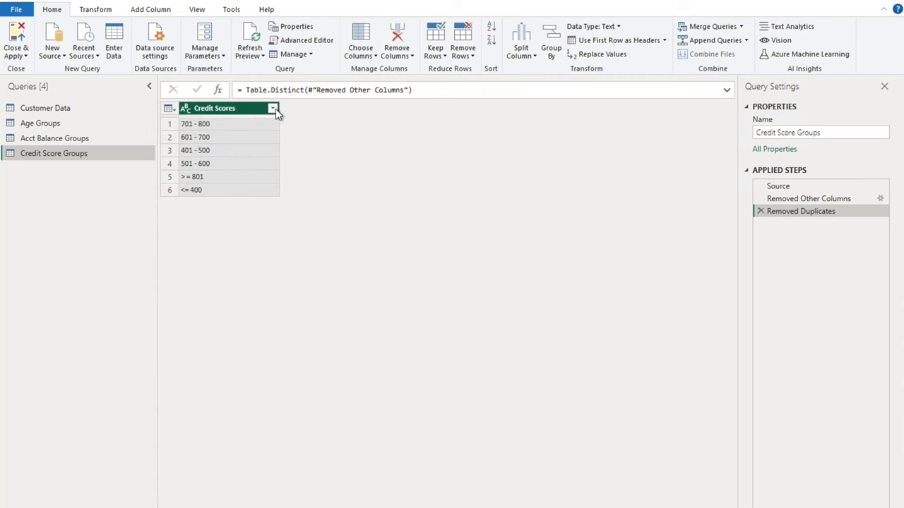
{"action": "left_click", "coordinate": [273, 109]}
{"action": "left_click", "coordinate": [122, 125]}
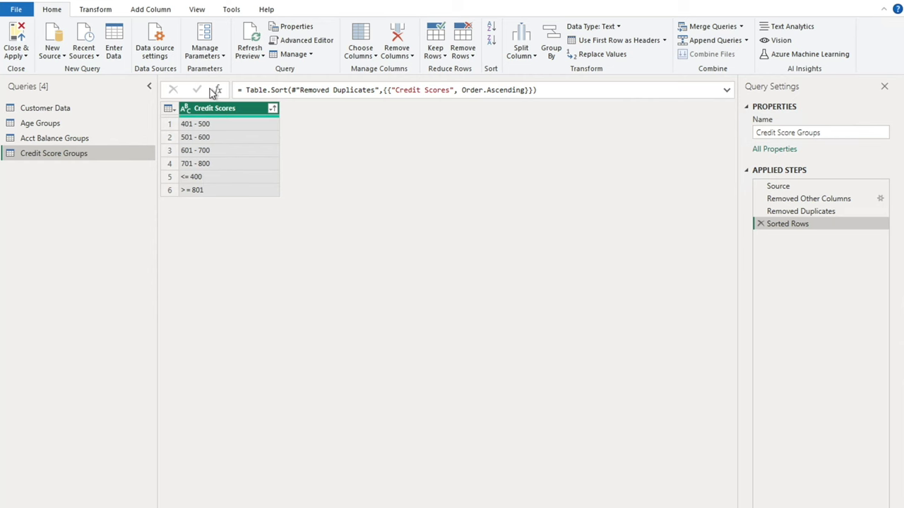
Start a conditional column named Credit Scores ID whose first condition tests the Credit Scores column.
{"action": "left_click", "coordinate": [151, 11]}
{"action": "left_click", "coordinate": [194, 27]}
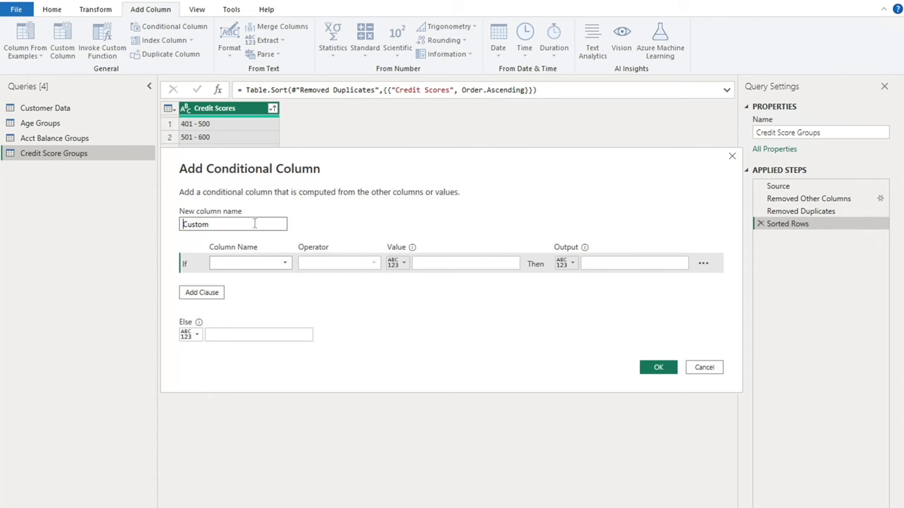
{"action": "left_click", "coordinate": [242, 228]}
{"action": "key", "text": "BackSpace"}
{"action": "key", "text": "BackSpace"}
{"action": "key", "text": "BackSpace"}
{"action": "type", "text": "re"}
{"action": "left_click", "coordinate": [257, 264]}
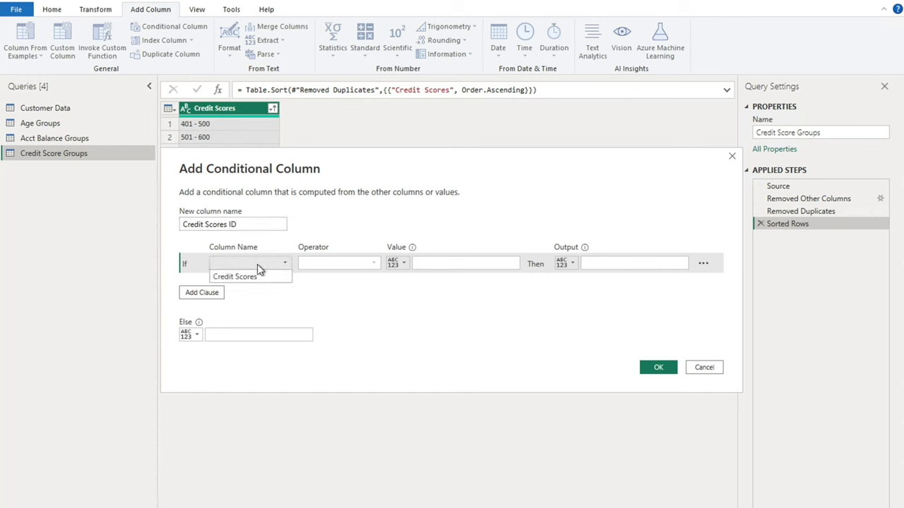
{"action": "left_click", "coordinate": [251, 276]}
Add five Else If clauses to the Credit Scores ID conditional column.
{"action": "left_click", "coordinate": [202, 293]}
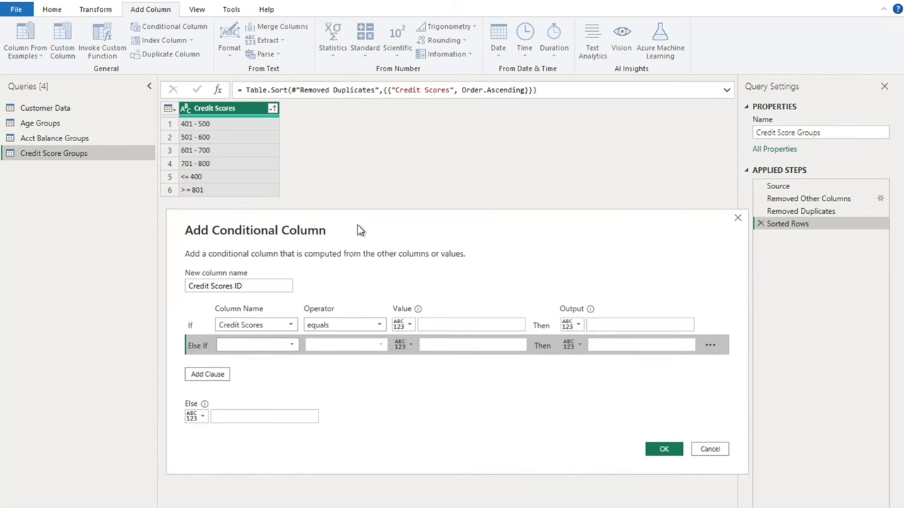
{"action": "left_click", "coordinate": [218, 377]}
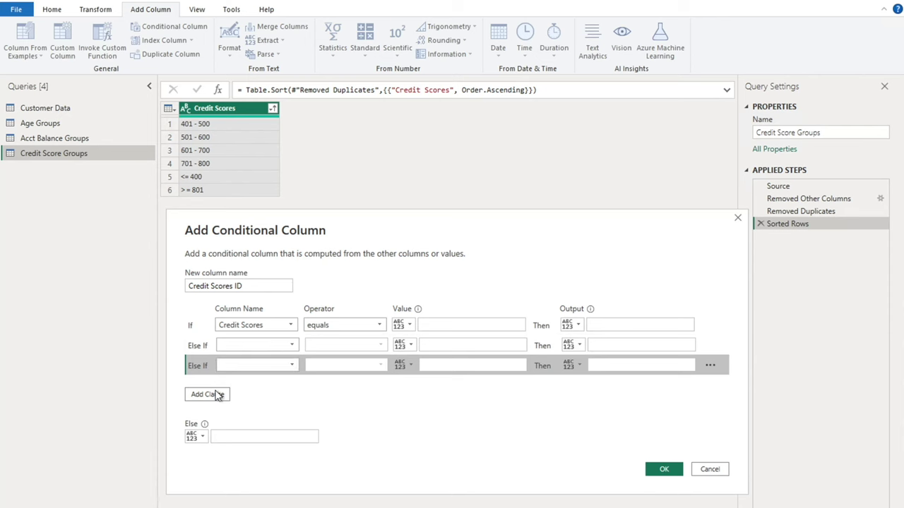
{"action": "left_click", "coordinate": [218, 394]}
{"action": "left_click", "coordinate": [212, 415]}
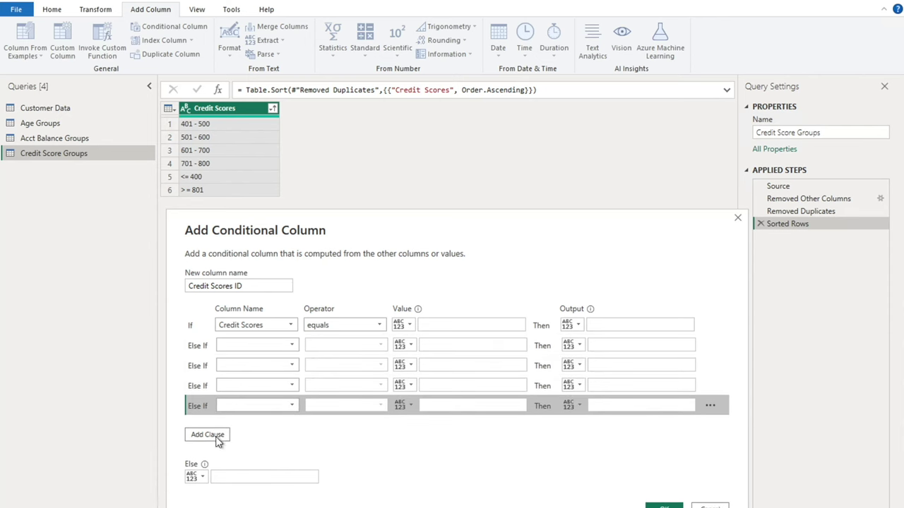
{"action": "left_click", "coordinate": [210, 433]}
Set Credit Scores as the tested column in all five Else If clauses.
{"action": "left_click", "coordinate": [255, 346]}
{"action": "left_click", "coordinate": [246, 359]}
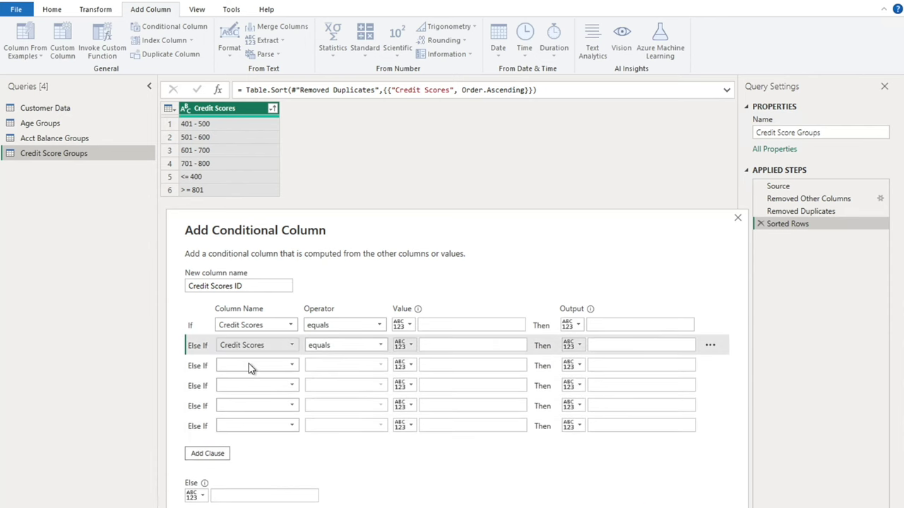
{"action": "left_click", "coordinate": [250, 367]}
{"action": "left_click", "coordinate": [246, 379]}
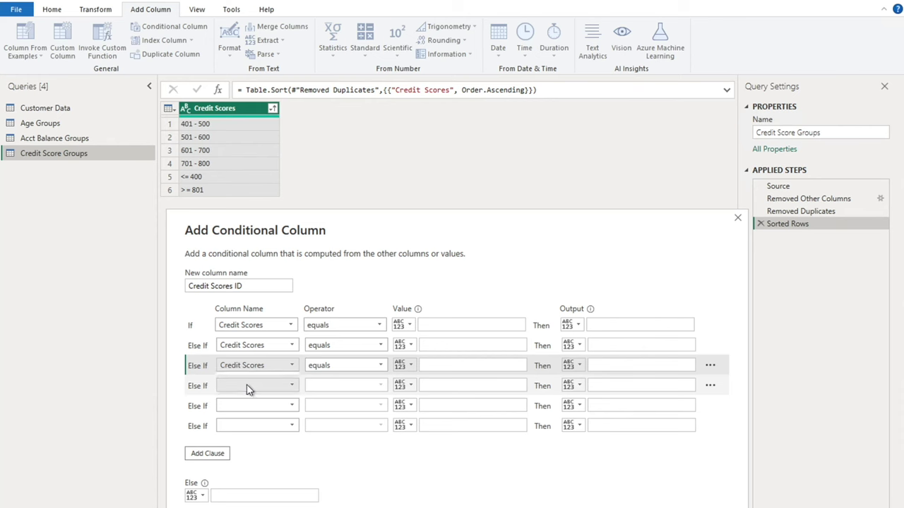
{"action": "left_click", "coordinate": [247, 384]}
{"action": "left_click", "coordinate": [247, 398]}
{"action": "left_click", "coordinate": [247, 408]}
{"action": "left_click", "coordinate": [247, 418]}
{"action": "left_click", "coordinate": [246, 427]}
{"action": "left_click", "coordinate": [246, 439]}
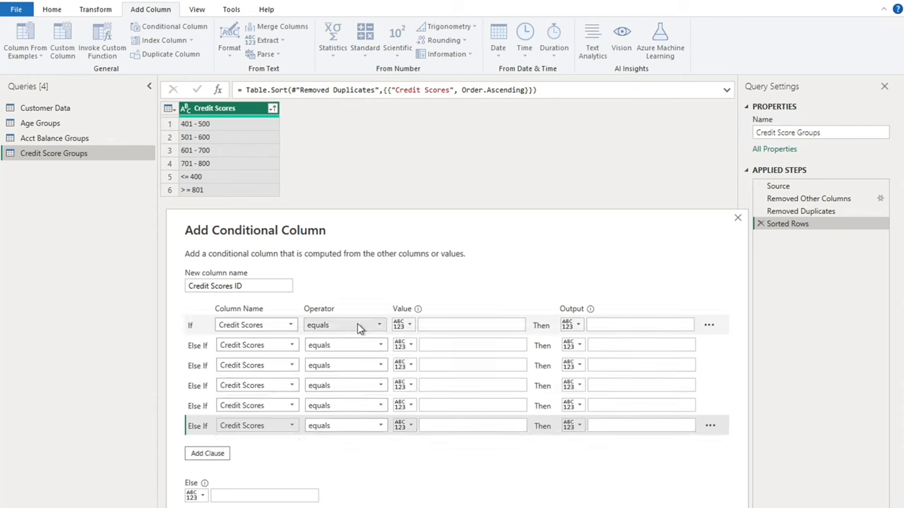
Set the first condition's comparison value to <= 400.
{"action": "left_click", "coordinate": [443, 323]}
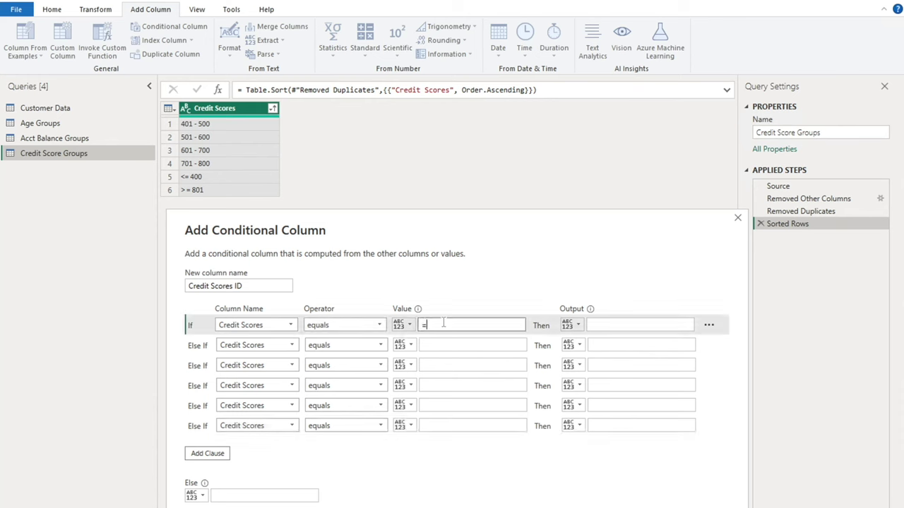
{"action": "type", "text": "= 400"}
{"action": "key", "text": "Home"}
{"action": "type", "text": "<"}
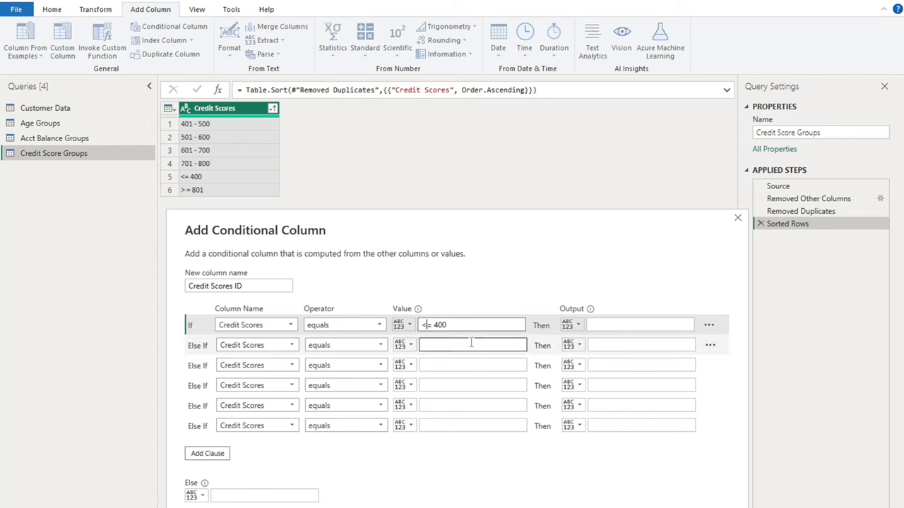
Set the five Else If comparison values to 401 - 500, 501 - 600, 601 - 700, 701 - 800 and >= 801.
{"action": "left_click", "coordinate": [471, 345]}
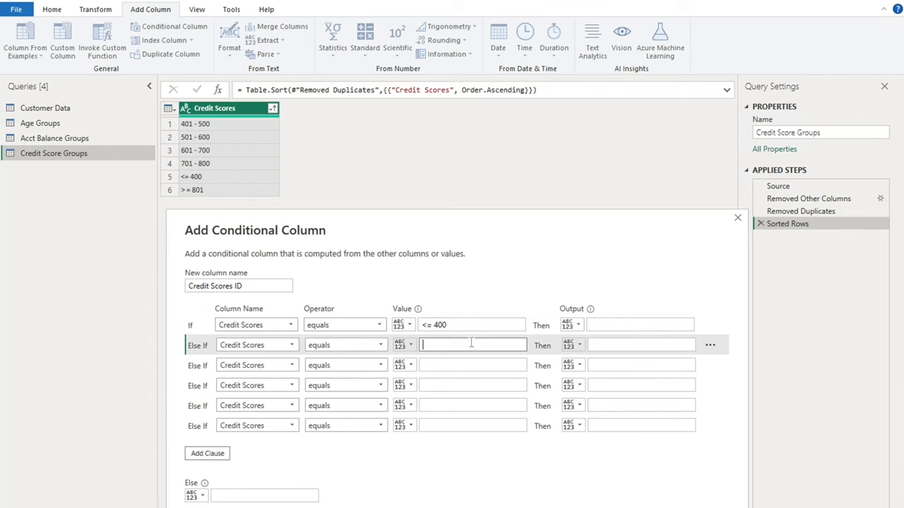
{"action": "type", "text": "401 - 500"}
{"action": "left_click", "coordinate": [459, 360]}
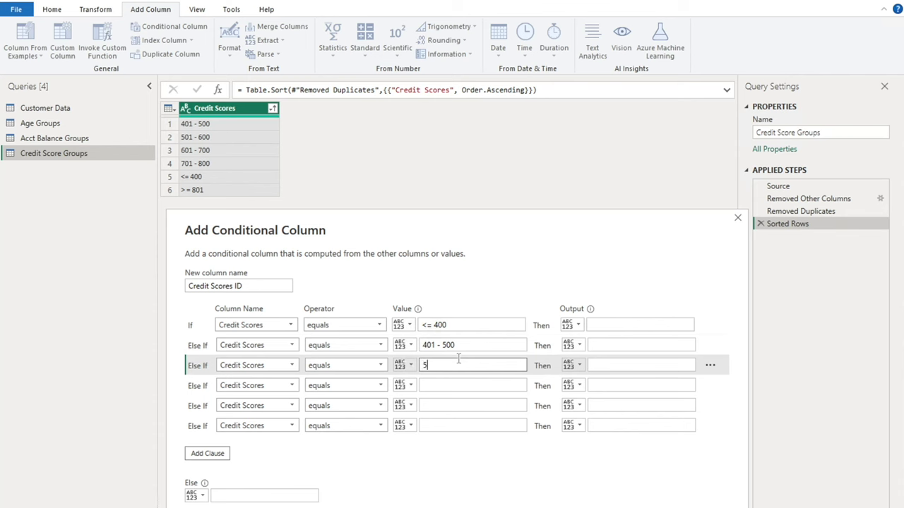
{"action": "type", "text": "501 - 600"}
{"action": "left_click", "coordinate": [468, 385]}
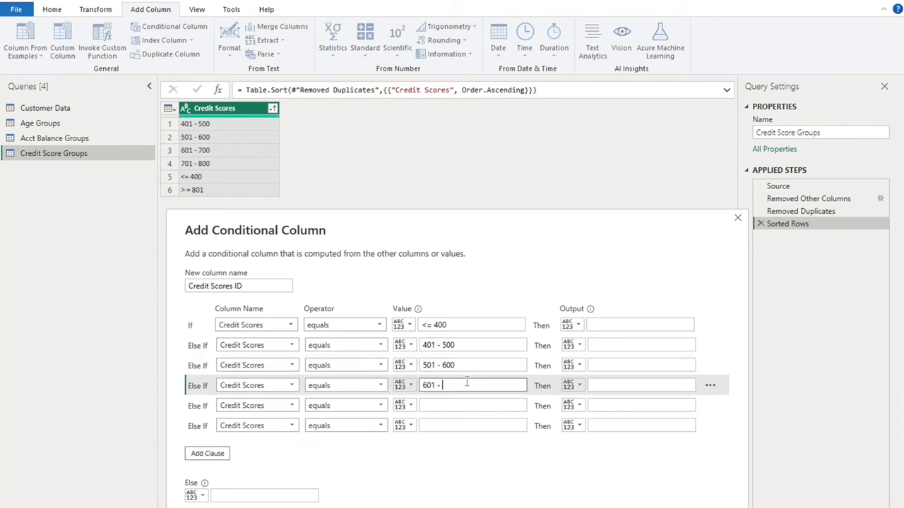
{"action": "type", "text": "601 - 700"}
{"action": "left_click", "coordinate": [458, 404]}
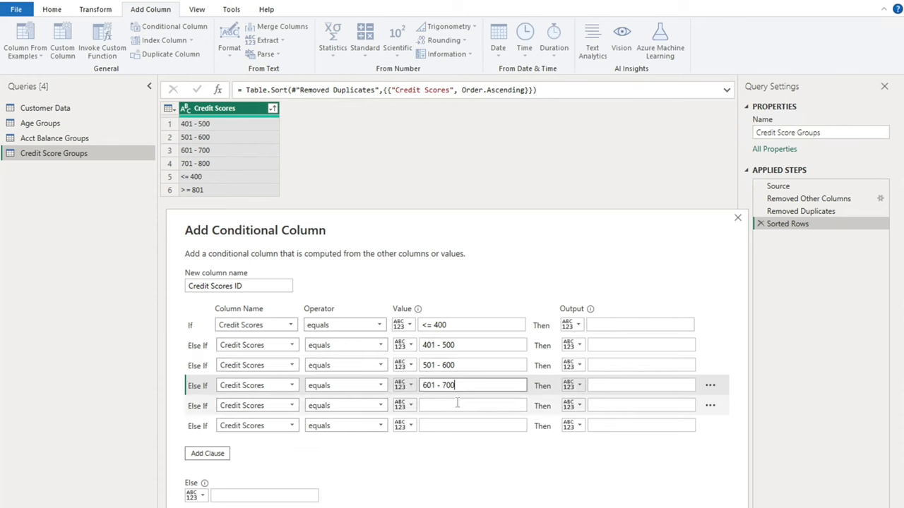
{"action": "type", "text": "701"}
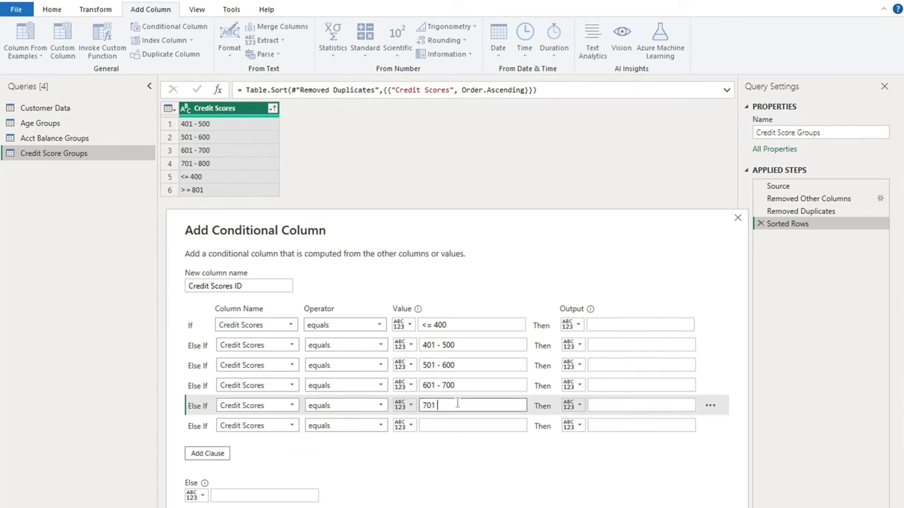
{"action": "type", "text": " - 800"}
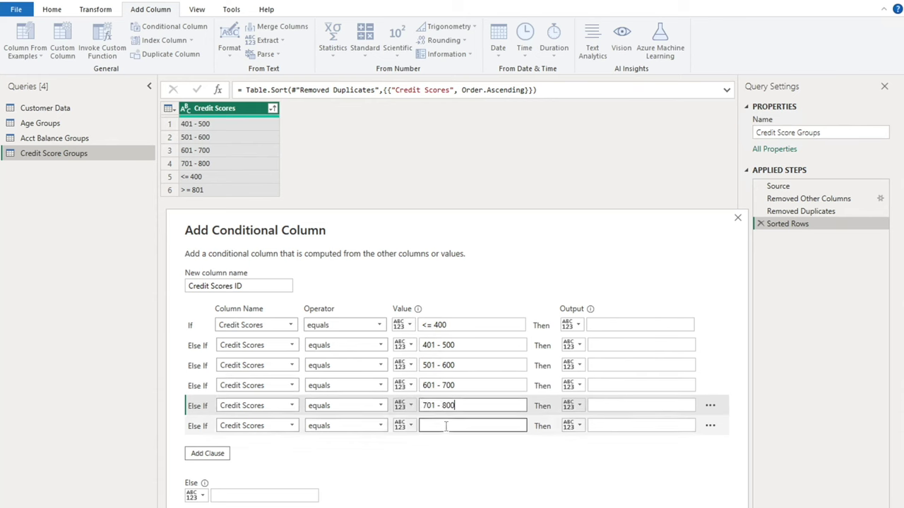
{"action": "left_click", "coordinate": [445, 426]}
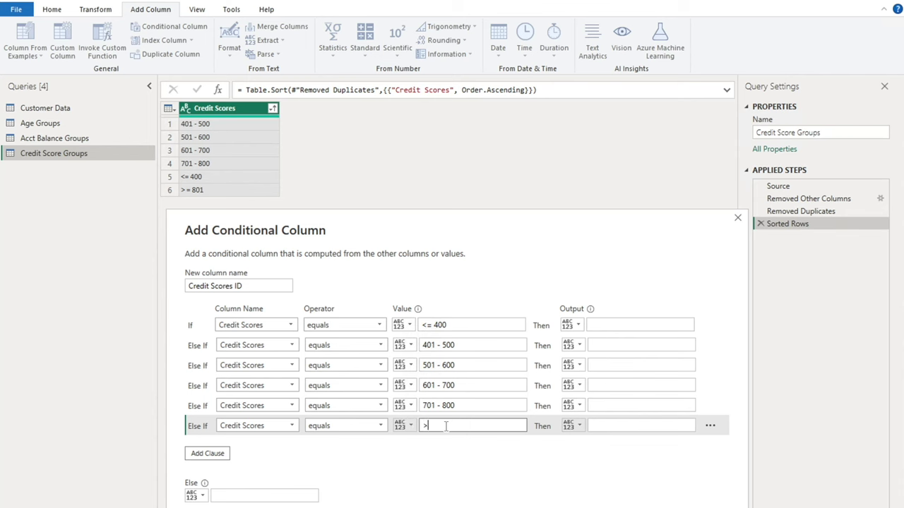
{"action": "type", "text": ">= 801"}
Assign outputs 1 through 6 to the six conditions in order and create the Credit Scores ID column.
{"action": "left_click", "coordinate": [606, 324]}
{"action": "type", "text": "1"}
{"action": "left_click", "coordinate": [602, 345]}
{"action": "type", "text": "2"}
{"action": "left_click", "coordinate": [603, 366]}
{"action": "type", "text": "3"}
{"action": "left_click", "coordinate": [603, 385]}
{"action": "type", "text": "4"}
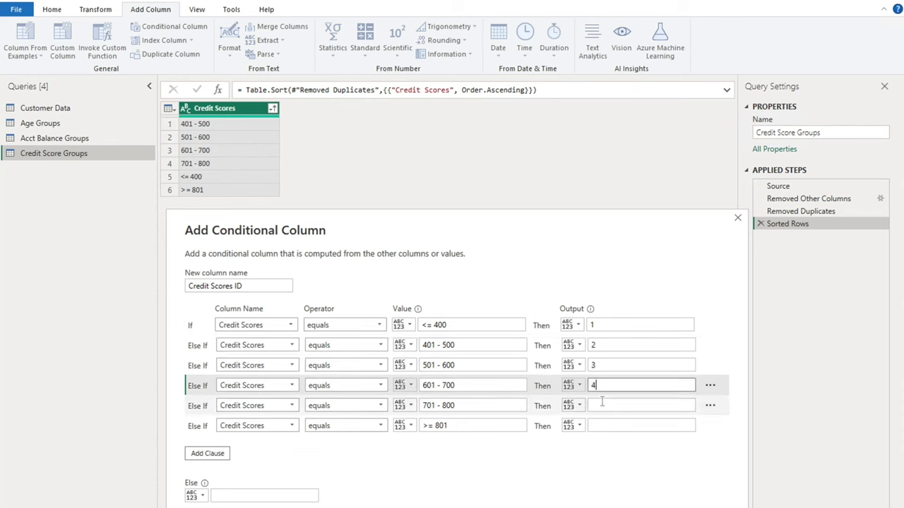
{"action": "left_click", "coordinate": [602, 406]}
{"action": "type", "text": "5"}
{"action": "left_click", "coordinate": [605, 421]}
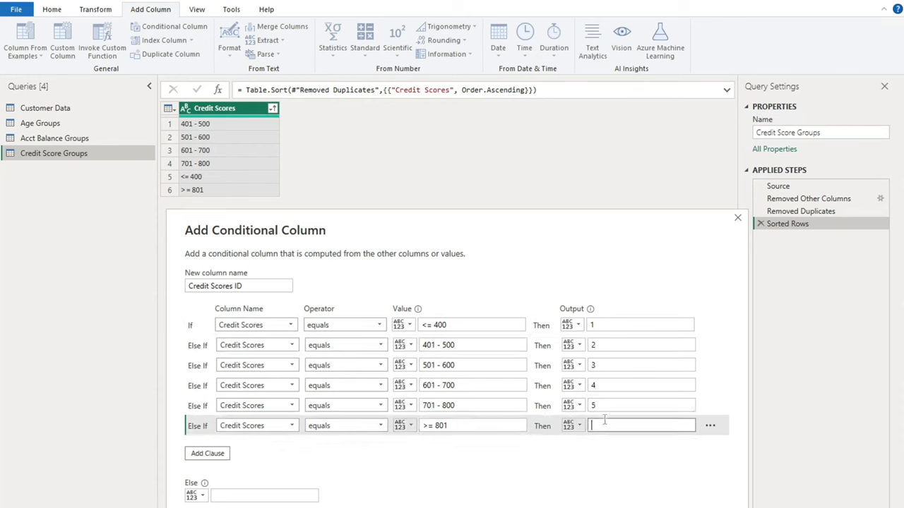
{"action": "type", "text": "6"}
{"action": "key", "text": "Return"}
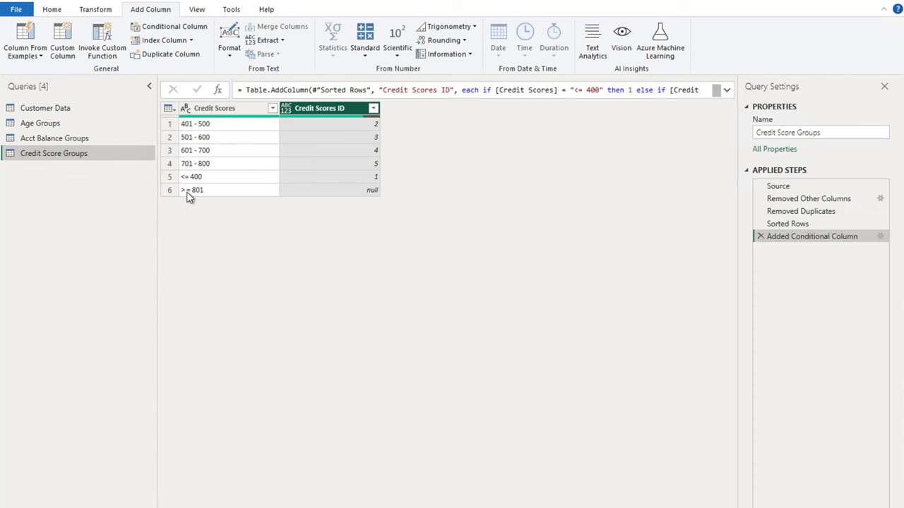
In Customer Data's Credit Scores conditional column step, correct the last clause's output to >= 801 without the extra space.
{"action": "left_click", "coordinate": [48, 108]}
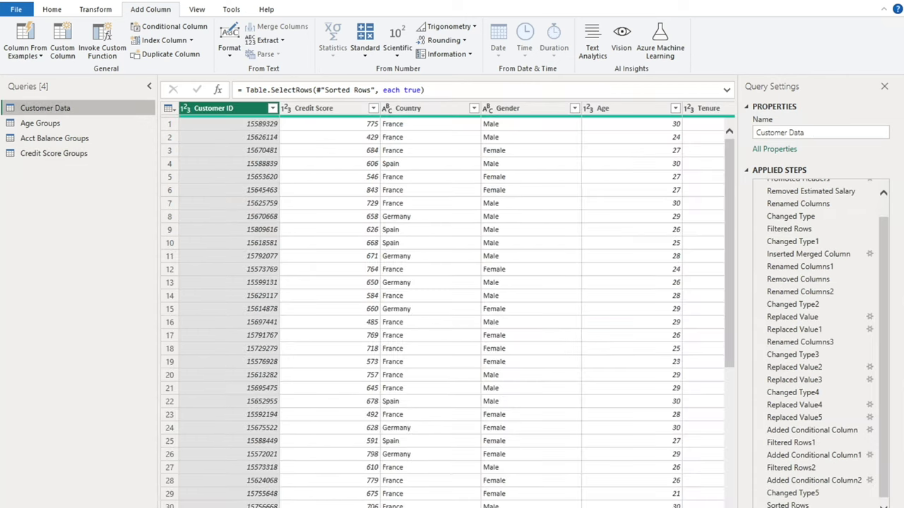
{"action": "left_click", "coordinate": [837, 480]}
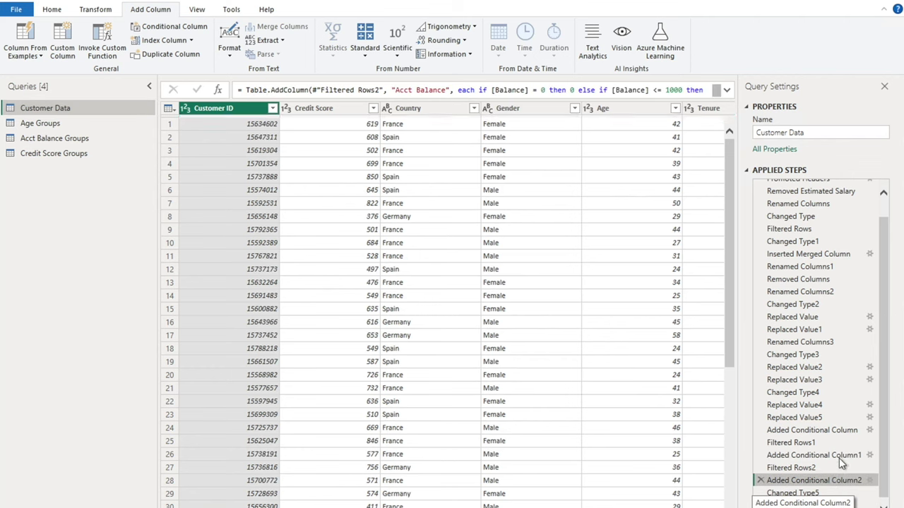
{"action": "left_click", "coordinate": [838, 456]}
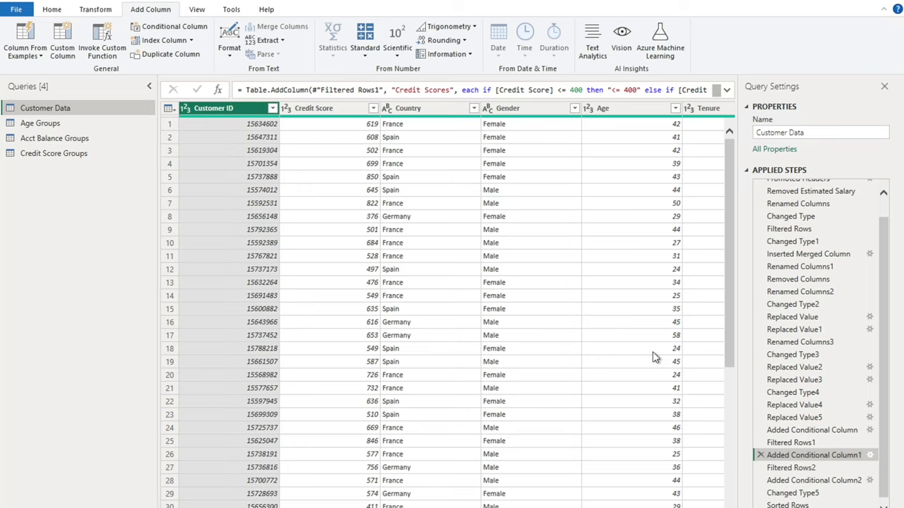
{"action": "left_click", "coordinate": [597, 317]}
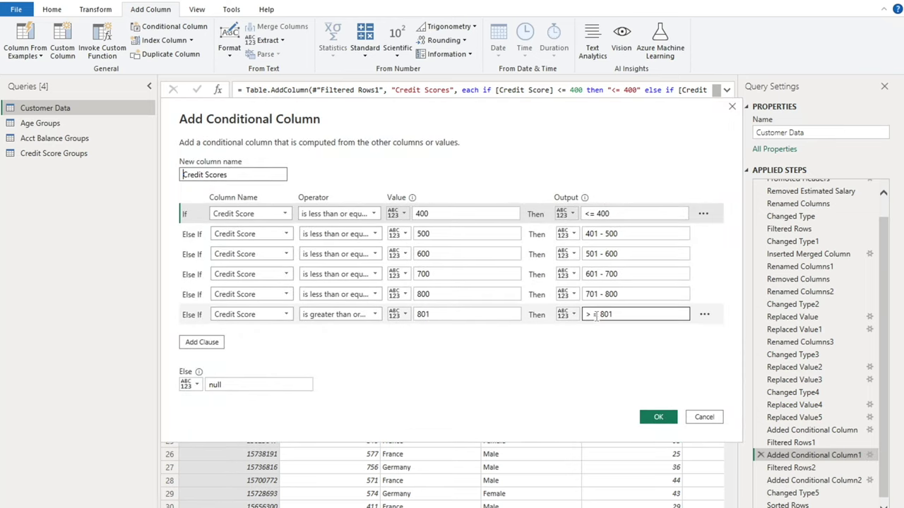
{"action": "key", "text": "BackSpace"}
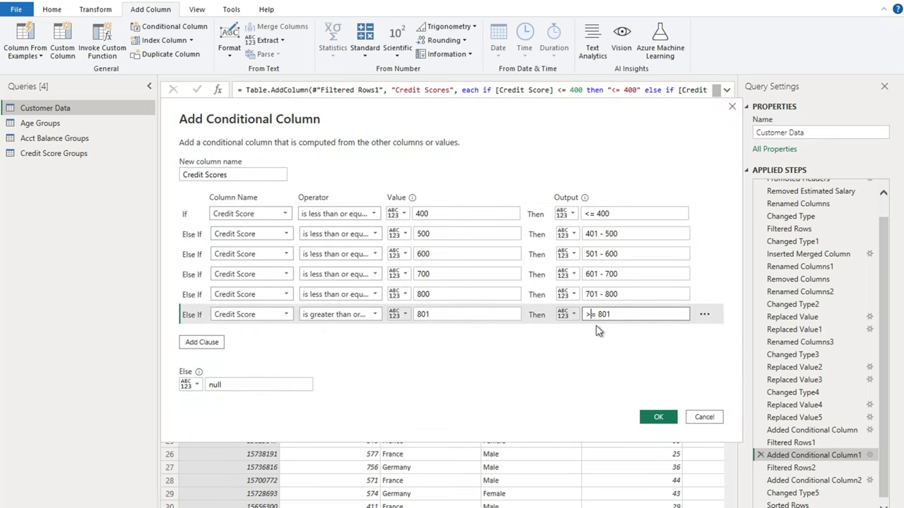
{"action": "left_click", "coordinate": [661, 416]}
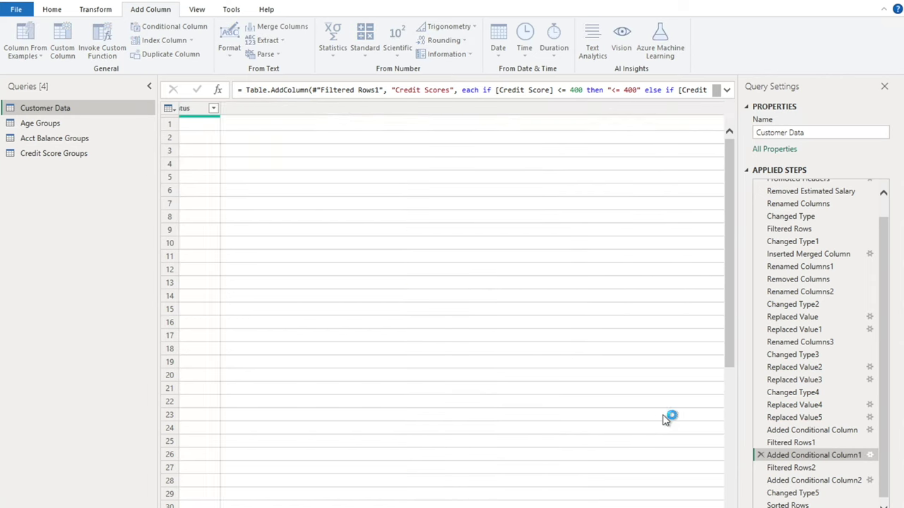
Change the data type of Credit Scores ID in the Credit Score Groups query to Whole Number.
{"action": "left_click", "coordinate": [71, 159]}
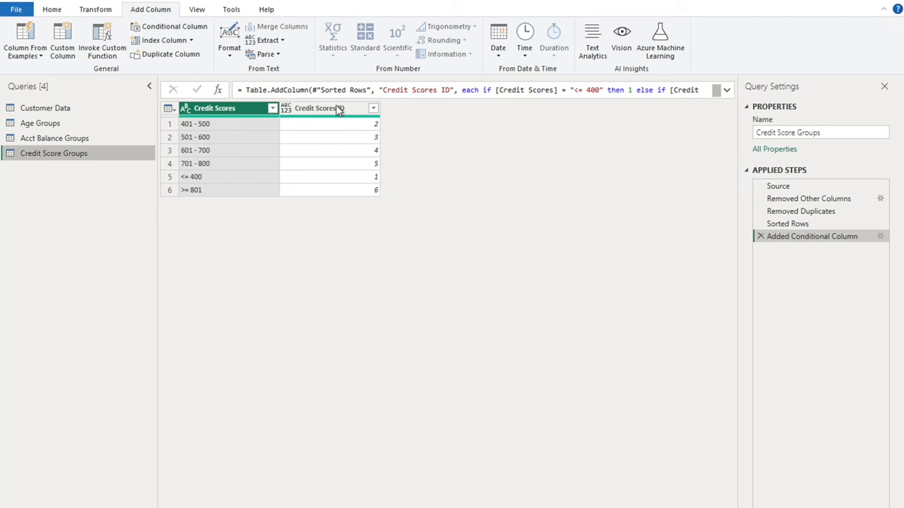
{"action": "left_click", "coordinate": [373, 109]}
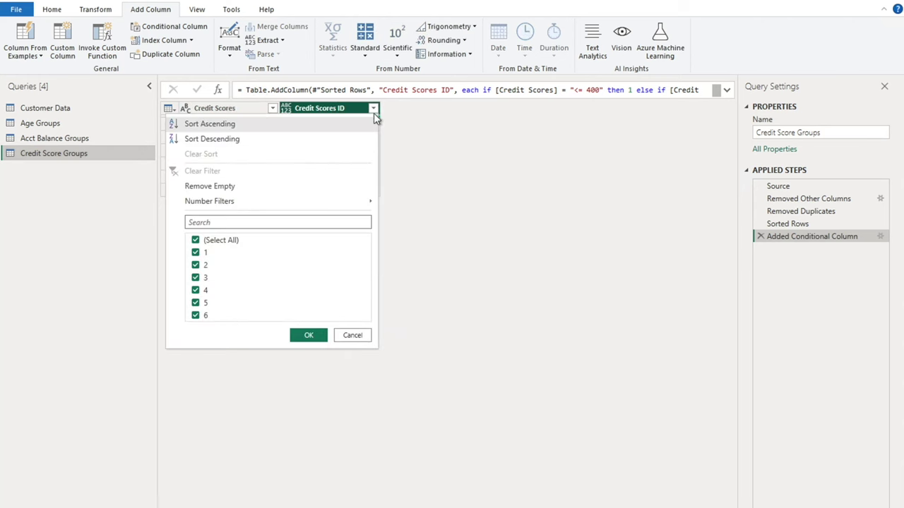
{"action": "left_click", "coordinate": [357, 337]}
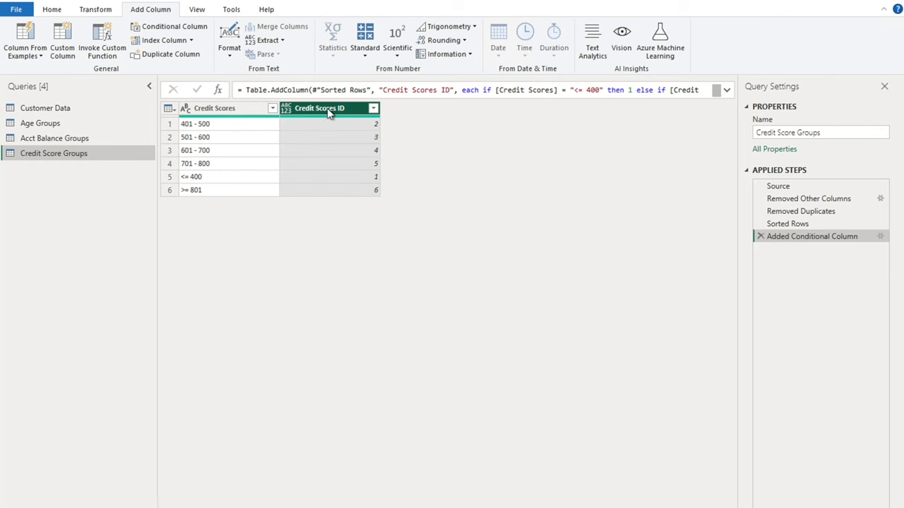
{"action": "left_click", "coordinate": [286, 111]}
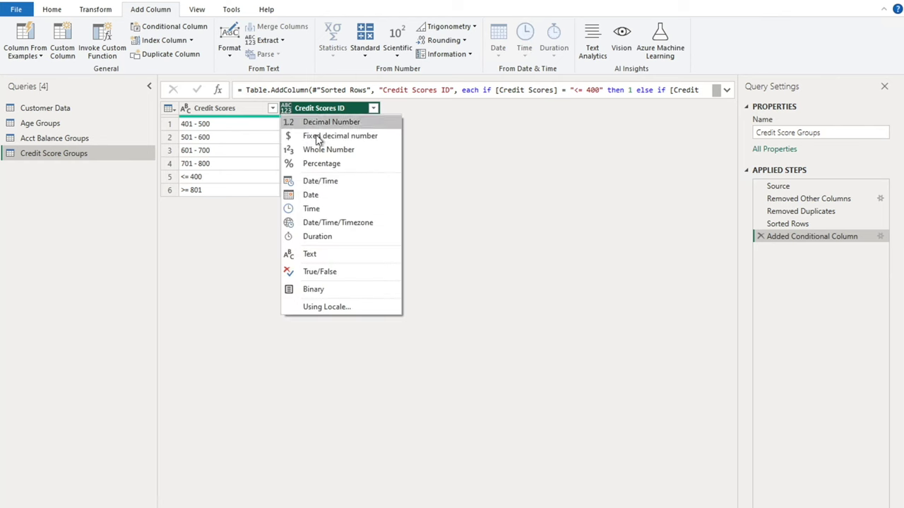
{"action": "left_click", "coordinate": [304, 120]}
Move Credit Scores ID before the Credit Scores column and sort the table by it in ascending order.
{"action": "left_click_drag", "start_coordinate": [322, 113], "coordinate": [261, 115]}
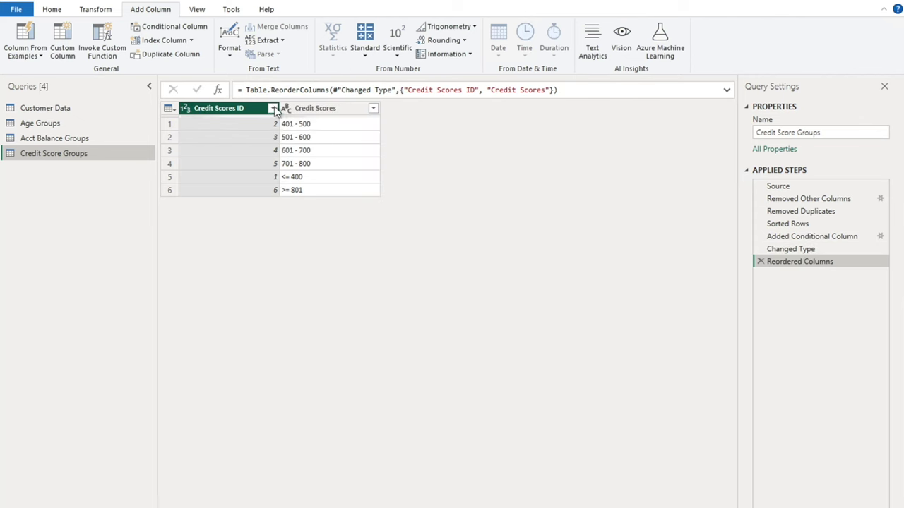
{"action": "left_click", "coordinate": [274, 112]}
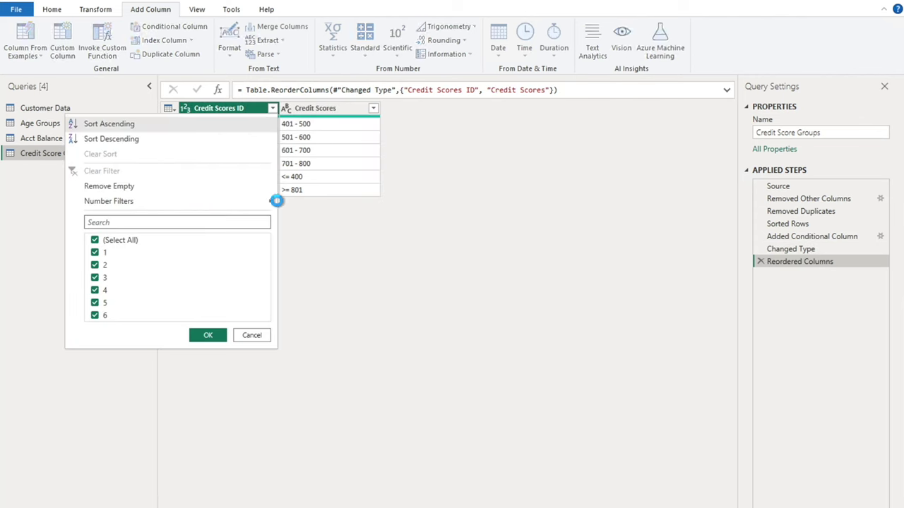
{"action": "left_click", "coordinate": [201, 123]}
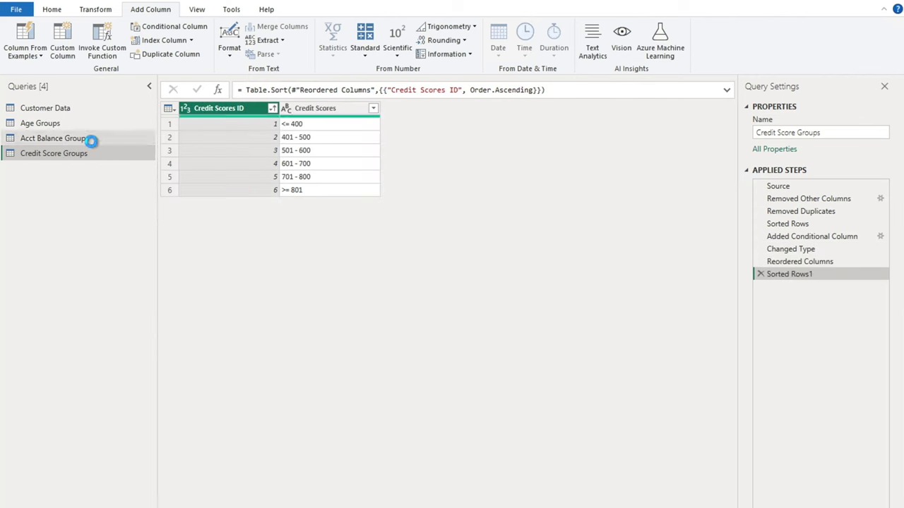
Change the data type of Acct Balance ID in the Acct Balance Groups query to Whole Number.
{"action": "left_click", "coordinate": [117, 138]}
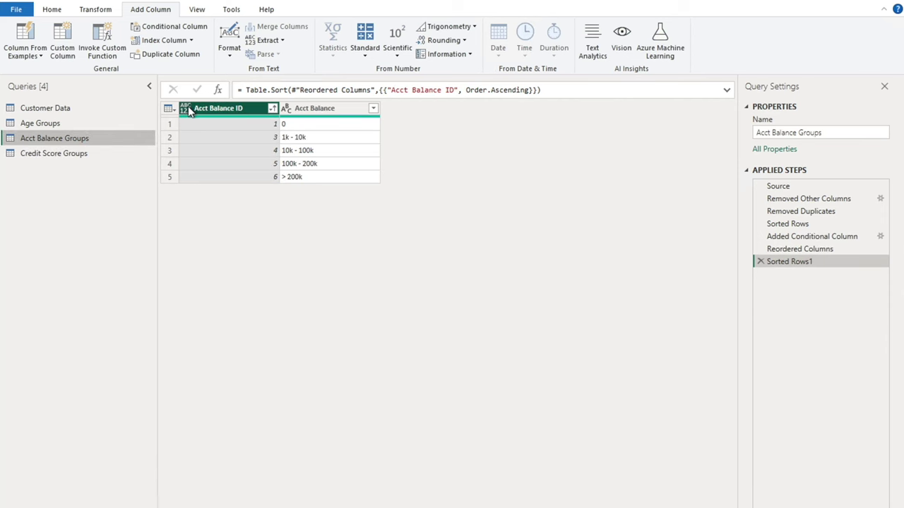
{"action": "left_click", "coordinate": [186, 108]}
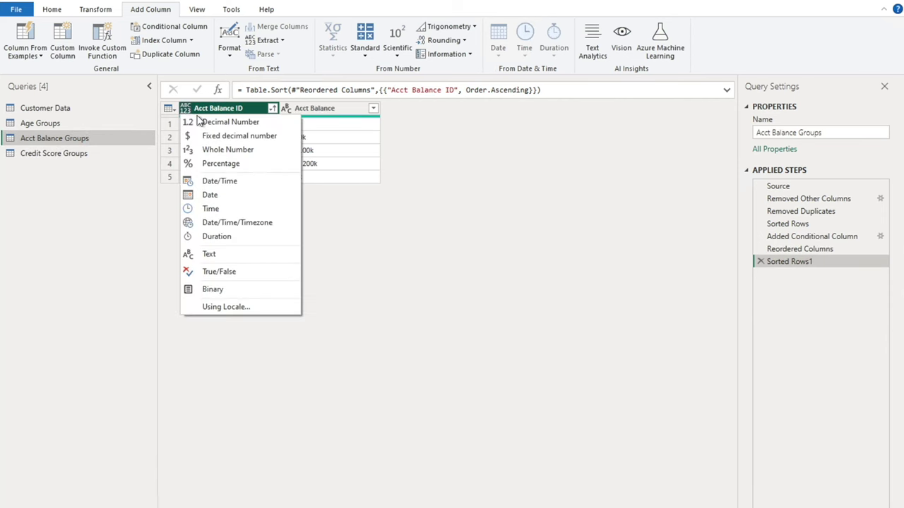
{"action": "left_click", "coordinate": [219, 149]}
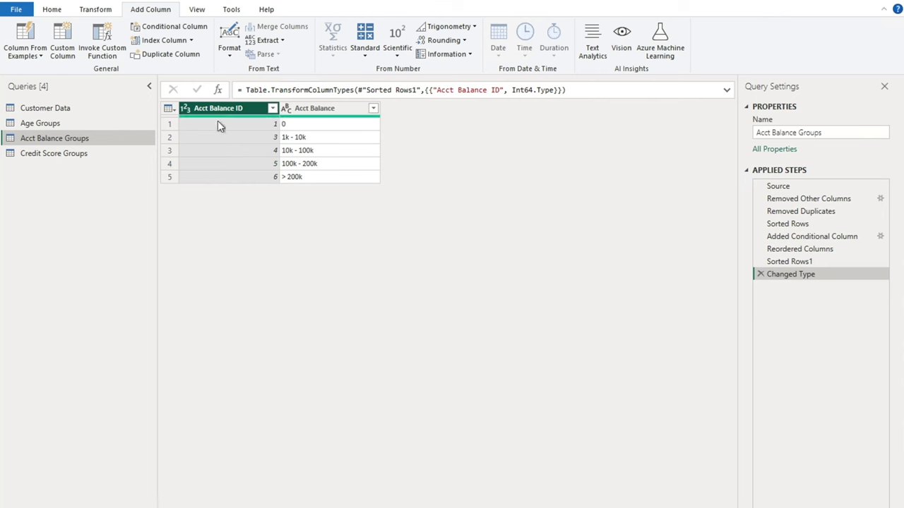
In the Age Groups query, change Age Groups ID to Whole Number and sort it in ascending order.
{"action": "left_click", "coordinate": [40, 124]}
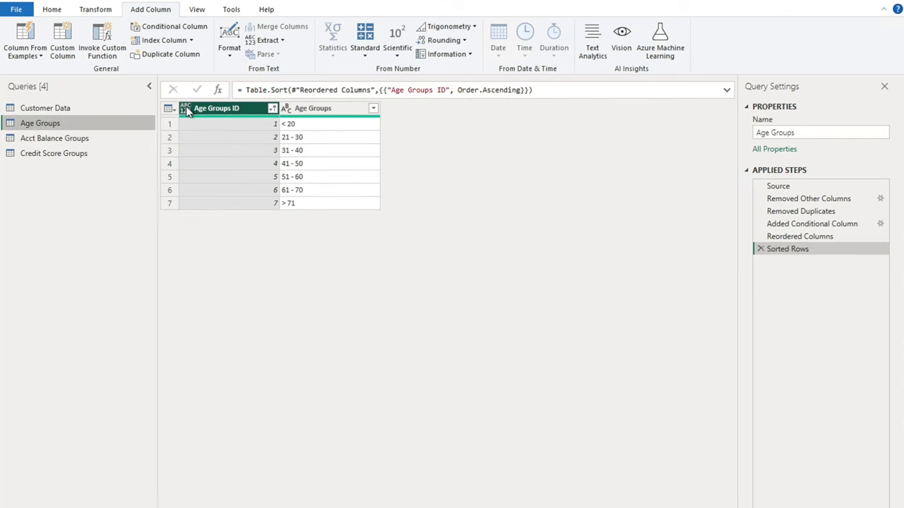
{"action": "left_click", "coordinate": [186, 107]}
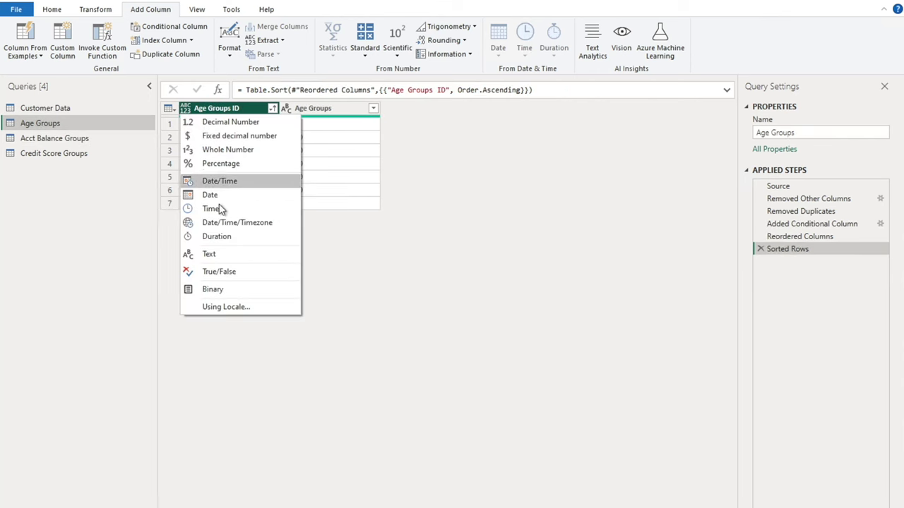
{"action": "left_click", "coordinate": [226, 150]}
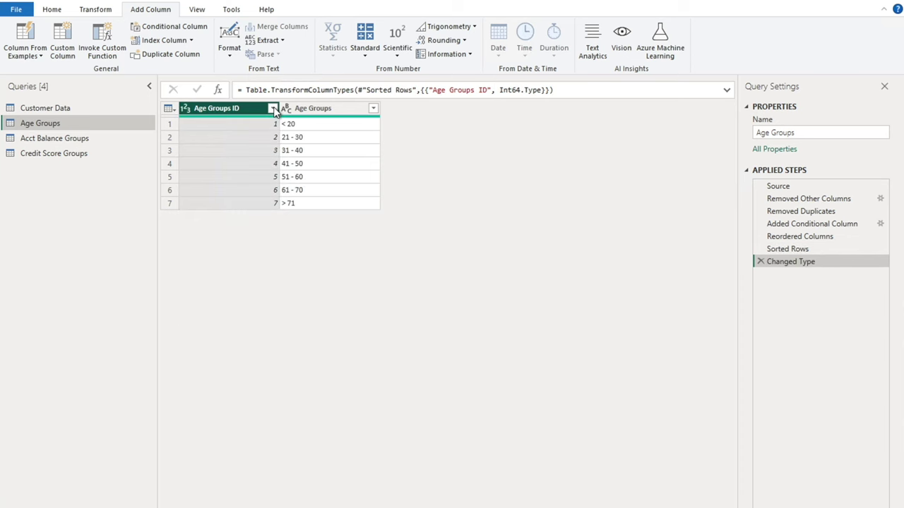
{"action": "left_click", "coordinate": [272, 108]}
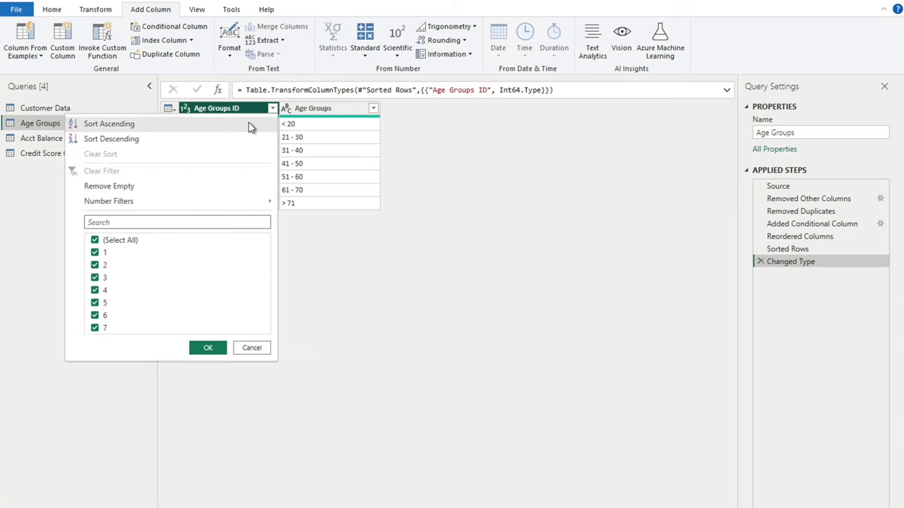
{"action": "left_click", "coordinate": [251, 126]}
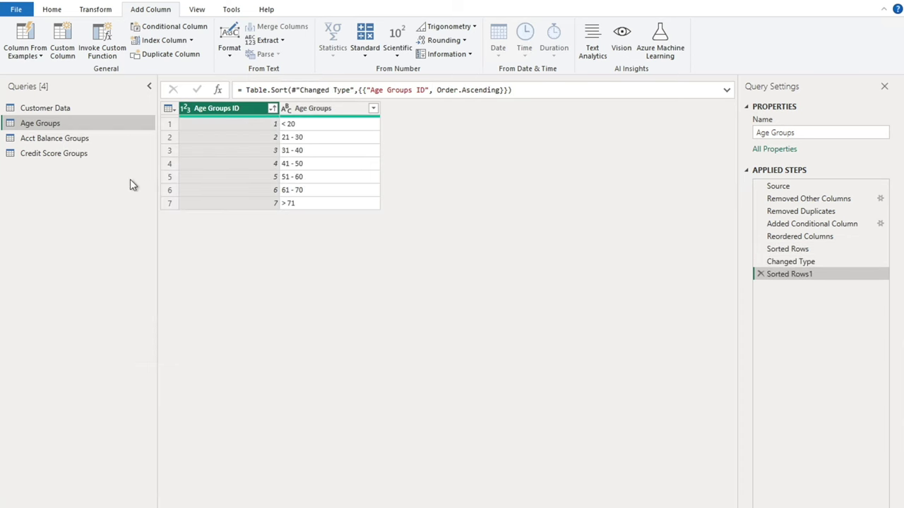
Close the query editor applying all query changes, and open the Data view of the loaded tables.
{"action": "left_click", "coordinate": [61, 107]}
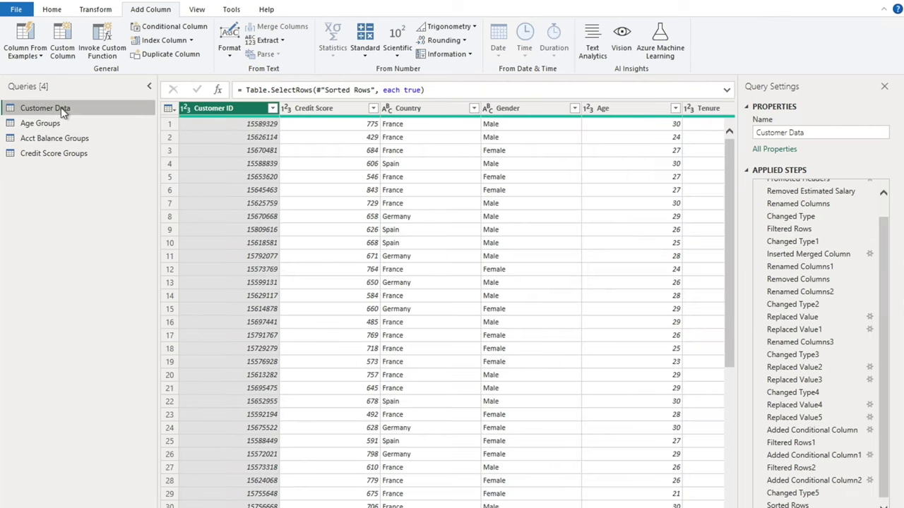
{"action": "mouse_move", "coordinate": [55, 124]}
{"action": "left_mouse_down"}
{"action": "mouse_move", "coordinate": [62, 143]}
{"action": "mouse_move", "coordinate": [56, 113]}
{"action": "left_mouse_up"}
{"action": "left_click", "coordinate": [52, 11]}
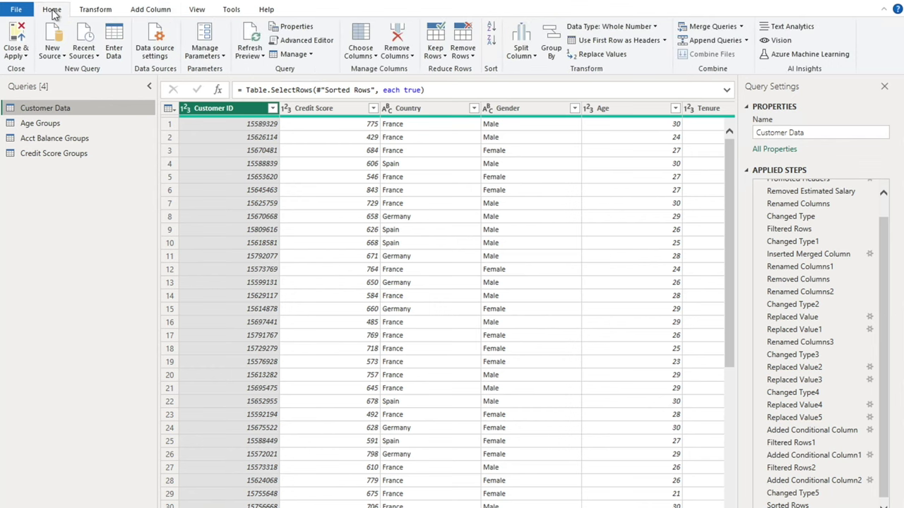
{"action": "left_click", "coordinate": [19, 31]}
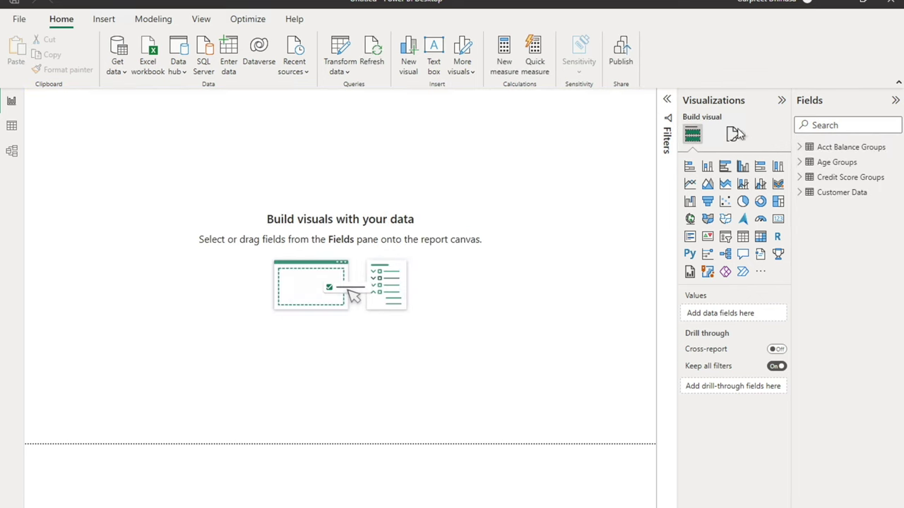
{"action": "left_click", "coordinate": [12, 126]}
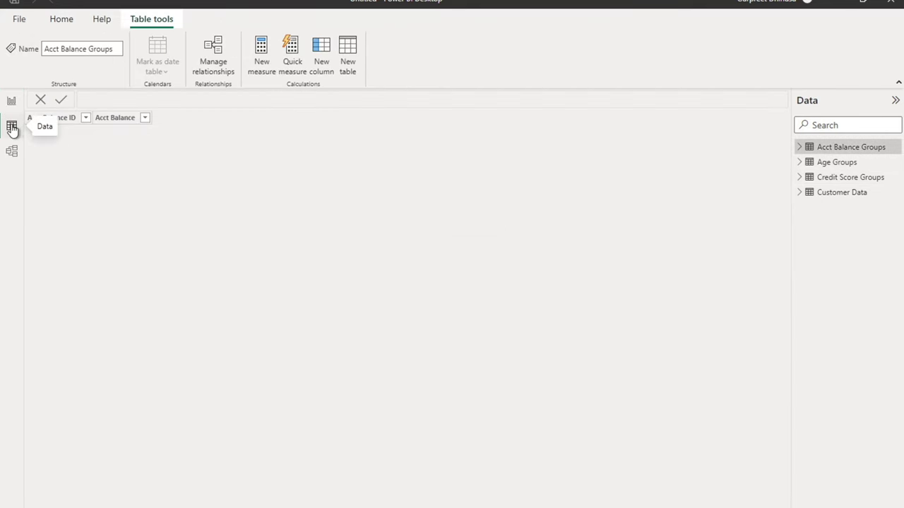
Examine the loaded rows of the Age Groups, Credit Score Groups and Customer Data tables.
{"action": "left_click", "coordinate": [827, 167]}
{"action": "left_click", "coordinate": [833, 177]}
{"action": "left_click", "coordinate": [832, 195]}
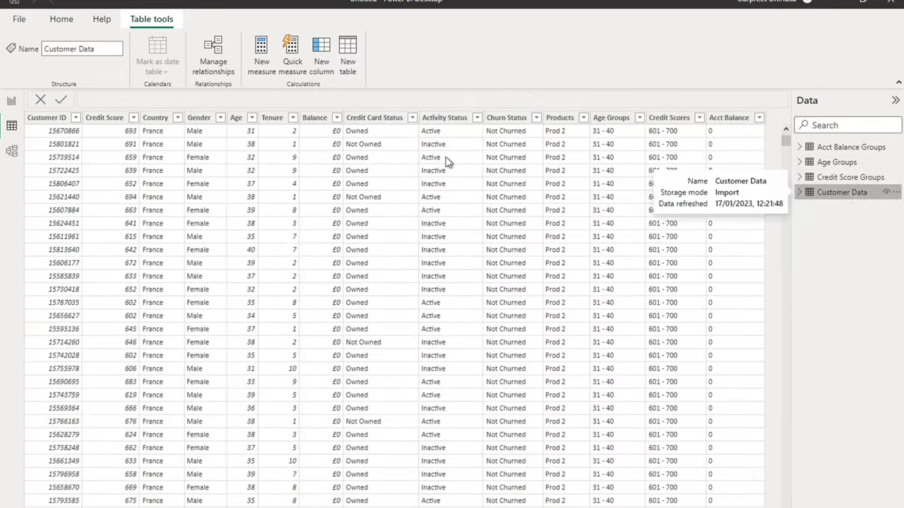
In the Model view, arrange Acct Balance Groups, Credit Score Groups and Age Groups in a row above the Customer Data table.
{"action": "left_click", "coordinate": [11, 151]}
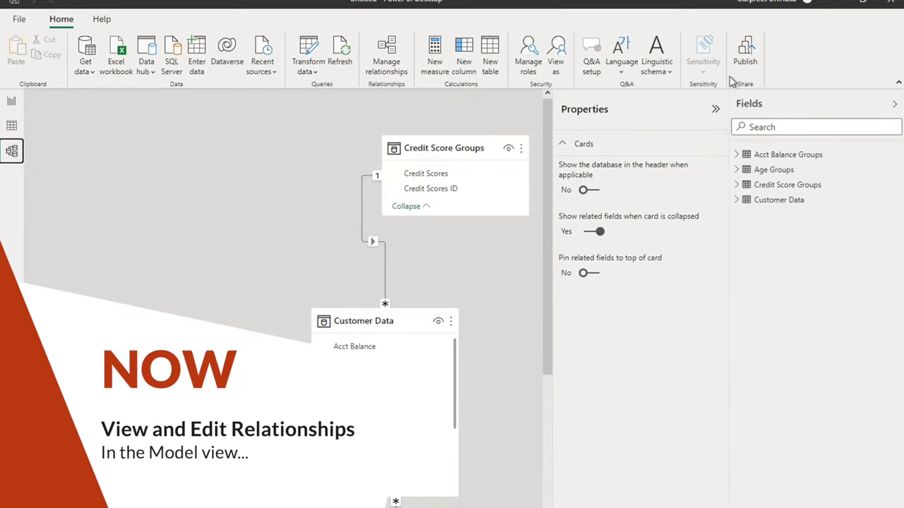
{"action": "left_click", "coordinate": [716, 109]}
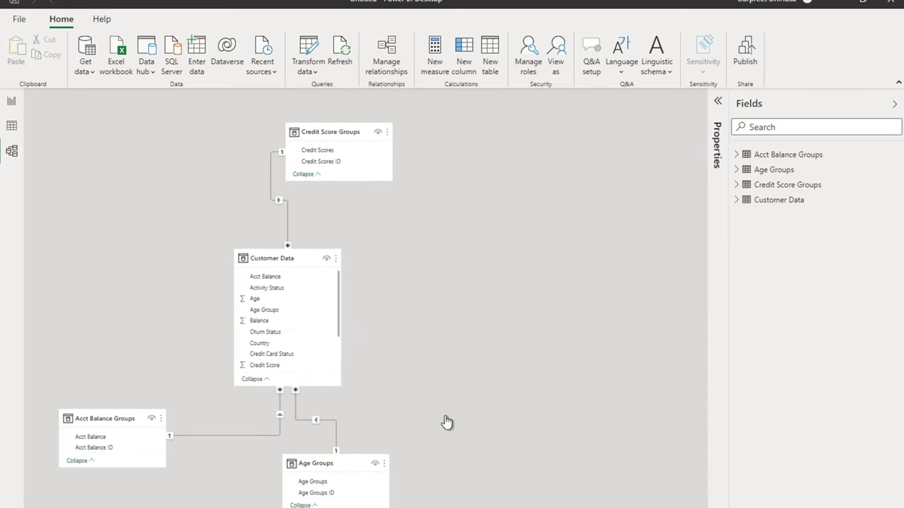
{"action": "left_click_drag", "start_coordinate": [288, 257], "coordinate": [289, 307]}
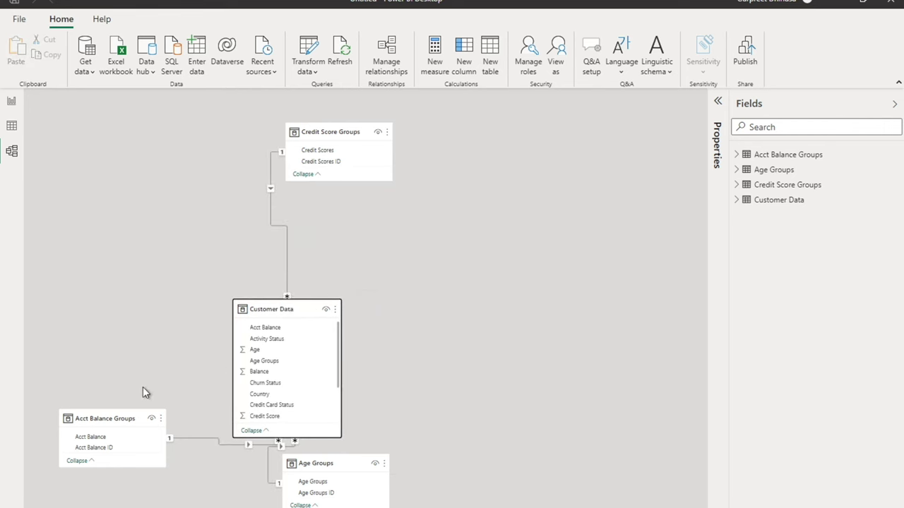
{"action": "left_click_drag", "start_coordinate": [129, 416], "coordinate": [139, 120]}
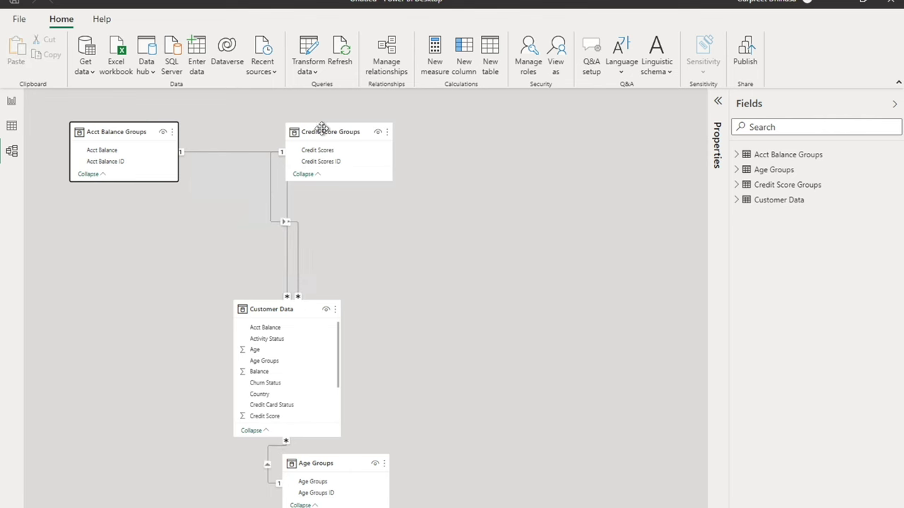
{"action": "left_click_drag", "start_coordinate": [327, 131], "coordinate": [262, 132]}
{"action": "left_click_drag", "start_coordinate": [336, 462], "coordinate": [419, 125]}
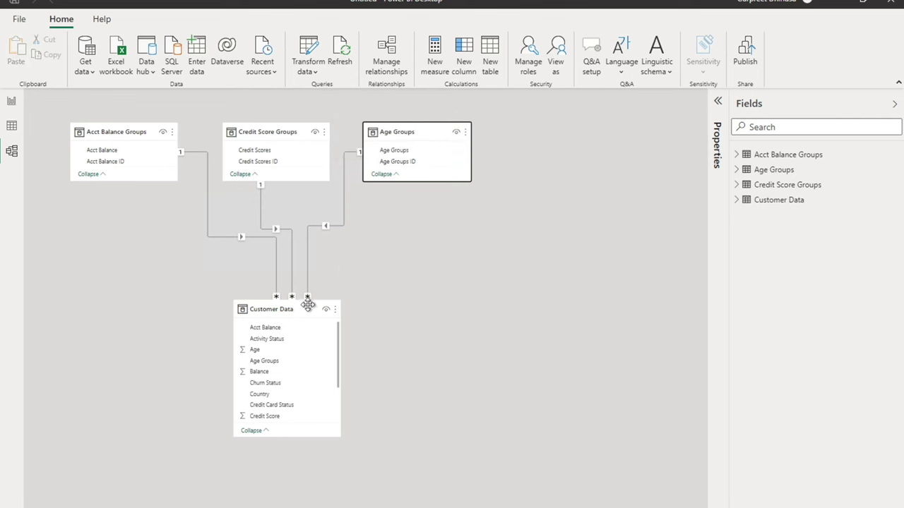
{"action": "left_click_drag", "start_coordinate": [308, 304], "coordinate": [304, 265]}
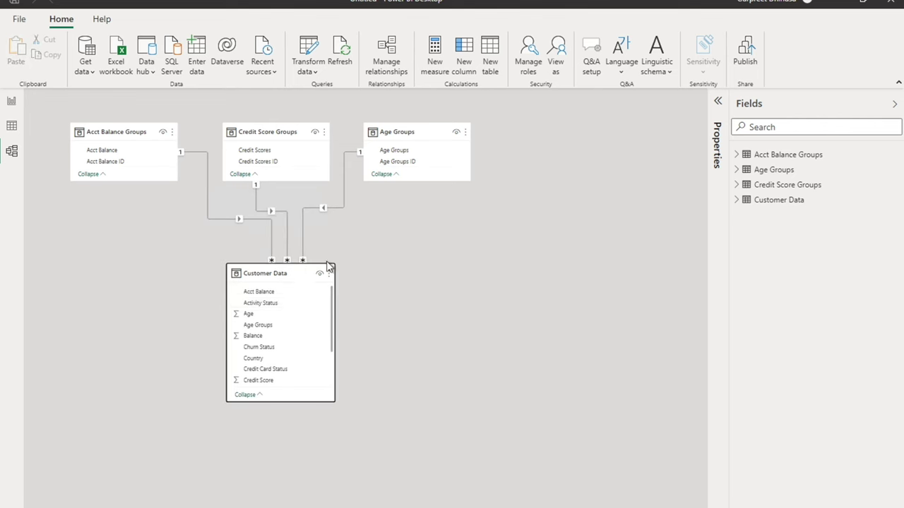
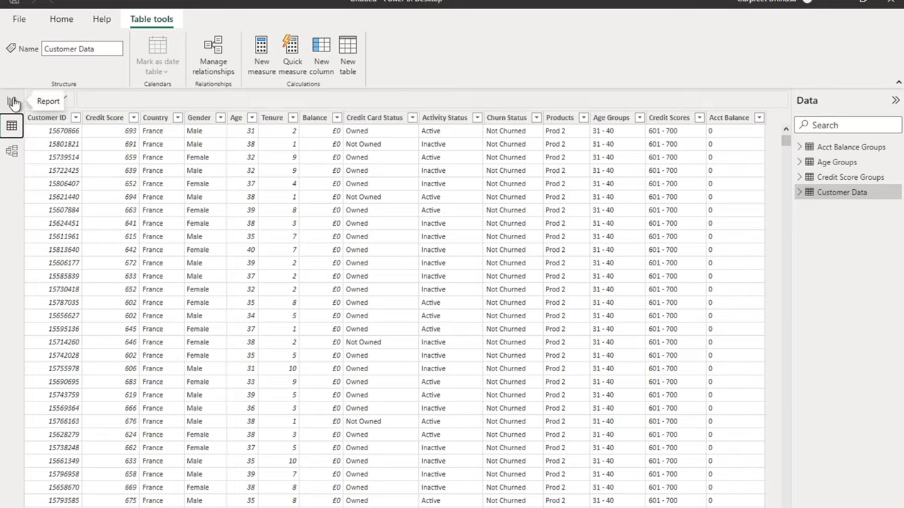
In the Report view, add a new measure to the Customer Data table and name it No of Customers.
{"action": "left_click", "coordinate": [12, 101]}
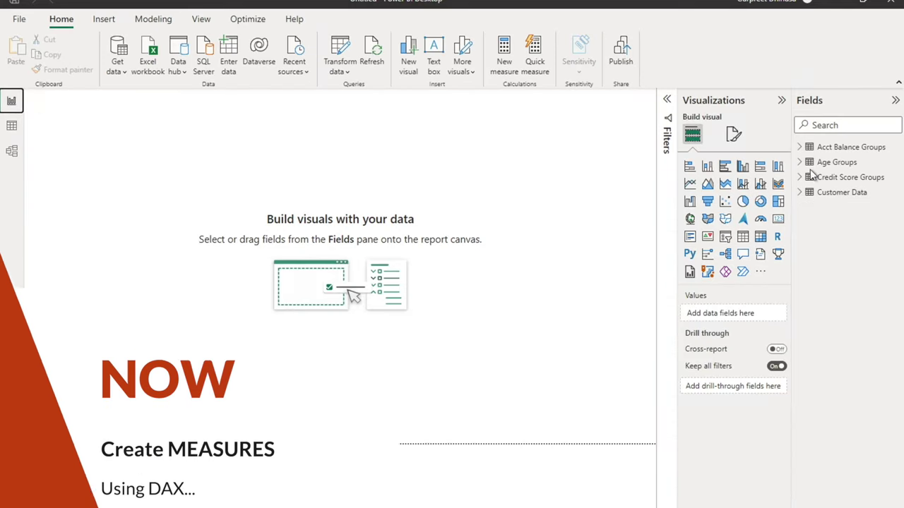
{"action": "left_click", "coordinate": [800, 198]}
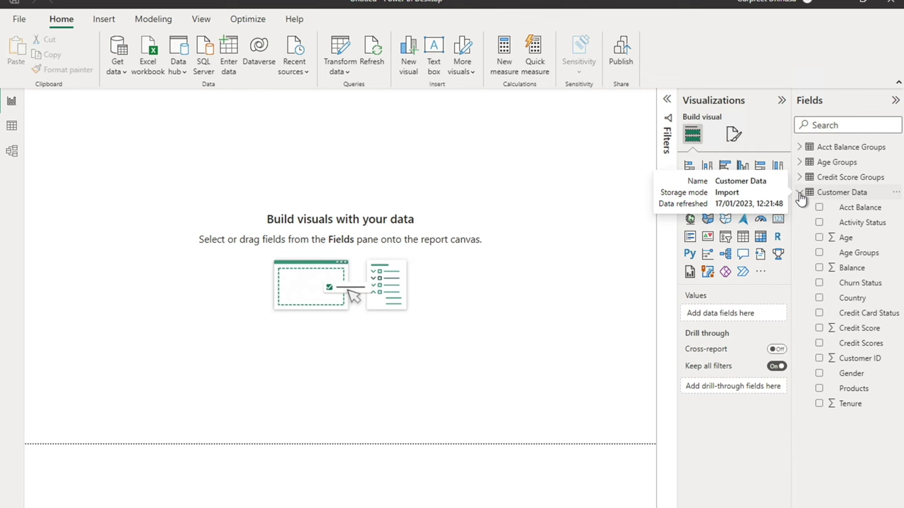
{"action": "right_click", "coordinate": [845, 194]}
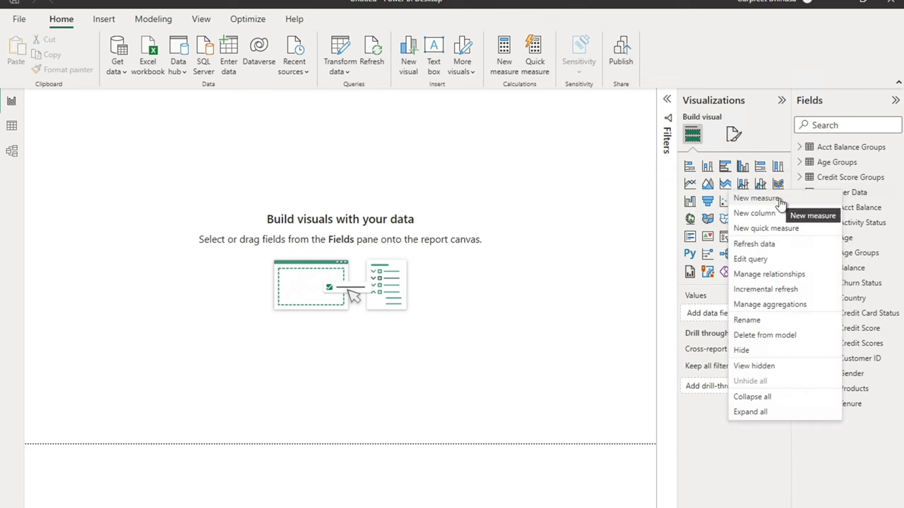
{"action": "key", "text": "Escape"}
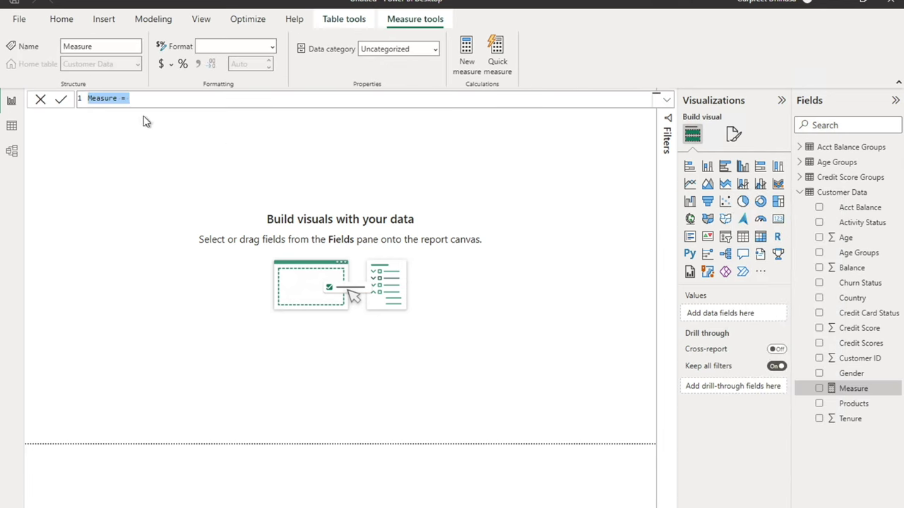
{"action": "left_click", "coordinate": [118, 98]}
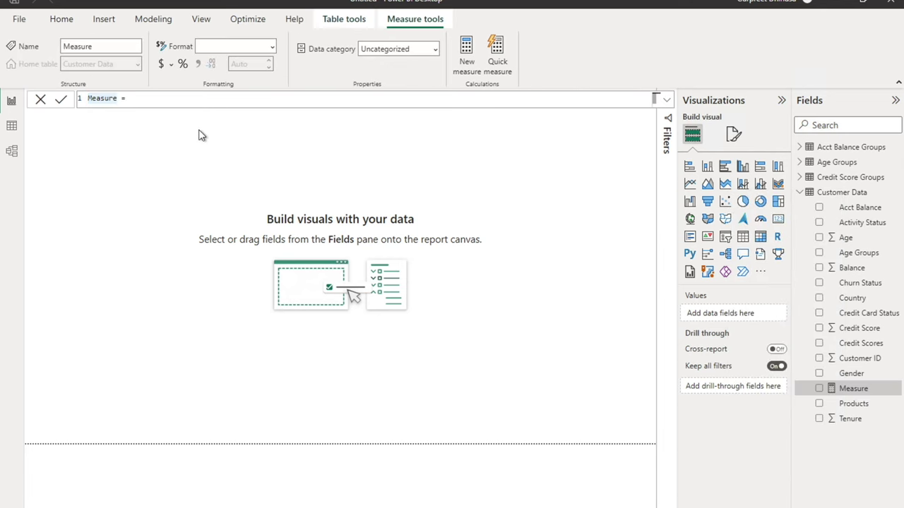
{"action": "key", "text": "BackSpace"}
{"action": "key", "text": "BackSpace"}
{"action": "key", "text": "BackSpace"}
{"action": "key", "text": "BackSpace"}
{"action": "key", "text": "BackSpace"}
{"action": "key", "text": "BackSpace"}
{"action": "key", "text": "BackSpace"}
{"action": "type", "text": "No of Customerts"}
{"action": "key", "text": "BackSpace"}
{"action": "key", "text": "BackSpace"}
{"action": "key", "text": "BackSpace"}
{"action": "type", "text": "rs"}
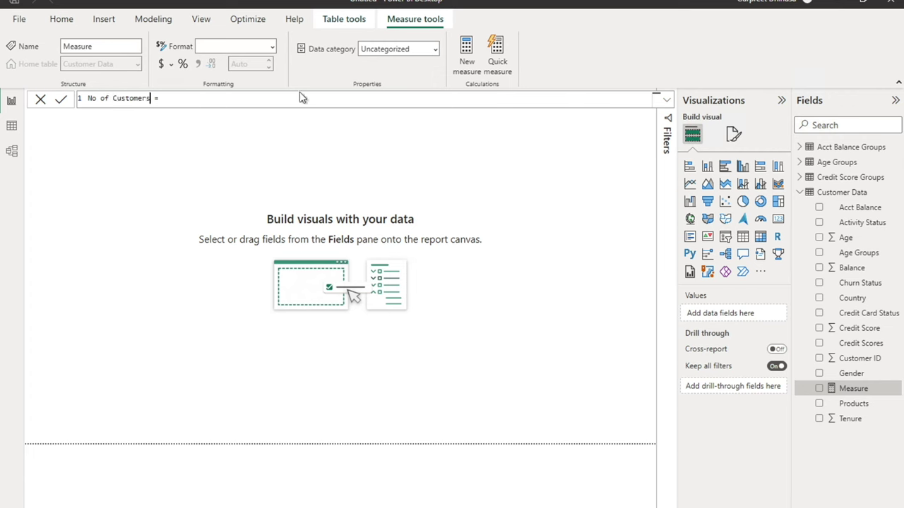
Shorten the new measure's name to Customers.
{"action": "left_click", "coordinate": [114, 98]}
{"action": "key", "text": "BackSpace"}
{"action": "key", "text": "BackSpace"}
{"action": "key", "text": "BackSpace"}
{"action": "key", "text": "BackSpace"}
{"action": "key", "text": "BackSpace"}
{"action": "key", "text": "BackSpace"}
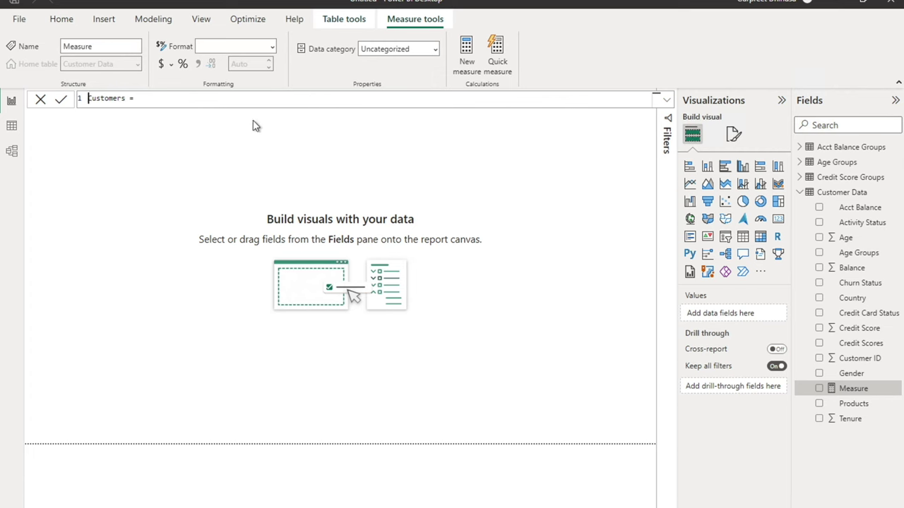
Define the Customers measure as COUNT('Customer Data'[Customer ID]) and commit the formula.
{"action": "left_click", "coordinate": [158, 98]}
{"action": "type", "text": "count"}
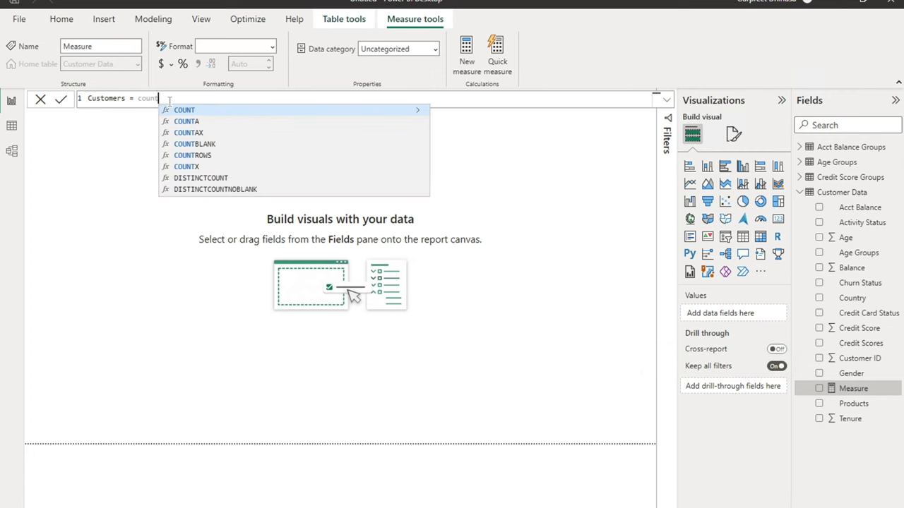
{"action": "key", "text": "Tab"}
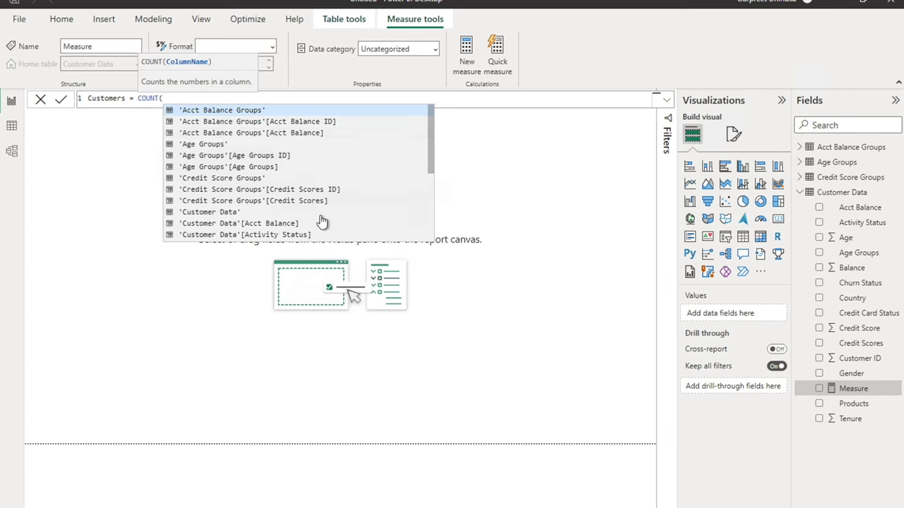
{"action": "left_click_drag", "start_coordinate": [430, 164], "coordinate": [430, 216]}
{"action": "left_click", "coordinate": [297, 233]}
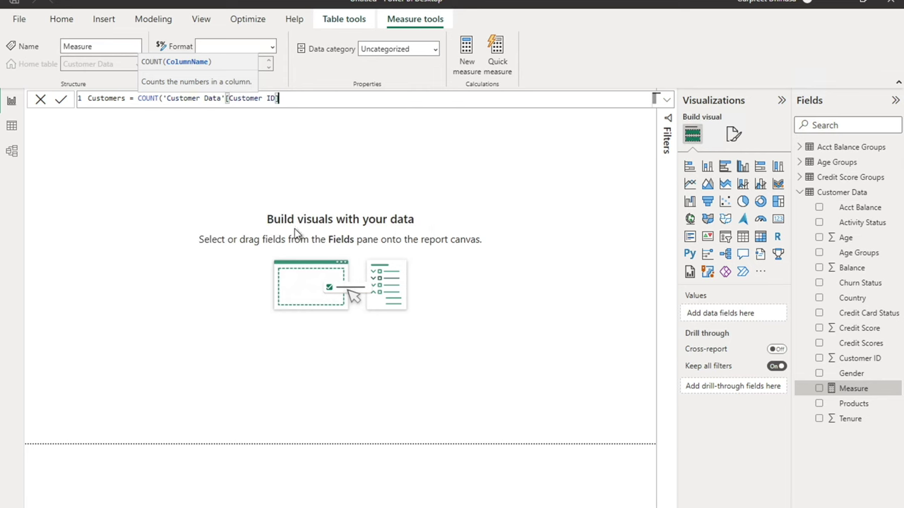
{"action": "type", "text": ")"}
{"action": "key", "text": "Return"}
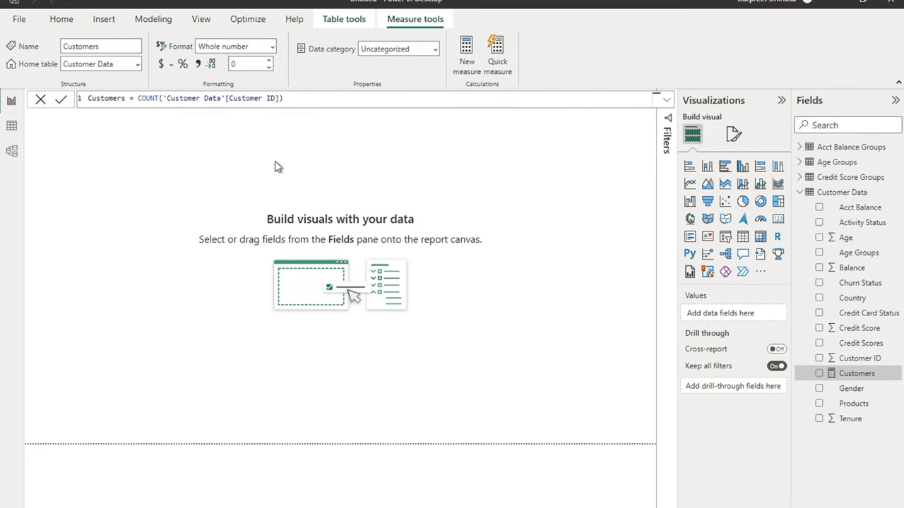
Add a Card visual showing the Customers measure, reduce its height and move it slightly away from the page corner.
{"action": "left_click", "coordinate": [339, 167]}
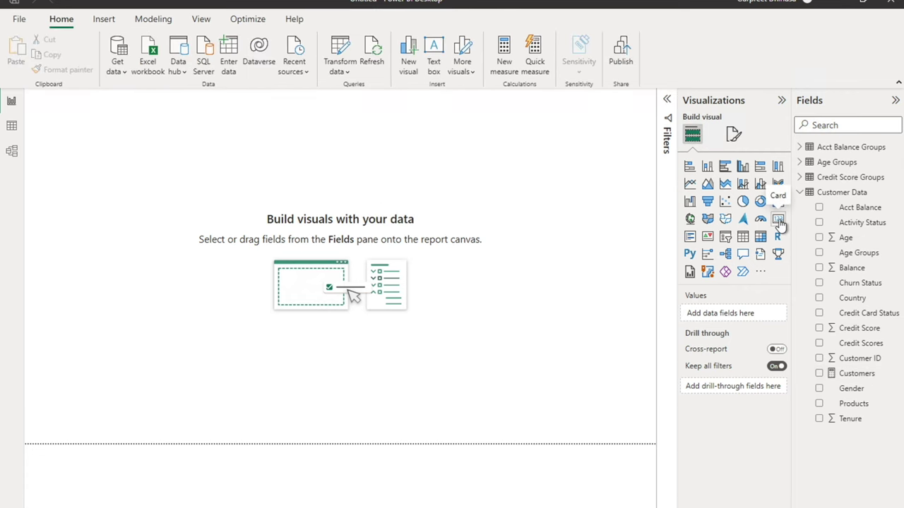
{"action": "left_click", "coordinate": [778, 220]}
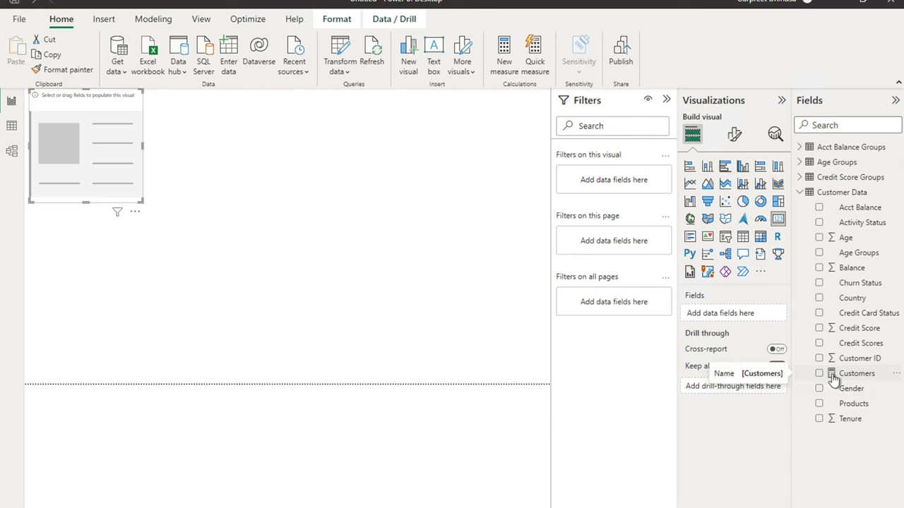
{"action": "left_click_drag", "start_coordinate": [854, 380], "coordinate": [118, 161]}
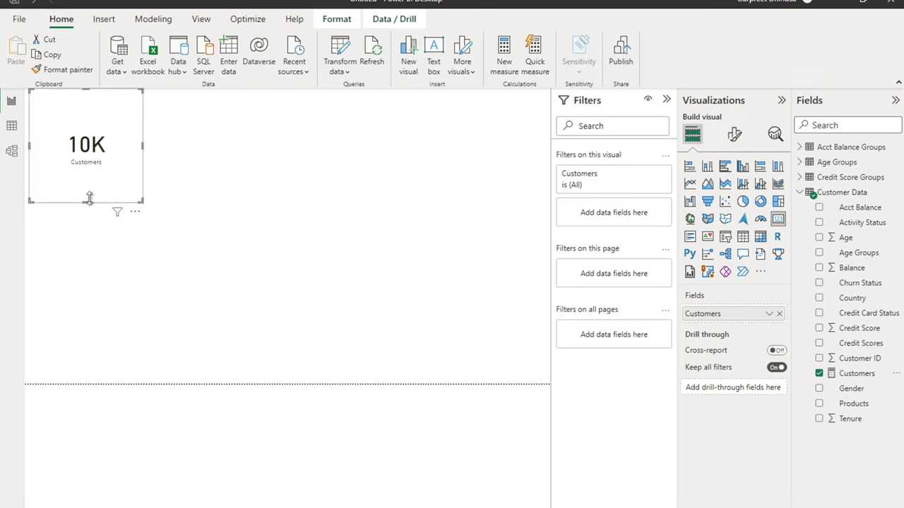
{"action": "left_click_drag", "start_coordinate": [89, 203], "coordinate": [147, 155]}
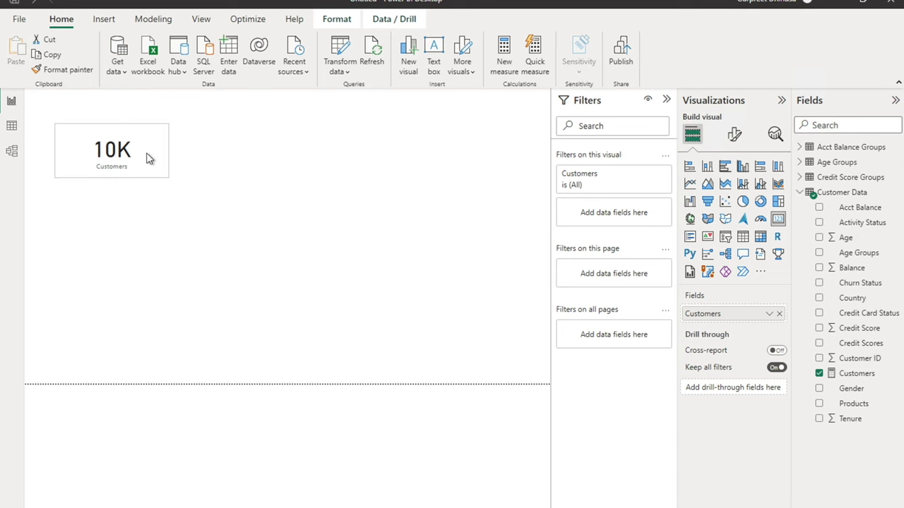
{"action": "left_click", "coordinate": [222, 149]}
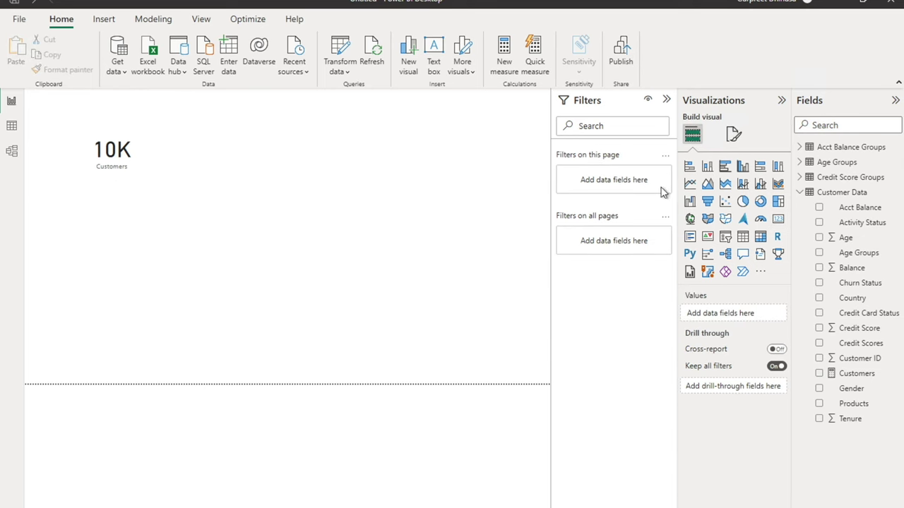
Add another measure to the Customer Data table and name it Customers Lost.
{"action": "right_click", "coordinate": [831, 195]}
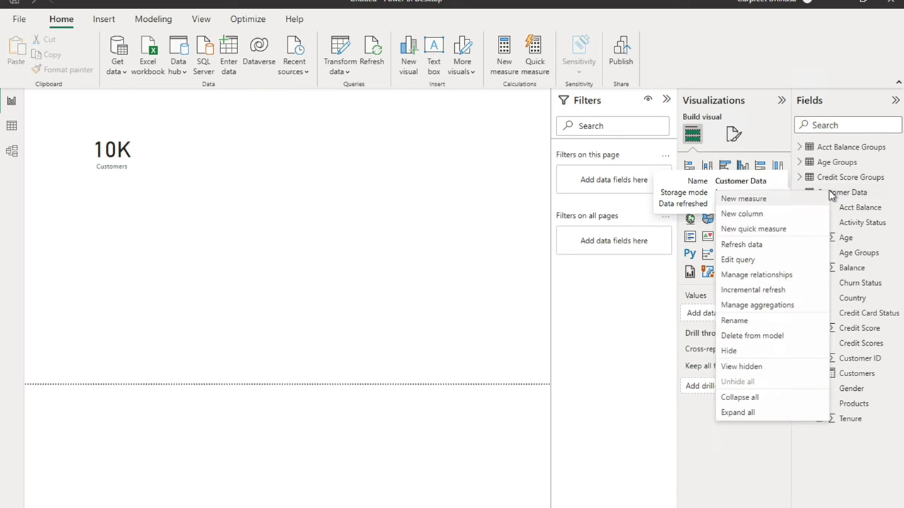
{"action": "left_click", "coordinate": [776, 201]}
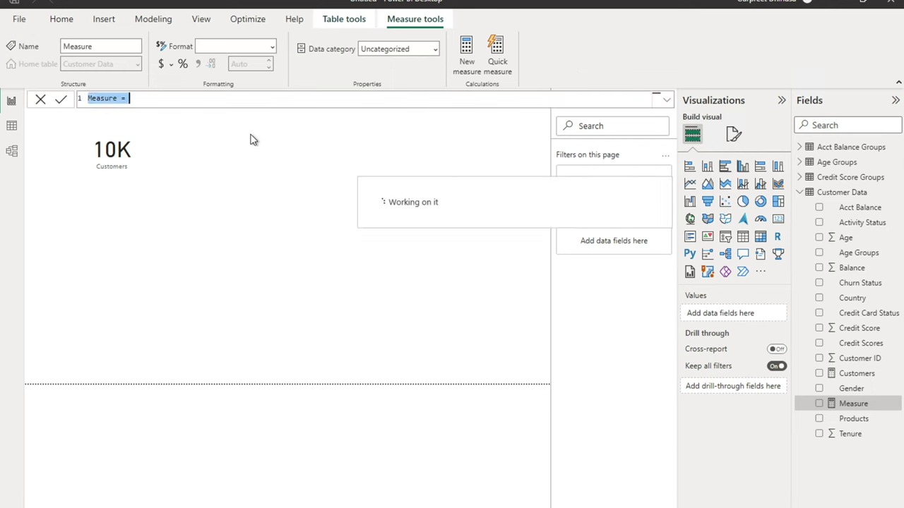
{"action": "left_click", "coordinate": [118, 98]}
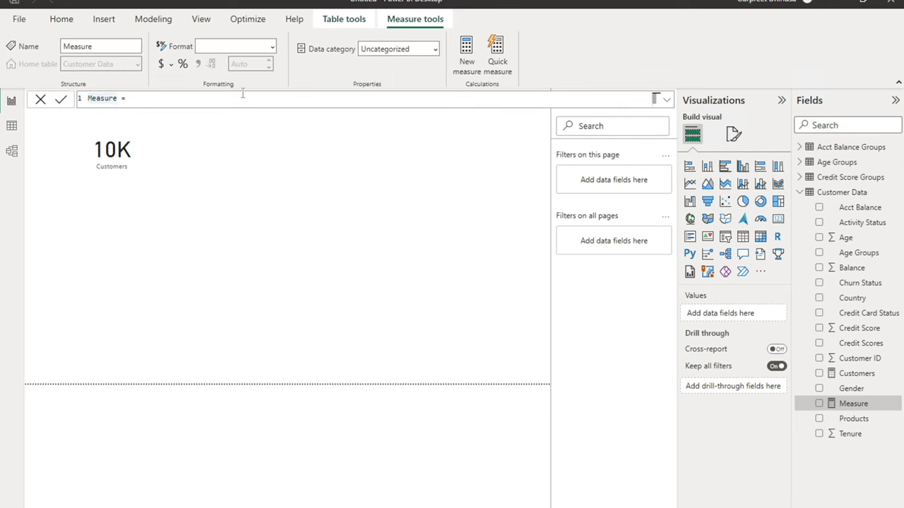
{"action": "key", "text": "BackSpace"}
{"action": "key", "text": "BackSpace"}
{"action": "key", "text": "BackSpace"}
{"action": "key", "text": "BackSpace"}
{"action": "key", "text": "BackSpace"}
{"action": "key", "text": "BackSpace"}
{"action": "key", "text": "BackSpace"}
{"action": "type", "text": "Customers Lost"}
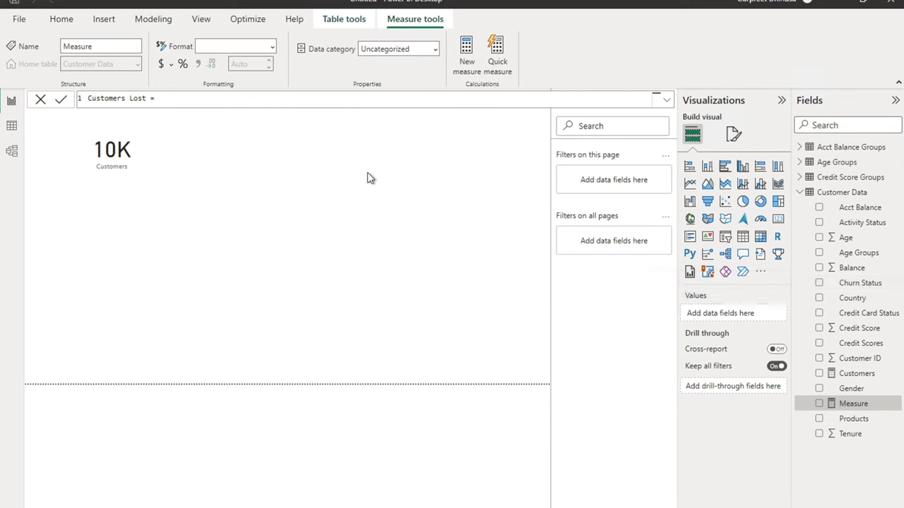
Enter CALCULATE with COUNT('Customer Data'[Churn Status]) as its expression in the Customers Lost formula.
{"action": "type", "text": "CALC"}
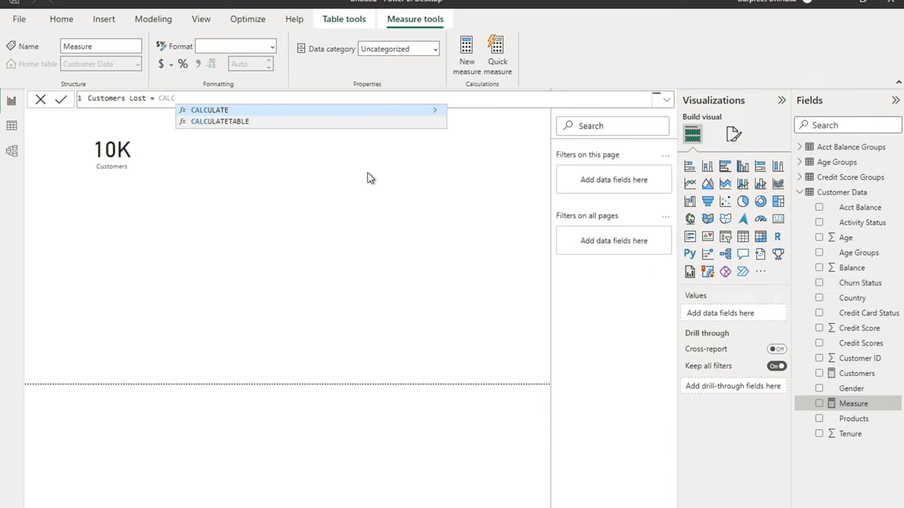
{"action": "key", "text": "Tab"}
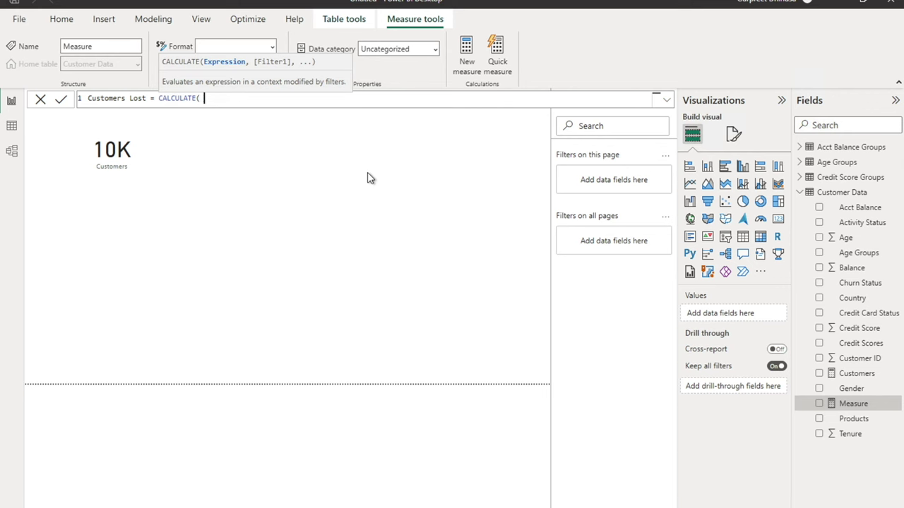
{"action": "type", "text": "count"}
{"action": "key", "text": "Tab"}
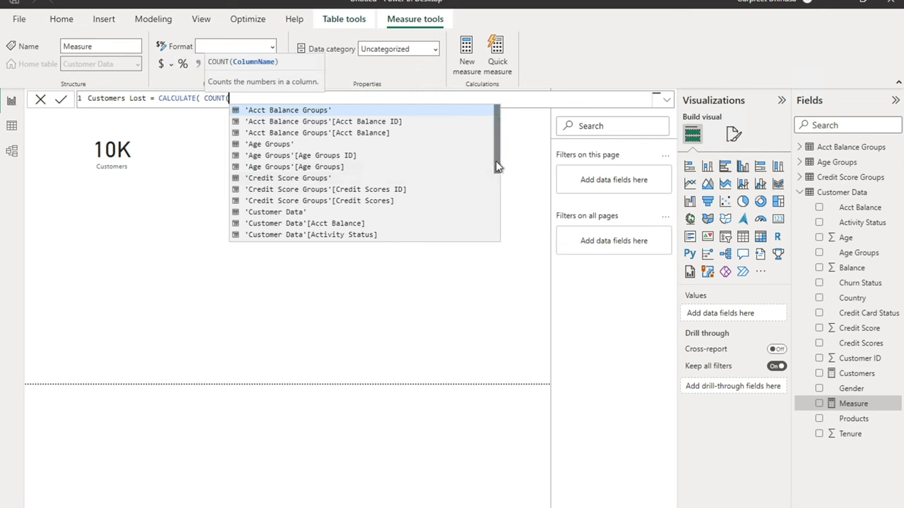
{"action": "left_click_drag", "start_coordinate": [496, 167], "coordinate": [405, 204]}
{"action": "left_click", "coordinate": [352, 187]}
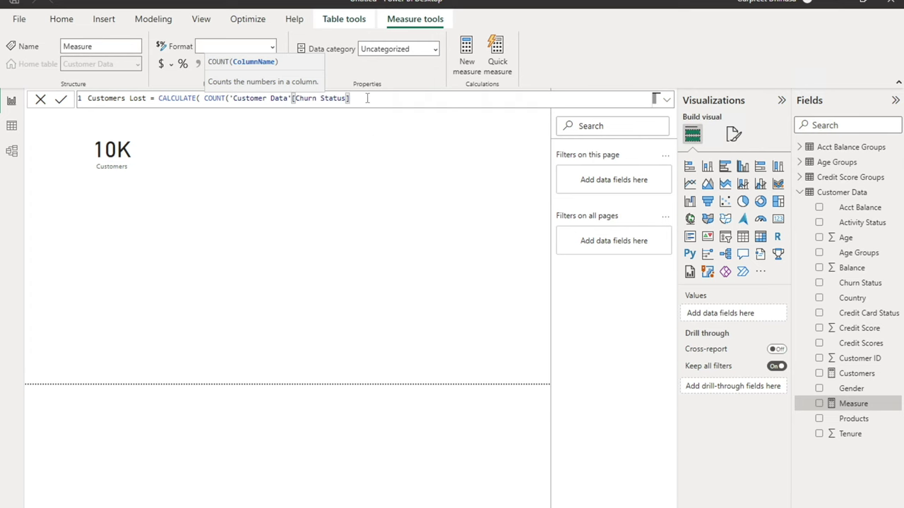
{"action": "type", "text": "), "}
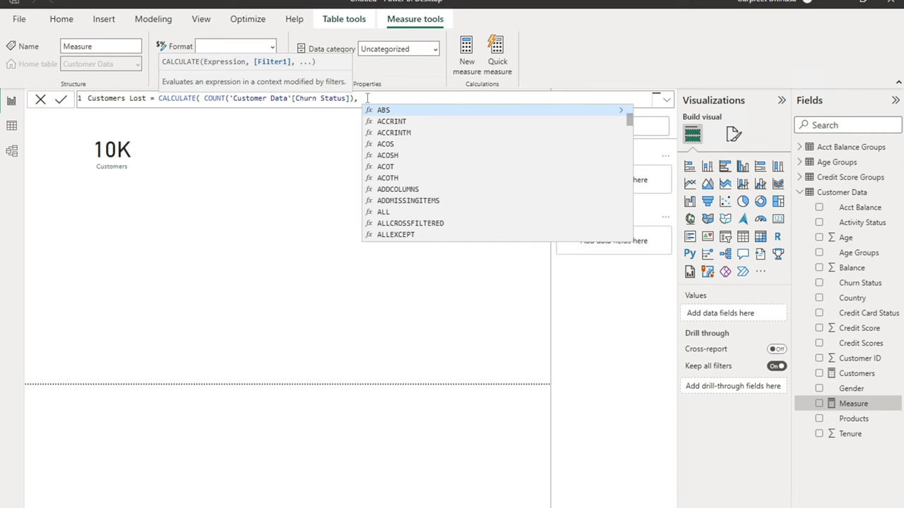
Complete the Customers Lost formula with the filter 'Customer Data'[Churn Status] = "Churned" and close the CALCULATE function.
{"action": "type", "text": "Churn"}
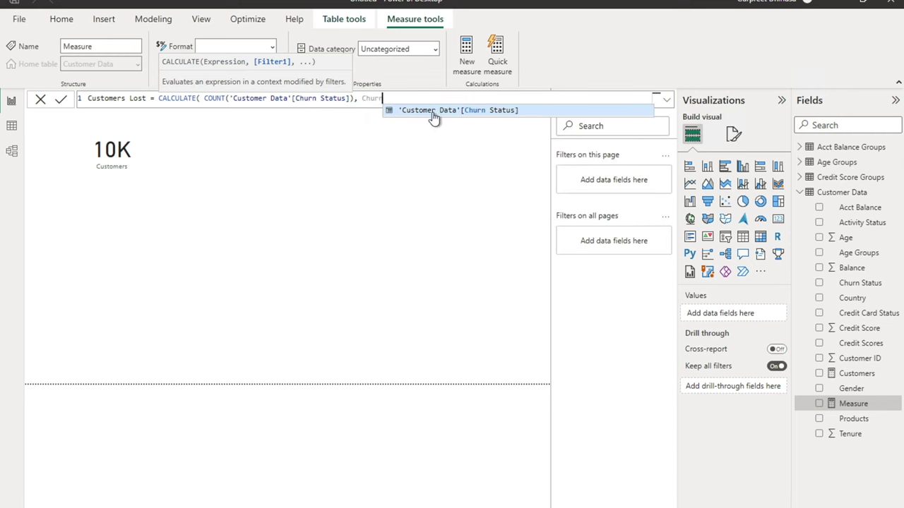
{"action": "left_click", "coordinate": [438, 111]}
{"action": "type", "text": "= "}
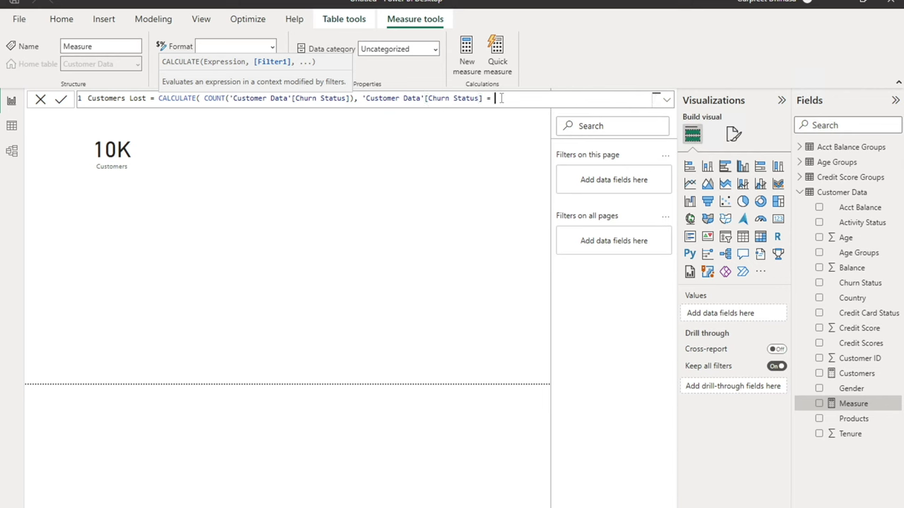
{"action": "type", "text": "1"}
{"action": "type", "text": "Churned"}
{"action": "type", "text": "\""}
{"action": "type", "text": ")"}
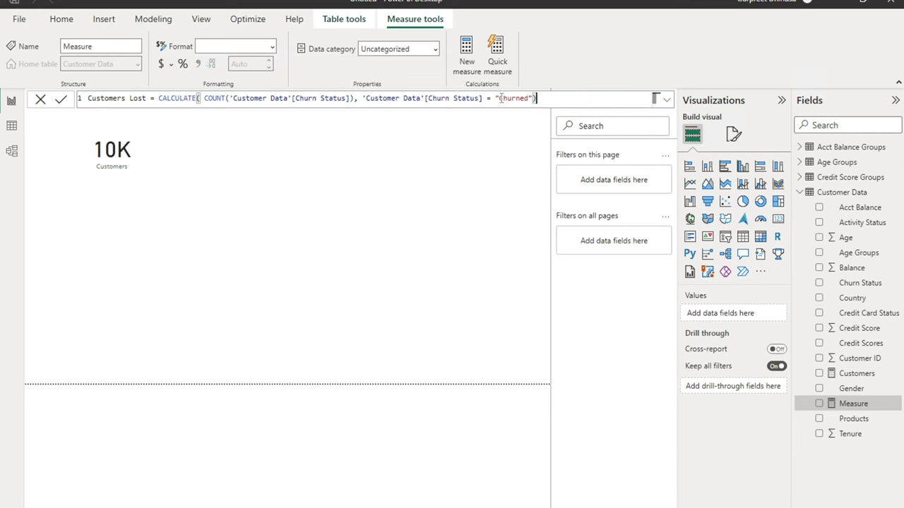
{"action": "left_click", "coordinate": [501, 98]}
Duplicate the Customers card, place the copy beside the original and replace its field with the Customers Lost measure.
{"action": "left_click", "coordinate": [153, 146]}
{"action": "key", "text": "ctrl+c"}
{"action": "key", "text": "ctrl+v"}
{"action": "left_click_drag", "start_coordinate": [253, 144], "coordinate": [286, 139]}
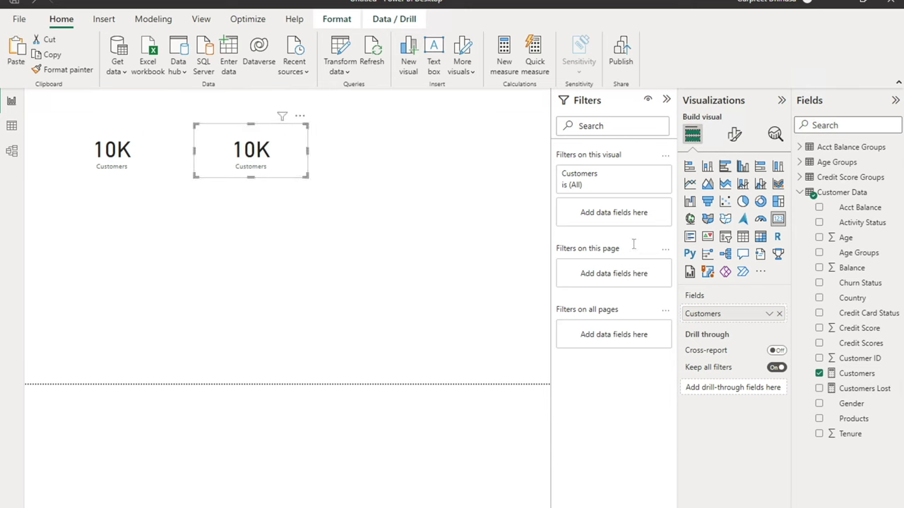
{"action": "left_click", "coordinate": [780, 314]}
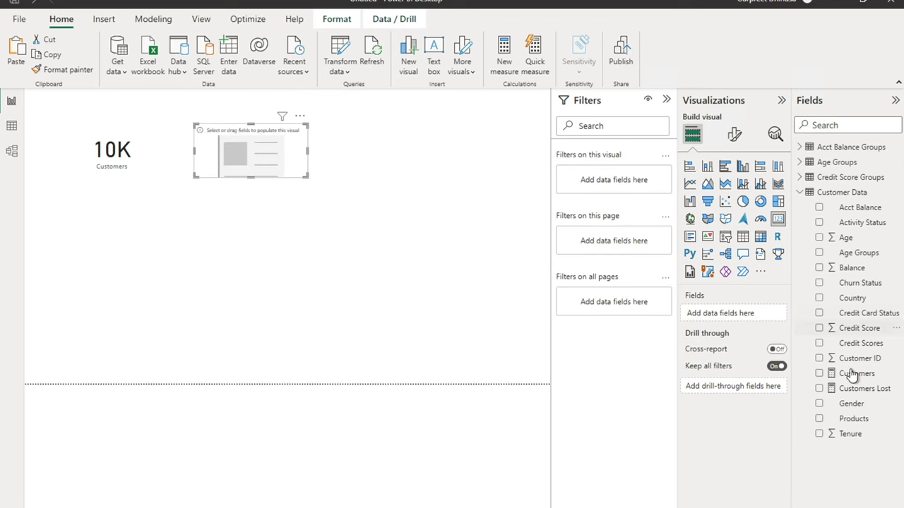
{"action": "left_click_drag", "start_coordinate": [862, 395], "coordinate": [748, 318]}
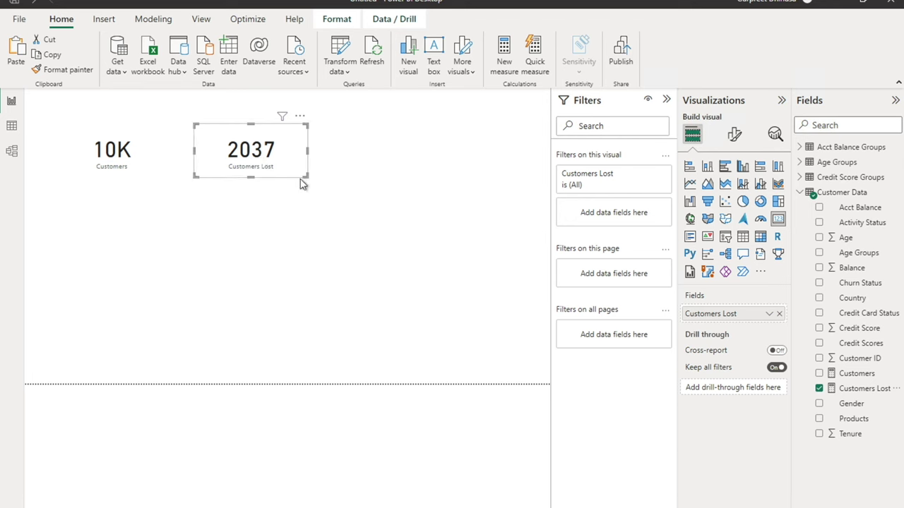
{"action": "left_click", "coordinate": [368, 157]}
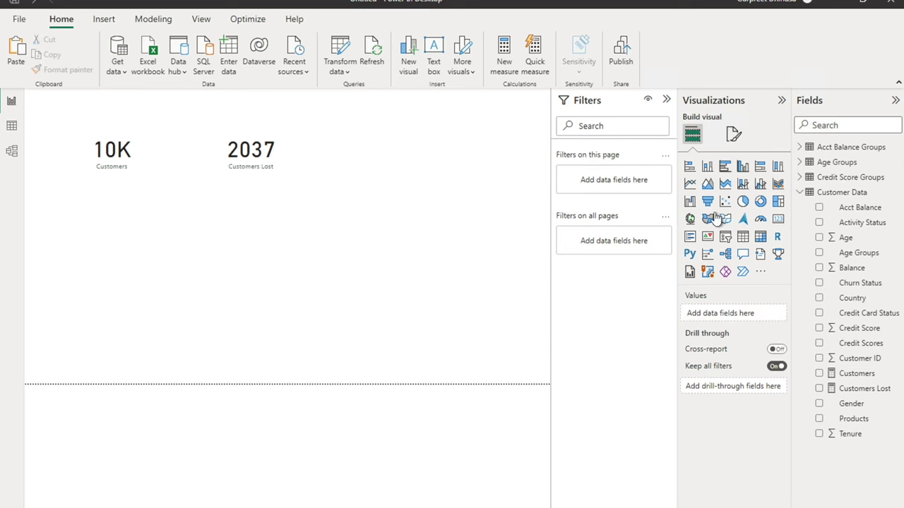
Add another measure to the Customer Data table and name it Churn Rate.
{"action": "right_click", "coordinate": [841, 195]}
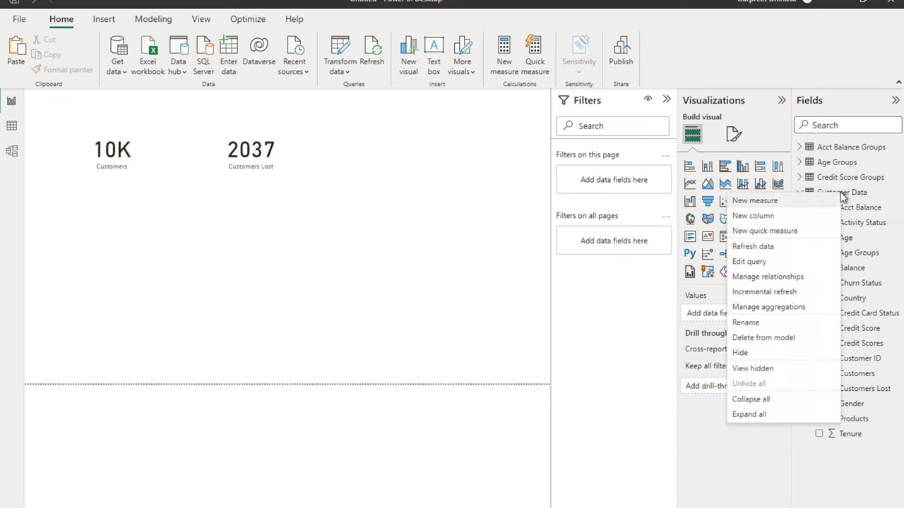
{"action": "left_click", "coordinate": [763, 202]}
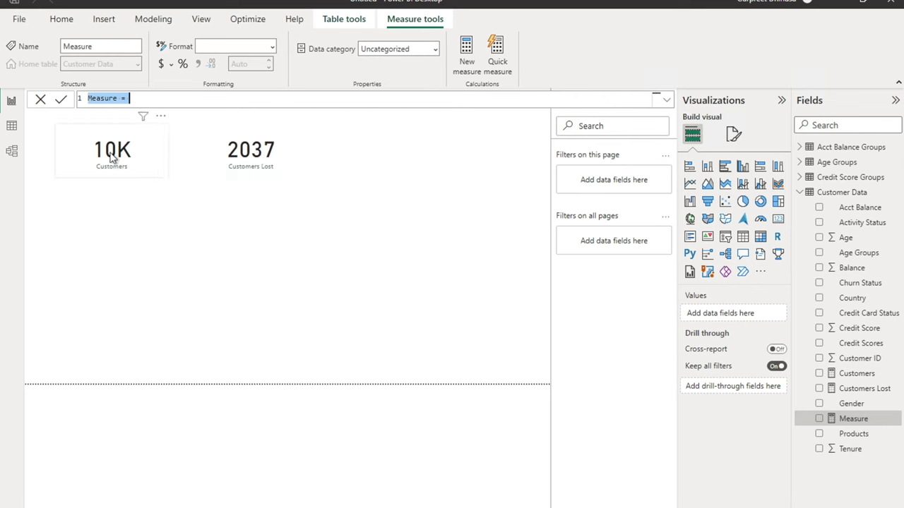
{"action": "double_click", "coordinate": [117, 98]}
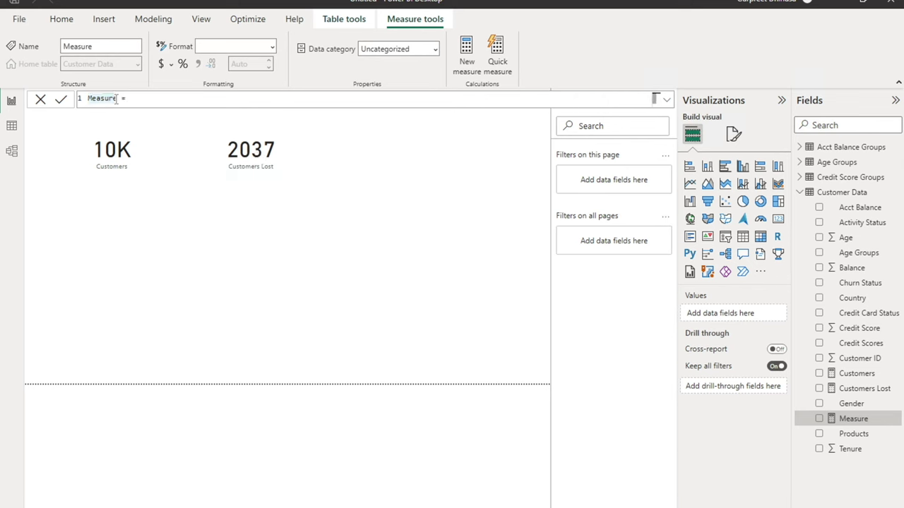
{"action": "key", "text": "BackSpace"}
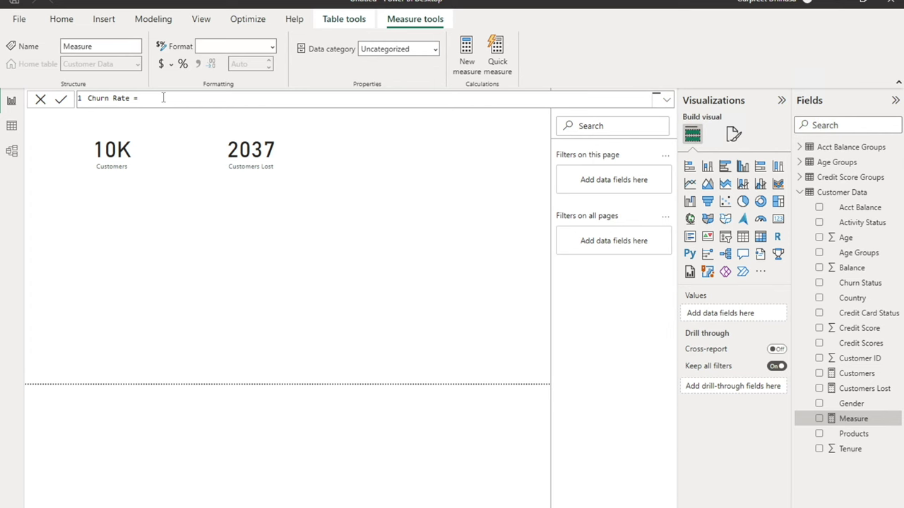
Define Churn Rate as 'Customer Data'[Customers Lost] / 'Customer Data'[Customers] and commit the formula.
{"action": "type", "text": "Cus"}
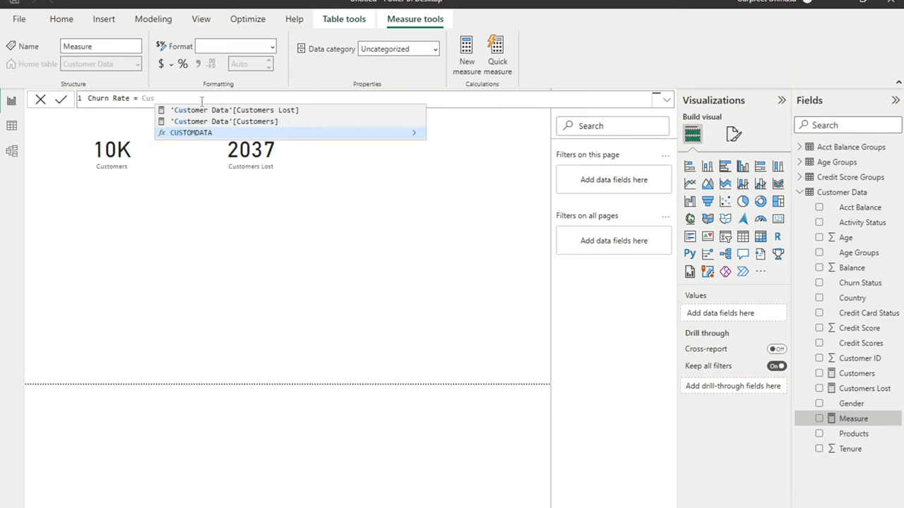
{"action": "left_click", "coordinate": [233, 111]}
{"action": "type", "text": "/"}
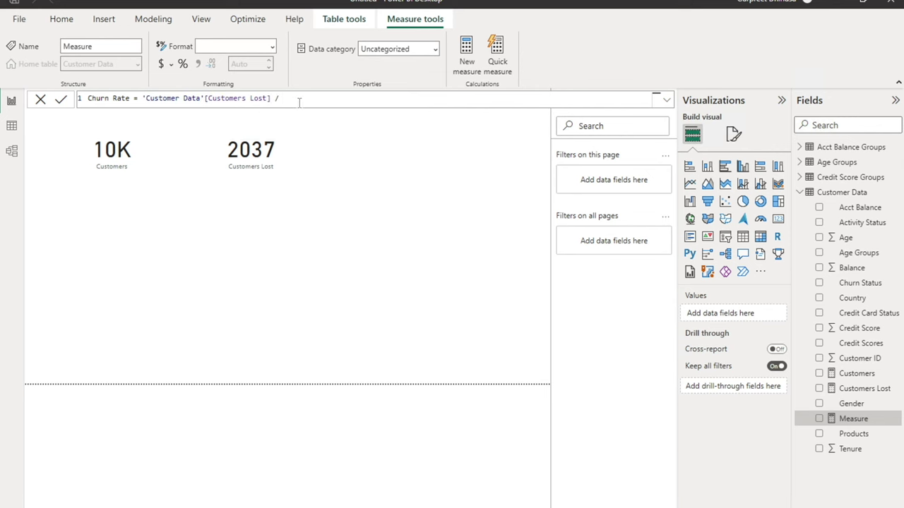
{"action": "type", "text": " 'Cus"}
{"action": "left_click", "coordinate": [372, 123]}
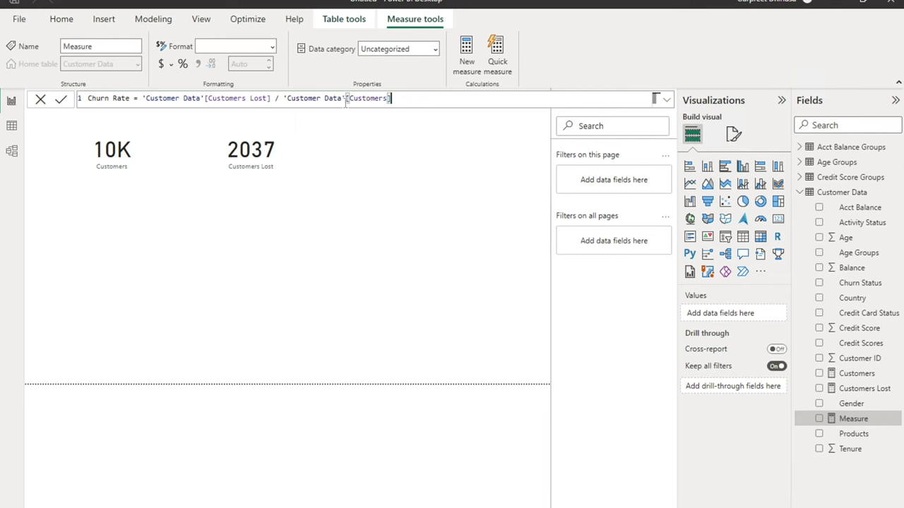
{"action": "key", "text": "Return"}
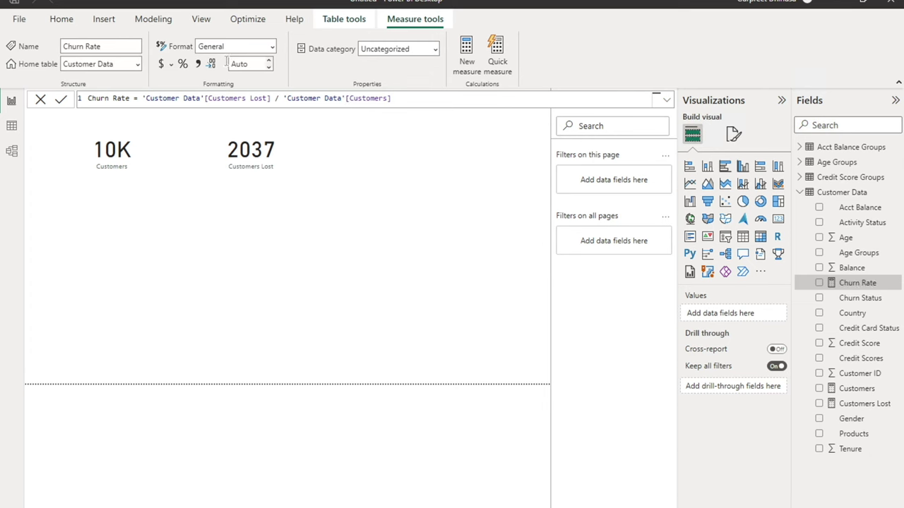
Format the Churn Rate measure as Percentage with 1 decimal place.
{"action": "left_click", "coordinate": [272, 46]}
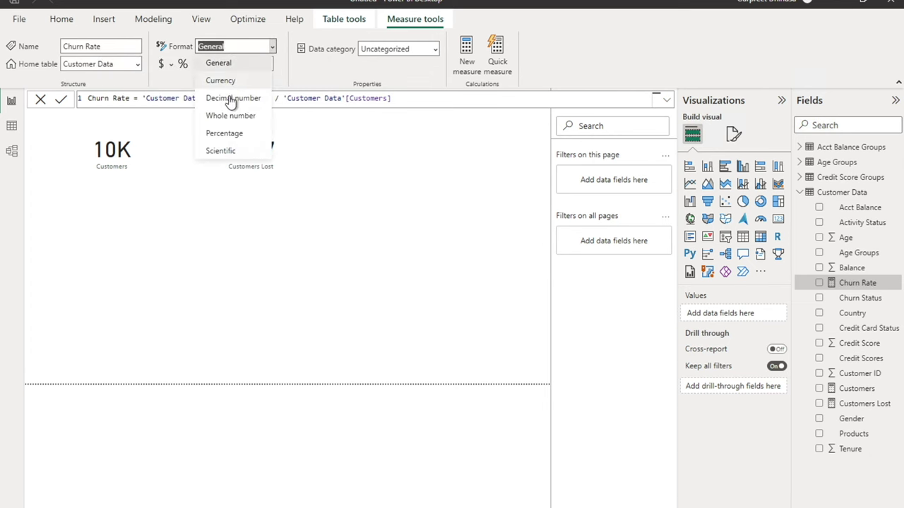
{"action": "left_click", "coordinate": [229, 132]}
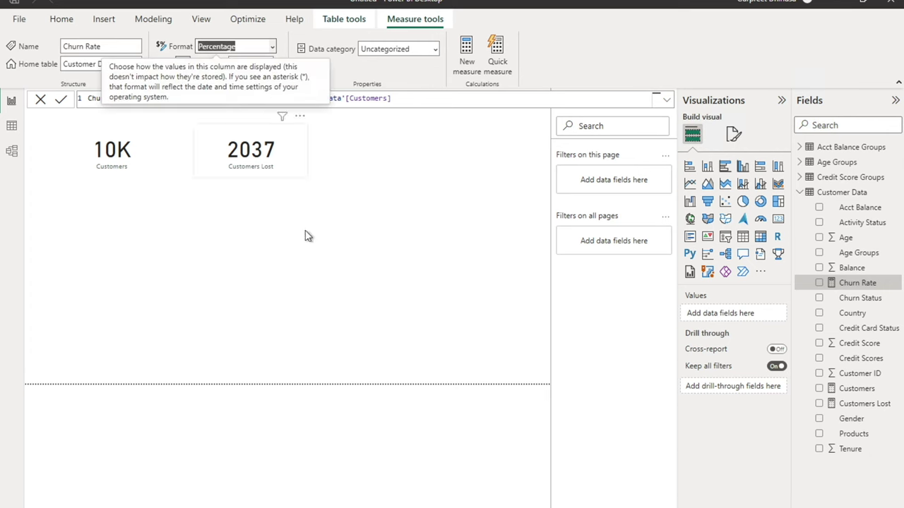
{"action": "left_click", "coordinate": [312, 144]}
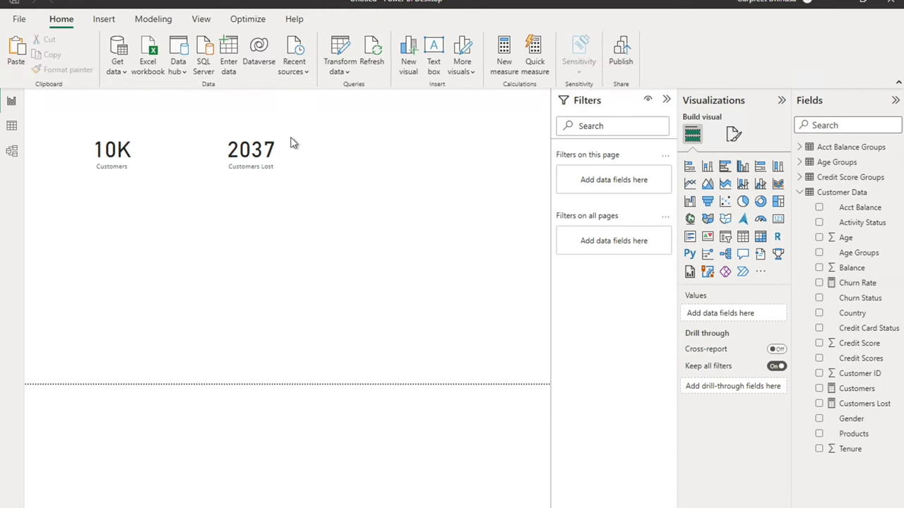
{"action": "left_click", "coordinate": [286, 139]}
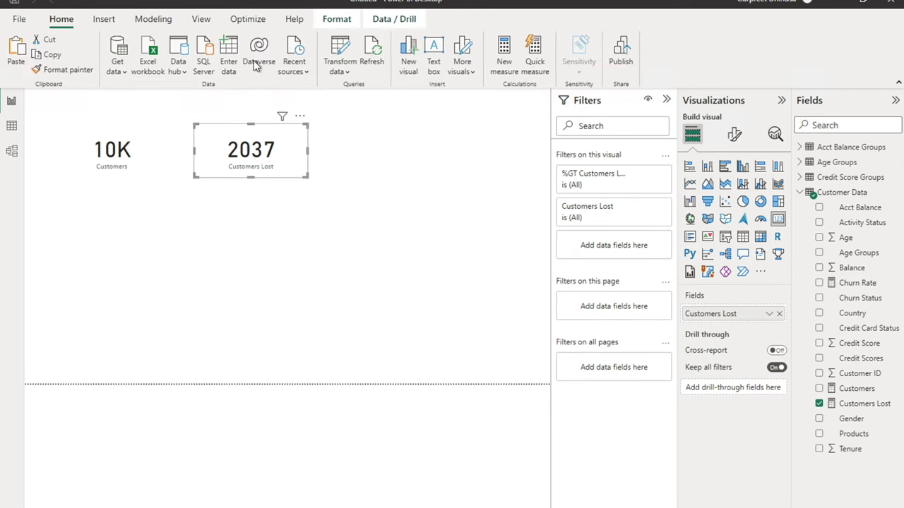
{"action": "left_click", "coordinate": [857, 282]}
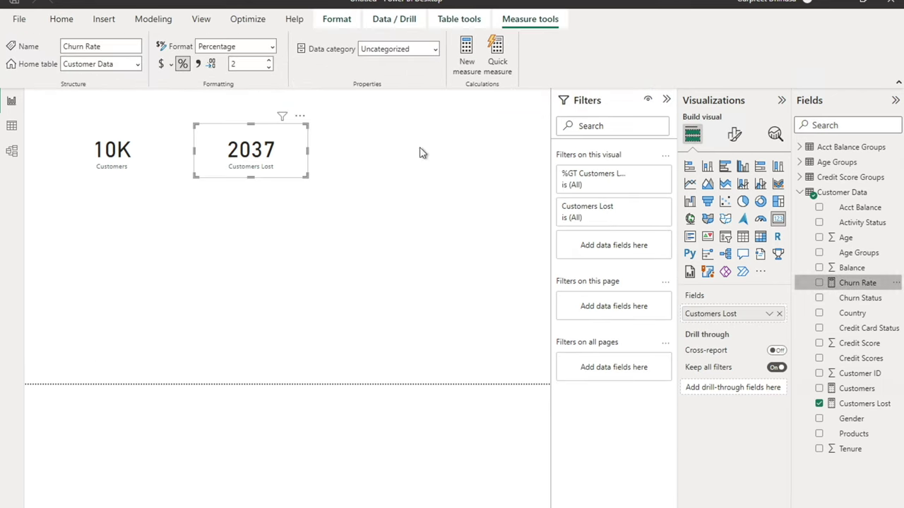
{"action": "left_click", "coordinate": [269, 68]}
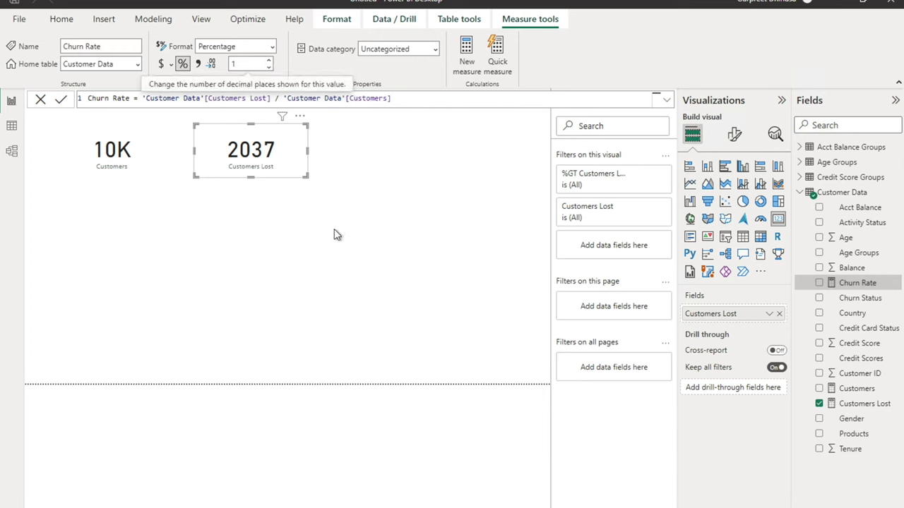
Duplicate the Customers Lost card, place the copy beside it and replace its field with the Churn Rate measure.
{"action": "left_click", "coordinate": [277, 149]}
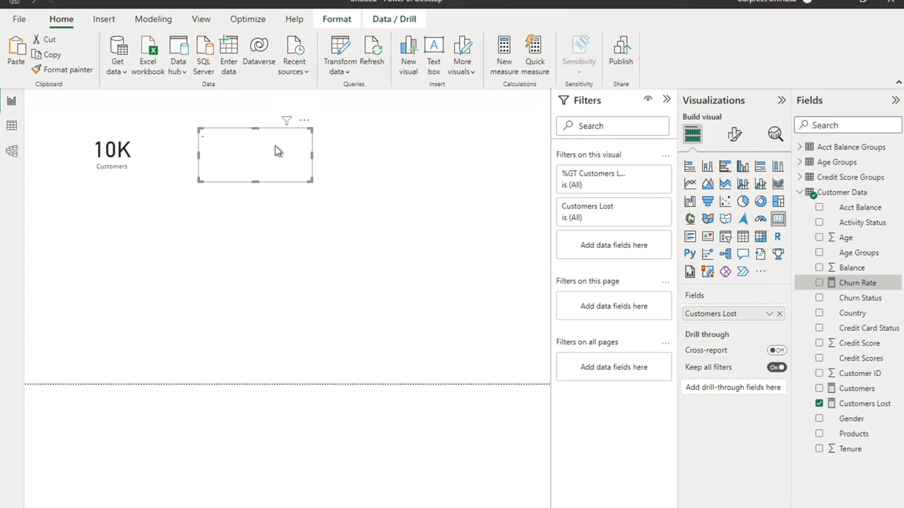
{"action": "key", "text": "ctrl+c"}
{"action": "key", "text": "ctrl+v"}
{"action": "left_click_drag", "start_coordinate": [385, 149], "coordinate": [403, 148]}
{"action": "left_click", "coordinate": [779, 314]}
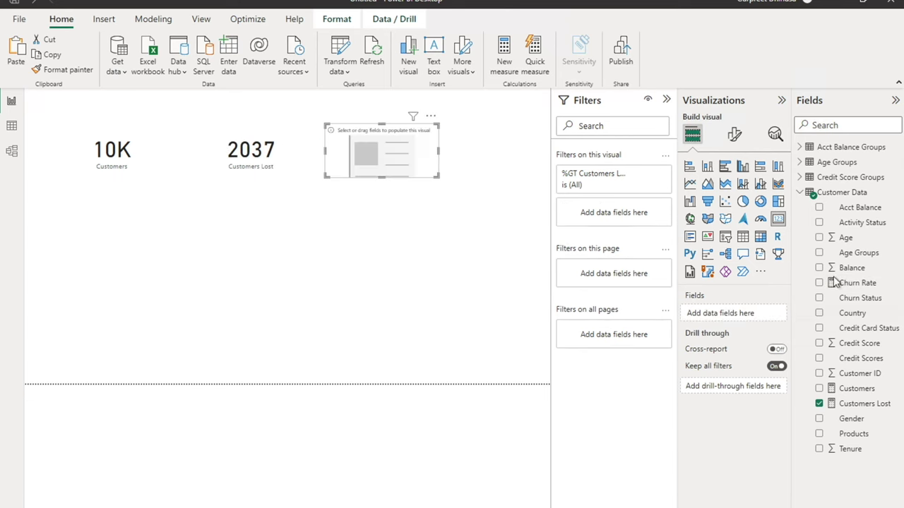
{"action": "left_click_drag", "start_coordinate": [853, 284], "coordinate": [732, 313]}
{"action": "left_click", "coordinate": [441, 245]}
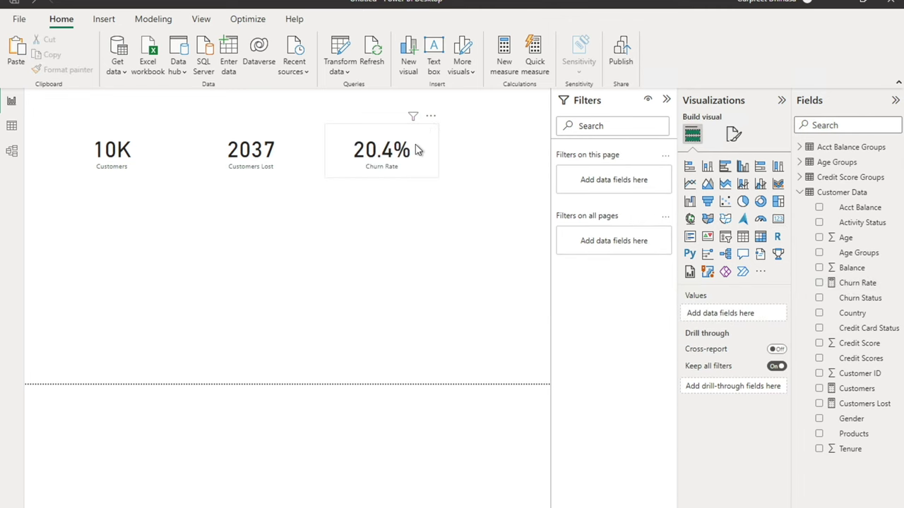
Remove the Customers Lost card from the report page.
{"action": "left_click", "coordinate": [417, 149]}
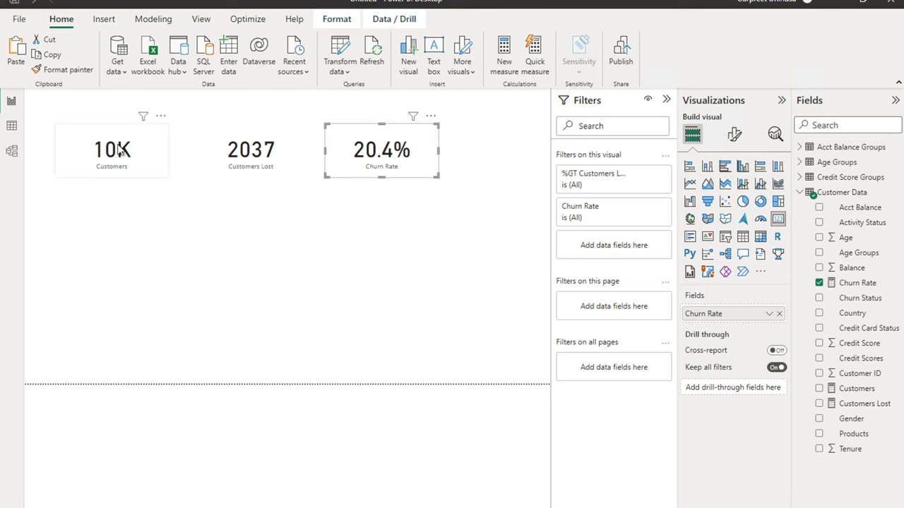
{"action": "left_click", "coordinate": [268, 151]}
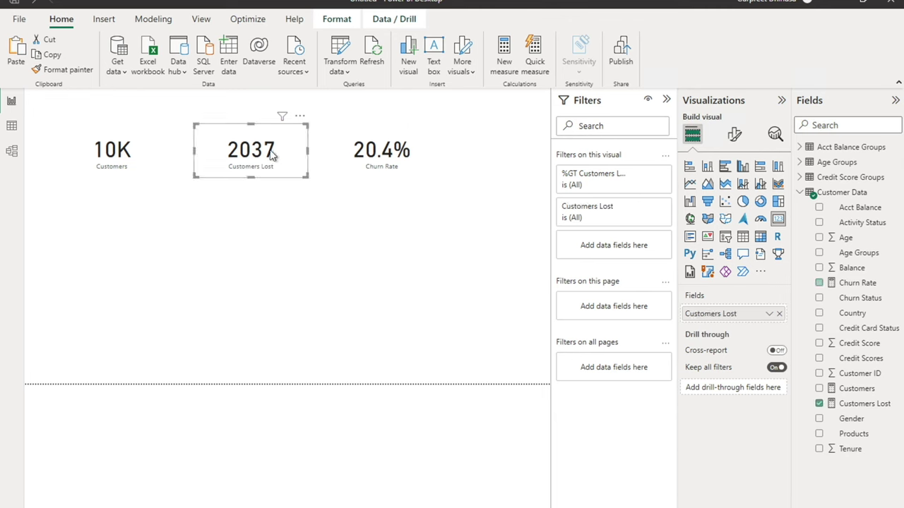
{"action": "left_click", "coordinate": [300, 118]}
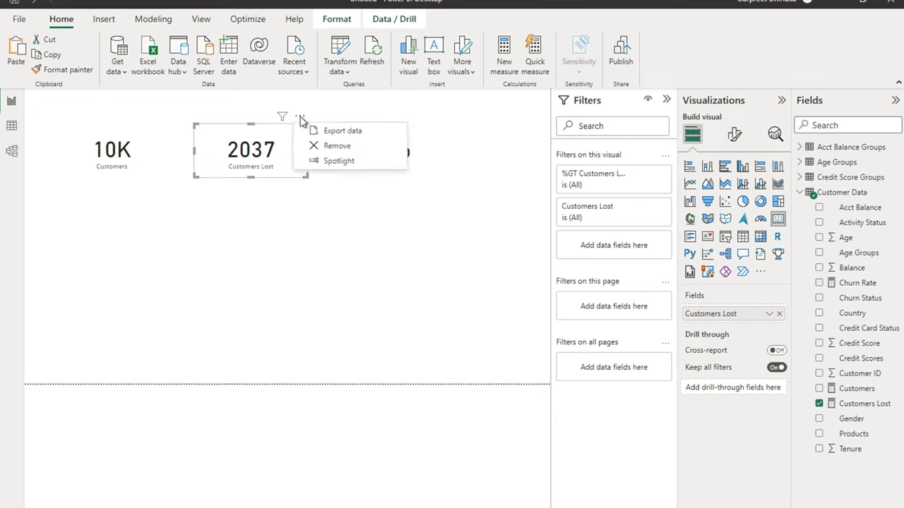
{"action": "left_click", "coordinate": [324, 147]}
Move the Churn Rate and Customers cards side by side to the report page's upper edge, and collapse the Filters pane.
{"action": "left_click_drag", "start_coordinate": [381, 138], "coordinate": [364, 103]}
{"action": "left_click_drag", "start_coordinate": [109, 156], "coordinate": [243, 122]}
{"action": "left_click_drag", "start_coordinate": [245, 123], "coordinate": [245, 123]}
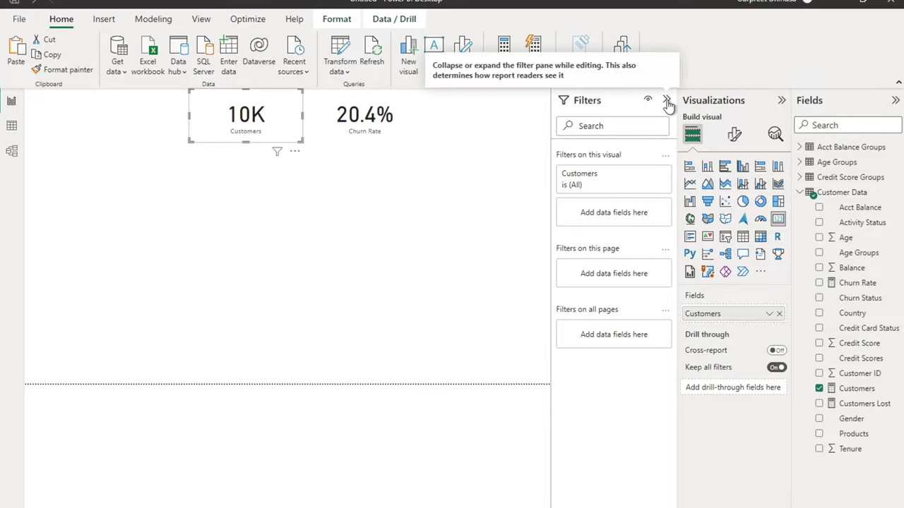
{"action": "left_click", "coordinate": [667, 104]}
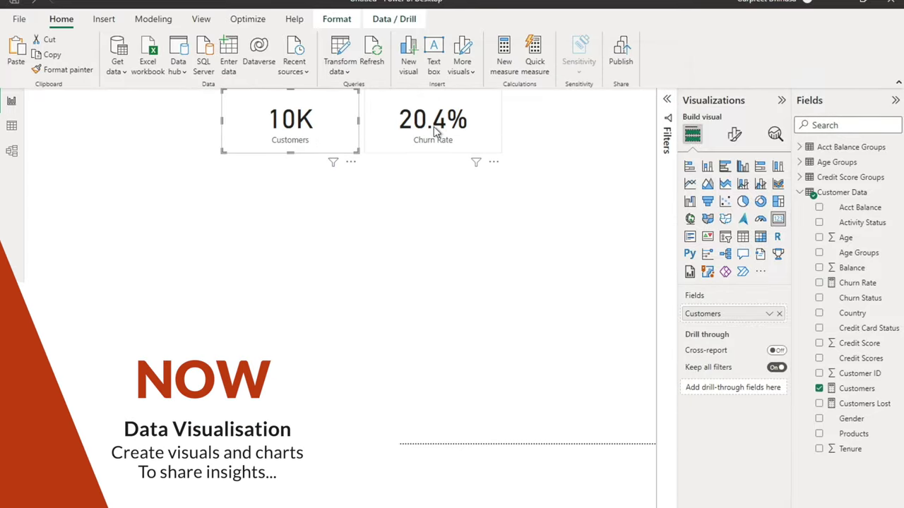
Reduce the size of the Churn Rate and Customers cards and keep them close together at the page's upper edge.
{"action": "left_click", "coordinate": [496, 154]}
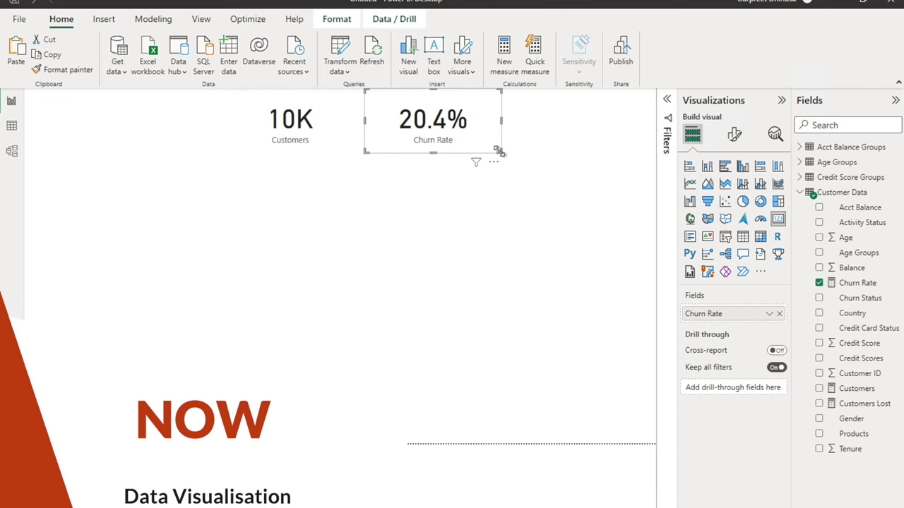
{"action": "left_click_drag", "start_coordinate": [486, 149], "coordinate": [458, 141]}
{"action": "left_click", "coordinate": [329, 127]}
{"action": "left_click_drag", "start_coordinate": [357, 153], "coordinate": [339, 130]}
{"action": "left_click", "coordinate": [426, 185]}
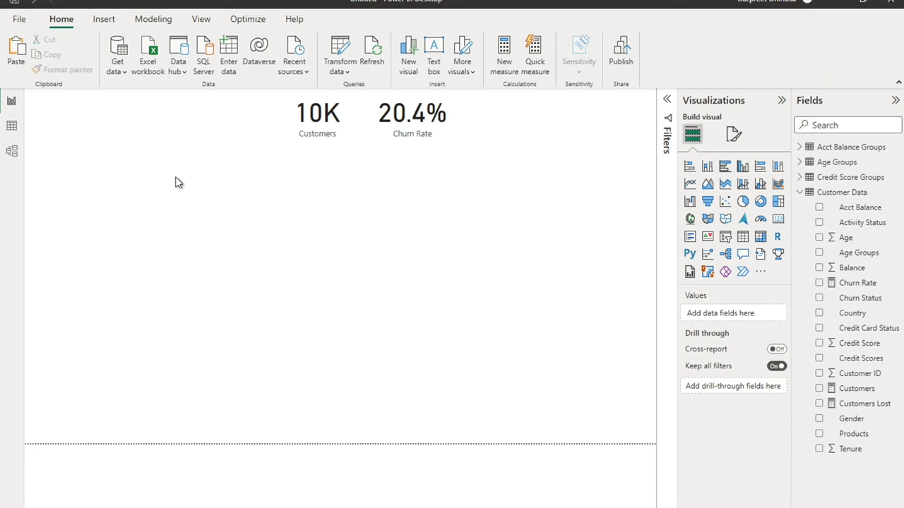
Add a donut chart below the cards with Gender as the legend and the Customers measure as values.
{"action": "left_click", "coordinate": [760, 204]}
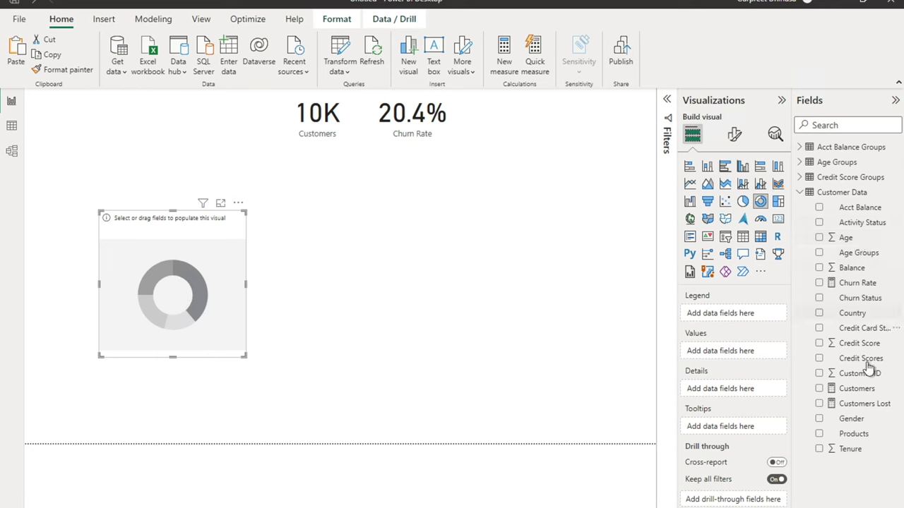
{"action": "left_click_drag", "start_coordinate": [844, 419], "coordinate": [751, 317]}
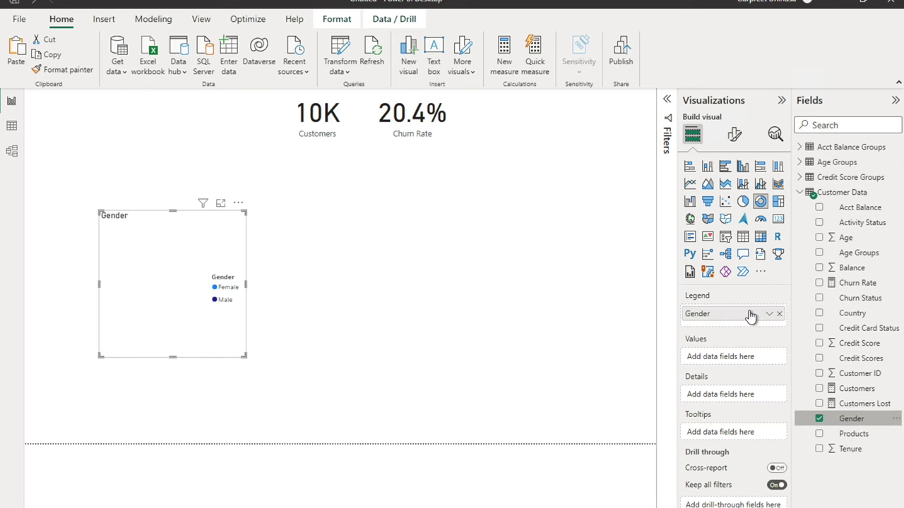
{"action": "left_click_drag", "start_coordinate": [863, 394], "coordinate": [739, 360]}
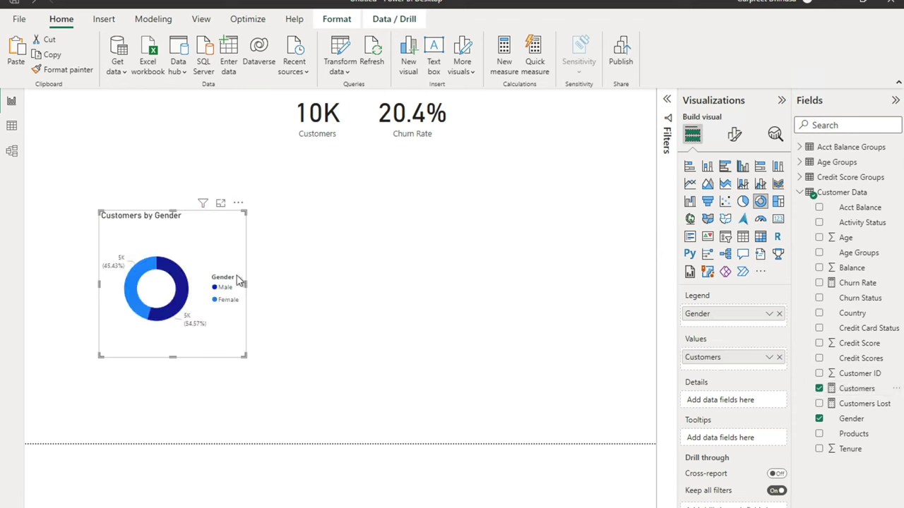
Set the legend position of the Customers by Gender donut chart to Top center.
{"action": "left_click", "coordinate": [735, 134]}
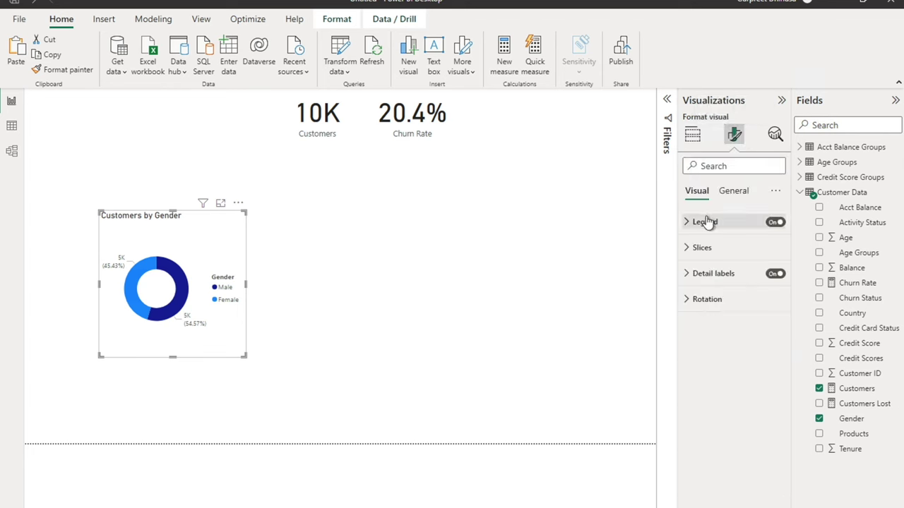
{"action": "left_click", "coordinate": [706, 222]}
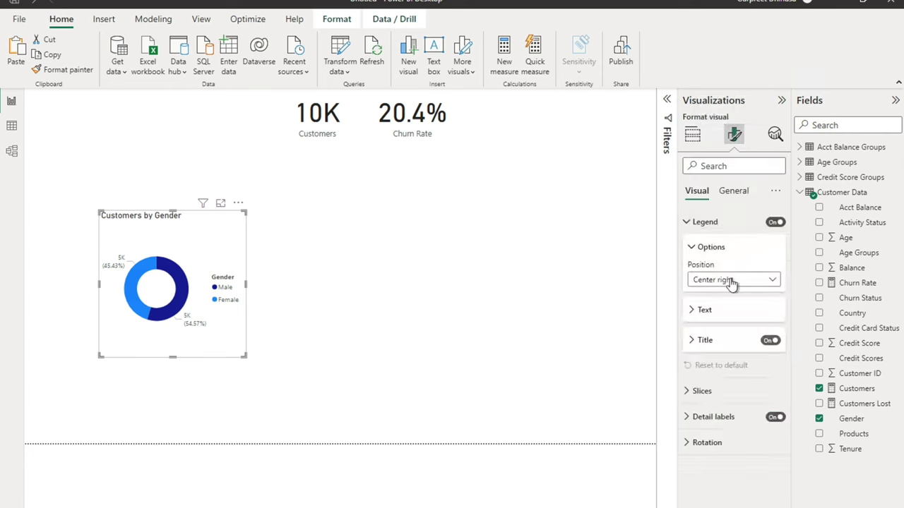
{"action": "left_click", "coordinate": [730, 281]}
{"action": "left_click", "coordinate": [722, 315]}
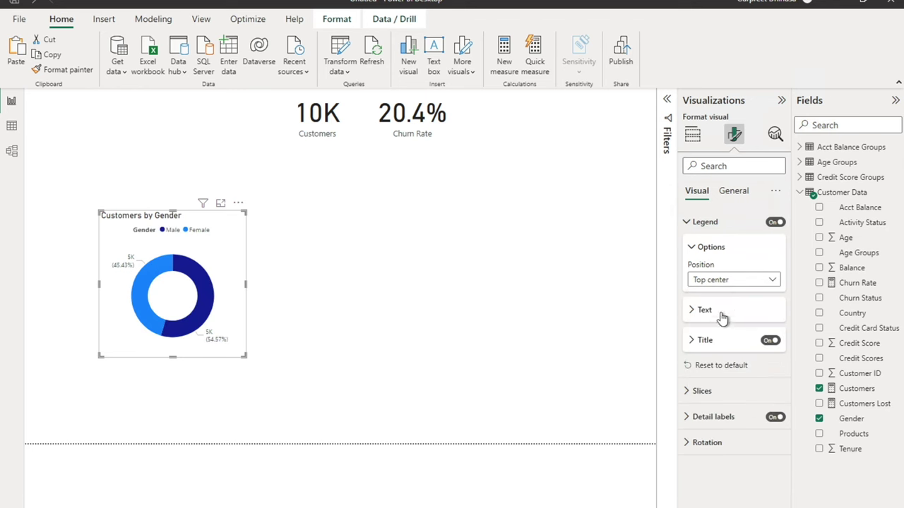
{"action": "left_click", "coordinate": [717, 343]}
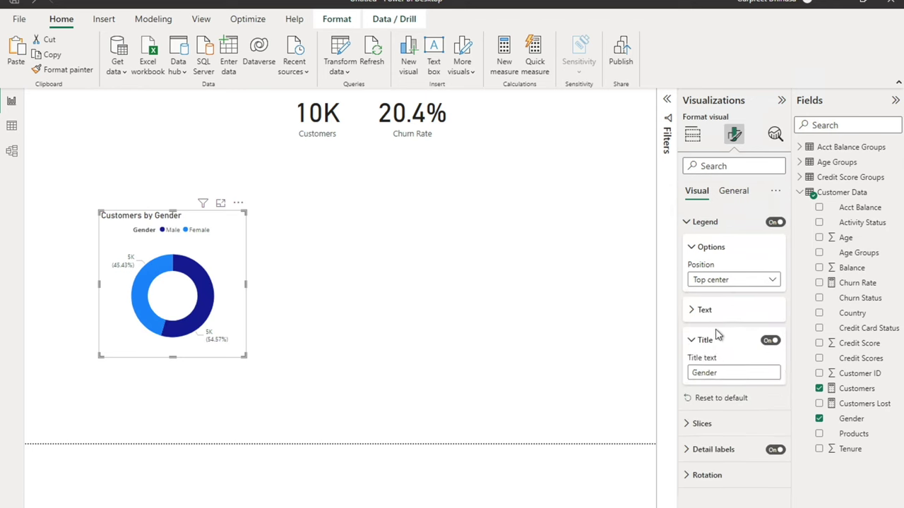
{"action": "left_click", "coordinate": [689, 224]}
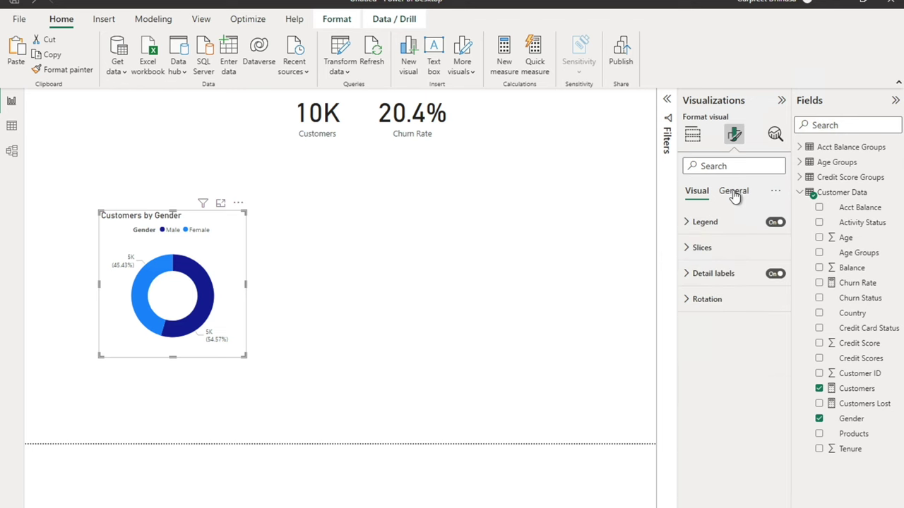
Center the title of the Customers by Gender chart horizontally.
{"action": "left_click", "coordinate": [733, 192]}
{"action": "left_click", "coordinate": [701, 250]}
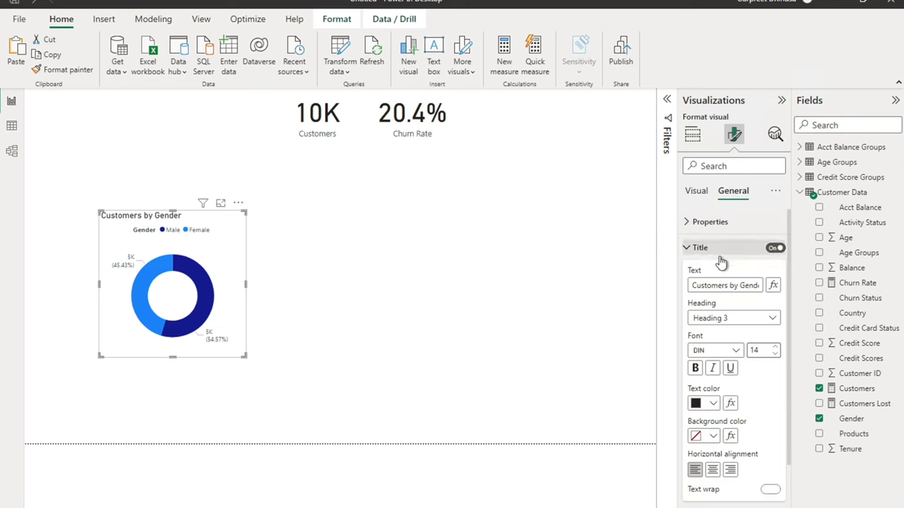
{"action": "left_click", "coordinate": [713, 470]}
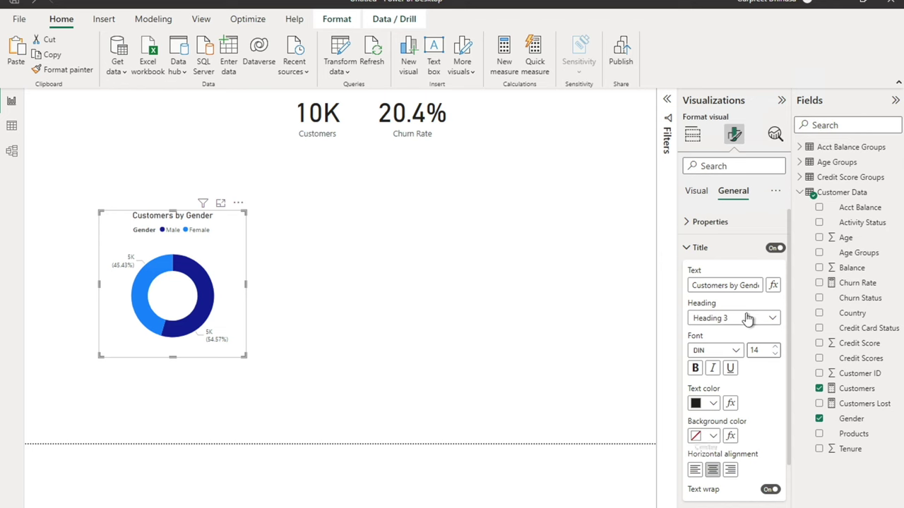
{"action": "left_click", "coordinate": [425, 258]}
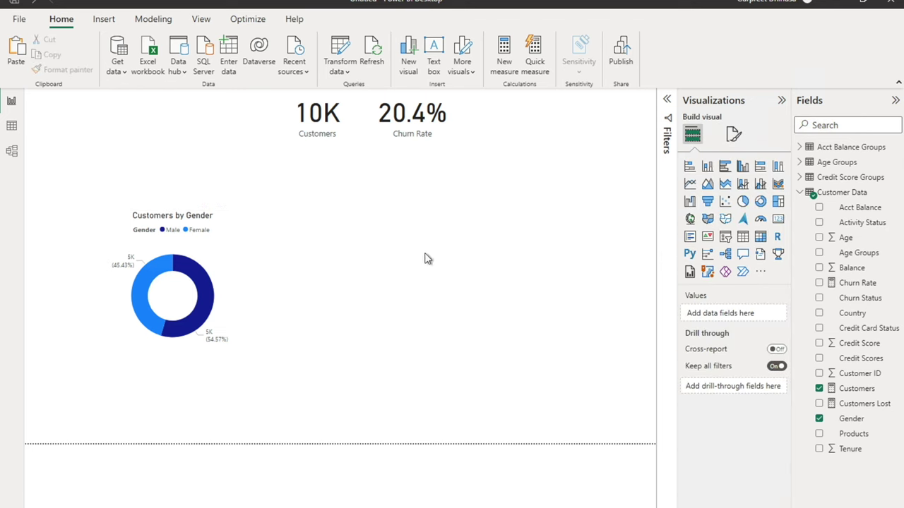
Move the Customers by Gender chart to the page's left edge just below the cards and make it slightly smaller.
{"action": "mouse_move", "coordinate": [242, 248]}
{"action": "left_click_drag", "start_coordinate": [242, 247], "coordinate": [182, 191]}
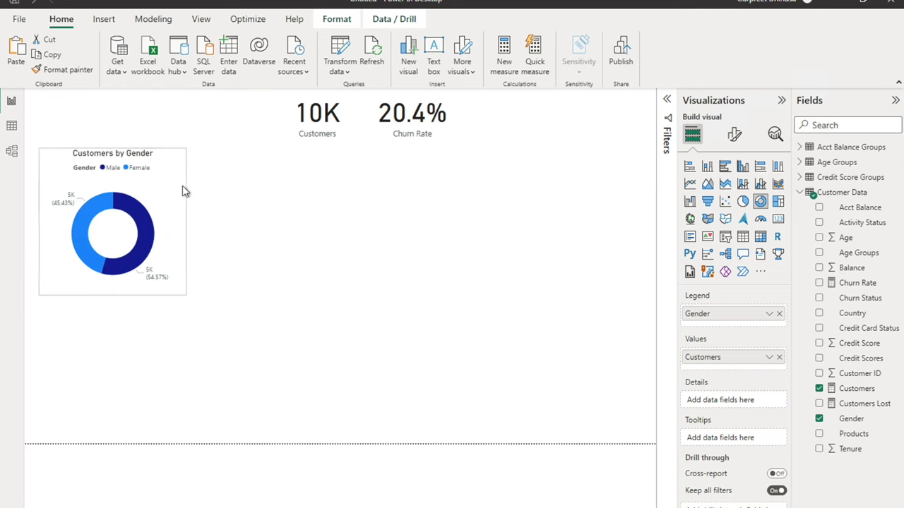
{"action": "left_click_drag", "start_coordinate": [185, 293], "coordinate": [168, 274]}
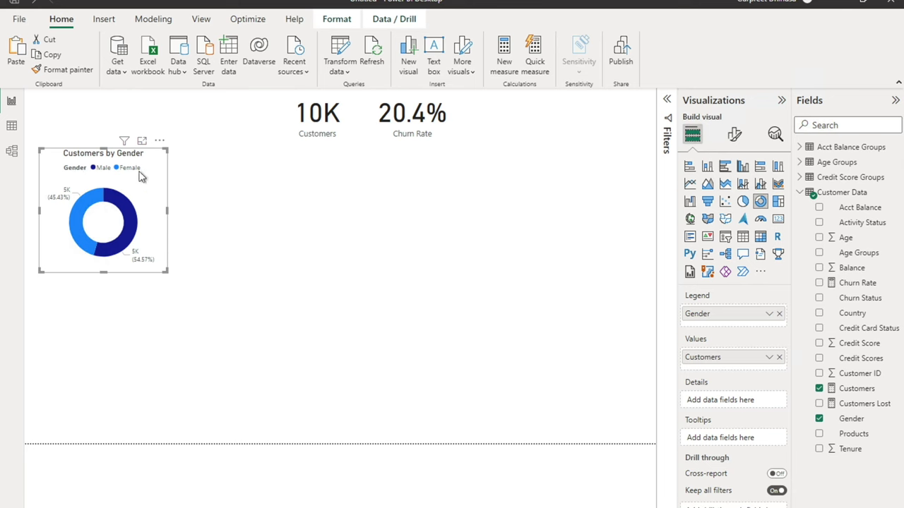
Turn off the legend title of the Customers by Gender chart.
{"action": "left_click", "coordinate": [735, 134]}
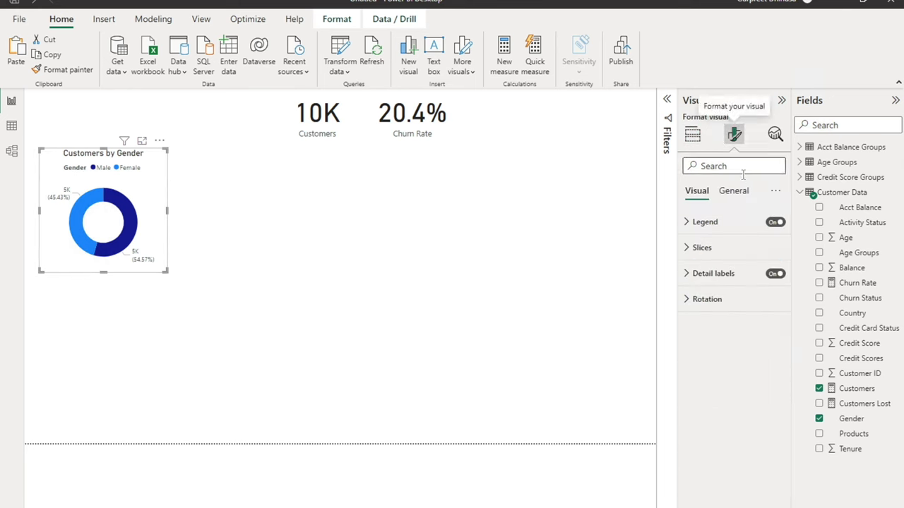
{"action": "left_click", "coordinate": [688, 225]}
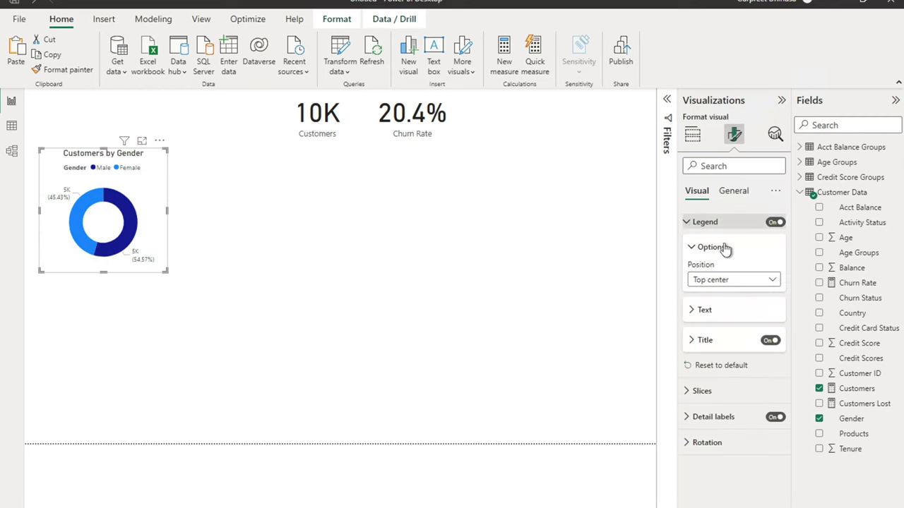
{"action": "left_click", "coordinate": [771, 341]}
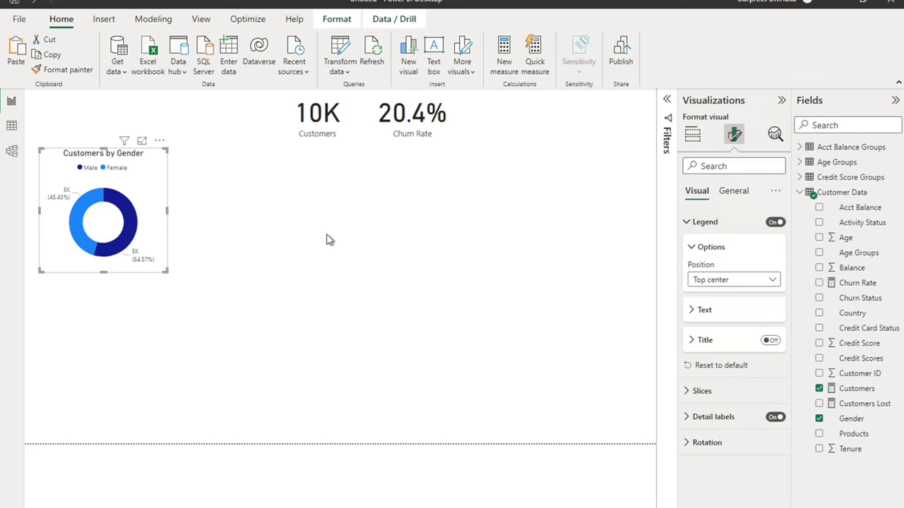
{"action": "left_click", "coordinate": [278, 223]}
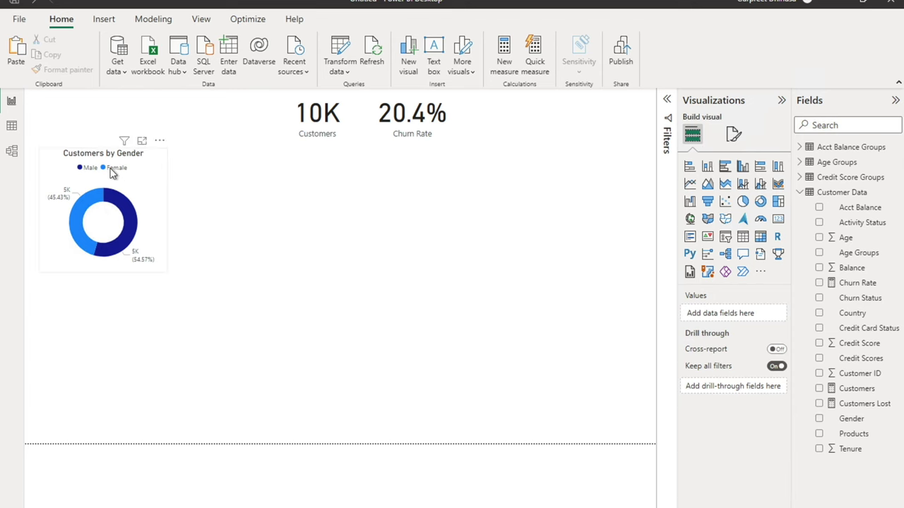
Duplicate the Gender donut chart, place the copy beside it, and replace its legend field with Activity Status.
{"action": "left_click", "coordinate": [159, 235]}
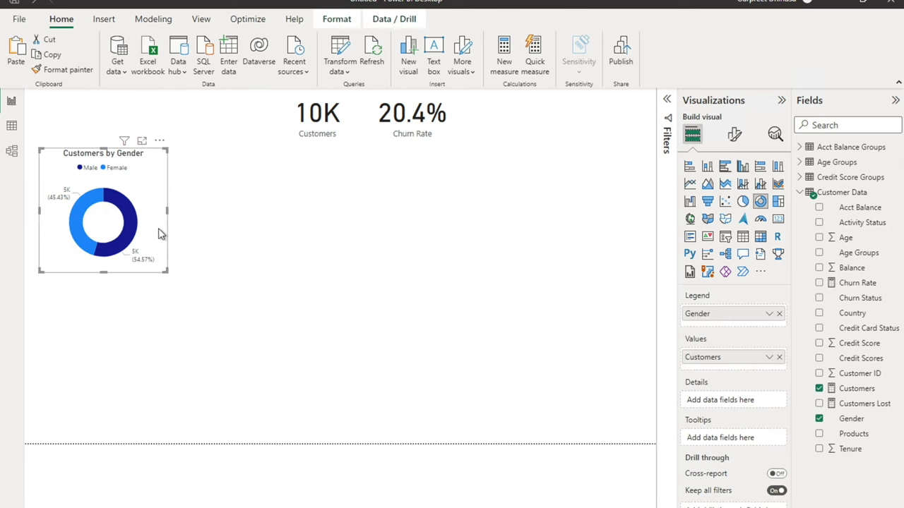
{"action": "key", "text": "ctrl+c"}
{"action": "key", "text": "ctrl+v"}
{"action": "left_click_drag", "start_coordinate": [146, 204], "coordinate": [276, 195]}
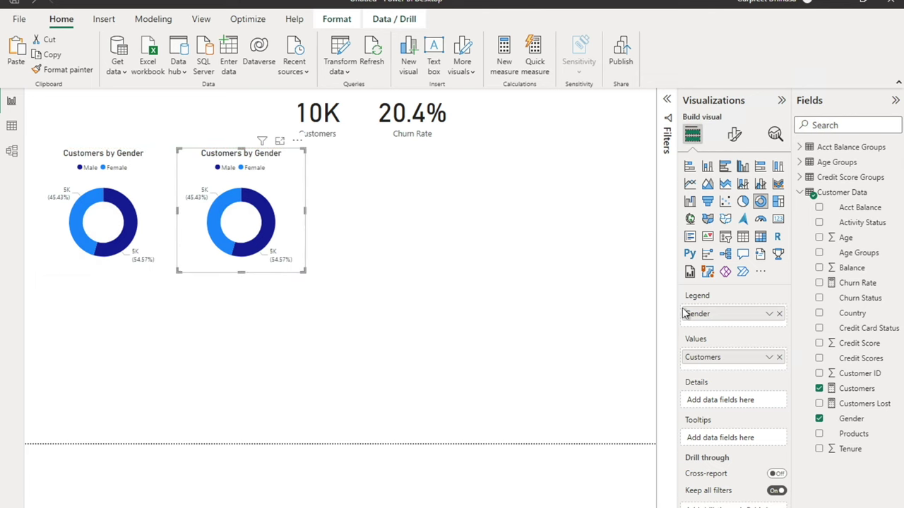
{"action": "left_click", "coordinate": [780, 314]}
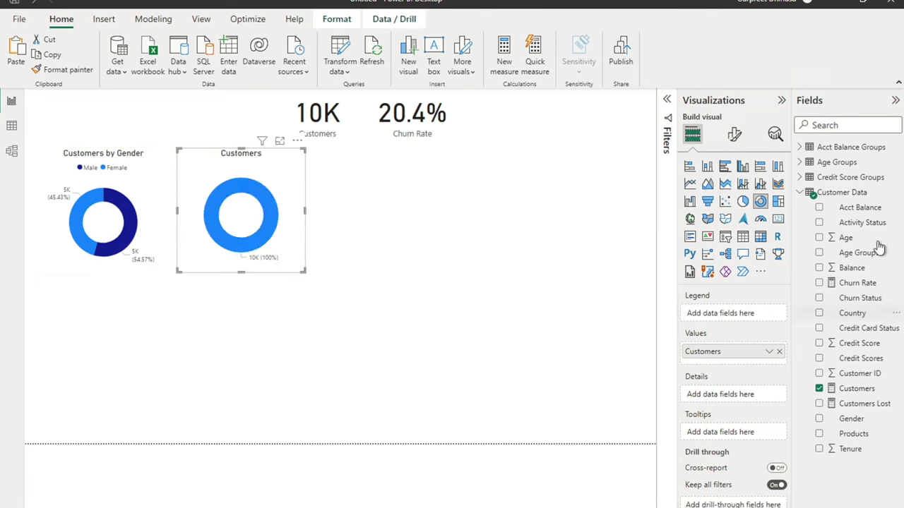
{"action": "left_click_drag", "start_coordinate": [868, 224], "coordinate": [753, 317]}
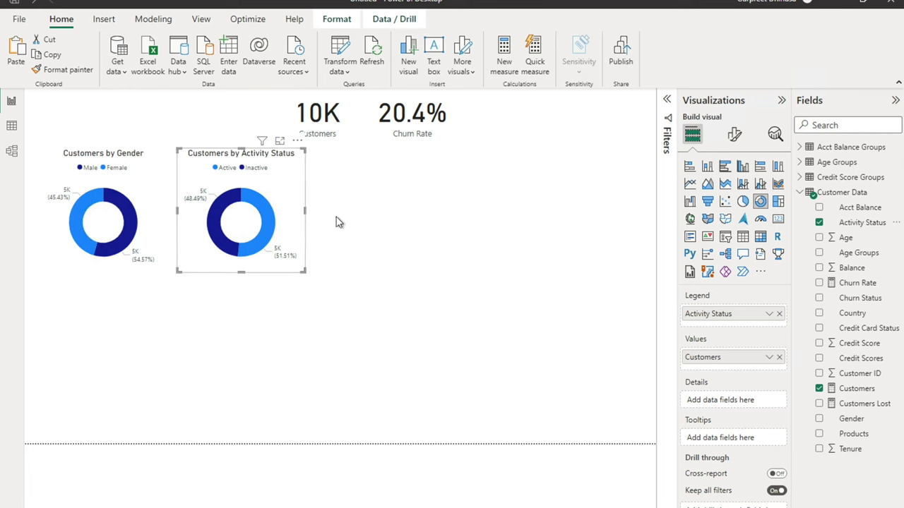
Duplicate the Activity Status donut chart, place the copy to its right, and replace its legend field with Credit Card Status.
{"action": "key", "text": "ctrl+c"}
{"action": "key", "text": "ctrl+v"}
{"action": "left_click_drag", "start_coordinate": [303, 187], "coordinate": [431, 188]}
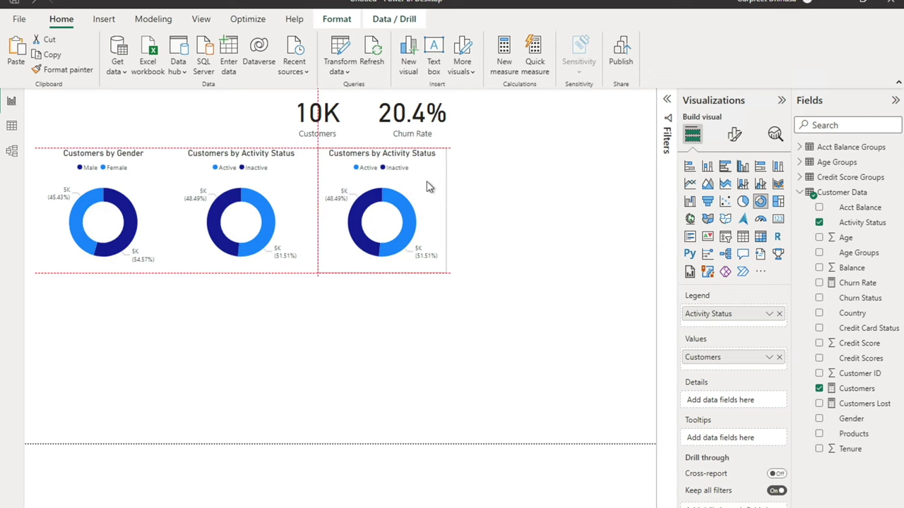
{"action": "left_click_drag", "start_coordinate": [438, 185], "coordinate": [440, 185]}
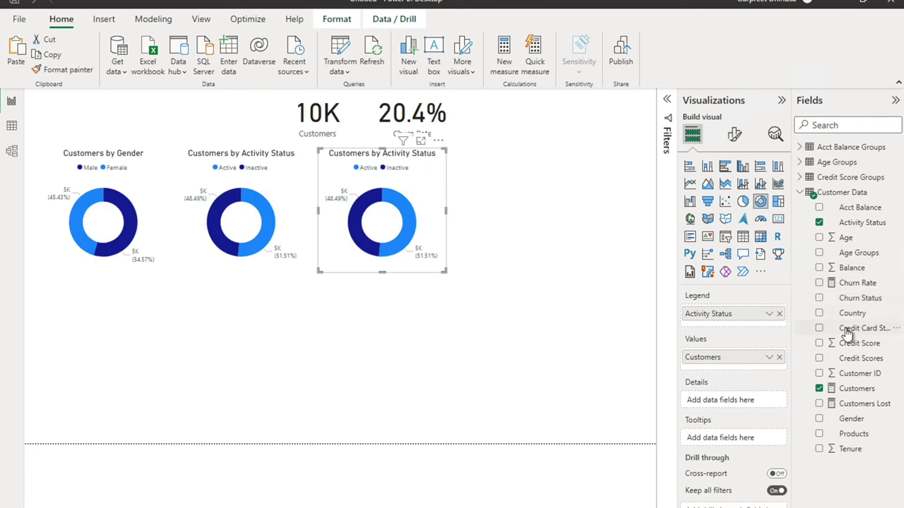
{"action": "left_click_drag", "start_coordinate": [734, 315], "coordinate": [554, 314]}
{"action": "left_click_drag", "start_coordinate": [801, 332], "coordinate": [749, 316]}
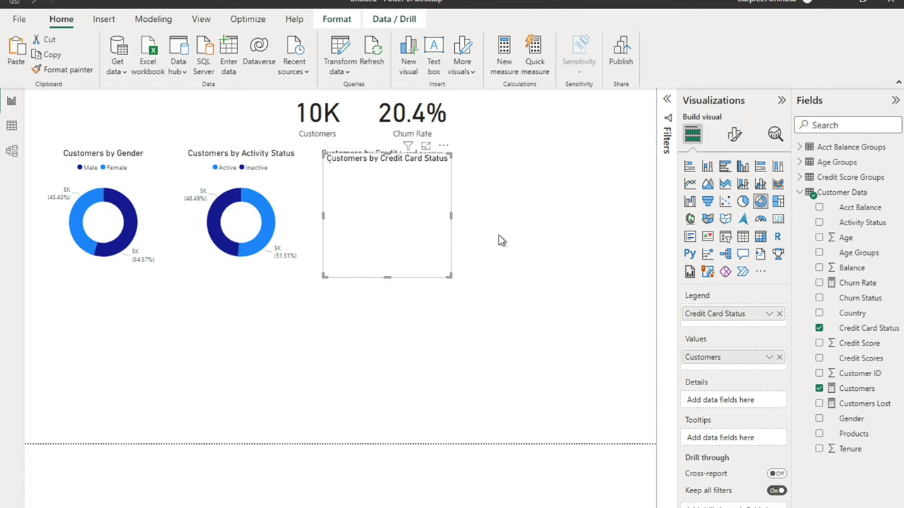
Add a fourth donut chart to the row from a copy of the Credit Card Status chart, with Country as its legend.
{"action": "key", "text": "ctrl+v"}
{"action": "left_click_drag", "start_coordinate": [547, 192], "coordinate": [568, 187]}
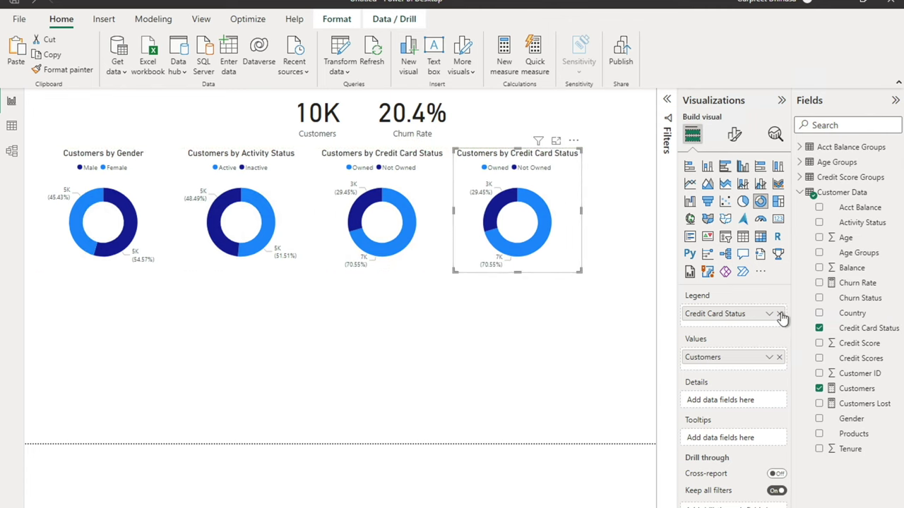
{"action": "left_click", "coordinate": [779, 315]}
{"action": "left_click_drag", "start_coordinate": [851, 315], "coordinate": [730, 316]}
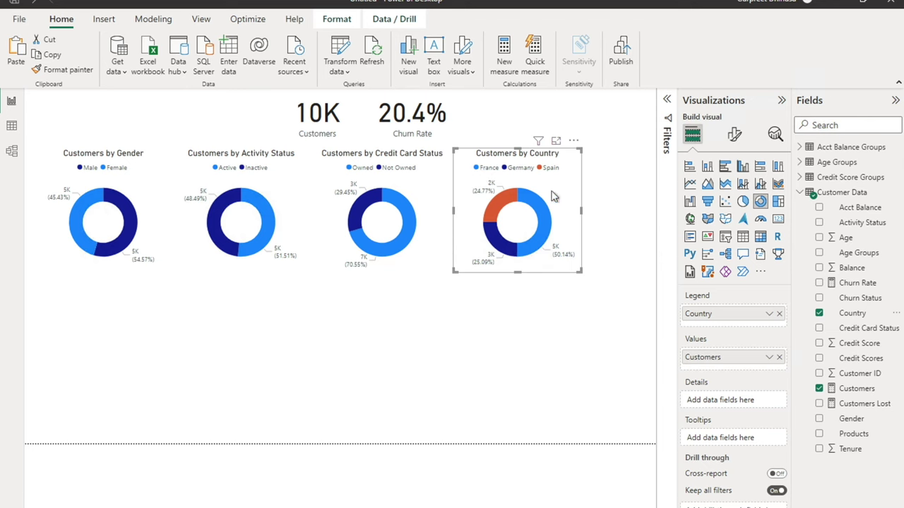
Shift the Activity Status, Credit Card Status and Country charts left so the four donut charts sit closer together in one row.
{"action": "left_click_drag", "start_coordinate": [559, 192], "coordinate": [556, 189]}
{"action": "left_click", "coordinate": [322, 332]}
{"action": "left_click", "coordinate": [339, 185]}
{"action": "left_click_drag", "start_coordinate": [344, 172], "coordinate": [332, 172]}
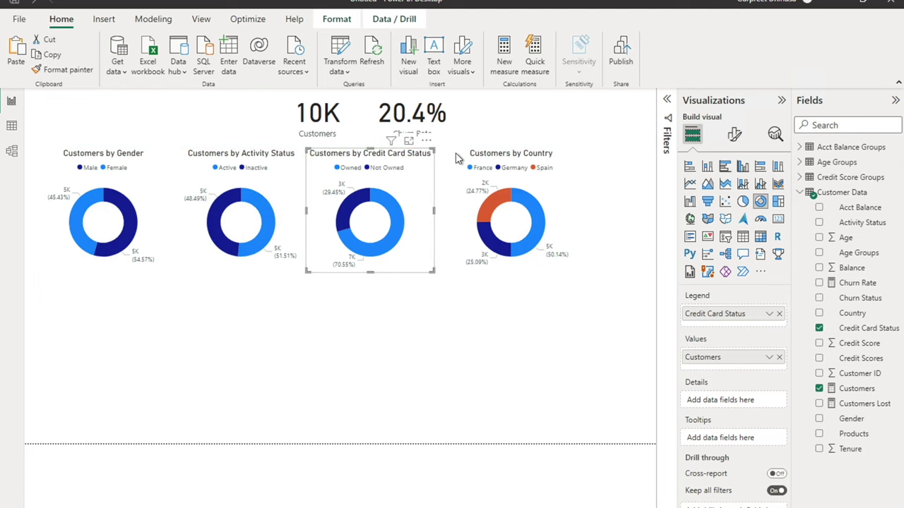
{"action": "left_click", "coordinate": [482, 164]}
{"action": "left_click_drag", "start_coordinate": [484, 164], "coordinate": [473, 165]}
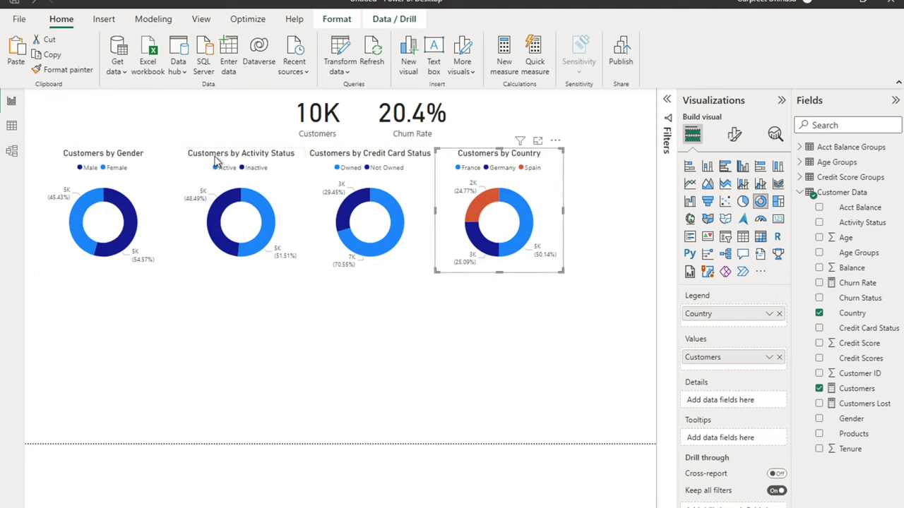
{"action": "left_click_drag", "start_coordinate": [226, 156], "coordinate": [218, 156]}
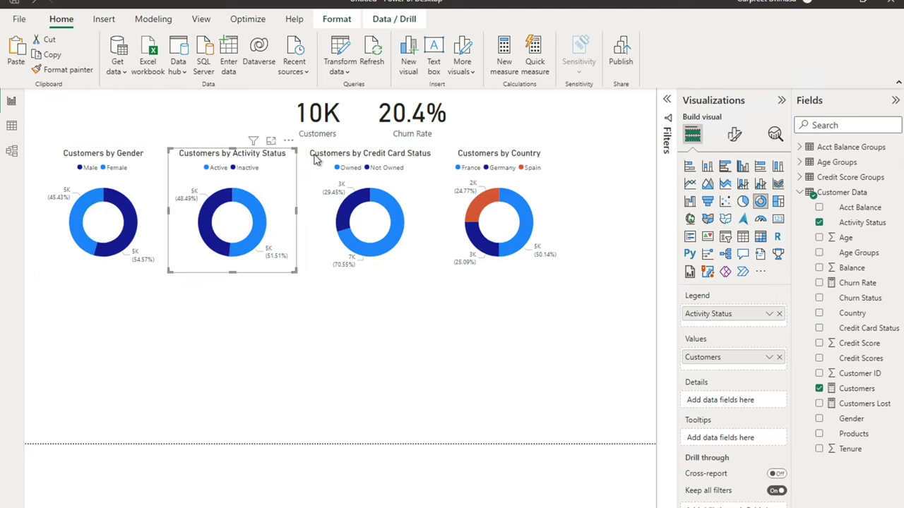
{"action": "left_click", "coordinate": [322, 158]}
{"action": "left_click", "coordinate": [432, 166]}
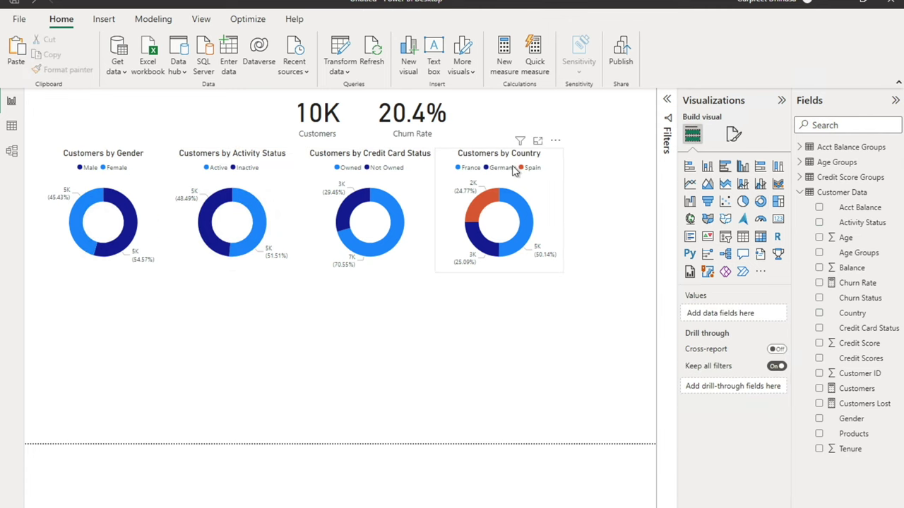
Duplicate the Country donut chart, place the copy directly below it, and clear the cross-filtering from the report page.
{"action": "left_click", "coordinate": [513, 170]}
{"action": "key", "text": "ctrl+c"}
{"action": "key", "text": "ctrl+v"}
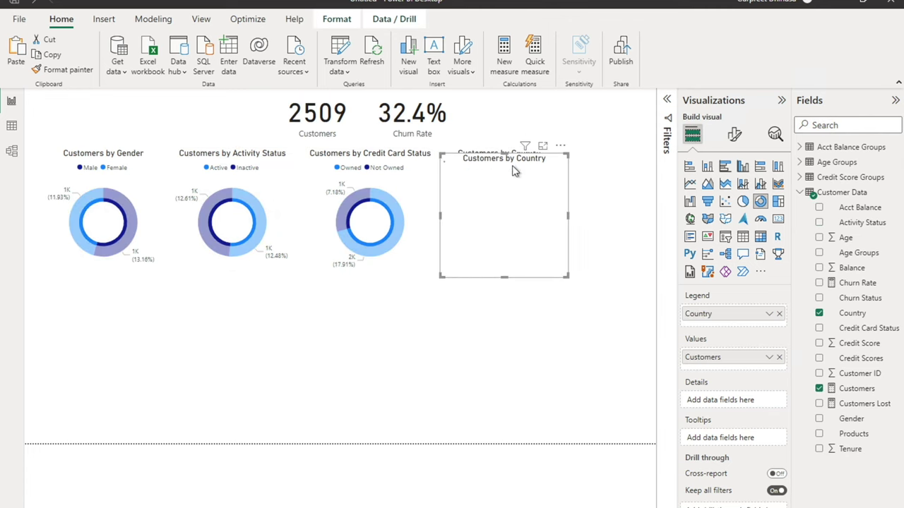
{"action": "left_click_drag", "start_coordinate": [514, 173], "coordinate": [524, 302]}
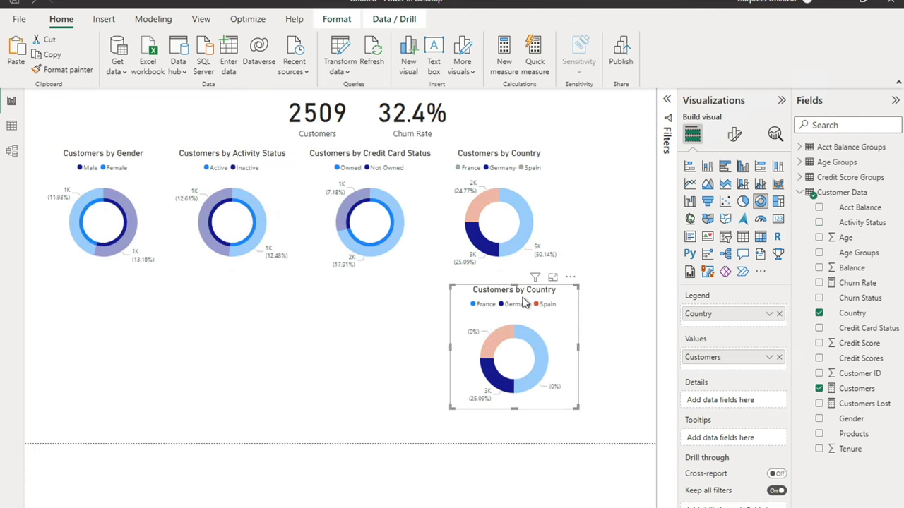
{"action": "left_click", "coordinate": [554, 231]}
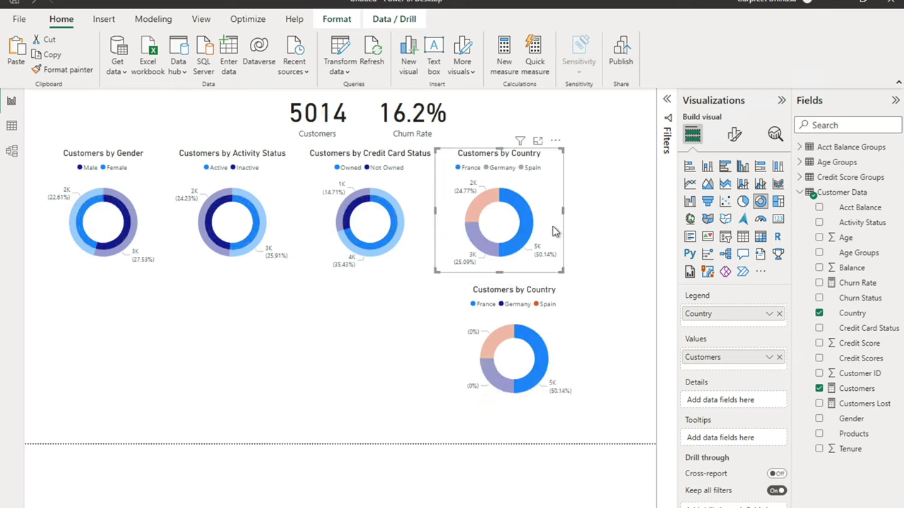
{"action": "left_click", "coordinate": [569, 360]}
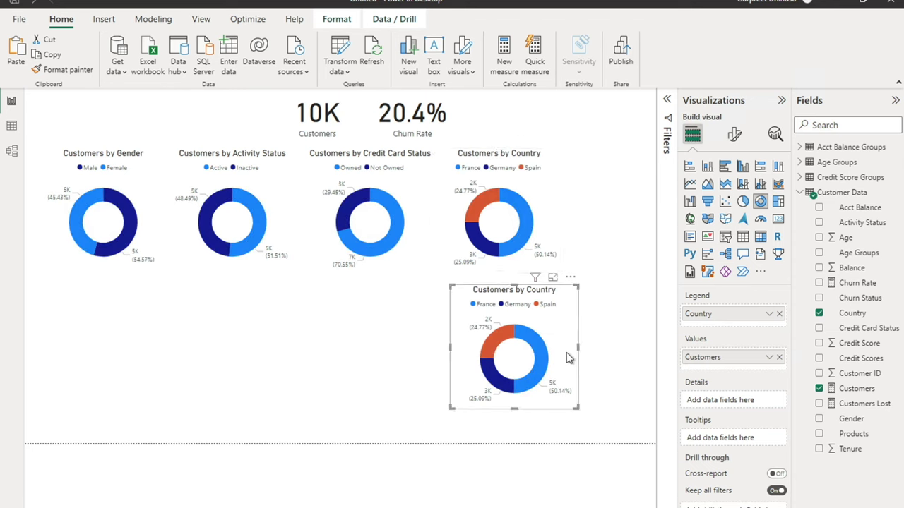
Replace the lower donut chart's legend field with Products and inspect the values of its slices.
{"action": "left_click", "coordinate": [779, 315]}
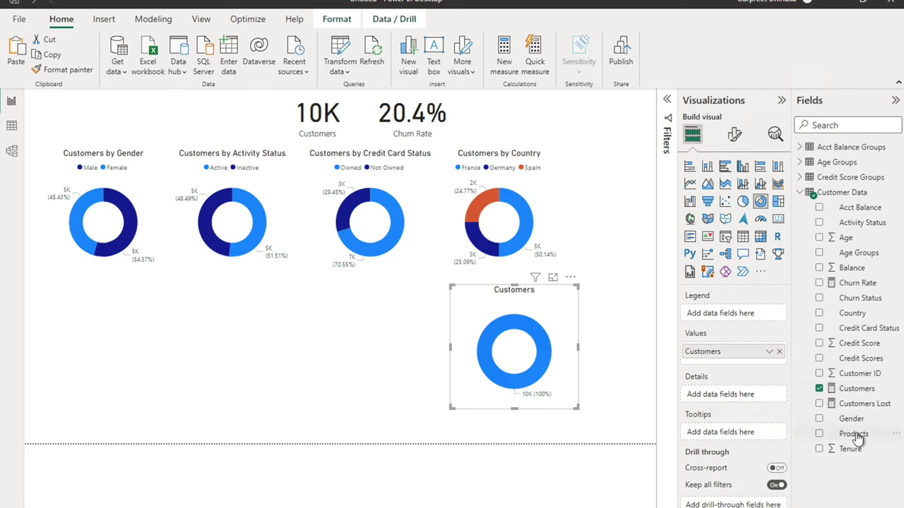
{"action": "left_click_drag", "start_coordinate": [854, 435], "coordinate": [759, 315]}
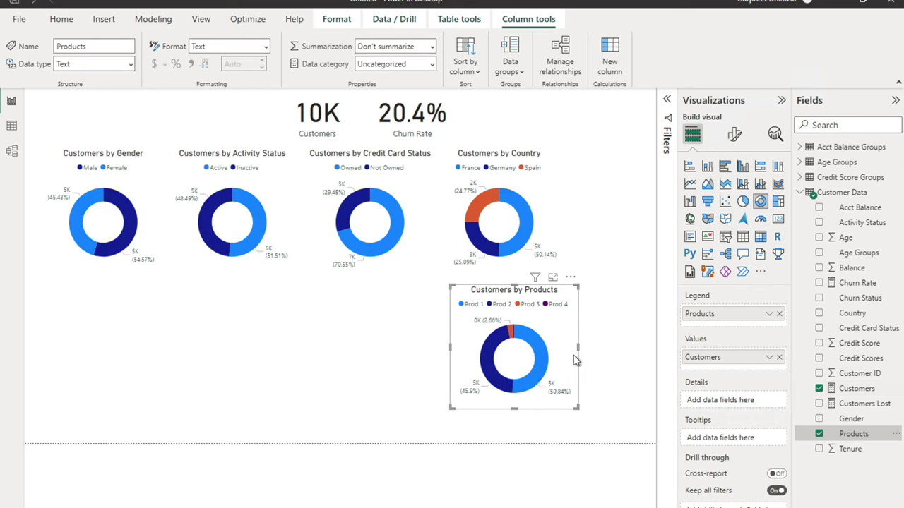
{"action": "mouse_move", "coordinate": [545, 358]}
{"action": "mouse_move", "coordinate": [498, 385]}
{"action": "mouse_move", "coordinate": [514, 336]}
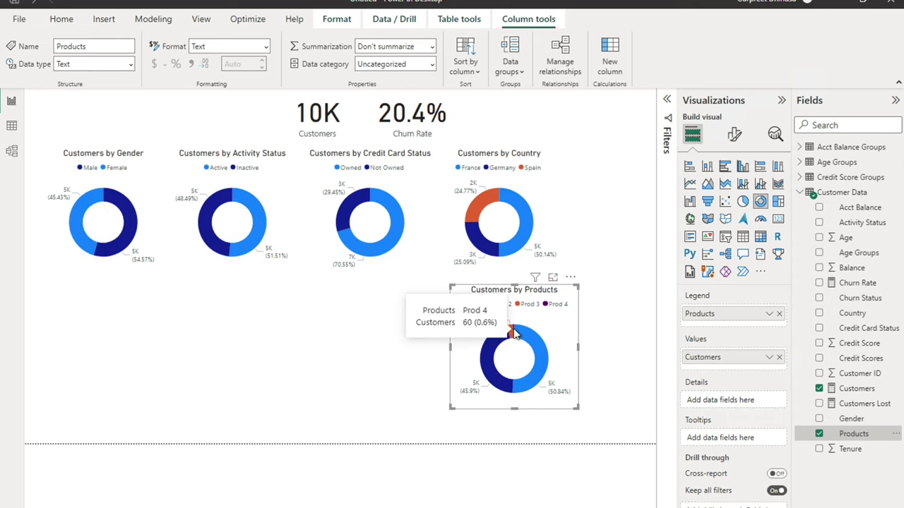
{"action": "left_click", "coordinate": [370, 353]}
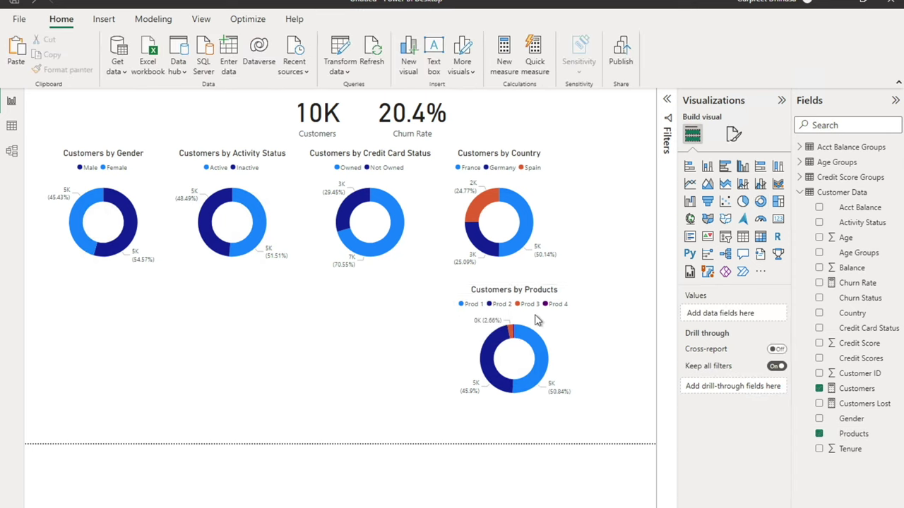
Shift the Gender, Activity Status, Credit Card Status and Country donut charts left to free space at the end of their row.
{"action": "left_click", "coordinate": [535, 316]}
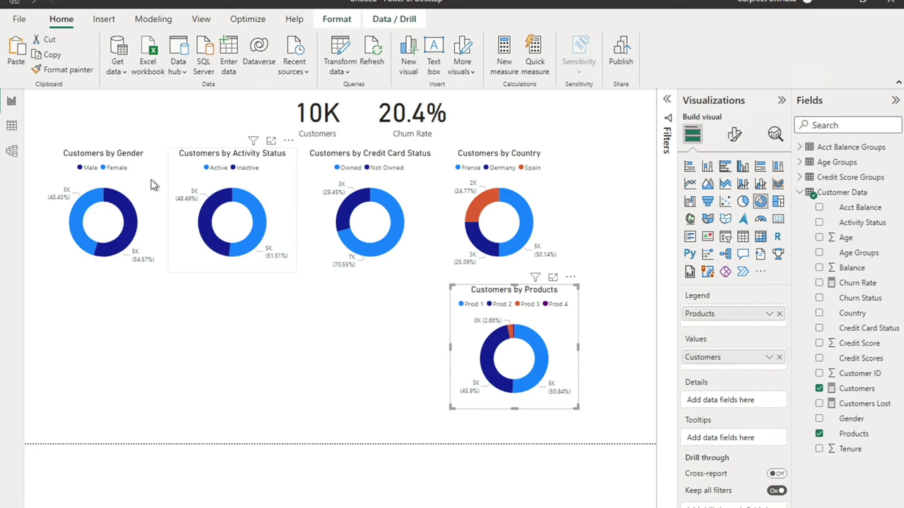
{"action": "left_click", "coordinate": [117, 168]}
{"action": "left_click", "coordinate": [346, 168]}
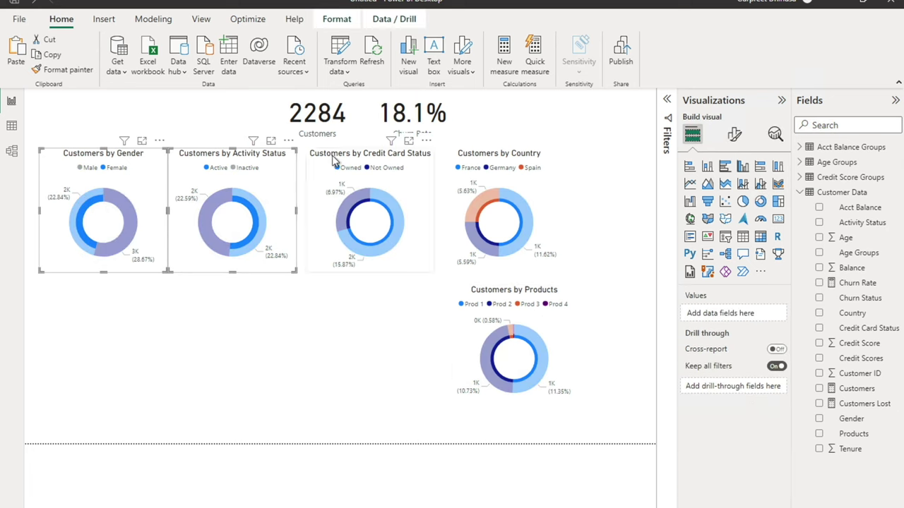
{"action": "left_click", "coordinate": [460, 168]}
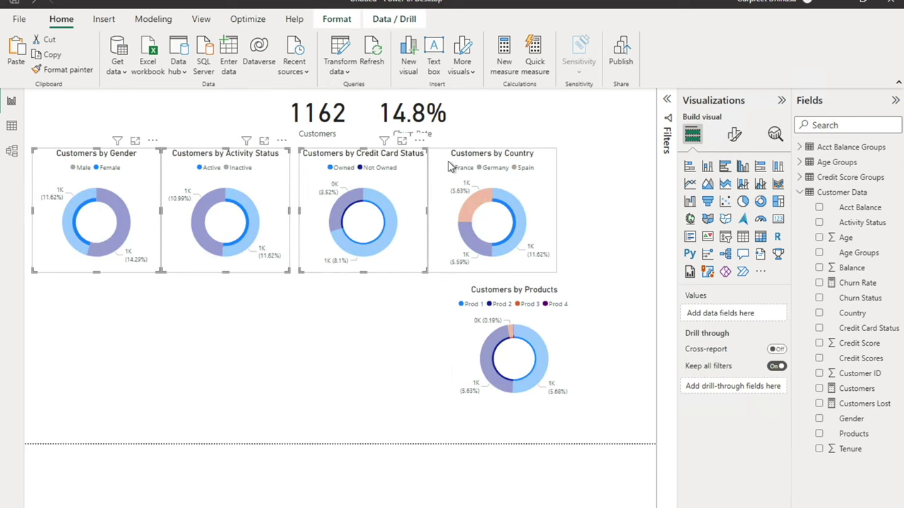
{"action": "left_click", "coordinate": [377, 228]}
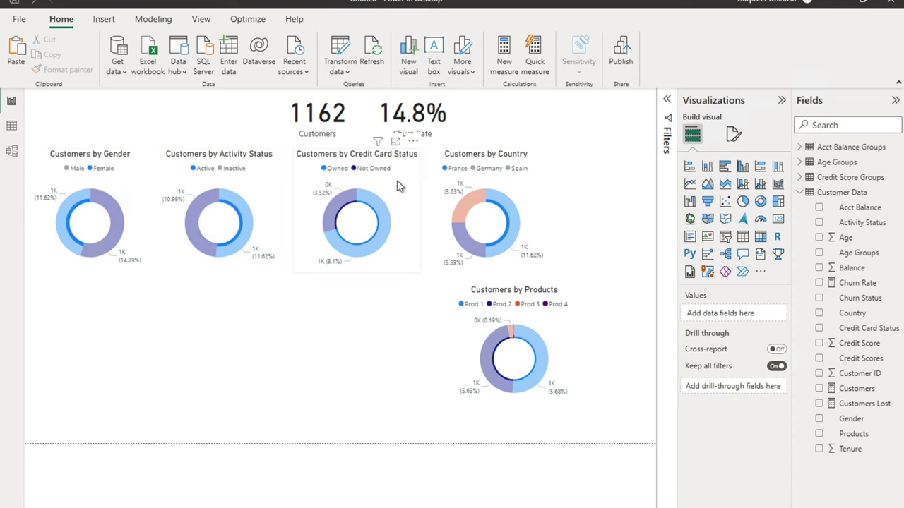
{"action": "left_click", "coordinate": [460, 167]}
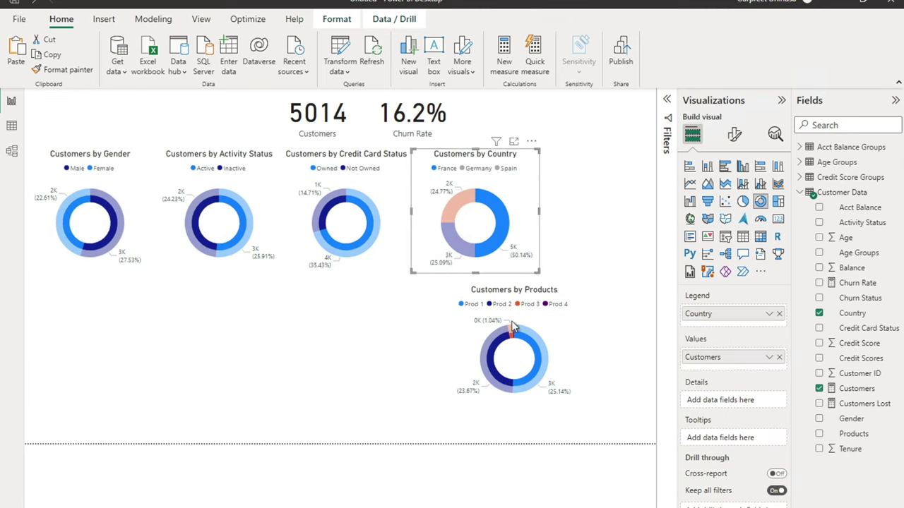
Move the Products donut chart up beside the Country chart as the fifth in the row and clear the page's cross-filtering.
{"action": "left_click", "coordinate": [529, 305]}
{"action": "left_click_drag", "start_coordinate": [548, 313], "coordinate": [635, 177]}
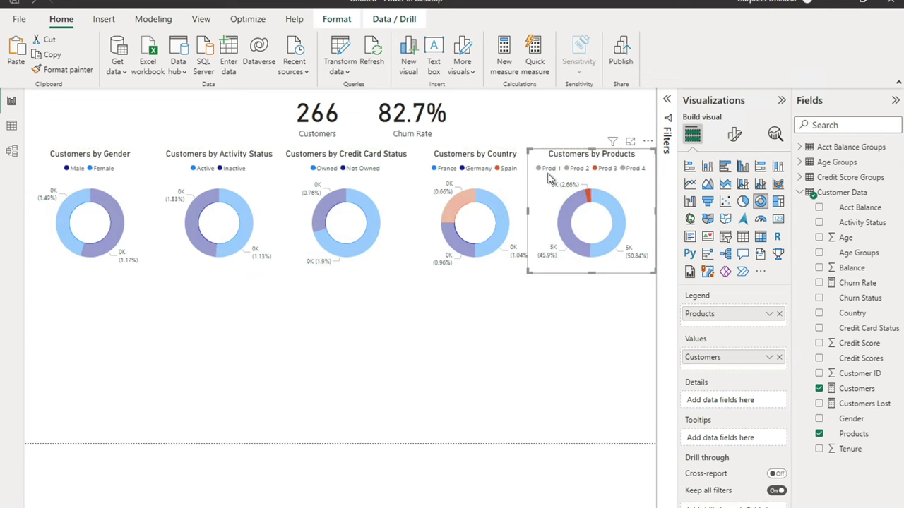
{"action": "left_click", "coordinate": [502, 323]}
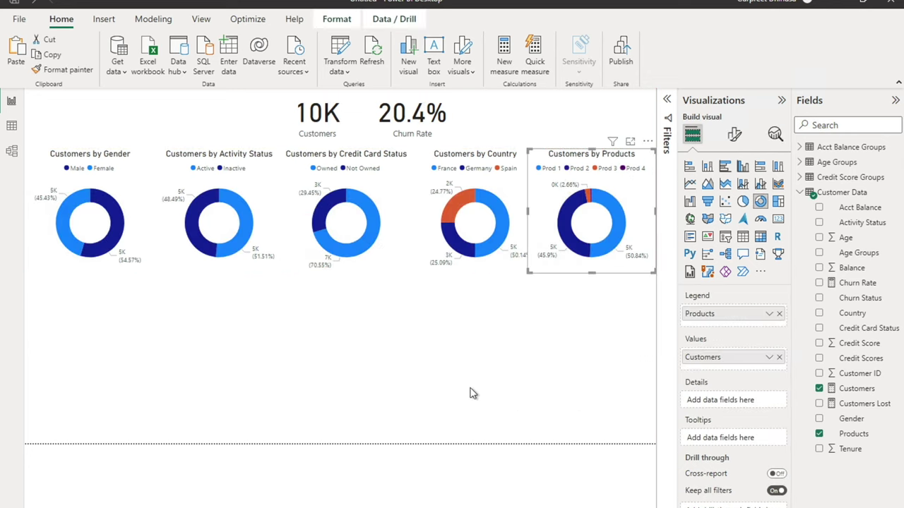
{"action": "left_click", "coordinate": [483, 356]}
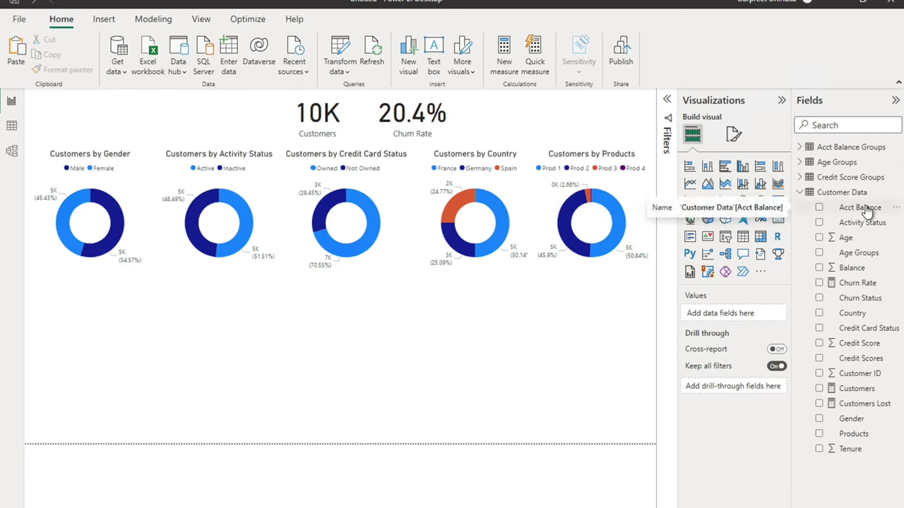
Add an enlarged line and clustered column chart below the donuts with Age Groups on the x-axis, Customers as columns and Churn Rate as the line.
{"action": "left_click", "coordinate": [760, 185]}
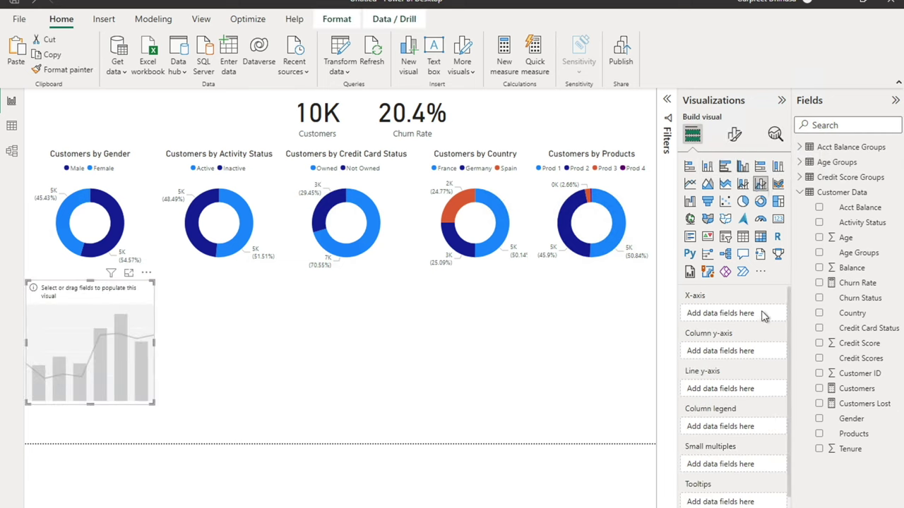
{"action": "left_click", "coordinate": [801, 162]}
{"action": "left_click_drag", "start_coordinate": [865, 180], "coordinate": [752, 316]}
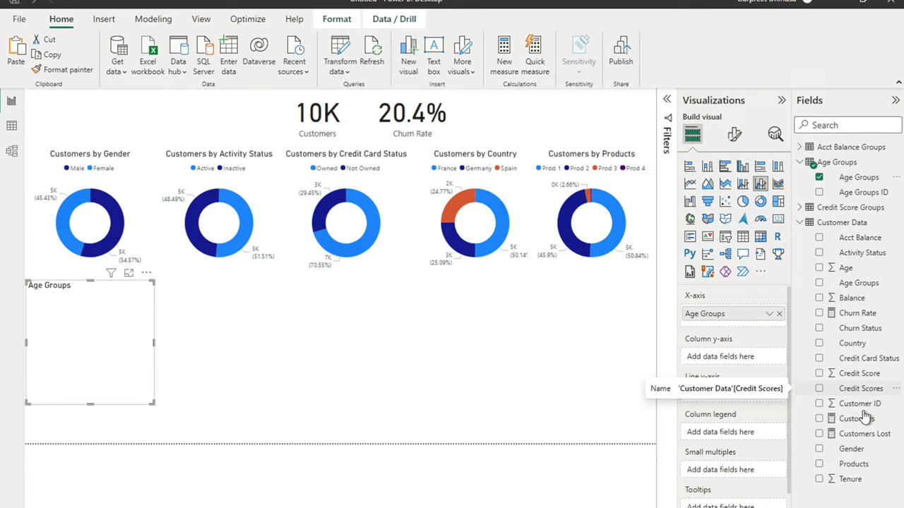
{"action": "left_click_drag", "start_coordinate": [857, 418], "coordinate": [753, 365]}
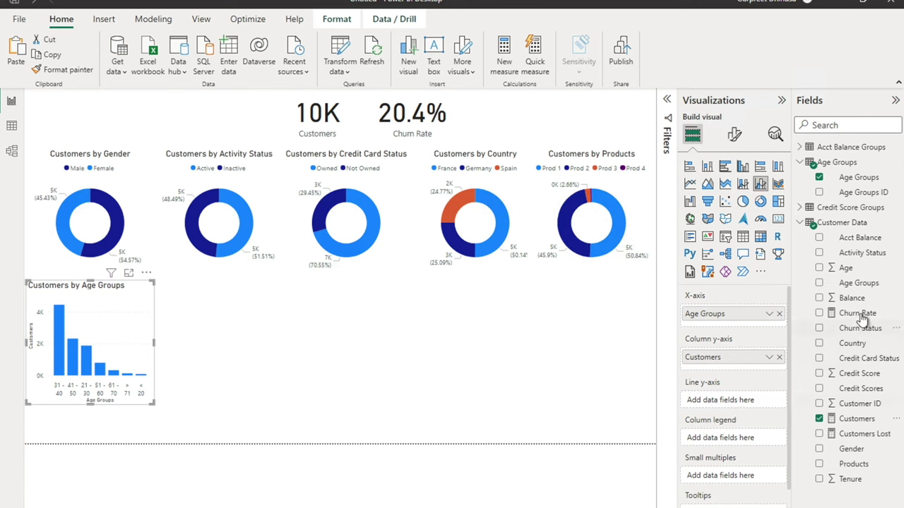
{"action": "left_click_drag", "start_coordinate": [861, 317], "coordinate": [745, 409]}
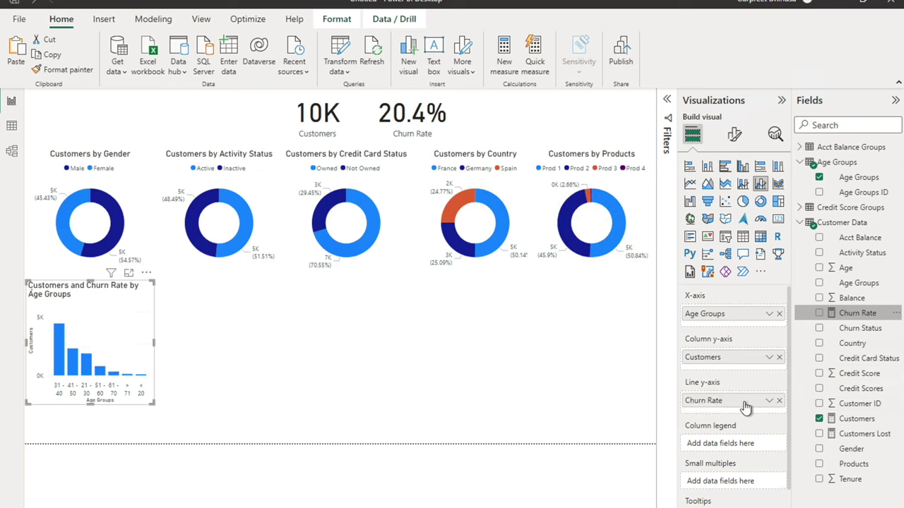
{"action": "left_click_drag", "start_coordinate": [150, 401], "coordinate": [195, 442]}
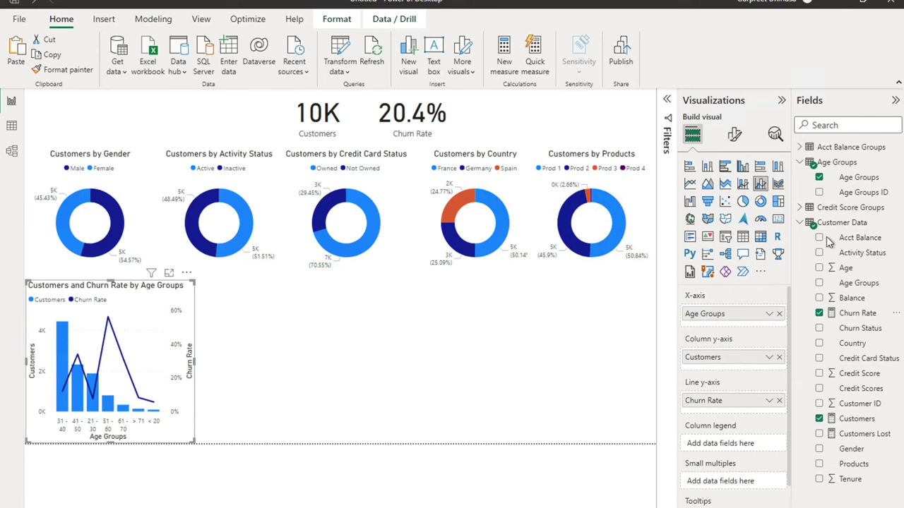
Set the Age Groups column of the Age Groups table to sort by Age Groups ID.
{"action": "left_click", "coordinate": [859, 178]}
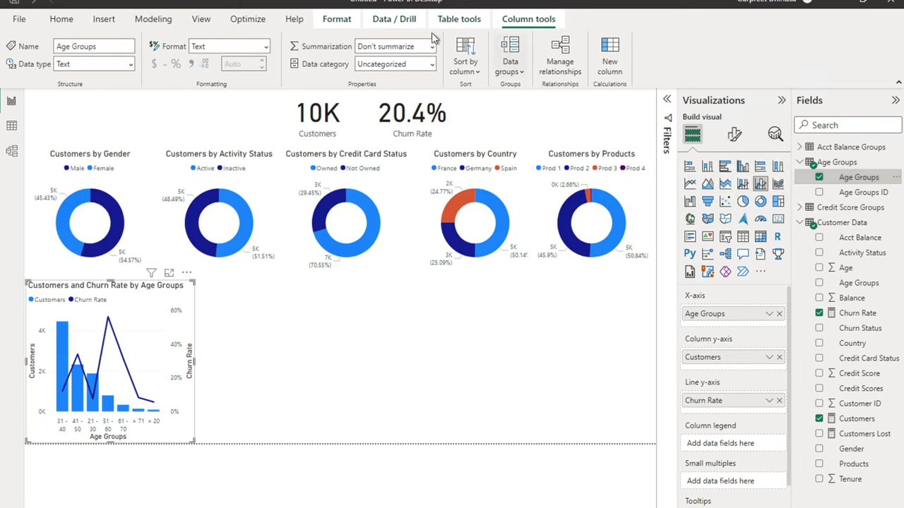
{"action": "left_click", "coordinate": [475, 71]}
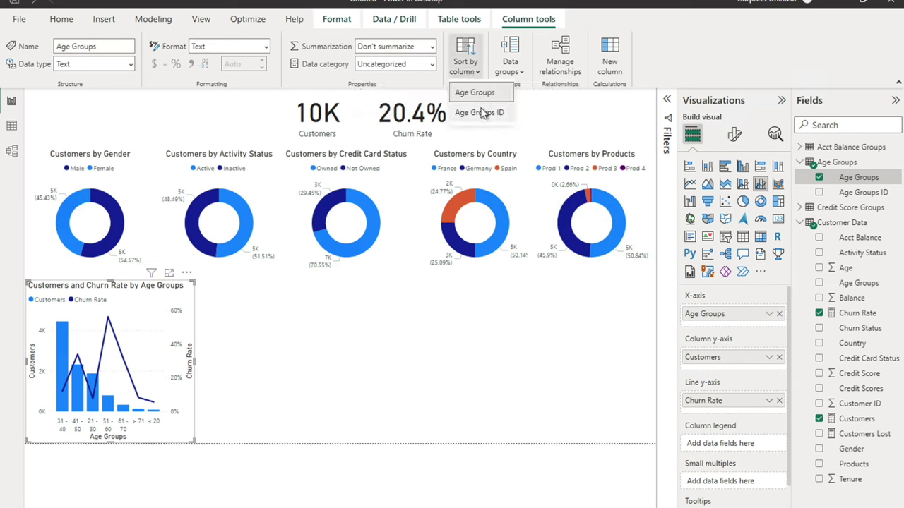
{"action": "left_click", "coordinate": [482, 116]}
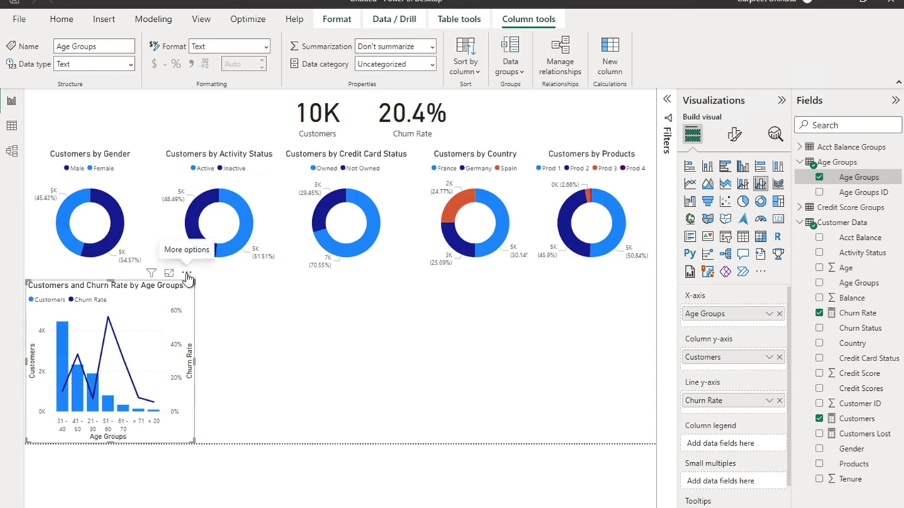
Sort the combo chart's axis by Age Groups in ascending order and widen the chart so its age labels have more room.
{"action": "left_click", "coordinate": [187, 274]}
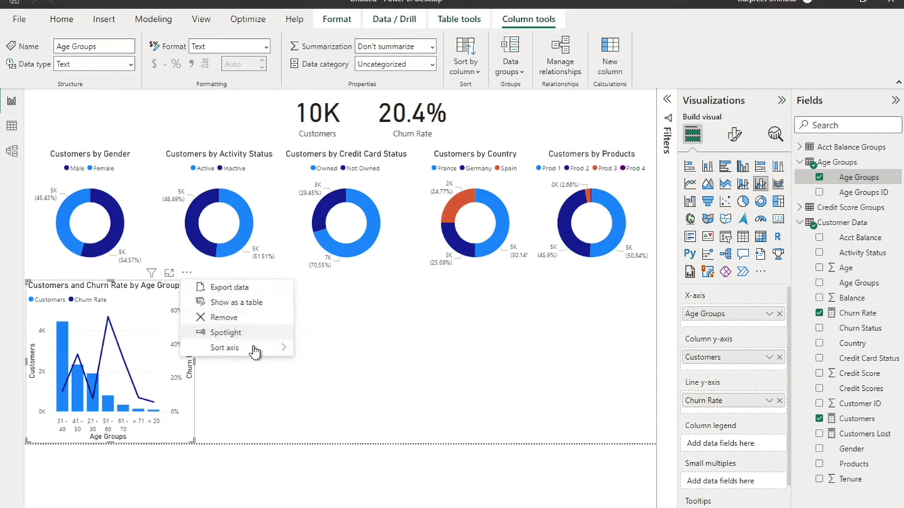
{"action": "mouse_move", "coordinate": [265, 351]}
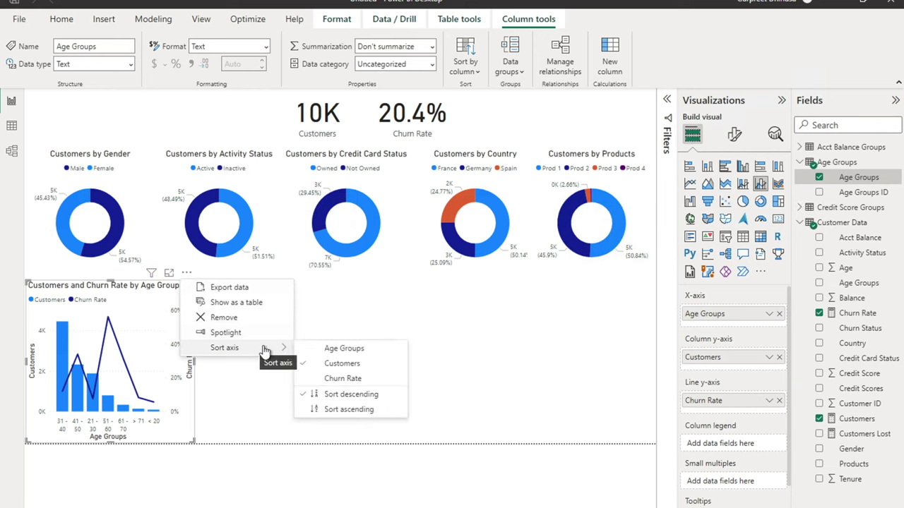
{"action": "left_click", "coordinate": [327, 349]}
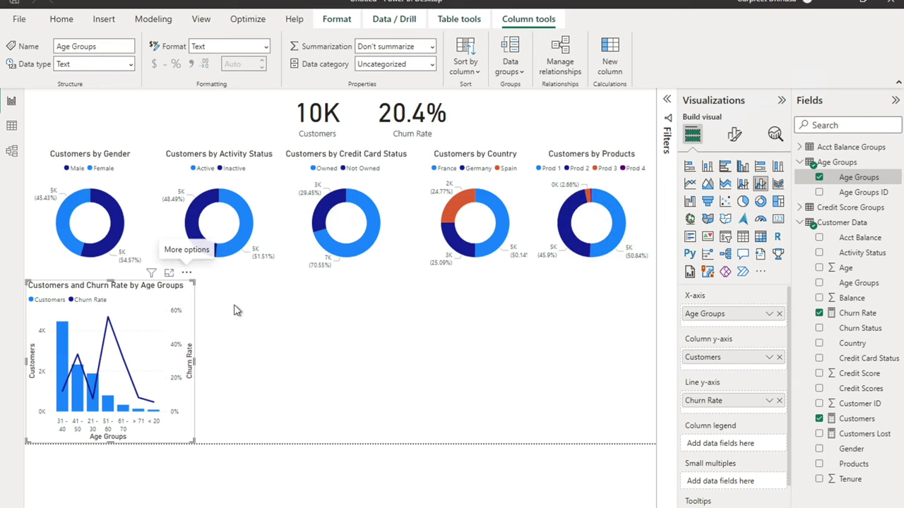
{"action": "left_click", "coordinate": [188, 276]}
{"action": "mouse_move", "coordinate": [276, 349]}
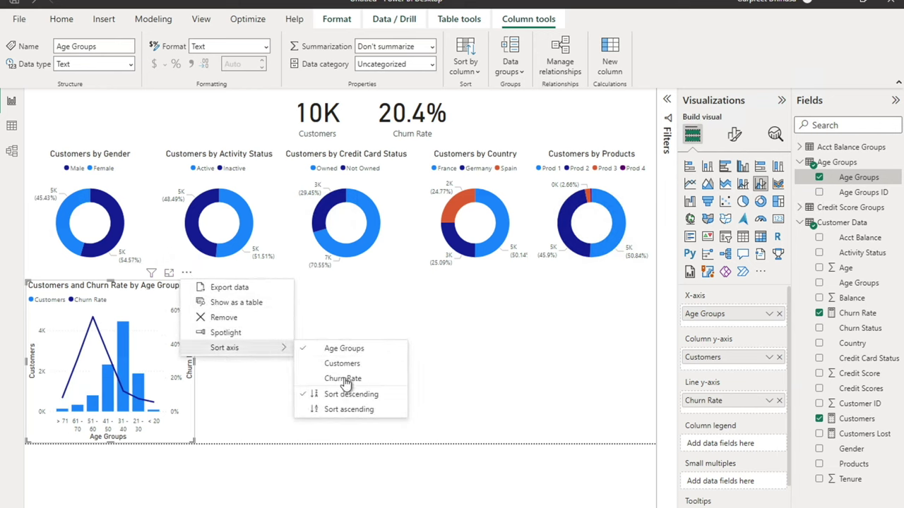
{"action": "left_click", "coordinate": [349, 409]}
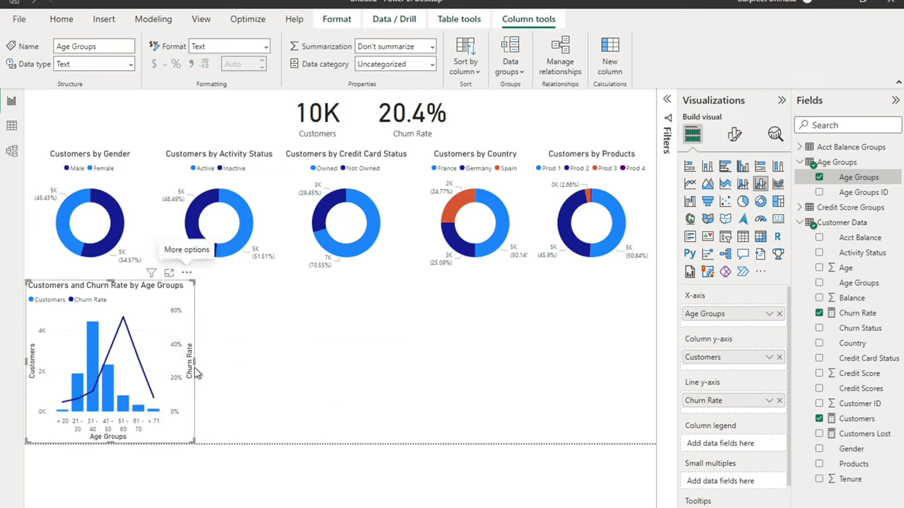
{"action": "left_click_drag", "start_coordinate": [203, 367], "coordinate": [240, 367]}
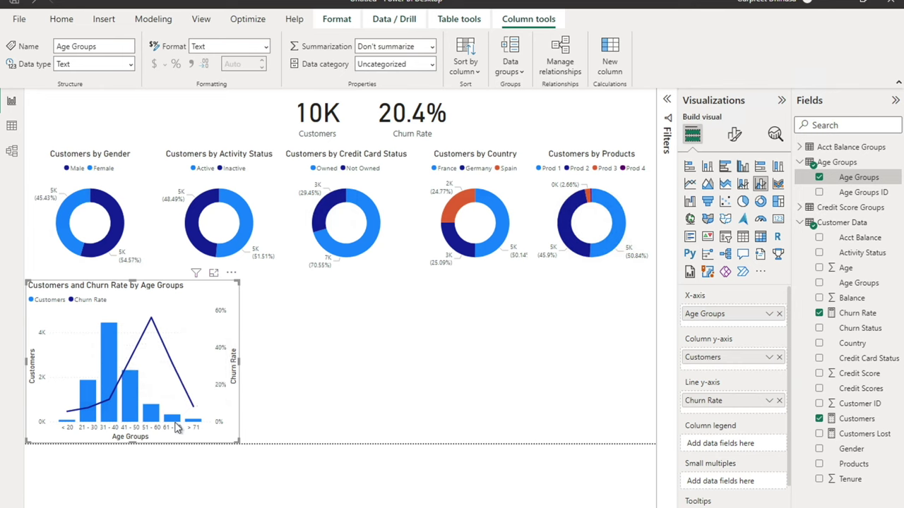
Center the title of the Customers and Churn Rate by Age Groups chart horizontally.
{"action": "mouse_move", "coordinate": [153, 323]}
{"action": "left_click", "coordinate": [735, 136]}
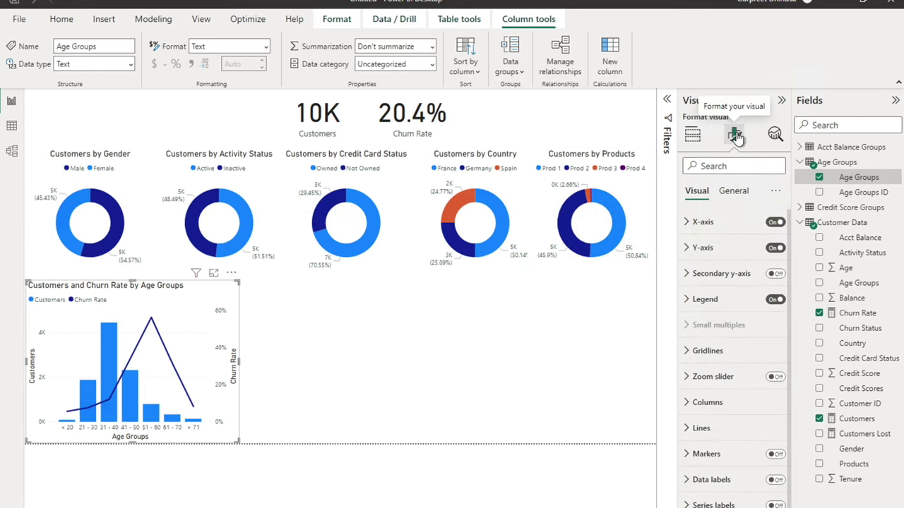
{"action": "left_click", "coordinate": [735, 192]}
{"action": "left_click", "coordinate": [719, 250]}
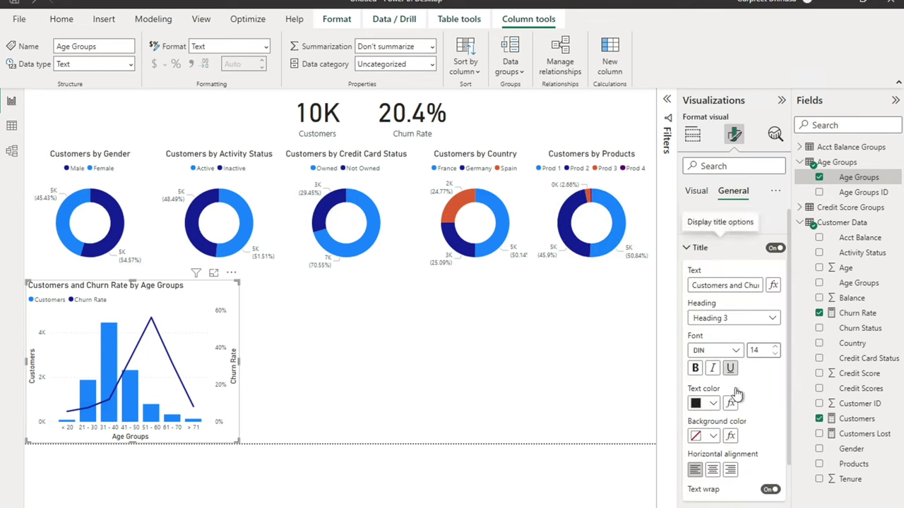
{"action": "left_click", "coordinate": [713, 471]}
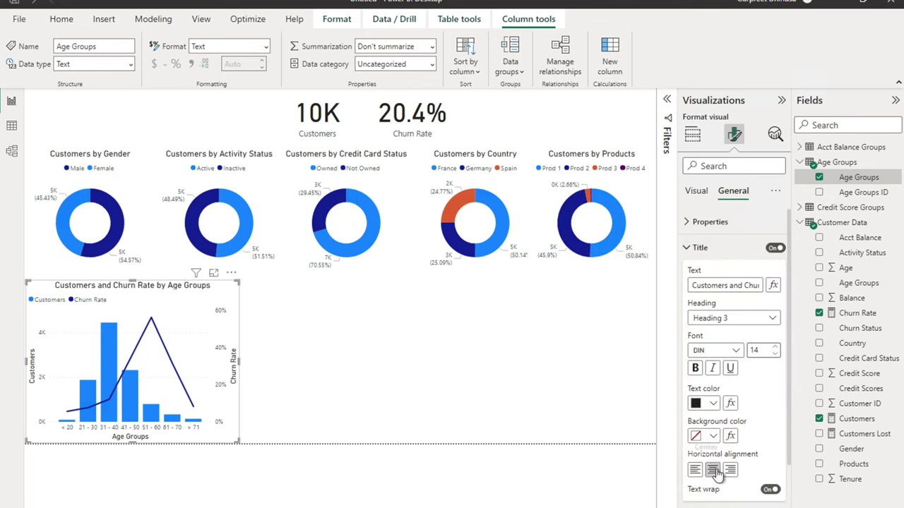
Set the combo chart's legend position to Top center, turn off the legend title, and deselect the chart.
{"action": "left_click", "coordinate": [698, 193]}
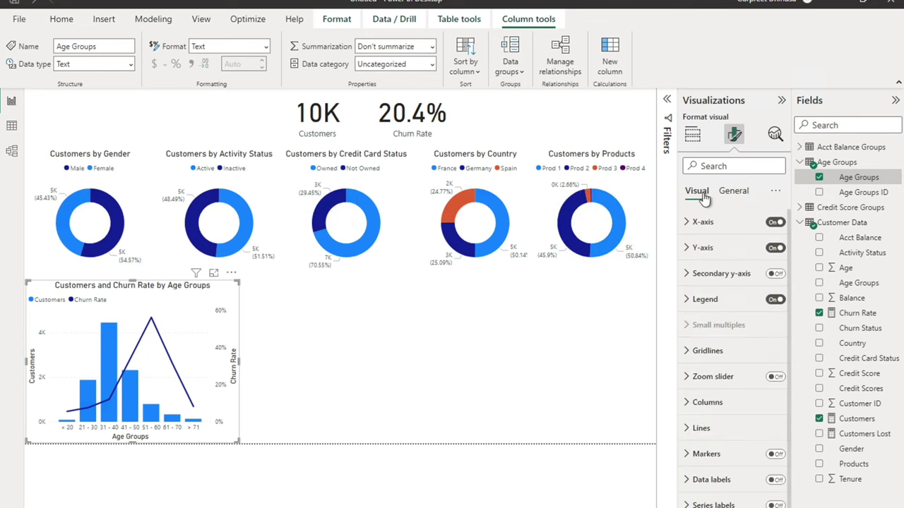
{"action": "left_click", "coordinate": [713, 300]}
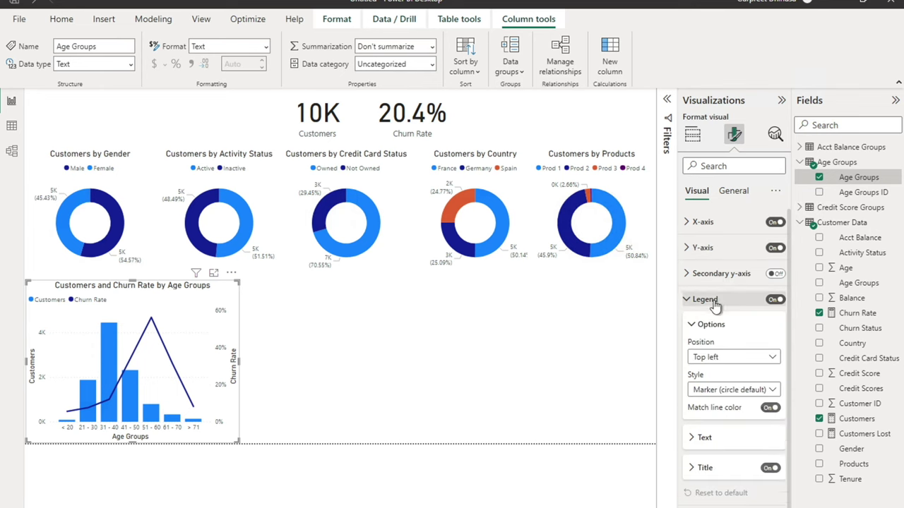
{"action": "left_click", "coordinate": [730, 363]}
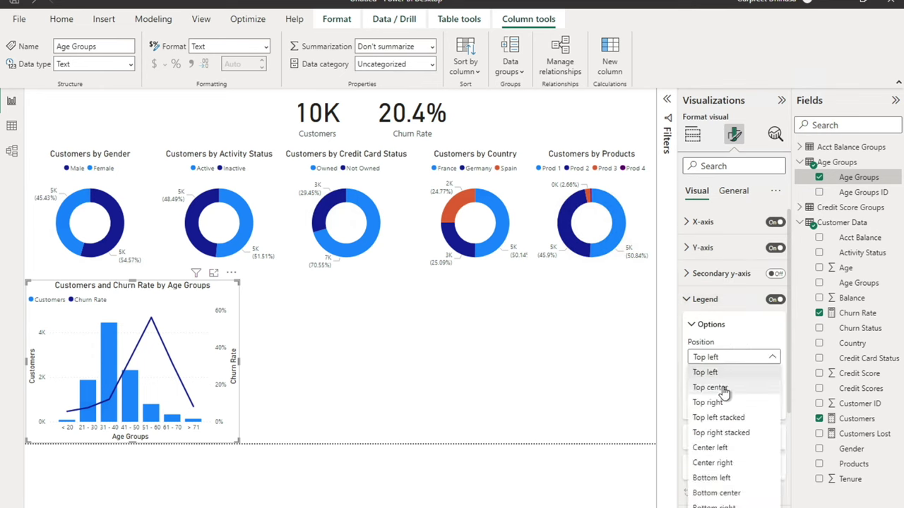
{"action": "left_click", "coordinate": [724, 388]}
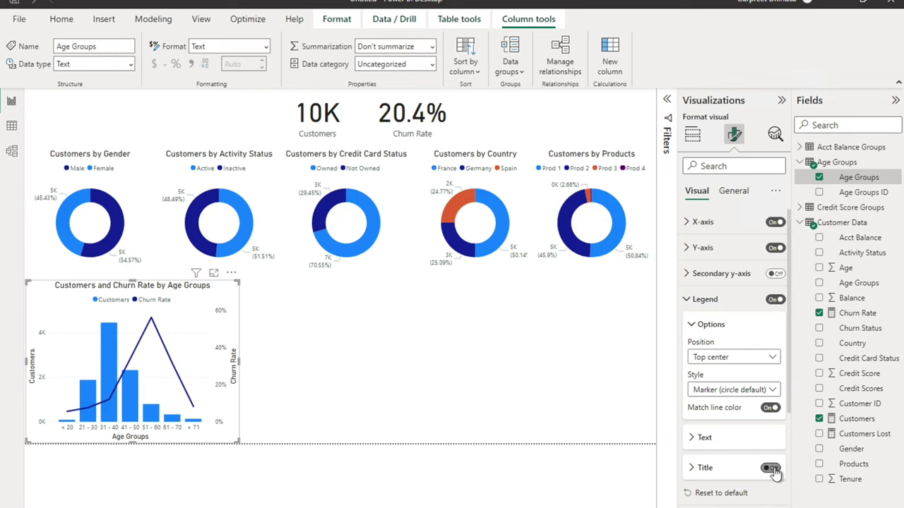
{"action": "left_click", "coordinate": [475, 368]}
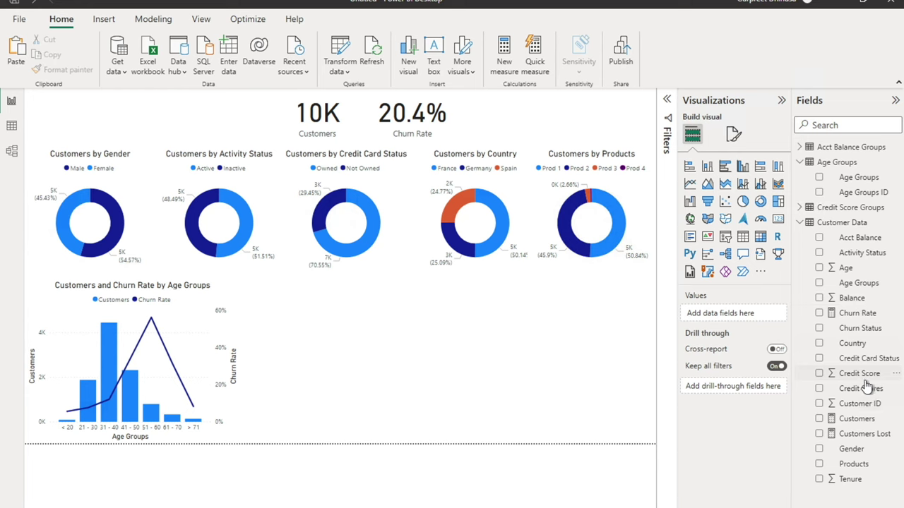
Rename the Customers measure to No. of Customers in its formula.
{"action": "left_click", "coordinate": [860, 420]}
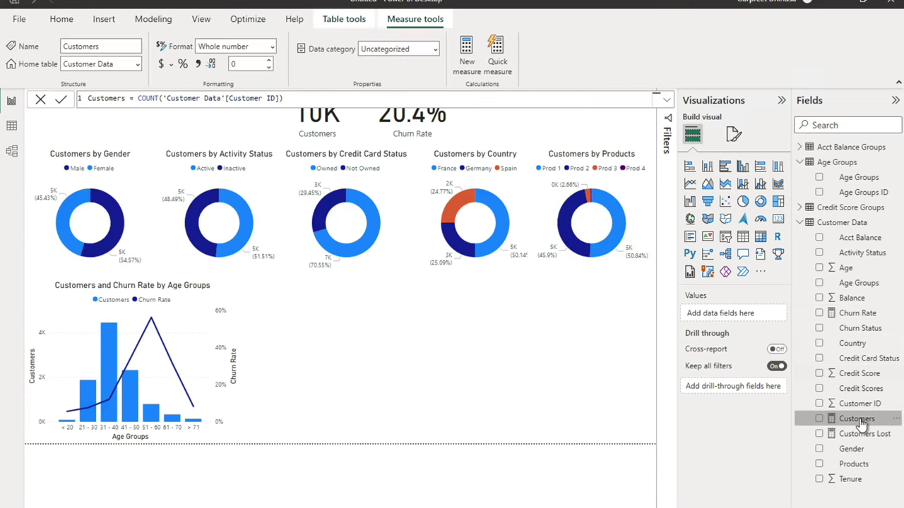
{"action": "double_click", "coordinate": [107, 99]}
{"action": "key", "text": "Home"}
{"action": "type", "text": "No"}
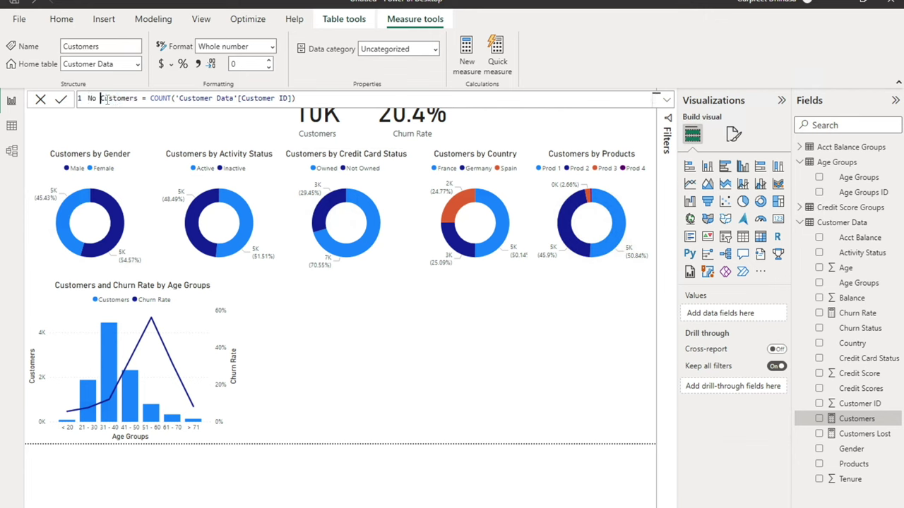
{"action": "type", "text": ". of"}
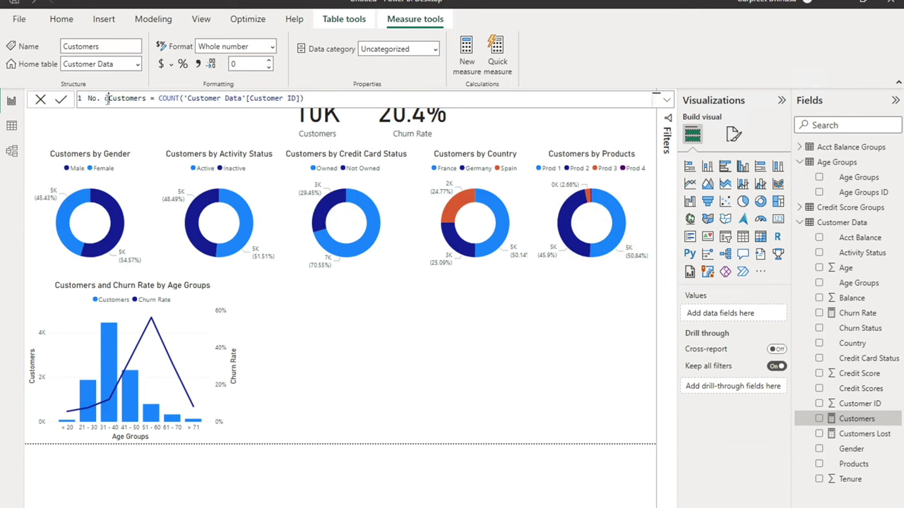
{"action": "key", "text": "Return"}
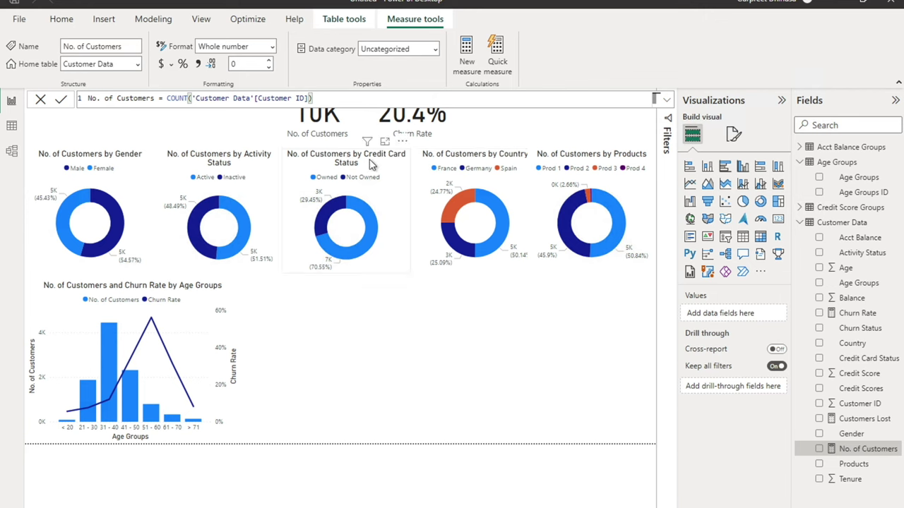
Rename the No. of Customers measure to Customers in its formula and deselect it.
{"action": "left_click", "coordinate": [117, 100]}
{"action": "key", "text": "BackSpace"}
{"action": "key", "text": "BackSpace"}
{"action": "key", "text": "BackSpace"}
{"action": "key", "text": "BackSpace"}
{"action": "key", "text": "BackSpace"}
{"action": "key", "text": "BackSpace"}
{"action": "key", "text": "BackSpace"}
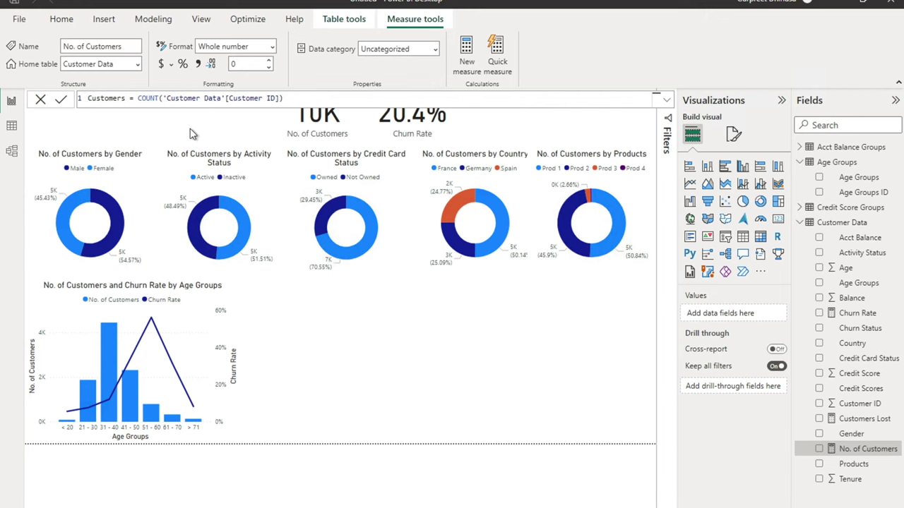
{"action": "key", "text": "Return"}
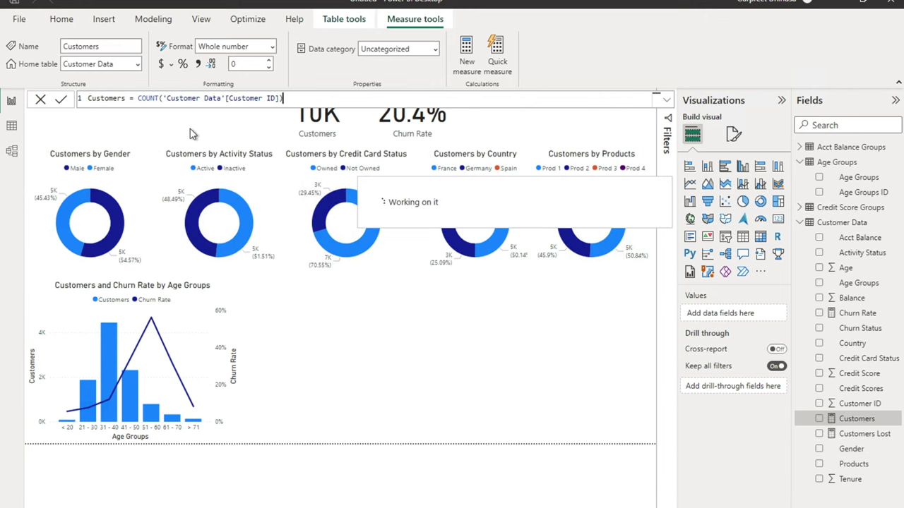
{"action": "left_click", "coordinate": [417, 360]}
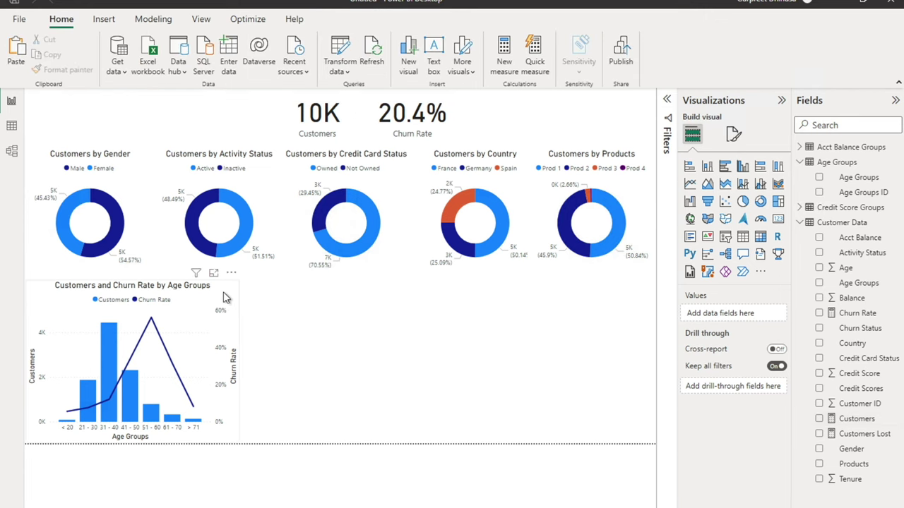
Duplicate the Age Groups combo chart beside the original and replace the copy's X-axis field with Credit Scores from Credit Score Groups.
{"action": "left_click", "coordinate": [224, 297]}
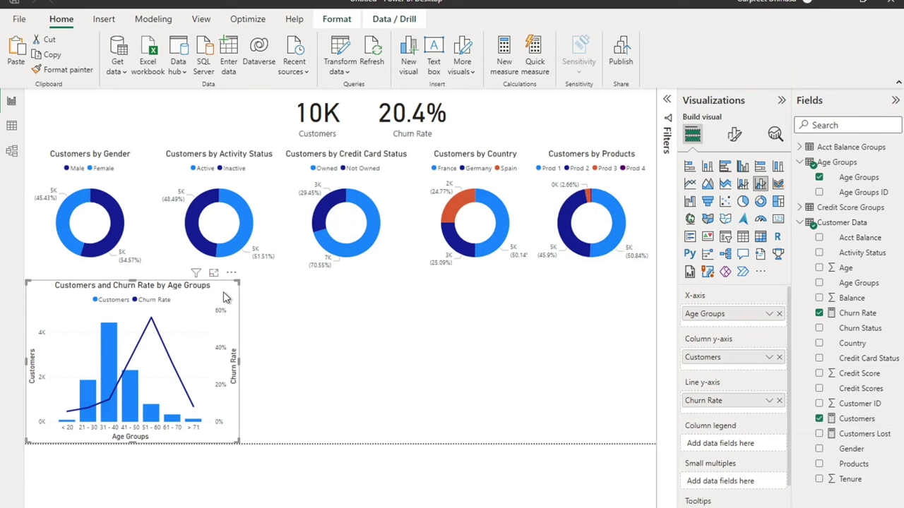
{"action": "left_click_drag", "start_coordinate": [221, 295], "coordinate": [451, 306]}
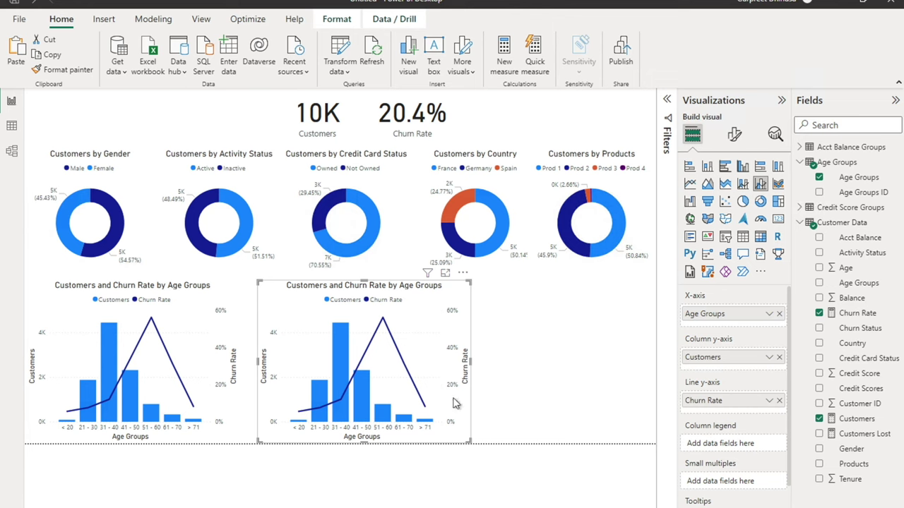
{"action": "left_click", "coordinate": [779, 314]}
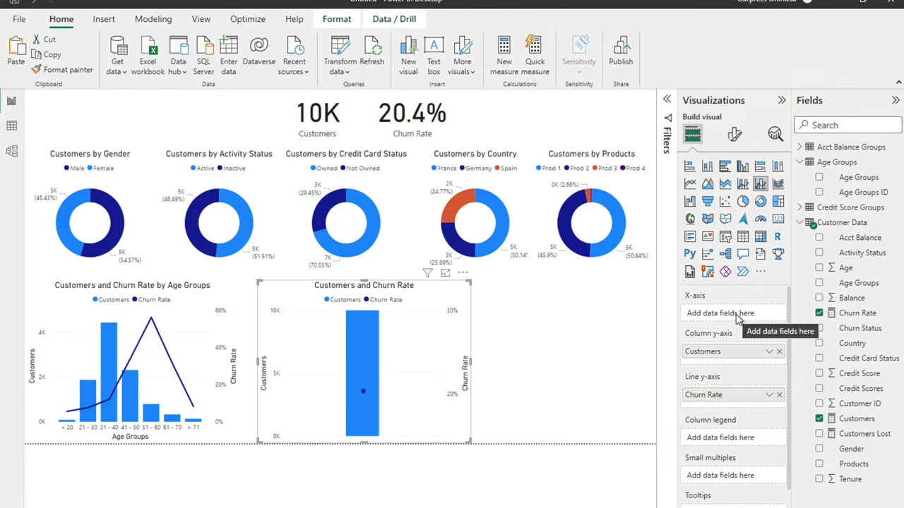
{"action": "left_click", "coordinate": [800, 208]}
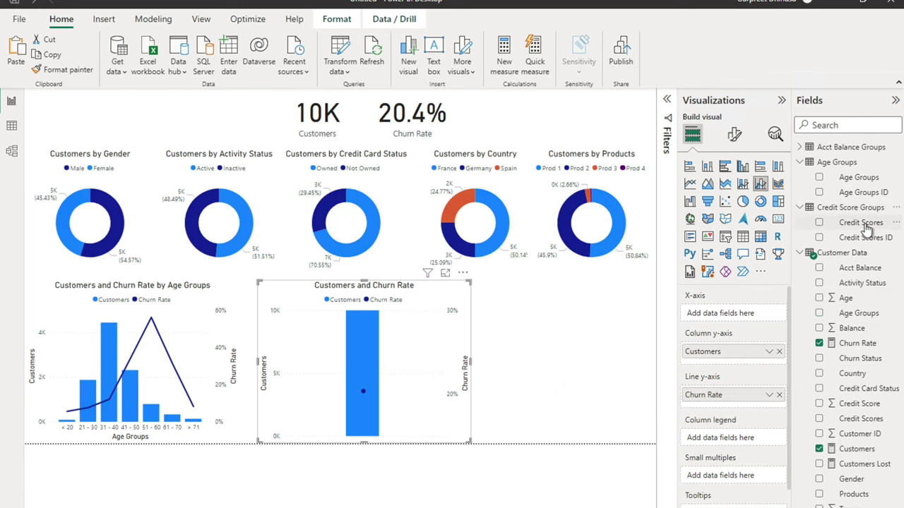
{"action": "left_click_drag", "start_coordinate": [865, 224], "coordinate": [750, 318]}
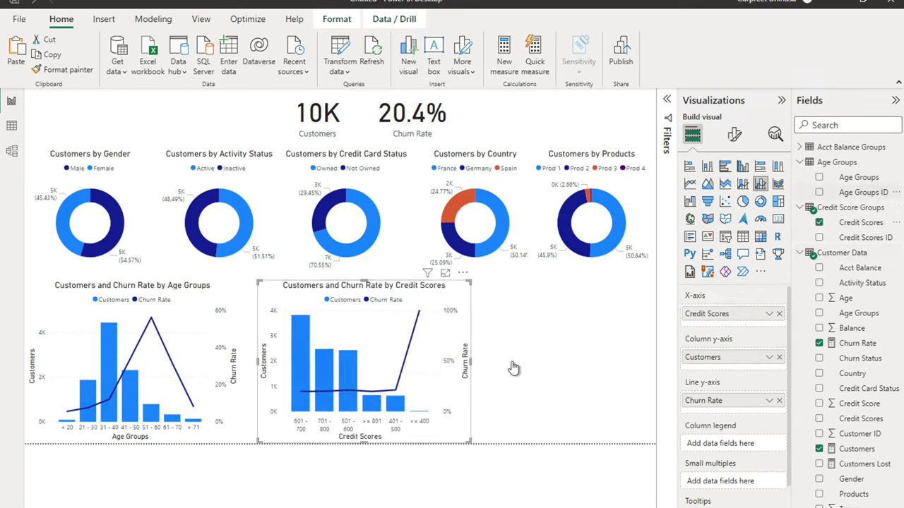
Sort the Credit Scores column by Credit Scores ID and sort the new chart's axis by Credit Scores in ascending order.
{"action": "left_click", "coordinate": [867, 221]}
{"action": "left_click", "coordinate": [468, 67]}
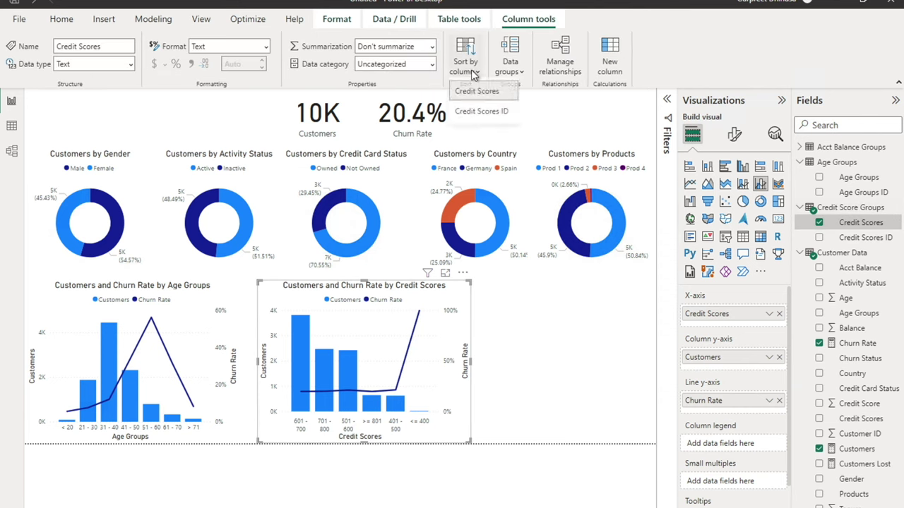
{"action": "left_click", "coordinate": [487, 113]}
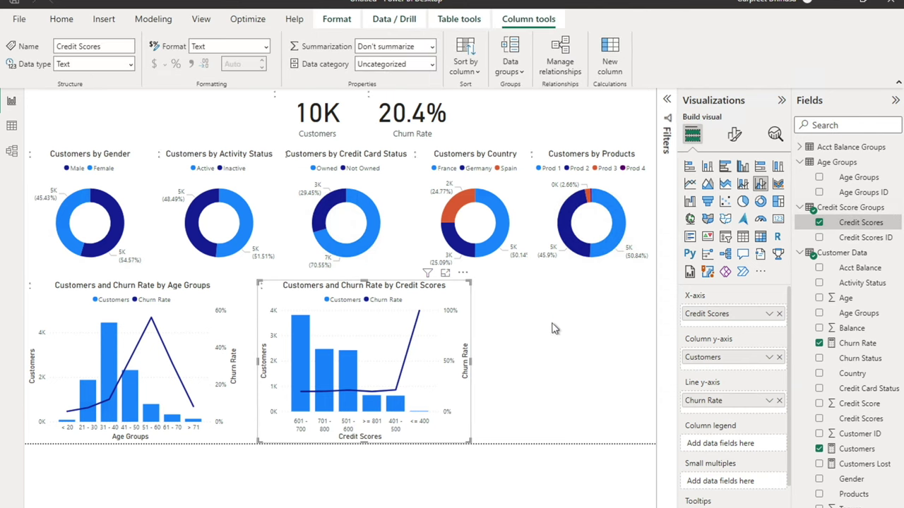
{"action": "left_click", "coordinate": [462, 273]}
{"action": "mouse_move", "coordinate": [523, 348]}
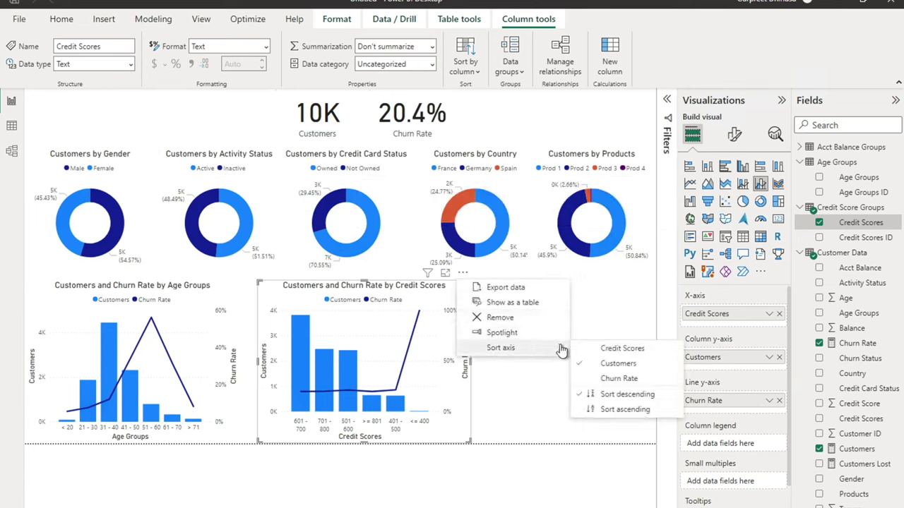
{"action": "left_click", "coordinate": [606, 346]}
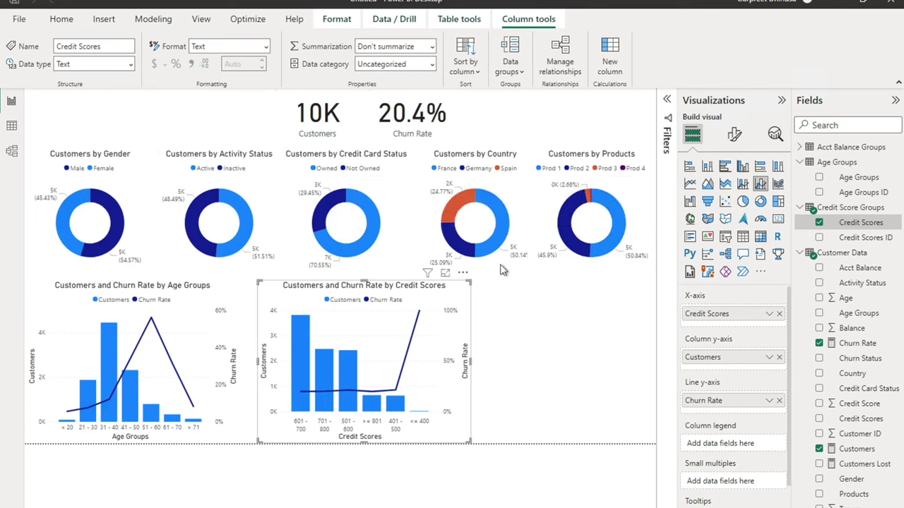
{"action": "left_click", "coordinate": [463, 273]}
{"action": "mouse_move", "coordinate": [548, 353]}
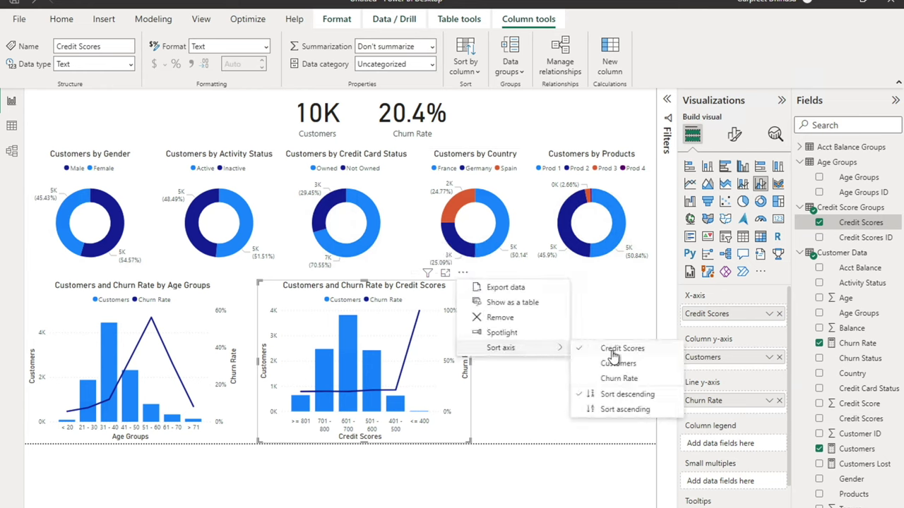
{"action": "left_click", "coordinate": [629, 408]}
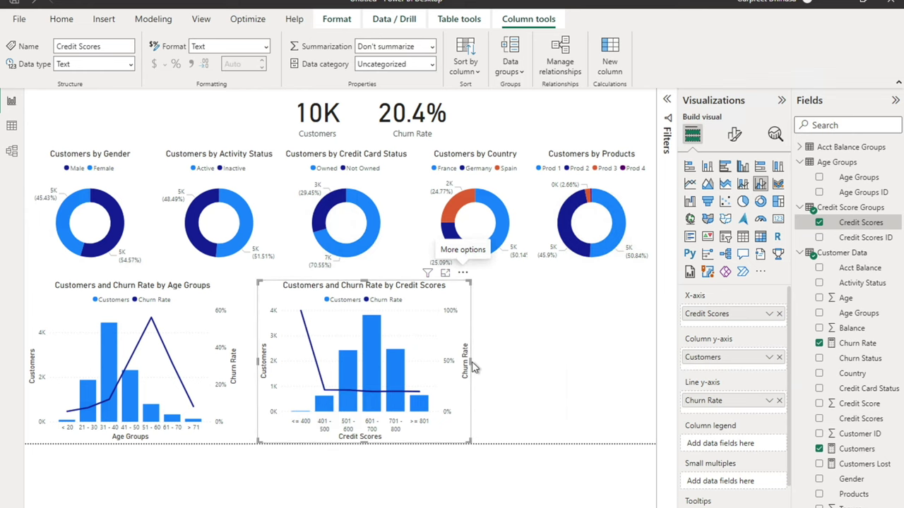
Widen the Credit Scores combo chart so its axis labels fit on one line and move it up against the Age Groups chart.
{"action": "mouse_move", "coordinate": [493, 365]}
{"action": "left_mouse_down"}
{"action": "mouse_move", "coordinate": [509, 363]}
{"action": "mouse_move", "coordinate": [498, 365]}
{"action": "left_mouse_up"}
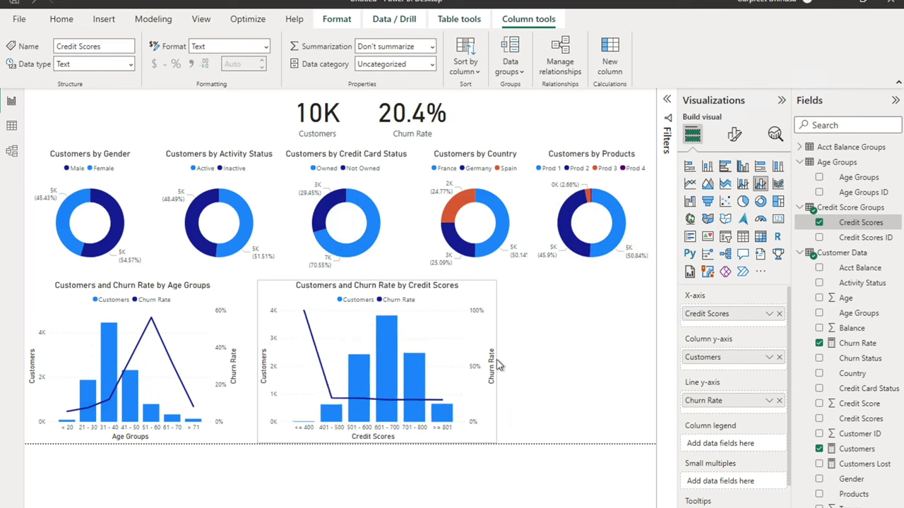
{"action": "left_click", "coordinate": [535, 345]}
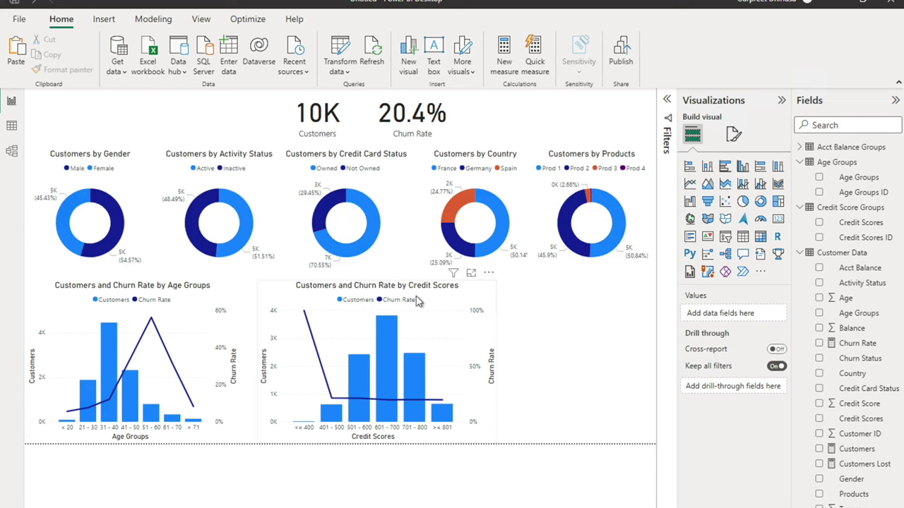
{"action": "left_click", "coordinate": [274, 293]}
{"action": "left_click_drag", "start_coordinate": [274, 293], "coordinate": [256, 293]}
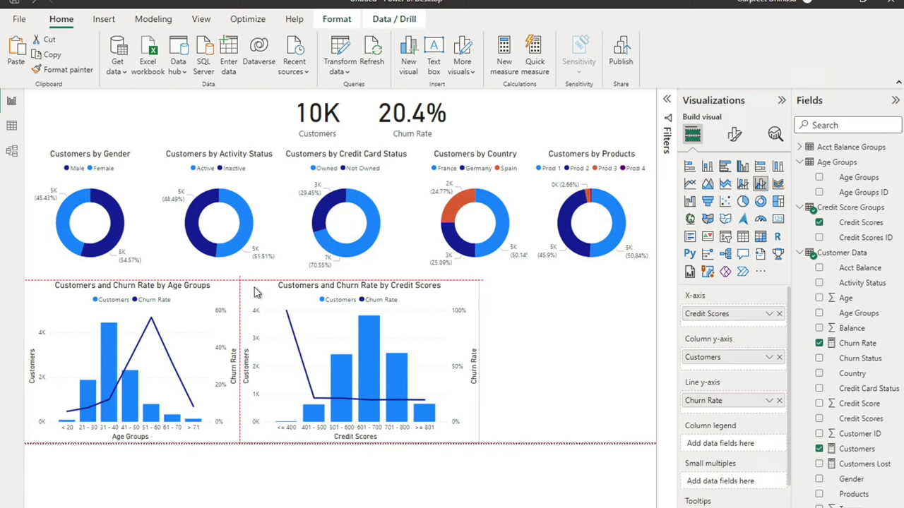
Copy the Age Groups combo chart to the end of the row and replace the copy's X-axis field with Acct Balance from Acct Balance Groups.
{"action": "left_click", "coordinate": [214, 293]}
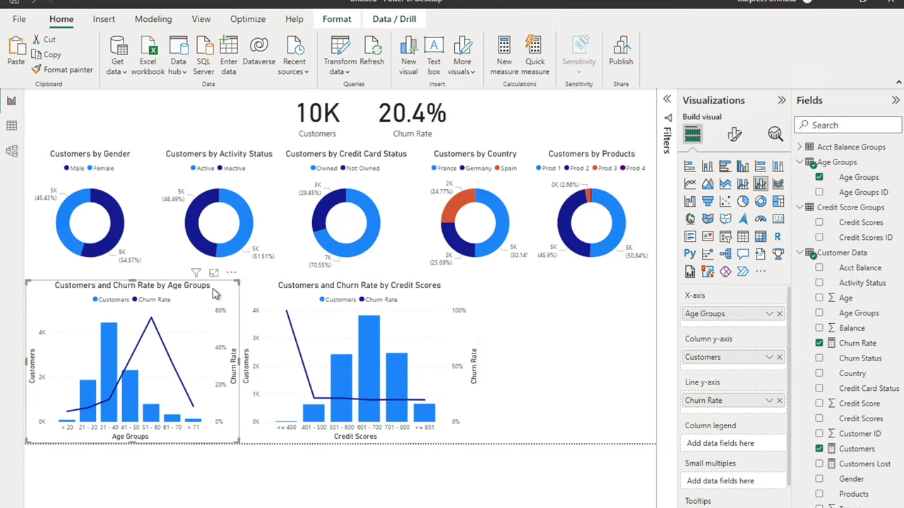
{"action": "key", "text": "ctrl+c"}
{"action": "key", "text": "ctrl+v"}
{"action": "left_click_drag", "start_coordinate": [237, 286], "coordinate": [637, 298]}
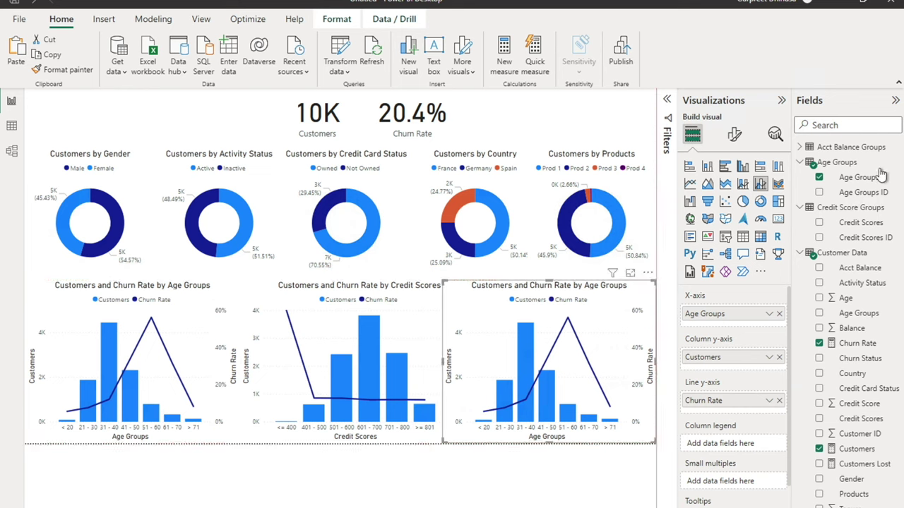
{"action": "left_click", "coordinate": [801, 148]}
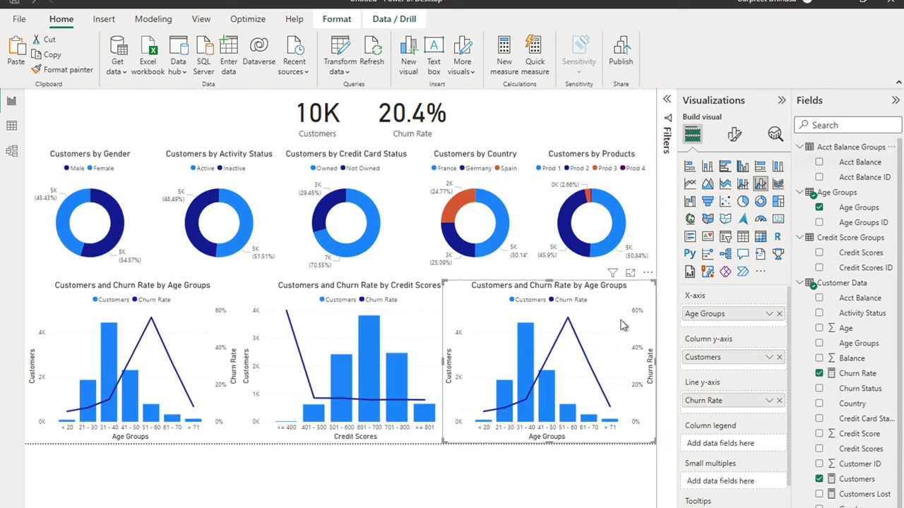
{"action": "left_click", "coordinate": [779, 313]}
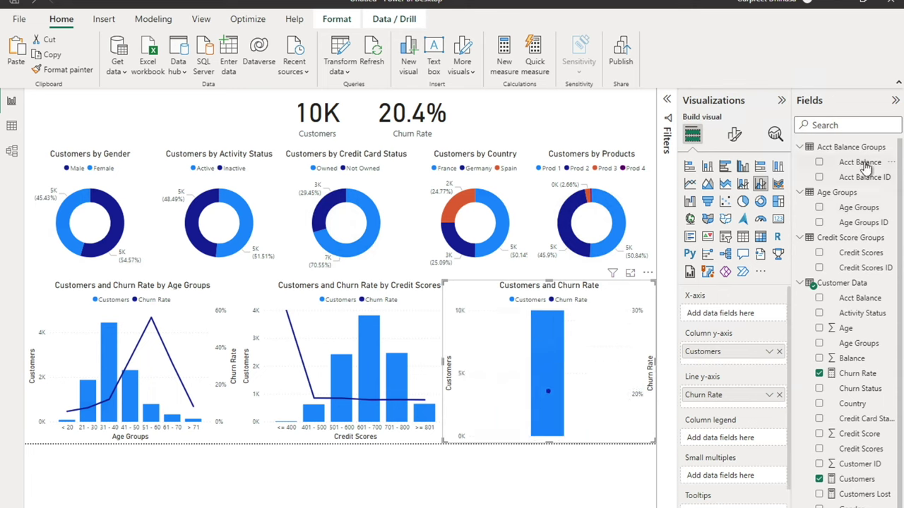
{"action": "left_click_drag", "start_coordinate": [863, 163], "coordinate": [754, 319]}
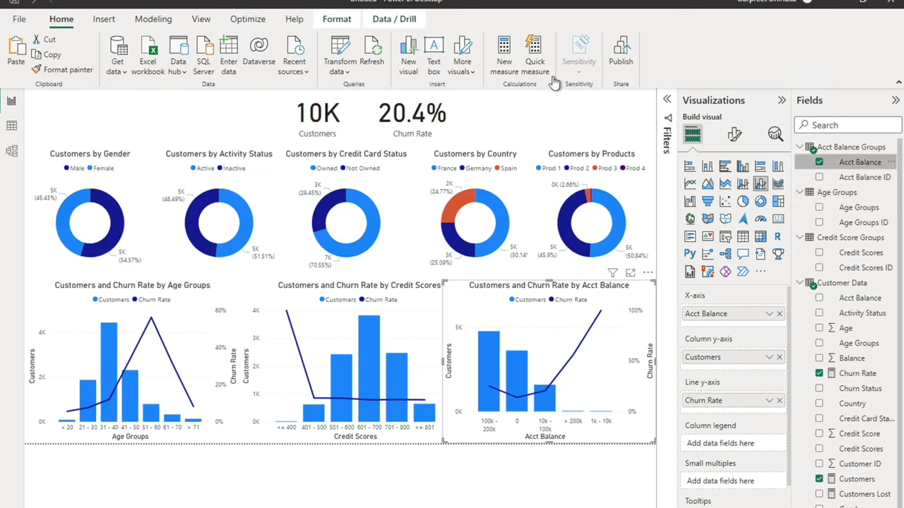
Sort the Acct Balance column by Acct Balance ID and sort its combo chart's axis by Acct Balance in ascending order.
{"action": "left_click", "coordinate": [874, 163]}
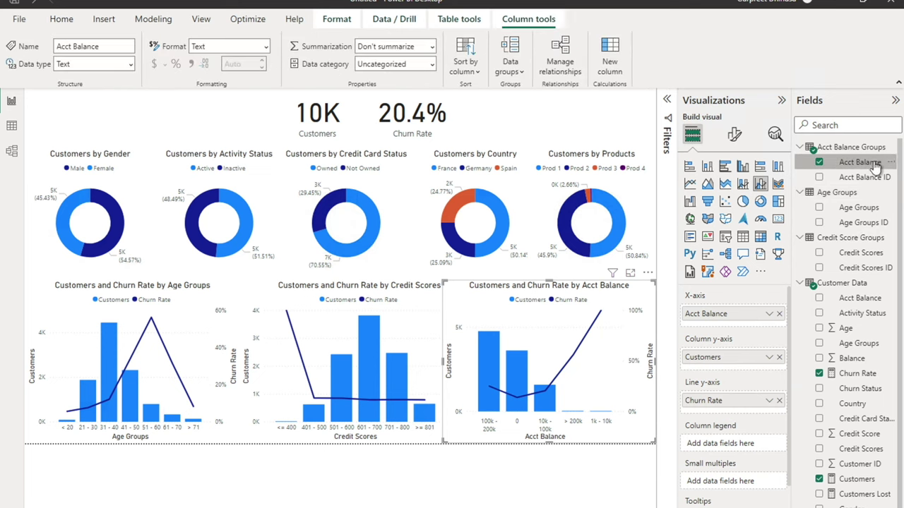
{"action": "left_click", "coordinate": [466, 67]}
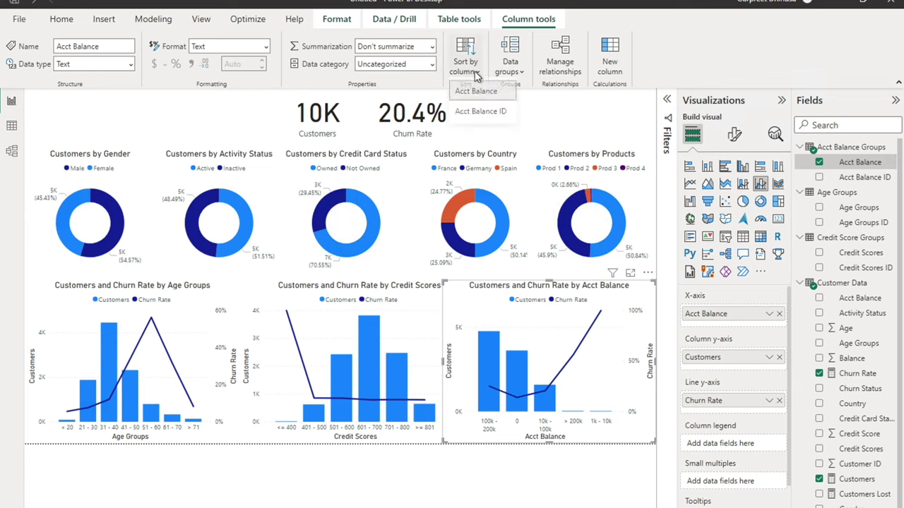
{"action": "left_click", "coordinate": [481, 111]}
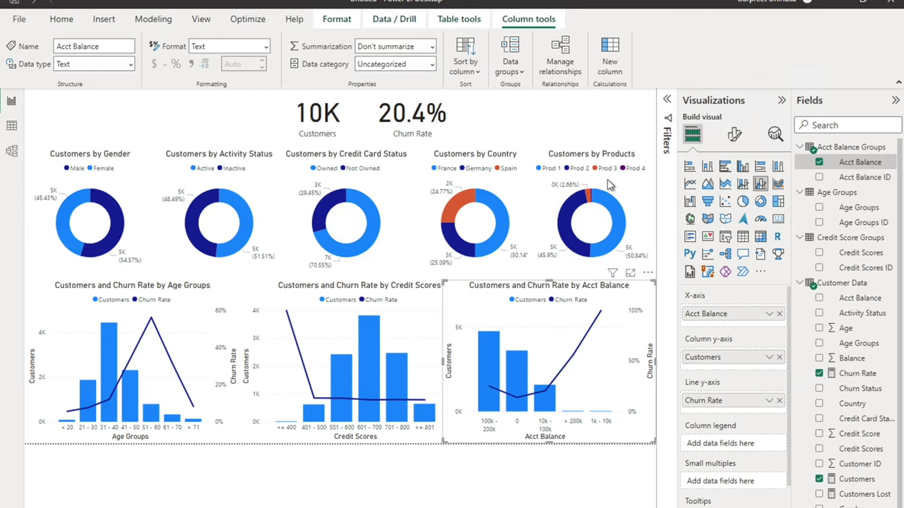
{"action": "left_click", "coordinate": [648, 274]}
{"action": "mouse_move", "coordinate": [685, 349]}
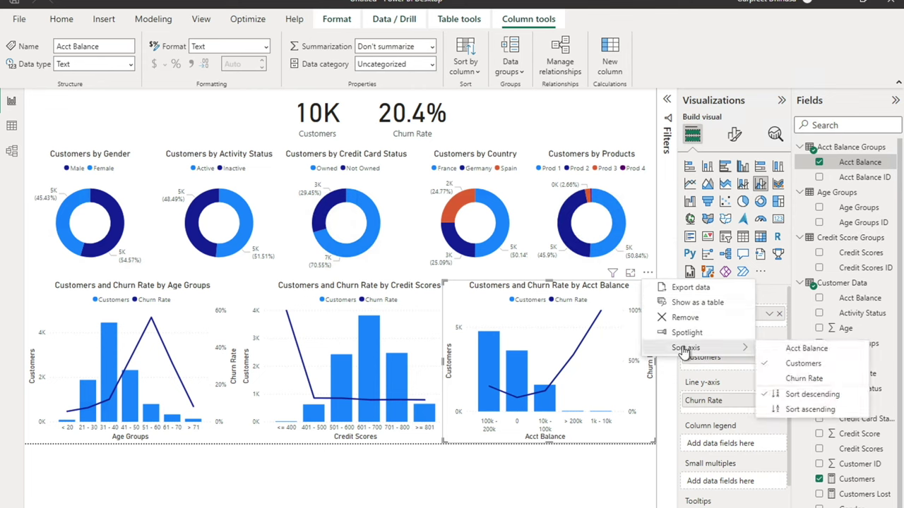
{"action": "left_click", "coordinate": [648, 273]}
{"action": "mouse_move", "coordinate": [716, 347]}
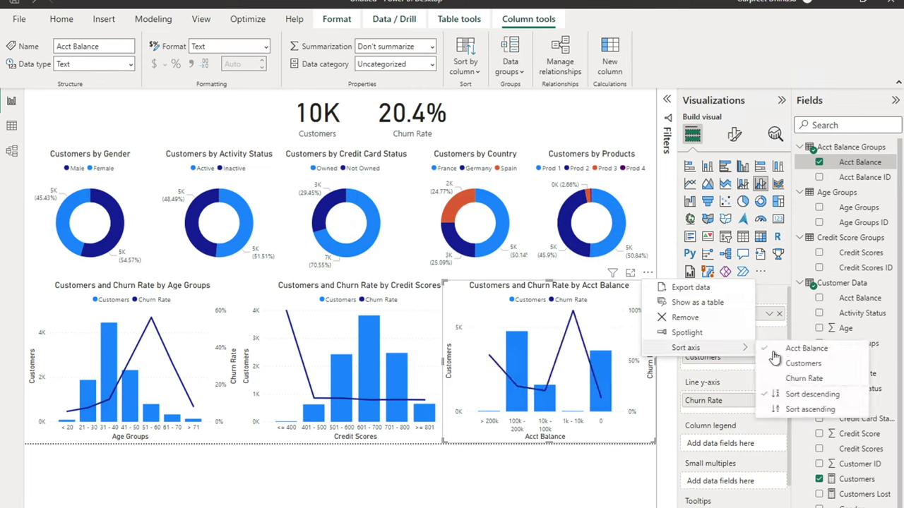
{"action": "left_click", "coordinate": [801, 411]}
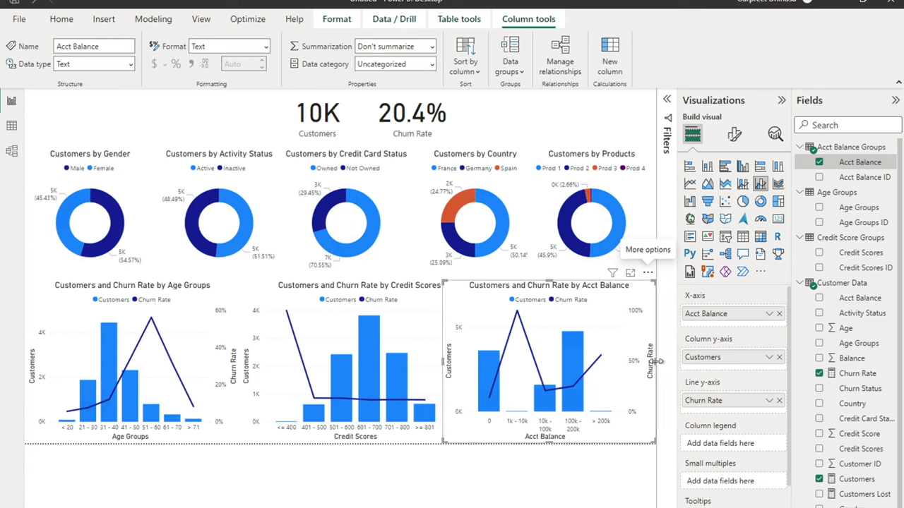
Narrow the Acct Balance combo chart and align it with the page's outer edge so it fits beside the Credit Scores chart.
{"action": "left_click_drag", "start_coordinate": [655, 362], "coordinate": [645, 363]}
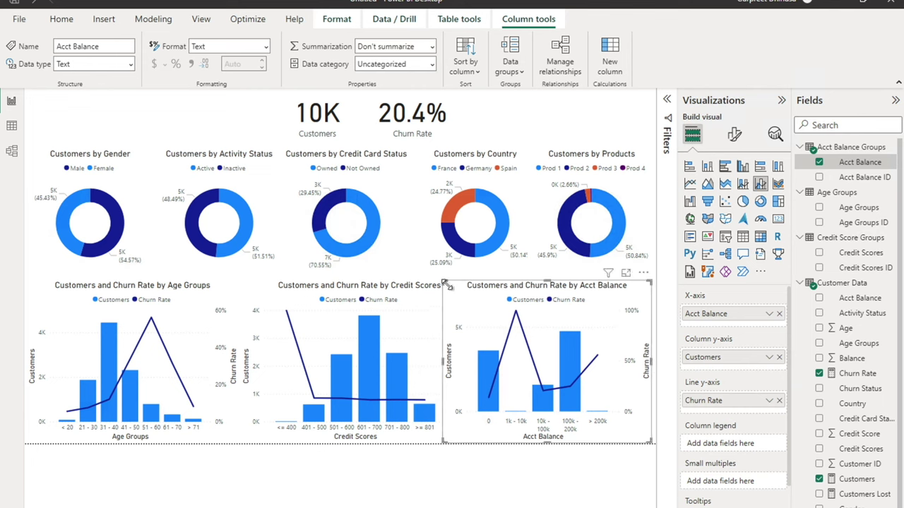
{"action": "left_click_drag", "start_coordinate": [456, 292], "coordinate": [460, 294]}
{"action": "left_click_drag", "start_coordinate": [399, 292], "coordinate": [406, 289]}
{"action": "left_click", "coordinate": [484, 328]}
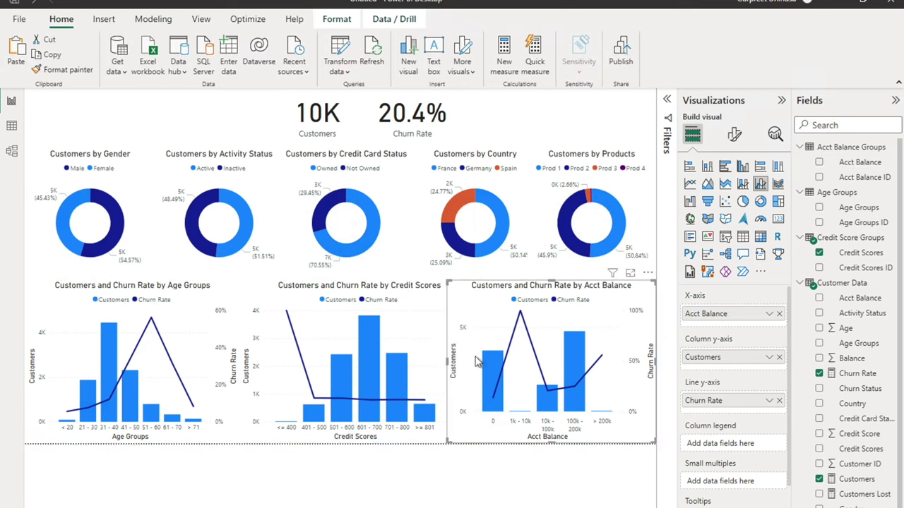
{"action": "left_click_drag", "start_coordinate": [448, 366], "coordinate": [475, 367]}
{"action": "left_click", "coordinate": [447, 346]}
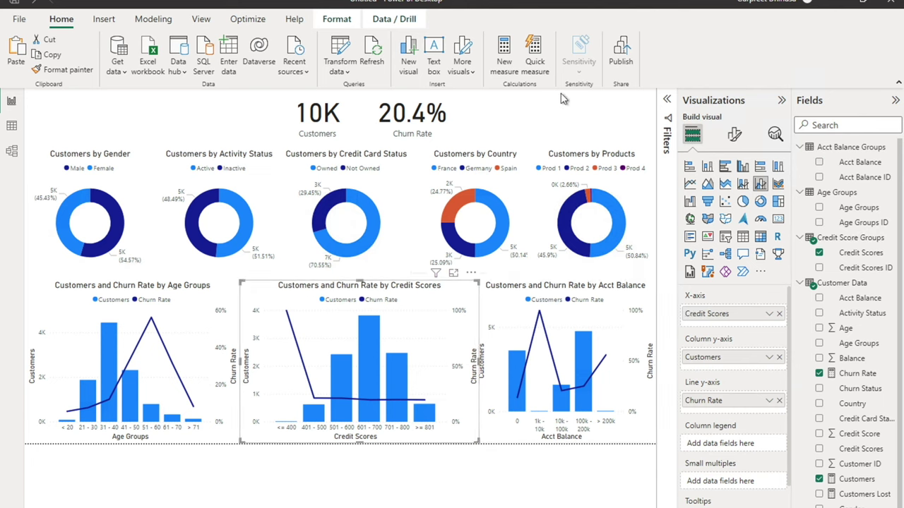
{"action": "left_click", "coordinate": [494, 110]}
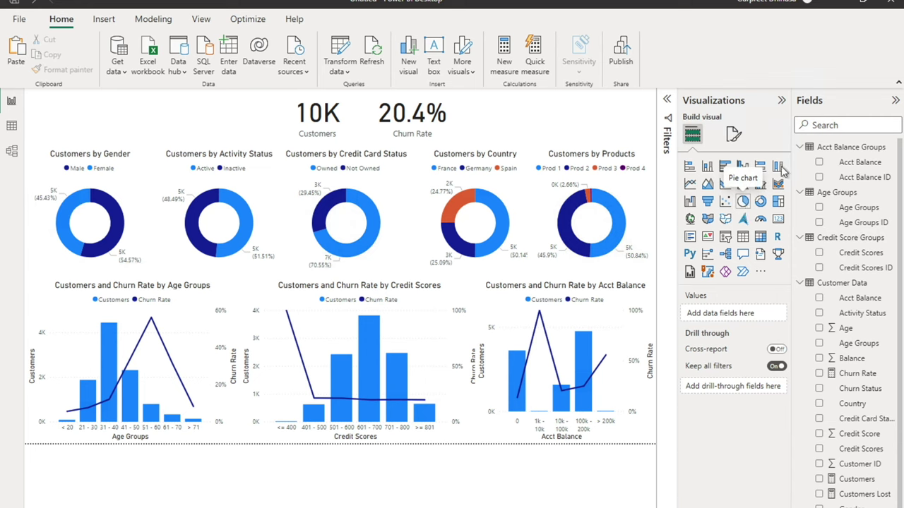
Add a slicer on the Churn Status field and open its visual formatting options.
{"action": "left_click", "coordinate": [725, 238]}
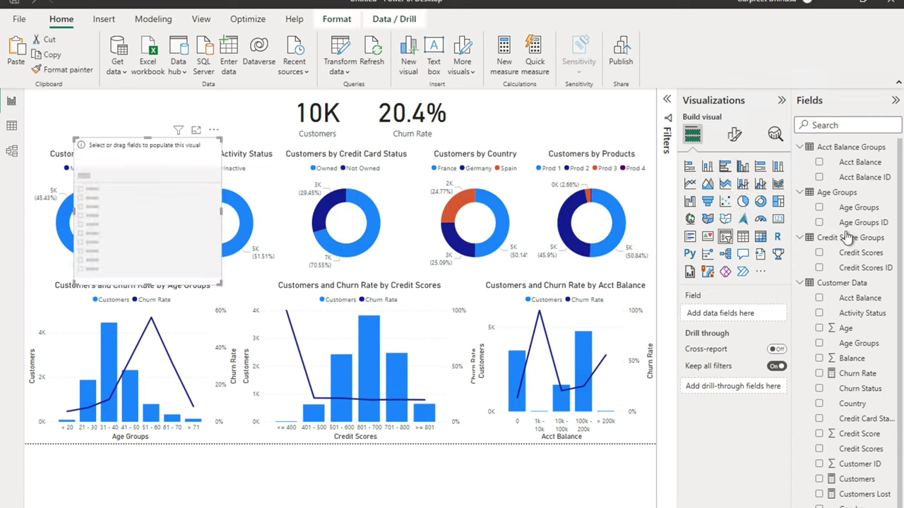
{"action": "left_click_drag", "start_coordinate": [867, 389], "coordinate": [757, 318]}
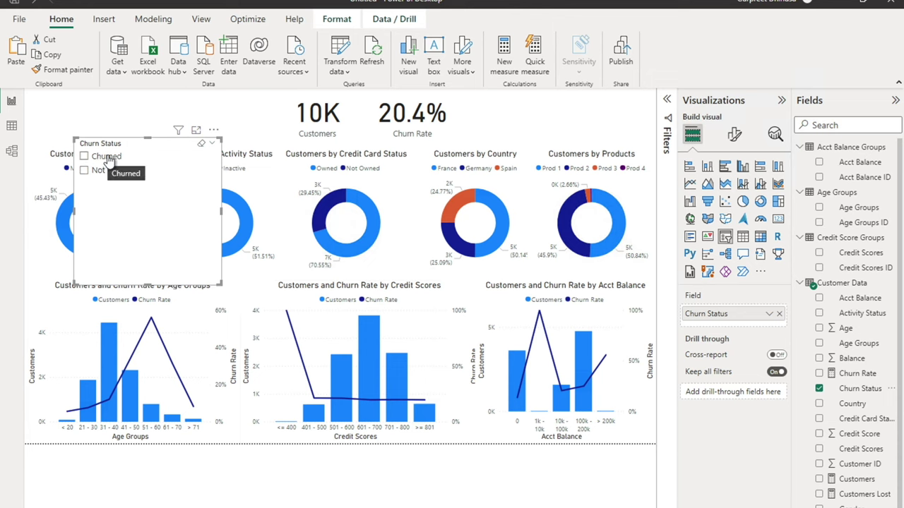
{"action": "left_click", "coordinate": [734, 135]}
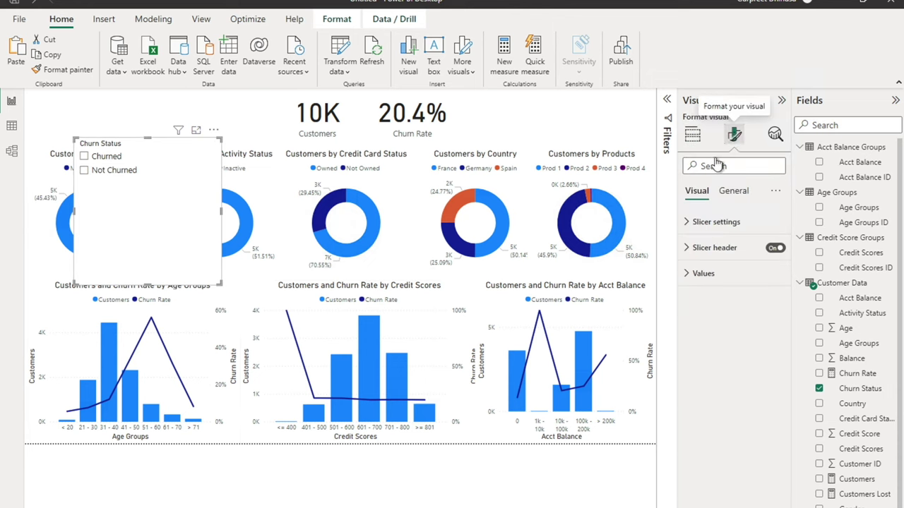
Set the Churn Status slicer's style to Dropdown in its slicer settings.
{"action": "left_click", "coordinate": [717, 224]}
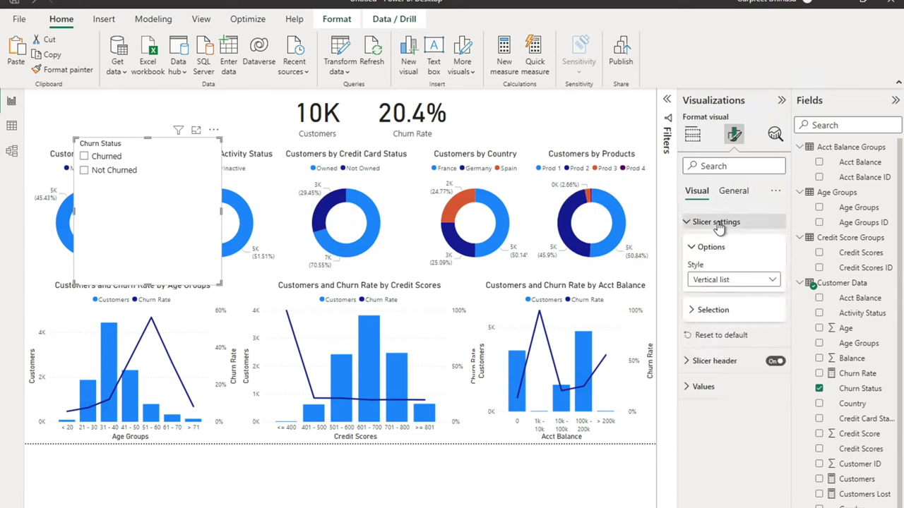
{"action": "left_click", "coordinate": [714, 279]}
{"action": "left_click", "coordinate": [710, 326]}
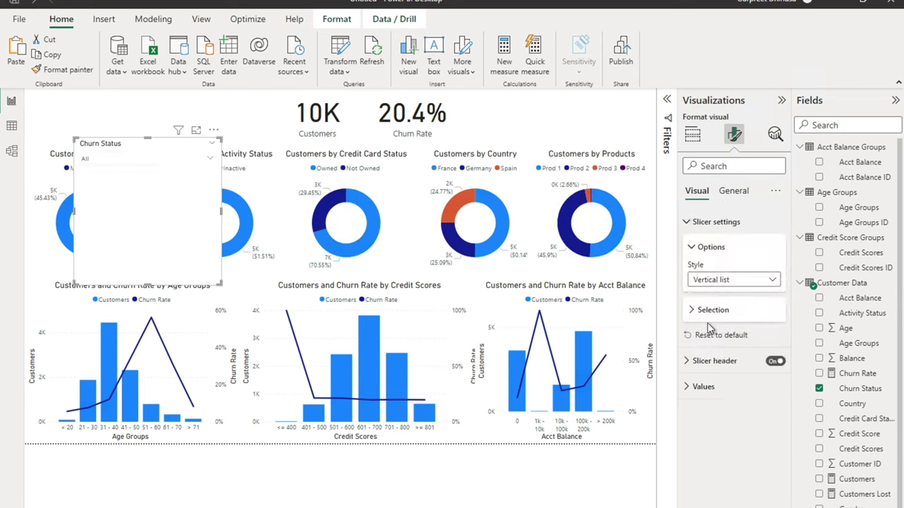
Shrink the Churn Status slicer to a compact dropdown and place it beside the Churn Rate card above the donut charts.
{"action": "left_click_drag", "start_coordinate": [148, 286], "coordinate": [156, 177]}
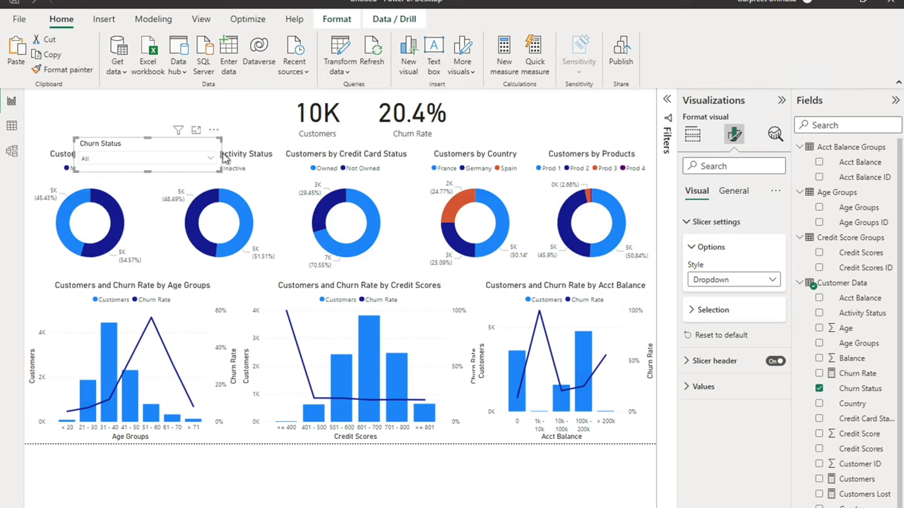
{"action": "left_click_drag", "start_coordinate": [221, 153], "coordinate": [509, 114]}
{"action": "left_click", "coordinate": [598, 114]}
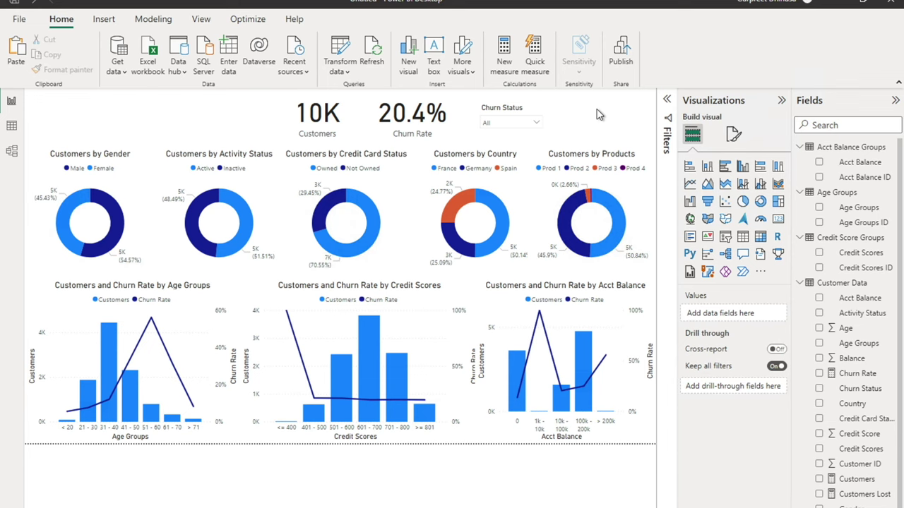
Add an empty gauge visual to the report page.
{"action": "left_click", "coordinate": [760, 220]}
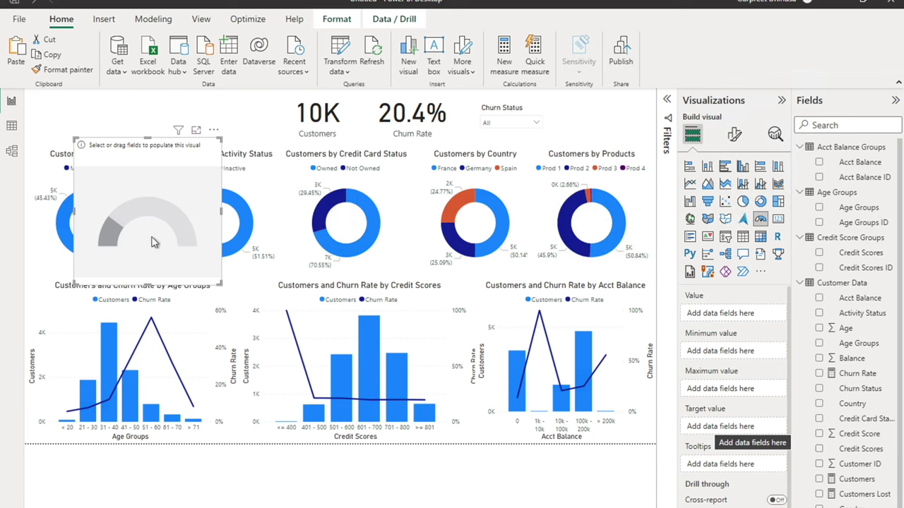
In the Power Query Editor, add a Min Churn Rate custom column with the formula 0 to Customer Data and set its type to Percentage.
{"action": "left_click", "coordinate": [340, 46]}
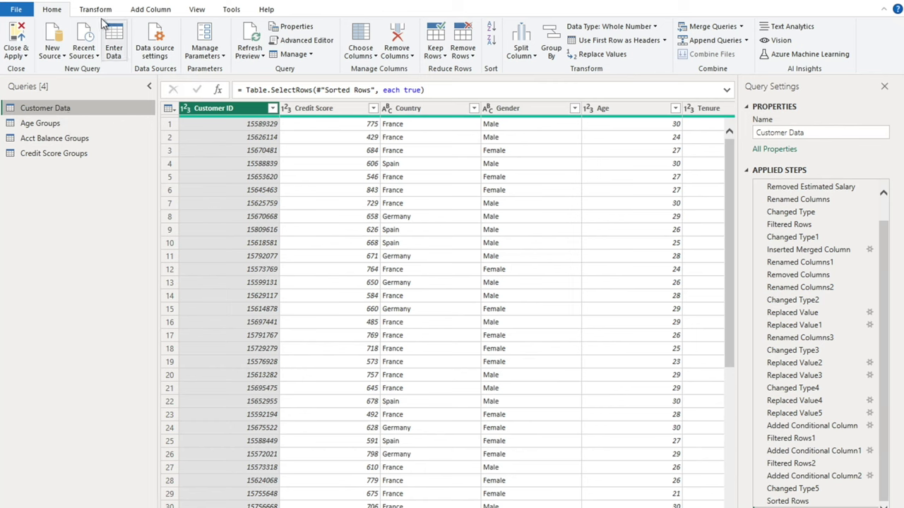
{"action": "left_click", "coordinate": [151, 11]}
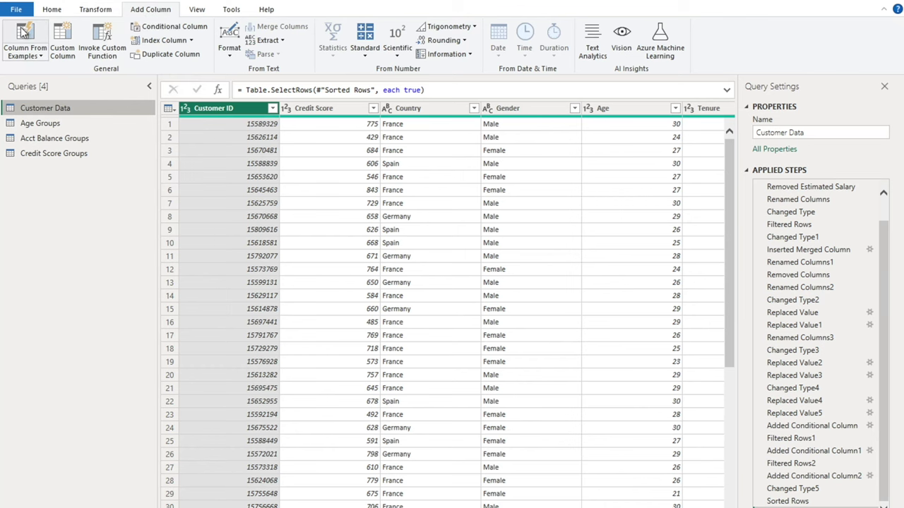
{"action": "left_click", "coordinate": [65, 39]}
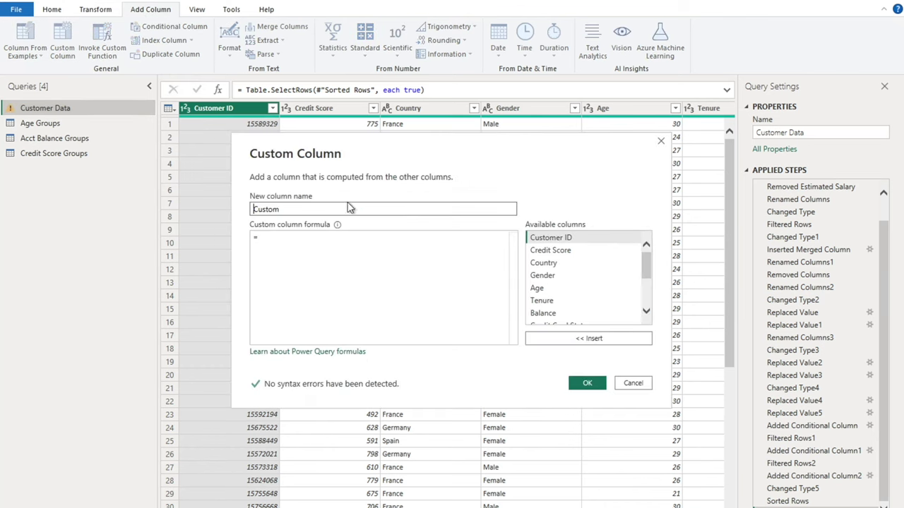
{"action": "key", "text": "BackSpace"}
{"action": "key", "text": "BackSpace"}
{"action": "key", "text": "BackSpace"}
{"action": "key", "text": "BackSpace"}
{"action": "type", "text": "Min Churn Rate"}
{"action": "left_click", "coordinate": [346, 237]}
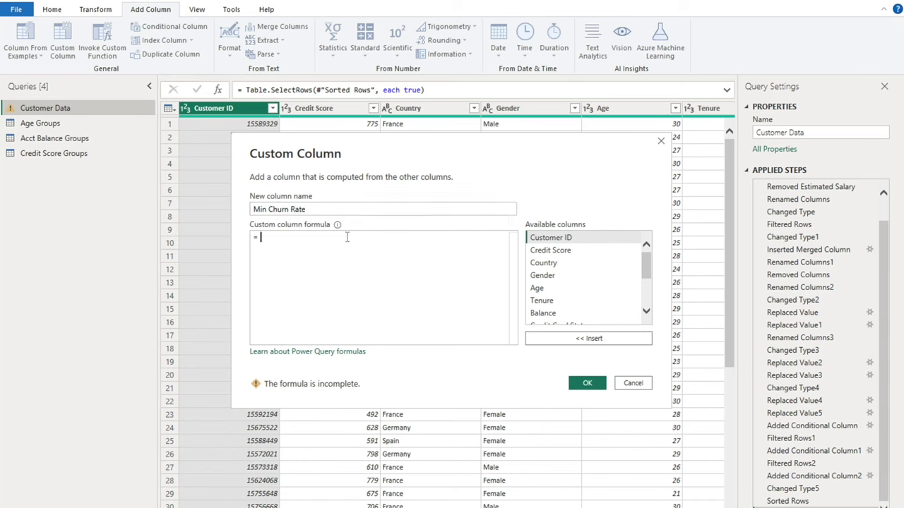
{"action": "type", "text": "0"}
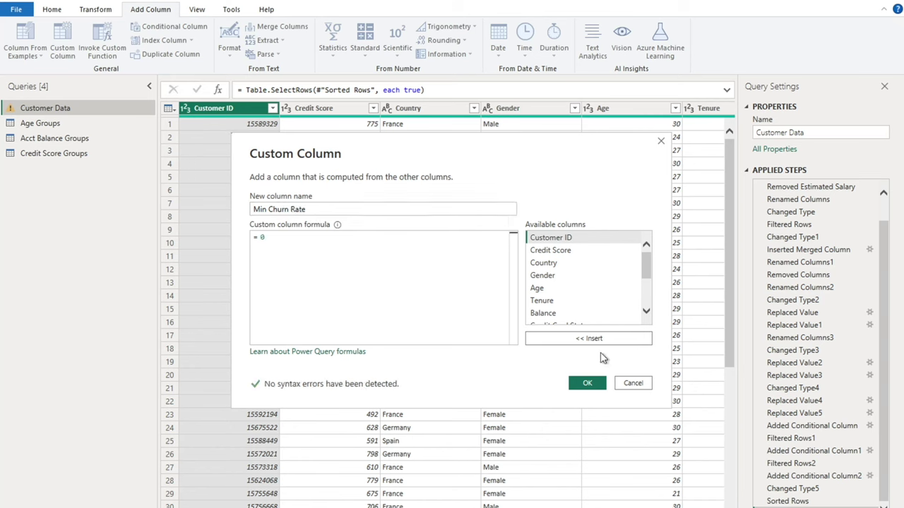
{"action": "left_click", "coordinate": [589, 384]}
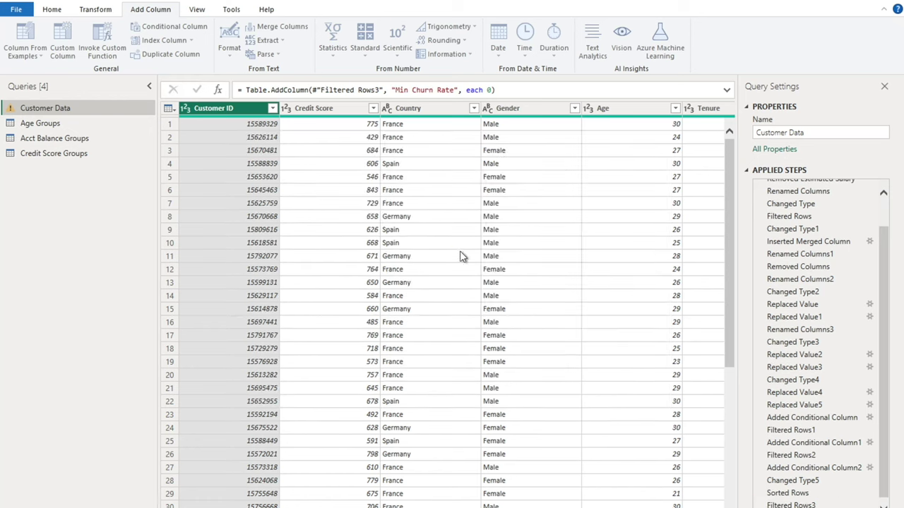
{"action": "left_click", "coordinate": [631, 110]}
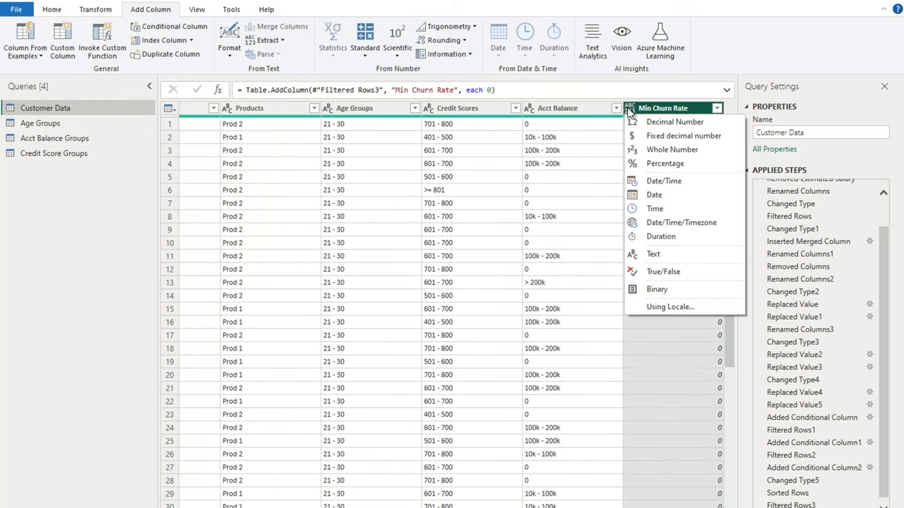
{"action": "left_click", "coordinate": [660, 163]}
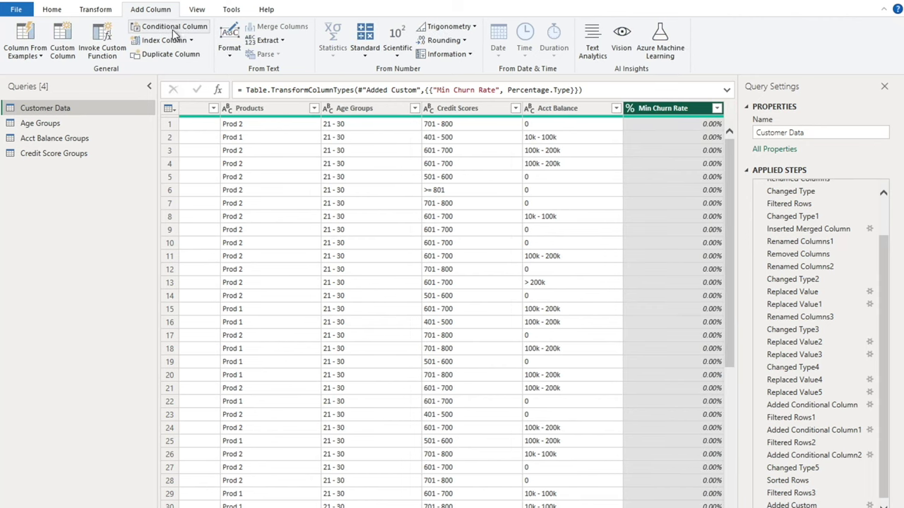
Add a Max Churn Rate custom column with the formula 1 to Customer Data and set its type to Percentage.
{"action": "left_click", "coordinate": [62, 39]}
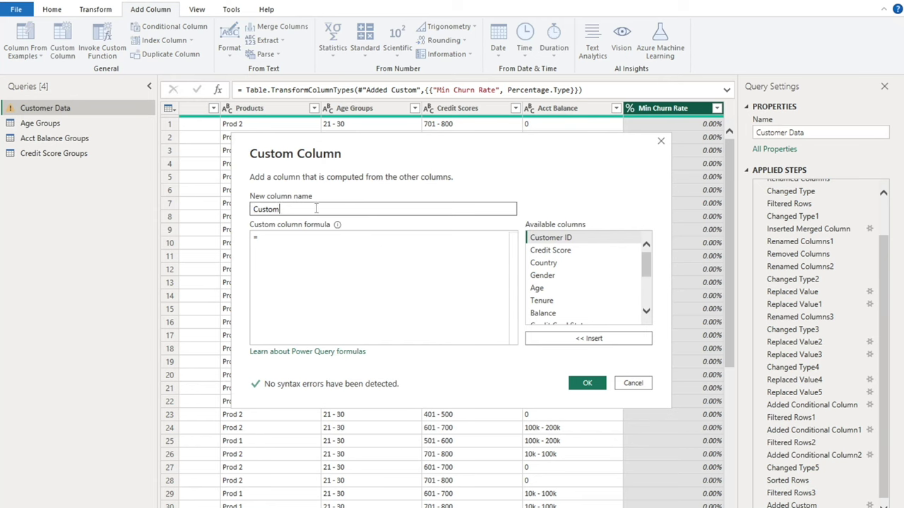
{"action": "key", "text": "BackSpace"}
{"action": "type", "text": "Max Churn Rate"}
{"action": "left_click", "coordinate": [360, 245]}
{"action": "type", "text": "1"}
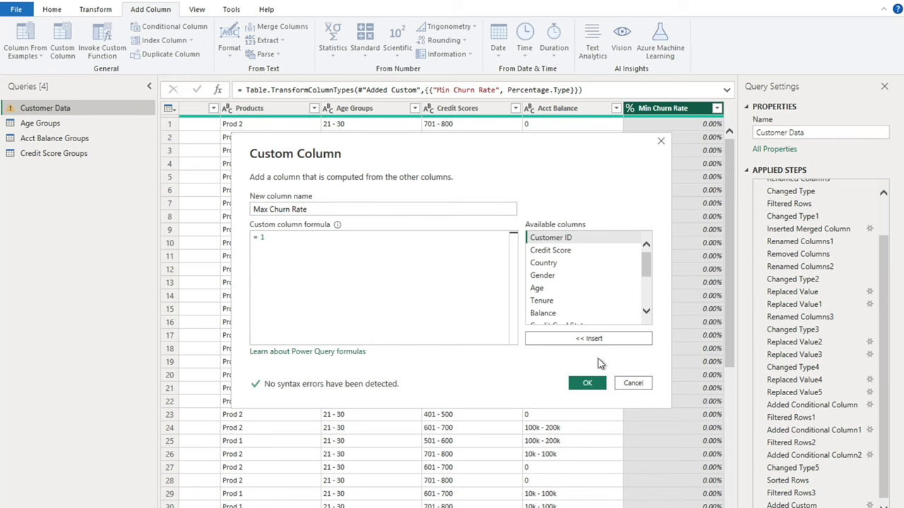
{"action": "left_click", "coordinate": [587, 383]}
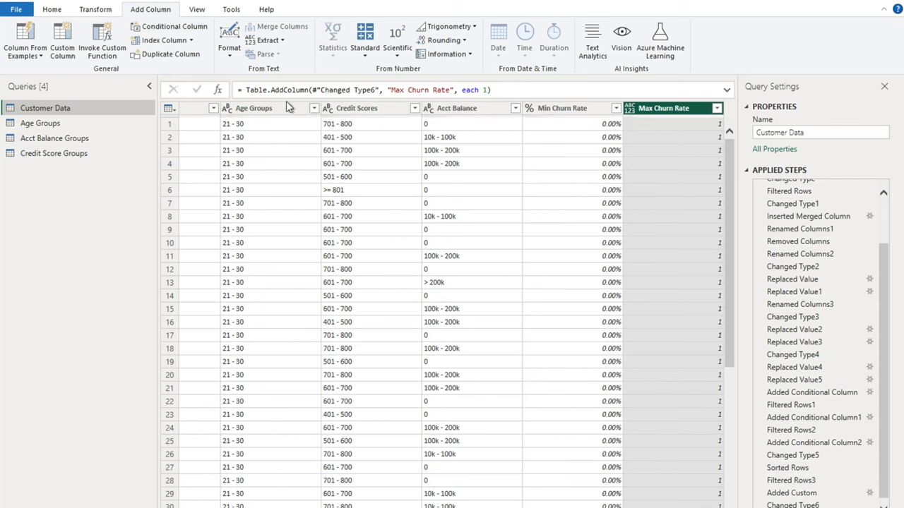
{"action": "left_click", "coordinate": [633, 115]}
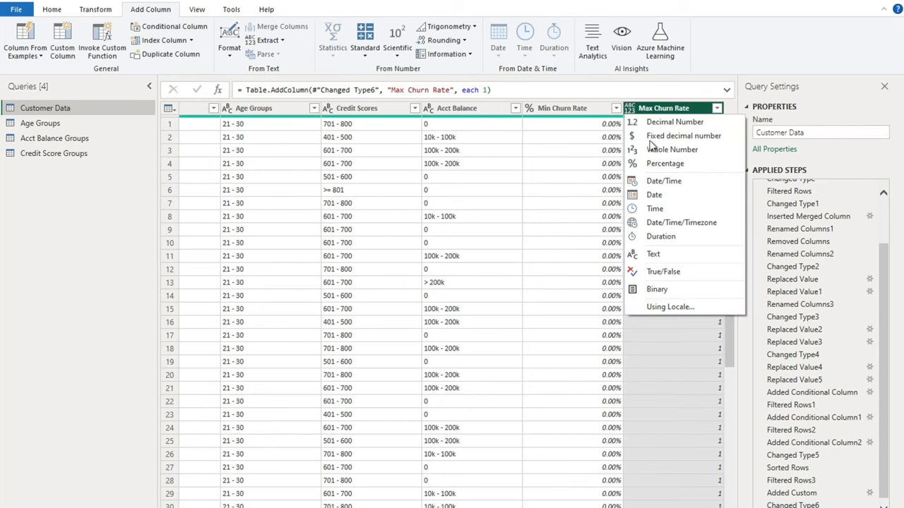
{"action": "left_click", "coordinate": [656, 163]}
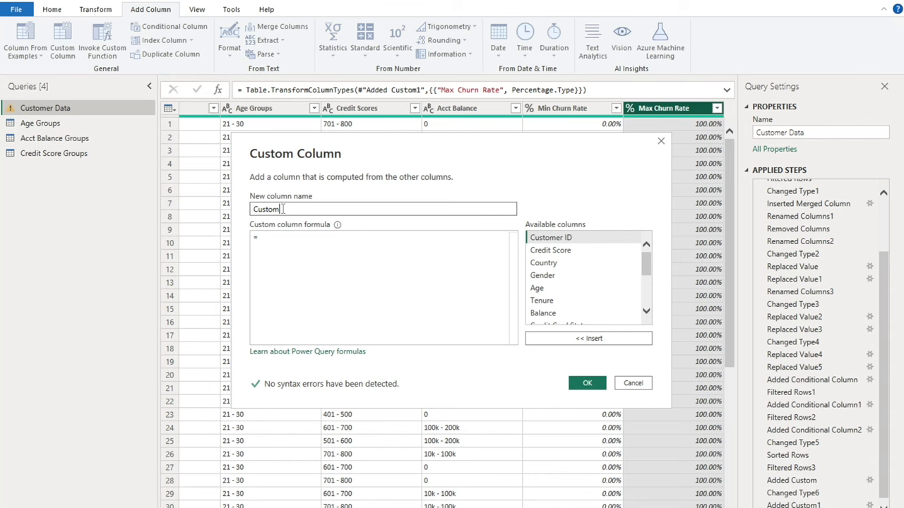
Add a Target Churn Rate custom column with the formula .15, set its type to Percentage, and apply the query changes to the report.
{"action": "key", "text": "BackSpace"}
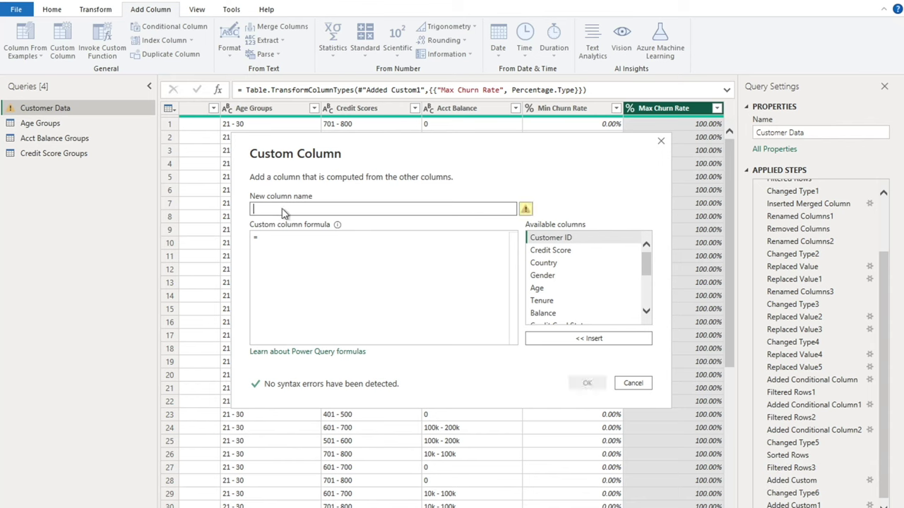
{"action": "type", "text": "Target Churn Rate"}
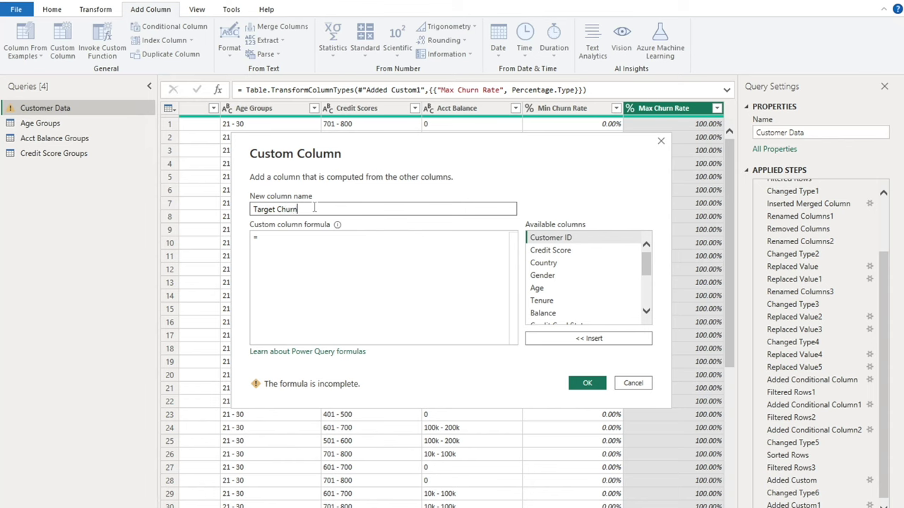
{"action": "left_click", "coordinate": [327, 236]}
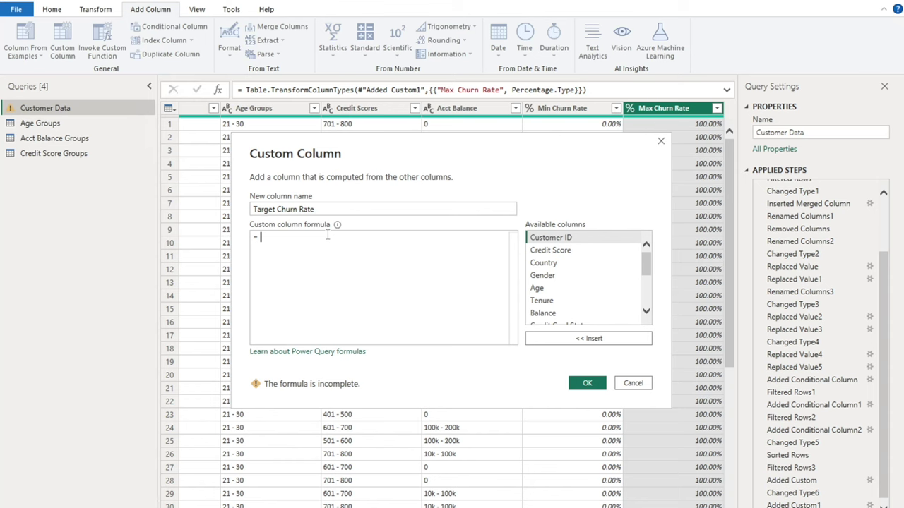
{"action": "type", "text": ".15"}
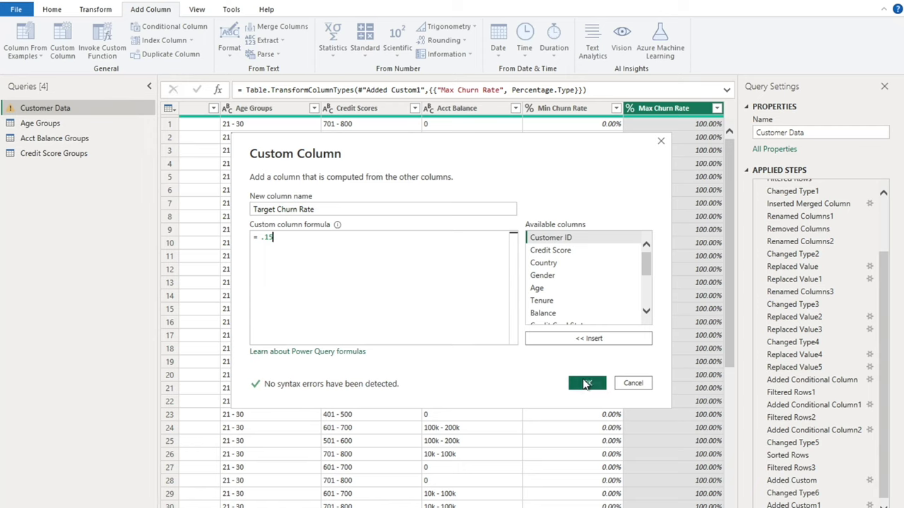
{"action": "left_click", "coordinate": [585, 383]}
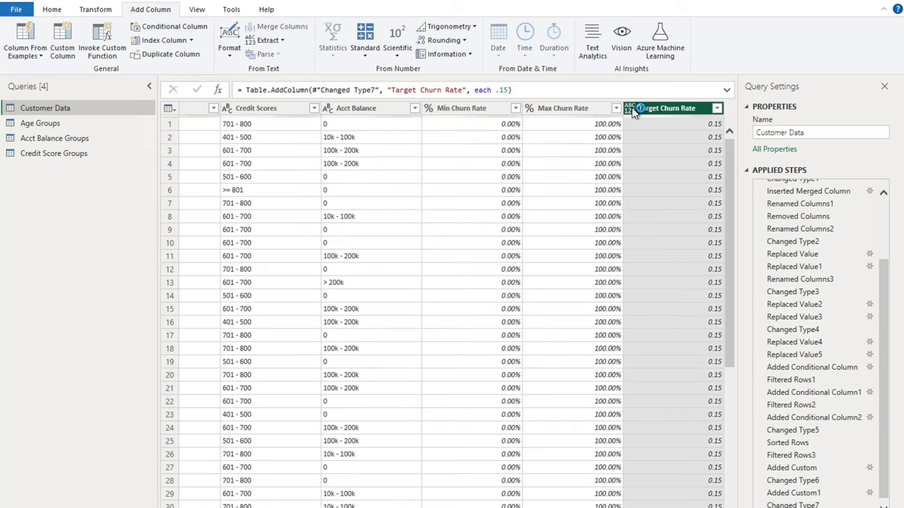
{"action": "left_click", "coordinate": [631, 110]}
{"action": "left_click", "coordinate": [660, 163]}
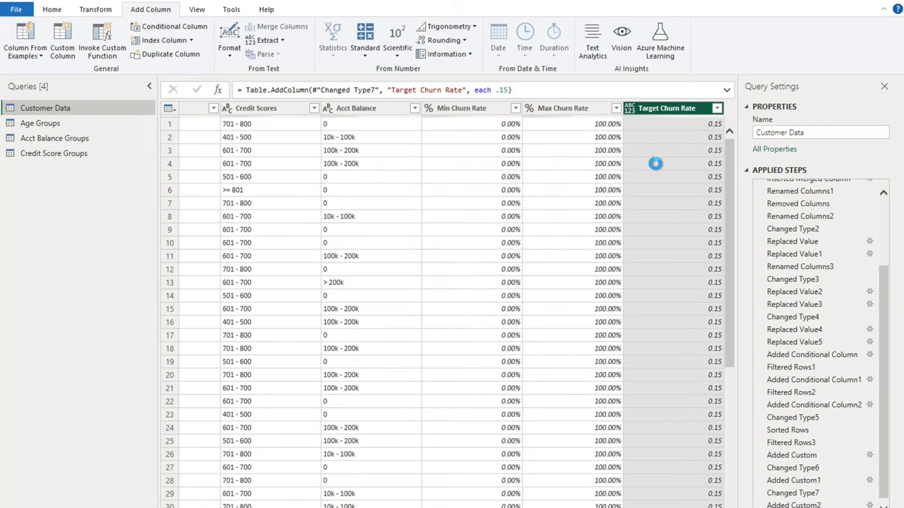
{"action": "left_click", "coordinate": [55, 10]}
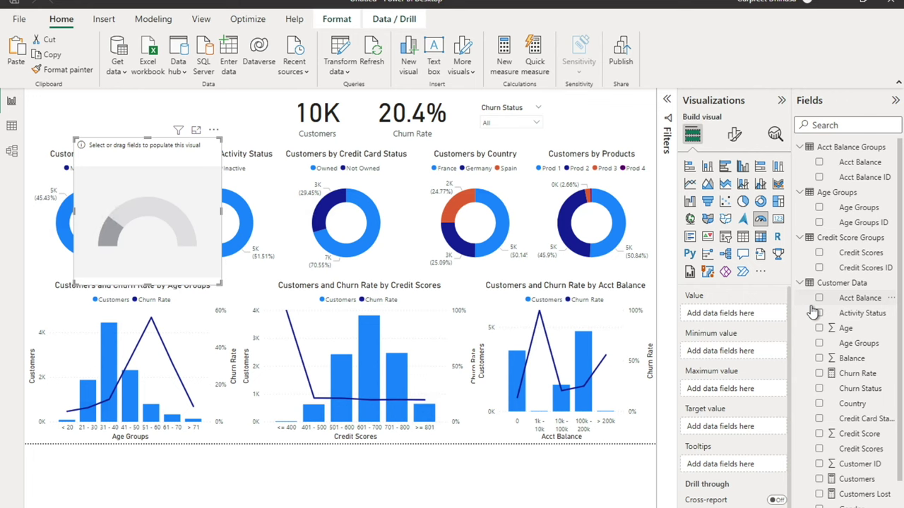
Assign Churn Rate as the gauge's value and Min Churn Rate as its minimum value, aggregated by Minimum.
{"action": "left_click_drag", "start_coordinate": [854, 377], "coordinate": [744, 315]}
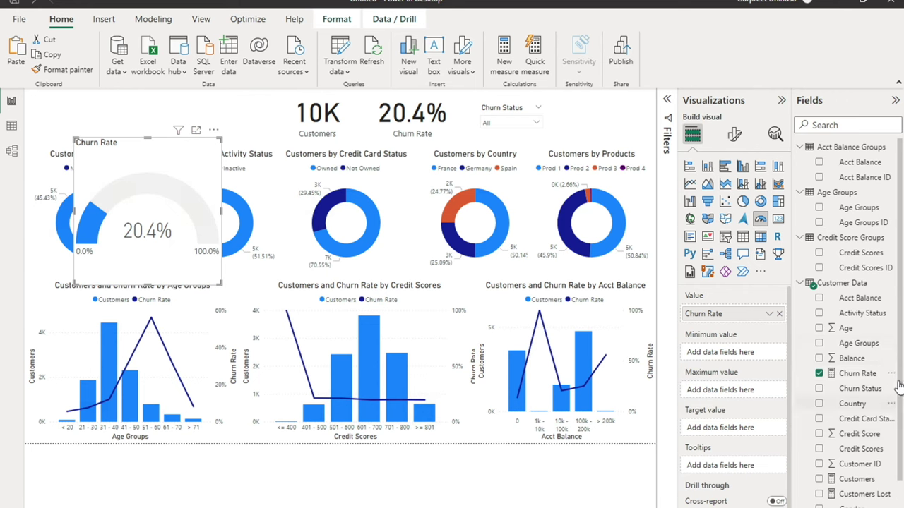
{"action": "scroll", "coordinate": [899, 408], "scroll_direction": "down", "scroll_amount": 2}
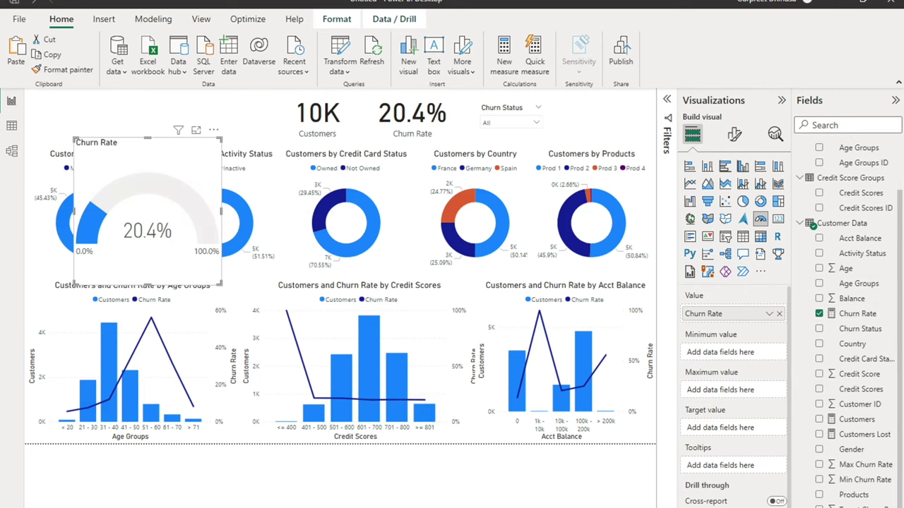
{"action": "left_click_drag", "start_coordinate": [863, 480], "coordinate": [752, 356]}
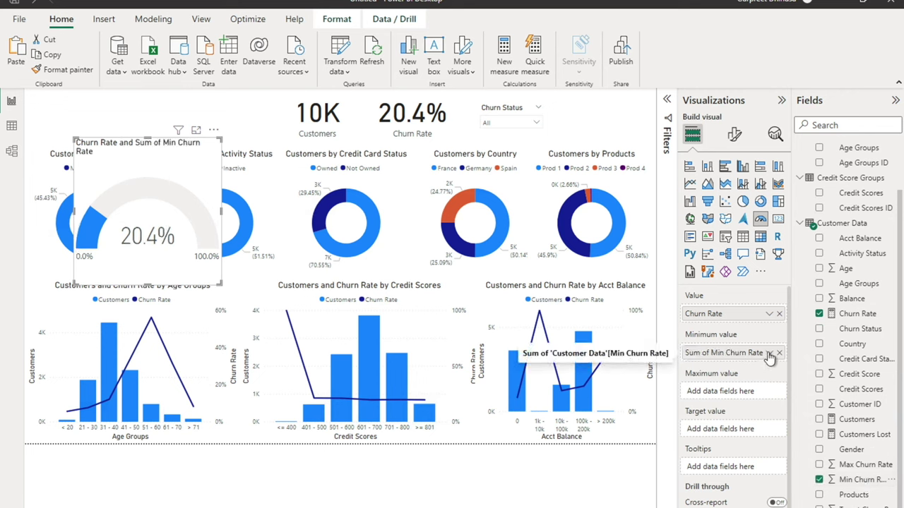
{"action": "left_click", "coordinate": [769, 353]}
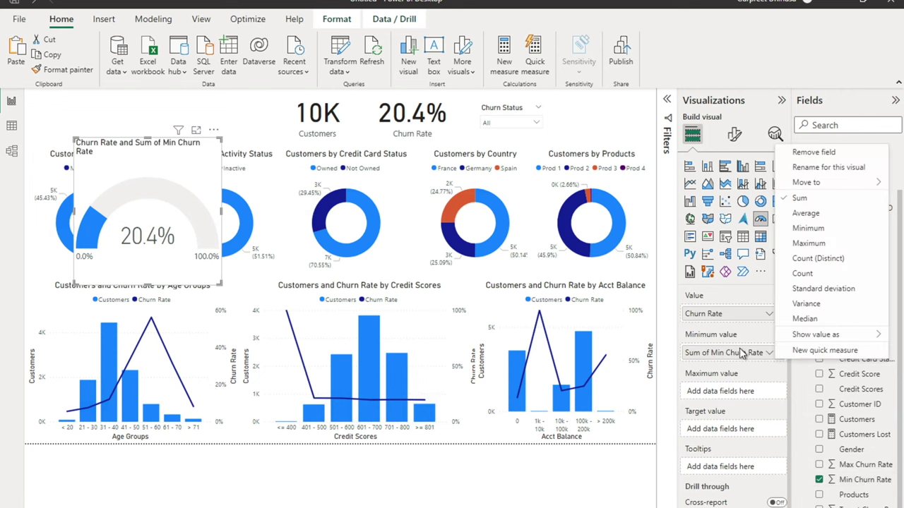
{"action": "left_click", "coordinate": [805, 228]}
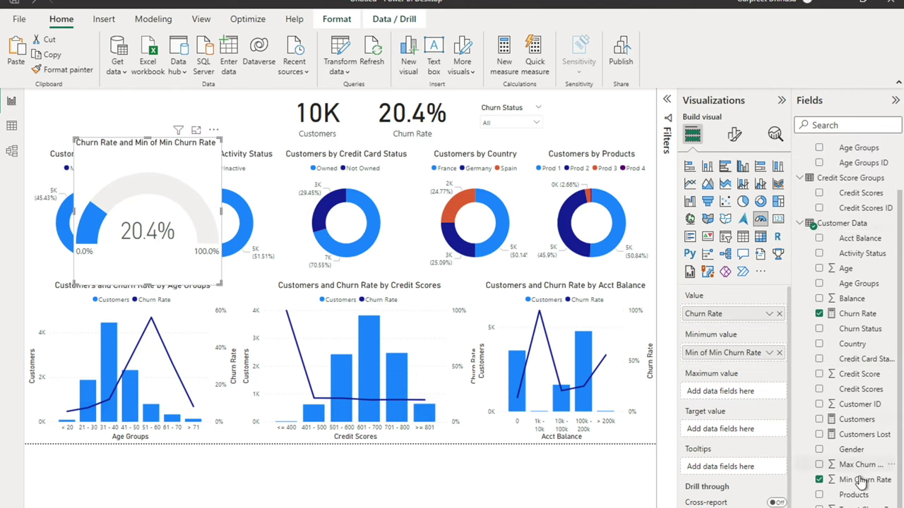
Assign Max Churn Rate as the gauge's maximum value, aggregated by Maximum.
{"action": "left_click_drag", "start_coordinate": [863, 472], "coordinate": [752, 394]}
{"action": "left_click", "coordinate": [769, 392]}
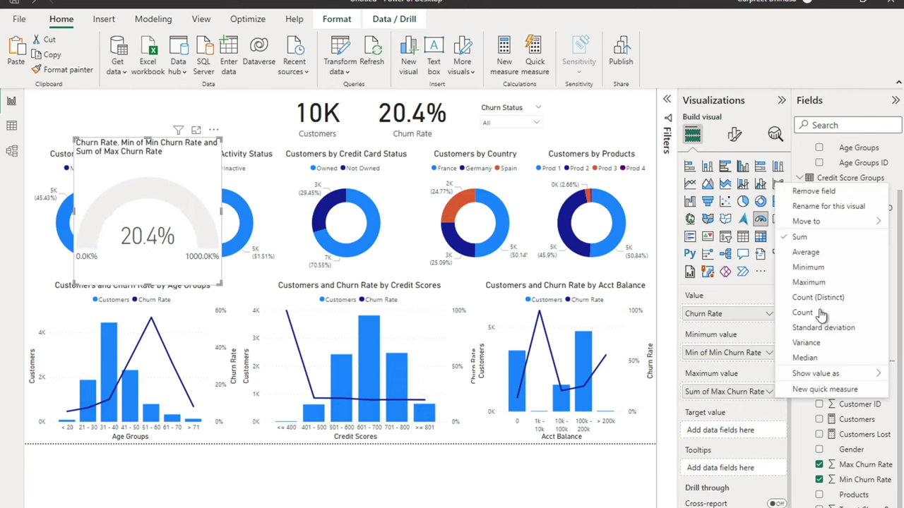
{"action": "left_click", "coordinate": [811, 282]}
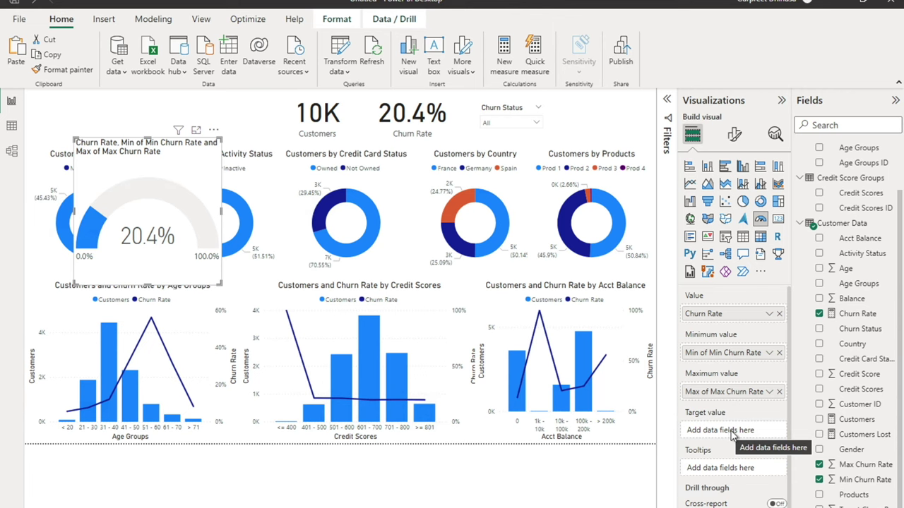
Assign Target Churn Rate as the gauge's target value, aggregated by Maximum.
{"action": "left_click_drag", "start_coordinate": [854, 505], "coordinate": [754, 435]}
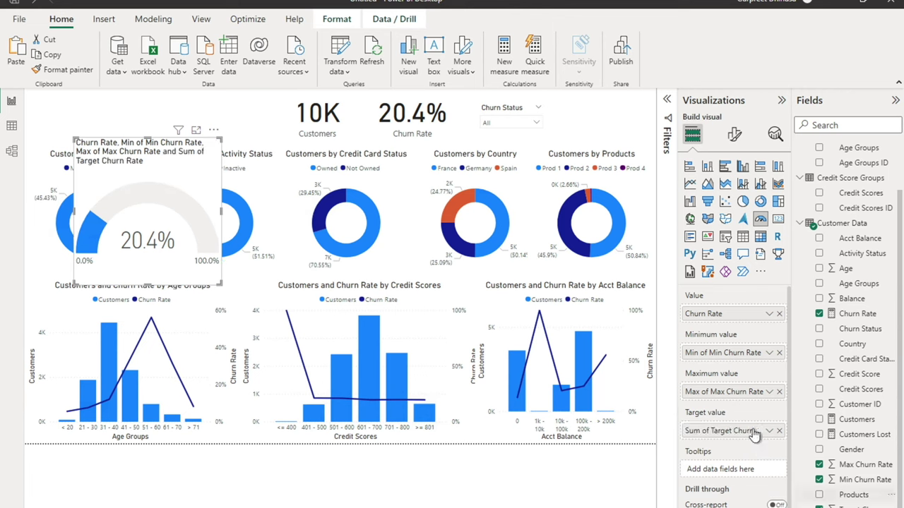
{"action": "left_click", "coordinate": [769, 431]}
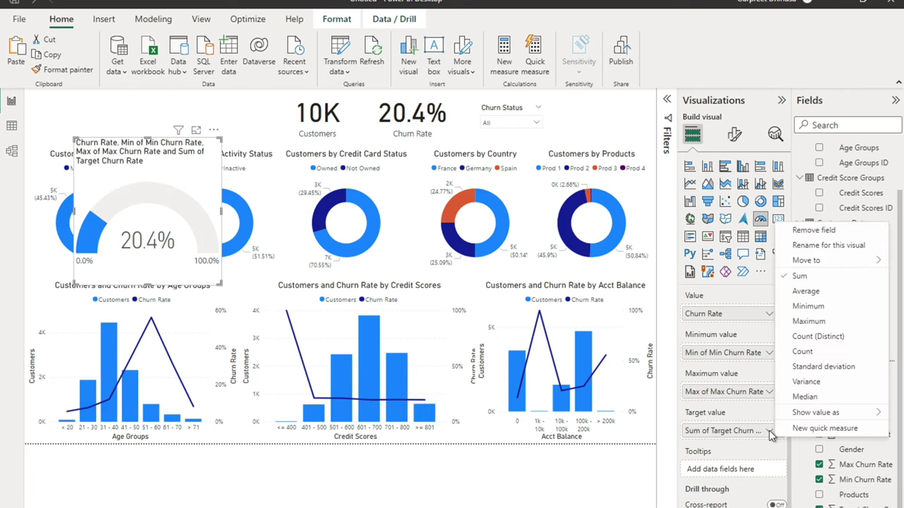
{"action": "left_click", "coordinate": [804, 321]}
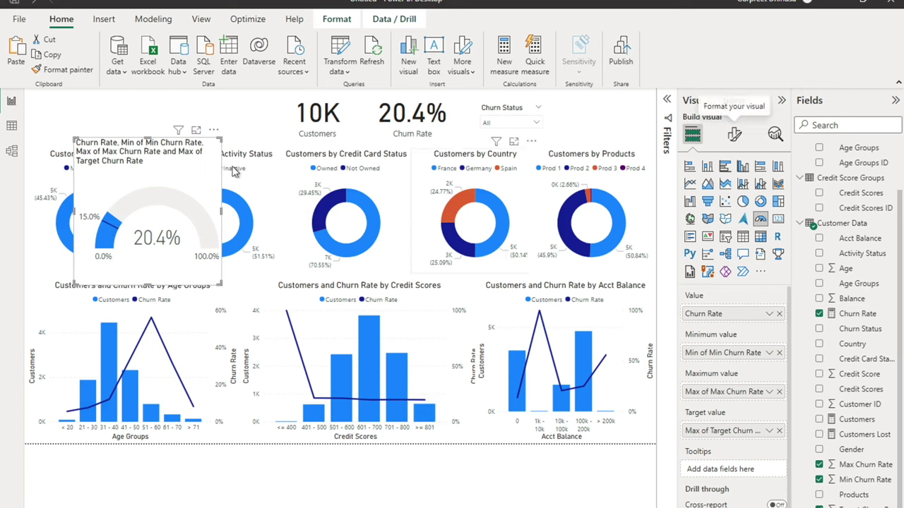
Turn off the title of the churn rate gauge.
{"action": "left_click", "coordinate": [734, 135]}
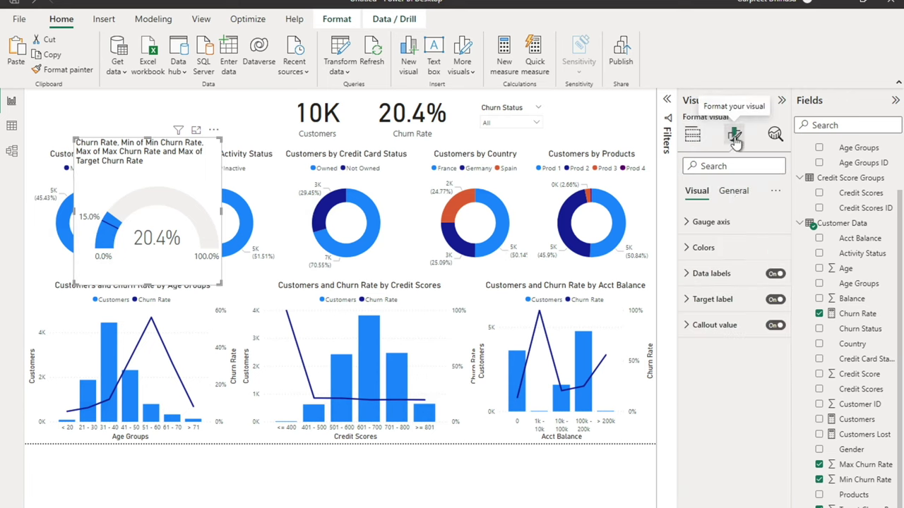
{"action": "left_click", "coordinate": [735, 193]}
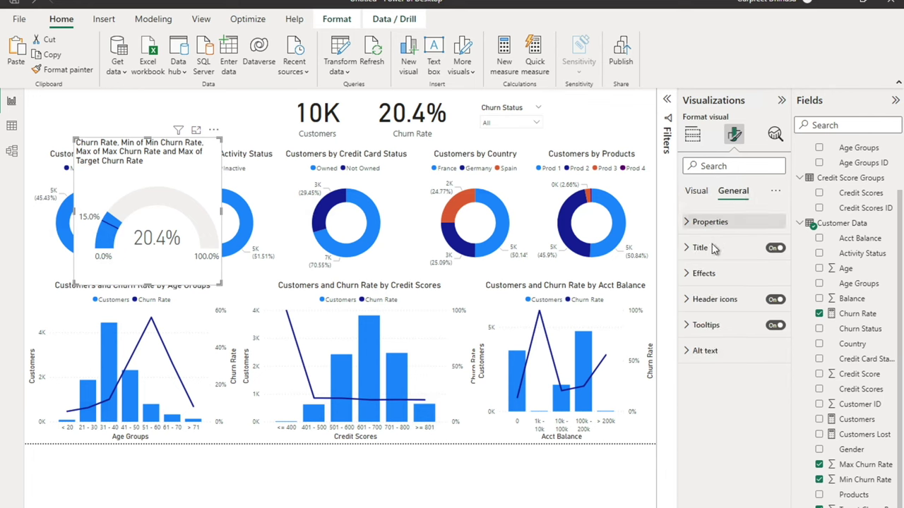
{"action": "left_click", "coordinate": [776, 249]}
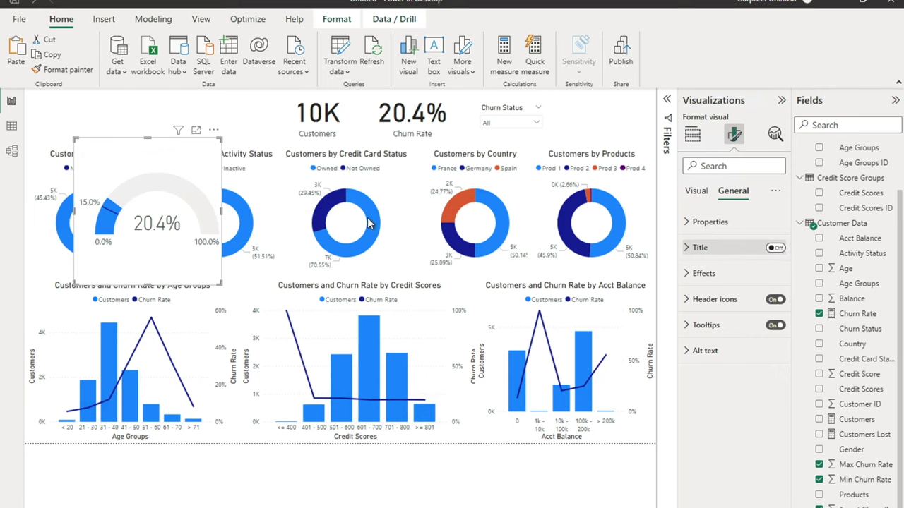
Shrink the churn rate gauge in height and width so that it fits the report's header row.
{"action": "left_click_drag", "start_coordinate": [146, 289], "coordinate": [156, 221]}
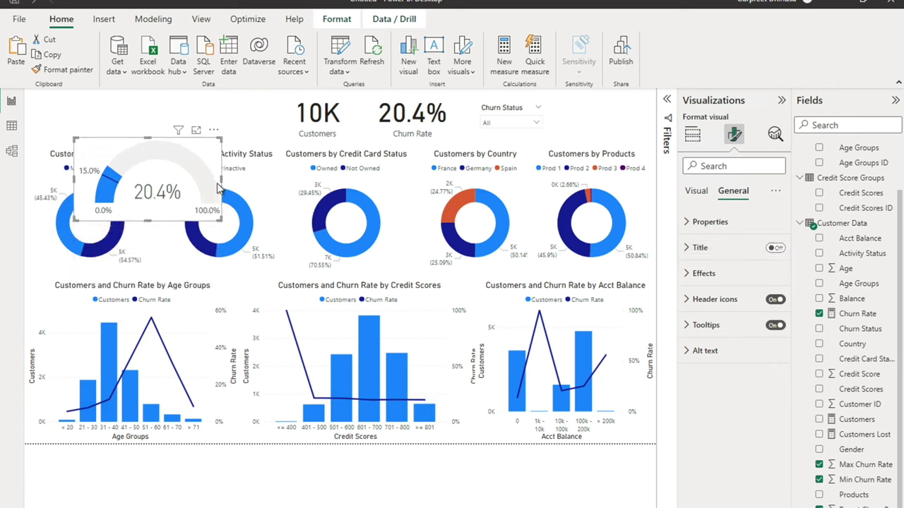
{"action": "left_click_drag", "start_coordinate": [221, 179], "coordinate": [192, 178]}
{"action": "left_click_drag", "start_coordinate": [139, 225], "coordinate": [139, 200]}
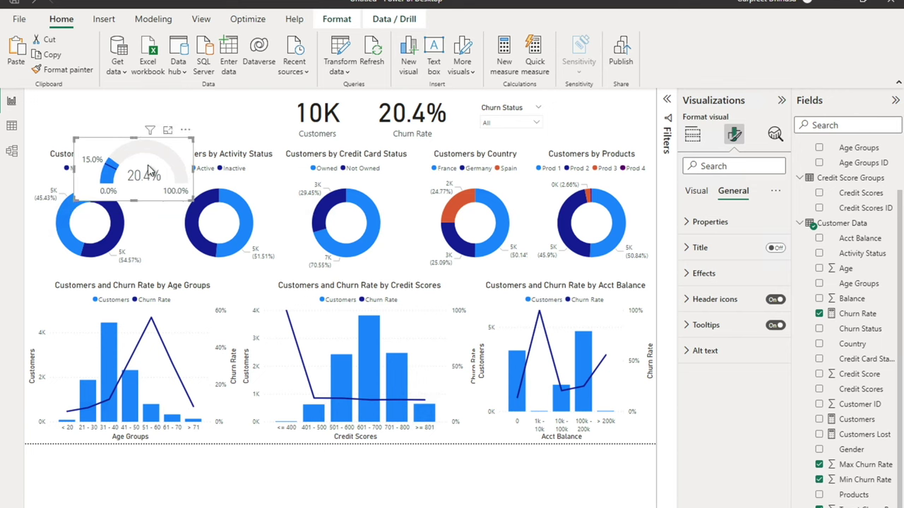
Place the gauge beside the Churn Status slicer above the Customers by Products donut, narrowing it to clear the slicer.
{"action": "left_click_drag", "start_coordinate": [157, 161], "coordinate": [615, 111]}
{"action": "left_click_drag", "start_coordinate": [594, 148], "coordinate": [596, 143]}
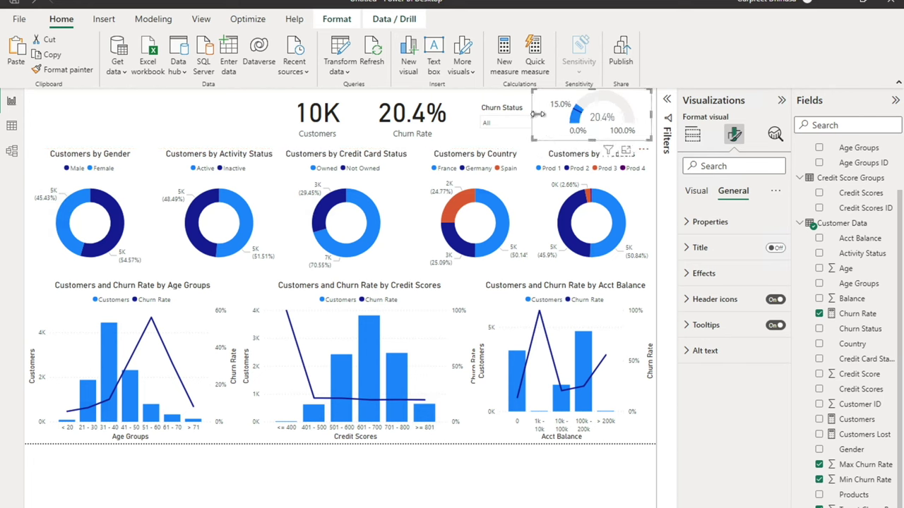
{"action": "left_click_drag", "start_coordinate": [539, 114], "coordinate": [550, 117]}
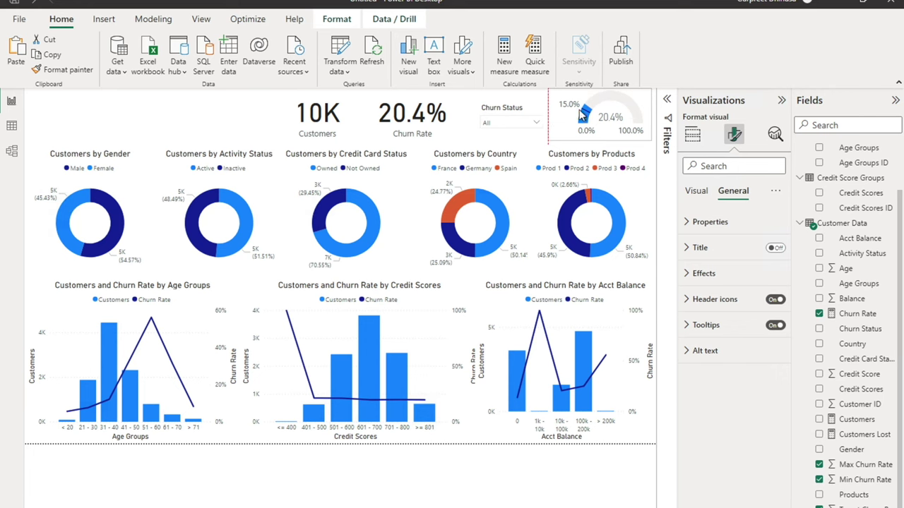
{"action": "left_click_drag", "start_coordinate": [602, 102], "coordinate": [604, 106]}
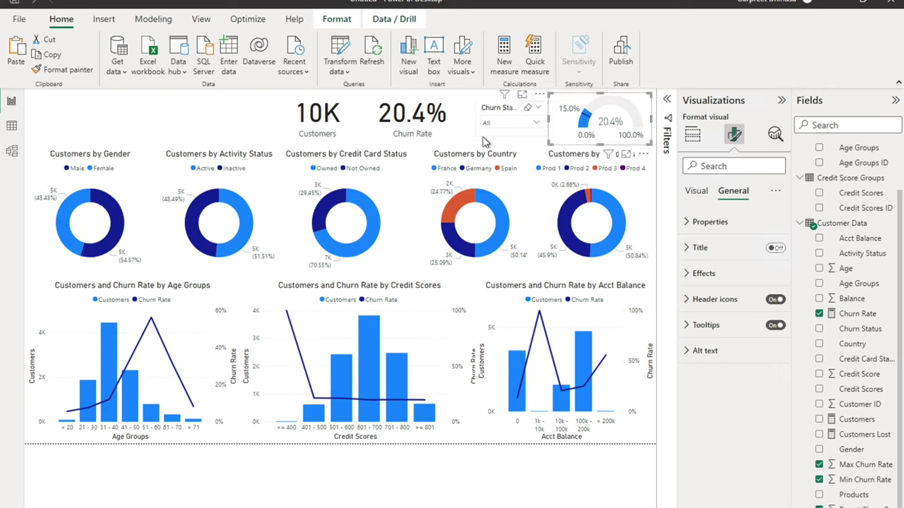
Shift the Churn Status slicer and the Churn Rate card slightly away from the gauge to even out the header spacing.
{"action": "left_click_drag", "start_coordinate": [496, 117], "coordinate": [492, 115]}
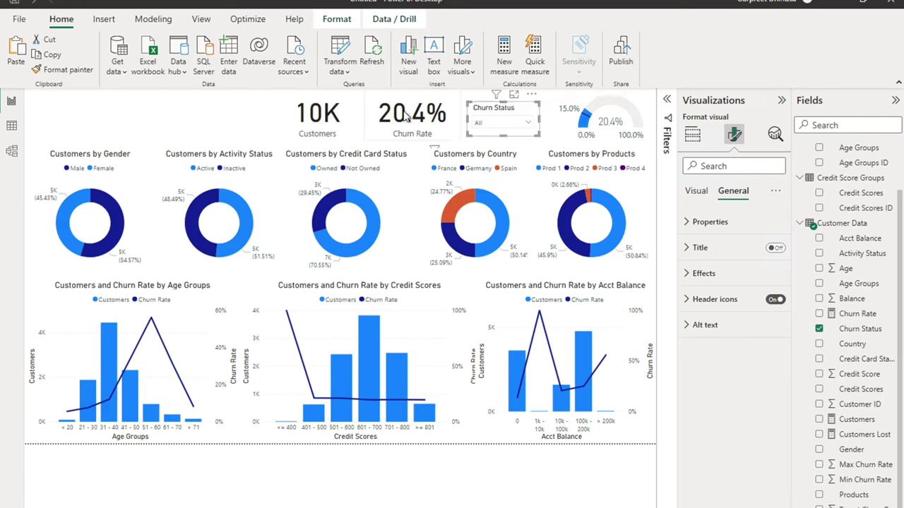
{"action": "left_click_drag", "start_coordinate": [401, 117], "coordinate": [397, 116]}
{"action": "left_click", "coordinate": [233, 118]}
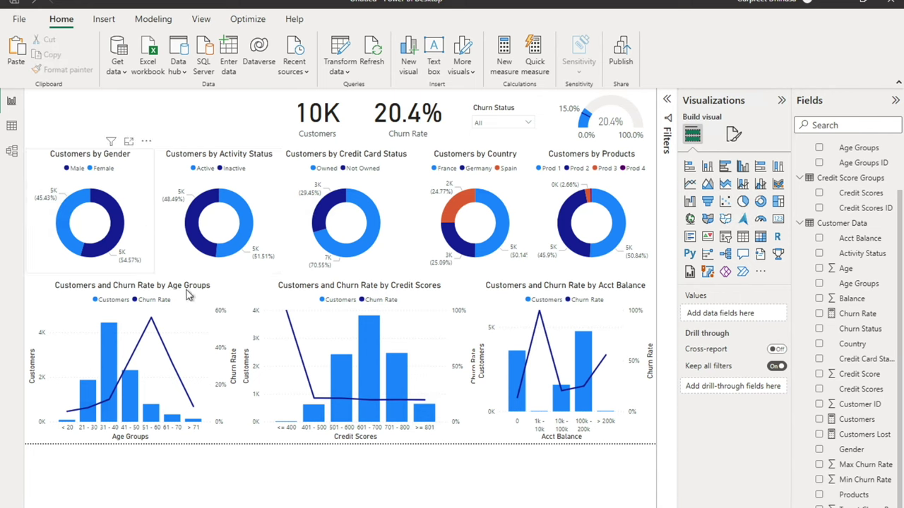
Cross-filter the report by Male in the Customers by Gender donut chart to examine that group's churn.
{"action": "mouse_move", "coordinate": [93, 220]}
{"action": "left_click", "coordinate": [113, 208]}
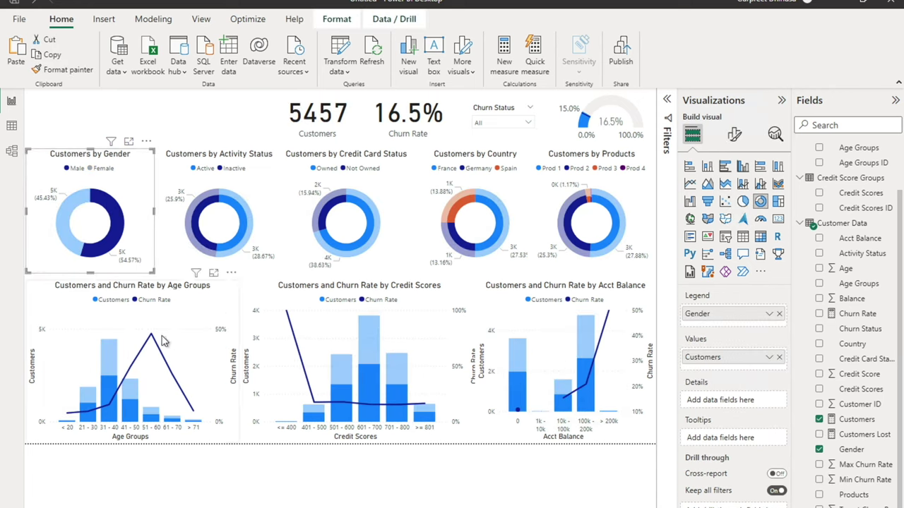
Inspect the gauge and the highest churn rates in the charts by age group, credit score and account balance for the highlighted male customers.
{"action": "mouse_move", "coordinate": [153, 418]}
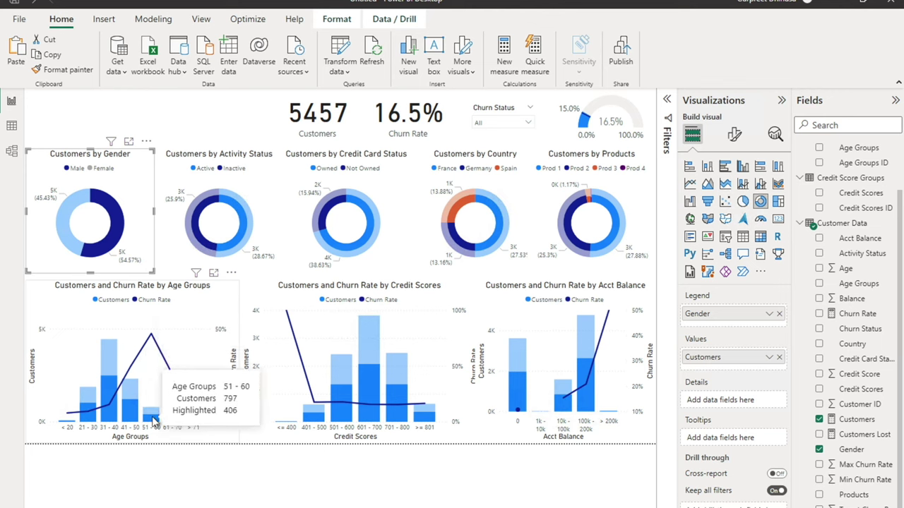
{"action": "mouse_move", "coordinate": [151, 338]}
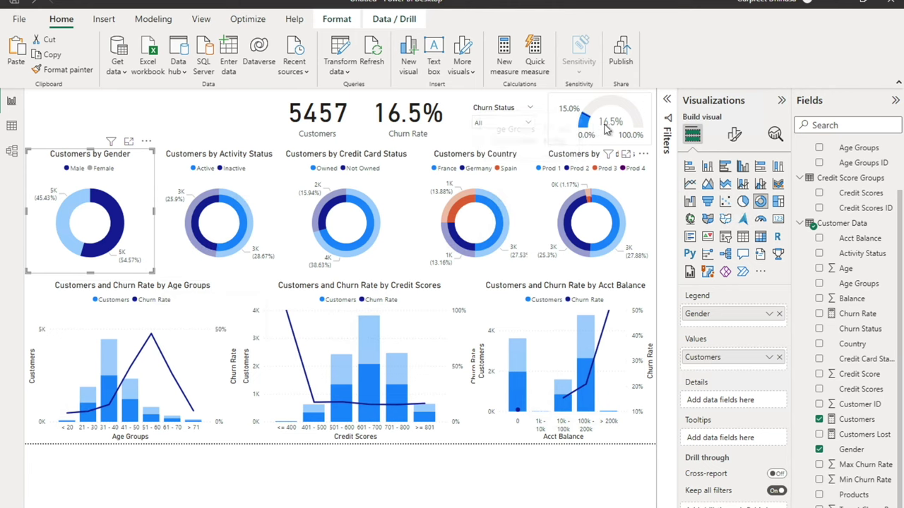
{"action": "mouse_move", "coordinate": [611, 130]}
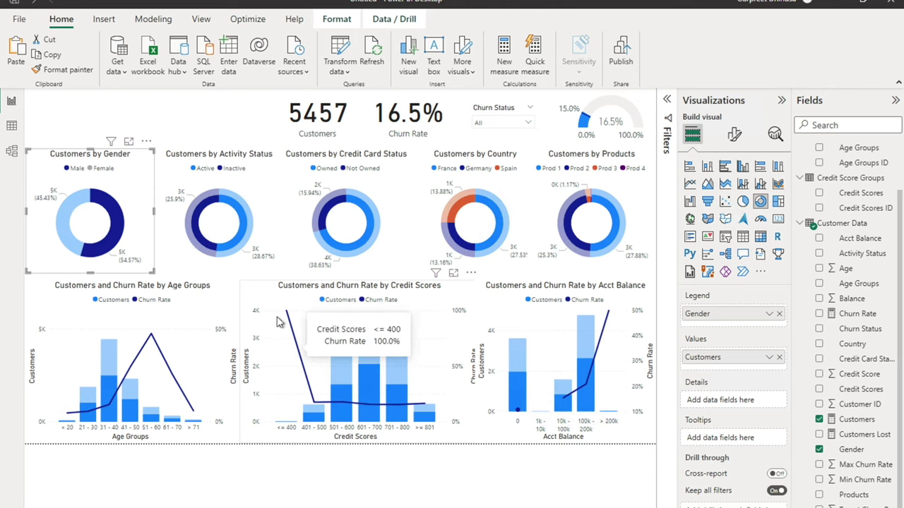
{"action": "mouse_move", "coordinate": [287, 317]}
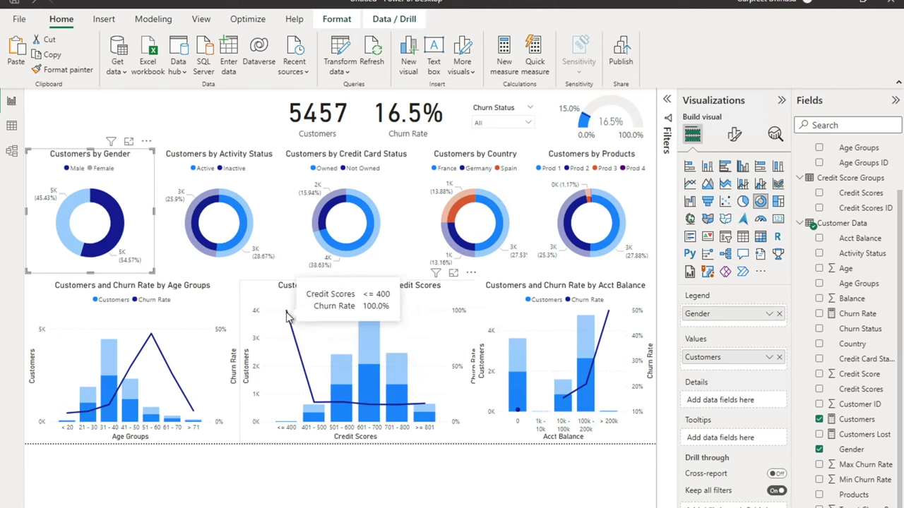
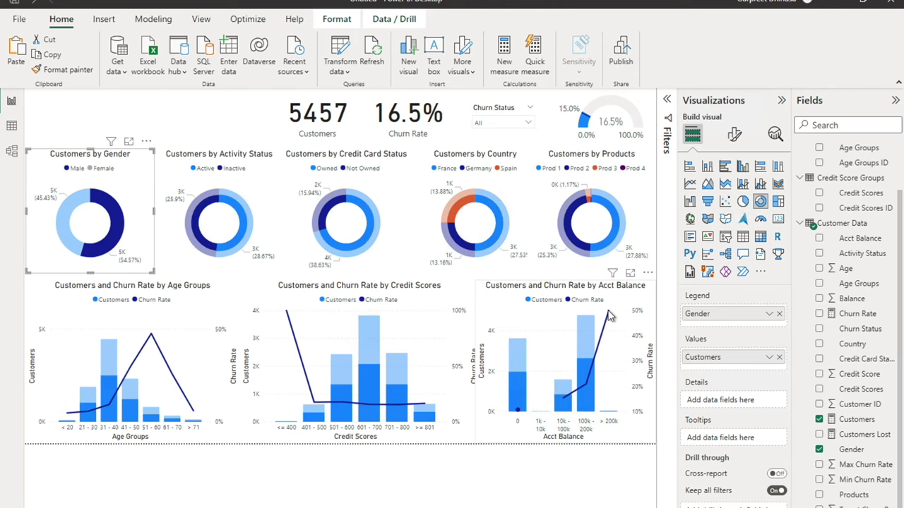
{"action": "mouse_move", "coordinate": [611, 318]}
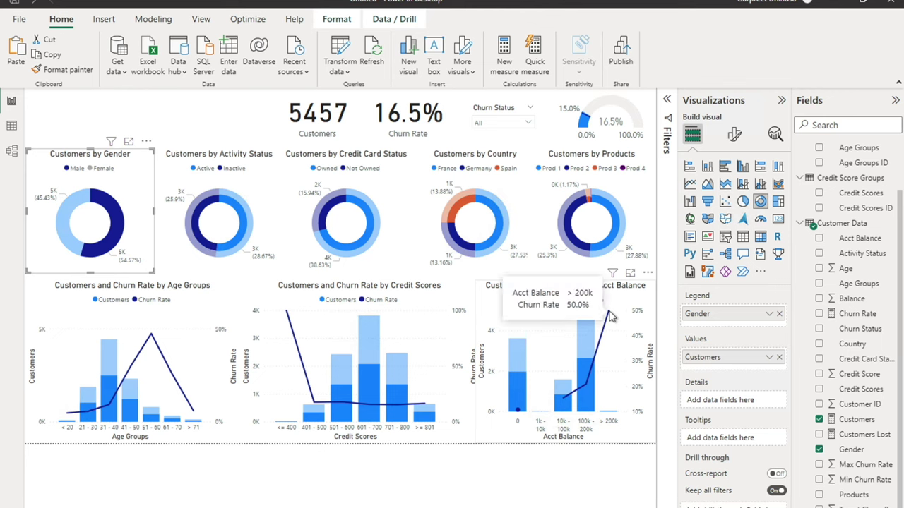
Cross-highlight the report by female customers, and by inactive customers in the activity status donut.
{"action": "left_click", "coordinate": [76, 205]}
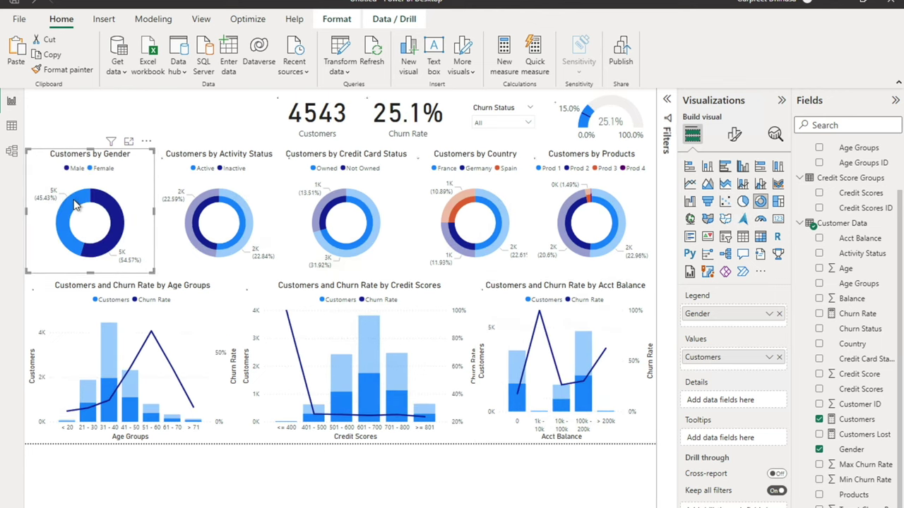
{"action": "left_click", "coordinate": [76, 204]}
{"action": "left_click", "coordinate": [190, 200]}
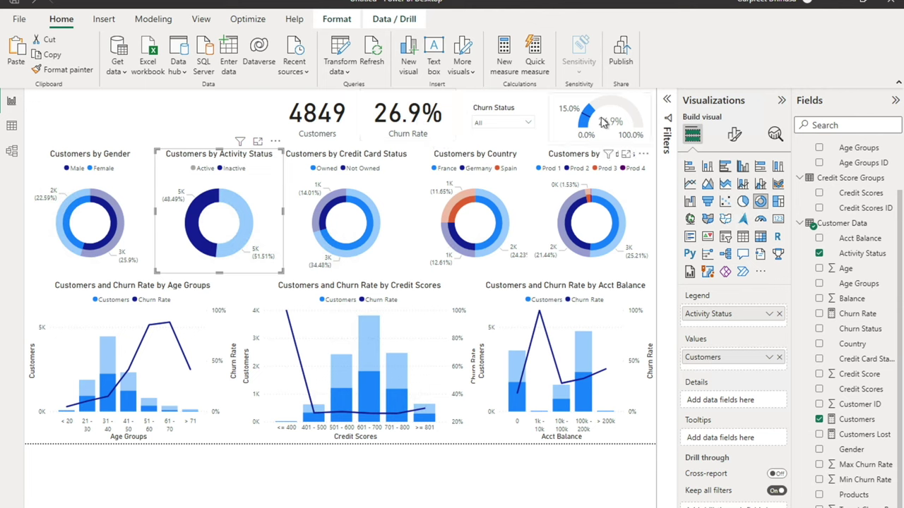
Remove the Churn Rate card from the report page.
{"action": "left_click", "coordinate": [422, 118]}
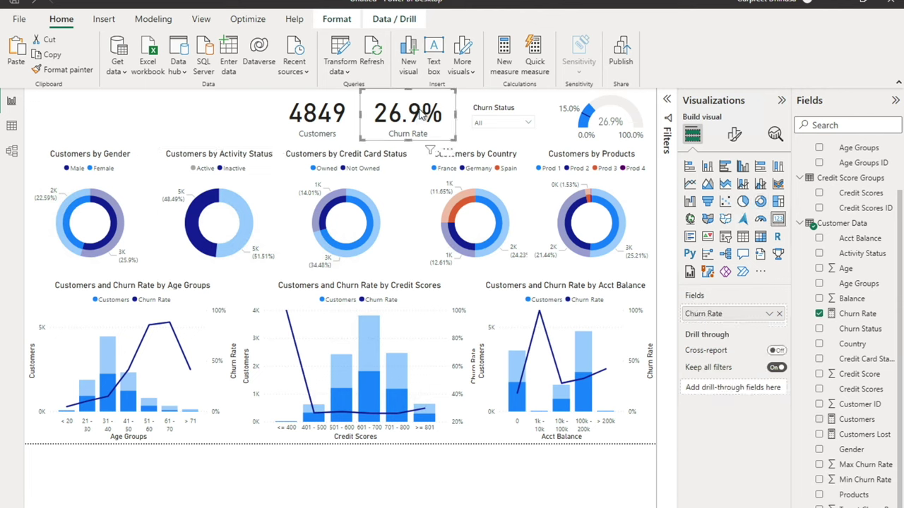
{"action": "left_click", "coordinate": [446, 152]}
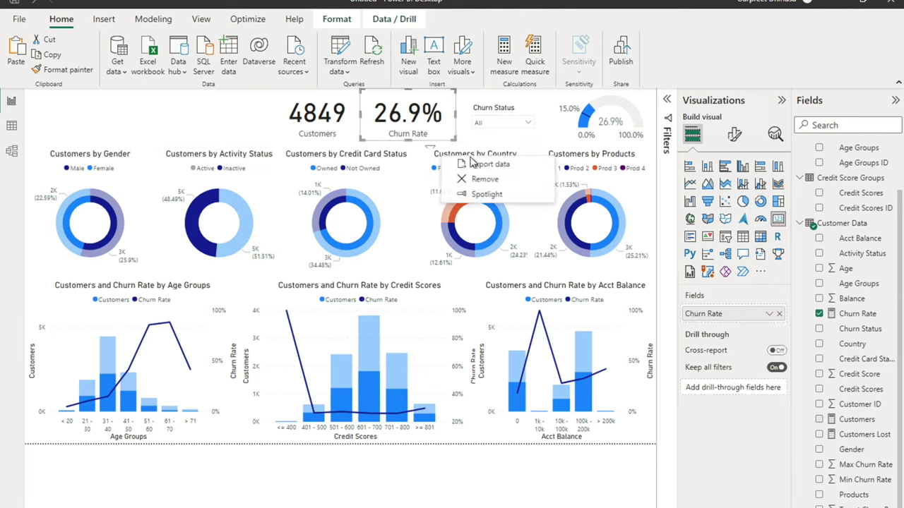
{"action": "left_click", "coordinate": [484, 179]}
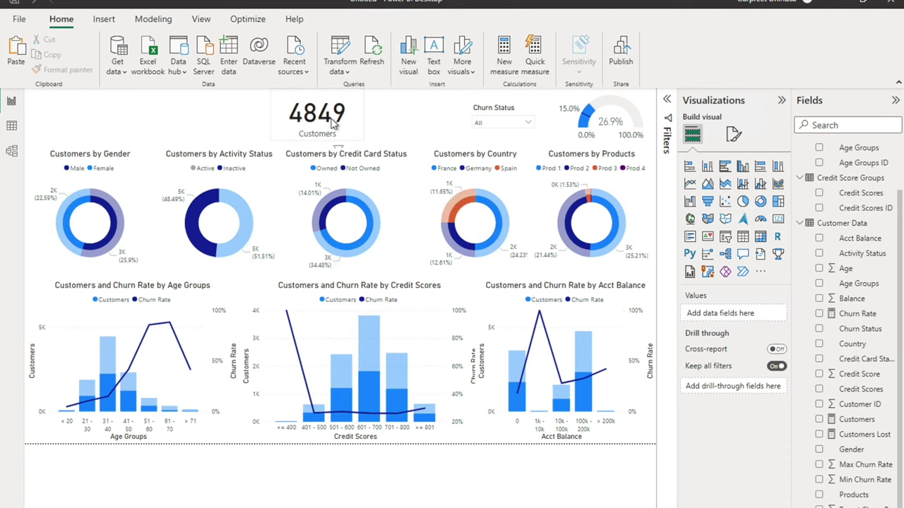
Rearrange the page's top row to hold the Customers card, the churn gauge and the Churn Status slicer, with the slicer in the page's upper-right corner.
{"action": "left_click_drag", "start_coordinate": [332, 121], "coordinate": [401, 121]}
{"action": "left_click_drag", "start_coordinate": [512, 117], "coordinate": [569, 157]}
{"action": "left_click_drag", "start_coordinate": [605, 115], "coordinate": [488, 113]}
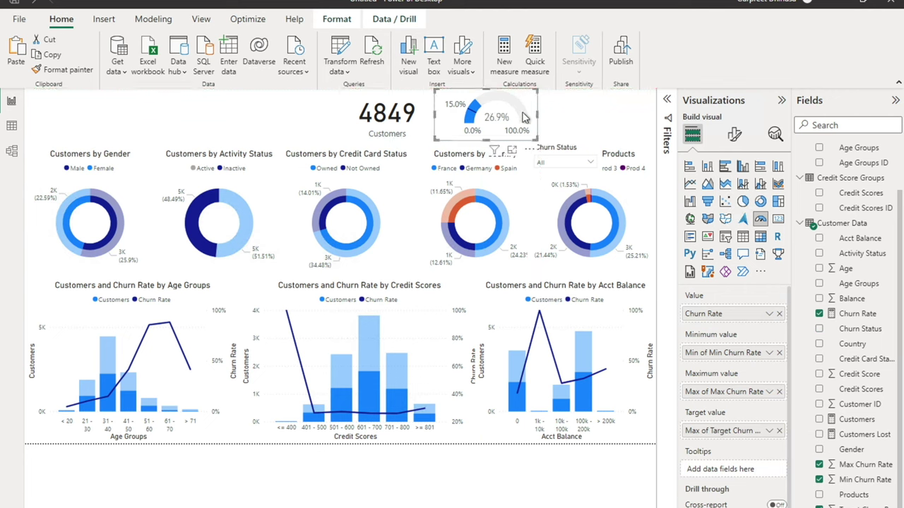
{"action": "left_click", "coordinate": [573, 150]}
{"action": "left_click_drag", "start_coordinate": [612, 115], "coordinate": [621, 104]}
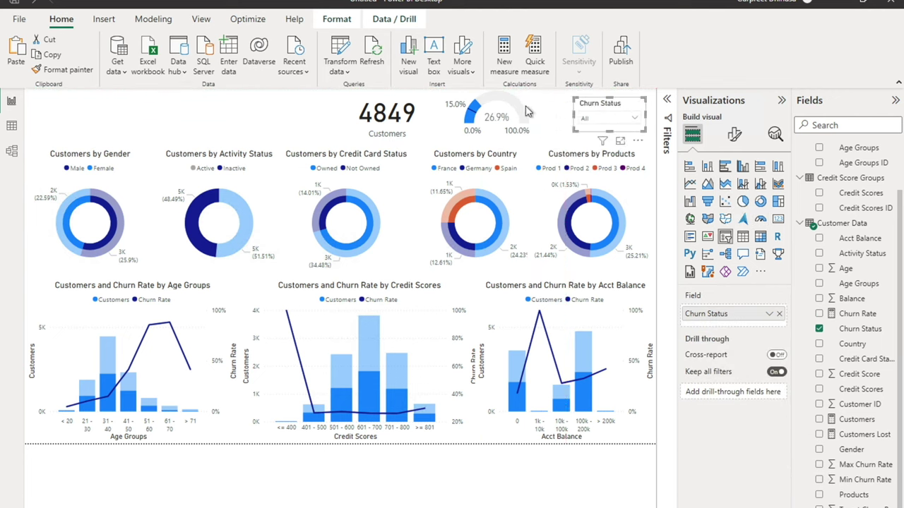
Reduce the churn gauge's height and width and place it directly beside the Churn Status slicer.
{"action": "left_click_drag", "start_coordinate": [523, 107], "coordinate": [545, 117]}
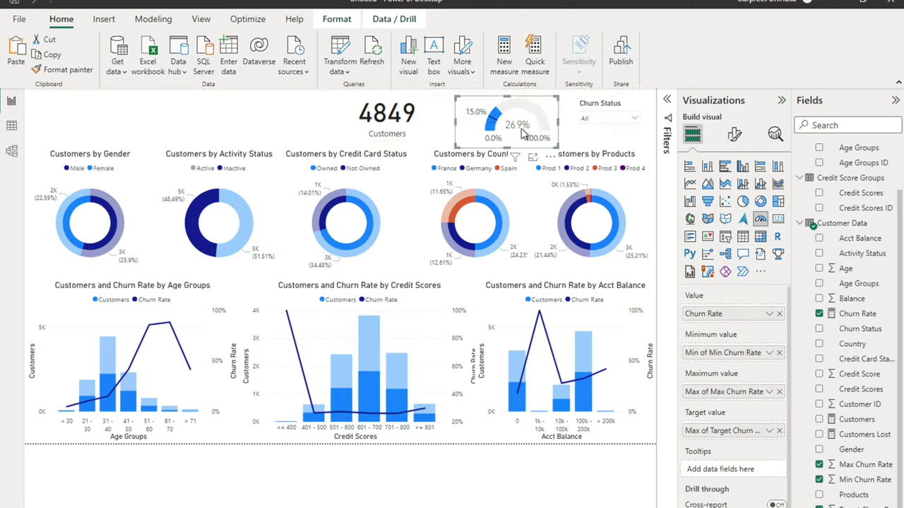
{"action": "left_click_drag", "start_coordinate": [508, 141], "coordinate": [512, 145]}
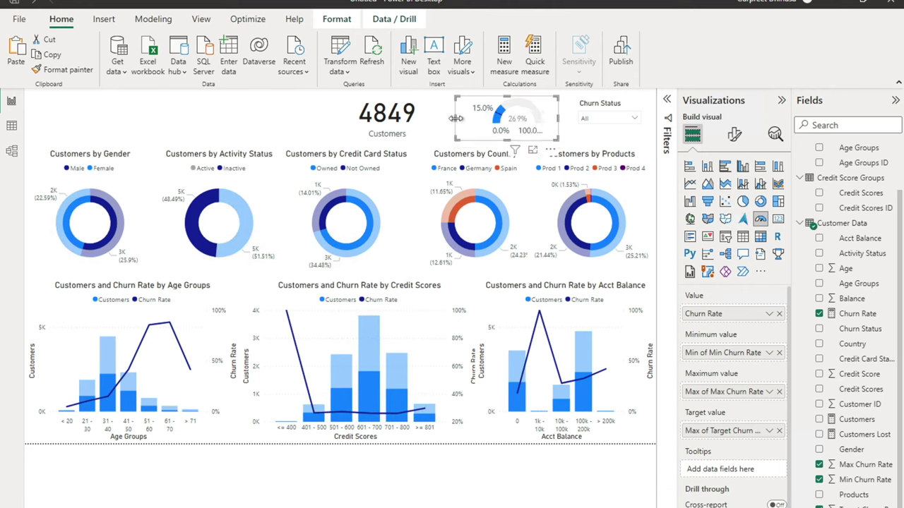
{"action": "left_click_drag", "start_coordinate": [457, 119], "coordinate": [468, 118]}
{"action": "left_click_drag", "start_coordinate": [523, 111], "coordinate": [534, 110]}
Move the Customers card up against the churn gauge and clear the Inactive highlight from the activity status donut.
{"action": "left_click", "coordinate": [410, 121]}
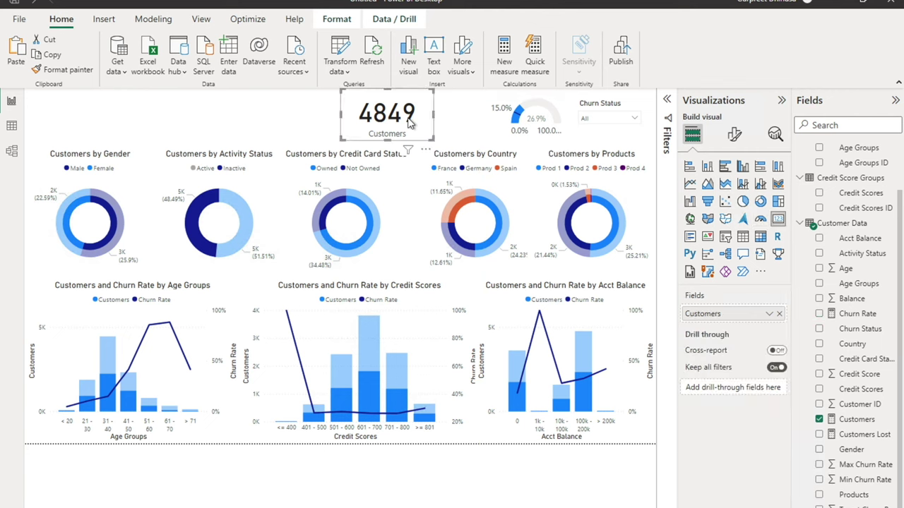
{"action": "left_click_drag", "start_coordinate": [439, 123], "coordinate": [435, 101]}
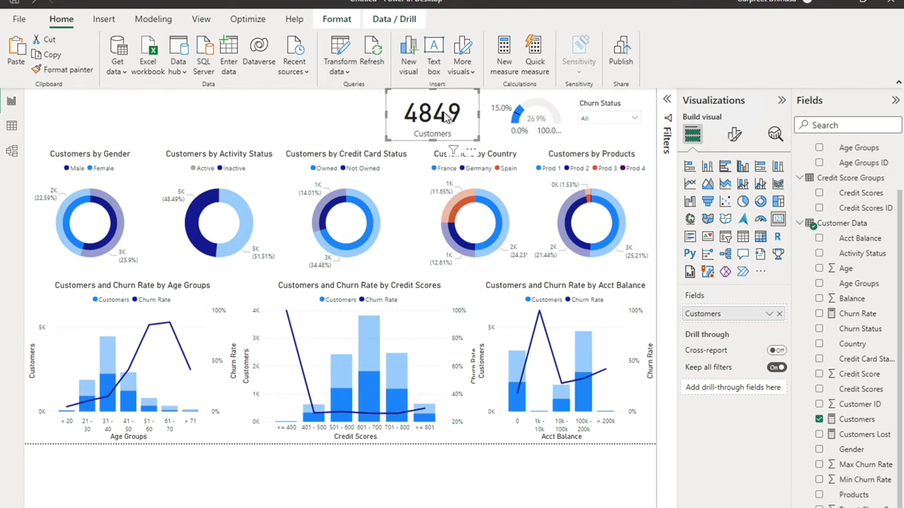
{"action": "left_click", "coordinate": [336, 121]}
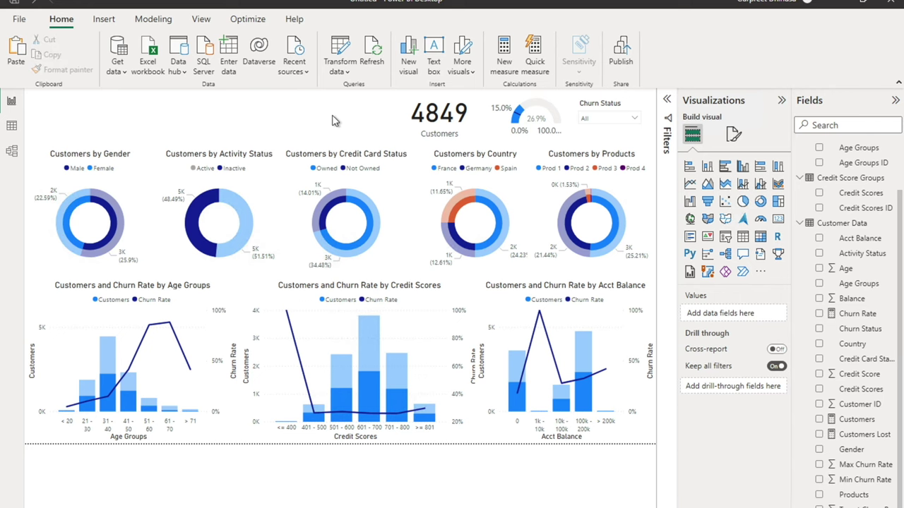
{"action": "left_click", "coordinate": [218, 212]}
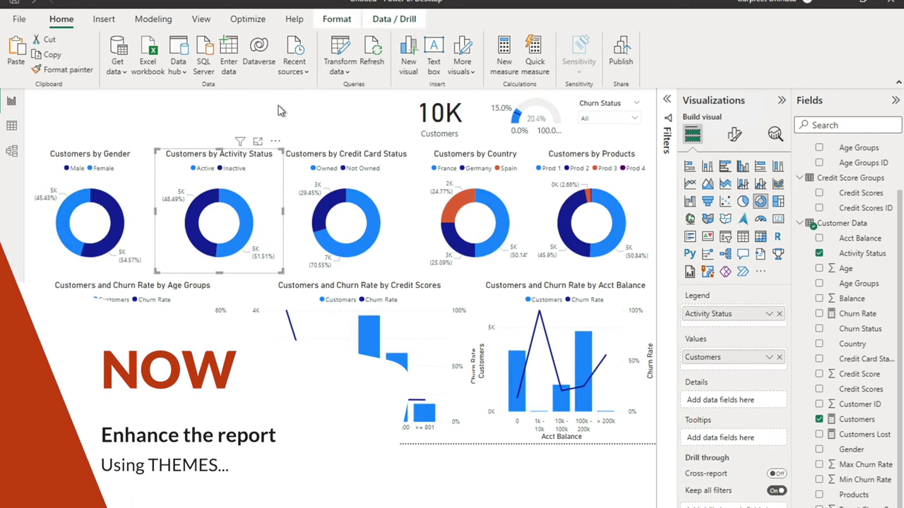
{"action": "left_click", "coordinate": [279, 111]}
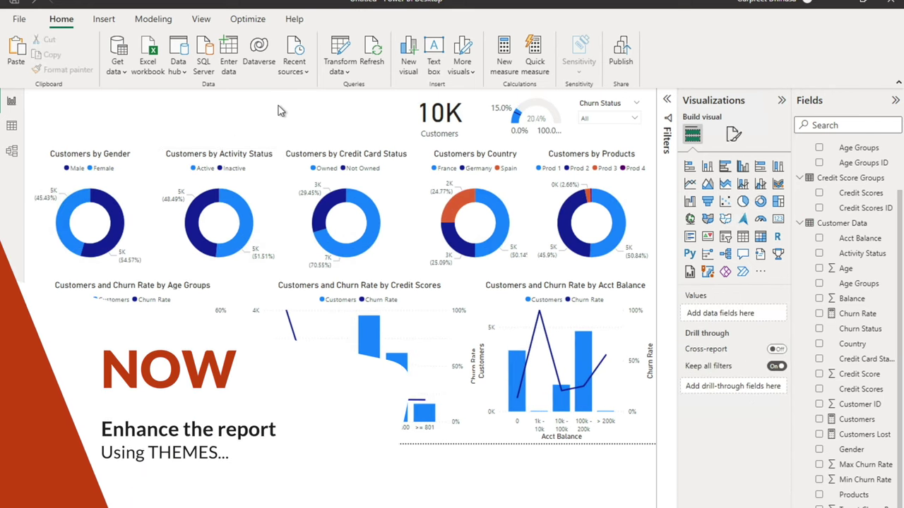
Try the dark grey, default white and teal-green built-in themes on the report.
{"action": "left_click", "coordinate": [200, 20]}
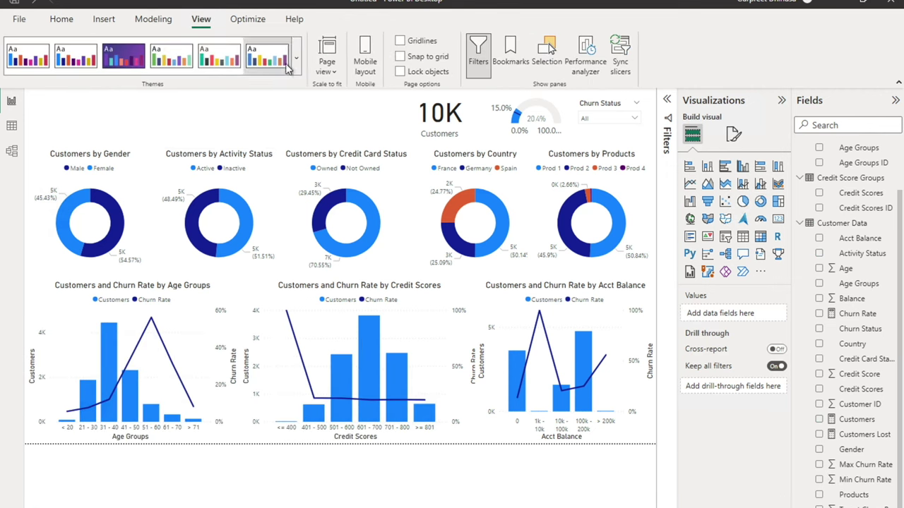
{"action": "left_click", "coordinate": [296, 59]}
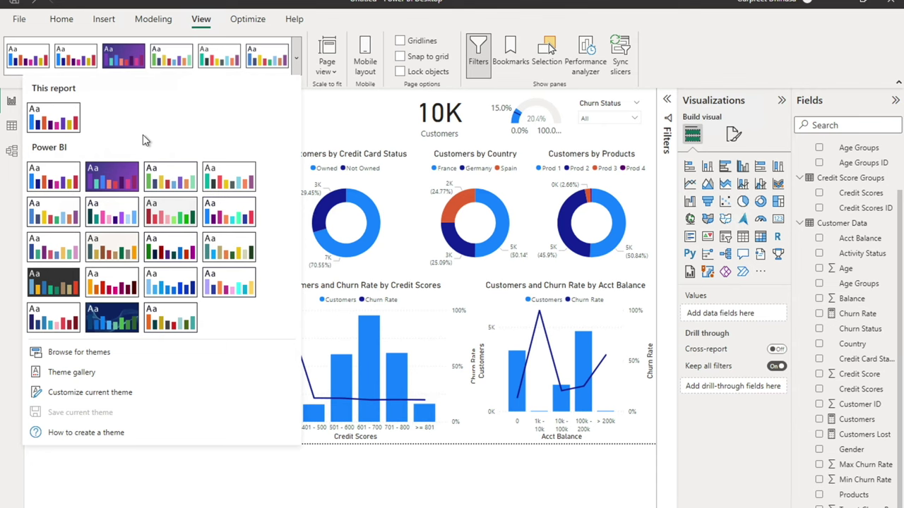
{"action": "left_click", "coordinate": [63, 279]}
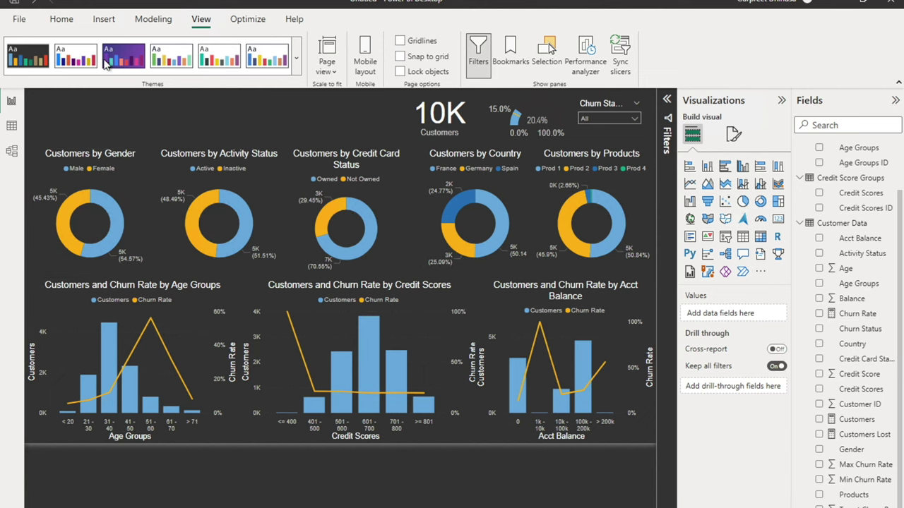
{"action": "left_click", "coordinate": [297, 59]}
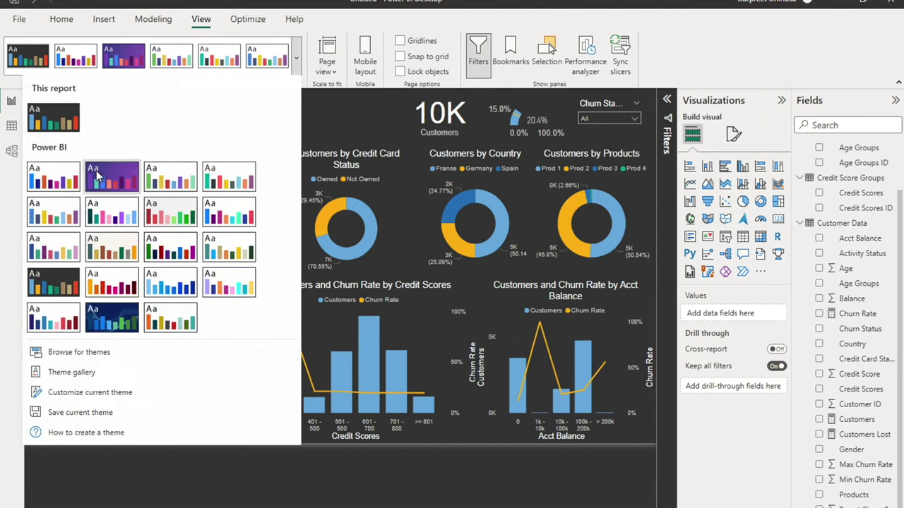
{"action": "left_click", "coordinate": [63, 180]}
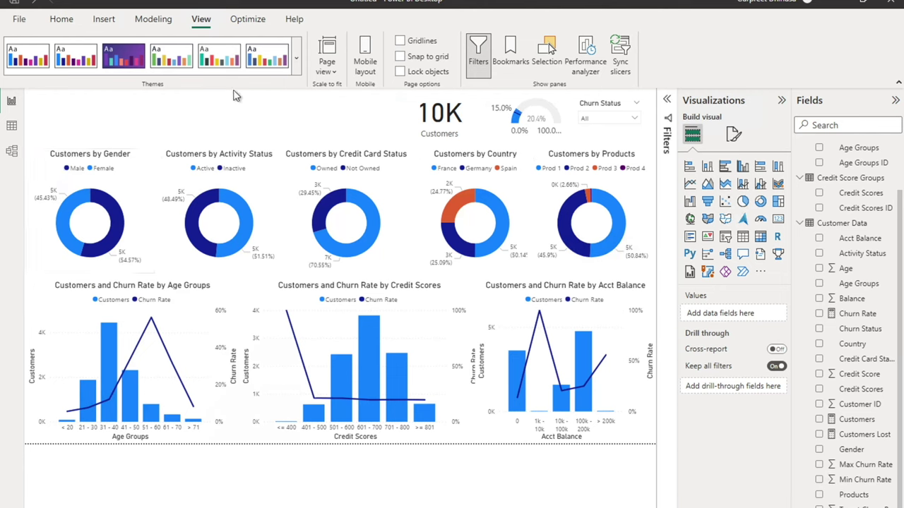
{"action": "left_click", "coordinate": [296, 59]}
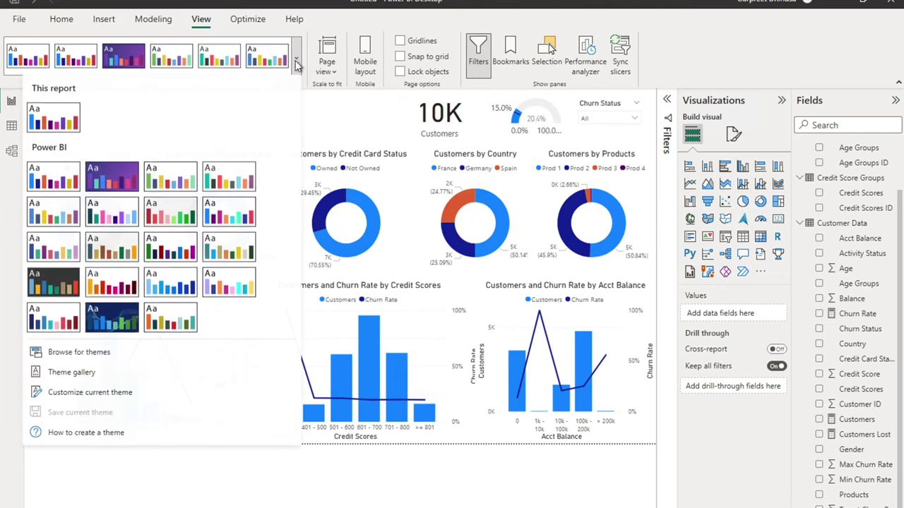
{"action": "left_click", "coordinate": [224, 175]}
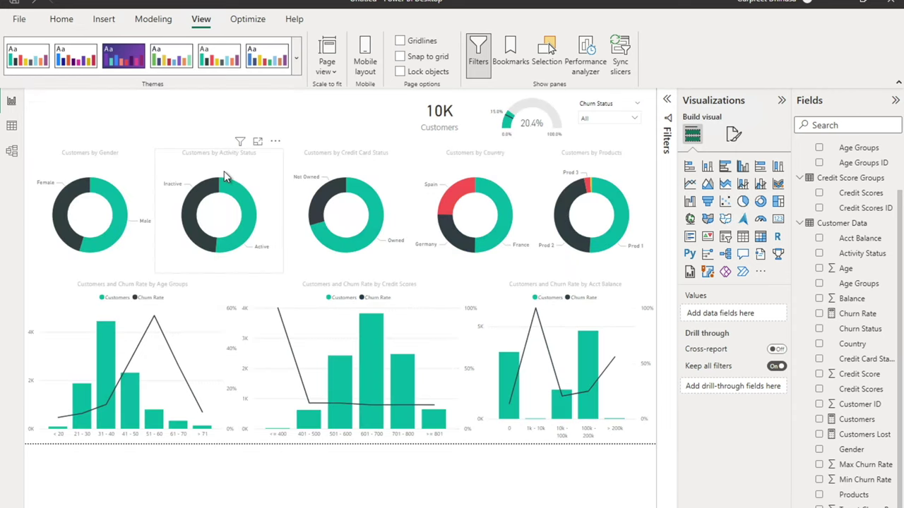
Apply the City Park theme to the report and open its customization settings.
{"action": "left_click", "coordinate": [297, 59]}
{"action": "left_click", "coordinate": [177, 178]}
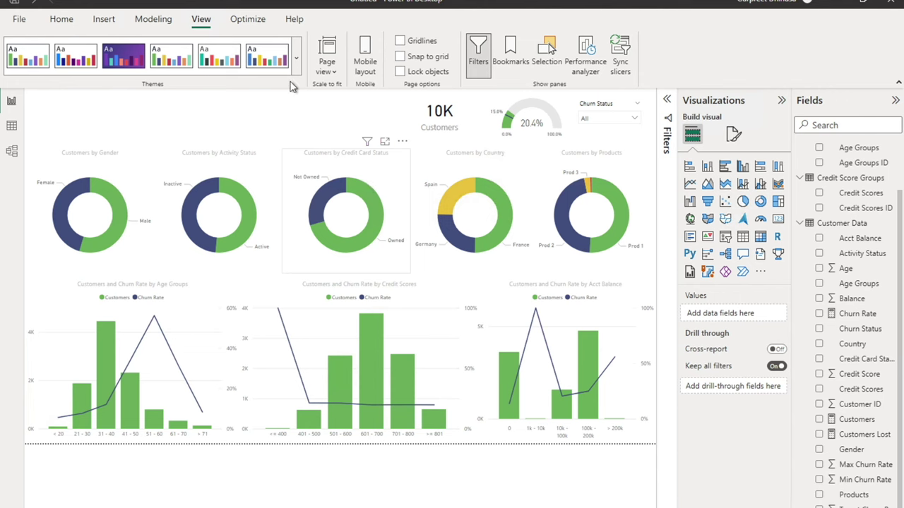
{"action": "left_click", "coordinate": [297, 67]}
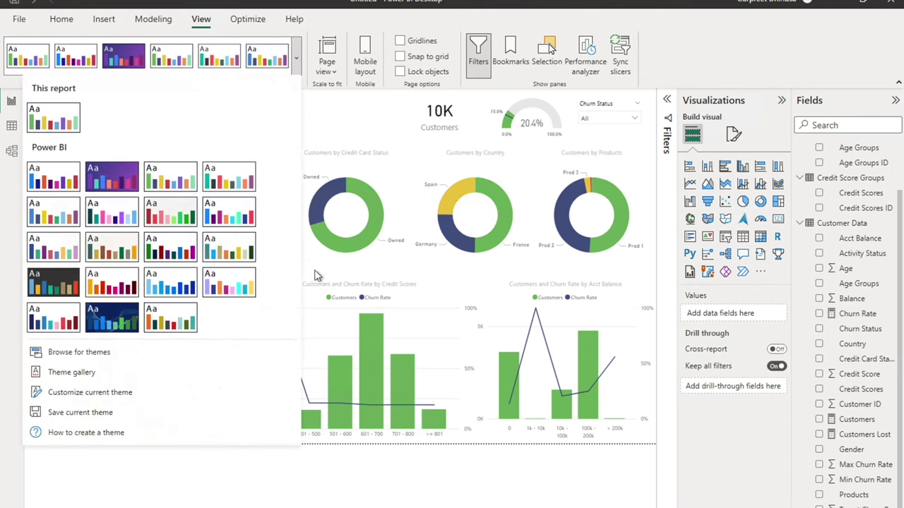
{"action": "left_click", "coordinate": [90, 394]}
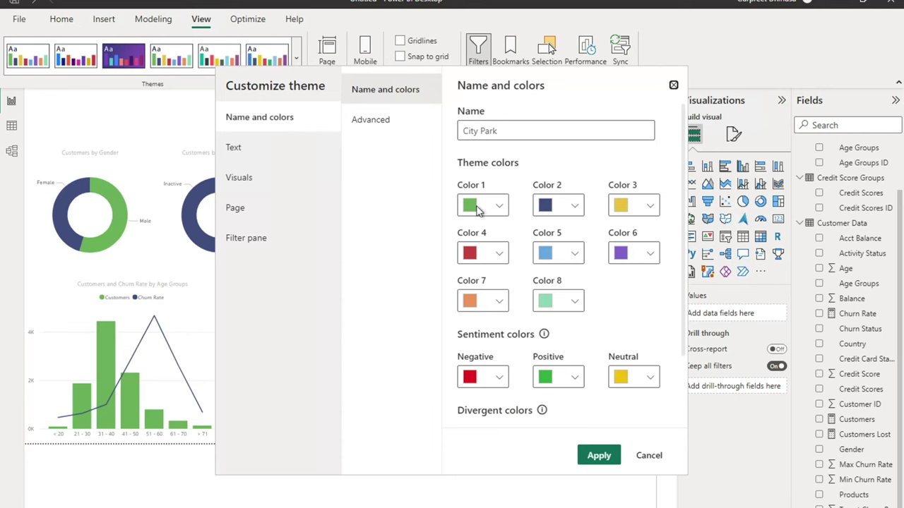
Set Color 1 of the theme to orange-brown, #CC6007.
{"action": "left_click", "coordinate": [500, 207]}
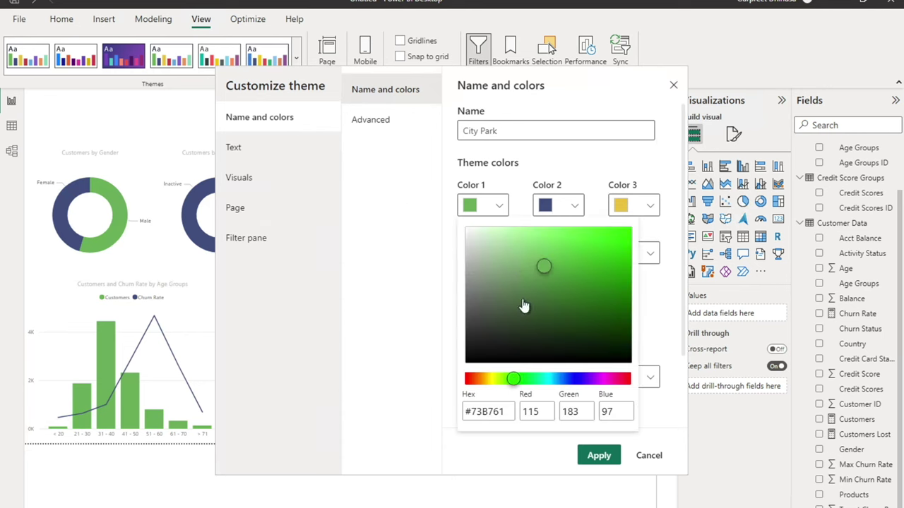
{"action": "left_click_drag", "start_coordinate": [515, 380], "coordinate": [476, 379]}
{"action": "left_click_drag", "start_coordinate": [545, 268], "coordinate": [625, 255]}
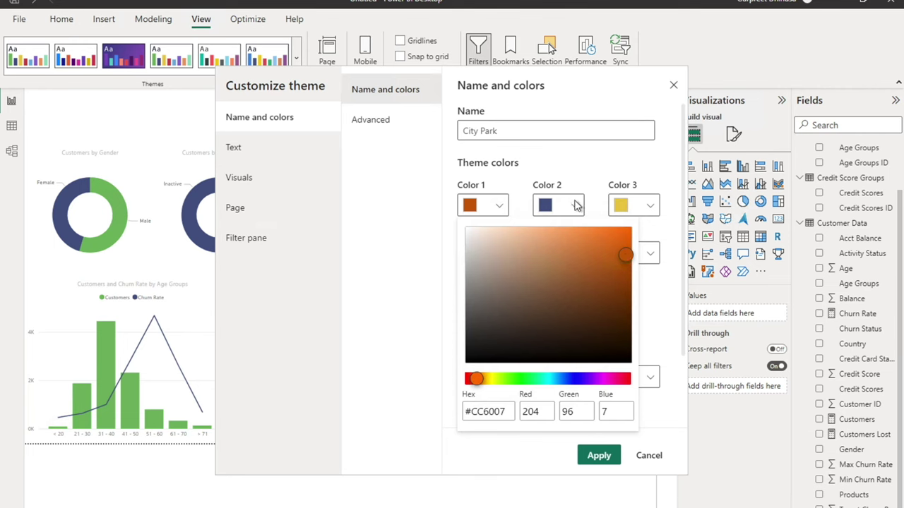
Set Color 2 of the theme to dark grey, #616164.
{"action": "left_click", "coordinate": [576, 204]}
{"action": "left_click", "coordinate": [577, 209]}
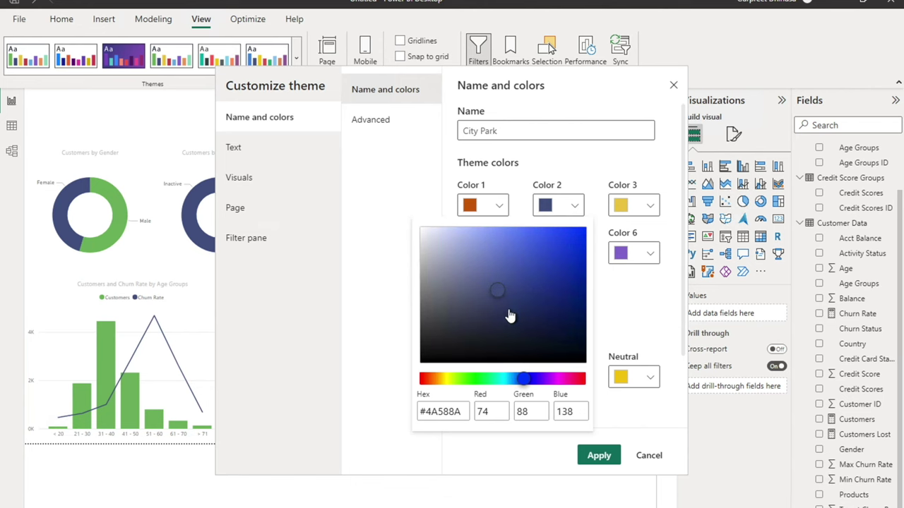
{"action": "left_click_drag", "start_coordinate": [500, 297], "coordinate": [424, 312]}
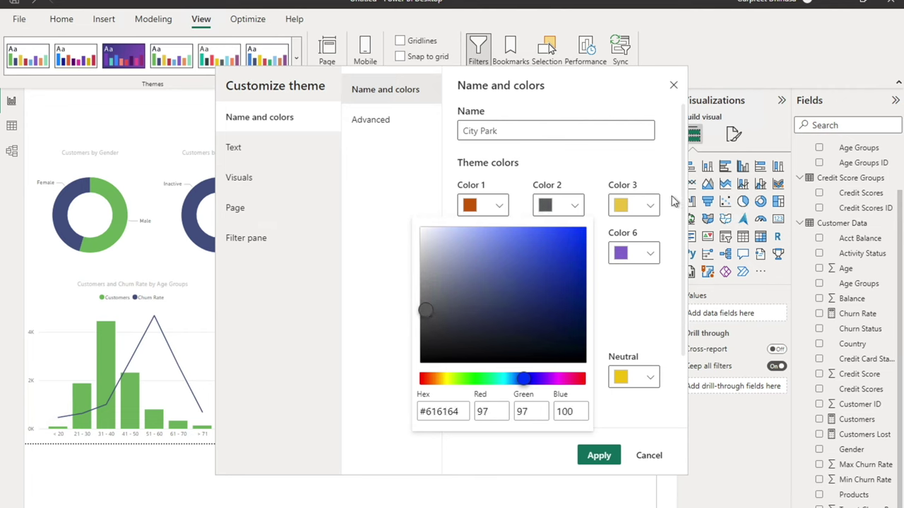
{"action": "left_click", "coordinate": [654, 209]}
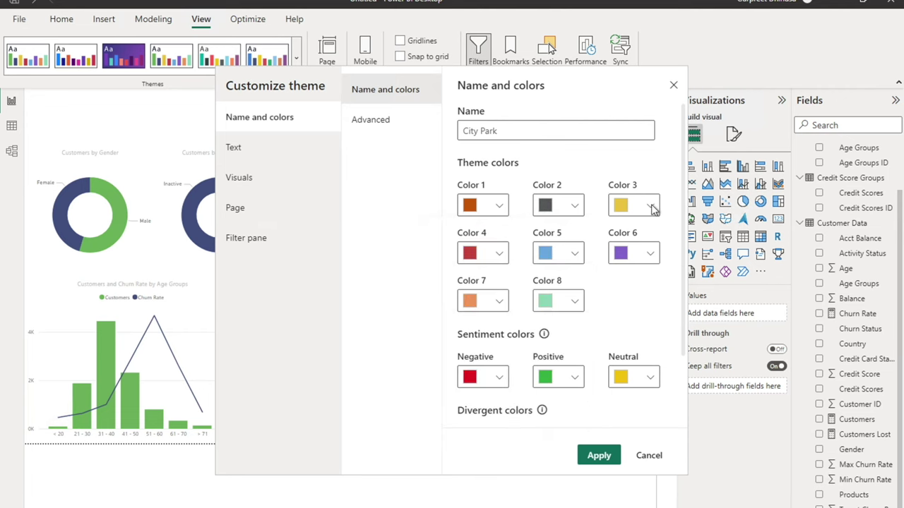
Set Color 3 of the theme to bright orange, #FB9404.
{"action": "left_click", "coordinate": [653, 208]}
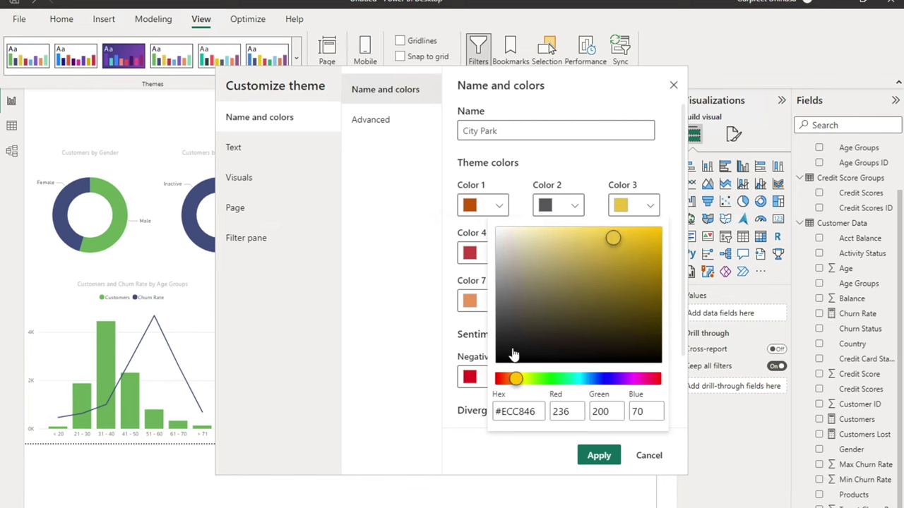
{"action": "left_click_drag", "start_coordinate": [516, 380], "coordinate": [512, 381]}
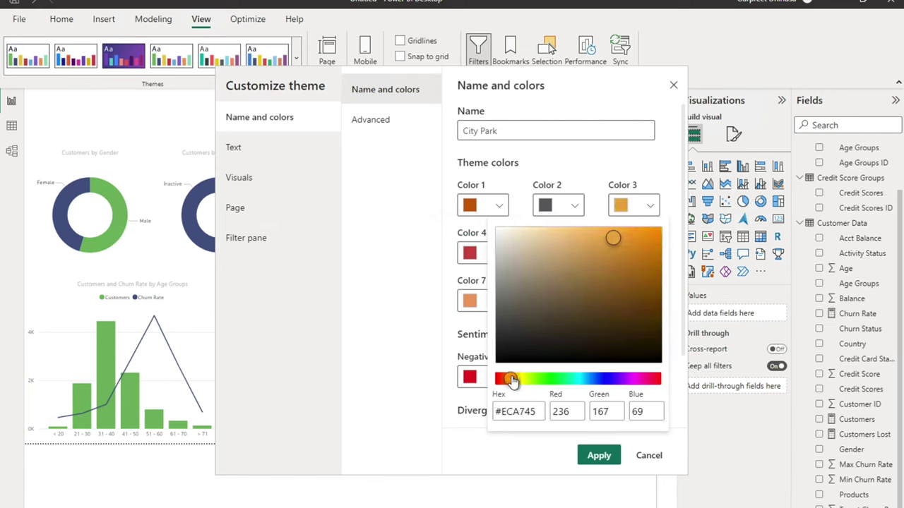
{"action": "left_click_drag", "start_coordinate": [613, 241], "coordinate": [659, 233]}
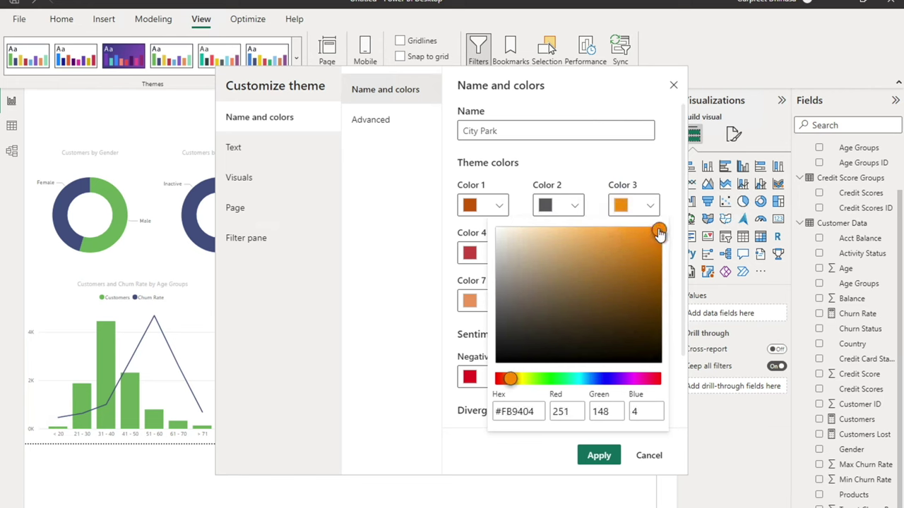
{"action": "left_click", "coordinate": [655, 176]}
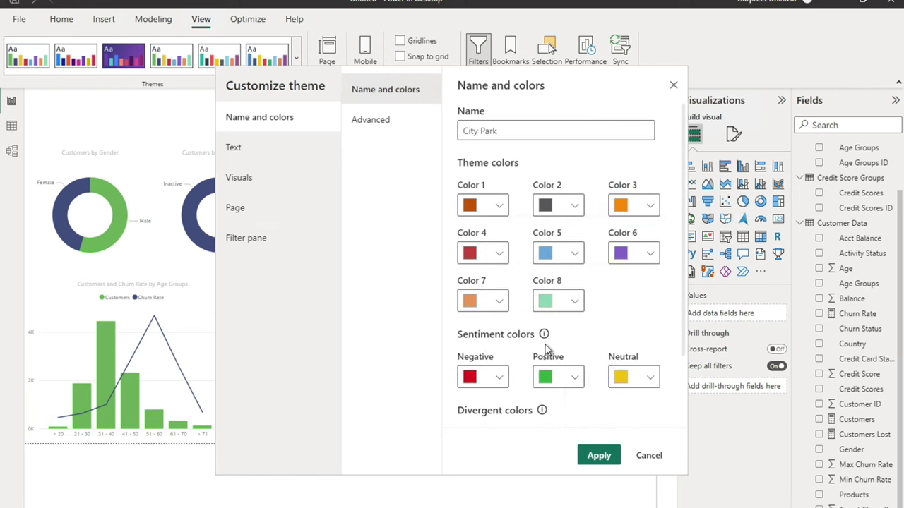
Set the theme's page wallpaper color to light grey, #E6E3E3.
{"action": "left_click", "coordinate": [233, 215]}
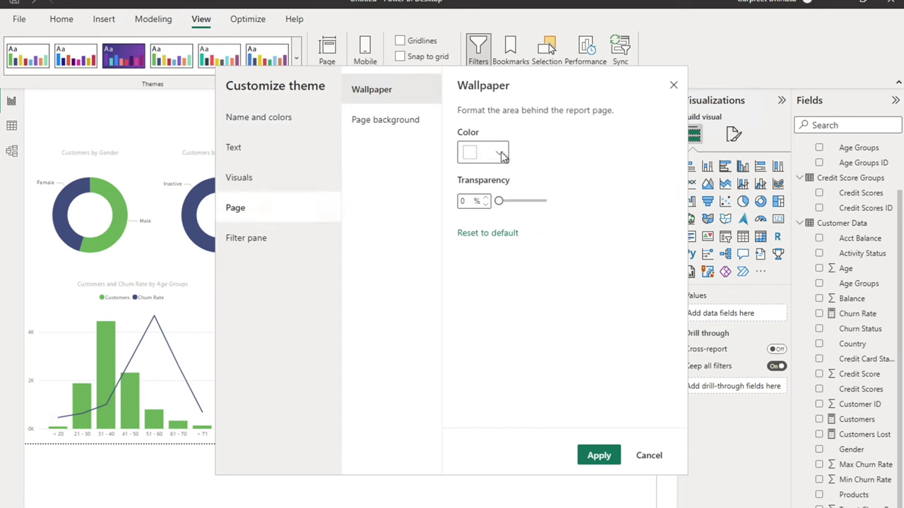
{"action": "left_click", "coordinate": [501, 154]}
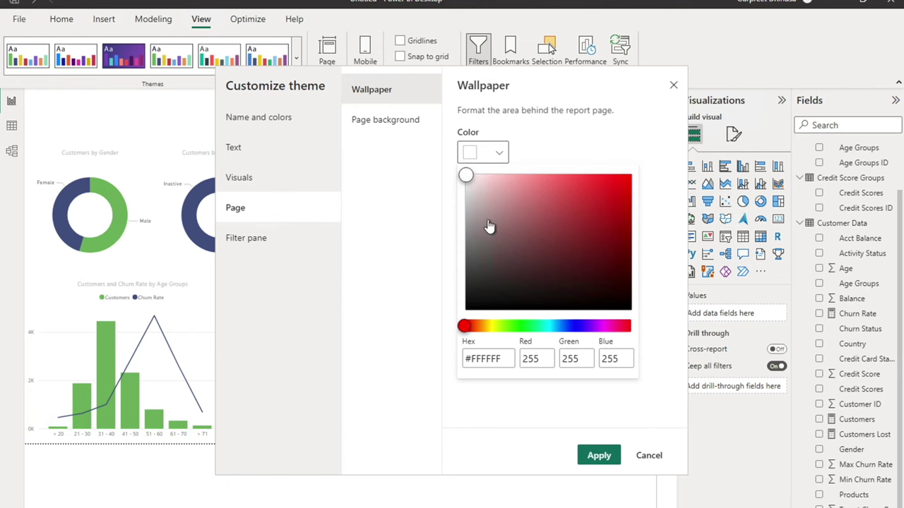
{"action": "left_click", "coordinate": [469, 189]}
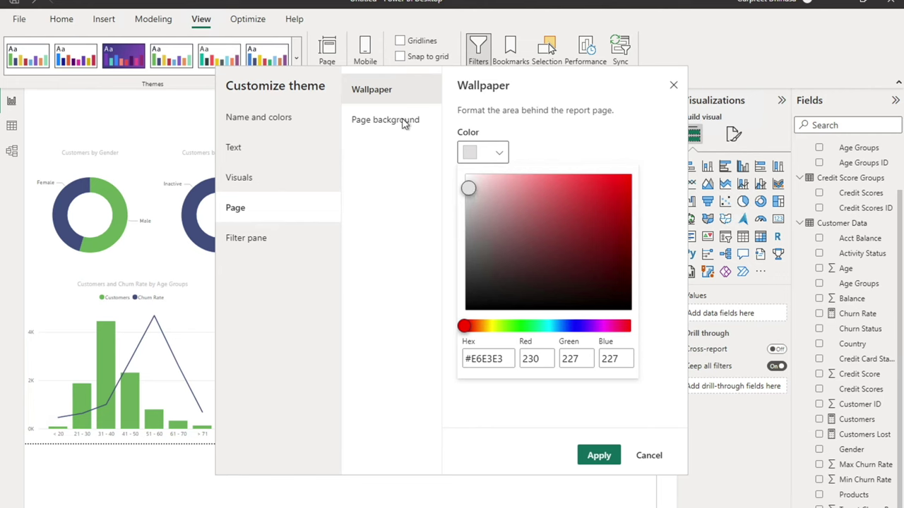
Copy the wallpaper's hex code and set the theme's page background to the same light grey, #E6E3E3.
{"action": "left_click", "coordinate": [507, 359]}
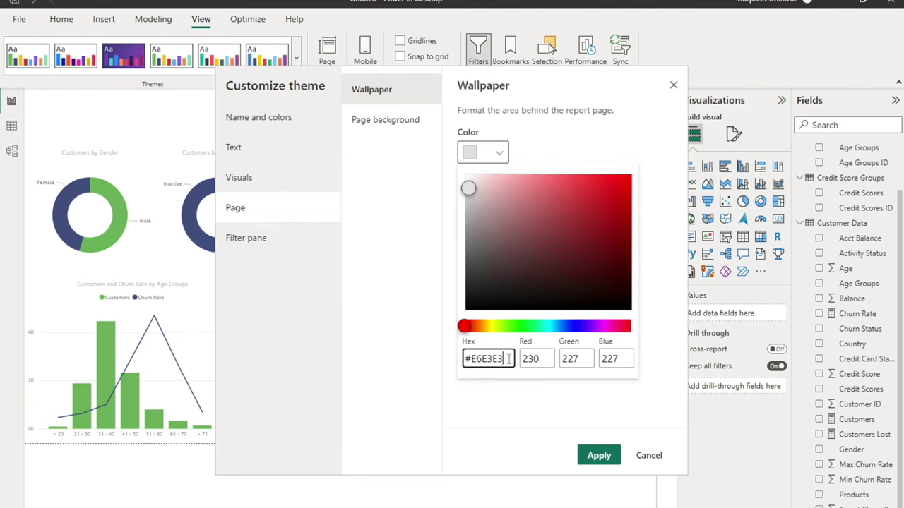
{"action": "left_click_drag", "start_coordinate": [507, 358], "coordinate": [475, 358]}
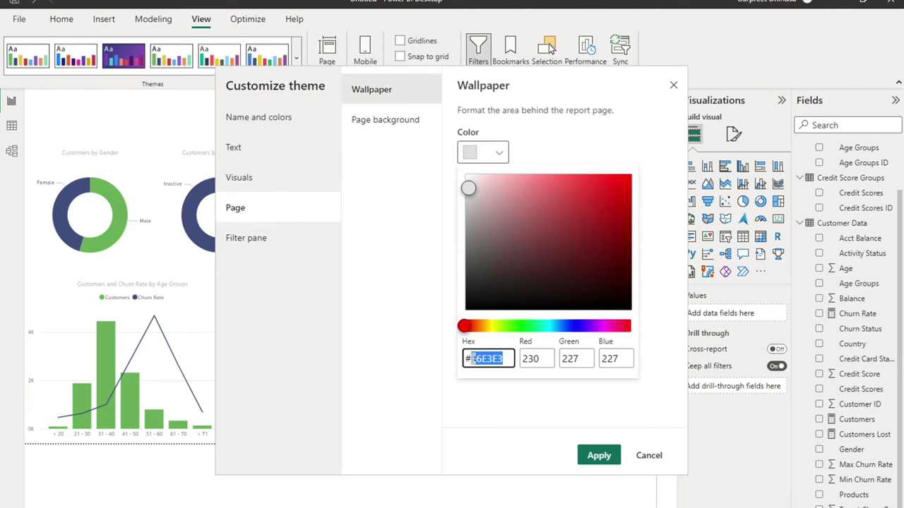
{"action": "left_click", "coordinate": [402, 122]}
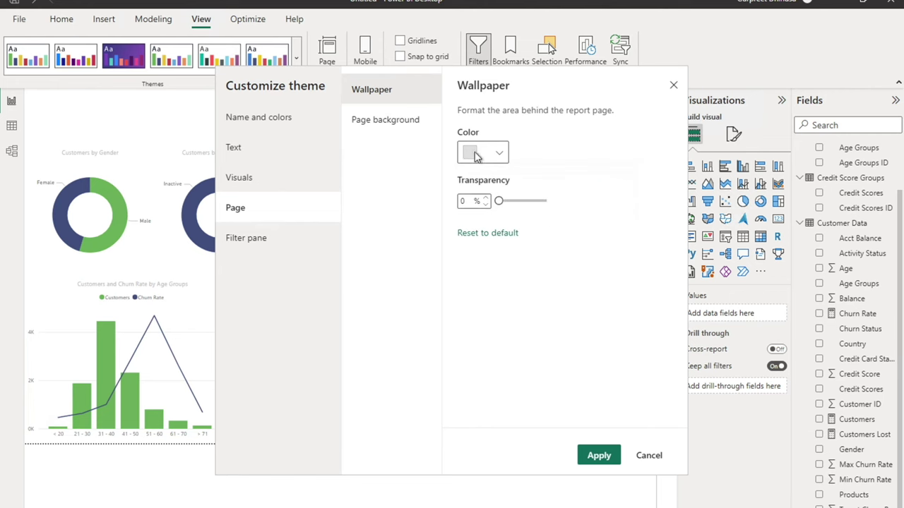
{"action": "left_click", "coordinate": [404, 127]}
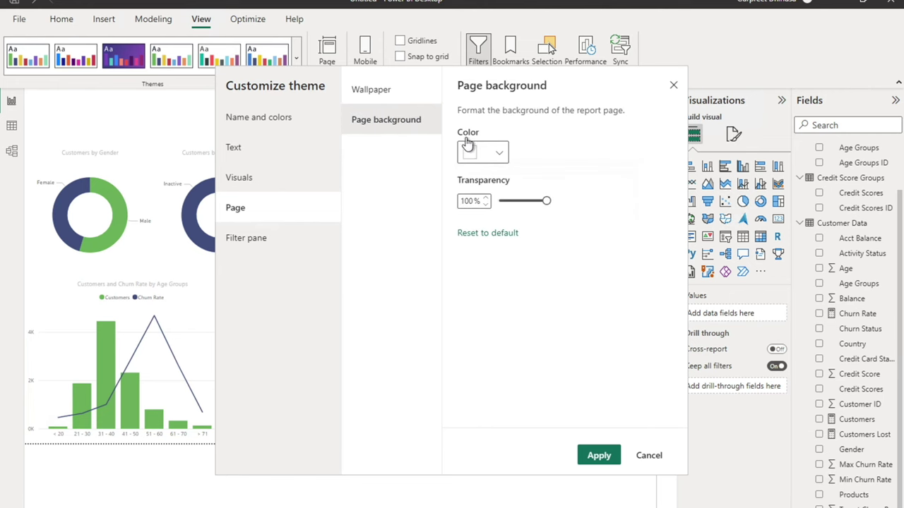
{"action": "left_click", "coordinate": [500, 157]}
{"action": "left_click", "coordinate": [508, 359]}
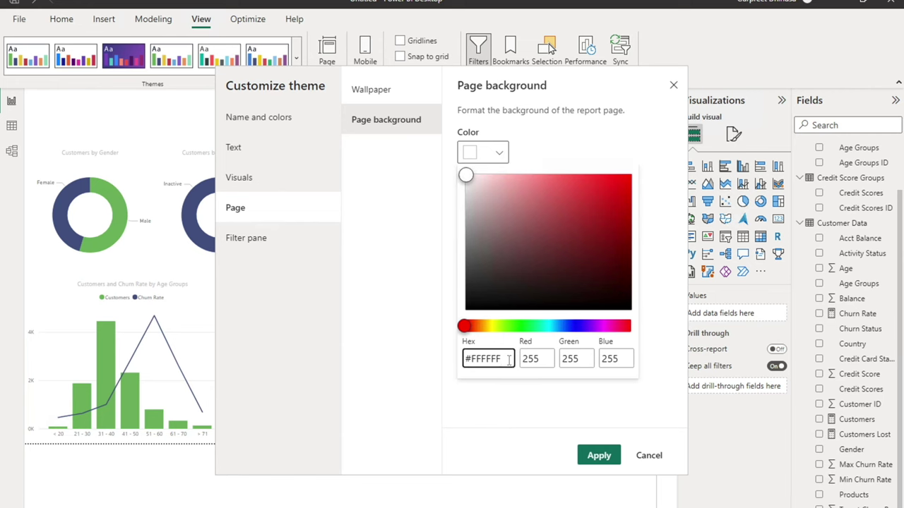
{"action": "type", "text": "E6E3E3"}
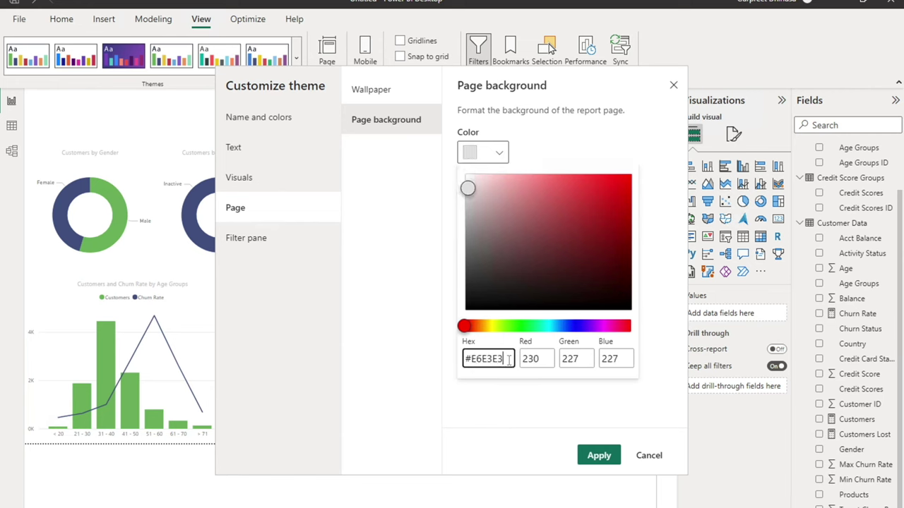
{"action": "left_click", "coordinate": [598, 457]}
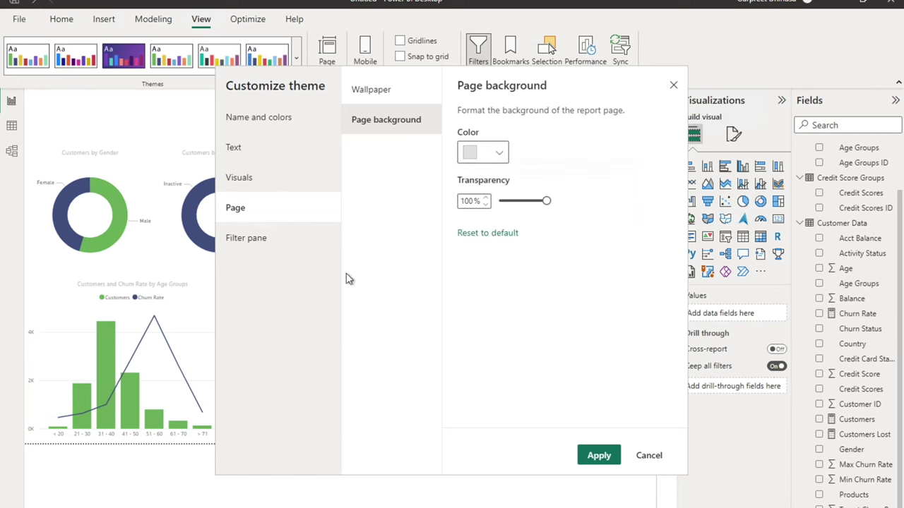
Set the theme's visual background transparency to 0% and turn on a white #FFFFFF visual border with a 4 px radius.
{"action": "left_click", "coordinate": [252, 182]}
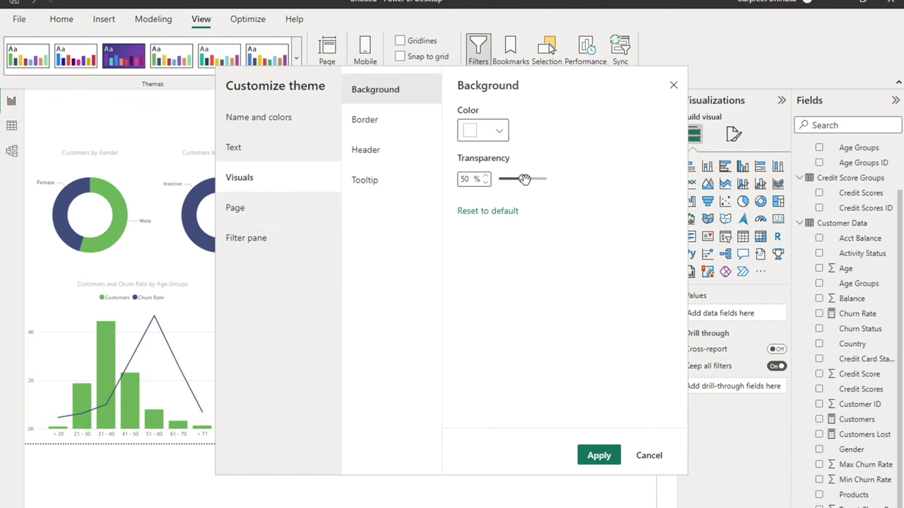
{"action": "left_click_drag", "start_coordinate": [524, 179], "coordinate": [492, 190]}
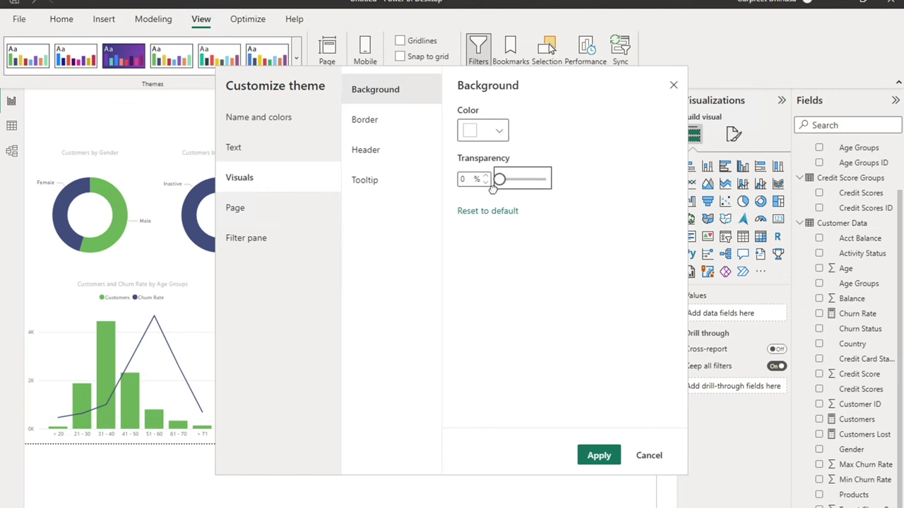
{"action": "left_click", "coordinate": [374, 128]}
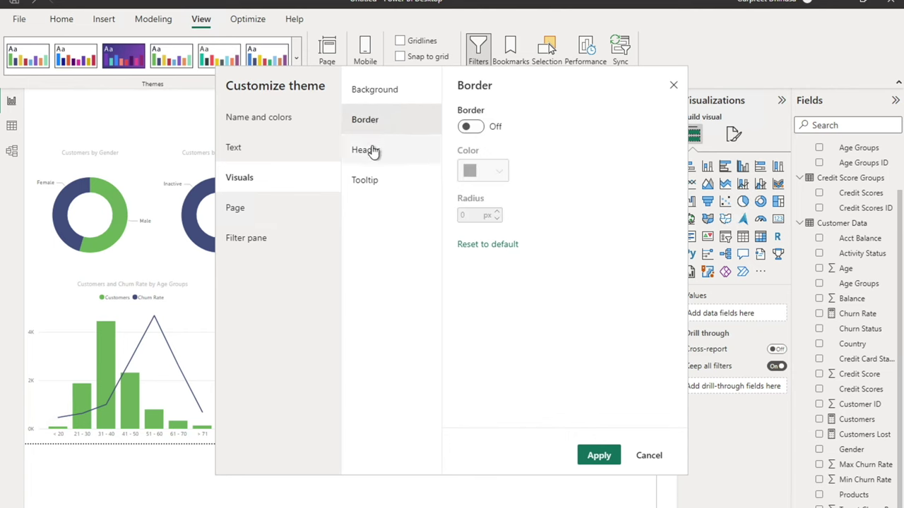
{"action": "left_click", "coordinate": [480, 126]}
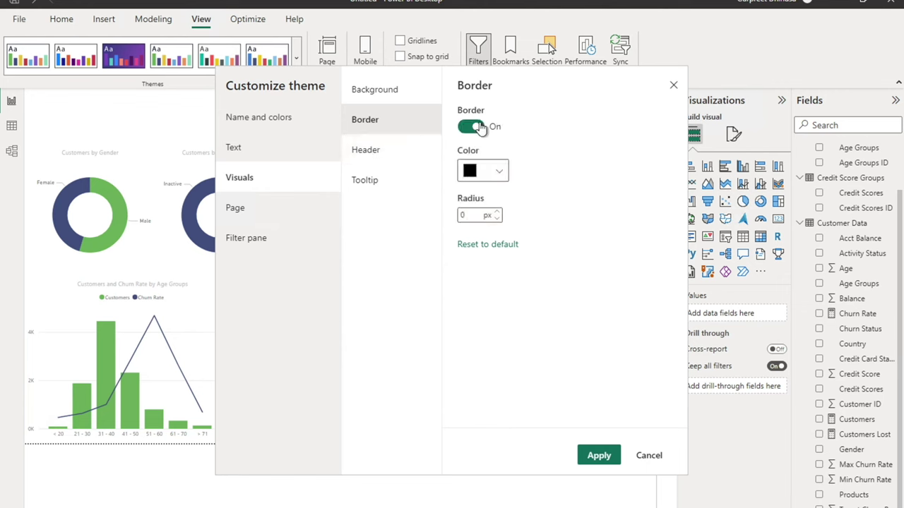
{"action": "left_click", "coordinate": [501, 172]}
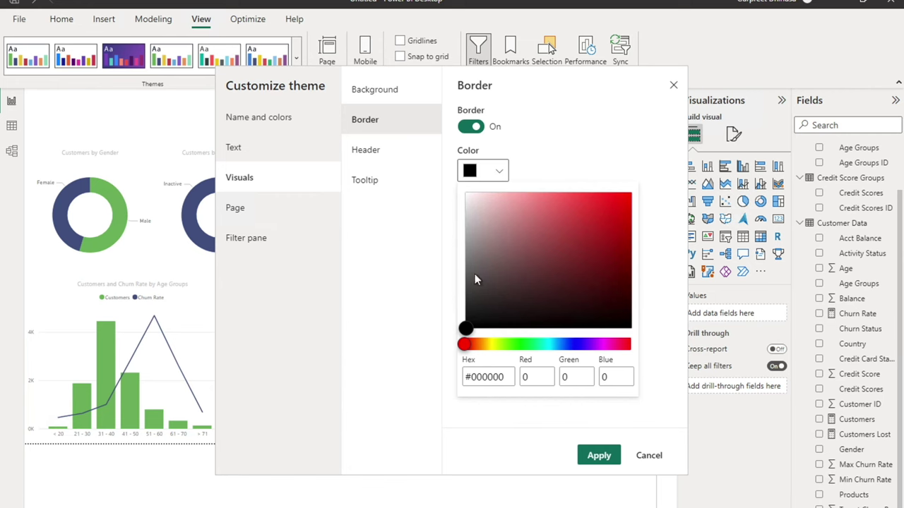
{"action": "mouse_move", "coordinate": [465, 328]}
{"action": "left_mouse_down"}
{"action": "mouse_move", "coordinate": [460, 255]}
{"action": "mouse_move", "coordinate": [463, 267]}
{"action": "left_mouse_up"}
{"action": "left_click_drag", "start_coordinate": [457, 189], "coordinate": [462, 193]}
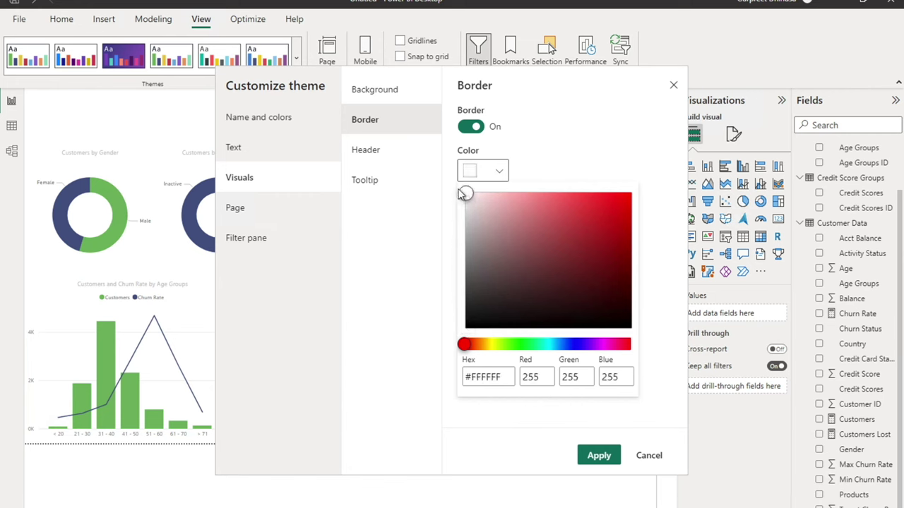
{"action": "left_click", "coordinate": [529, 166]}
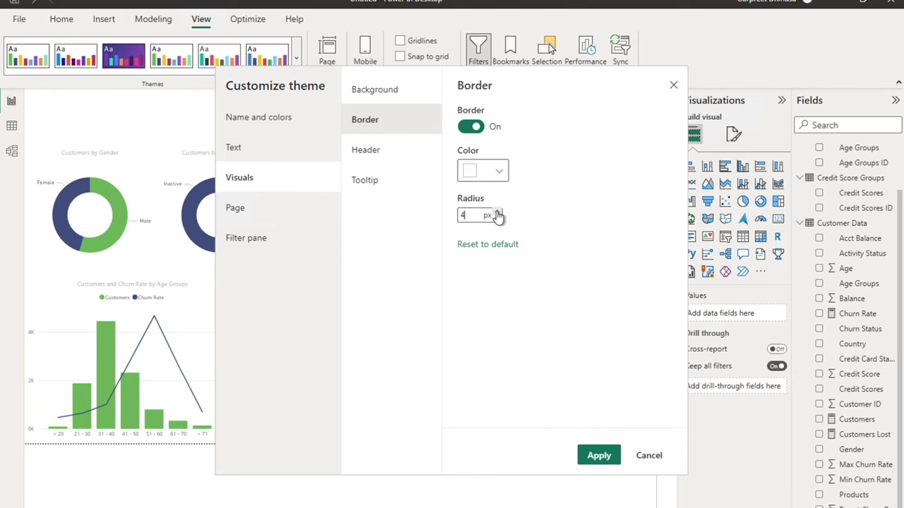
Review the theme's visual header, text and filter pane settings and apply the customized theme to the report.
{"action": "left_click", "coordinate": [372, 154]}
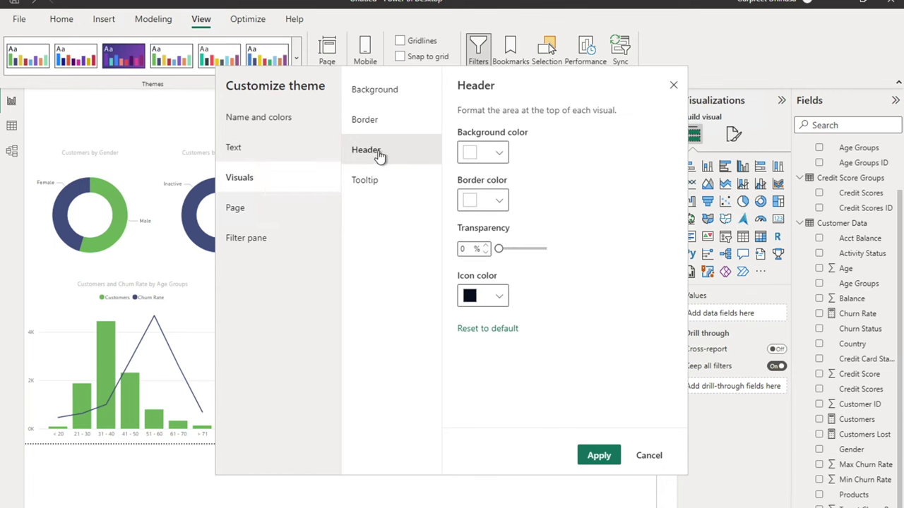
{"action": "left_click", "coordinate": [253, 154]}
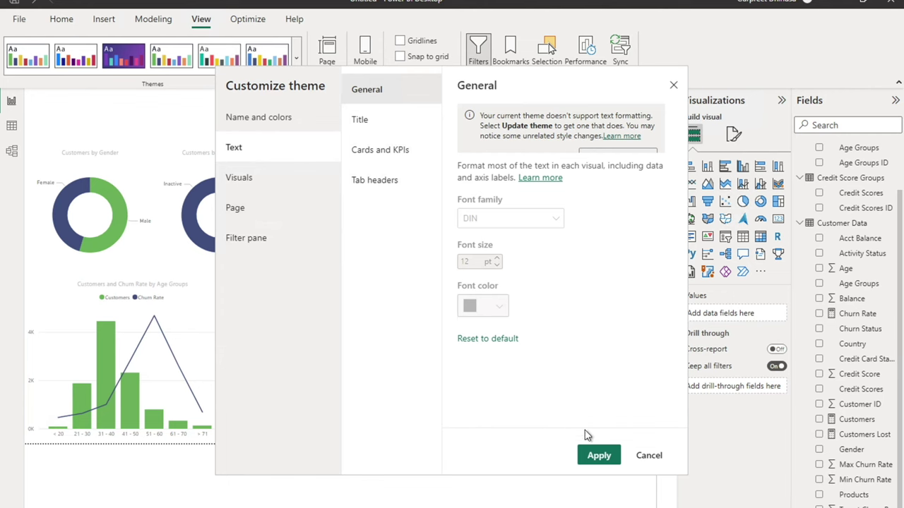
{"action": "left_click", "coordinate": [259, 240]}
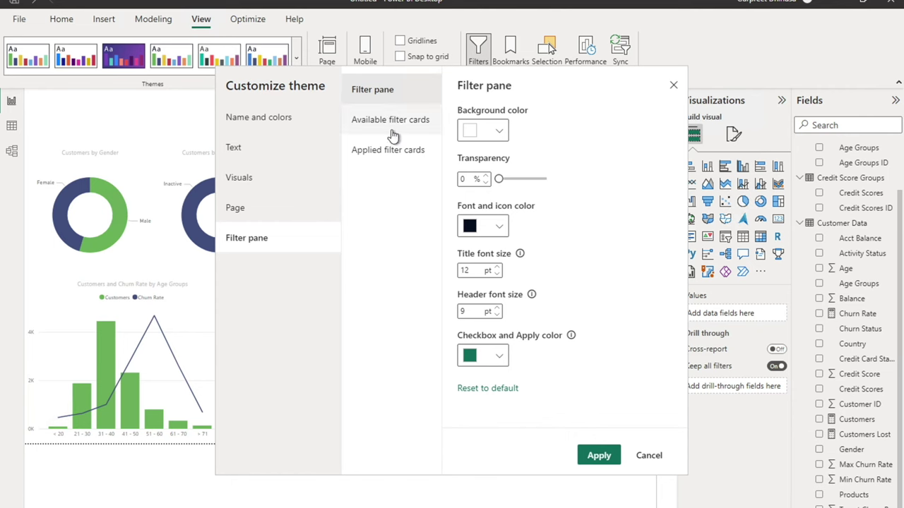
{"action": "left_click", "coordinate": [599, 456]}
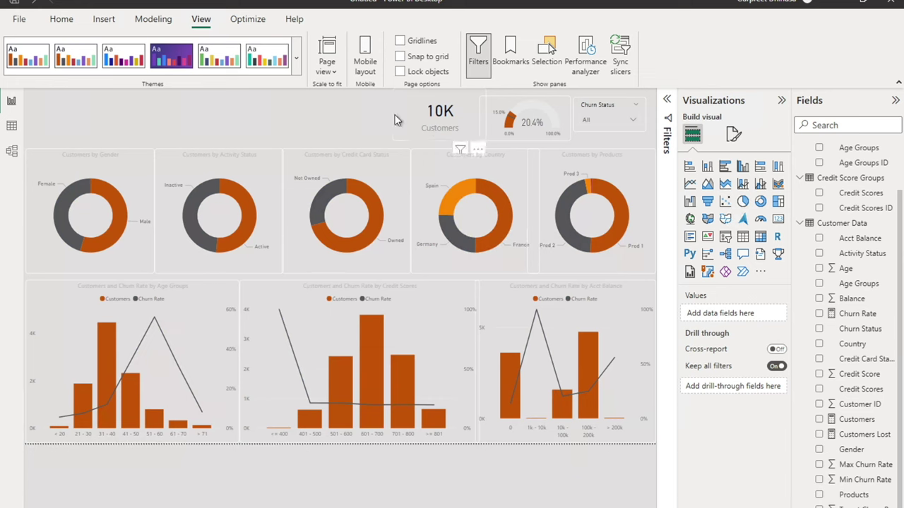
Turn on the white background of the Customers by Gender donut chart with 0% transparency.
{"action": "left_click", "coordinate": [146, 164]}
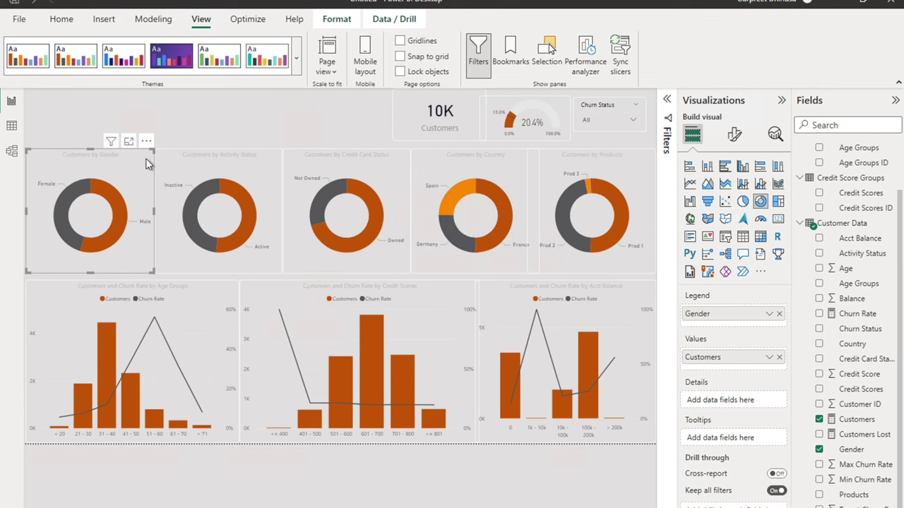
{"action": "left_click", "coordinate": [734, 136]}
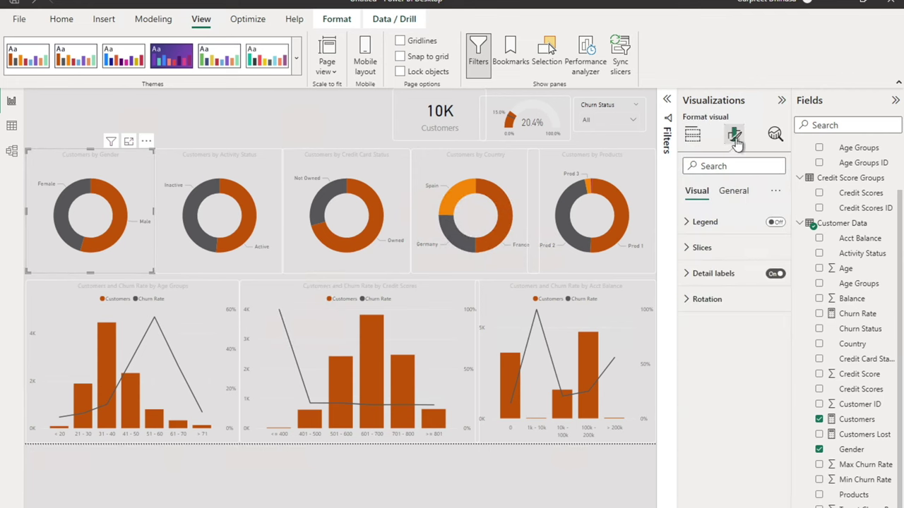
{"action": "left_click", "coordinate": [741, 192]}
{"action": "left_click", "coordinate": [708, 274]}
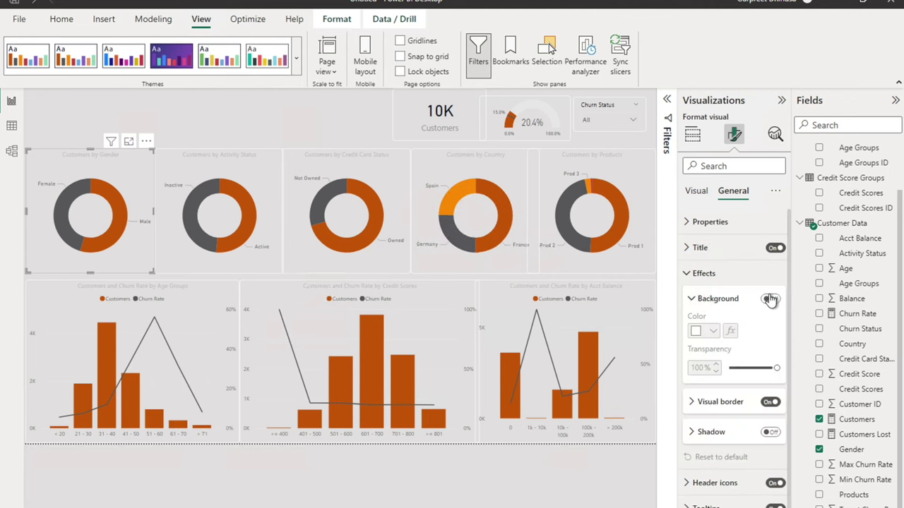
{"action": "left_click", "coordinate": [771, 299]}
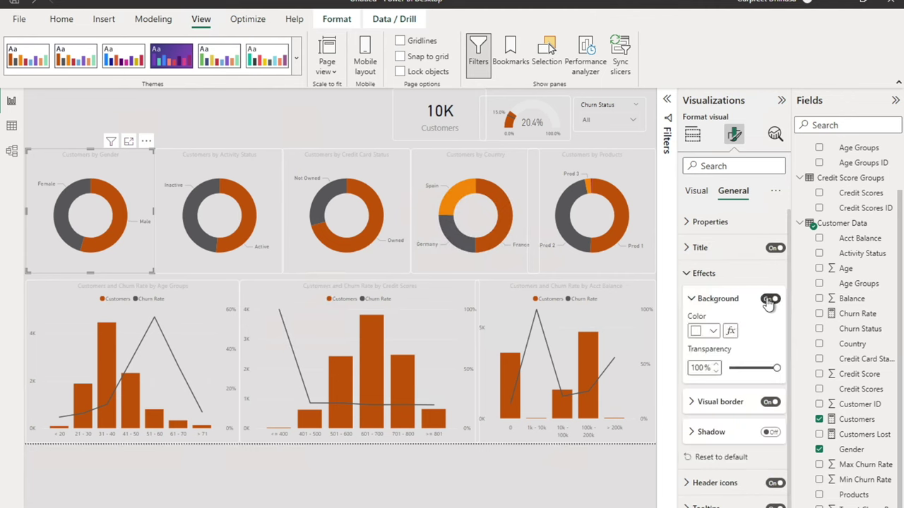
{"action": "left_click", "coordinate": [716, 333]}
{"action": "left_click", "coordinate": [704, 279]}
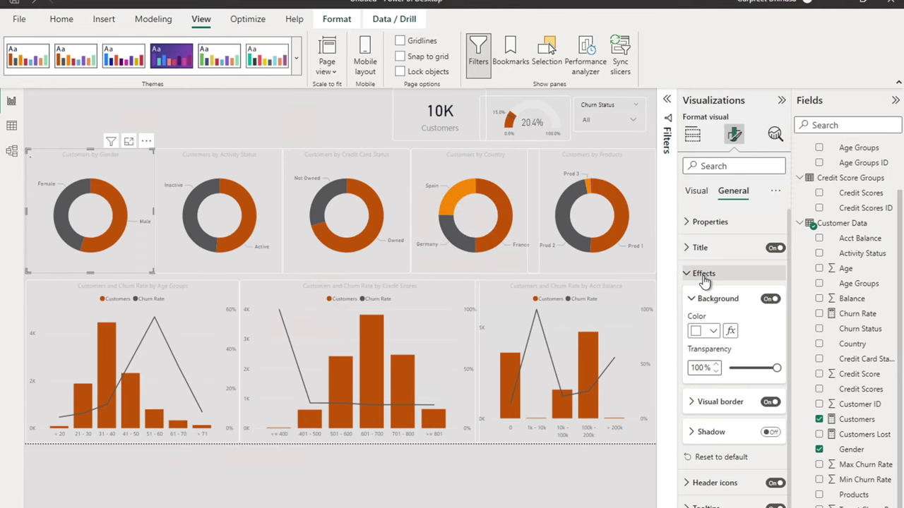
{"action": "left_click_drag", "start_coordinate": [776, 369], "coordinate": [727, 368]}
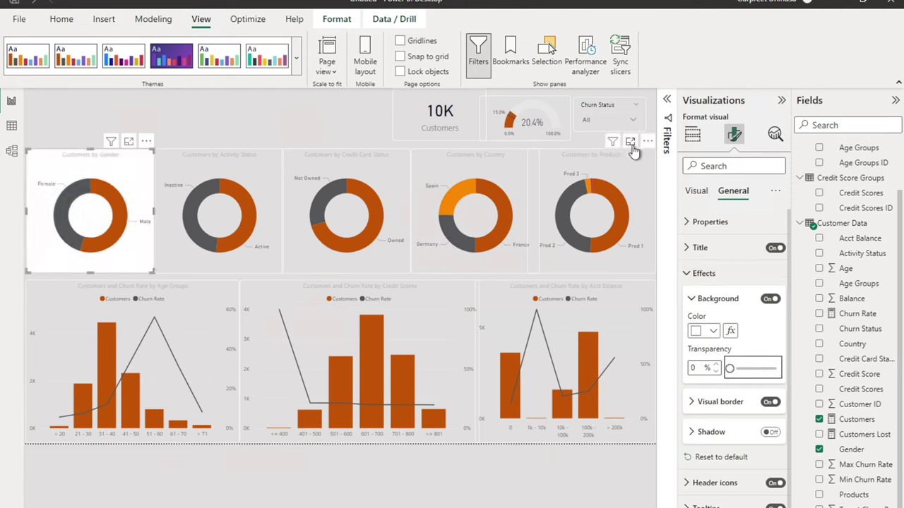
{"action": "left_click", "coordinate": [268, 109]}
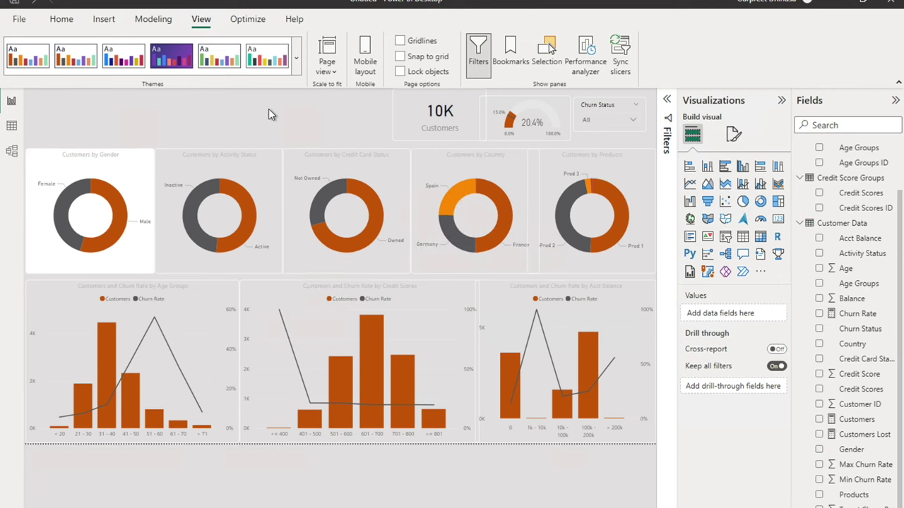
Turn on the legend of the Customers by Gender donut chart.
{"action": "left_click", "coordinate": [141, 168]}
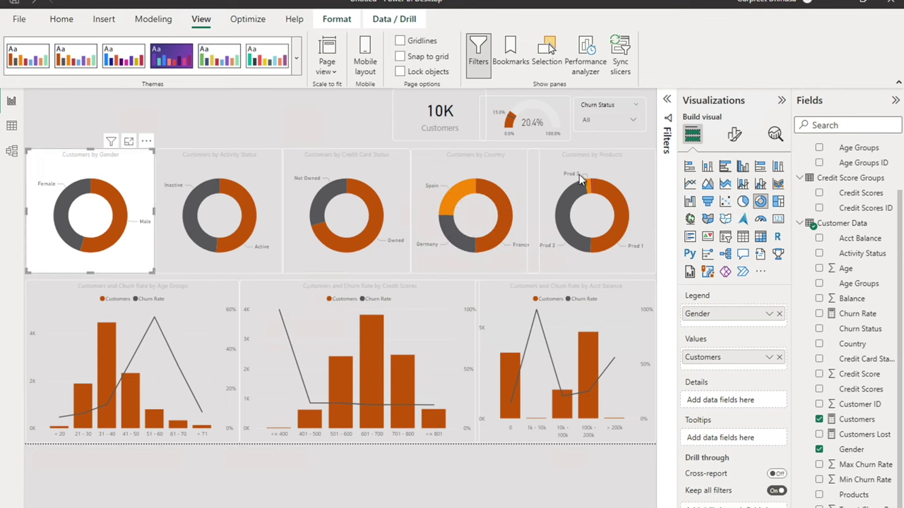
{"action": "left_click", "coordinate": [734, 135]}
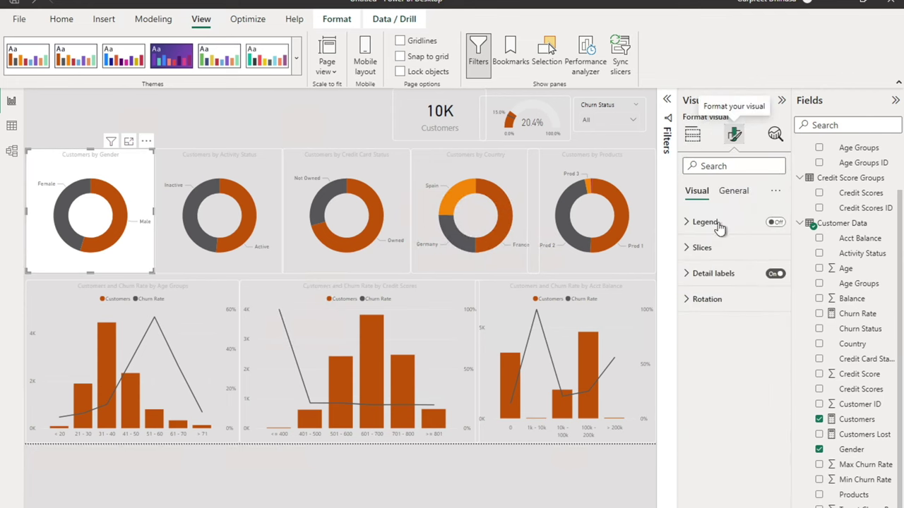
{"action": "left_click", "coordinate": [774, 223]}
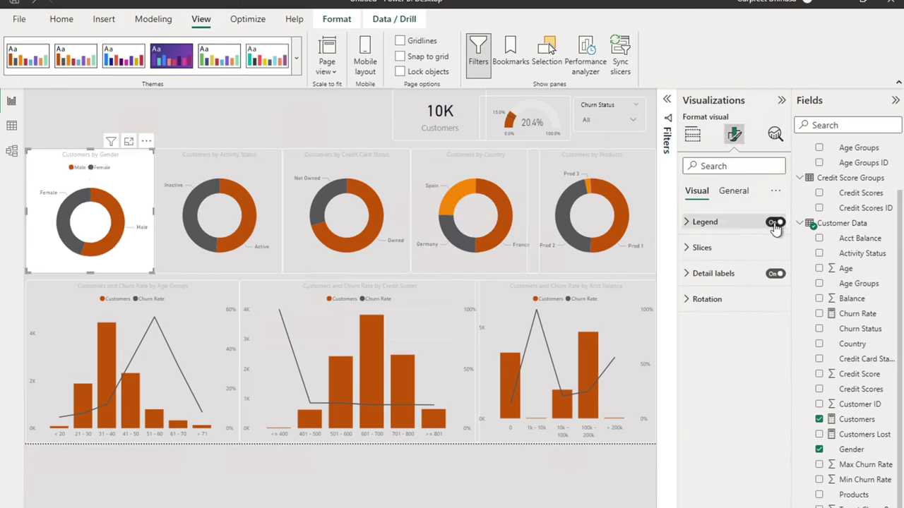
Set the title text color of the Customers by Gender donut chart to dark grey.
{"action": "left_click", "coordinate": [739, 195]}
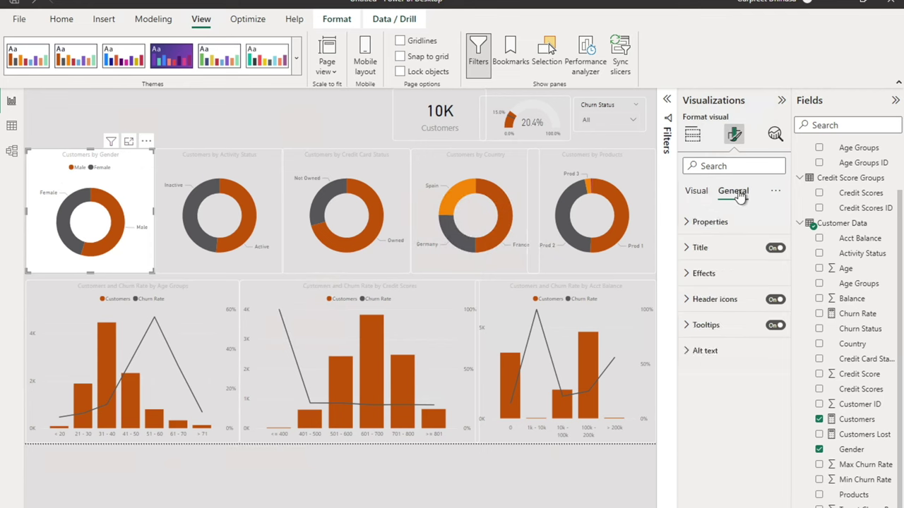
{"action": "left_click", "coordinate": [700, 248]}
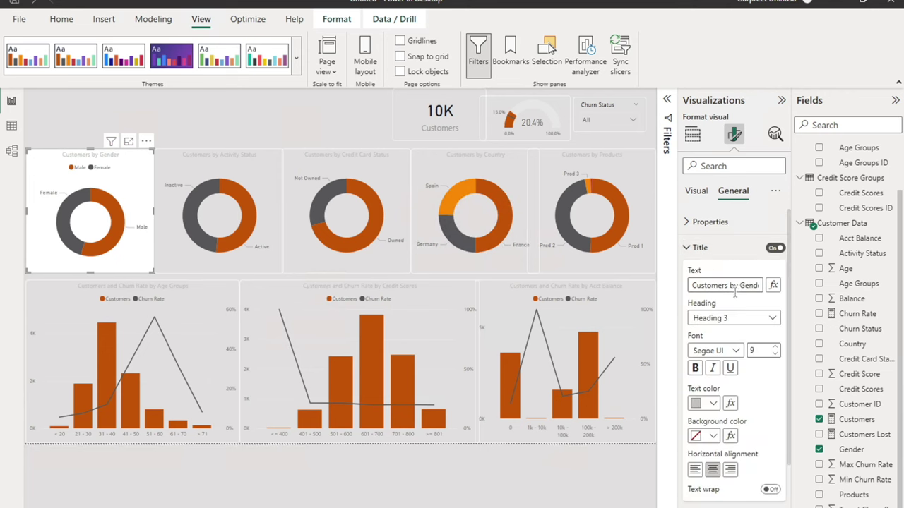
{"action": "left_click", "coordinate": [714, 404]}
{"action": "left_click", "coordinate": [756, 349]}
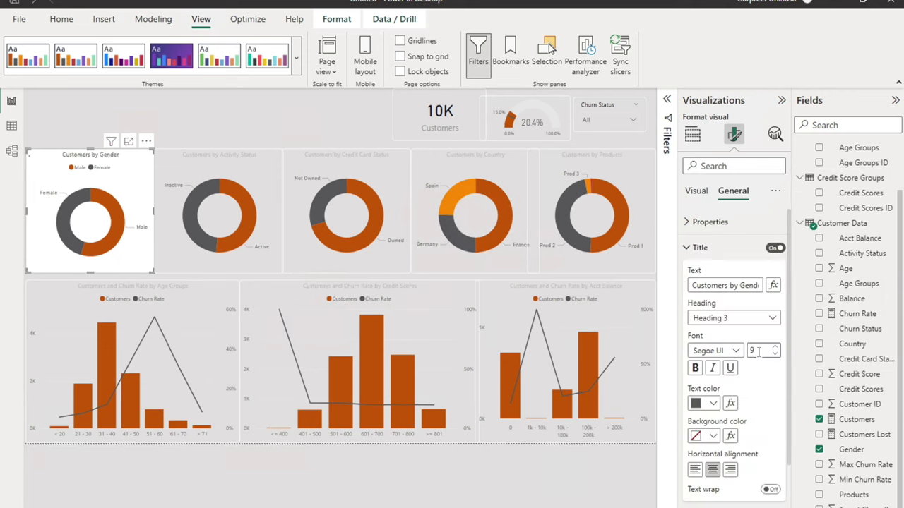
{"action": "left_click", "coordinate": [280, 123]}
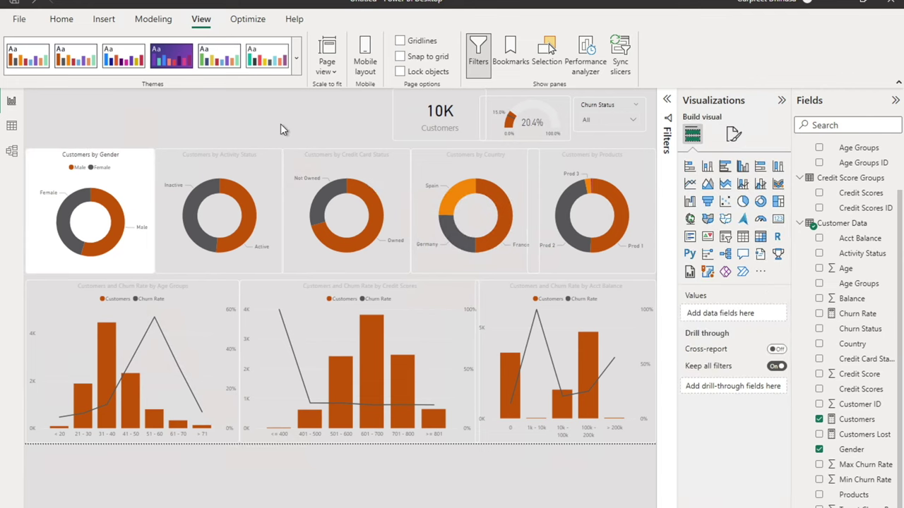
Copy the Customers by Gender chart's formatting to the Activity Status, Credit Card Status, Country and Products donut charts with Format painter.
{"action": "left_click", "coordinate": [140, 182]}
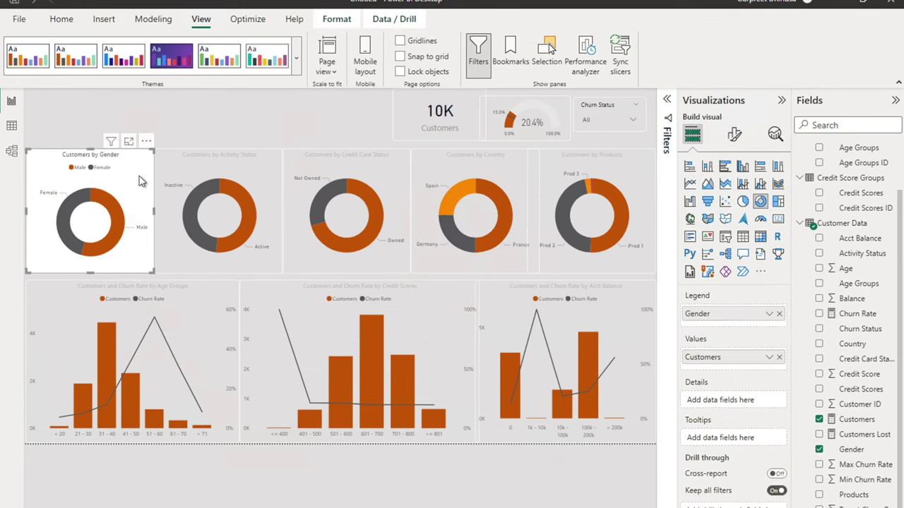
{"action": "left_click", "coordinate": [61, 18]}
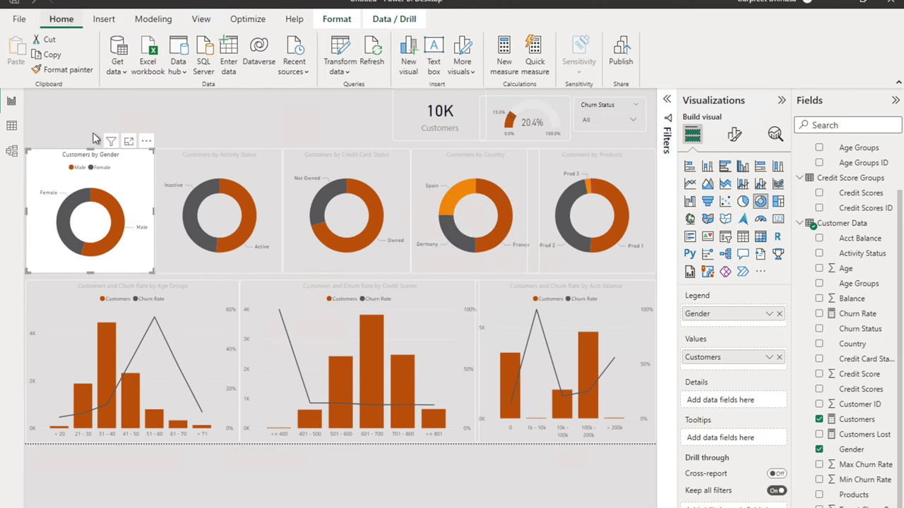
{"action": "left_click", "coordinate": [71, 71]}
{"action": "left_click", "coordinate": [223, 160]}
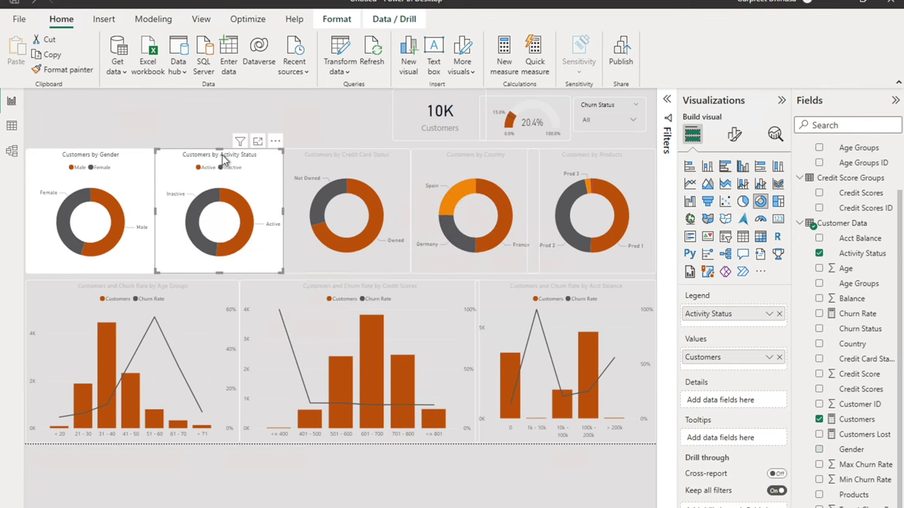
{"action": "left_click", "coordinate": [62, 69]}
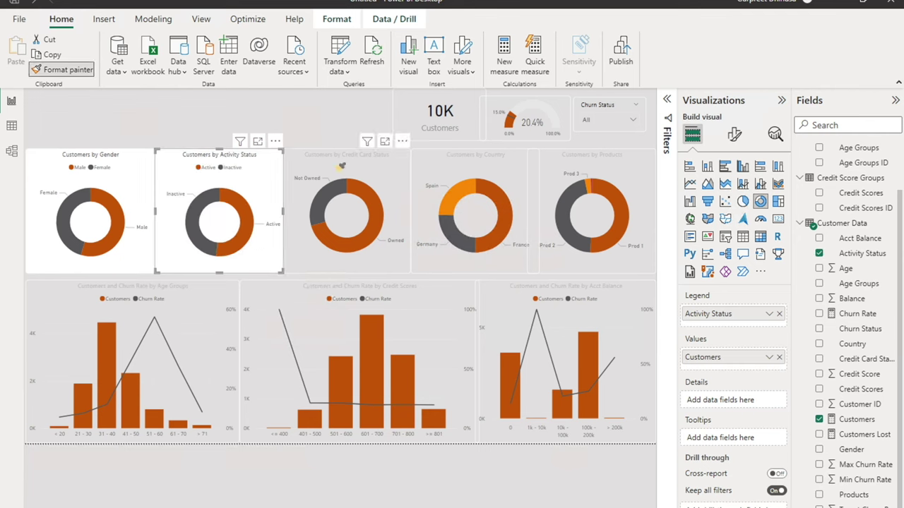
{"action": "left_click", "coordinate": [339, 184]}
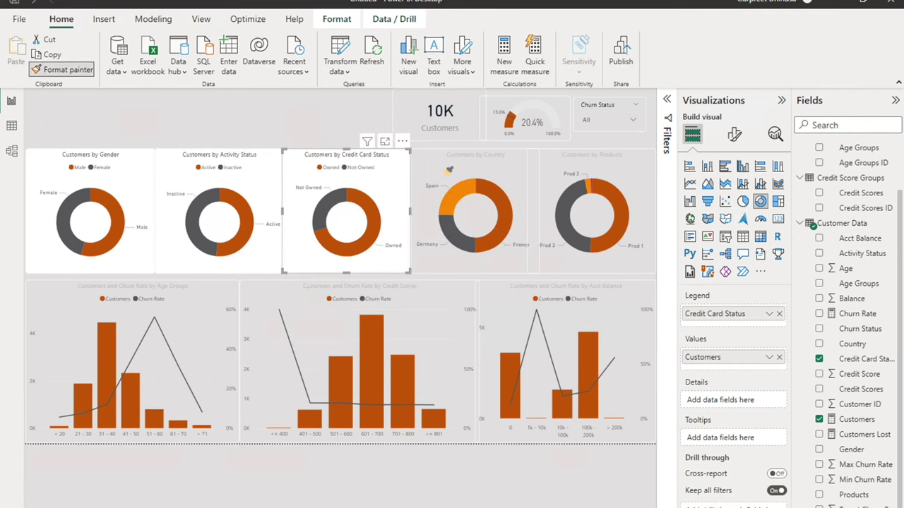
{"action": "left_click", "coordinate": [474, 205]}
{"action": "left_click", "coordinate": [63, 69]}
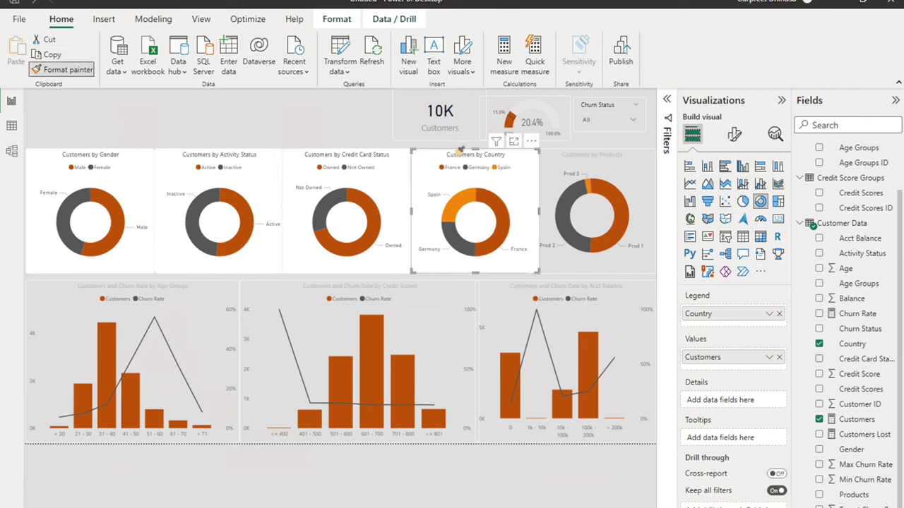
{"action": "left_click", "coordinate": [578, 166]}
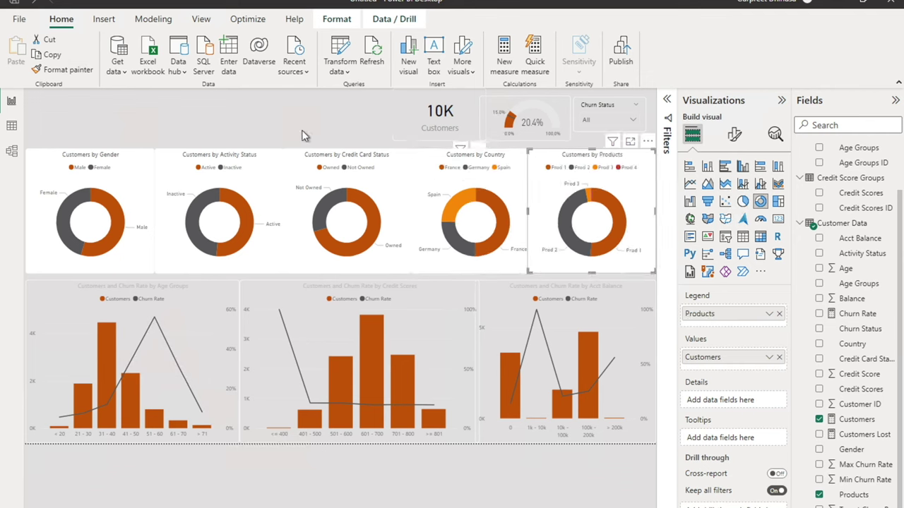
{"action": "left_click", "coordinate": [279, 106]}
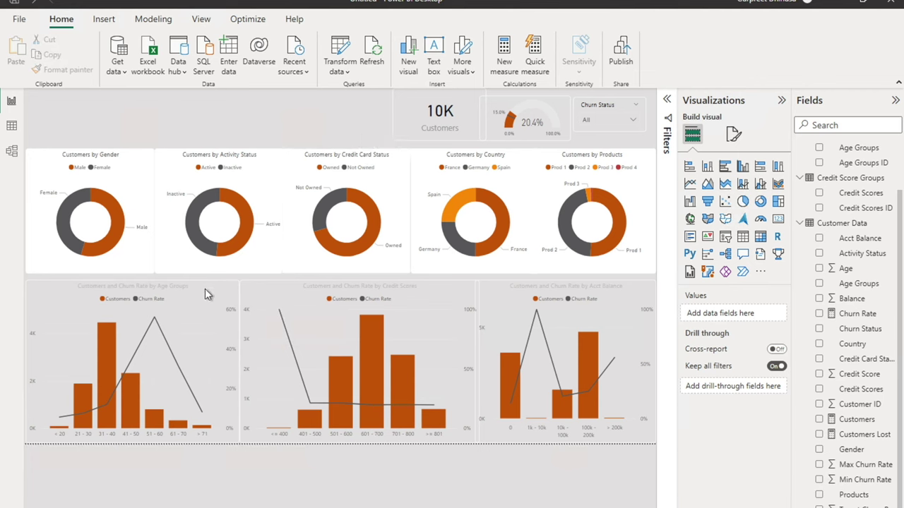
Copy the Customers by Gender chart's formatting to the Age Groups, Credit Scores and Acct Balance combo charts with Format painter.
{"action": "left_click", "coordinate": [142, 178]}
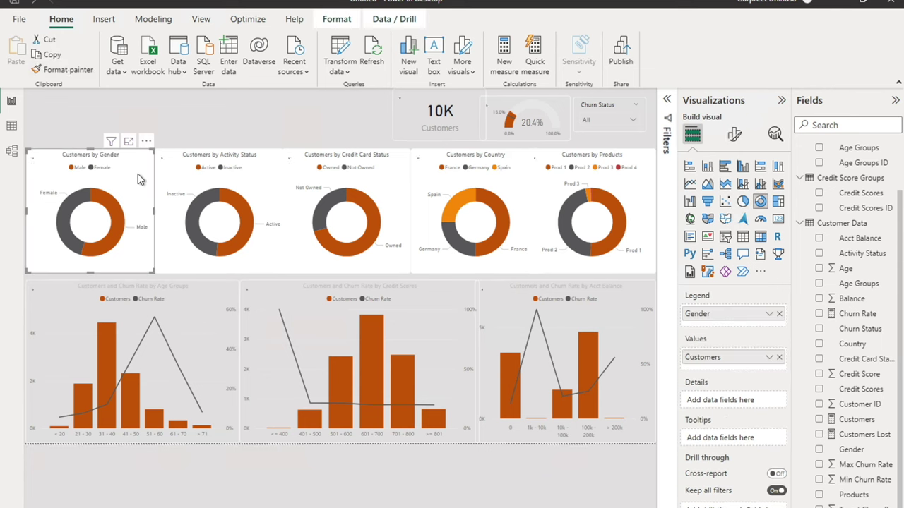
{"action": "left_click", "coordinate": [62, 69]}
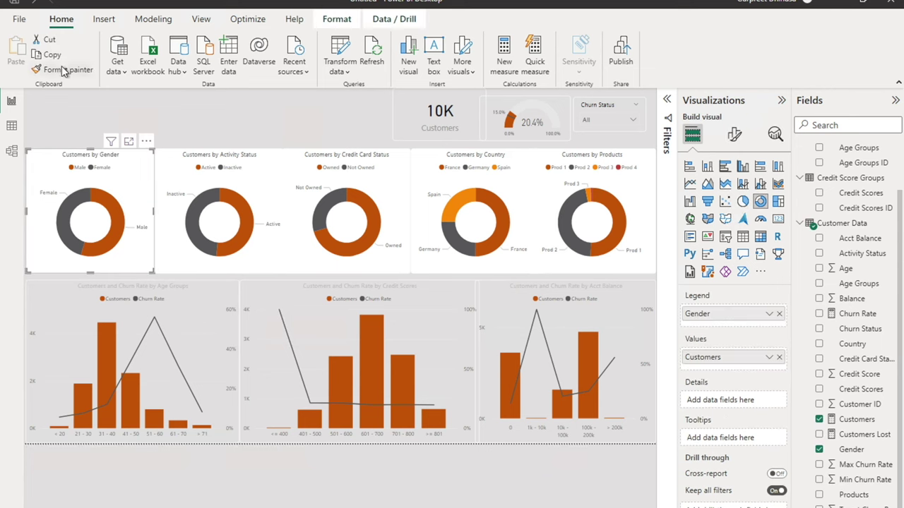
{"action": "left_click", "coordinate": [216, 300]}
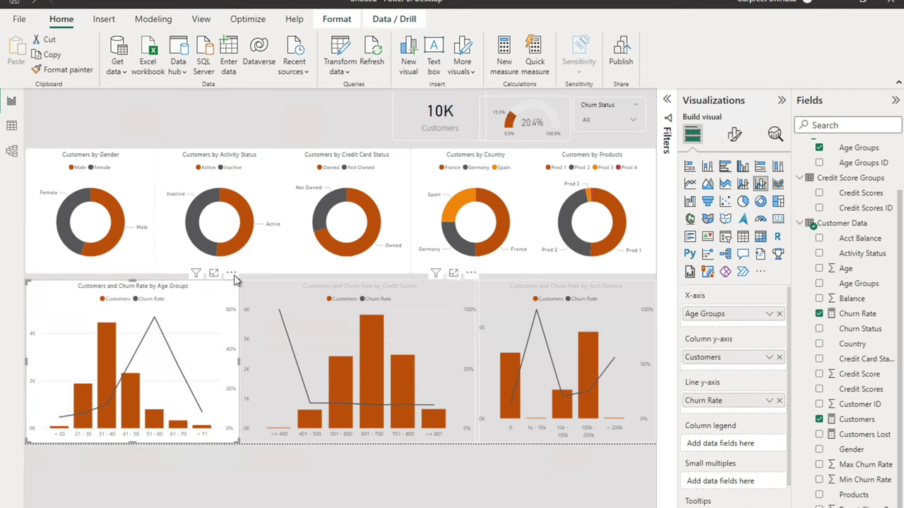
{"action": "left_click", "coordinate": [62, 69]}
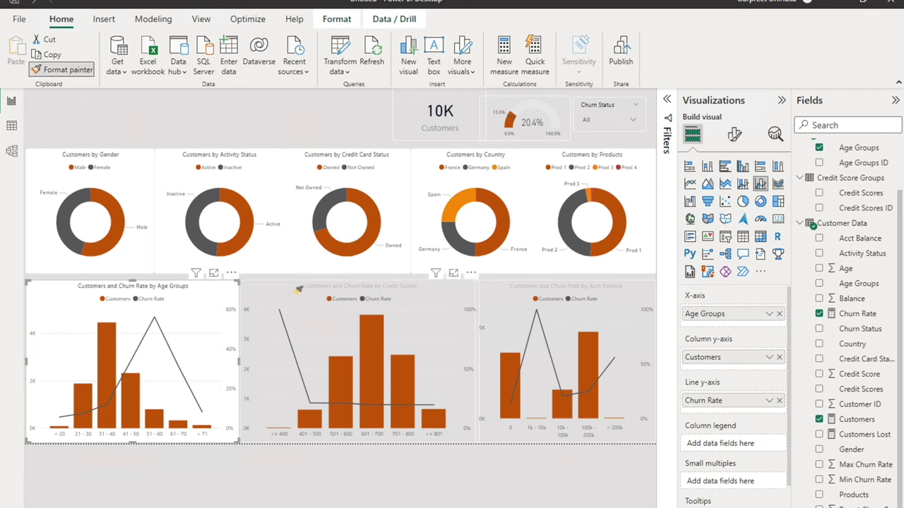
{"action": "left_click", "coordinate": [396, 318]}
{"action": "left_click", "coordinate": [80, 70]}
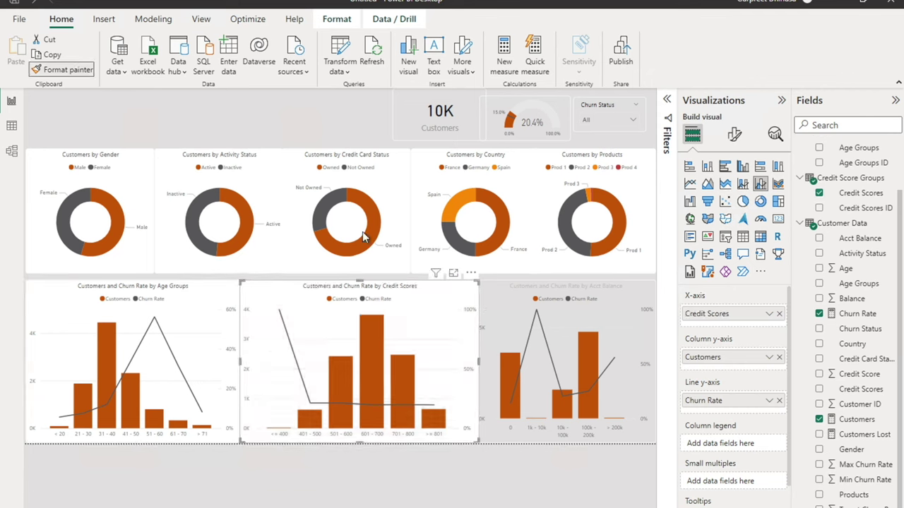
{"action": "left_click", "coordinate": [513, 292]}
{"action": "left_click", "coordinate": [538, 479]}
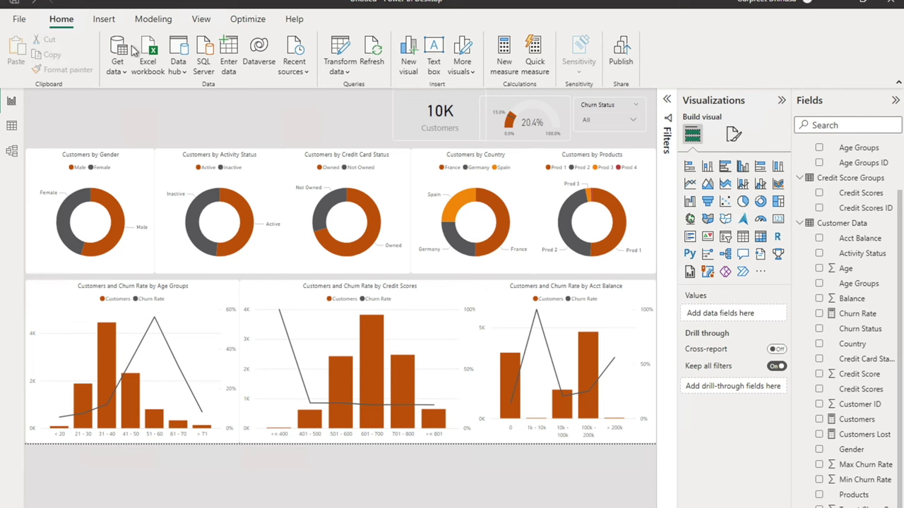
Insert a rectangle shape and fit it over the header strip above the donut charts, across the full page width.
{"action": "left_click", "coordinate": [112, 19]}
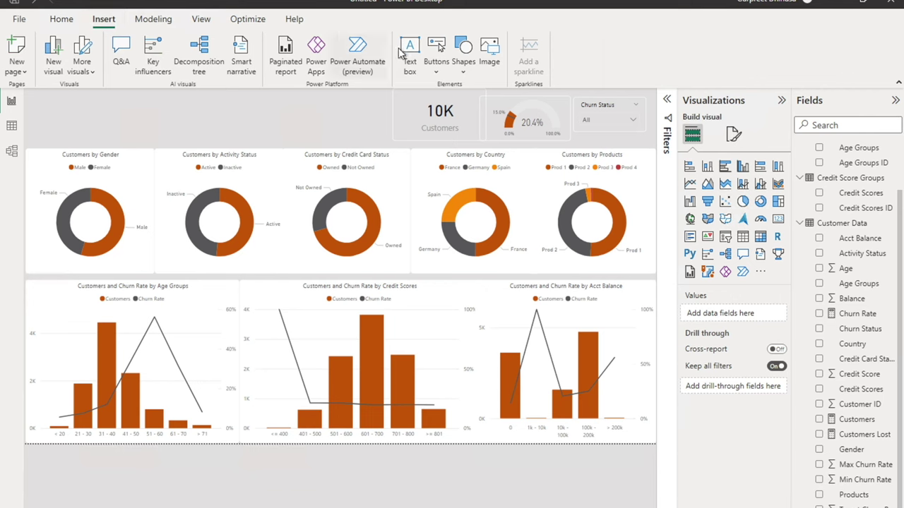
{"action": "left_click", "coordinate": [466, 67]}
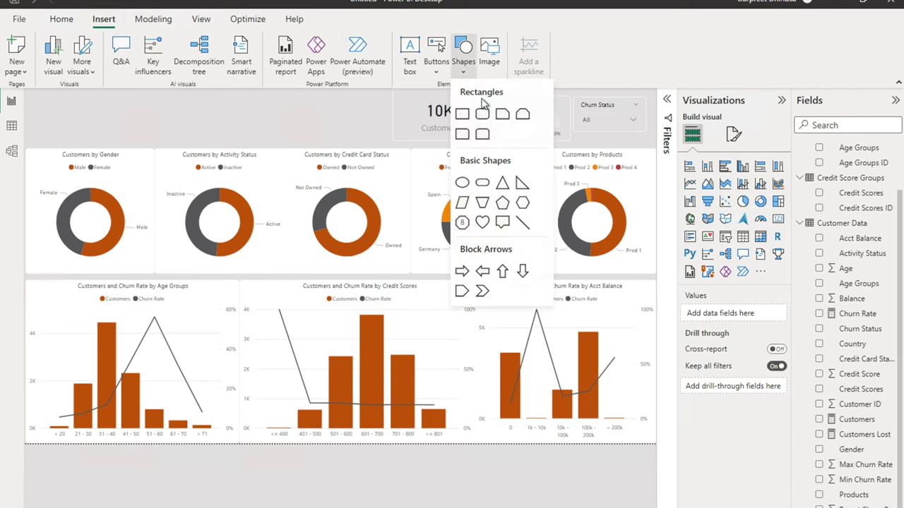
{"action": "left_click", "coordinate": [464, 115]}
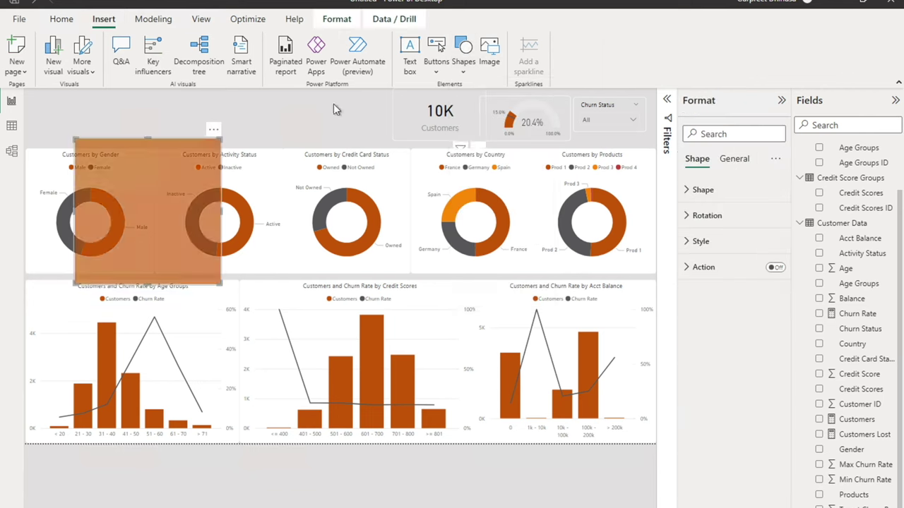
{"action": "left_click_drag", "start_coordinate": [179, 193], "coordinate": [130, 147]}
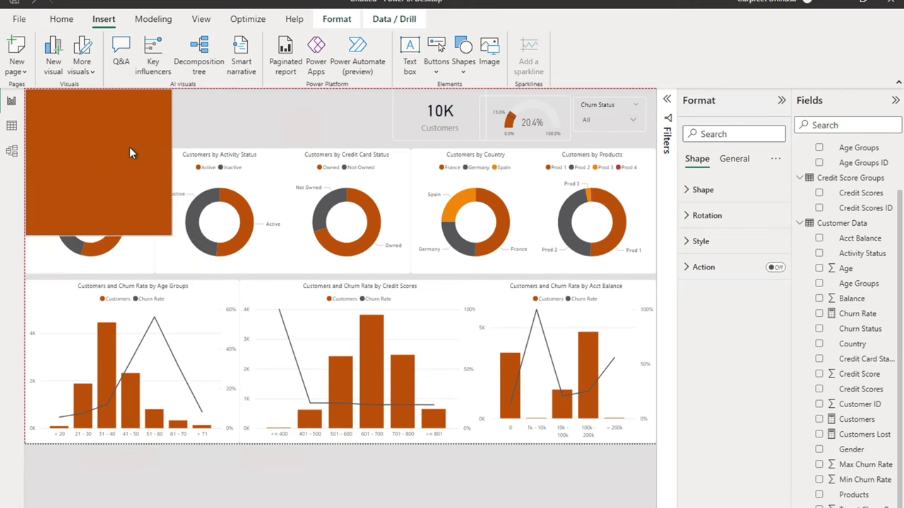
{"action": "left_click_drag", "start_coordinate": [99, 207], "coordinate": [99, 236]}
{"action": "left_click_drag", "start_coordinate": [112, 204], "coordinate": [129, 152]}
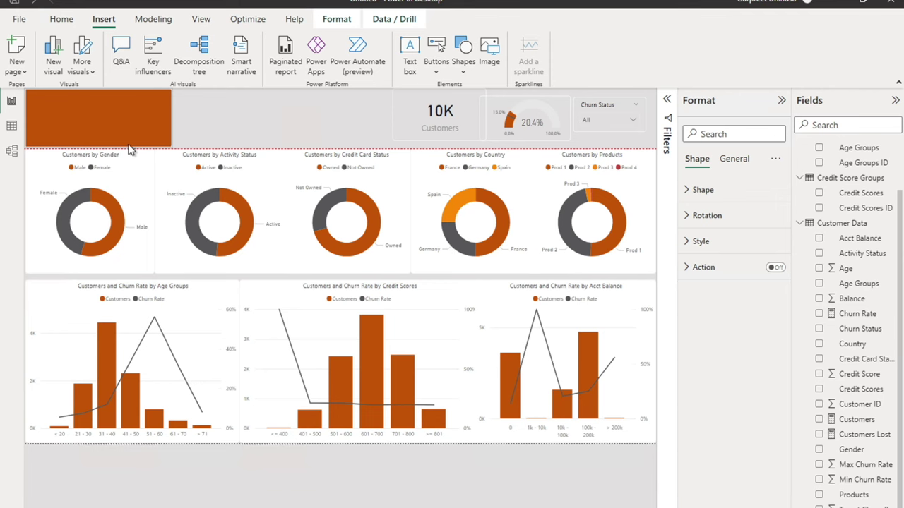
{"action": "left_click_drag", "start_coordinate": [129, 150], "coordinate": [129, 148]}
{"action": "left_click_drag", "start_coordinate": [180, 114], "coordinate": [654, 111]}
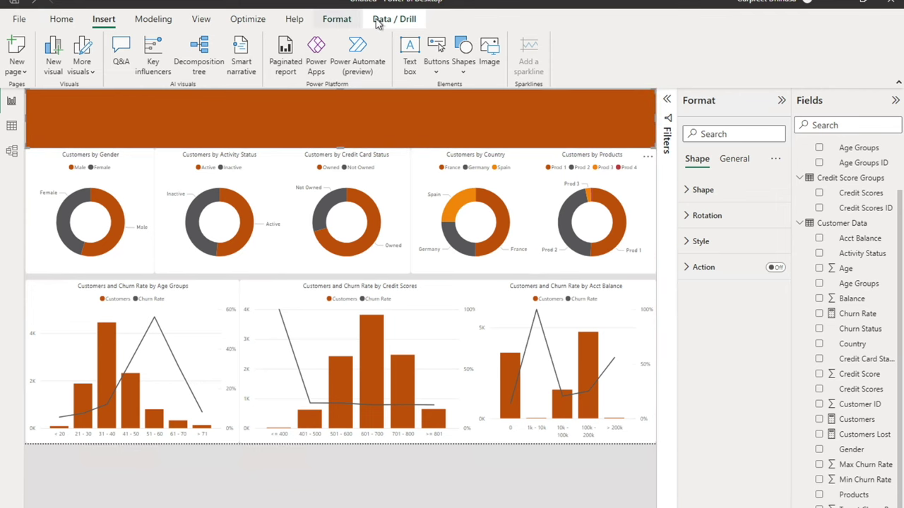
Send the header rectangle to the back, behind the customers card, the gauge and the Churn Status slicer.
{"action": "left_click", "coordinate": [342, 21]}
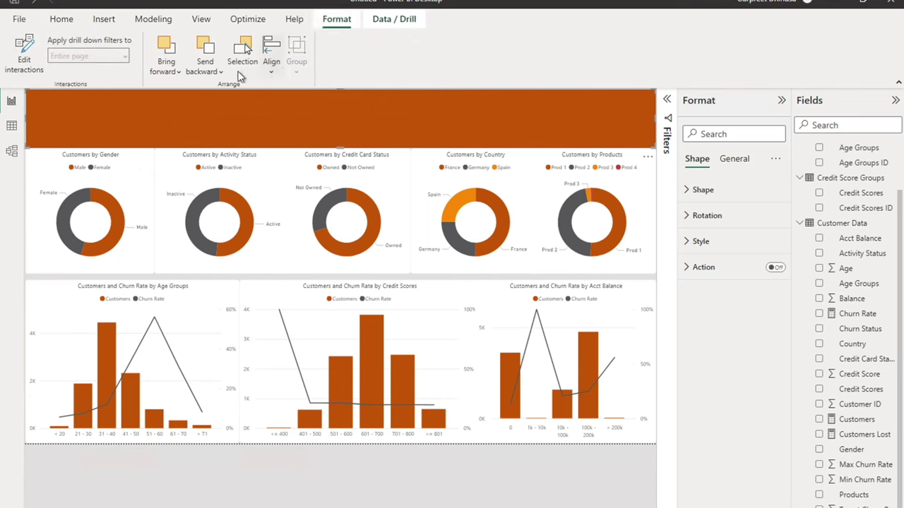
{"action": "left_click", "coordinate": [212, 70]}
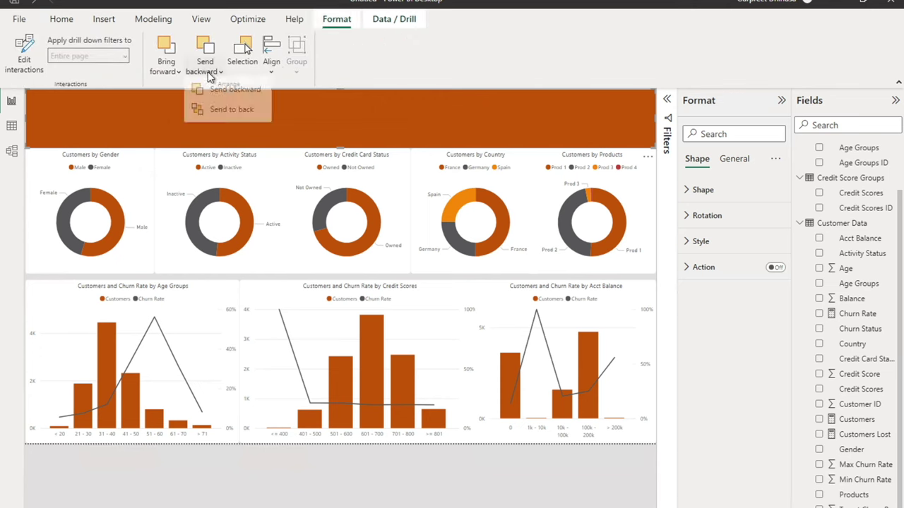
{"action": "left_click", "coordinate": [223, 116]}
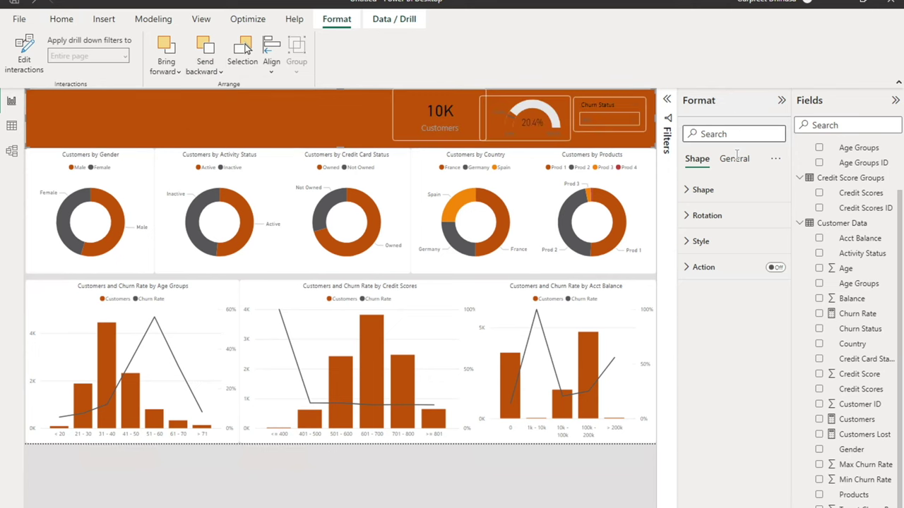
Set the header rectangle's fill color to White.
{"action": "left_click", "coordinate": [703, 192]}
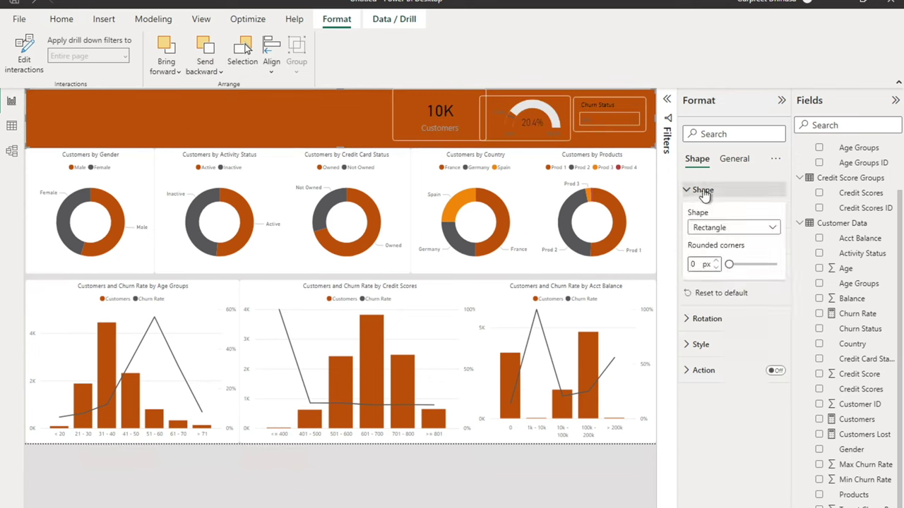
{"action": "left_click", "coordinate": [703, 191]}
{"action": "left_click", "coordinate": [705, 244]}
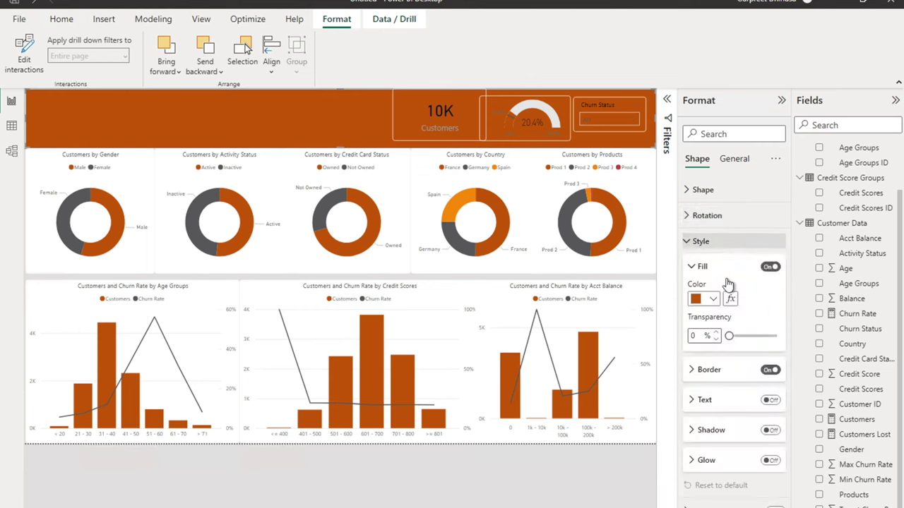
{"action": "left_click", "coordinate": [713, 299]}
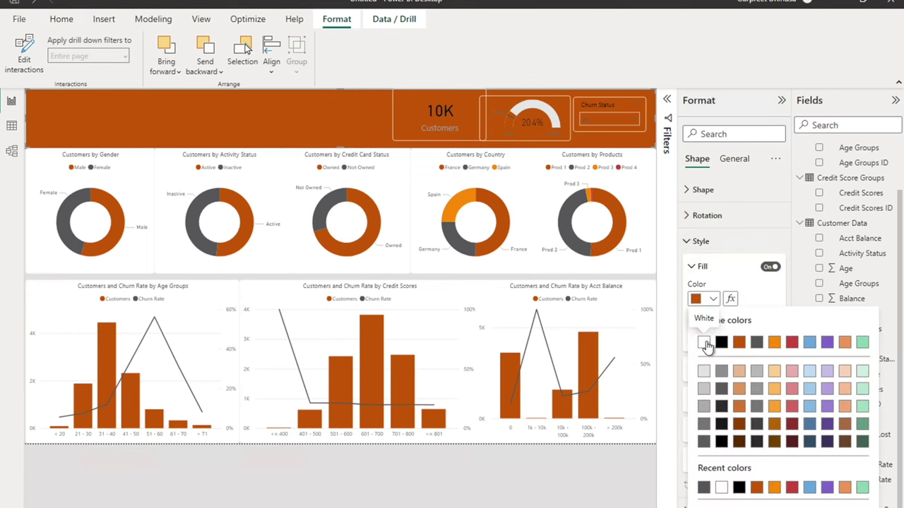
{"action": "left_click", "coordinate": [704, 342]}
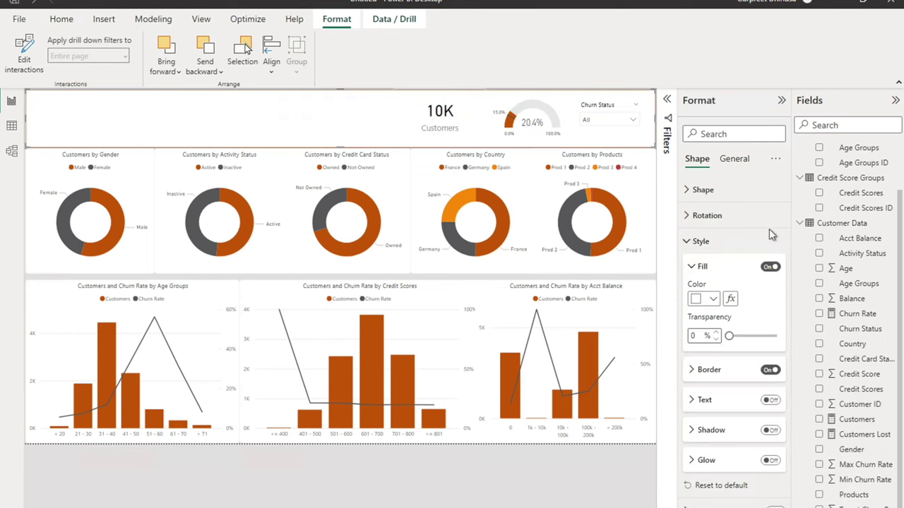
Keep the header rectangle's border on and set its color to white.
{"action": "left_click", "coordinate": [770, 371]}
{"action": "left_click", "coordinate": [770, 371]}
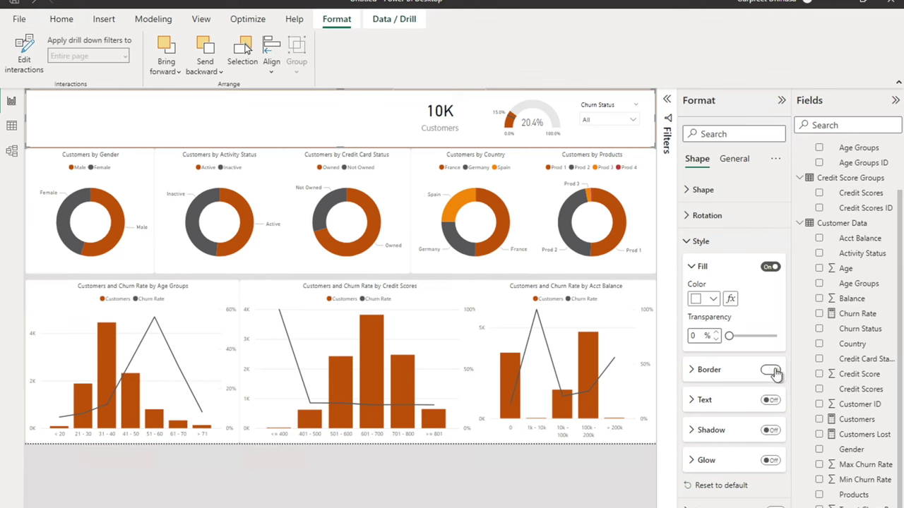
{"action": "left_click", "coordinate": [693, 371]}
{"action": "left_click", "coordinate": [714, 402]}
{"action": "left_click", "coordinate": [704, 348]}
{"action": "left_click", "coordinate": [545, 472]}
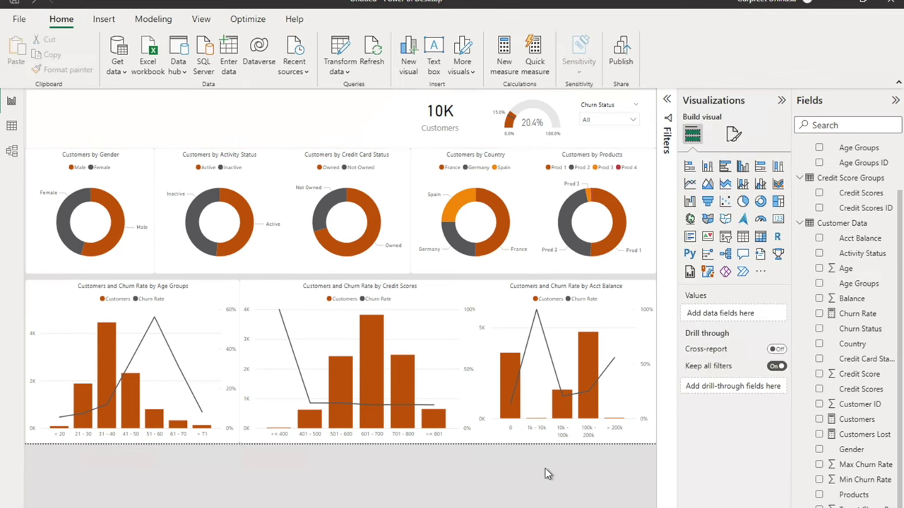
Shorten the header rectangle from its lower edge to leave a narrow gap above the donut charts.
{"action": "left_click", "coordinate": [341, 128]}
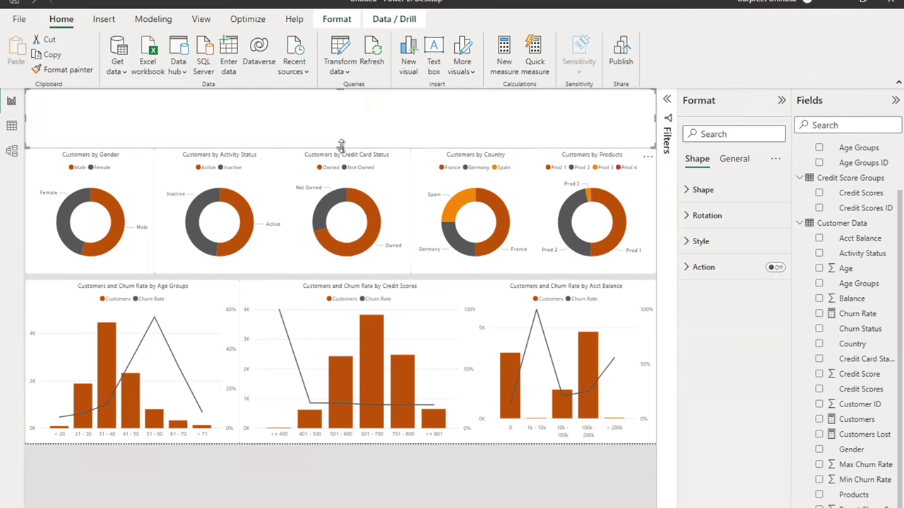
{"action": "left_click_drag", "start_coordinate": [341, 141], "coordinate": [342, 142]}
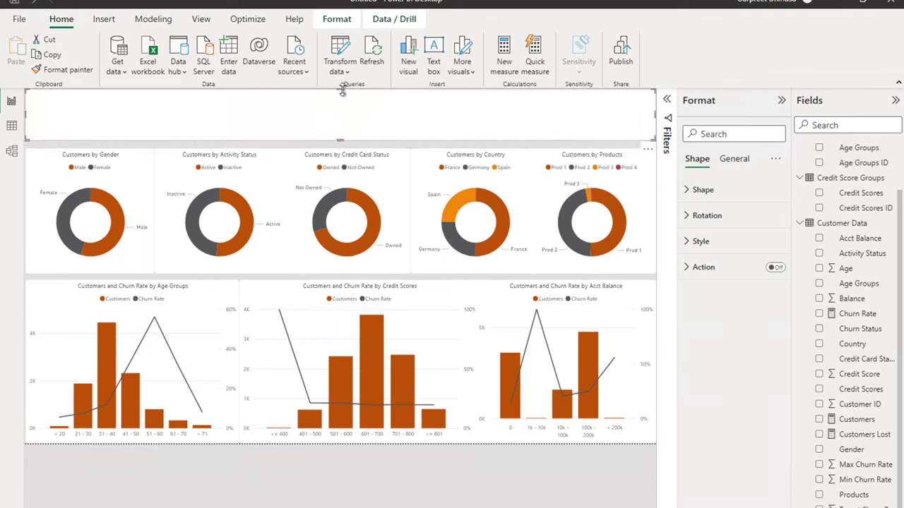
Nudge the header rectangle upward and adjust its upper and lower edges so a narrow gap remains above the donut charts.
{"action": "left_click_drag", "start_coordinate": [341, 95], "coordinate": [343, 95]}
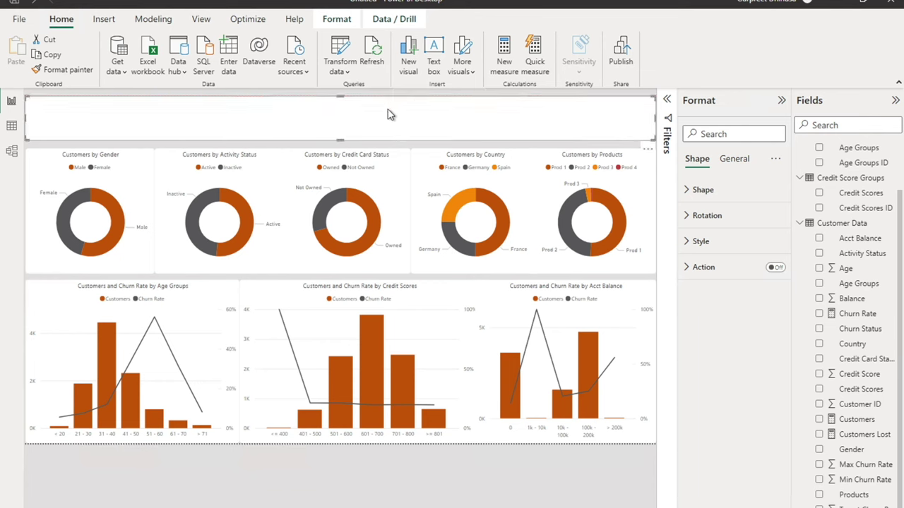
{"action": "key", "text": "Up"}
{"action": "key", "text": "Up"}
{"action": "key", "text": "Up"}
{"action": "key", "text": "Up"}
{"action": "key", "text": "Up"}
{"action": "key", "text": "Up"}
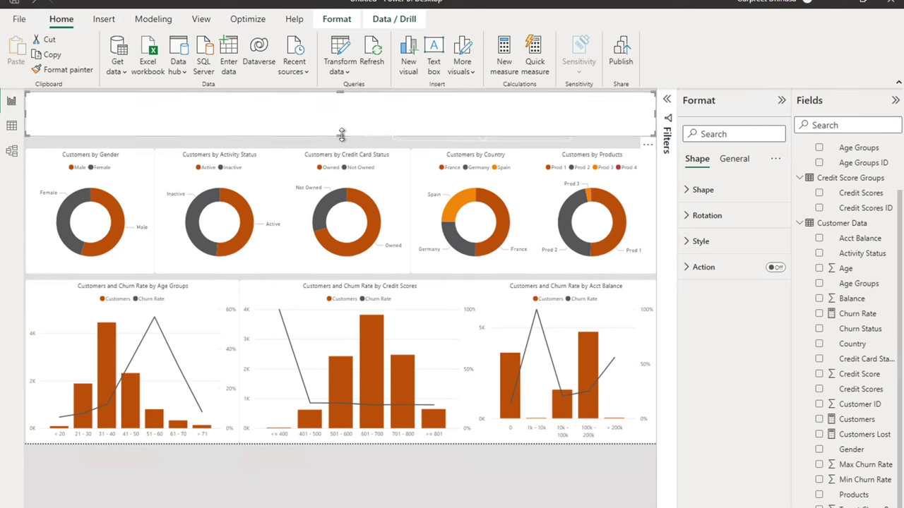
{"action": "left_click_drag", "start_coordinate": [340, 139], "coordinate": [344, 141]}
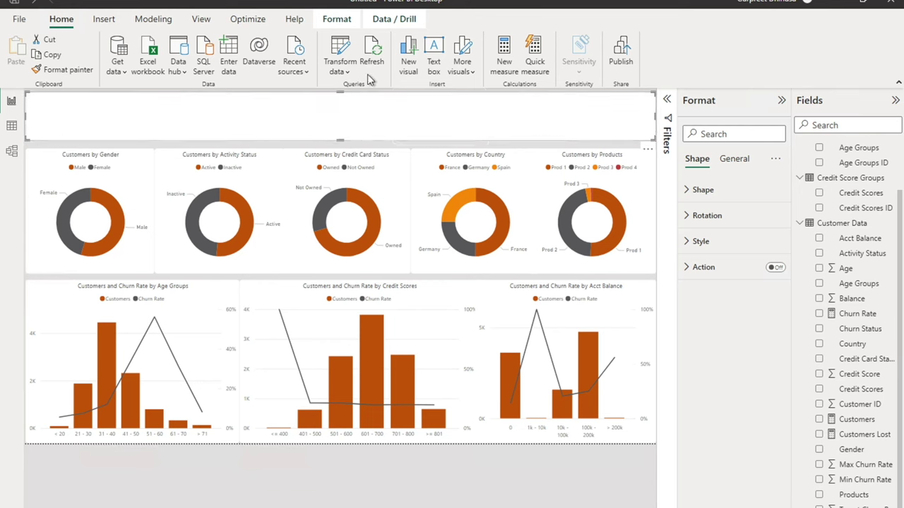
{"action": "left_click", "coordinate": [408, 466]}
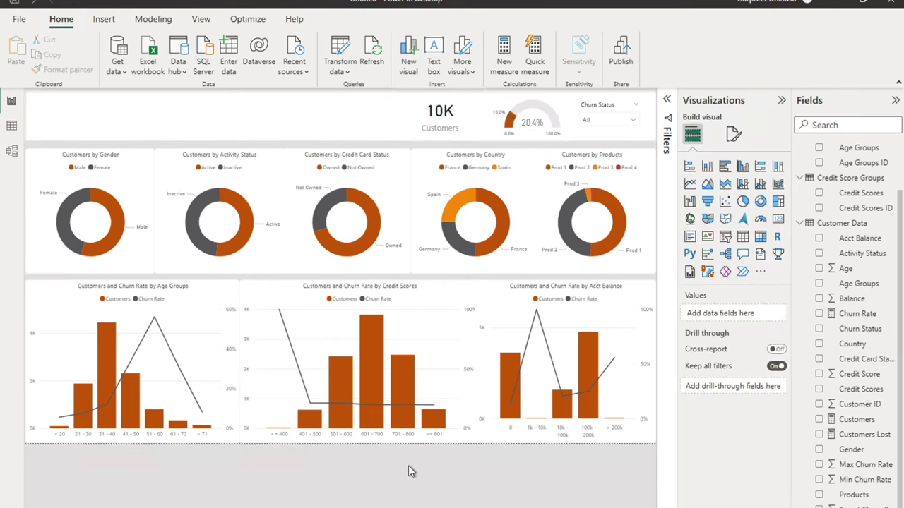
Shift the customers card, the gauge and the Churn Status slicer slightly to the left within the header band.
{"action": "left_click", "coordinate": [453, 118]}
{"action": "left_click_drag", "start_coordinate": [488, 119], "coordinate": [445, 120]}
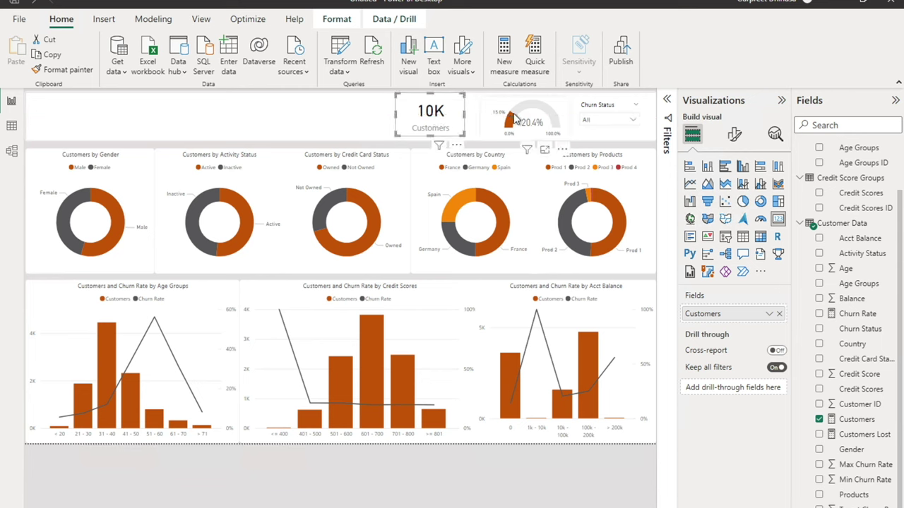
{"action": "left_click", "coordinate": [527, 123]}
{"action": "left_click_drag", "start_coordinate": [526, 123], "coordinate": [503, 119]}
{"action": "left_click_drag", "start_coordinate": [606, 113], "coordinate": [641, 132]}
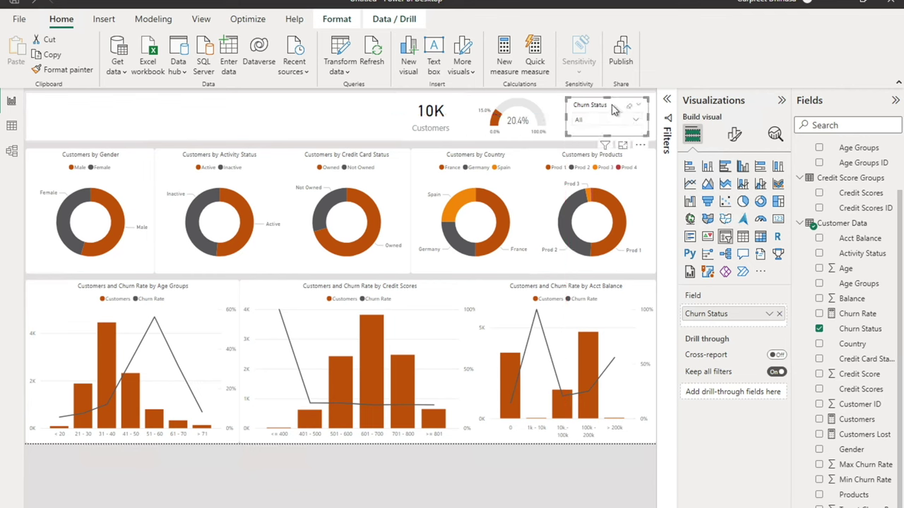
Set the Churn Status slicer's header text to size 10 and its font color to dark grey.
{"action": "left_click", "coordinate": [734, 135]}
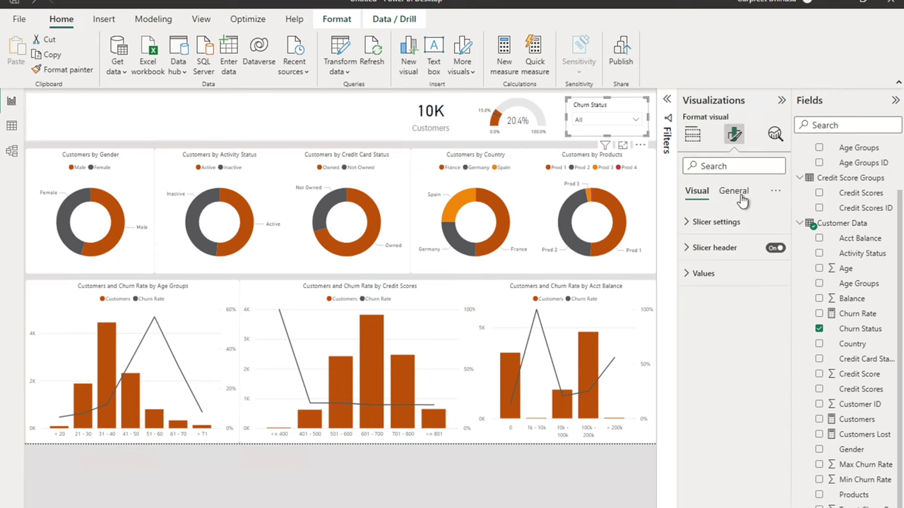
{"action": "left_click", "coordinate": [691, 248]}
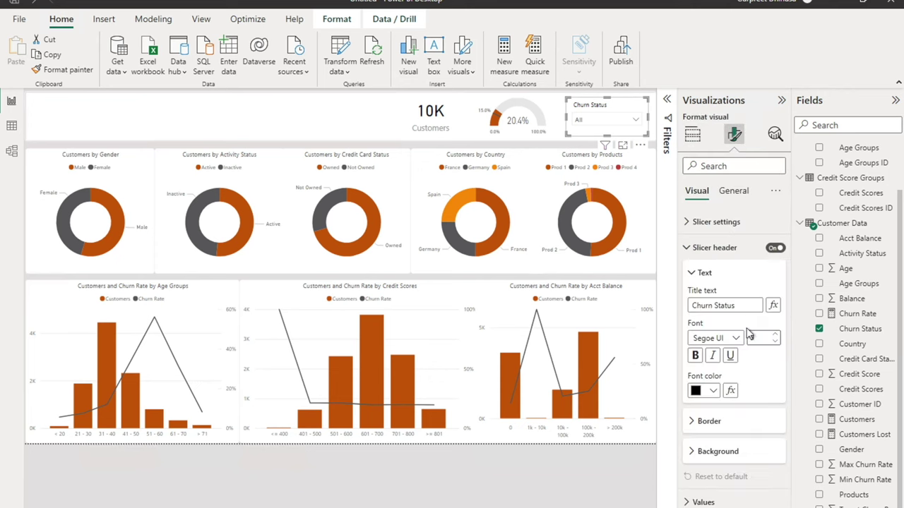
{"action": "left_click", "coordinate": [776, 337]}
{"action": "left_click", "coordinate": [776, 337]}
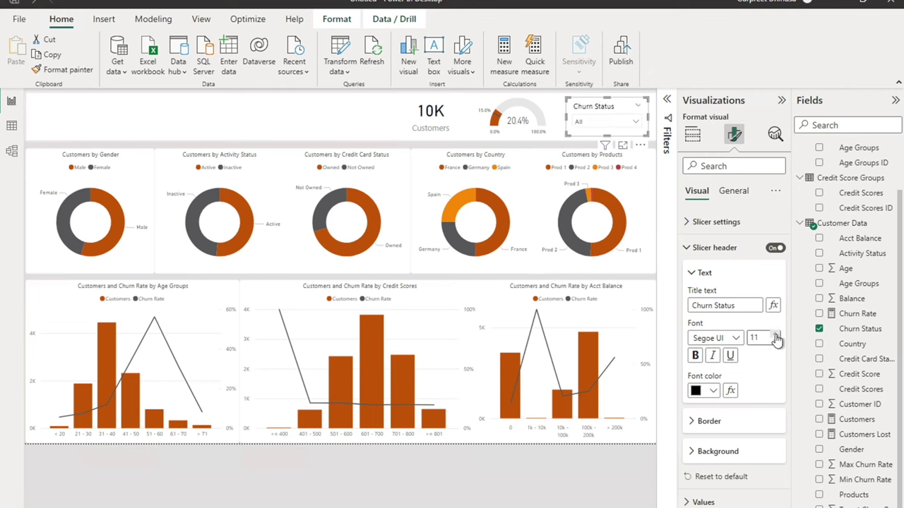
{"action": "left_click", "coordinate": [777, 343]}
{"action": "left_click", "coordinate": [711, 392]}
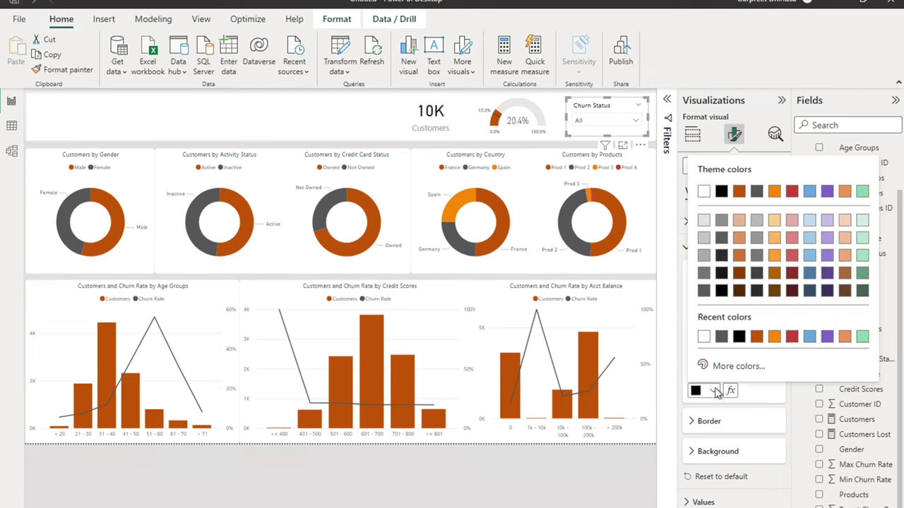
{"action": "left_click", "coordinate": [723, 336]}
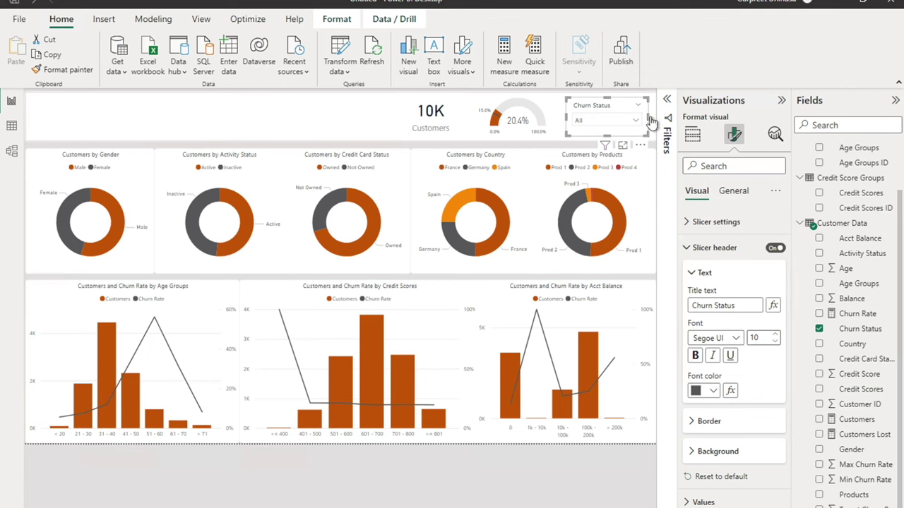
Add a text box reading CHURN ANALYSIS, with its text at size 32, orange #CC6007 and bold.
{"action": "left_click", "coordinate": [359, 113]}
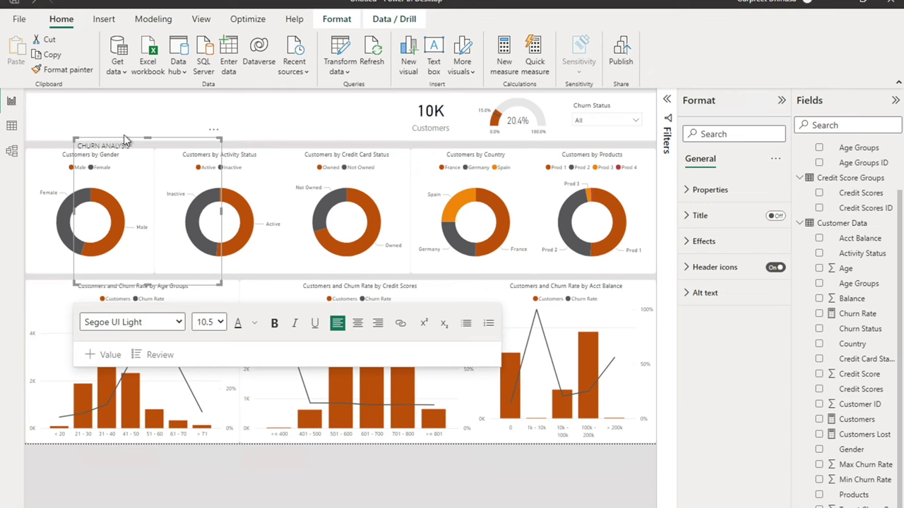
{"action": "triple_click", "coordinate": [78, 146]}
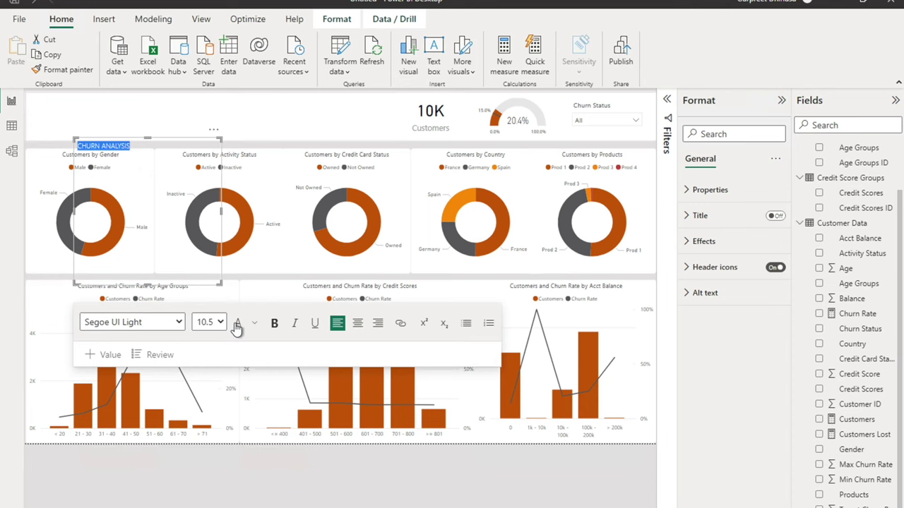
{"action": "left_click", "coordinate": [220, 322]}
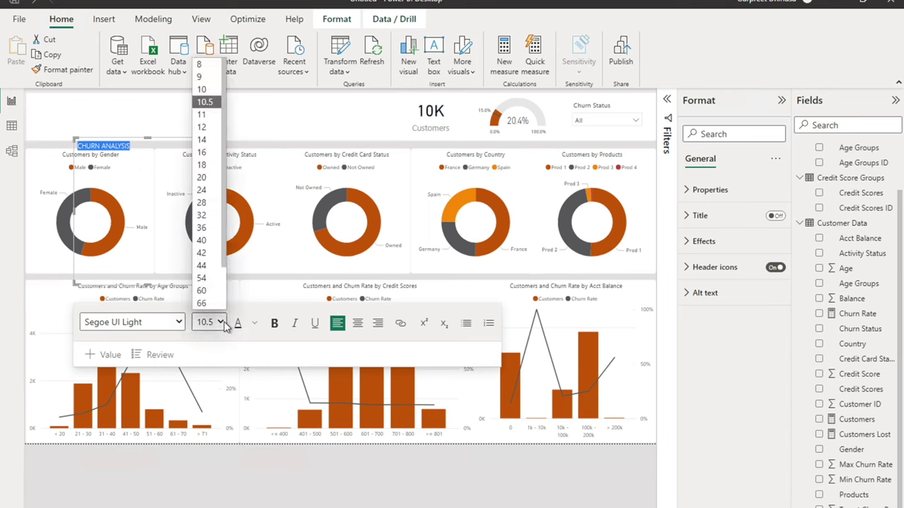
{"action": "left_click", "coordinate": [206, 218]}
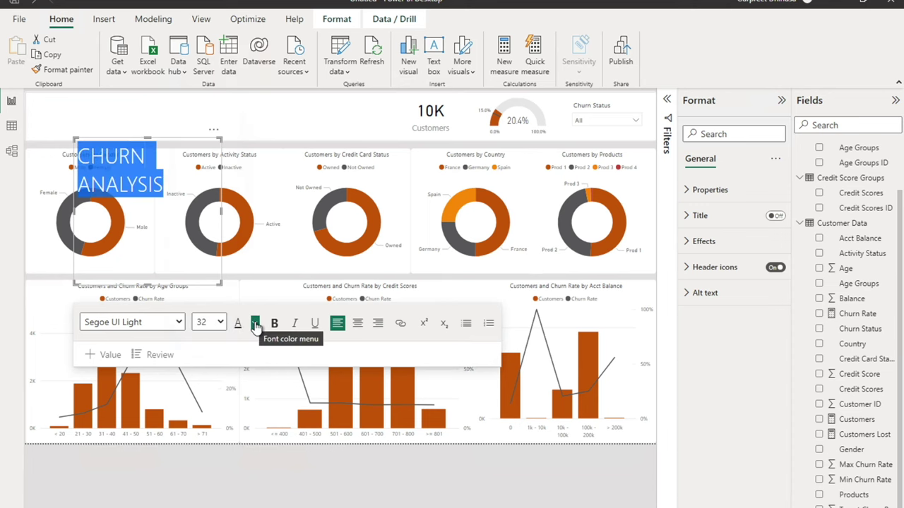
{"action": "left_click", "coordinate": [256, 325]}
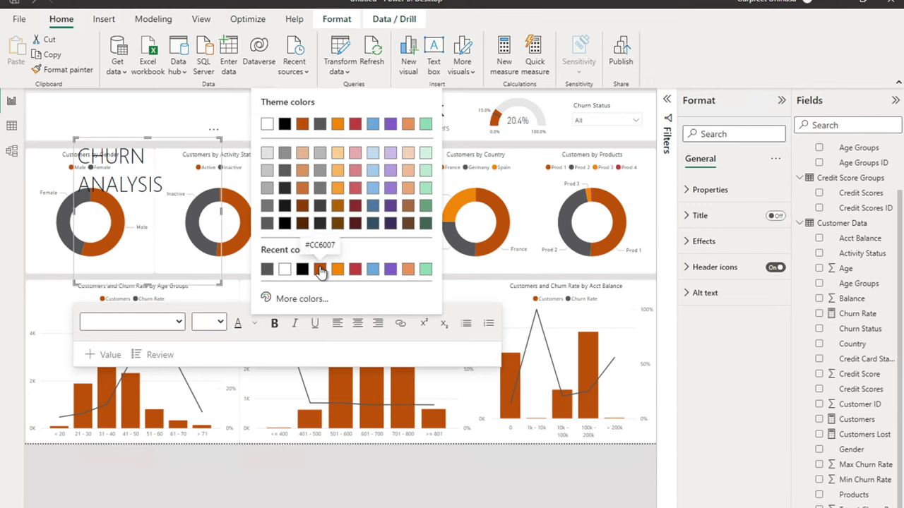
{"action": "left_click", "coordinate": [320, 271]}
{"action": "left_click", "coordinate": [275, 323]}
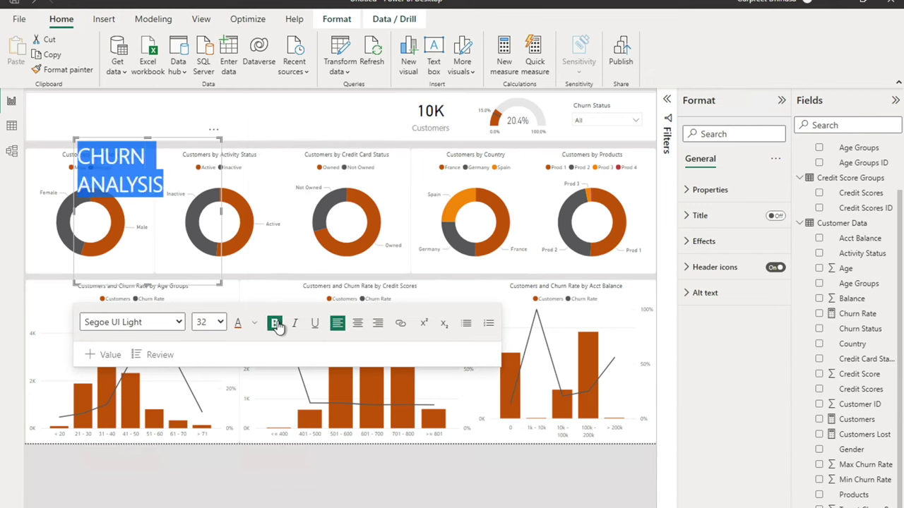
Change the CHURN ANALYSIS title's font to Segoe (Bold) and widen its text box so the title fits on one line.
{"action": "left_click", "coordinate": [178, 322]}
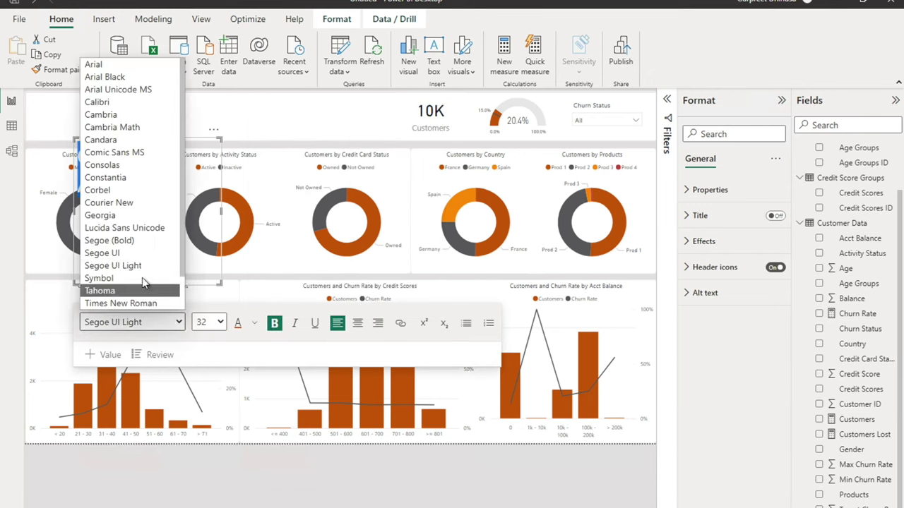
{"action": "left_click", "coordinate": [116, 254]}
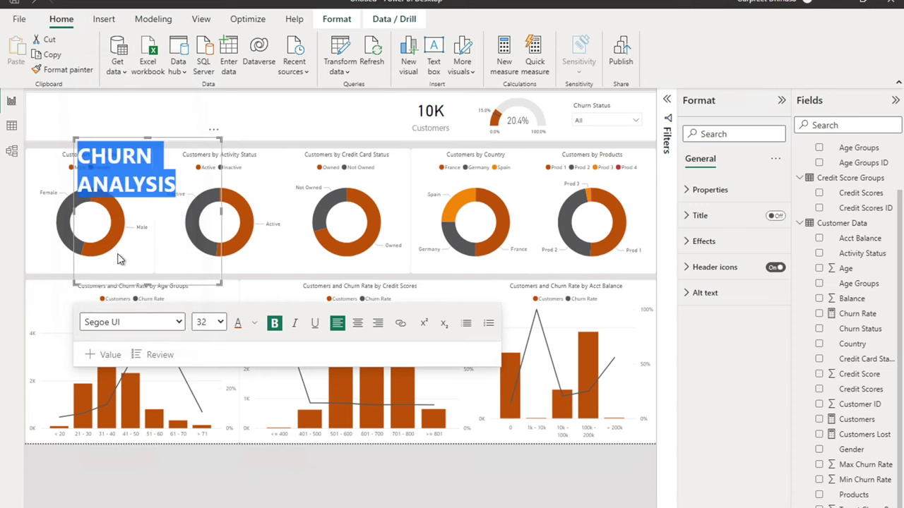
{"action": "left_click_drag", "start_coordinate": [221, 210], "coordinate": [300, 204]}
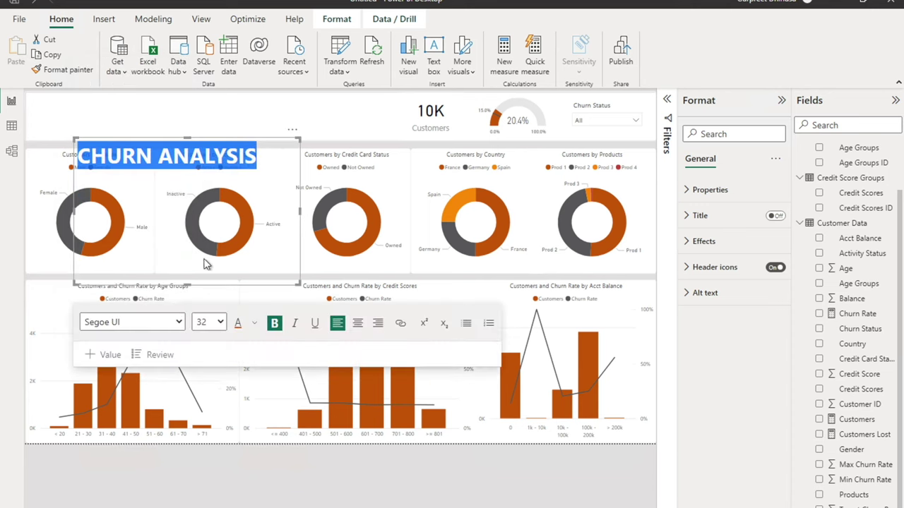
{"action": "left_click", "coordinate": [178, 322]}
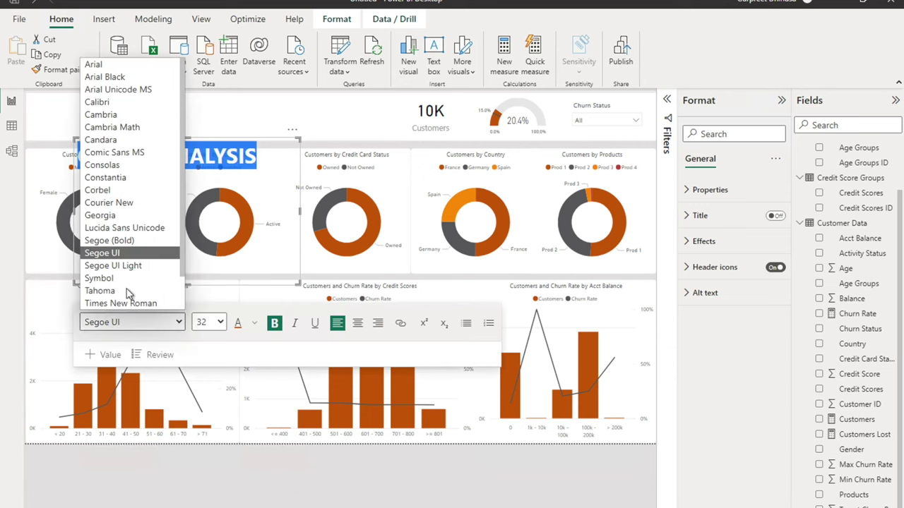
{"action": "left_click", "coordinate": [124, 240]}
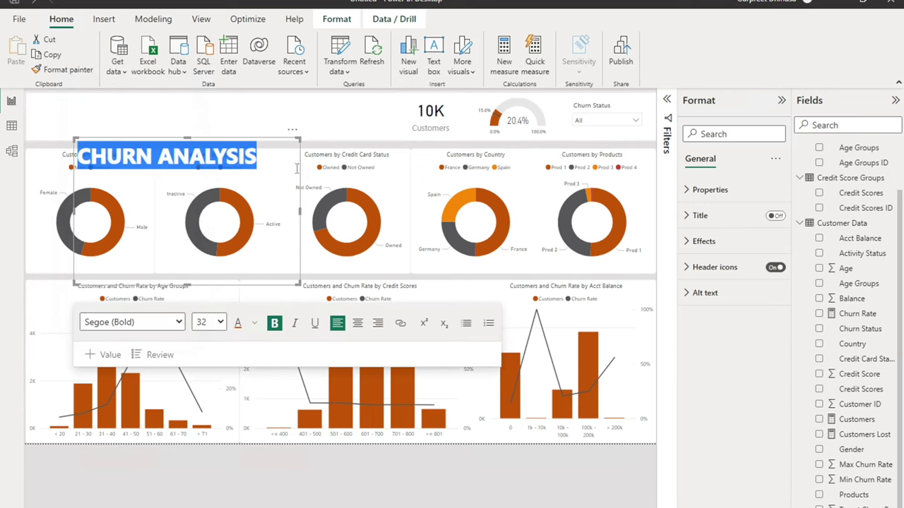
Shrink the CHURN ANALYSIS text box to fit its text and move it to the upper-left corner of the header band.
{"action": "left_click_drag", "start_coordinate": [293, 210], "coordinate": [273, 213]}
{"action": "left_click_drag", "start_coordinate": [171, 285], "coordinate": [183, 176]}
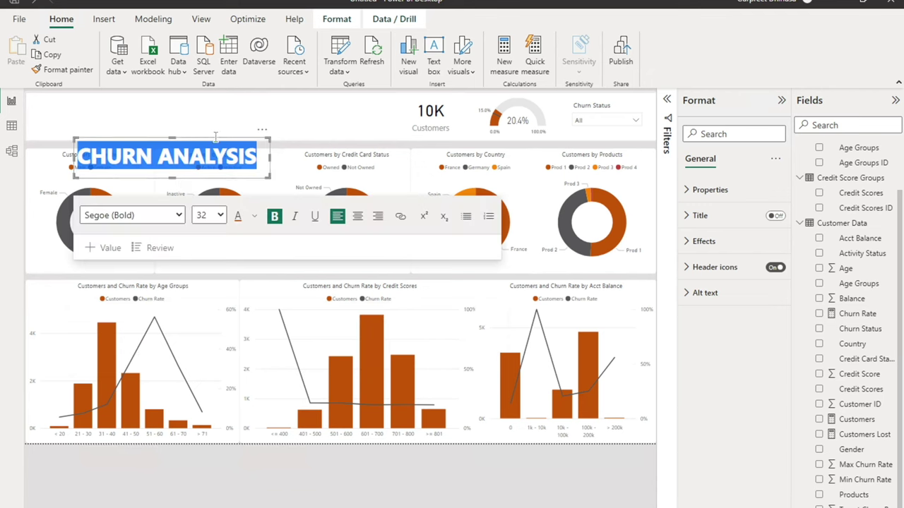
{"action": "left_click_drag", "start_coordinate": [257, 130], "coordinate": [221, 90]}
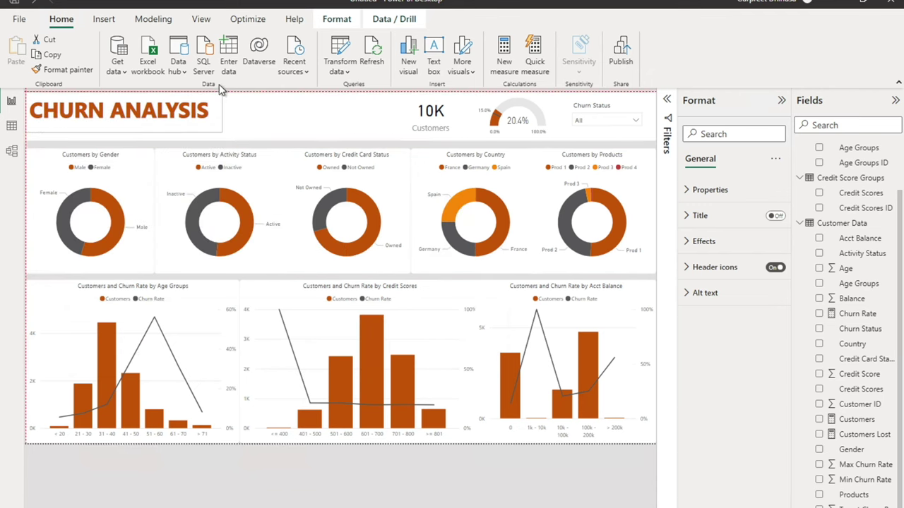
{"action": "left_click_drag", "start_coordinate": [223, 94], "coordinate": [223, 94]}
{"action": "left_click", "coordinate": [262, 111]}
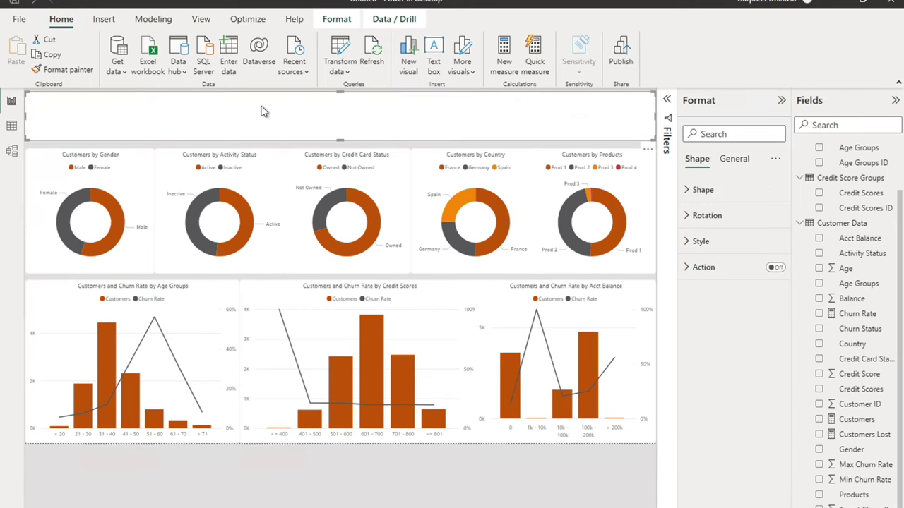
Add a second text box reading BANK CUSTOMER DATA.
{"action": "left_click", "coordinate": [434, 62]}
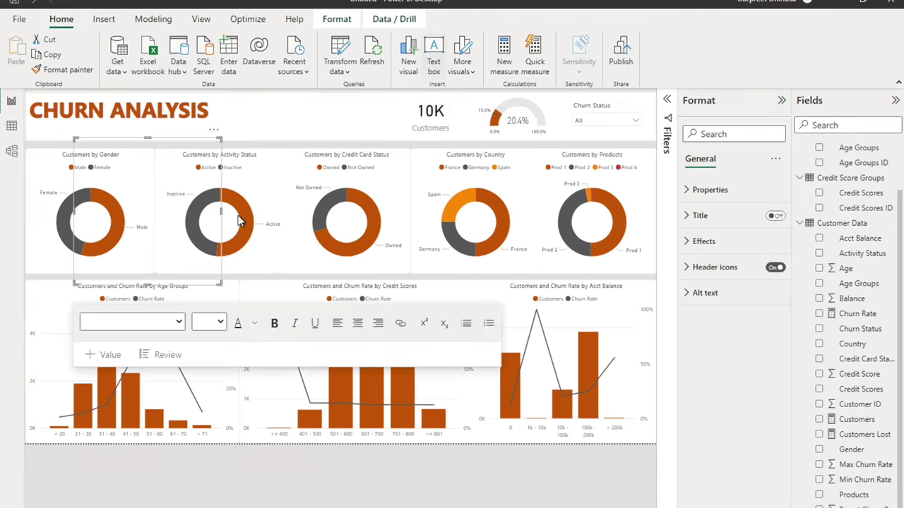
{"action": "left_click", "coordinate": [118, 146]}
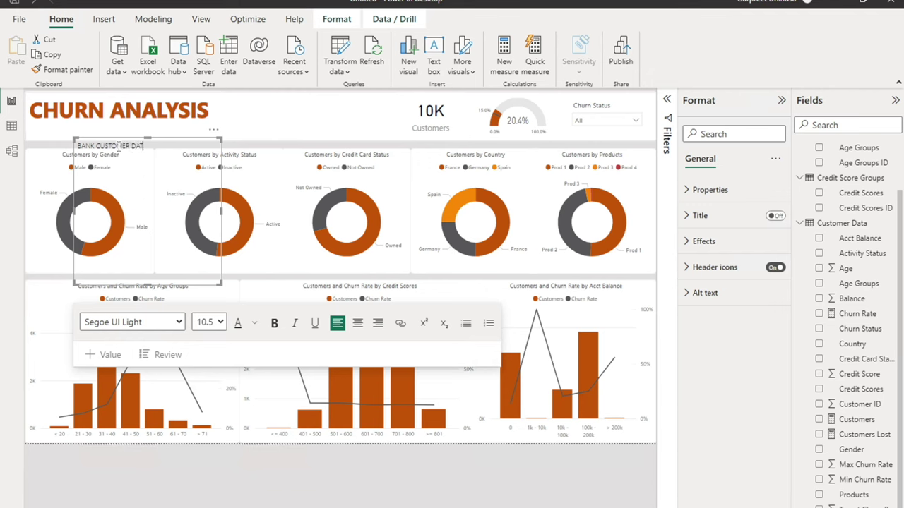
{"action": "left_click_drag", "start_coordinate": [153, 145], "coordinate": [79, 150]}
{"action": "left_click", "coordinate": [156, 145]}
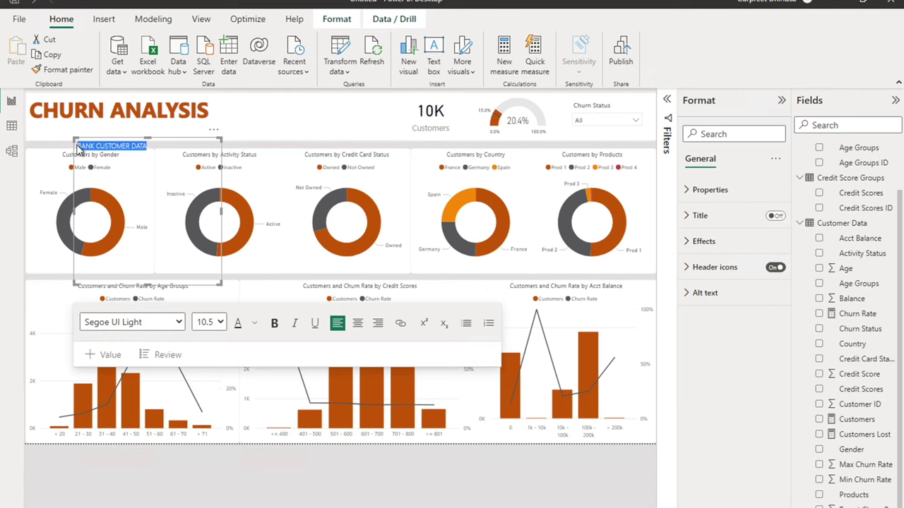
Set the BANK CUSTOMER DATA text to size 12 and dark grey.
{"action": "left_click", "coordinate": [220, 322]}
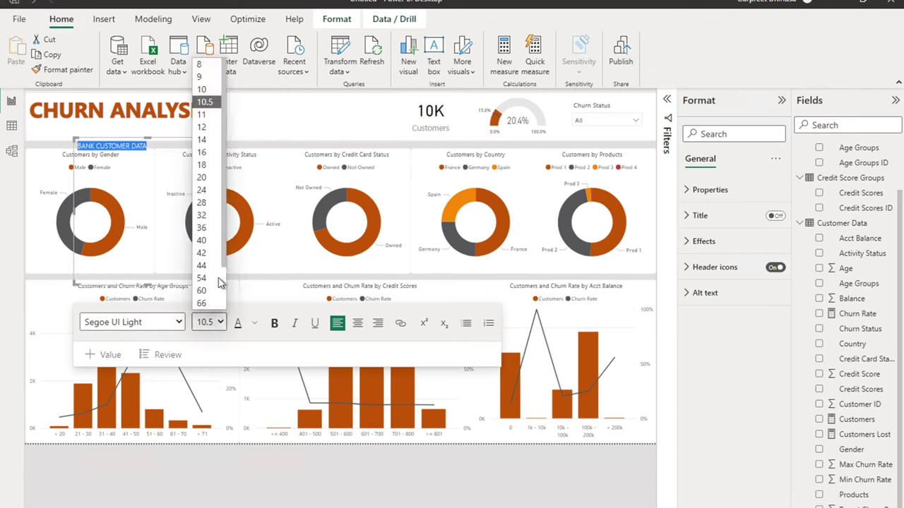
{"action": "left_click", "coordinate": [204, 127]}
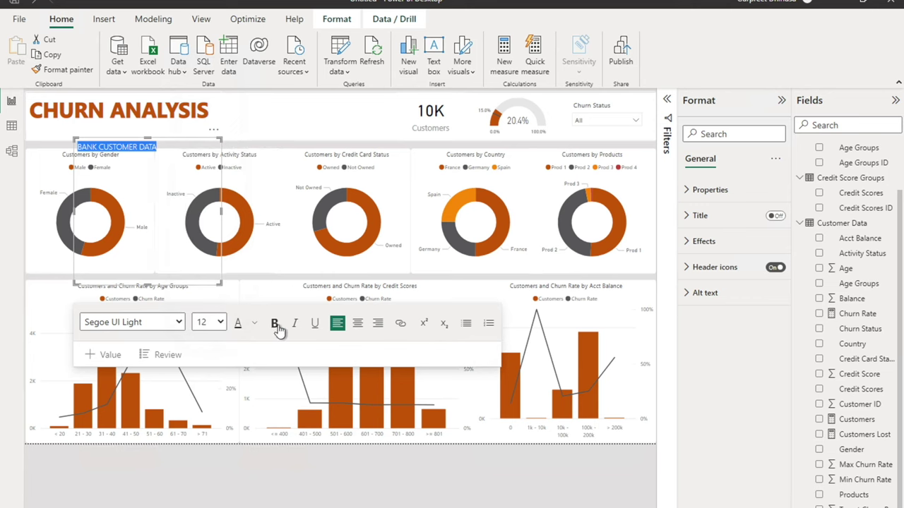
{"action": "left_click", "coordinate": [256, 323]}
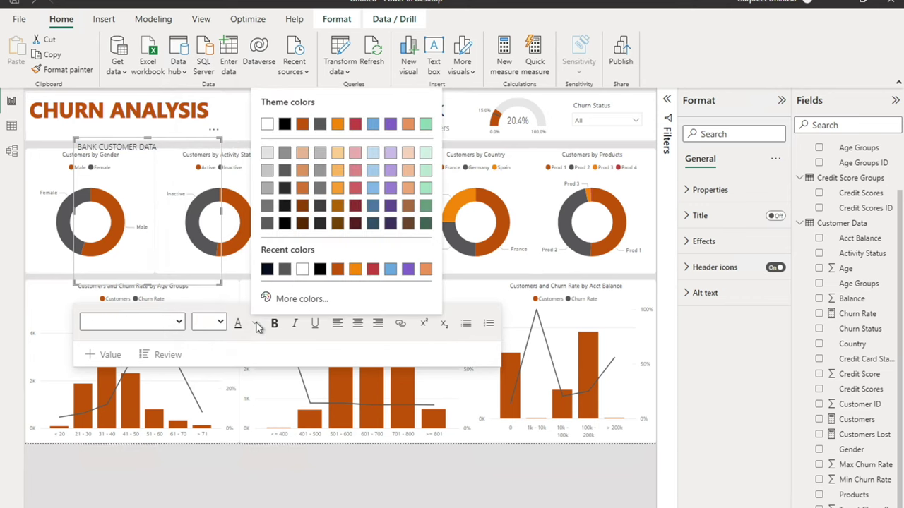
{"action": "left_click", "coordinate": [289, 270]}
Reduce the BANK CUSTOMER DATA text box's height to fit its text and place it directly under the CHURN ANALYSIS title.
{"action": "left_click_drag", "start_coordinate": [146, 284], "coordinate": [159, 158]}
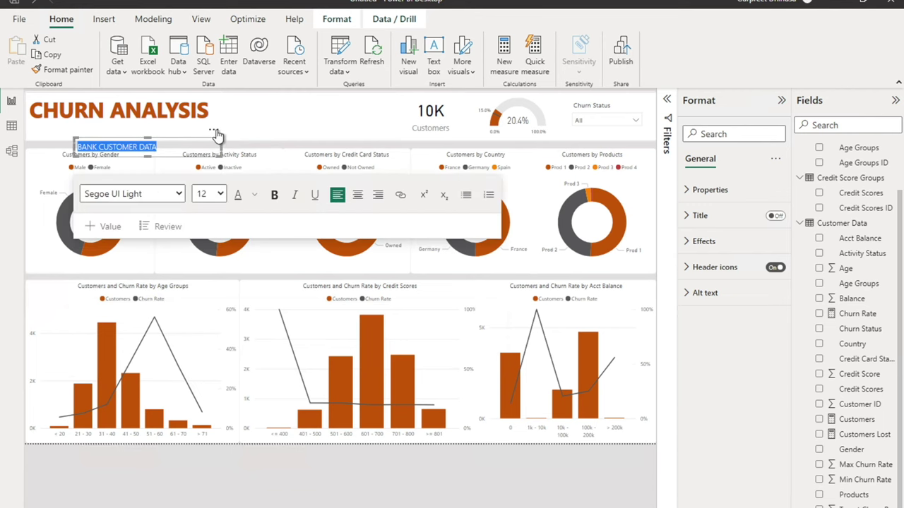
{"action": "left_click_drag", "start_coordinate": [213, 128], "coordinate": [180, 113]}
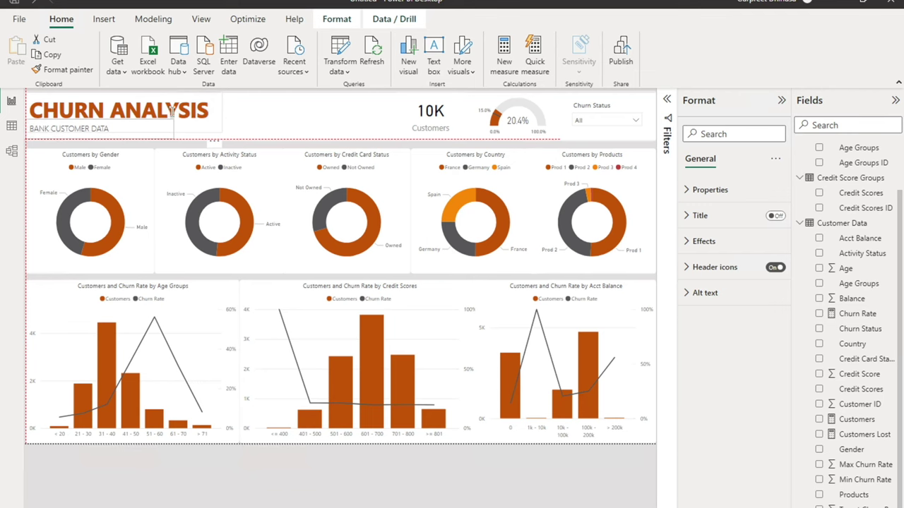
{"action": "key", "text": "Left"}
{"action": "left_click", "coordinate": [171, 111]}
{"action": "left_click", "coordinate": [282, 106]}
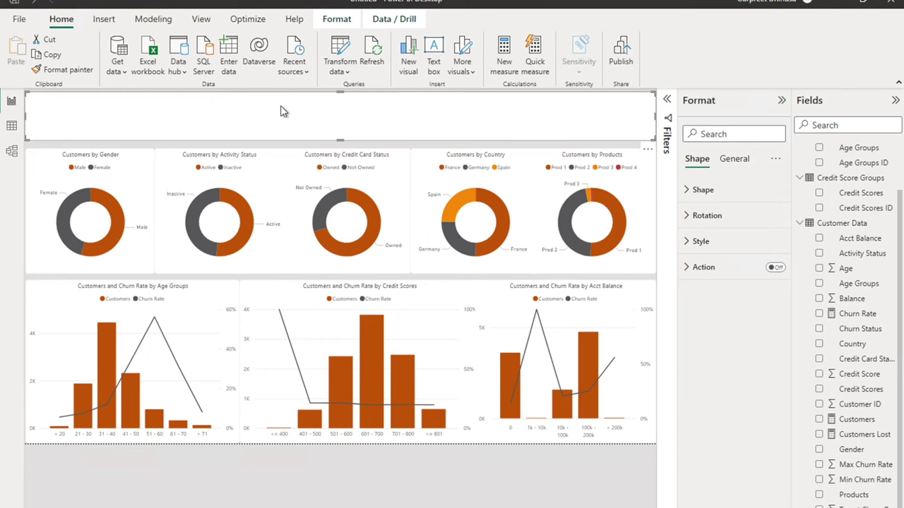
{"action": "key", "text": "Delete"}
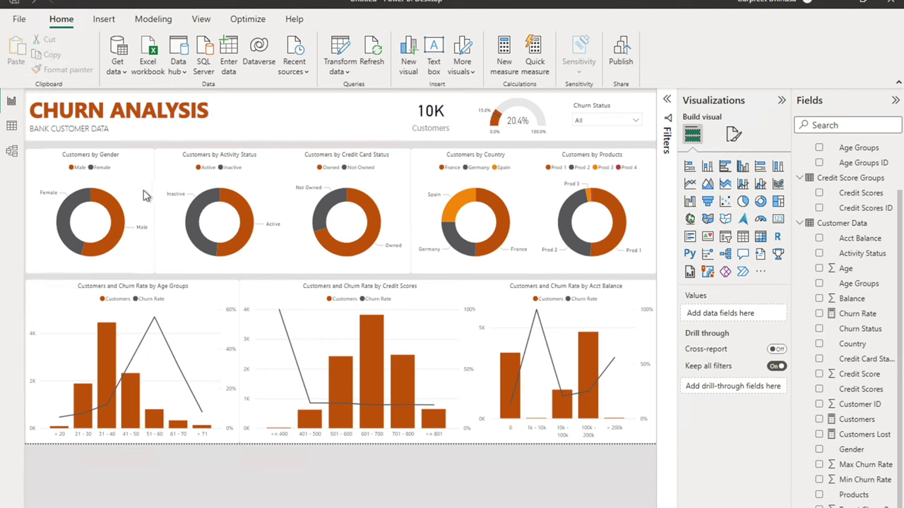
Set the height of the Customers by Gender donut chart to 245.
{"action": "left_click", "coordinate": [188, 157]}
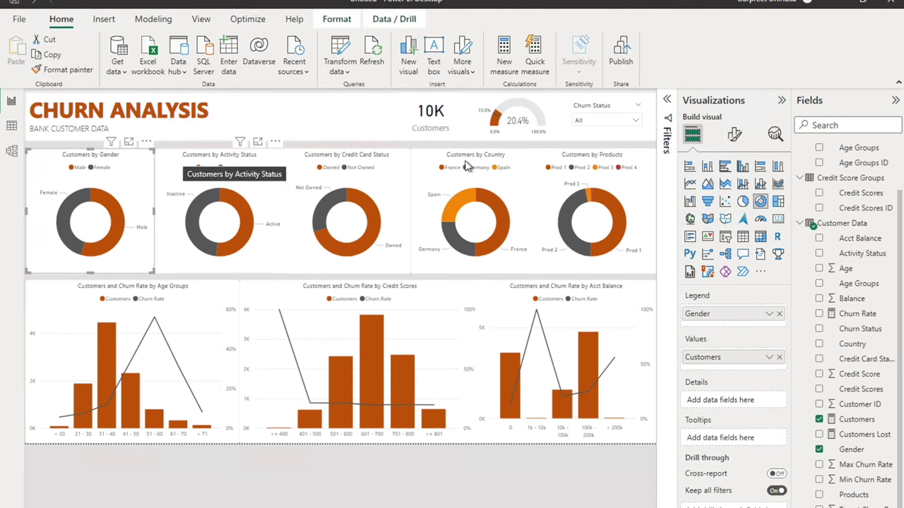
{"action": "left_click", "coordinate": [732, 135]}
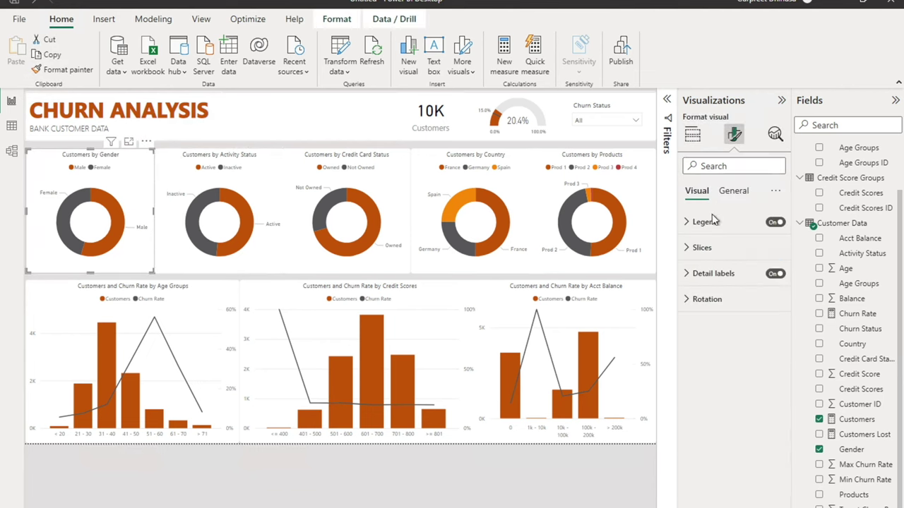
{"action": "left_click", "coordinate": [734, 192]}
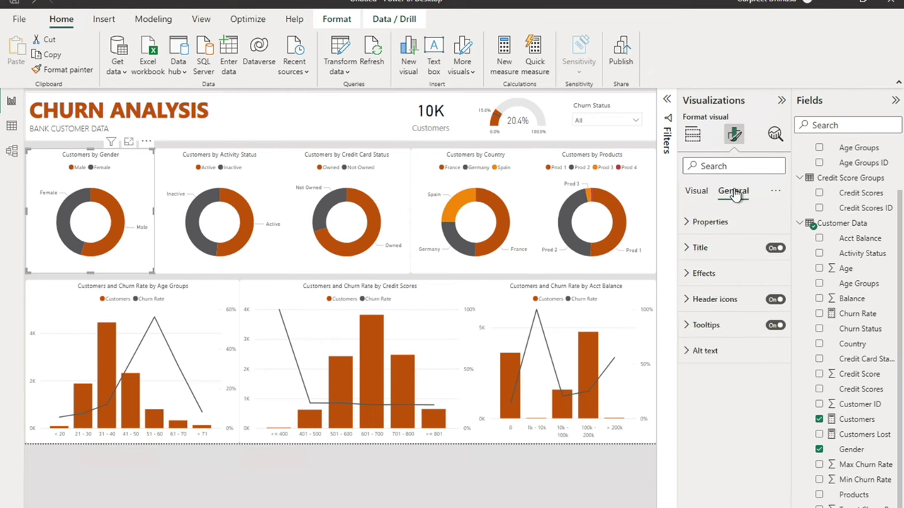
{"action": "left_click", "coordinate": [715, 222]}
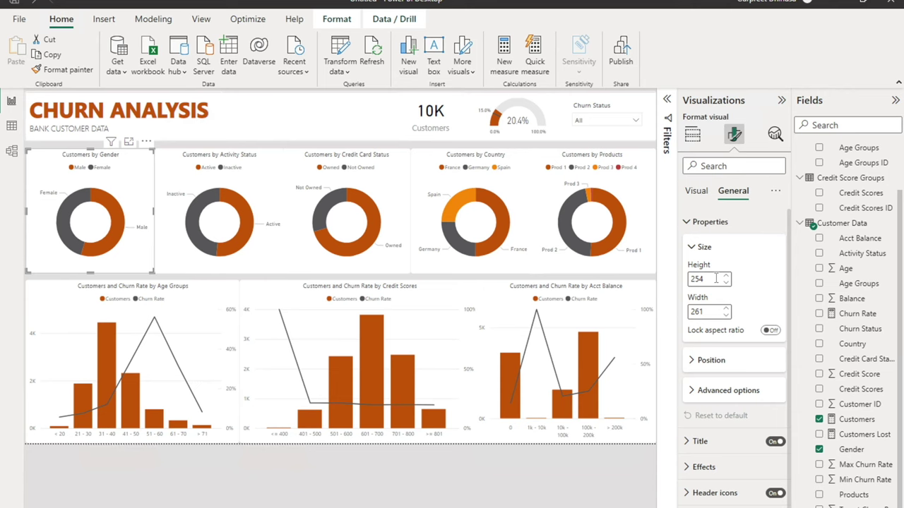
{"action": "key", "text": "BackSpace"}
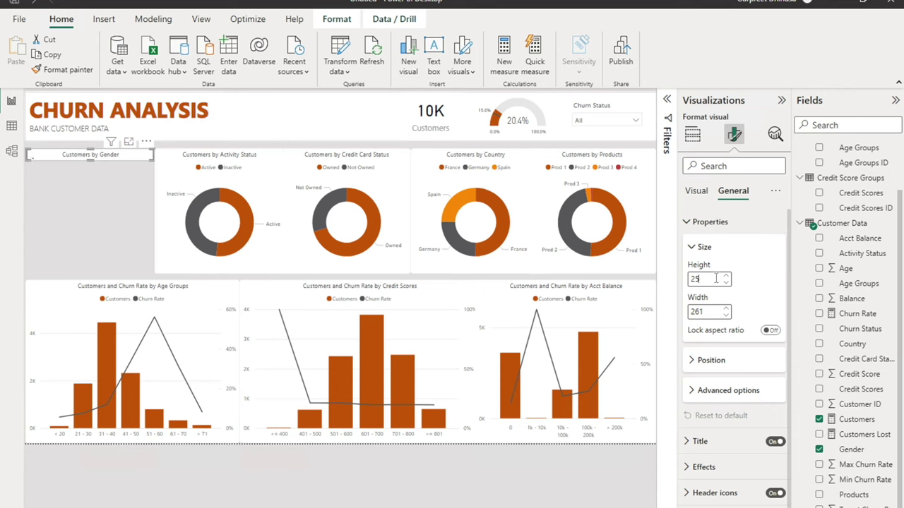
{"action": "type", "text": "45"}
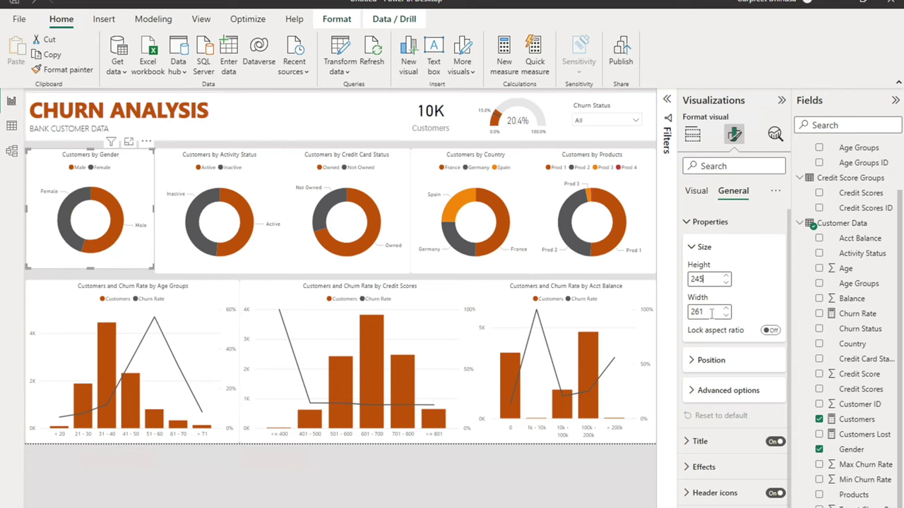
Set the width of the Customers by Gender donut chart to 245.
{"action": "key", "text": "BackSpace"}
{"action": "key", "text": "BackSpace"}
{"action": "type", "text": "45"}
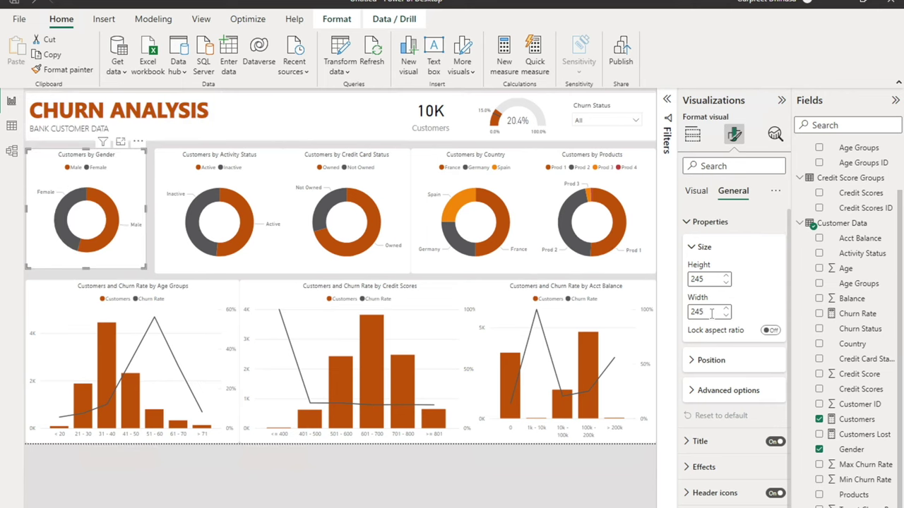
{"action": "key", "text": "BackSpace"}
{"action": "type", "text": "4"}
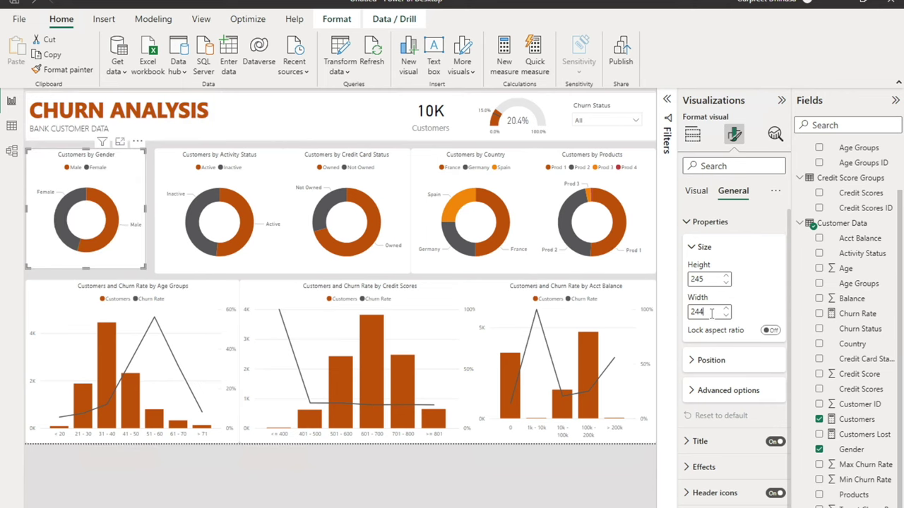
{"action": "key", "text": "BackSpace"}
{"action": "type", "text": "5"}
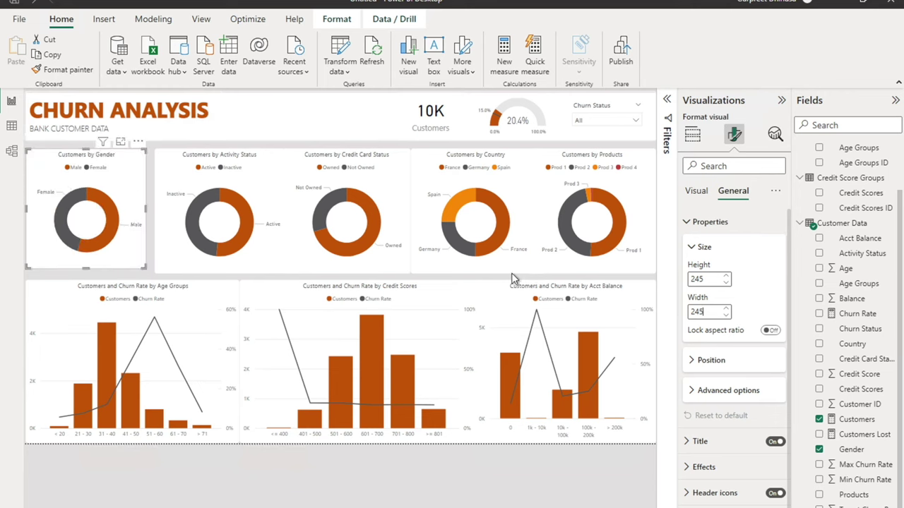
Resize the Customers by Activity Status donut chart to a height and width of 245.
{"action": "left_click", "coordinate": [265, 162]}
{"action": "key", "text": "BackSpace"}
{"action": "key", "text": "BackSpace"}
{"action": "type", "text": "45"}
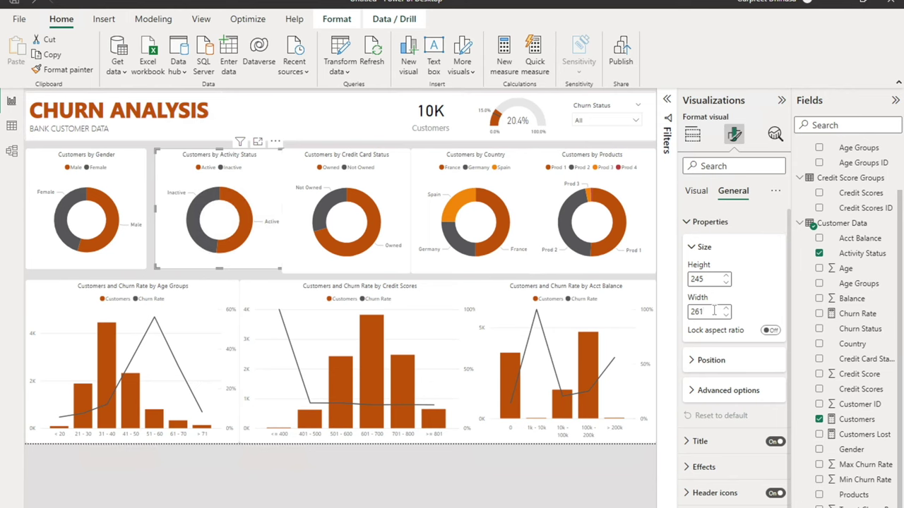
Resize the Customers by Credit Card Status donut chart to a height and width of 245.
{"action": "left_click", "coordinate": [390, 174]}
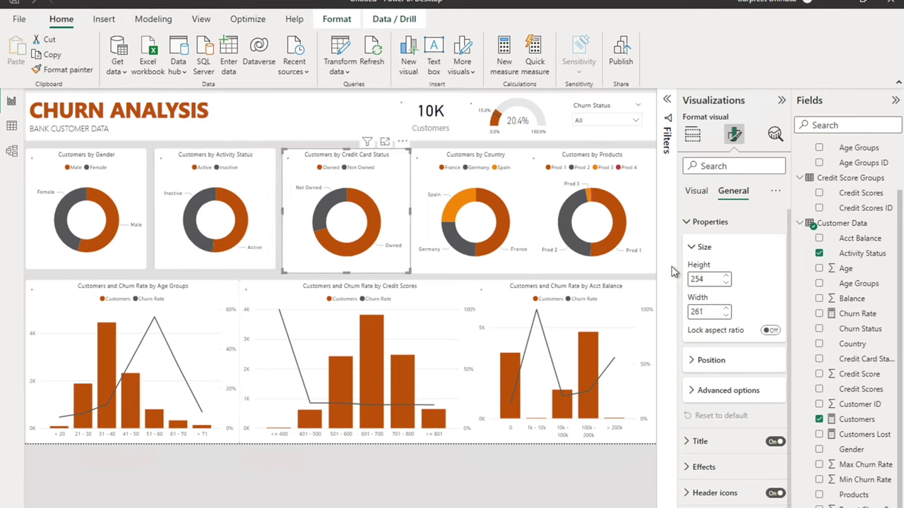
{"action": "key", "text": "BackSpace"}
{"action": "type", "text": "45"}
{"action": "key", "text": "BackSpace"}
{"action": "key", "text": "BackSpace"}
{"action": "type", "text": "45"}
Resize the Customers by Country donut chart to a height and width of 245.
{"action": "left_click", "coordinate": [514, 159]}
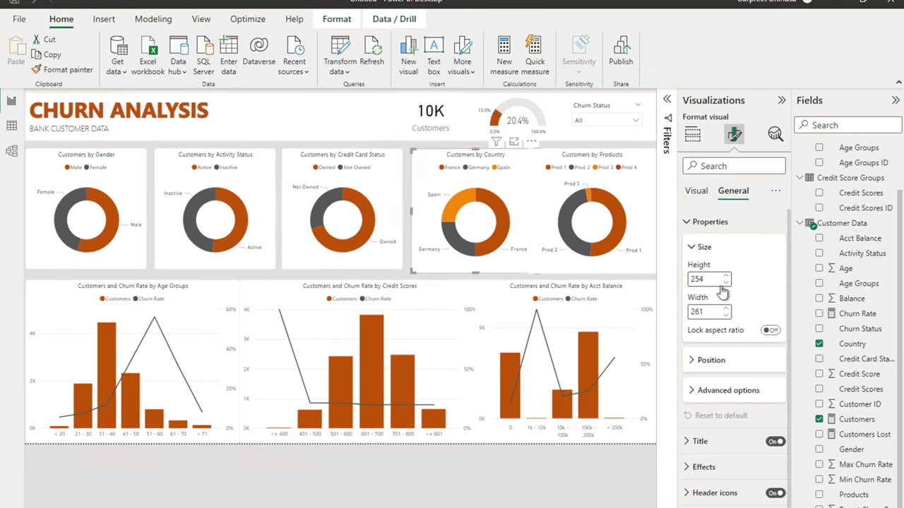
{"action": "key", "text": "BackSpace"}
{"action": "key", "text": "BackSpace"}
{"action": "type", "text": "45"}
{"action": "key", "text": "BackSpace"}
{"action": "key", "text": "BackSpace"}
{"action": "type", "text": "45"}
Resize the Customers by Products donut chart to a height and width of 245.
{"action": "left_click", "coordinate": [649, 162]}
{"action": "key", "text": "BackSpace"}
{"action": "key", "text": "BackSpace"}
{"action": "type", "text": "45"}
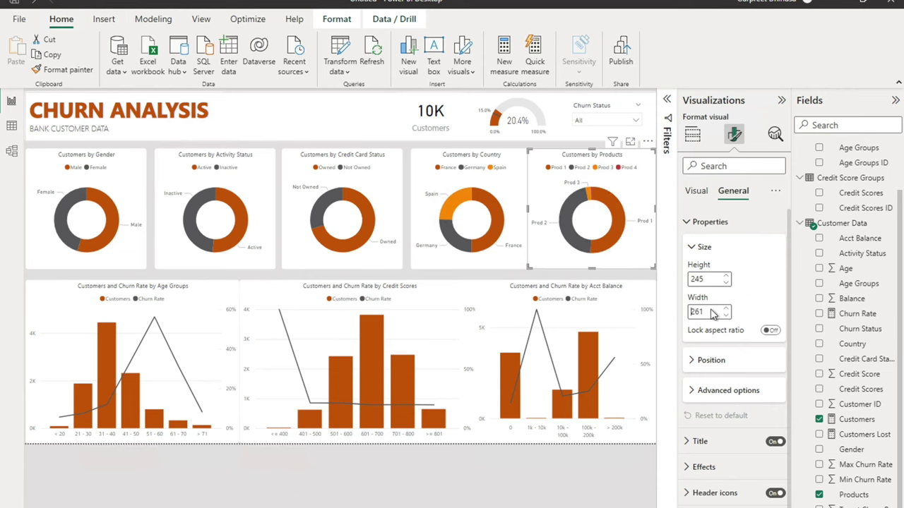
{"action": "key", "text": "BackSpace"}
{"action": "key", "text": "BackSpace"}
{"action": "type", "text": "45"}
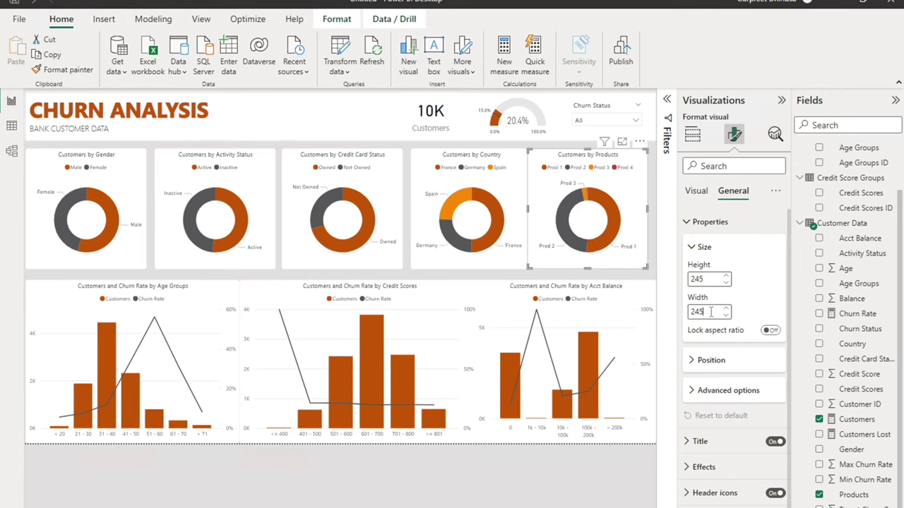
Move the Customers by Products donut chart flush with the report page's right edge, level with the other donuts.
{"action": "left_click", "coordinate": [43, 161]}
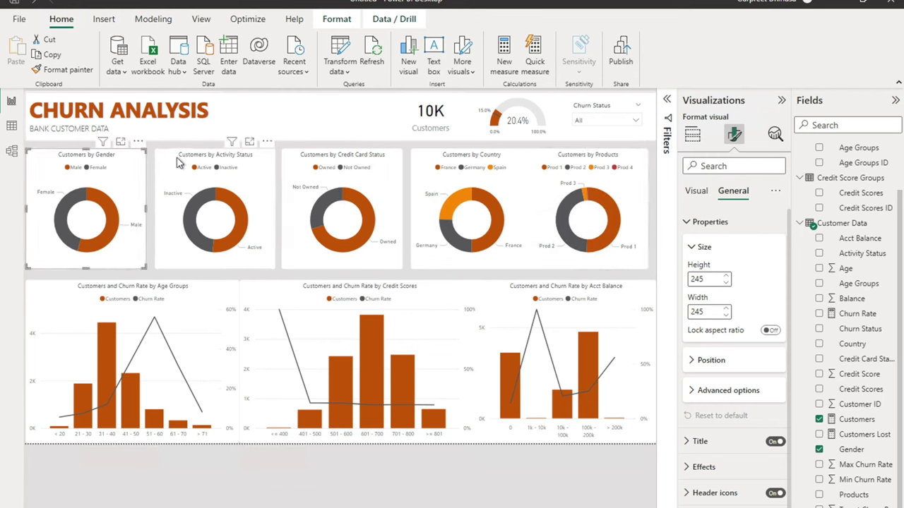
{"action": "left_click", "coordinate": [644, 161]}
{"action": "left_click_drag", "start_coordinate": [644, 161], "coordinate": [646, 162]}
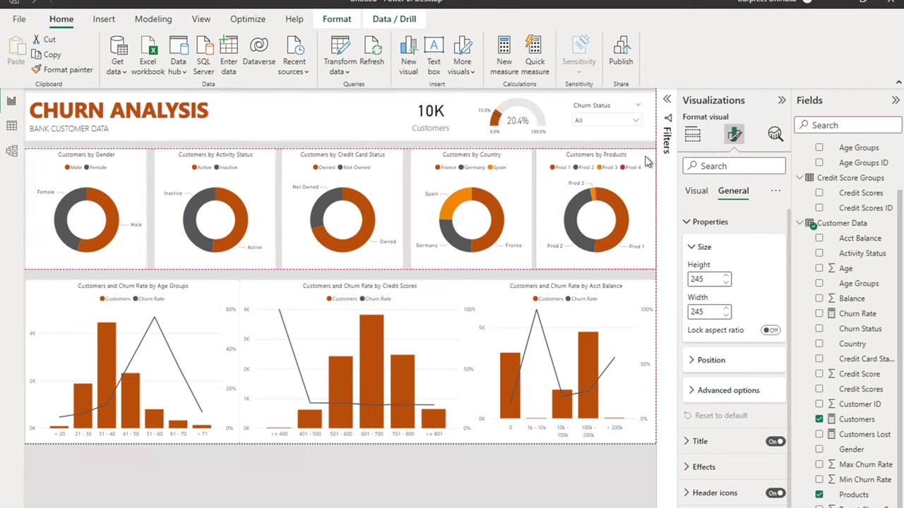
Select all five donut charts and align them to their middle.
{"action": "left_click", "coordinate": [141, 159]}
{"action": "left_click", "coordinate": [168, 162], "text": "ctrl"}
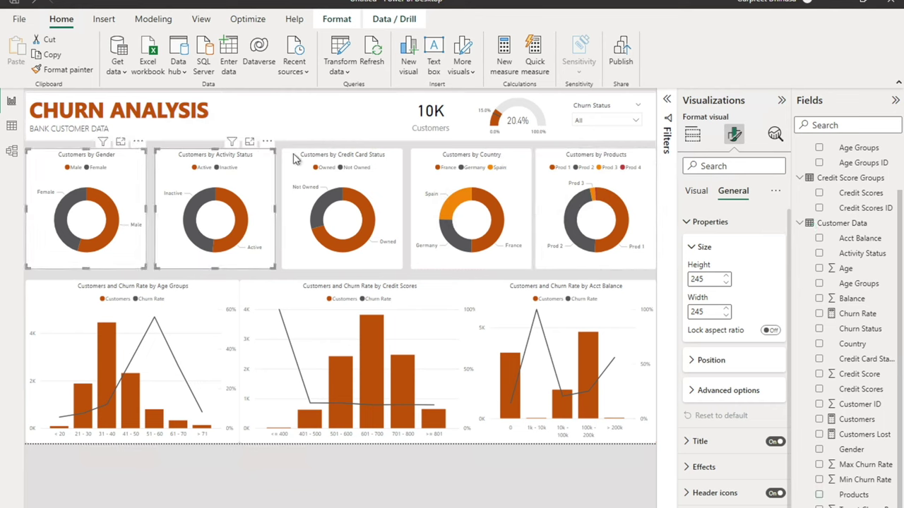
{"action": "left_click", "coordinate": [299, 155], "text": "ctrl"}
{"action": "left_click", "coordinate": [433, 159], "text": "ctrl"}
{"action": "left_click", "coordinate": [540, 156], "text": "ctrl"}
{"action": "left_click", "coordinate": [391, 21]}
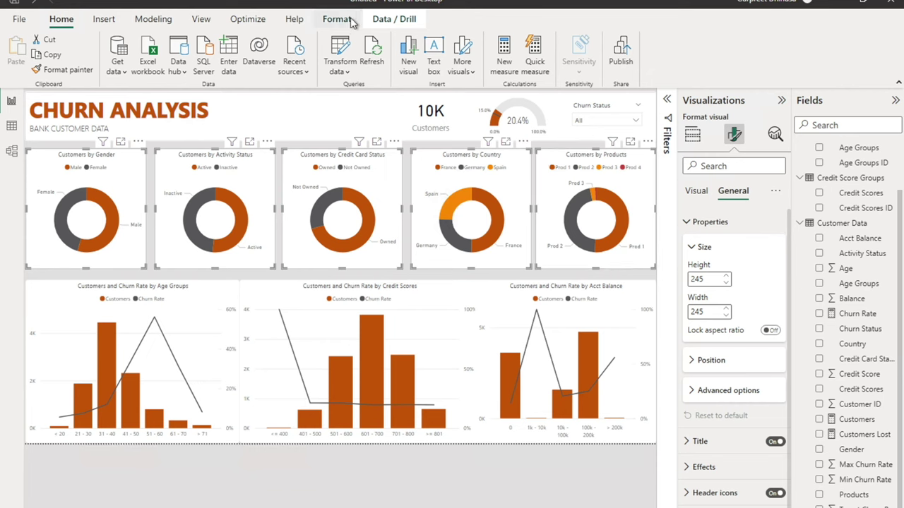
{"action": "left_click", "coordinate": [277, 66]}
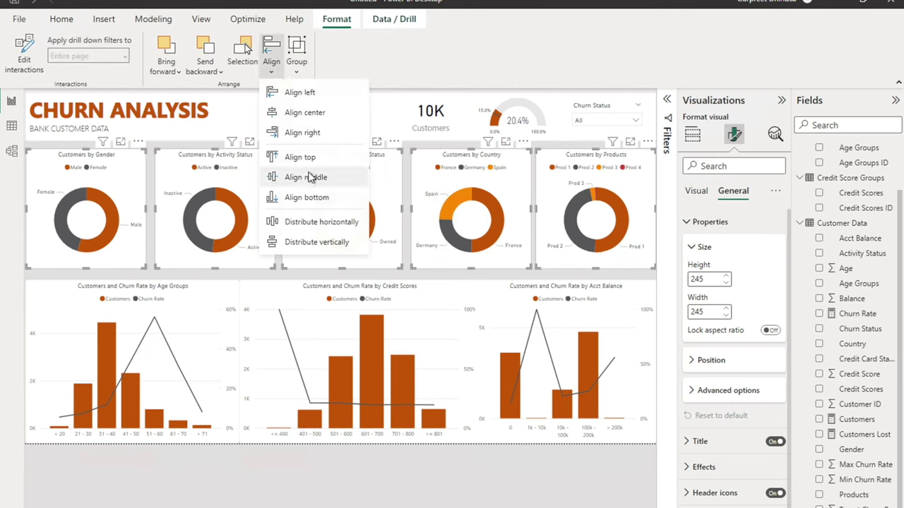
{"action": "left_click", "coordinate": [310, 177]}
Distribute the five selected donut charts horizontally, then clear the selection.
{"action": "left_click", "coordinate": [274, 68]}
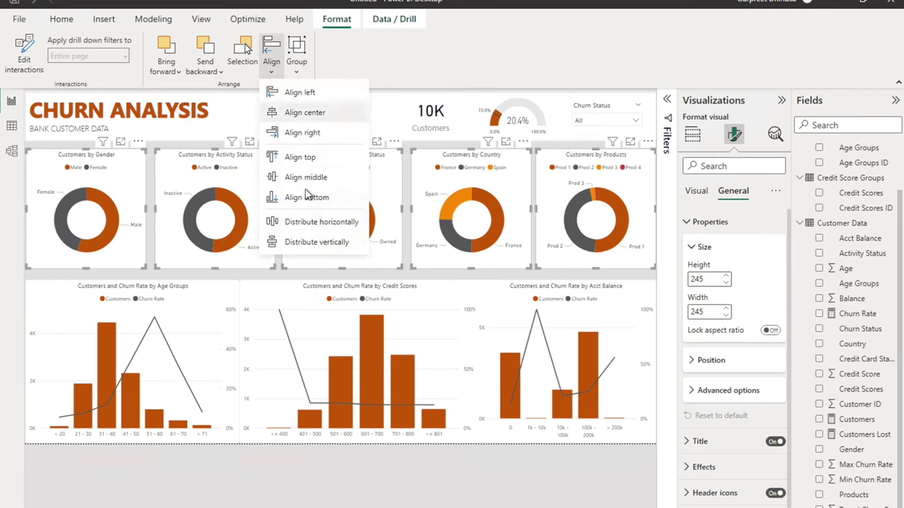
{"action": "left_click", "coordinate": [310, 223]}
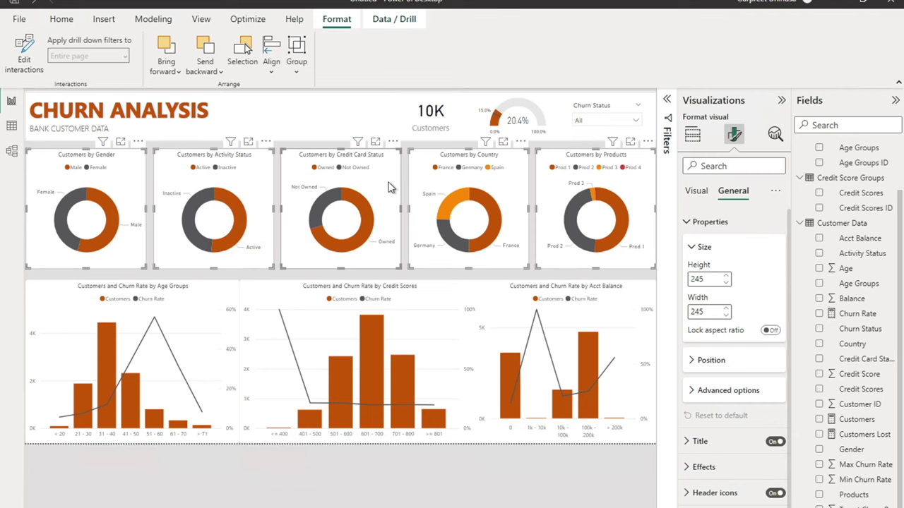
{"action": "left_click", "coordinate": [394, 464]}
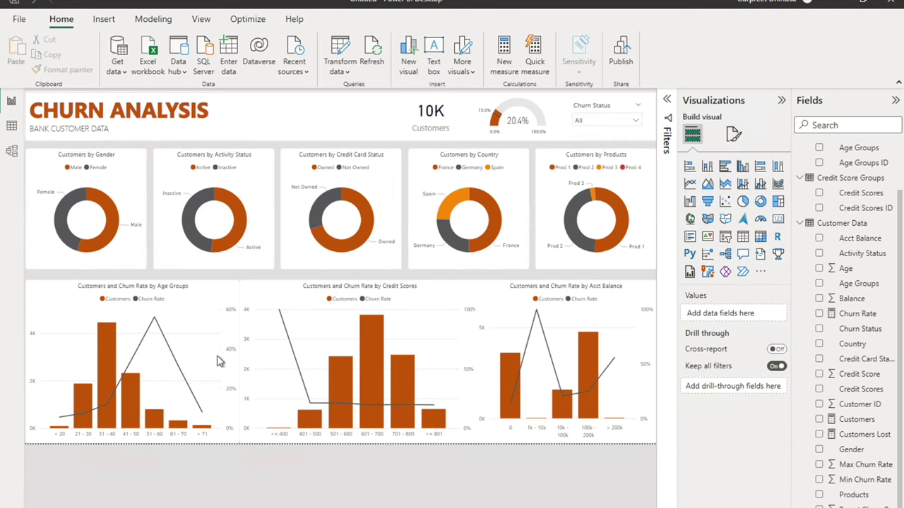
Stretch the Age Groups combo chart upward to a height of about 340 and open its size properties.
{"action": "left_click", "coordinate": [184, 293]}
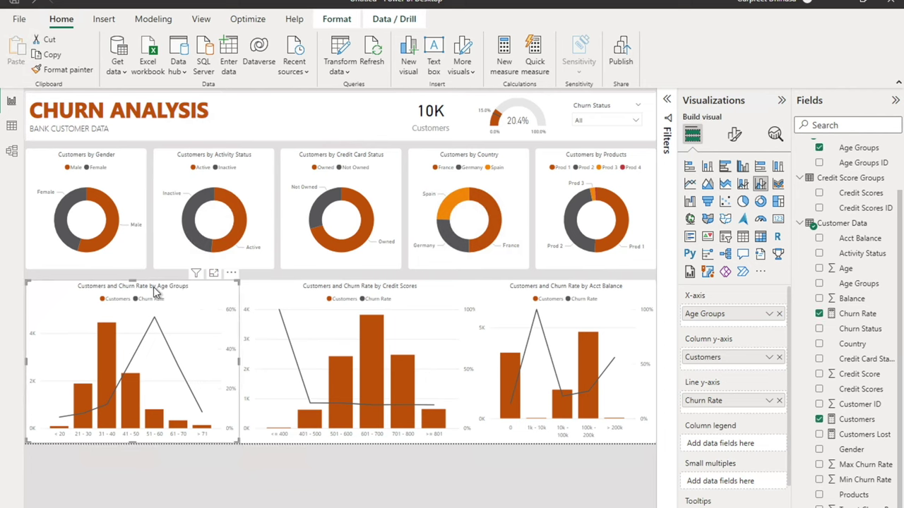
{"action": "key", "text": "Escape"}
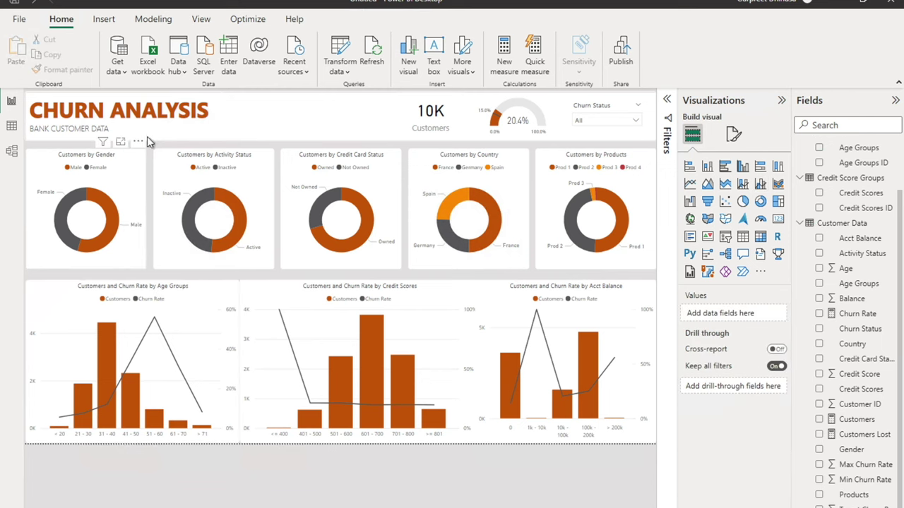
{"action": "left_click", "coordinate": [151, 291]}
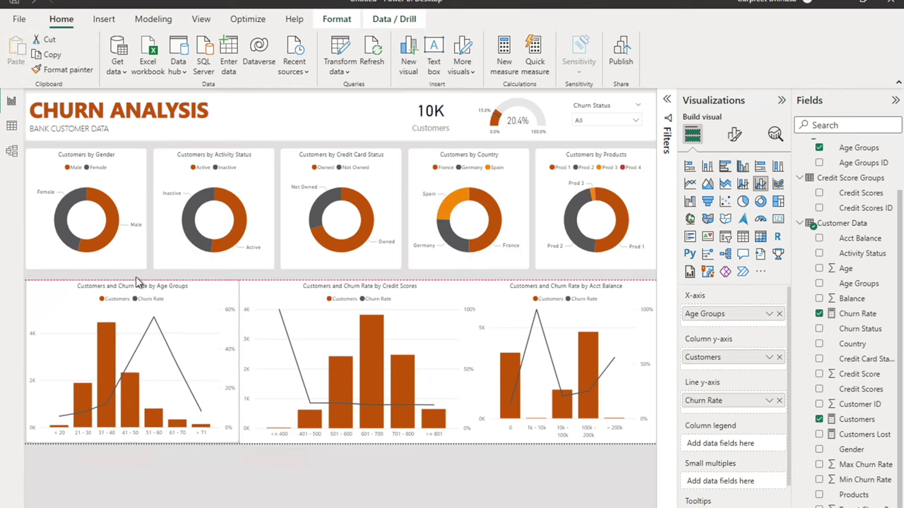
{"action": "left_click_drag", "start_coordinate": [136, 283], "coordinate": [140, 281]}
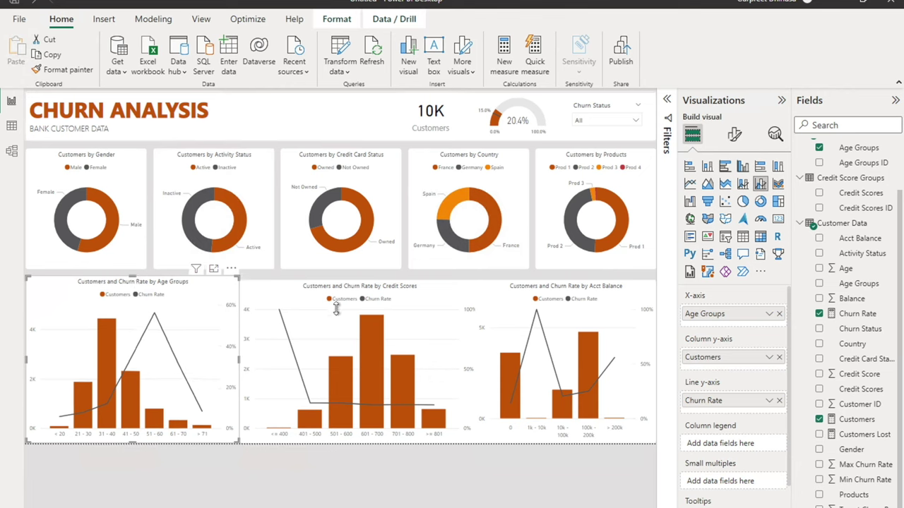
{"action": "left_click", "coordinate": [735, 134]}
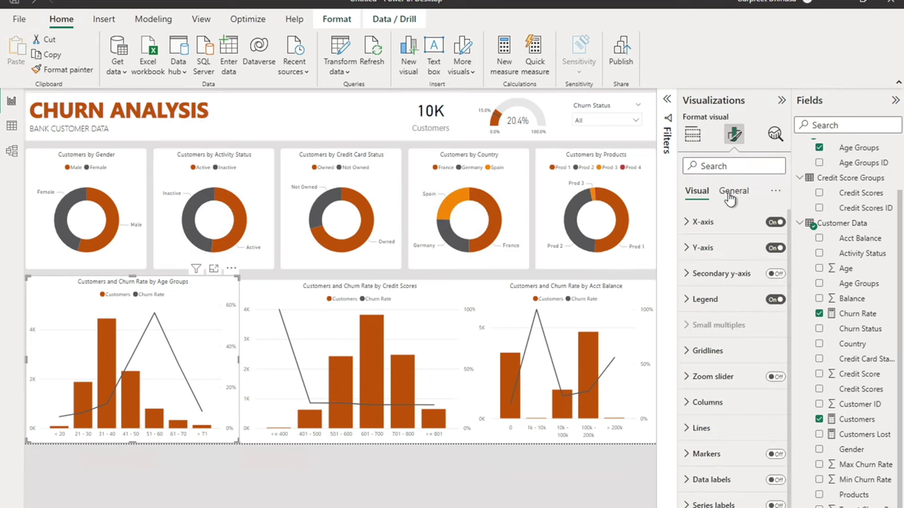
{"action": "left_click", "coordinate": [727, 192]}
{"action": "left_click", "coordinate": [714, 223]}
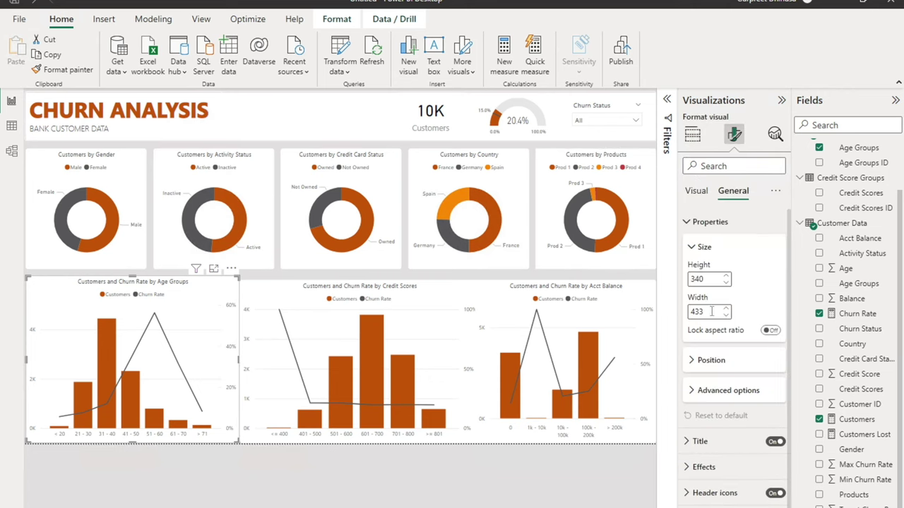
Stretch the Credit Scores and Acct Balance combo charts upward to a height of 340, level with the Age Groups chart.
{"action": "left_click", "coordinate": [412, 290]}
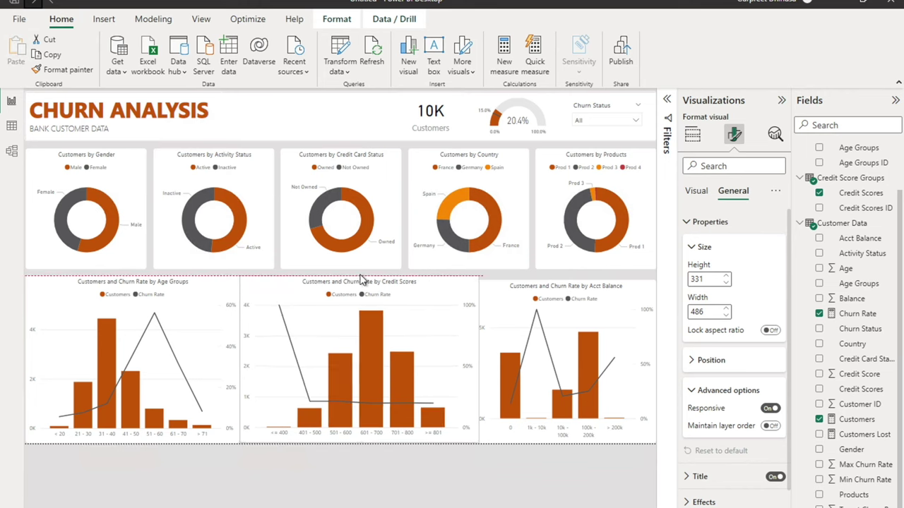
{"action": "left_click", "coordinate": [502, 290]}
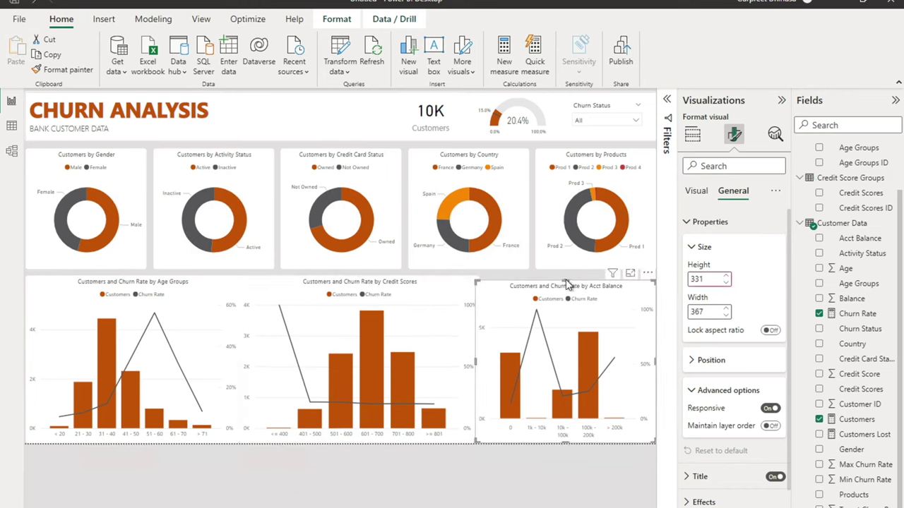
{"action": "left_click_drag", "start_coordinate": [567, 277], "coordinate": [568, 278]}
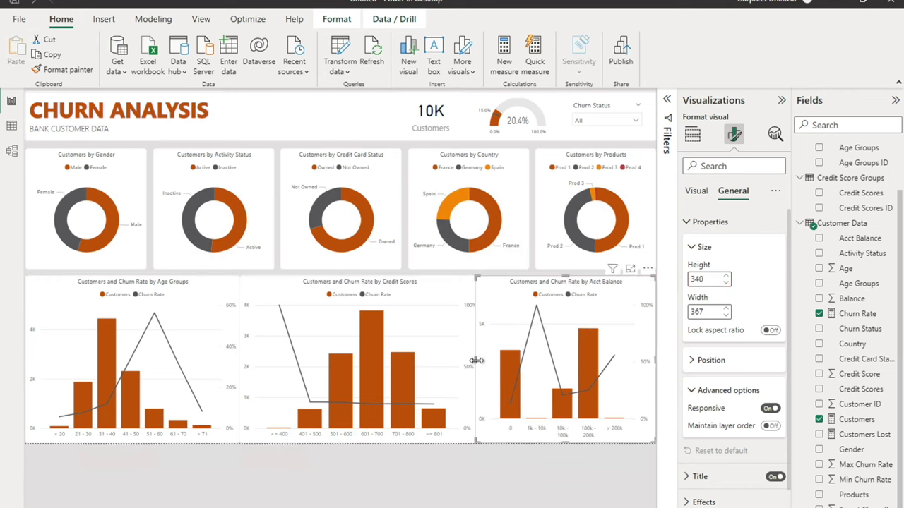
Narrow the Acct Balance chart from its left side and shift the Credit Scores chart right to leave a small gap beside Age Groups.
{"action": "left_click_drag", "start_coordinate": [477, 360], "coordinate": [504, 366]}
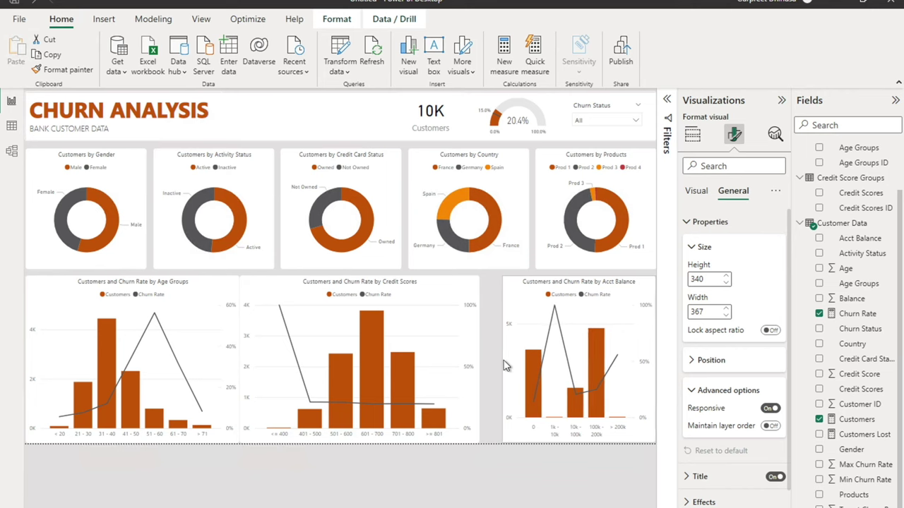
{"action": "left_click", "coordinate": [449, 286]}
{"action": "left_click_drag", "start_coordinate": [450, 286], "coordinate": [479, 288]}
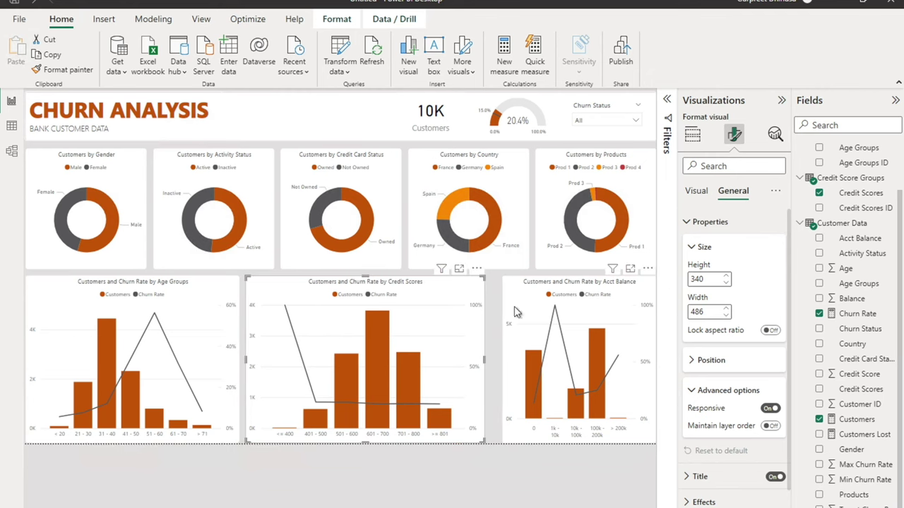
Widen the Acct Balance chart leftward to a width of about 337, leaving a matching small gap beside the Credit Scores chart.
{"action": "left_click", "coordinate": [504, 358]}
{"action": "left_click_drag", "start_coordinate": [503, 361], "coordinate": [494, 365]}
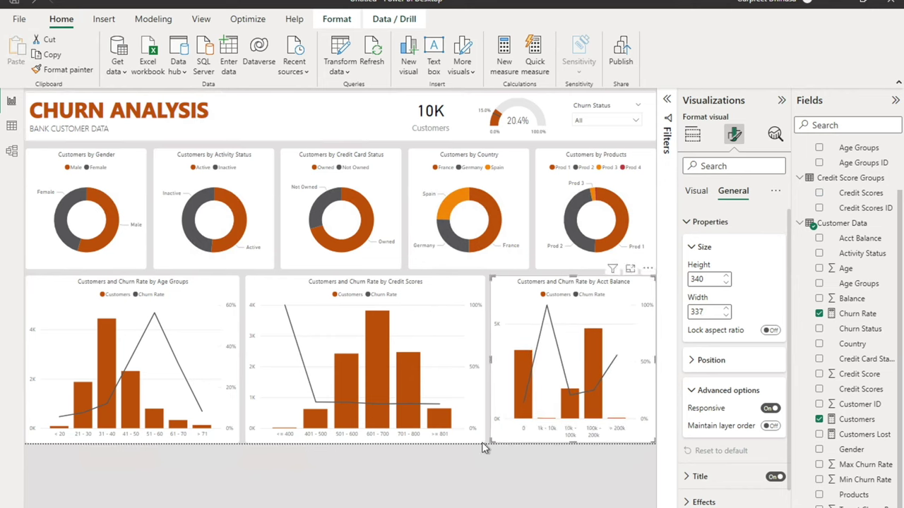
{"action": "left_click", "coordinate": [482, 467]}
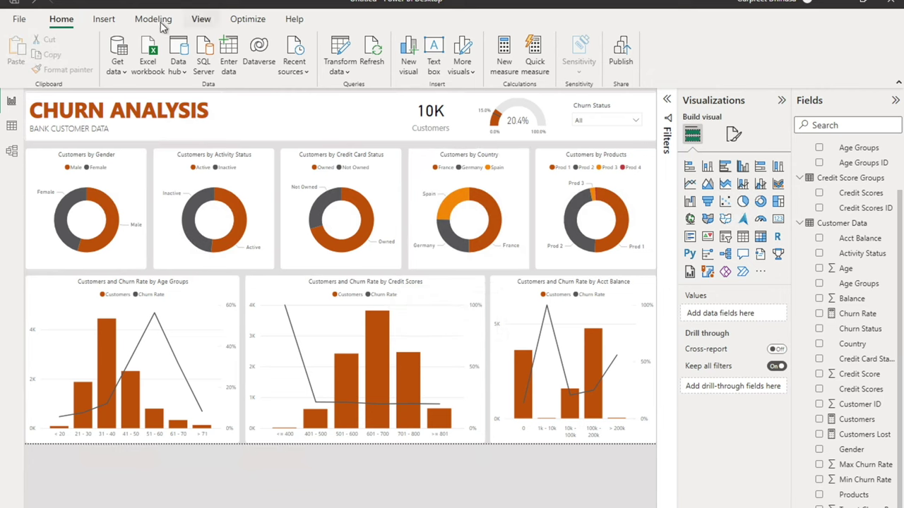
Insert a line shape on the dashboard and rotate the whole shape 90° so it stands vertical.
{"action": "left_click", "coordinate": [108, 21]}
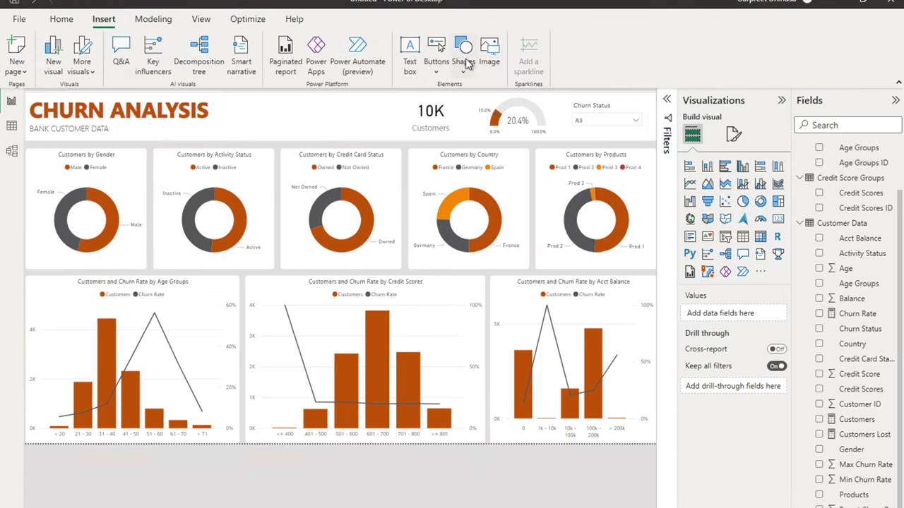
{"action": "left_click", "coordinate": [465, 59]}
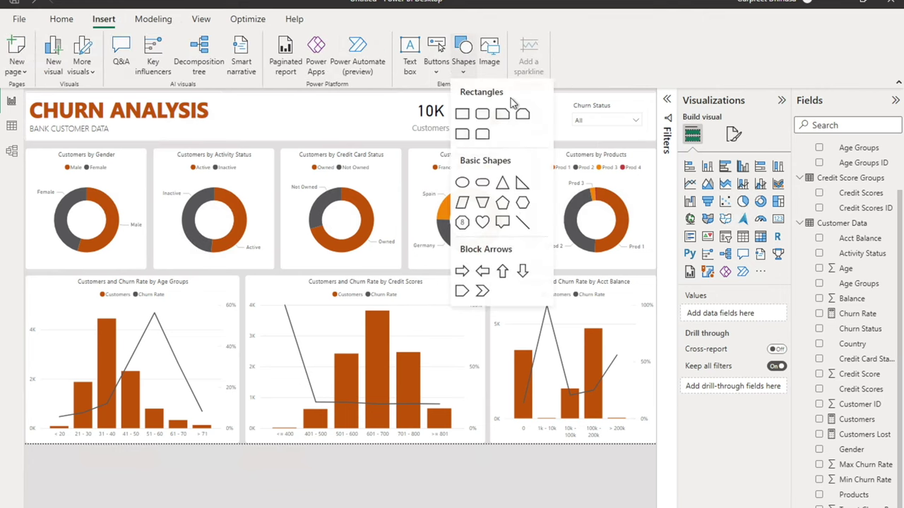
{"action": "left_click", "coordinate": [522, 222]}
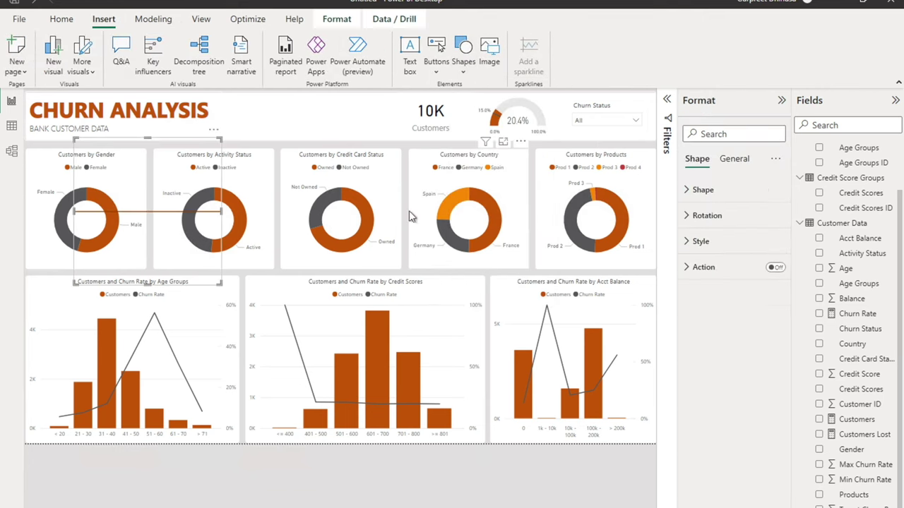
{"action": "left_click", "coordinate": [724, 217]}
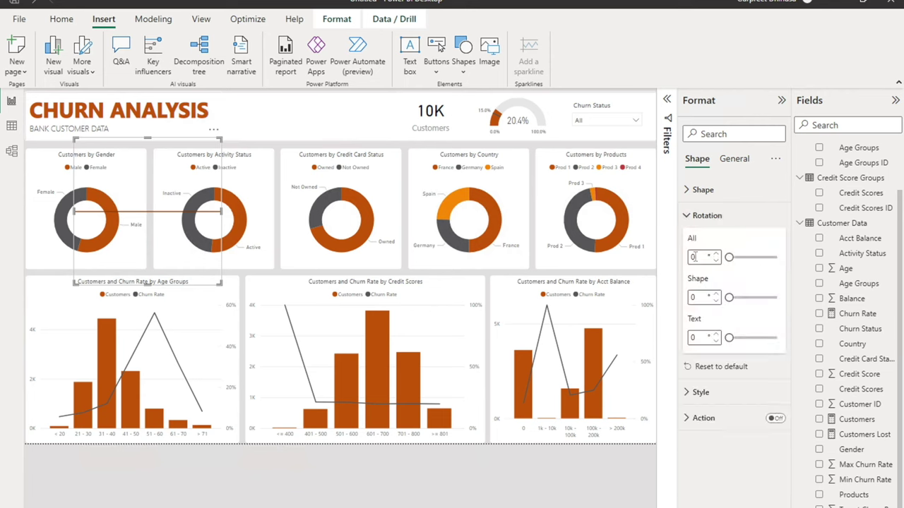
{"action": "left_click_drag", "start_coordinate": [725, 256], "coordinate": [739, 256]}
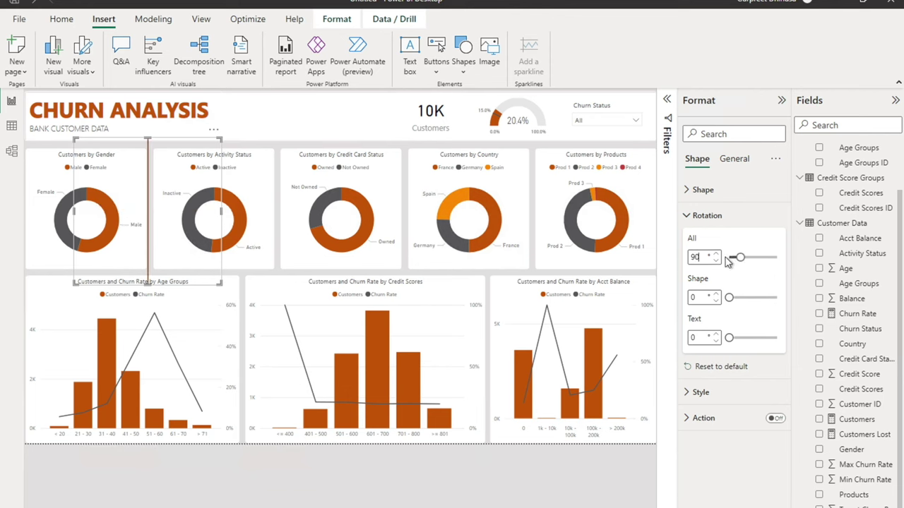
Shrink the vertical line to a short divider and place it in the header band just left of the Customers card.
{"action": "left_click_drag", "start_coordinate": [148, 180], "coordinate": [86, 265]}
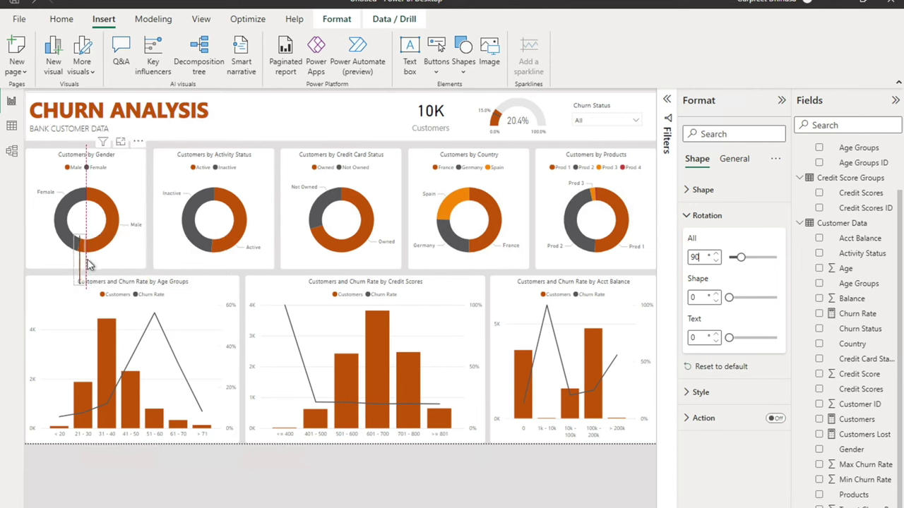
{"action": "left_click_drag", "start_coordinate": [79, 233], "coordinate": [395, 96]}
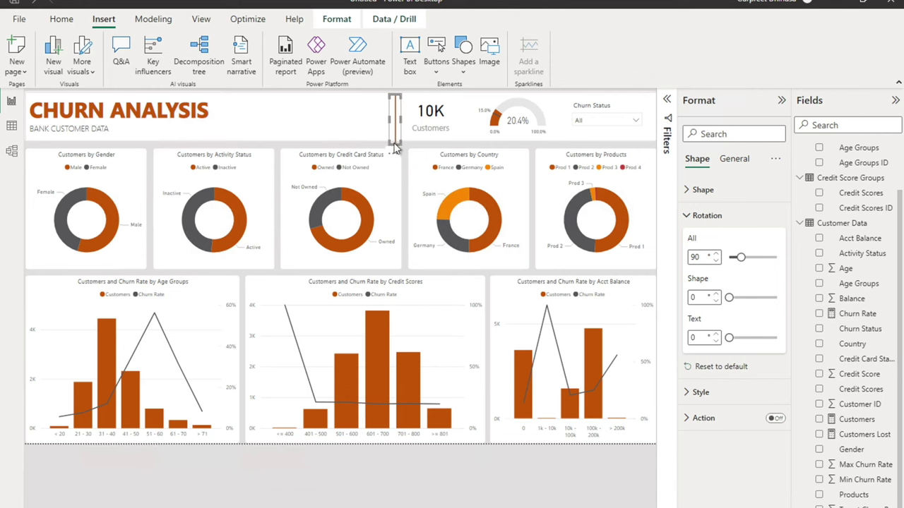
{"action": "left_click_drag", "start_coordinate": [394, 141], "coordinate": [396, 141]}
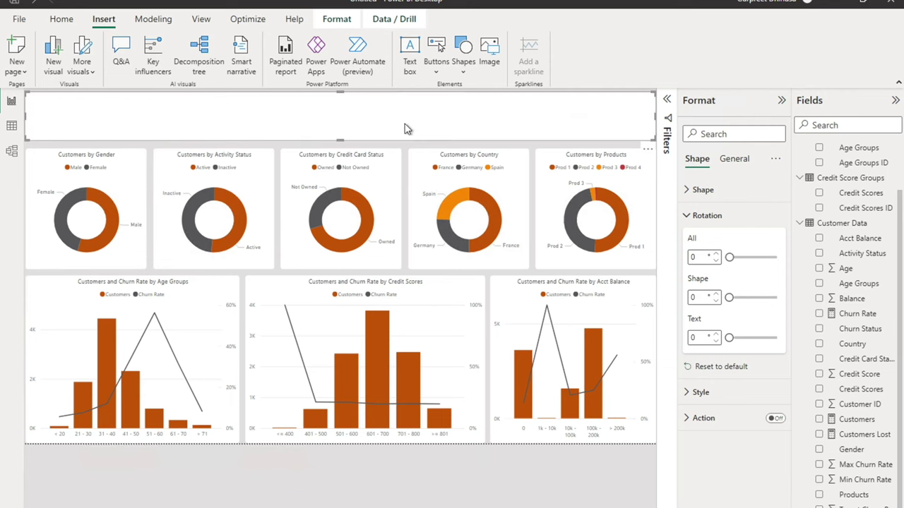
{"action": "left_click", "coordinate": [452, 469]}
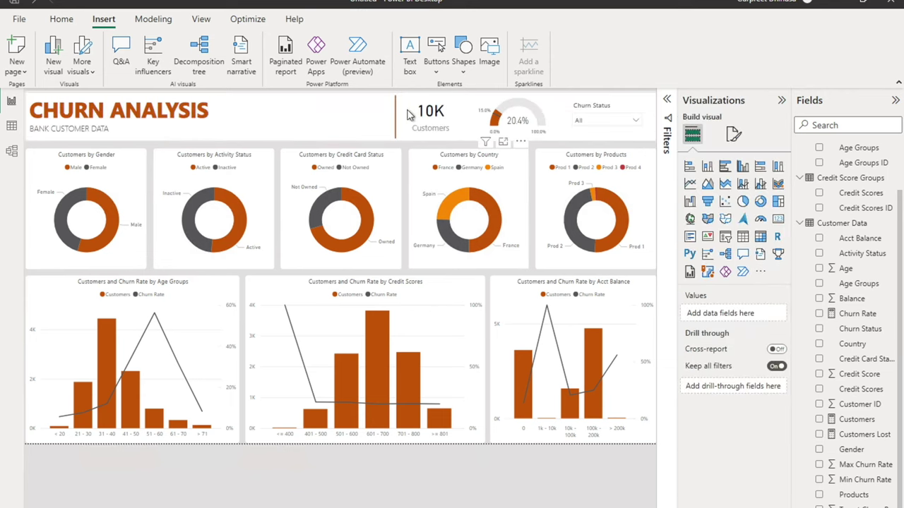
{"action": "left_click", "coordinate": [395, 107]}
{"action": "left_click_drag", "start_coordinate": [400, 94], "coordinate": [397, 98]}
{"action": "left_click", "coordinate": [508, 490]}
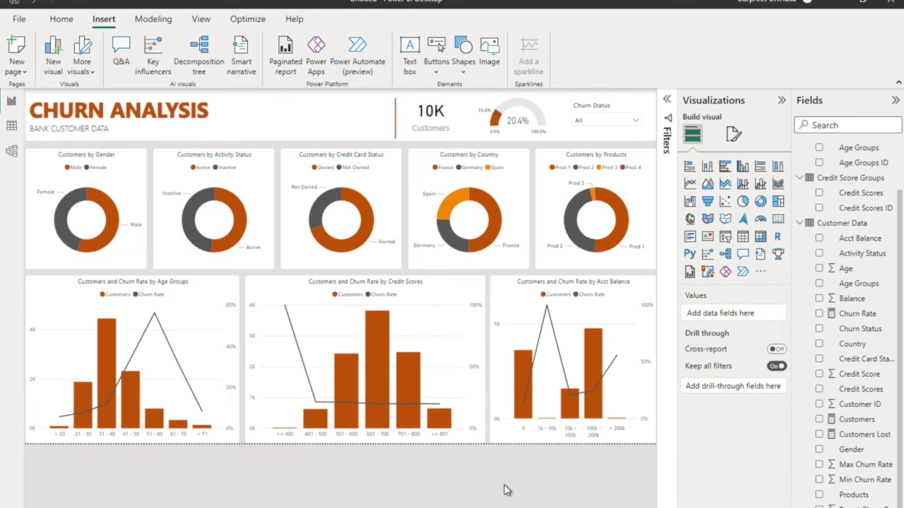
Duplicate the vertical divider and place the copy between the Customers card and the churn rate gauge.
{"action": "left_click", "coordinate": [396, 120]}
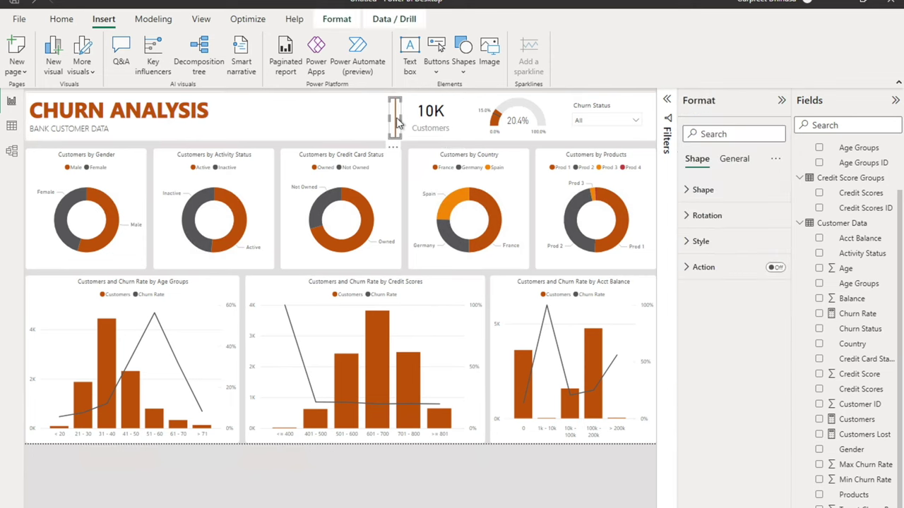
{"action": "key", "text": "Right"}
{"action": "key", "text": "Down"}
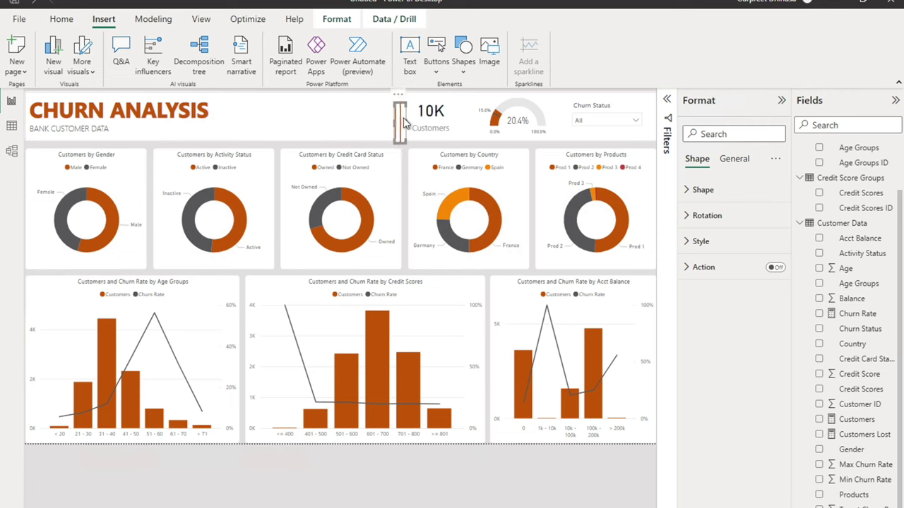
{"action": "key", "text": "ctrl+v"}
{"action": "left_click_drag", "start_coordinate": [464, 120], "coordinate": [471, 119]}
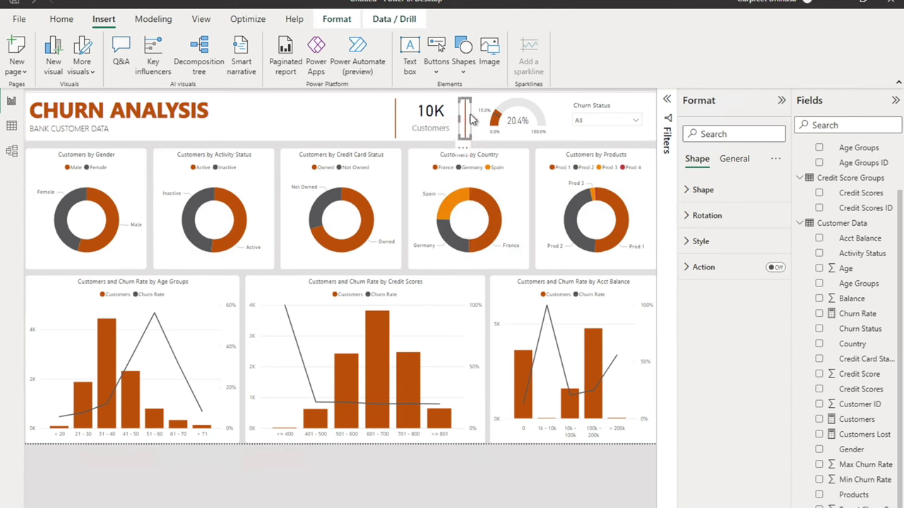
Duplicate the divider again and place the new copy between the gauge and the Churn Status slicer.
{"action": "key", "text": "Right"}
{"action": "key", "text": "Right"}
{"action": "key", "text": "Right"}
{"action": "key", "text": "Right"}
{"action": "key", "text": "Right"}
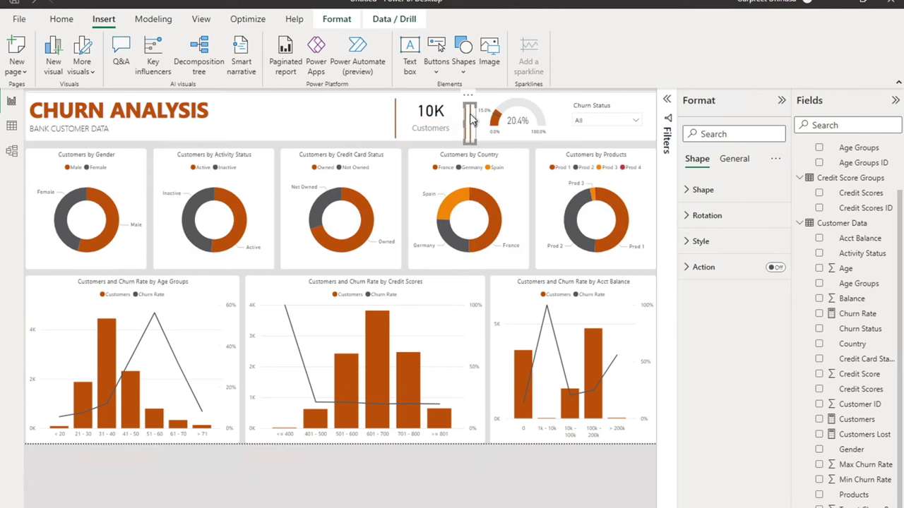
{"action": "left_click_drag", "start_coordinate": [470, 117], "coordinate": [558, 115]}
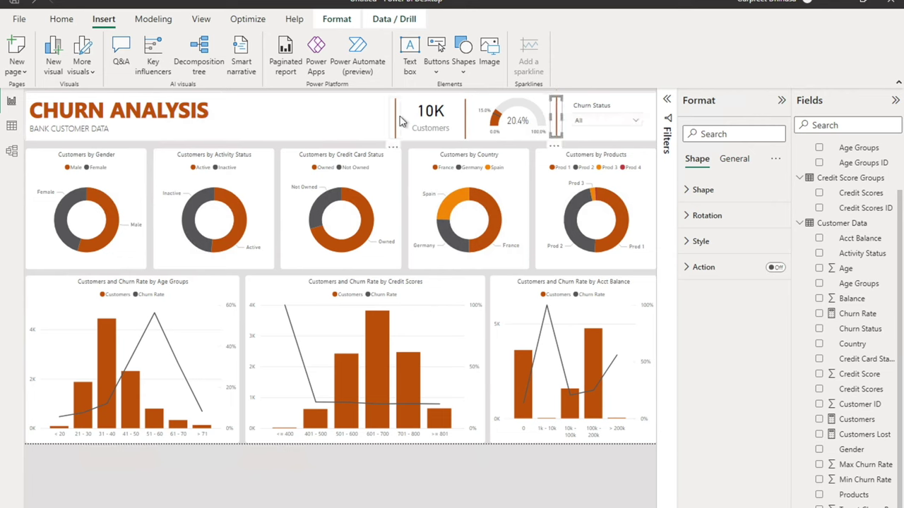
Align the three dividers, the Customers card, the gauge and the Churn Status slicer to their common middle.
{"action": "left_click", "coordinate": [396, 120]}
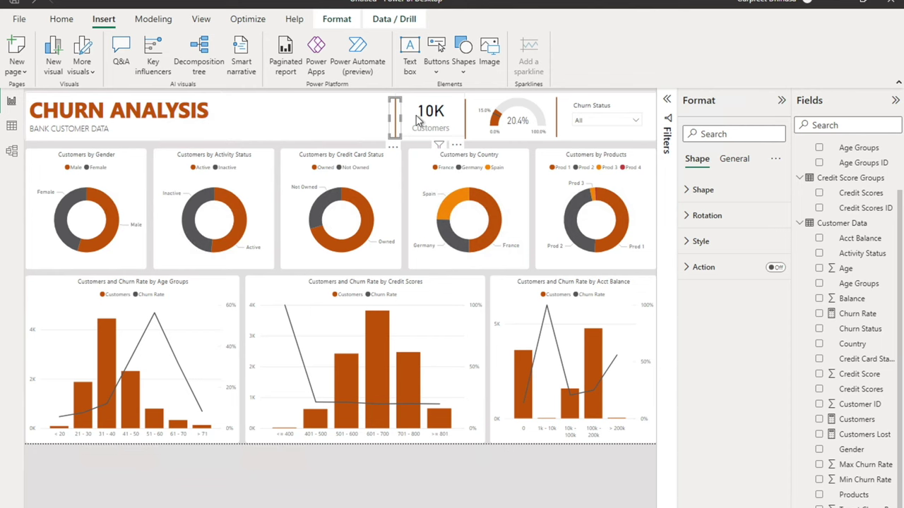
{"action": "left_click", "coordinate": [418, 121]}
{"action": "left_click", "coordinate": [471, 120], "text": "ctrl"}
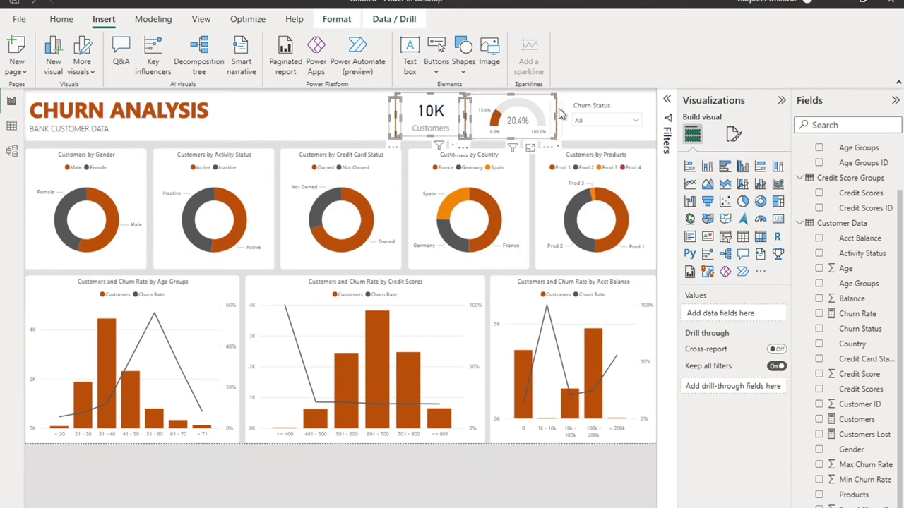
{"action": "left_click", "coordinate": [558, 115], "text": "ctrl"}
{"action": "left_click", "coordinate": [588, 110], "text": "ctrl"}
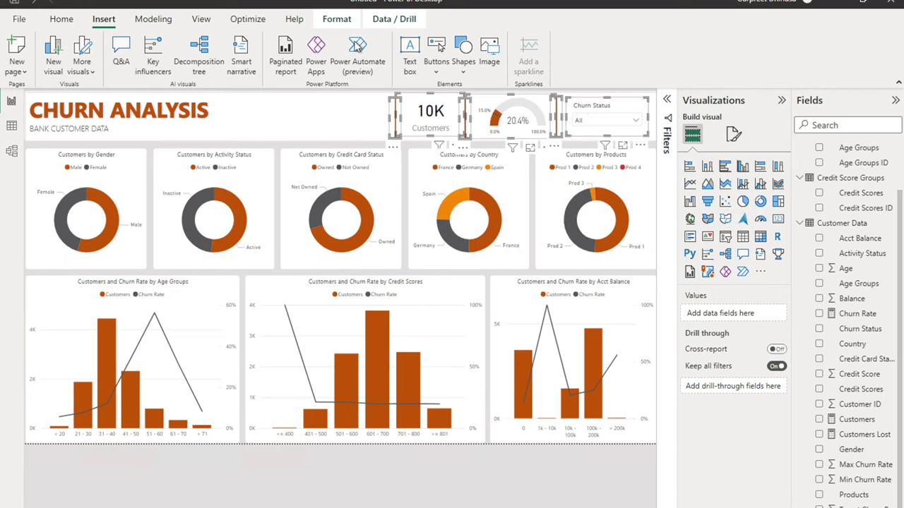
{"action": "left_click", "coordinate": [337, 19]}
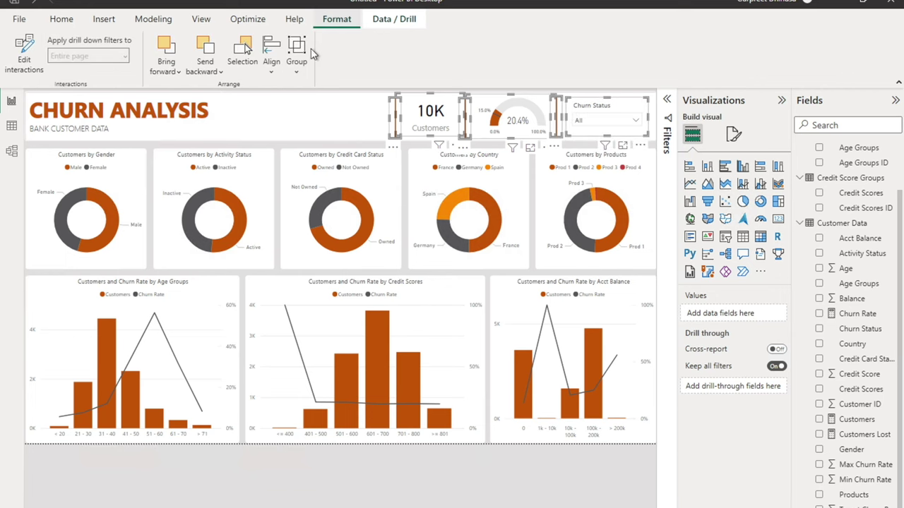
{"action": "left_click", "coordinate": [273, 66]}
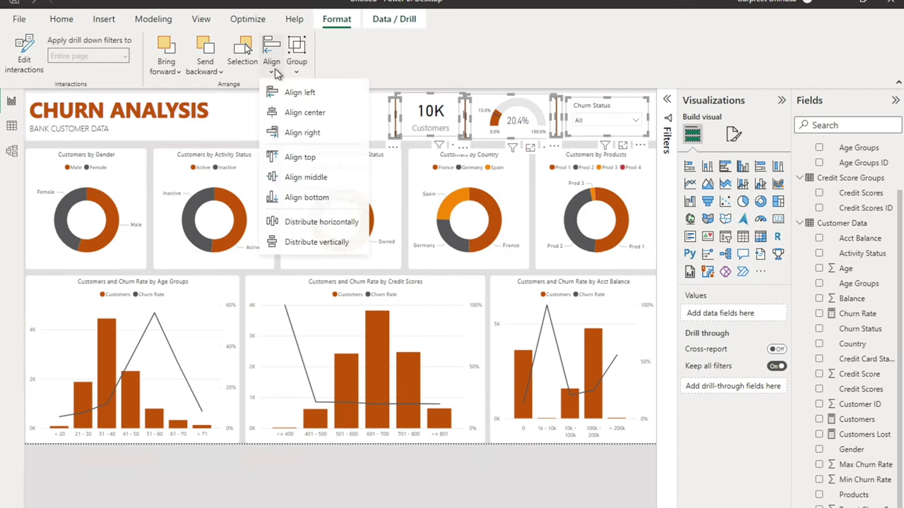
{"action": "left_click", "coordinate": [300, 177]}
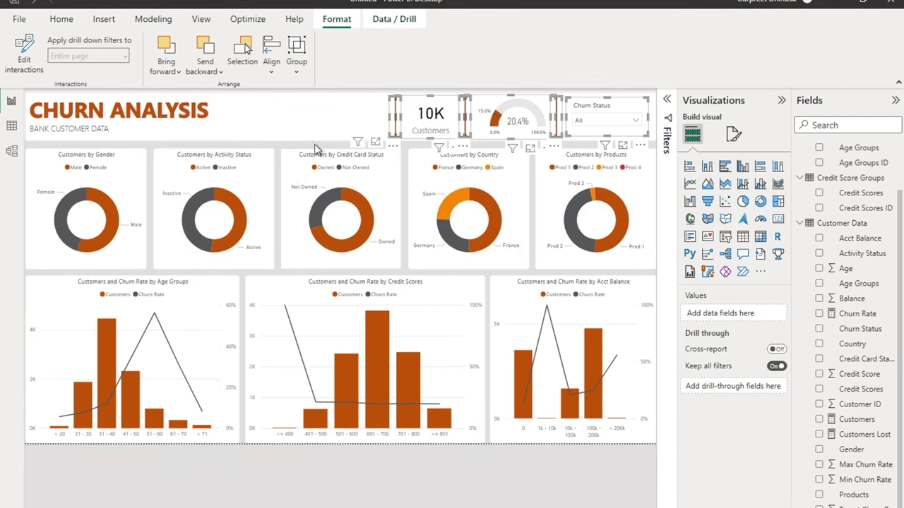
{"action": "left_click", "coordinate": [519, 479]}
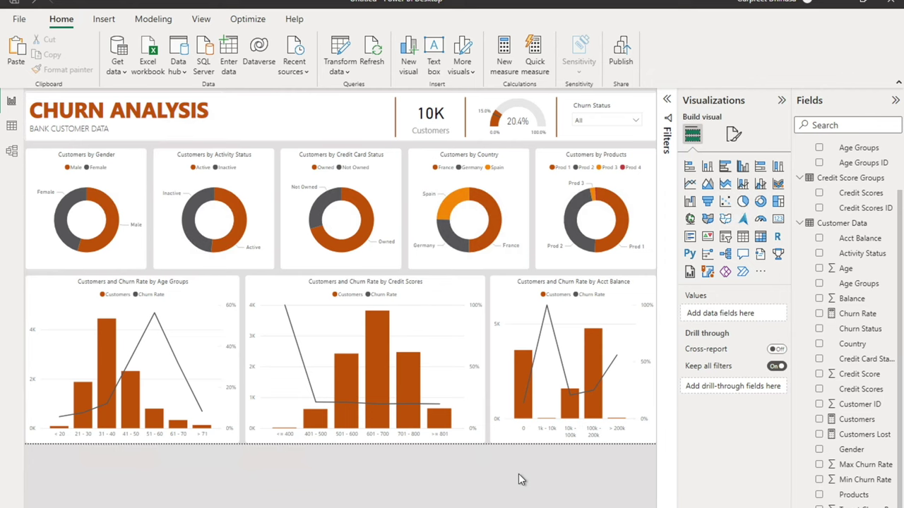
Place a copy of the divider at the header's left edge beside the title and stretch it to the full header height.
{"action": "left_click", "coordinate": [396, 127]}
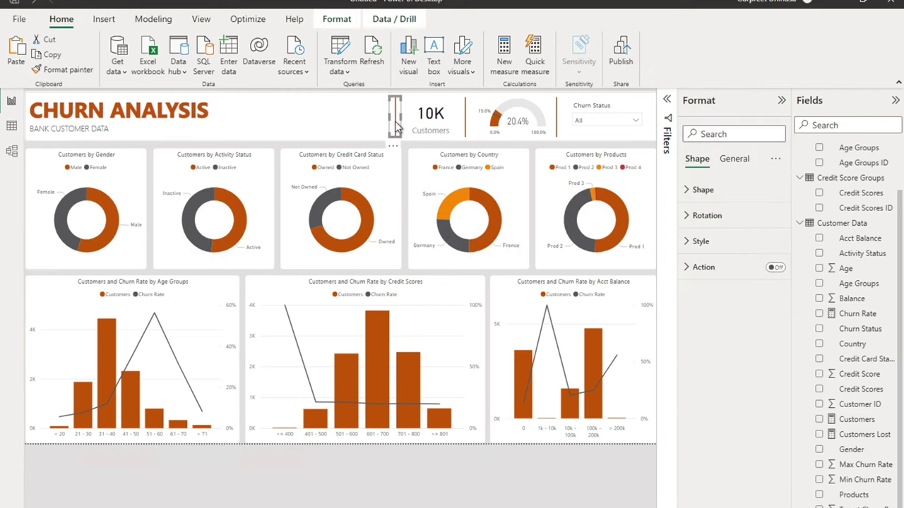
{"action": "left_click_drag", "start_coordinate": [396, 121], "coordinate": [31, 117]}
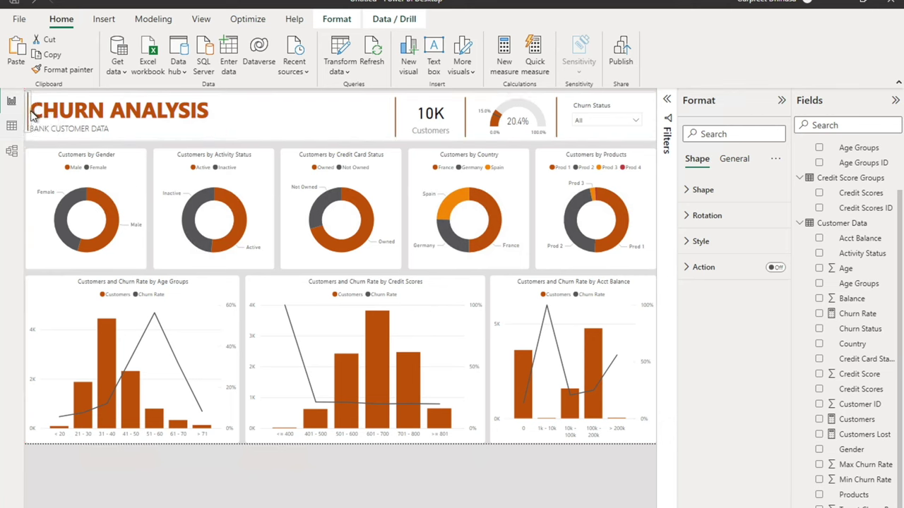
{"action": "left_click", "coordinate": [31, 132]}
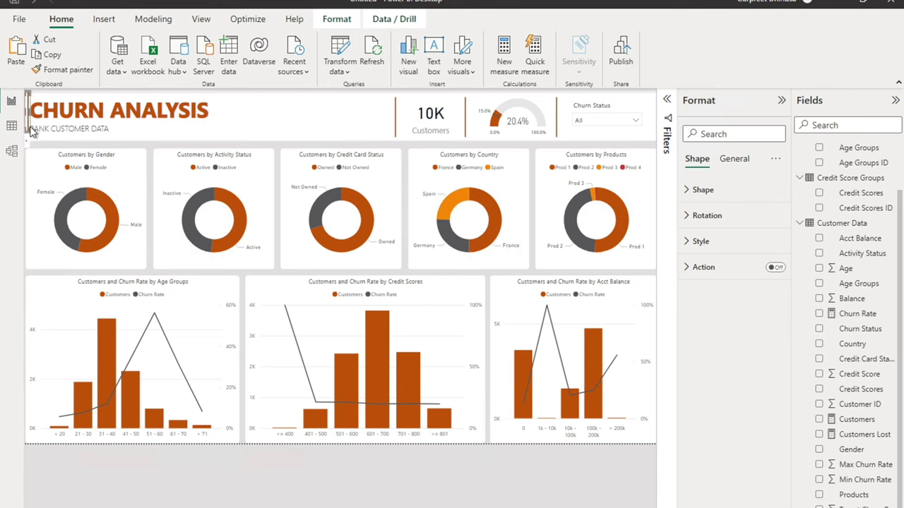
{"action": "left_click_drag", "start_coordinate": [27, 130], "coordinate": [28, 144]}
Thicken the line at the header's left edge by increasing its border width.
{"action": "left_click", "coordinate": [709, 241]}
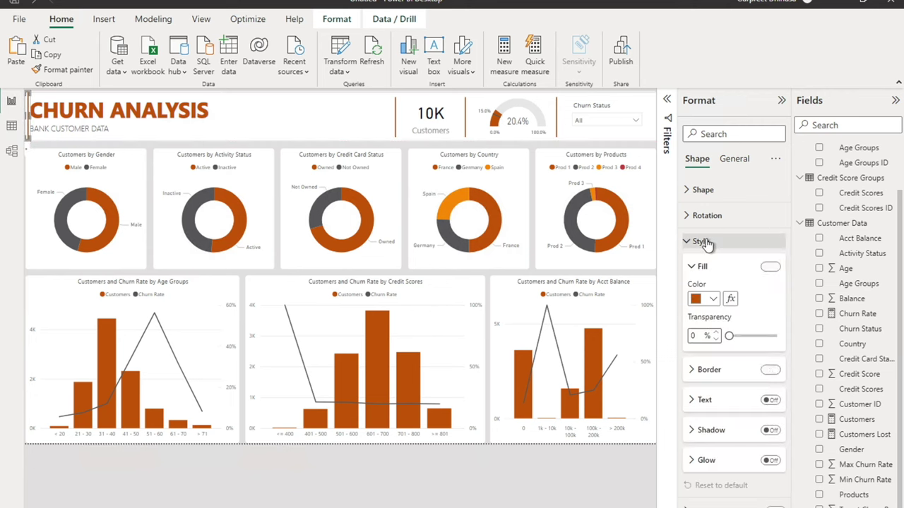
{"action": "left_click", "coordinate": [730, 374]}
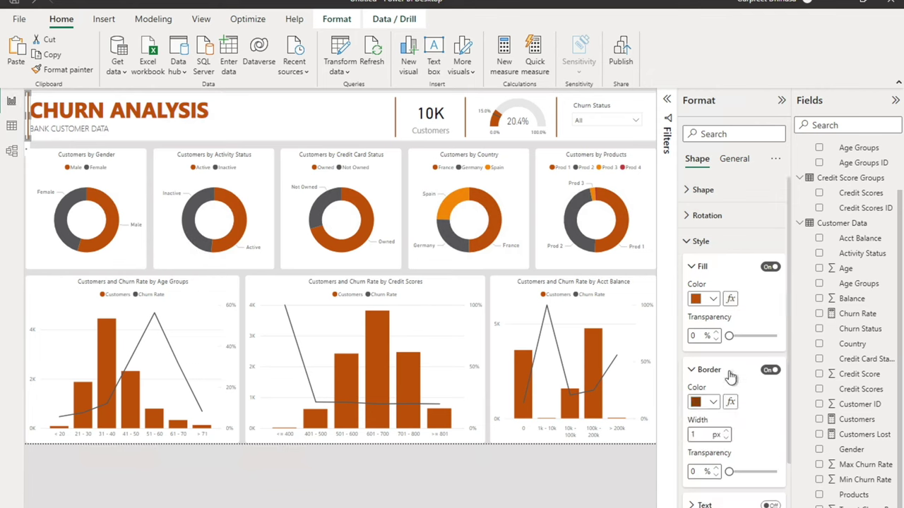
{"action": "left_click", "coordinate": [727, 433]}
{"action": "left_click", "coordinate": [727, 432]}
{"action": "left_click", "coordinate": [162, 113]}
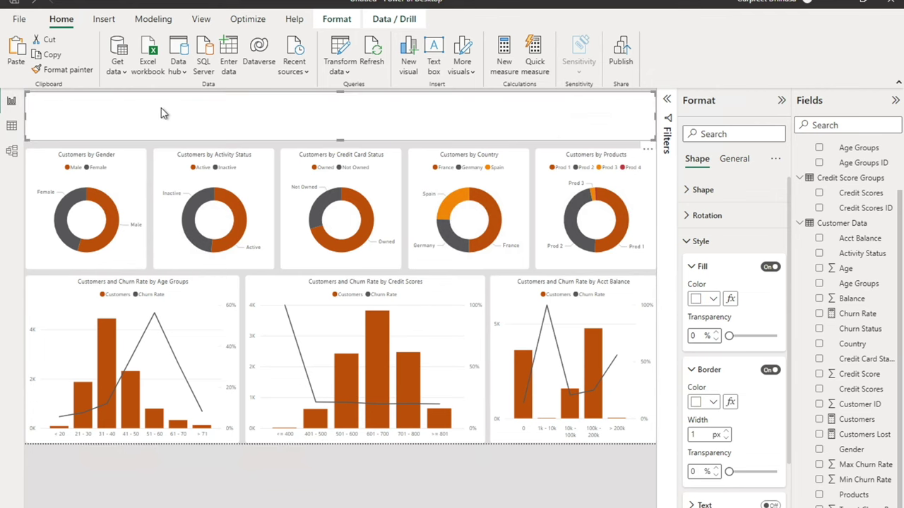
{"action": "key", "text": "Delete"}
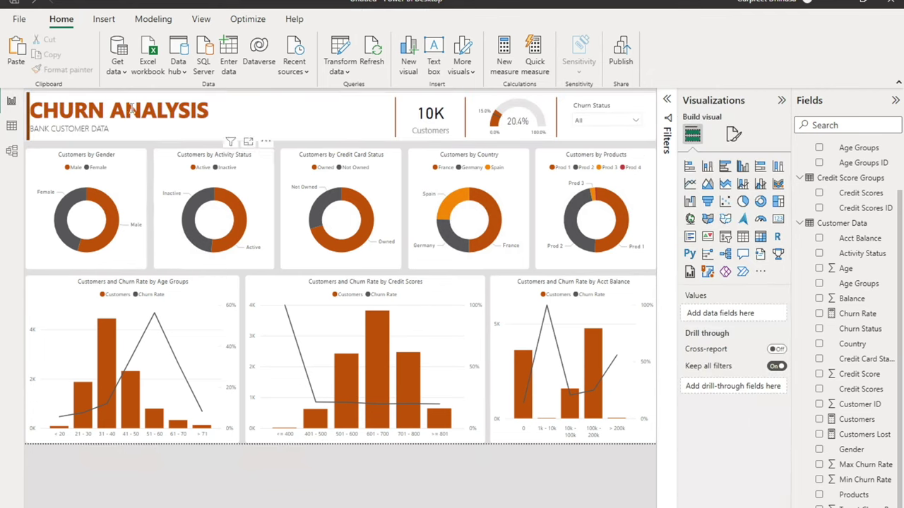
Shift the CHURN ANALYSIS title and the BANK CUSTOMER DATA subtitle slightly right, clear of the thick line at the header's edge.
{"action": "left_click", "coordinate": [133, 105]}
{"action": "left_click_drag", "start_coordinate": [222, 141], "coordinate": [202, 145]}
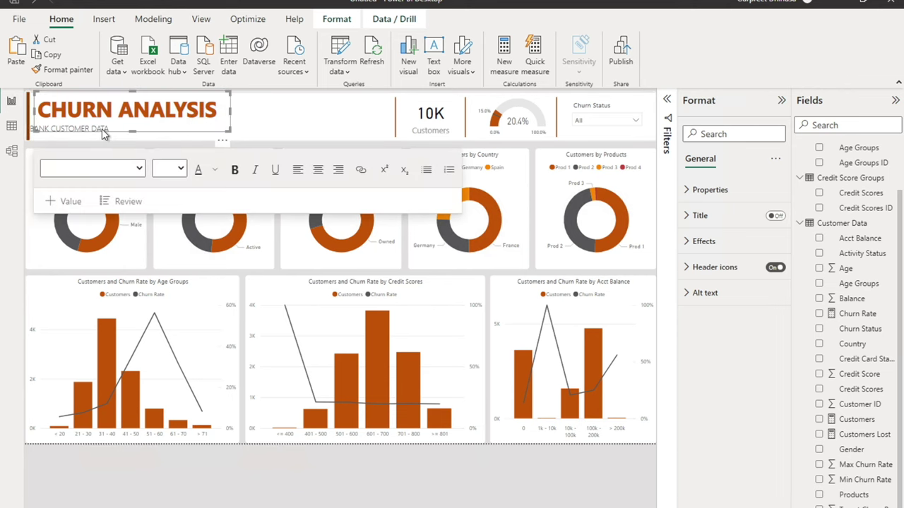
{"action": "left_click", "coordinate": [101, 129]}
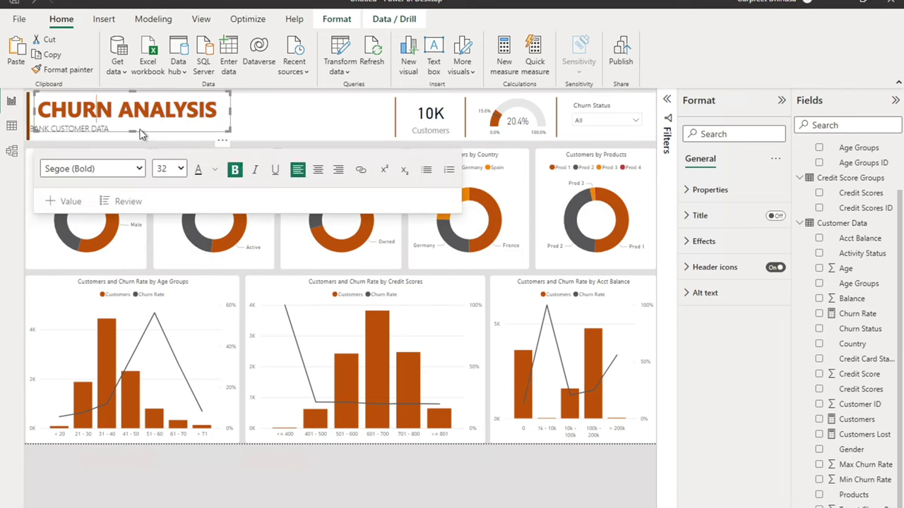
{"action": "left_click", "coordinate": [97, 132]}
{"action": "left_click_drag", "start_coordinate": [169, 119], "coordinate": [180, 110]}
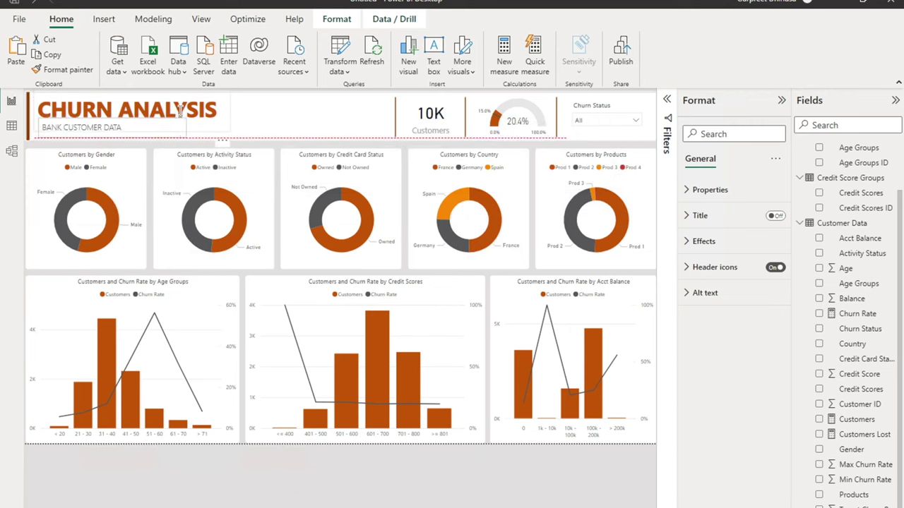
{"action": "left_click", "coordinate": [148, 116]}
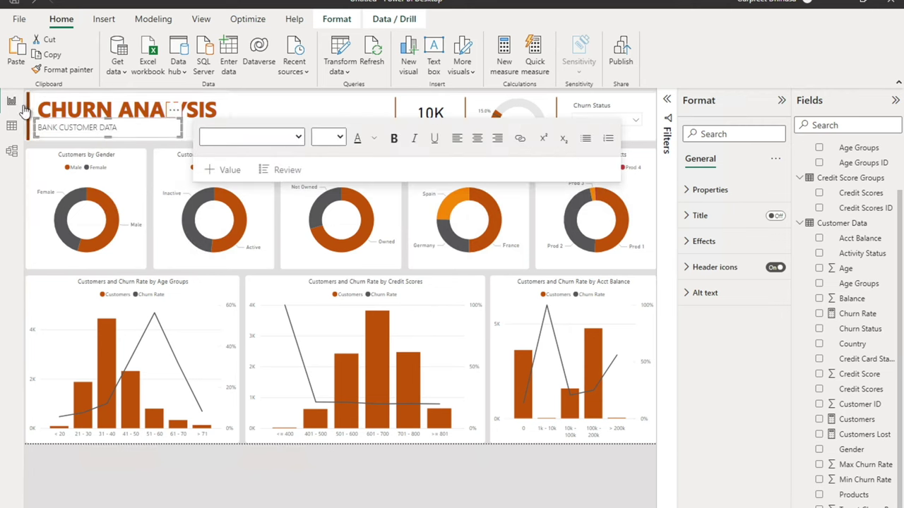
Recolour the border of the thick line at the header's left edge to the dark orange recent colour, matching its fill.
{"action": "left_click", "coordinate": [29, 104]}
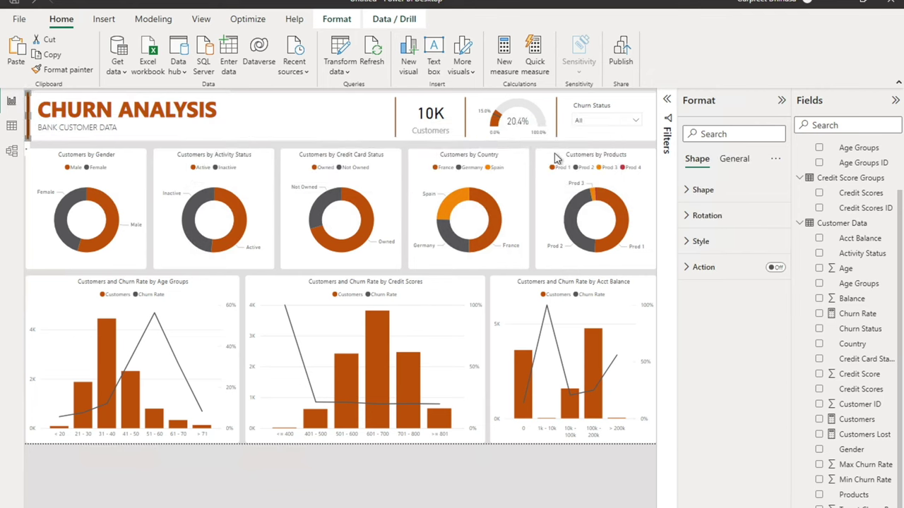
{"action": "left_click", "coordinate": [735, 160]}
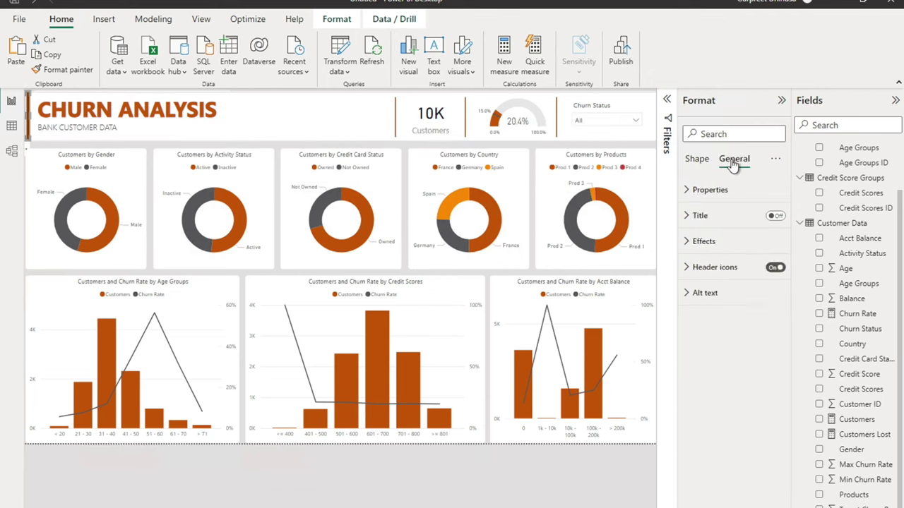
{"action": "left_click", "coordinate": [723, 241]}
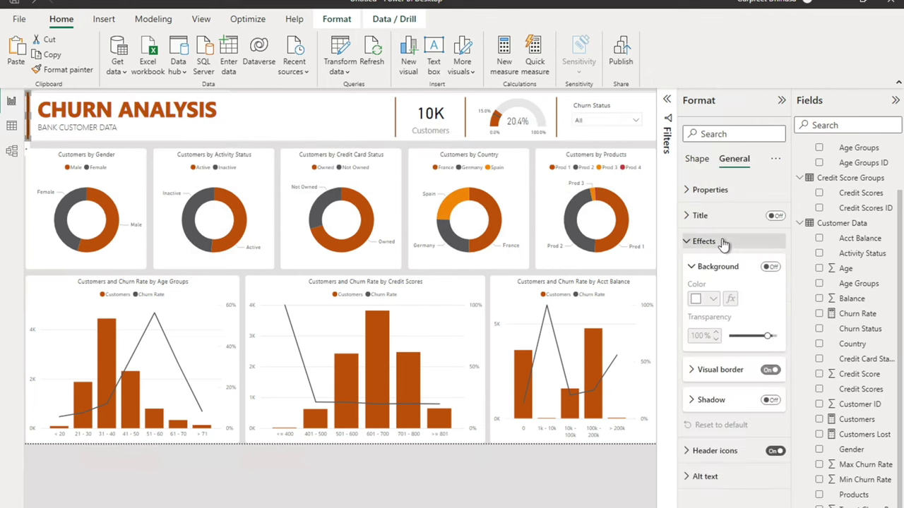
{"action": "left_click", "coordinate": [734, 374]}
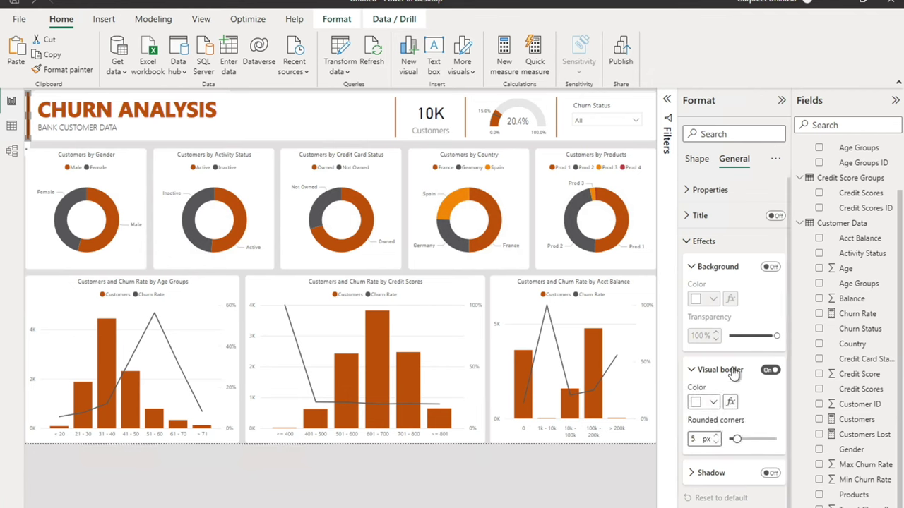
{"action": "left_click", "coordinate": [690, 372]}
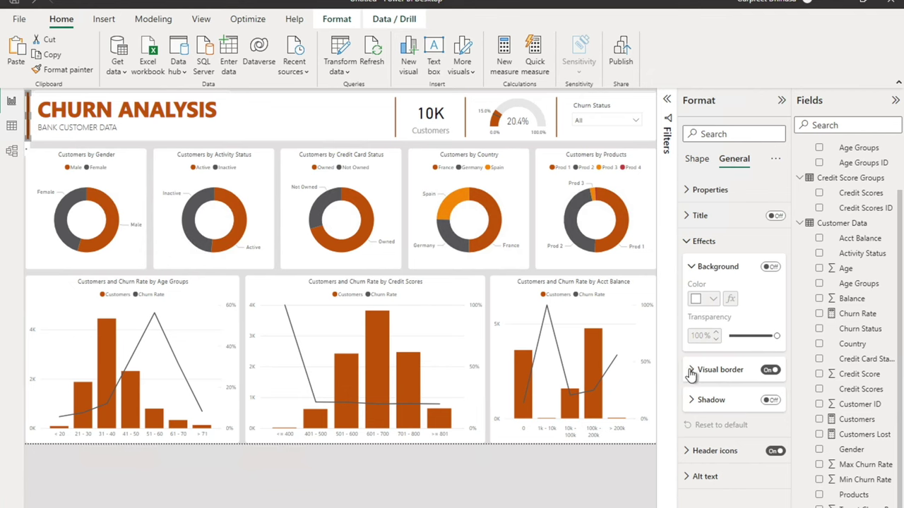
{"action": "left_click", "coordinate": [697, 161]}
{"action": "left_click", "coordinate": [713, 242]}
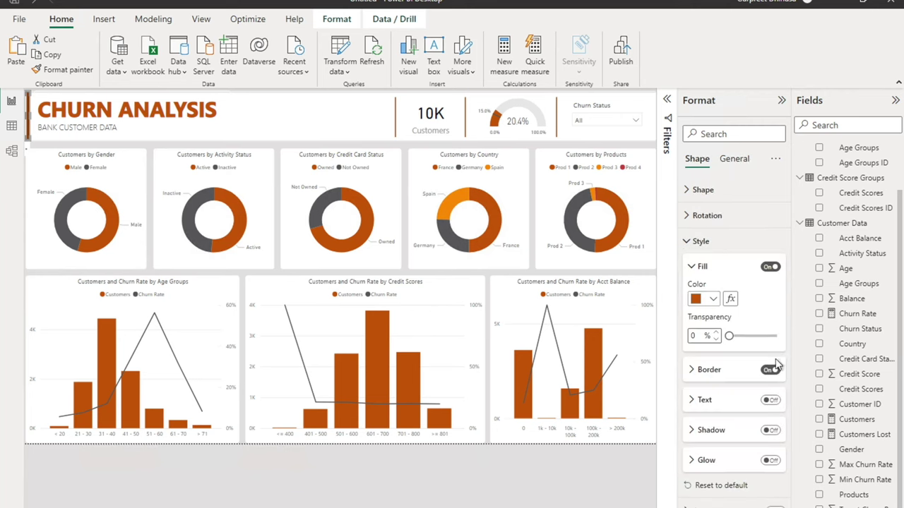
{"action": "left_click", "coordinate": [738, 373]}
{"action": "left_click", "coordinate": [715, 405]}
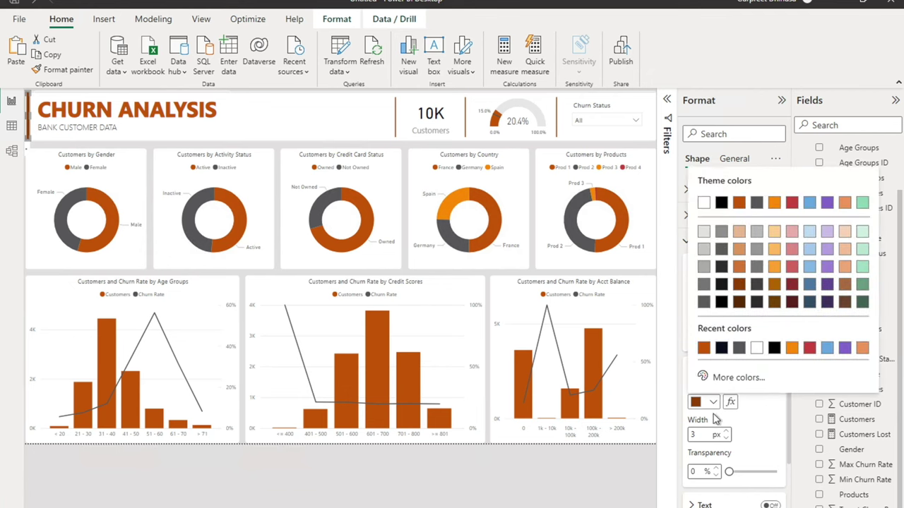
{"action": "left_click", "coordinate": [703, 350]}
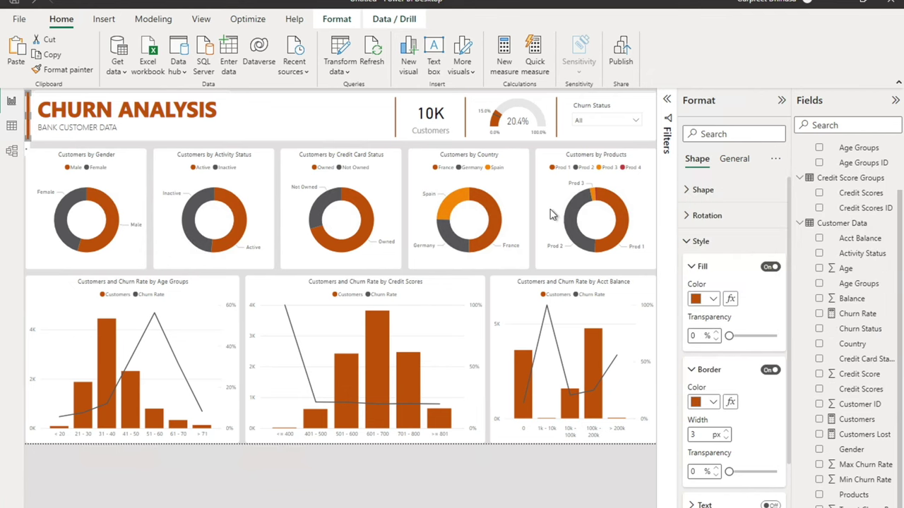
Recolour the borders of the three thin header dividers around the Customers card and the gauge to the same dark orange.
{"action": "left_click", "coordinate": [397, 121]}
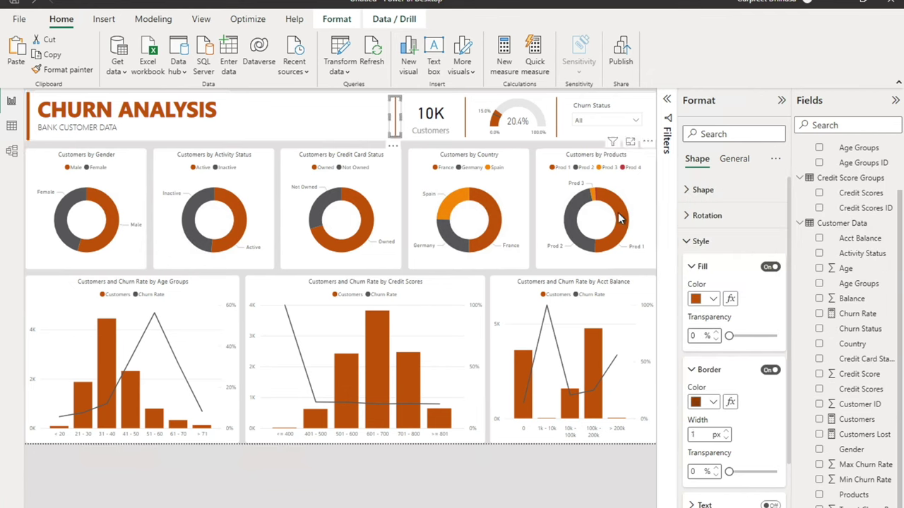
{"action": "left_click", "coordinate": [713, 403]}
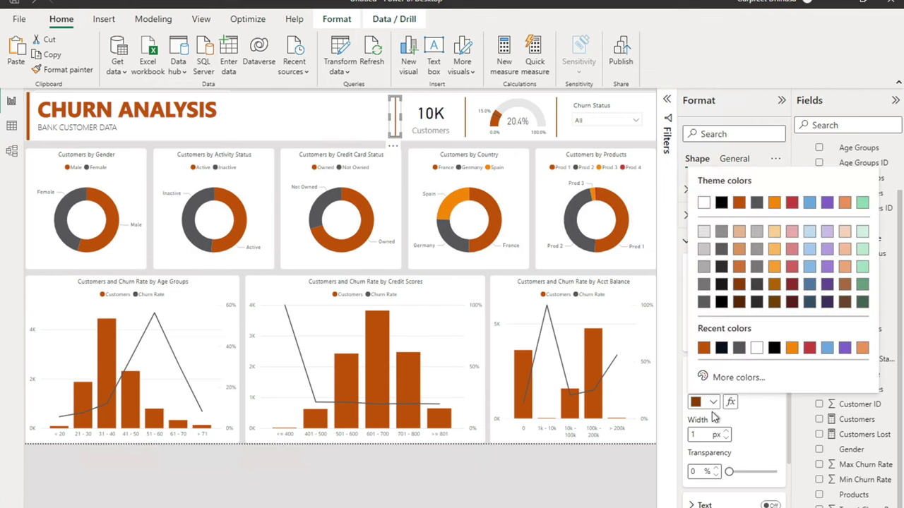
{"action": "left_click", "coordinate": [704, 350]}
{"action": "left_click", "coordinate": [465, 120]}
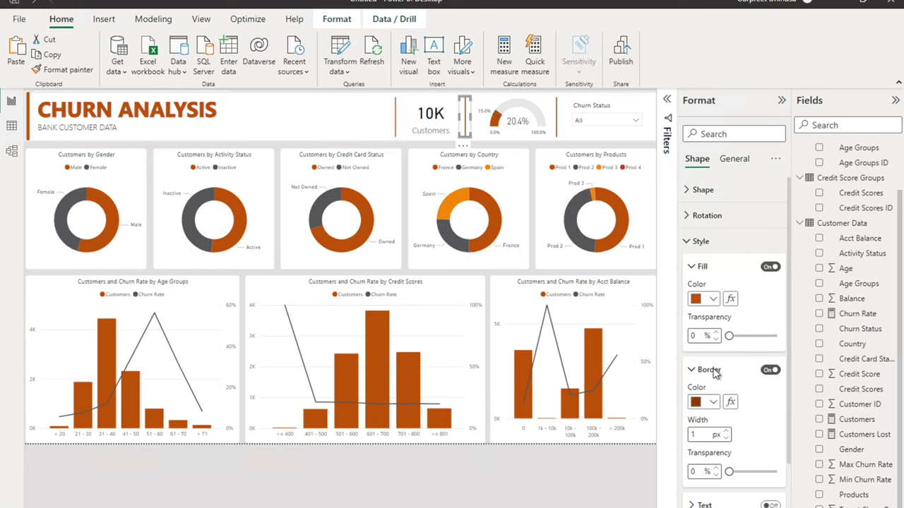
{"action": "left_click", "coordinate": [713, 402]}
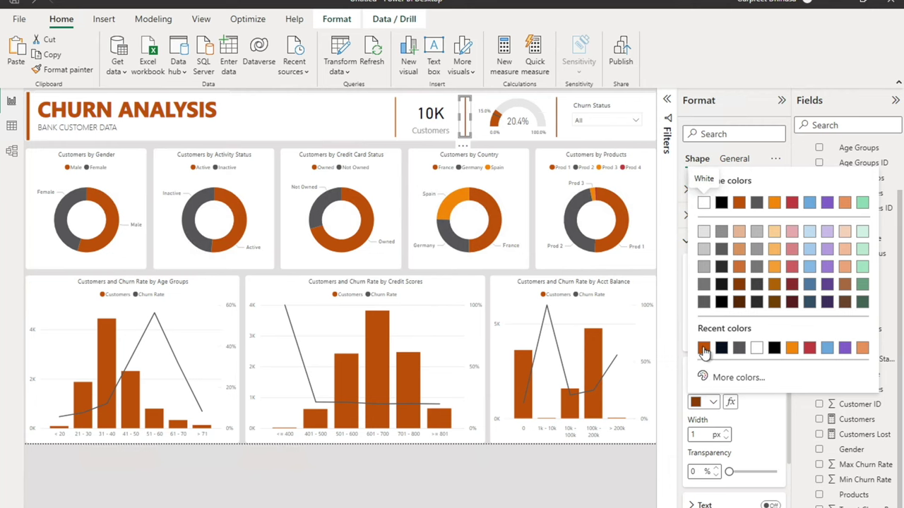
{"action": "left_click", "coordinate": [703, 348]}
{"action": "left_click", "coordinate": [555, 117]}
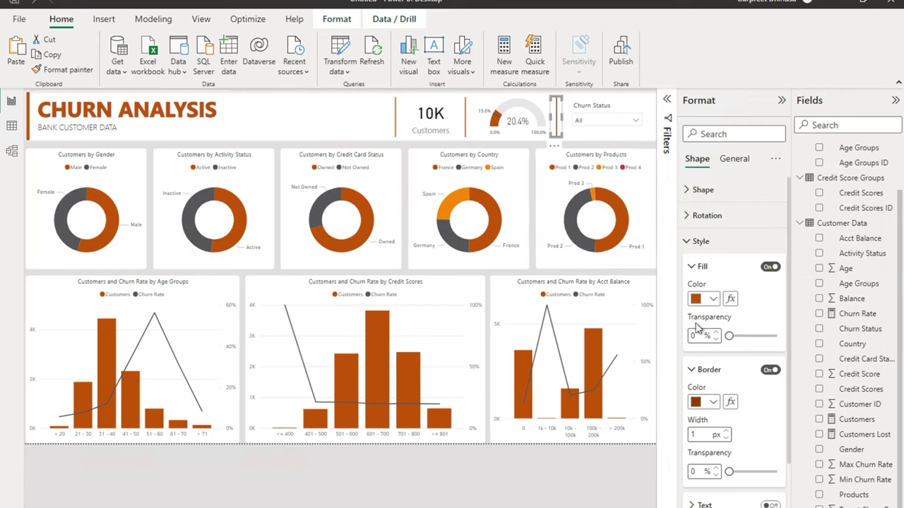
{"action": "left_click", "coordinate": [713, 403]}
{"action": "left_click", "coordinate": [703, 348]}
{"action": "left_click", "coordinate": [572, 503]}
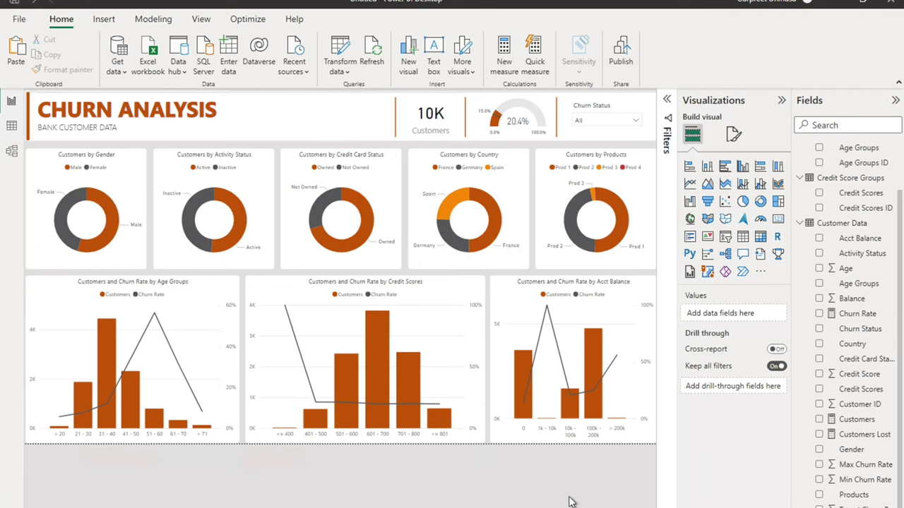
Test the Churn Status slicer by filtering the dashboard to Churned and to Not Churned, clearing each selection again.
{"action": "left_click", "coordinate": [638, 123]}
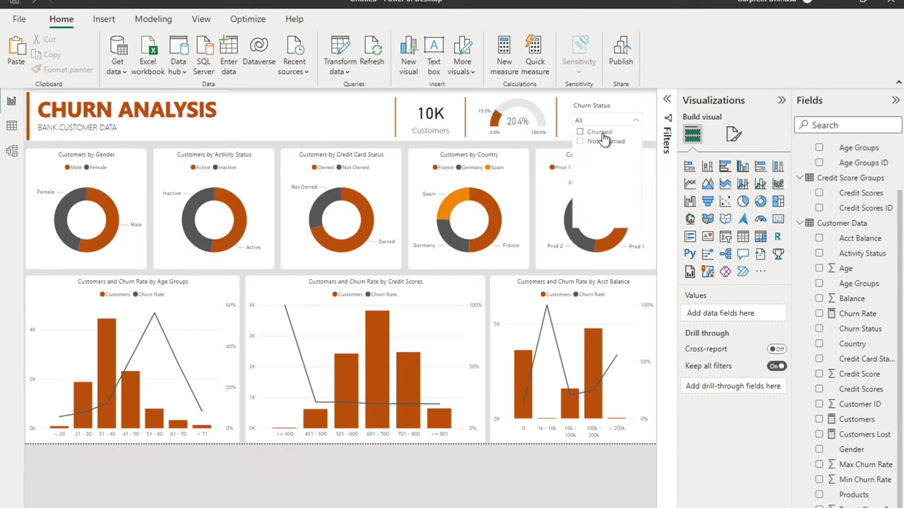
{"action": "left_click", "coordinate": [600, 133]}
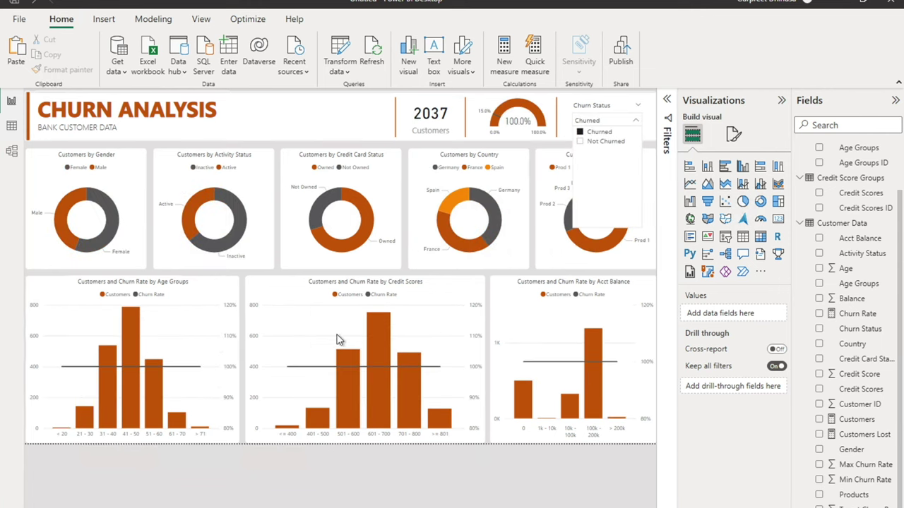
{"action": "left_click", "coordinate": [580, 134]}
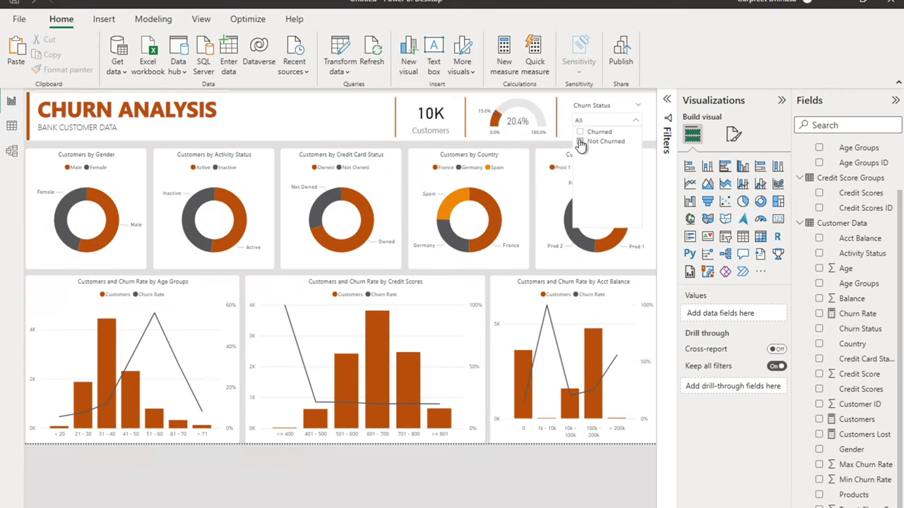
{"action": "left_click", "coordinate": [580, 142]}
{"action": "left_click", "coordinate": [579, 142]}
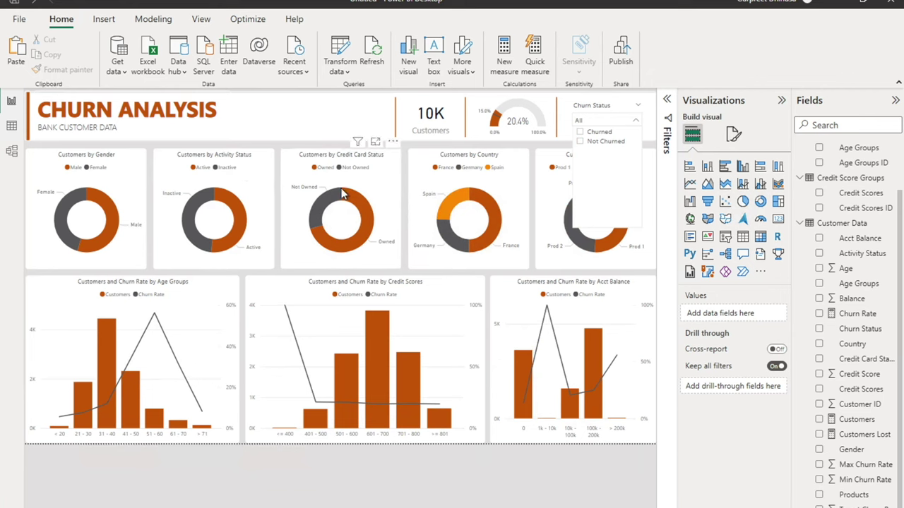
Cross-highlight the dashboard by Owned and by Not Owned credit card status, examine the churn rates, and clear the selection.
{"action": "mouse_move", "coordinate": [360, 198]}
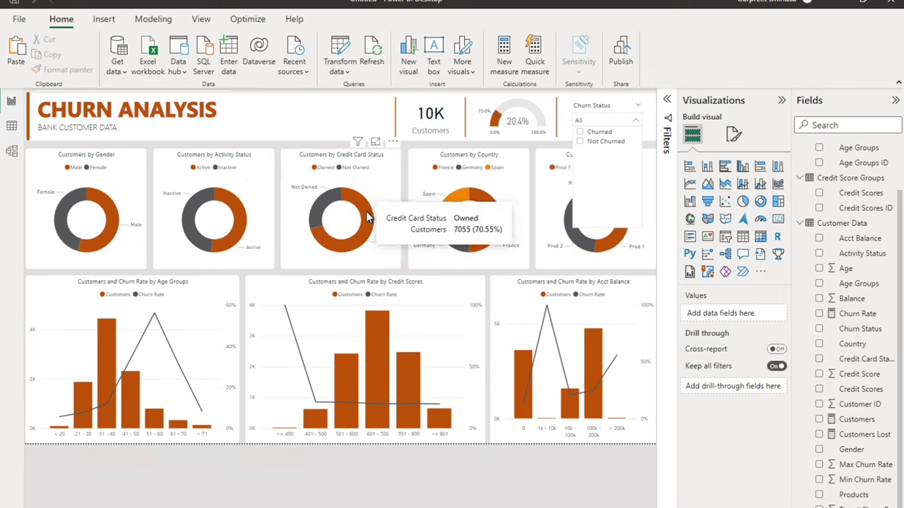
{"action": "left_click", "coordinate": [367, 218]}
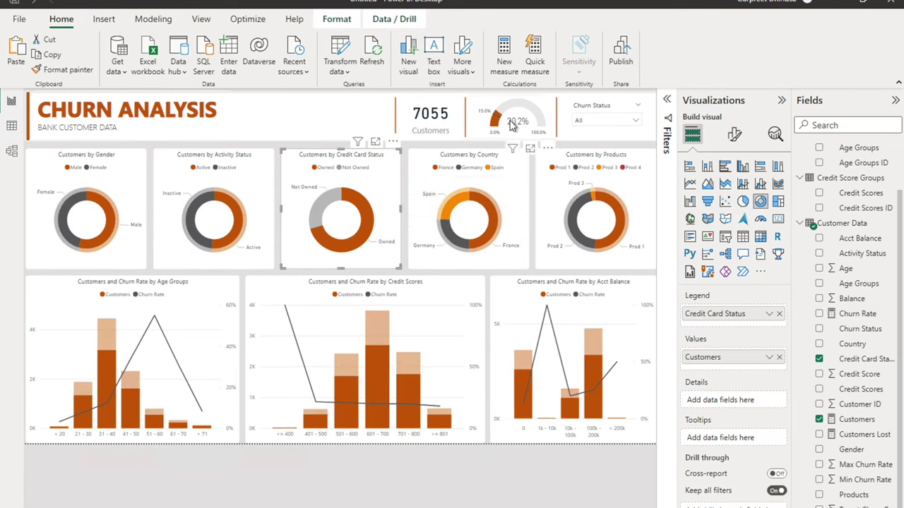
{"action": "mouse_move", "coordinate": [515, 125]}
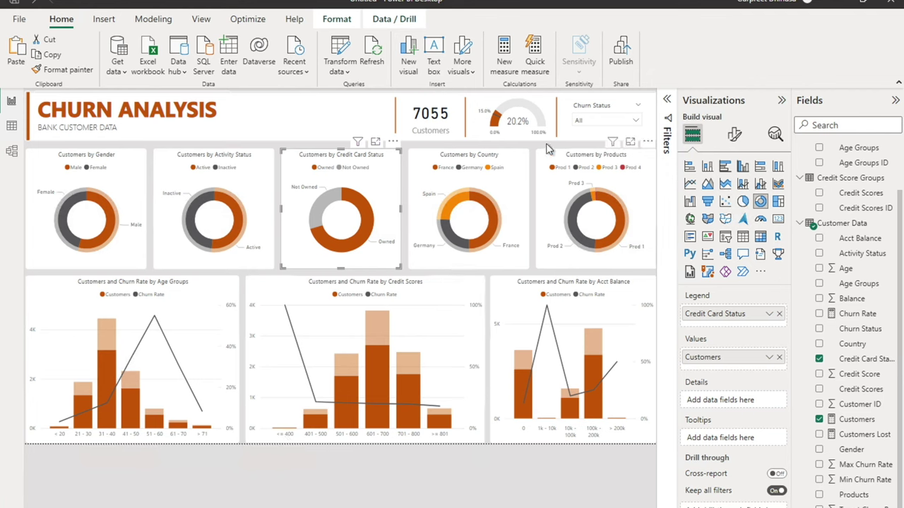
{"action": "left_click", "coordinate": [327, 204]}
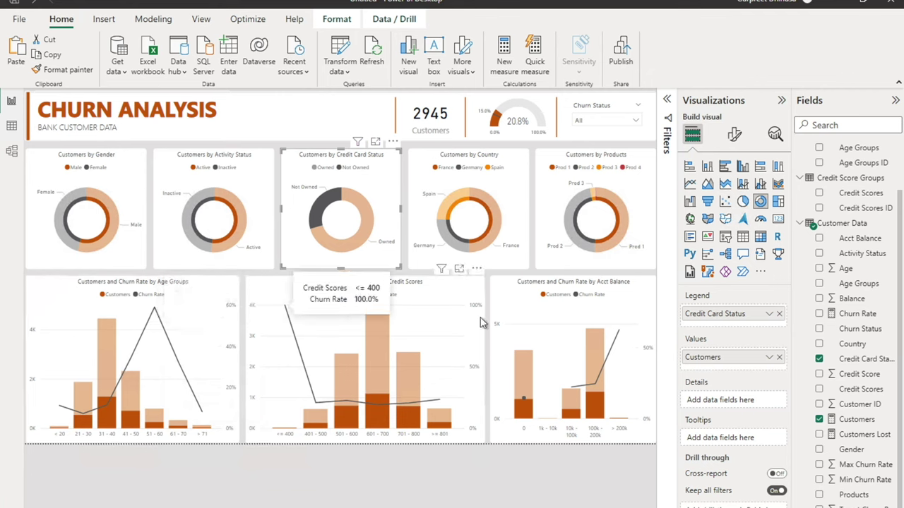
{"action": "mouse_move", "coordinate": [620, 337]}
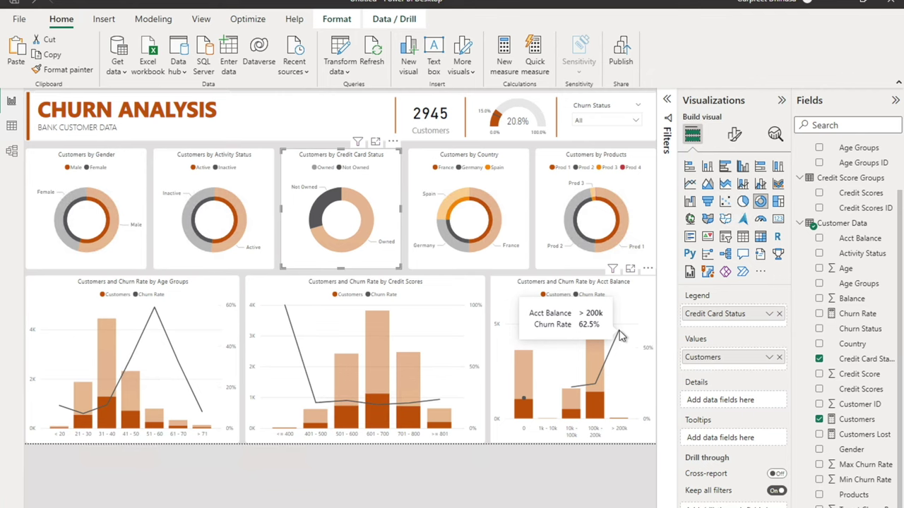
{"action": "left_click", "coordinate": [327, 205]}
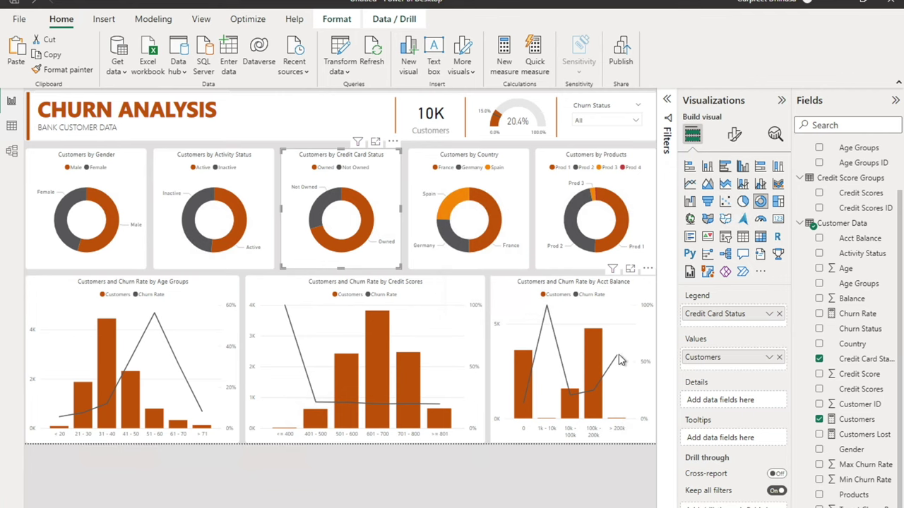
{"action": "mouse_move", "coordinate": [618, 360]}
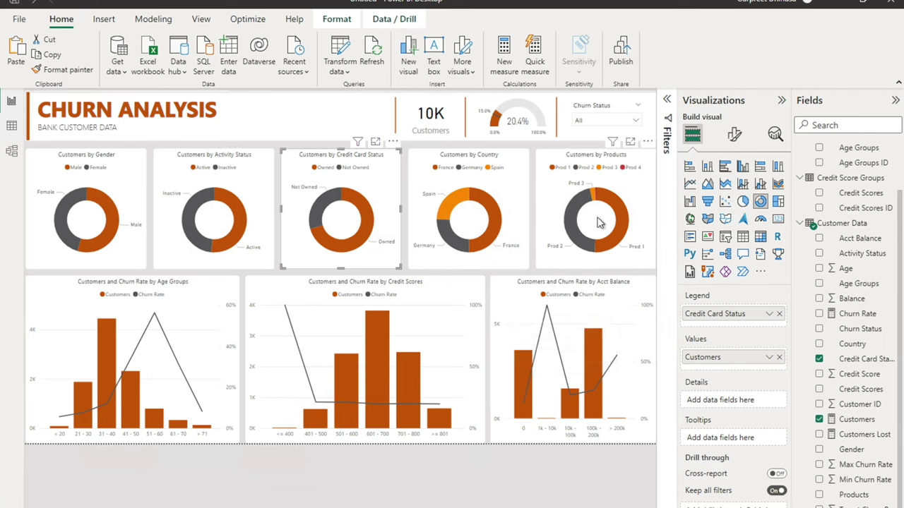
Cross-highlight the dashboard by Prod 1 and by Prod 2 to compare the churn gauge and the churn rate lines.
{"action": "left_click", "coordinate": [622, 213]}
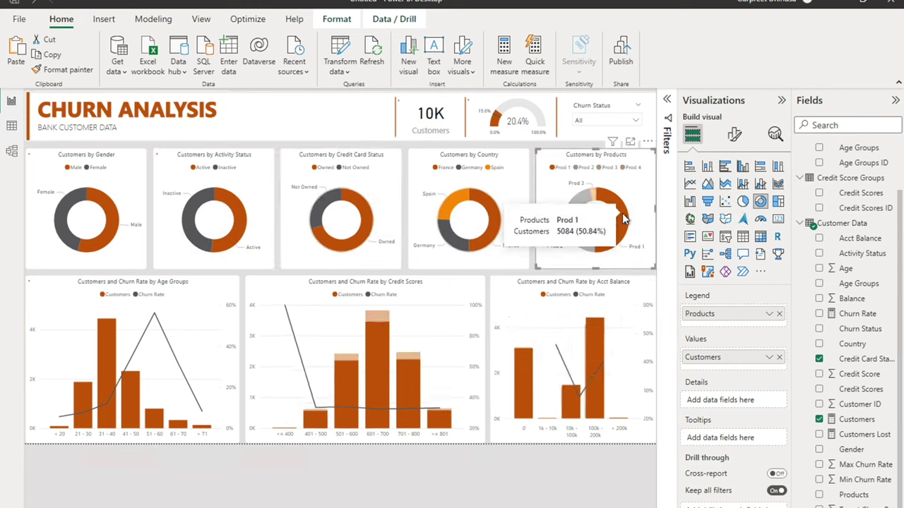
{"action": "mouse_move", "coordinate": [514, 128]}
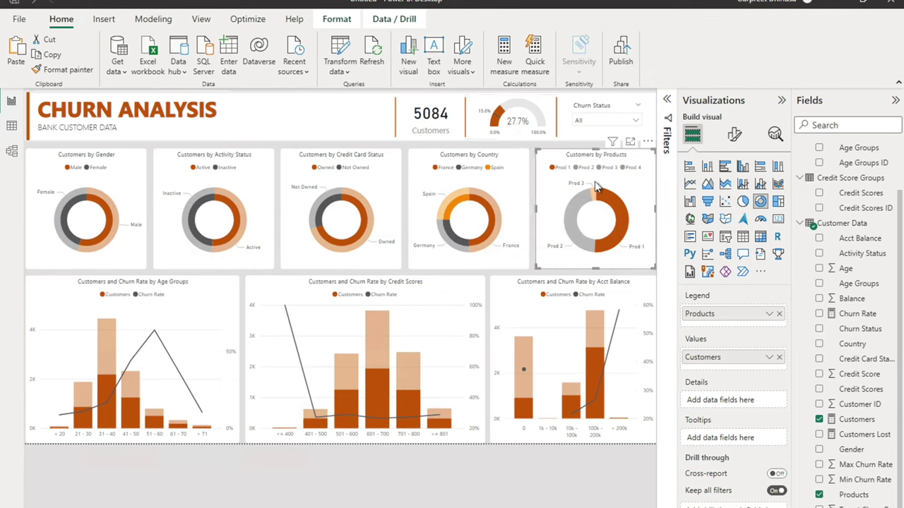
{"action": "mouse_move", "coordinate": [612, 202]}
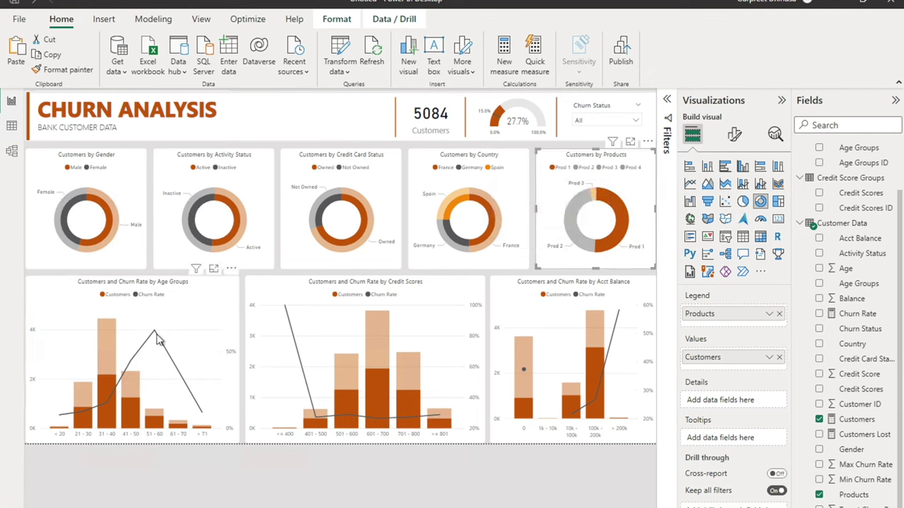
{"action": "left_click", "coordinate": [570, 216]}
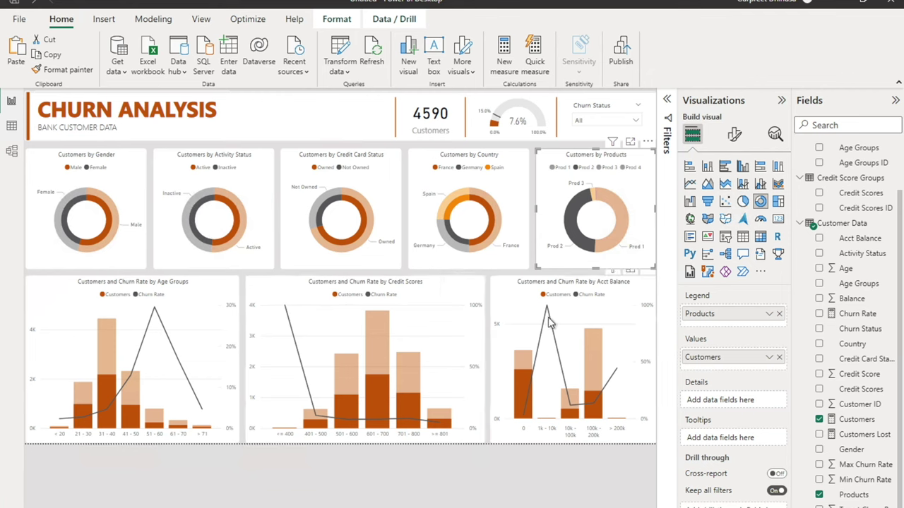
{"action": "mouse_move", "coordinate": [547, 312]}
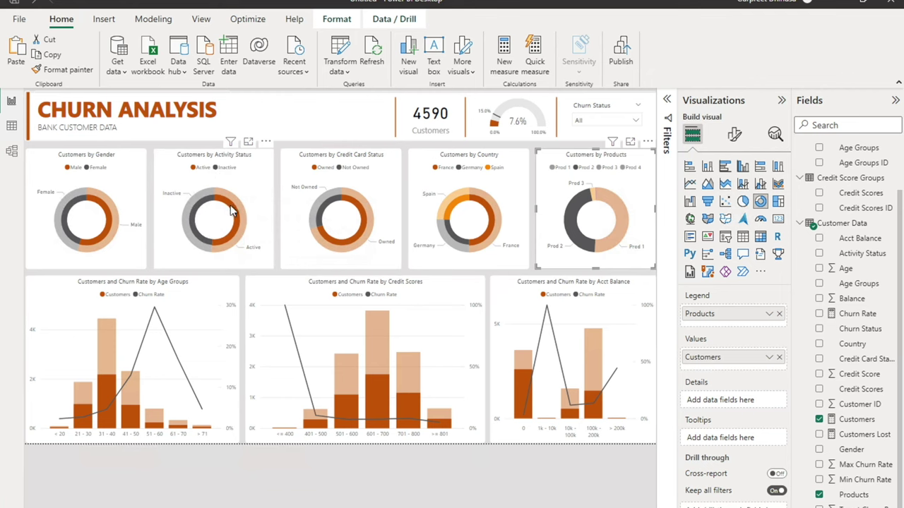
Inspect the activity status segments, cross-highlight the dashboard by Inactive customers, and switch the highlight to Male in the gender chart.
{"action": "mouse_move", "coordinate": [233, 210]}
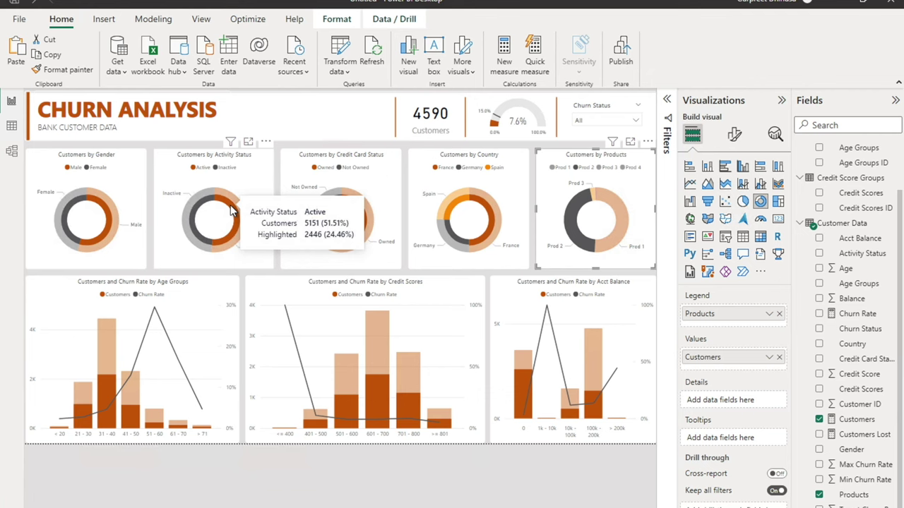
{"action": "mouse_move", "coordinate": [199, 209]}
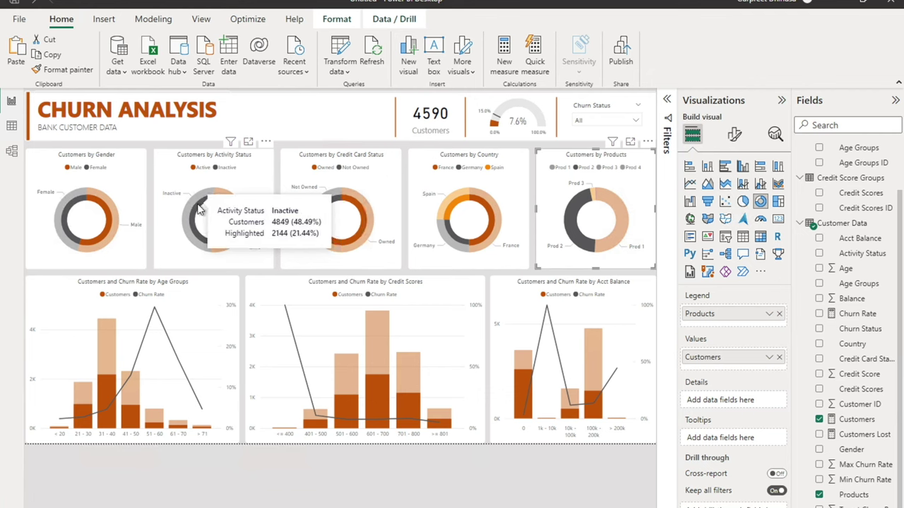
{"action": "left_click", "coordinate": [199, 209]}
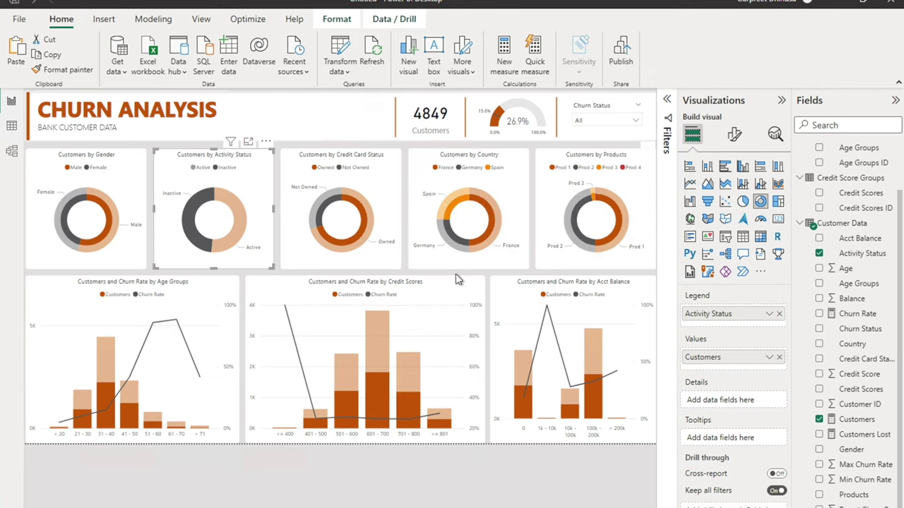
{"action": "left_click", "coordinate": [385, 460]}
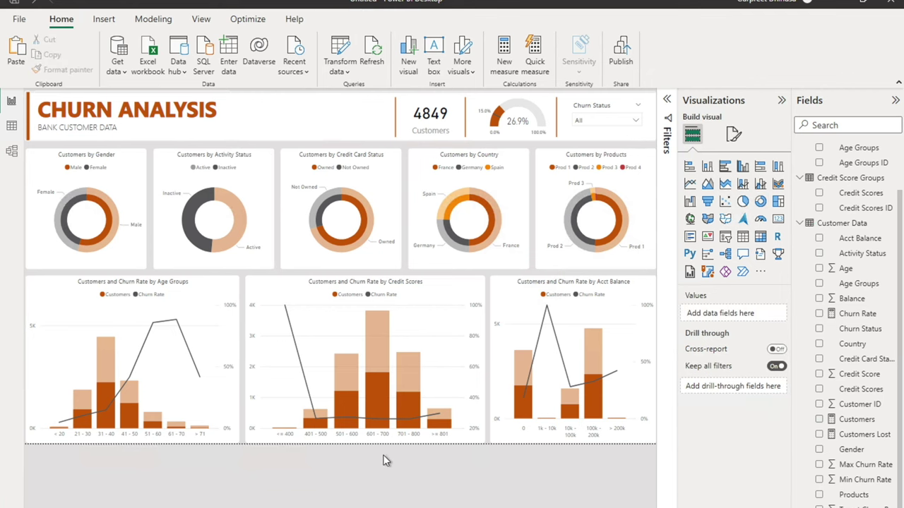
{"action": "left_click", "coordinate": [102, 204]}
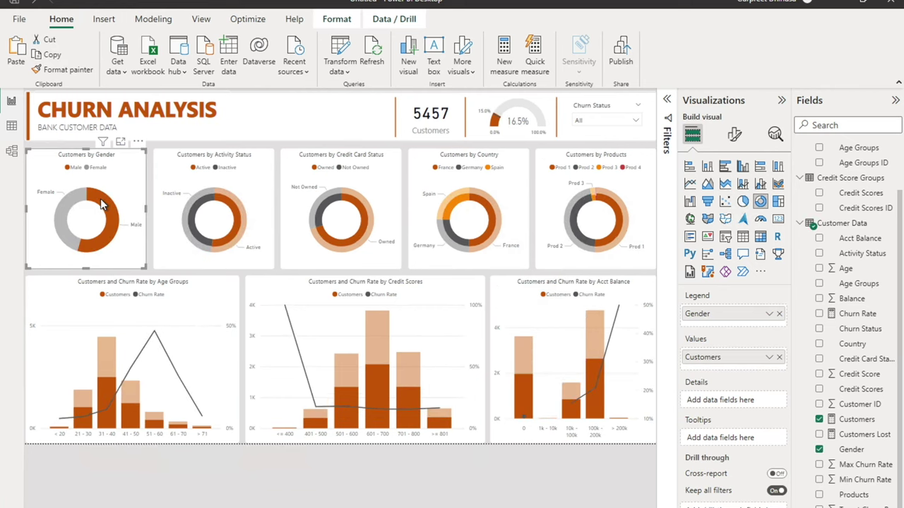
Clear the Male highlight and change the age groups, credit scores and account balance charts to area charts.
{"action": "left_click", "coordinate": [102, 204]}
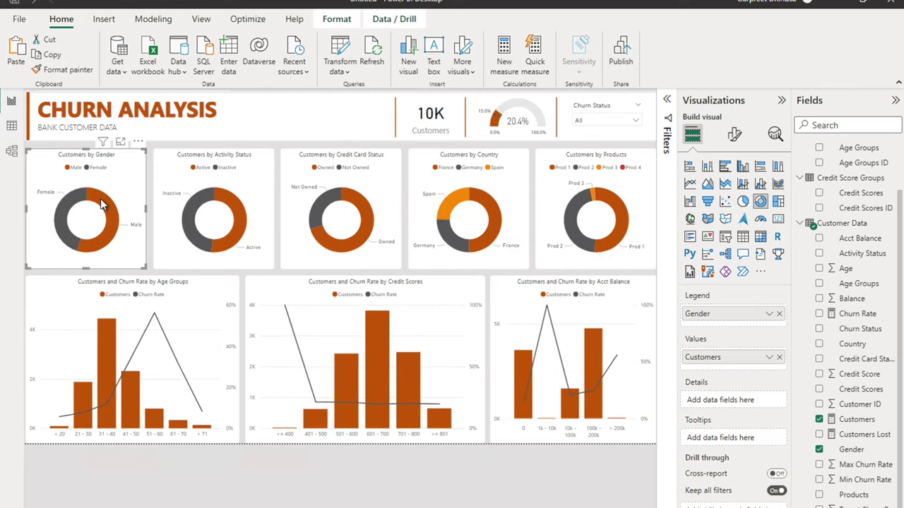
{"action": "left_click", "coordinate": [385, 465]}
{"action": "left_click", "coordinate": [213, 291]}
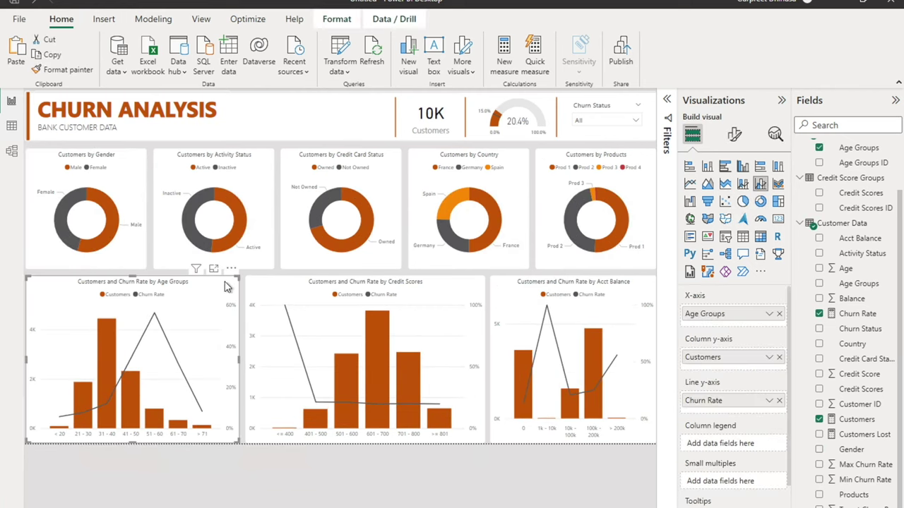
{"action": "left_click", "coordinate": [707, 184]}
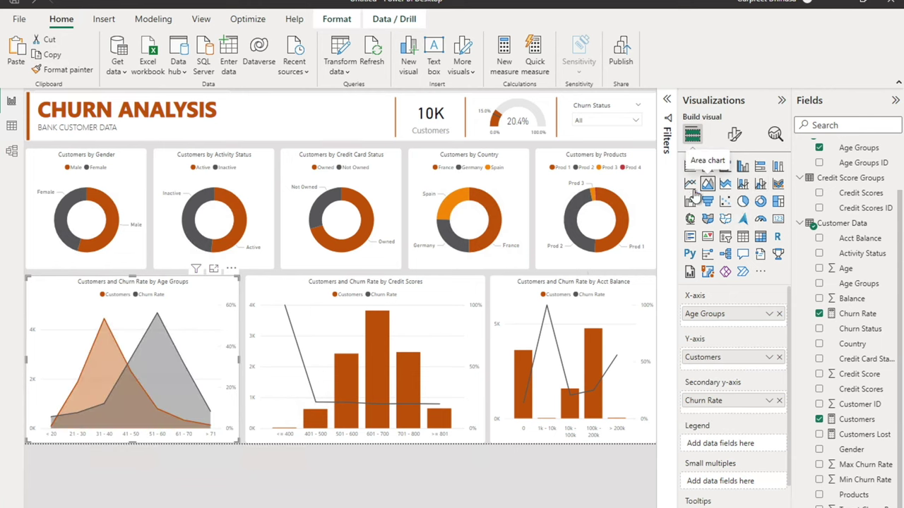
{"action": "left_click", "coordinate": [468, 283]}
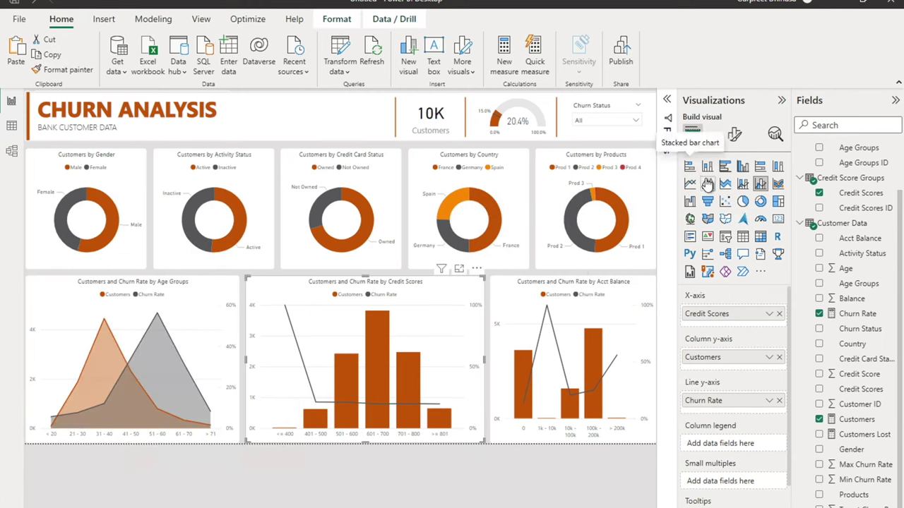
{"action": "left_click", "coordinate": [708, 183]}
{"action": "left_click", "coordinate": [636, 286]}
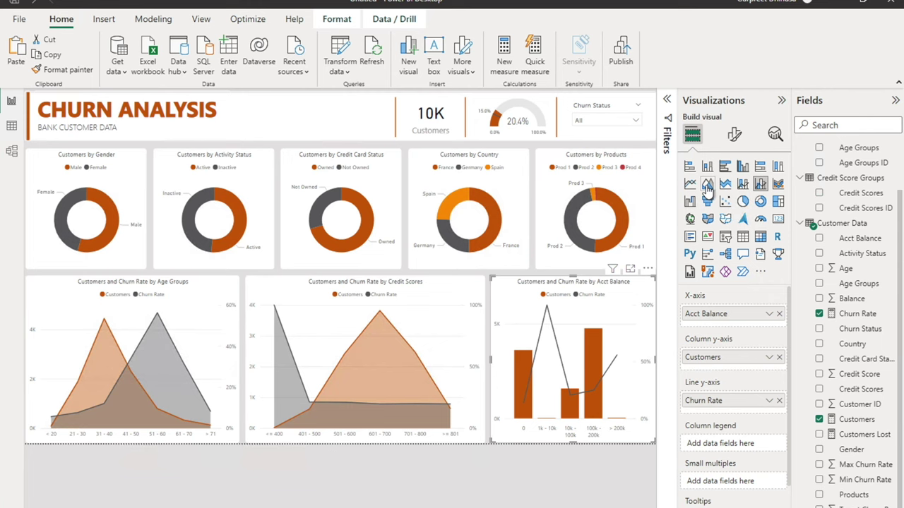
{"action": "left_click", "coordinate": [707, 183]}
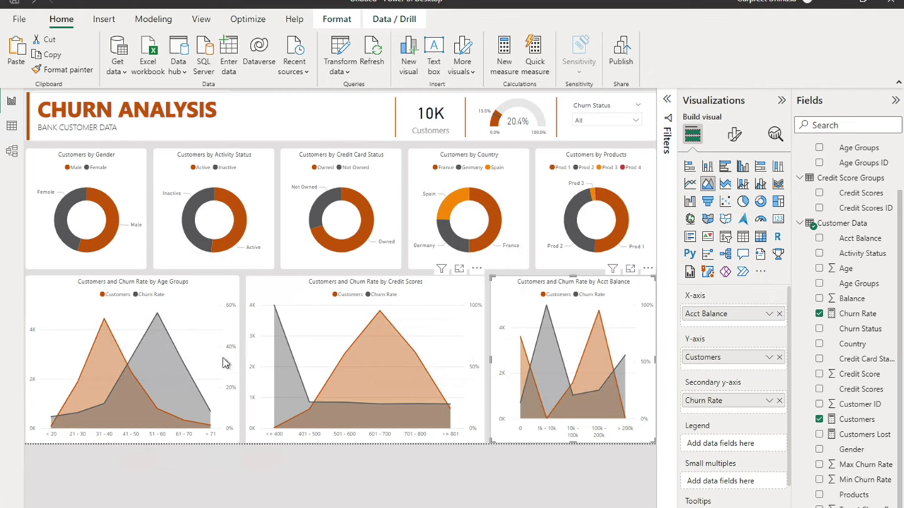
Set the secondary y-axis range of the age groups area chart to a minimum of 0 and a maximum of 1.
{"action": "left_click", "coordinate": [226, 293]}
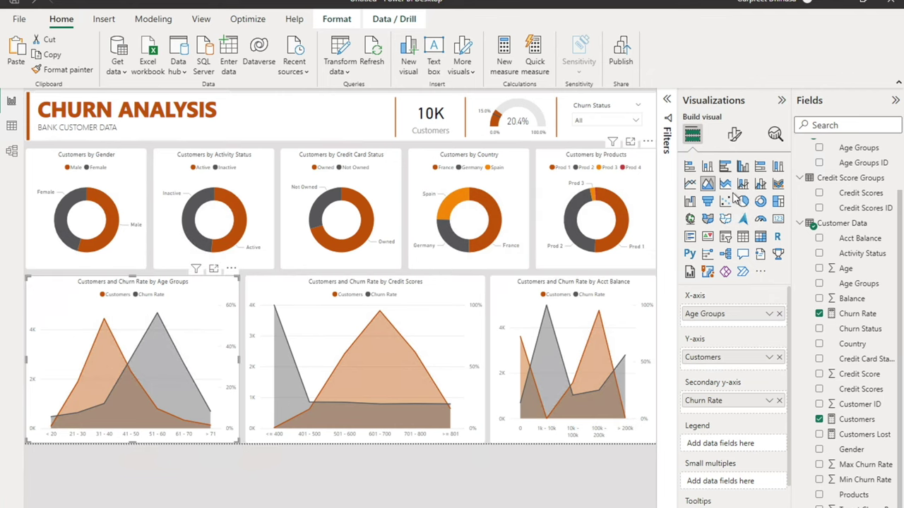
{"action": "left_click", "coordinate": [736, 133]}
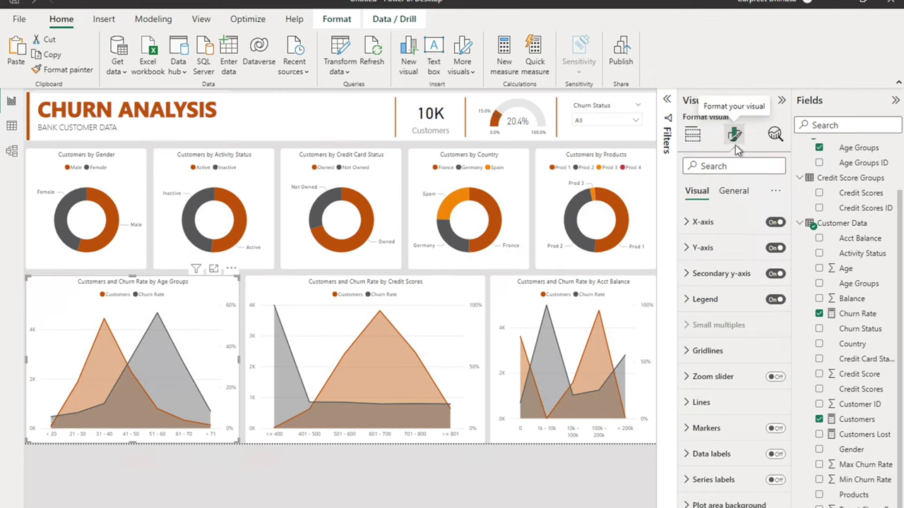
{"action": "left_click", "coordinate": [731, 275]}
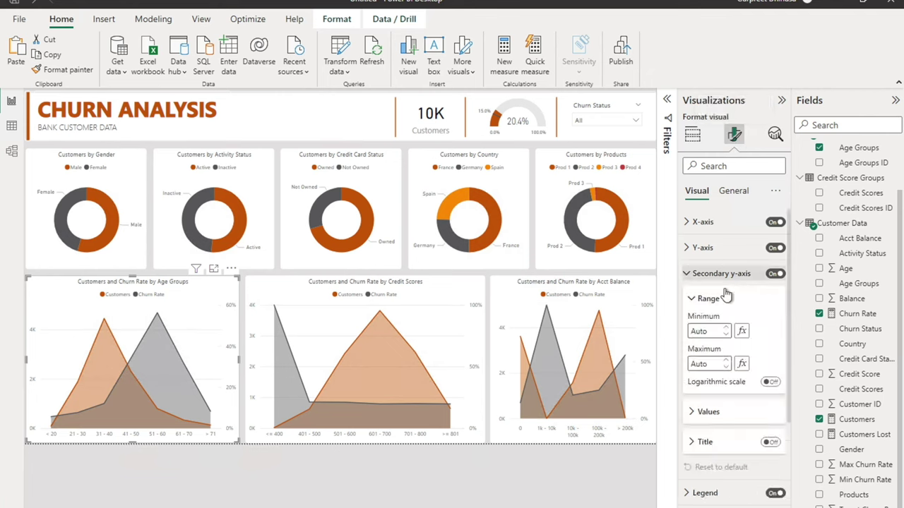
{"action": "left_click", "coordinate": [711, 330]}
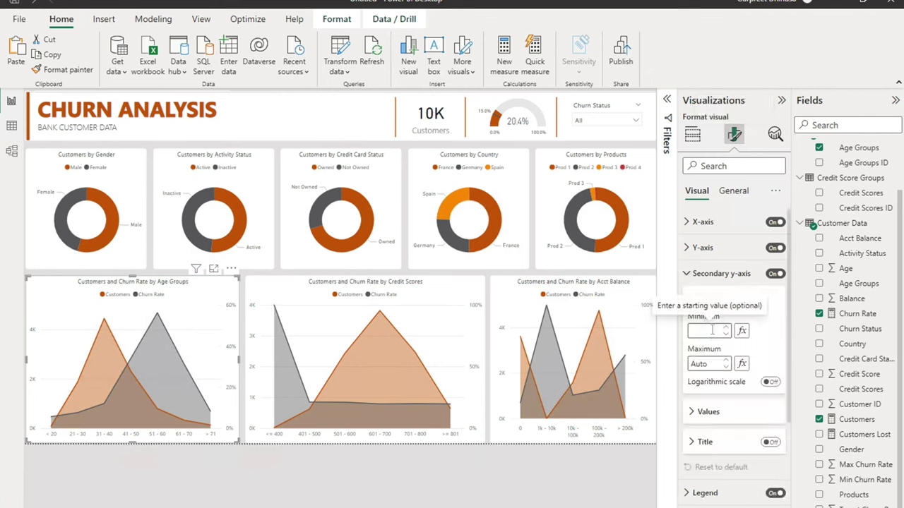
{"action": "left_click", "coordinate": [715, 364]}
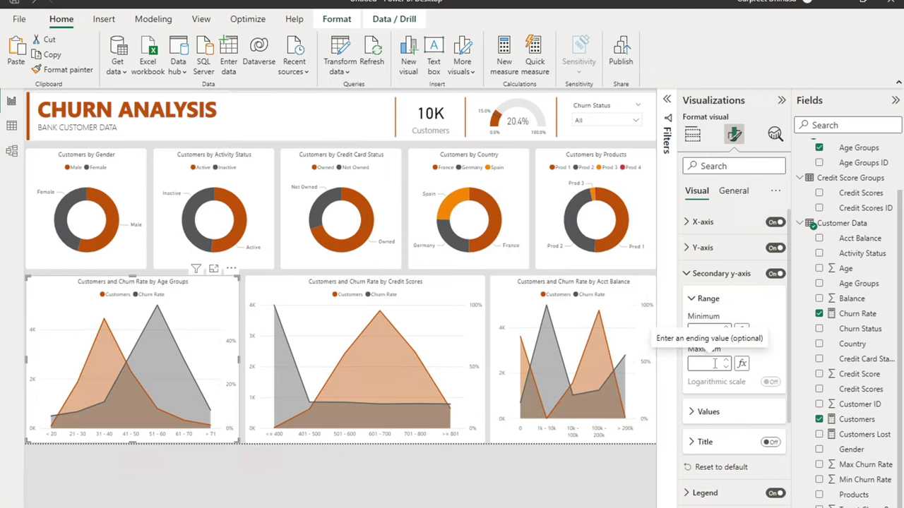
{"action": "type", "text": "1"}
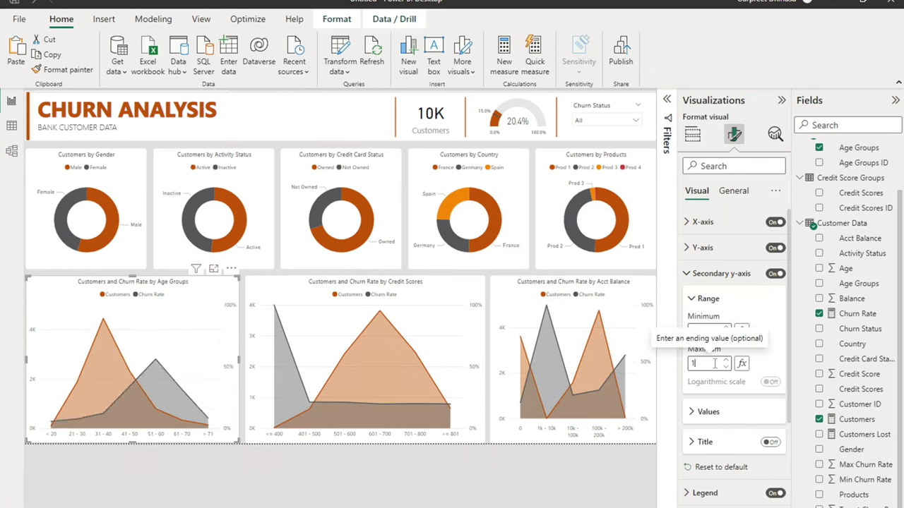
Give the credit scores and account balance area charts the same secondary y-axis range of 0 to 1.
{"action": "left_click", "coordinate": [469, 294]}
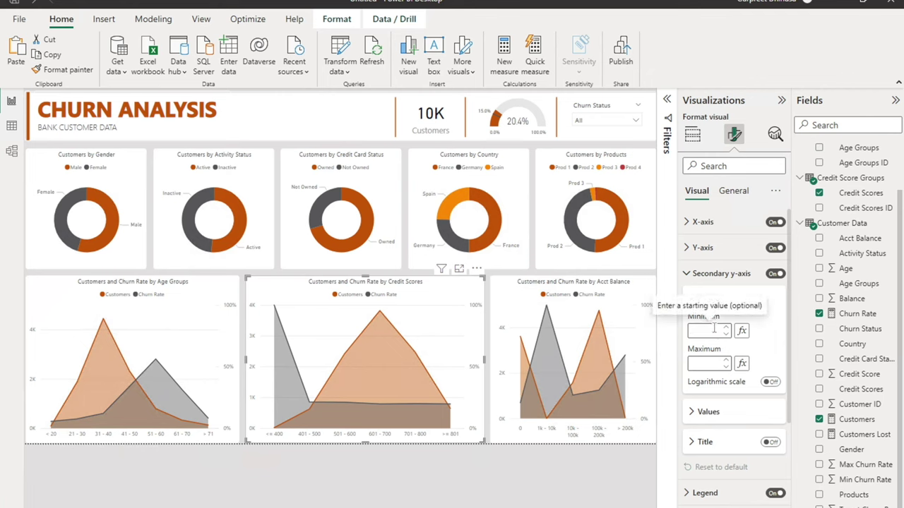
{"action": "type", "text": "0"}
{"action": "left_click", "coordinate": [712, 363]}
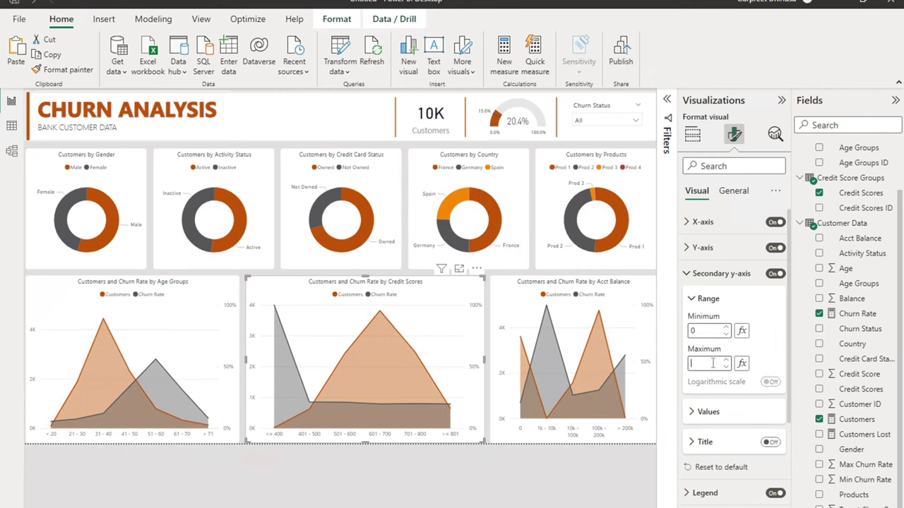
{"action": "left_click", "coordinate": [643, 302]}
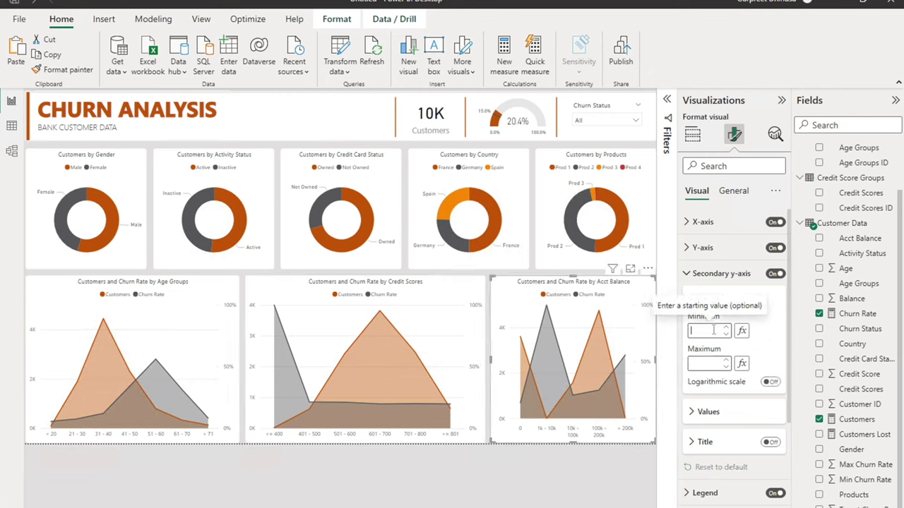
{"action": "left_click", "coordinate": [714, 364]}
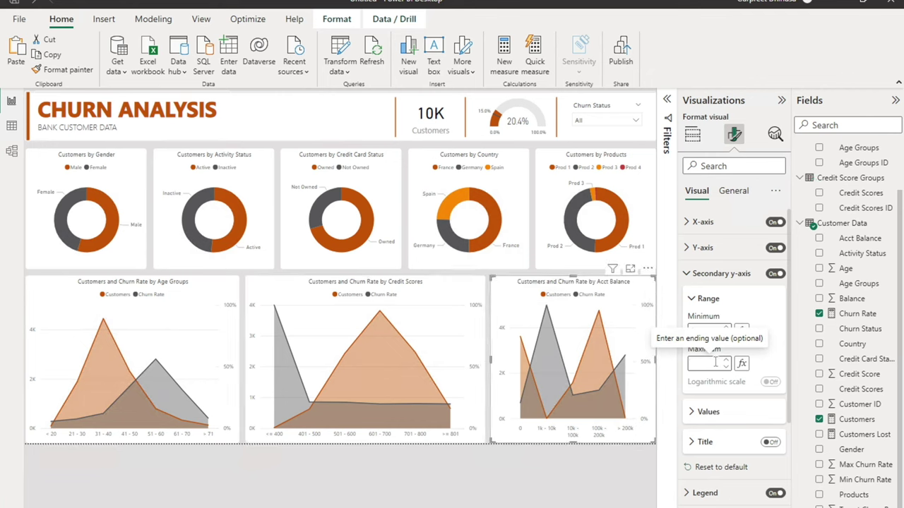
{"action": "left_click", "coordinate": [639, 476]}
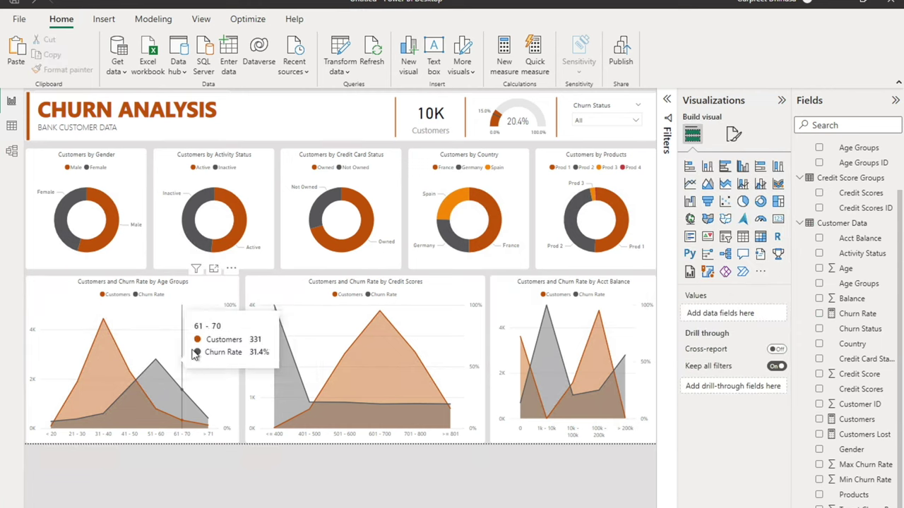
Turn on markers for the age groups, credit scores and account balance area charts.
{"action": "left_click", "coordinate": [209, 295]}
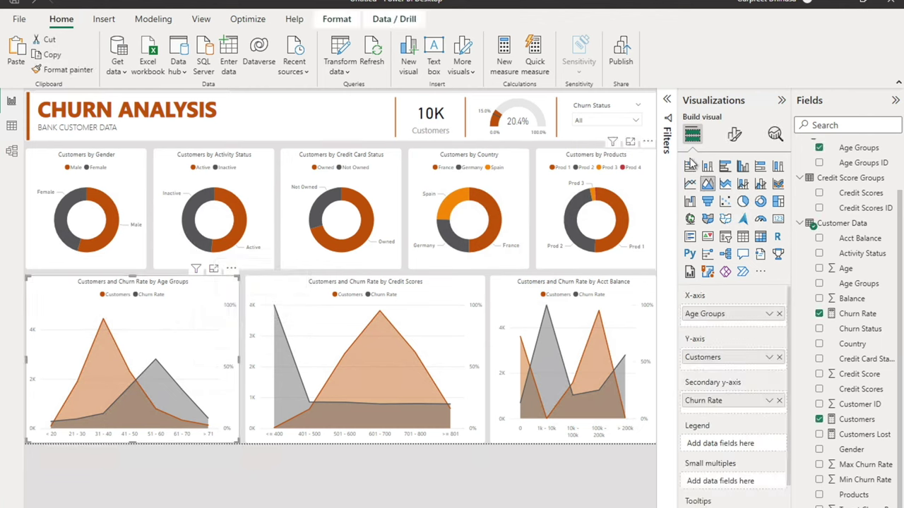
{"action": "left_click", "coordinate": [737, 135]}
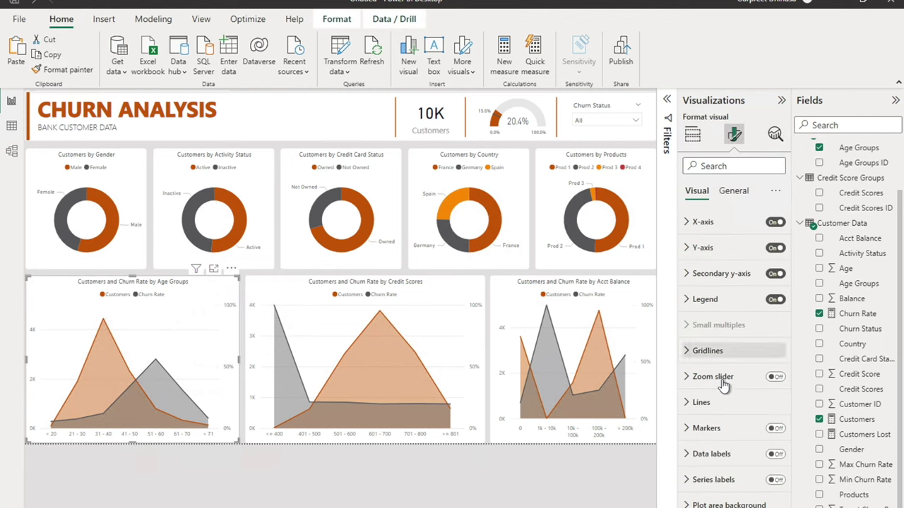
{"action": "left_click", "coordinate": [775, 428]}
{"action": "left_click", "coordinate": [462, 291]}
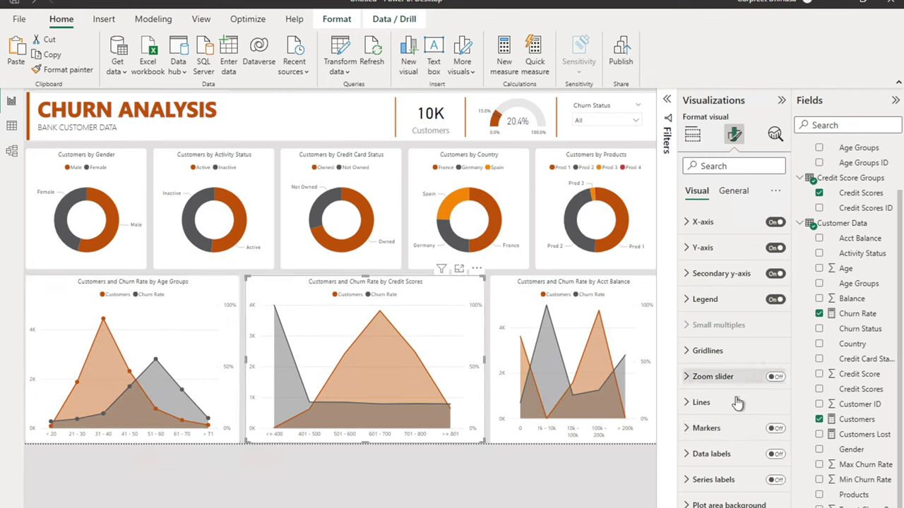
{"action": "left_click", "coordinate": [775, 429]}
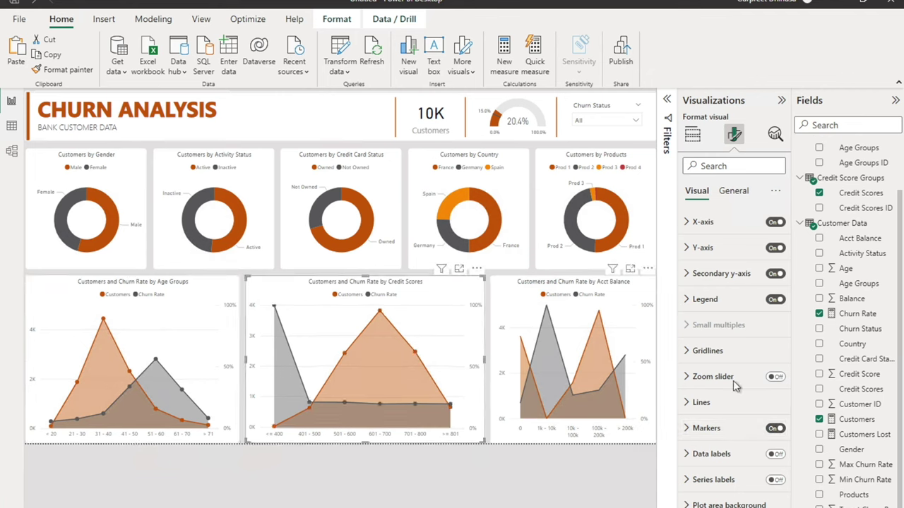
{"action": "left_click", "coordinate": [628, 360]}
{"action": "left_click", "coordinate": [775, 429]}
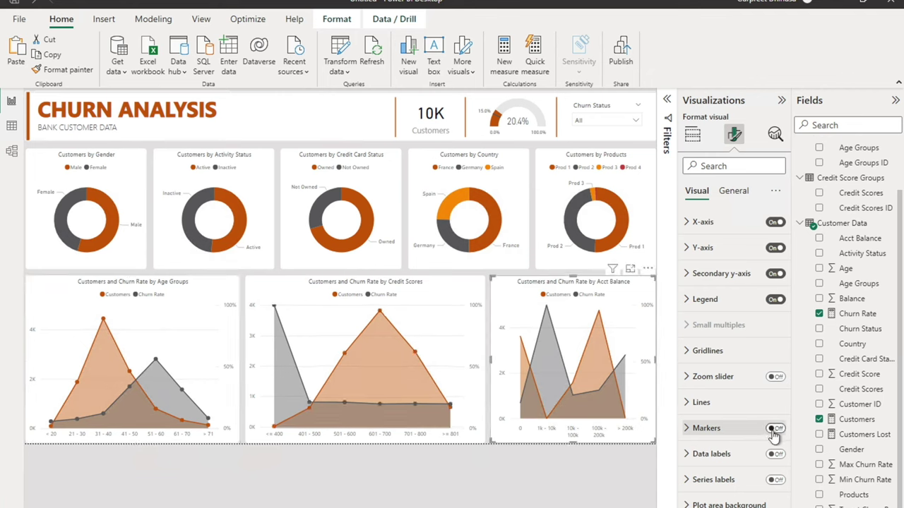
{"action": "left_click", "coordinate": [587, 467]}
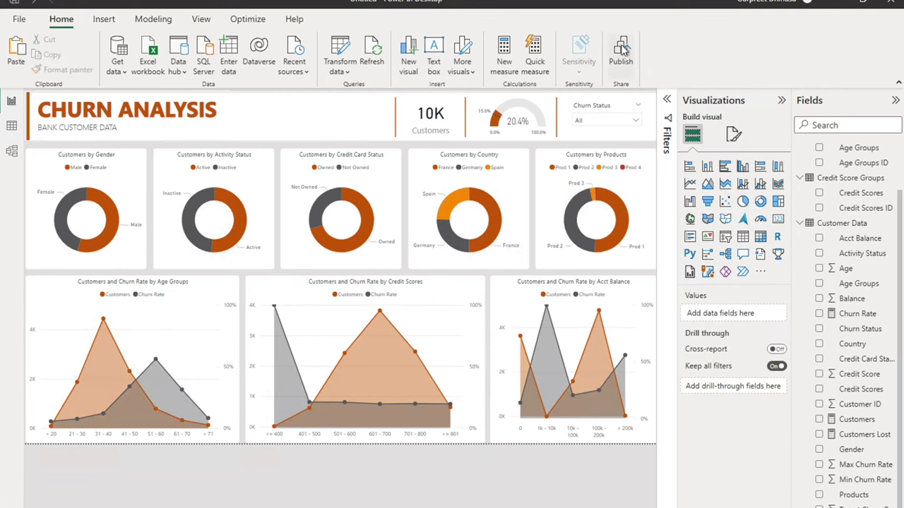
Save the report as "Bank Customerr Churn Analysis DEMO.pbix" in the Bank Customer Churn Analysis folder.
{"action": "left_click", "coordinate": [19, 19]}
{"action": "key", "text": "Escape"}
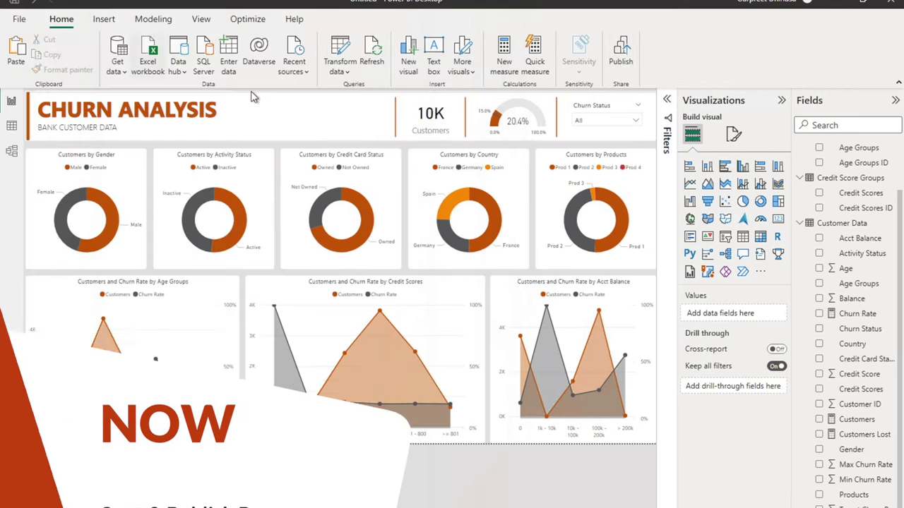
{"action": "left_click", "coordinate": [219, 106]}
{"action": "left_click", "coordinate": [188, 375]}
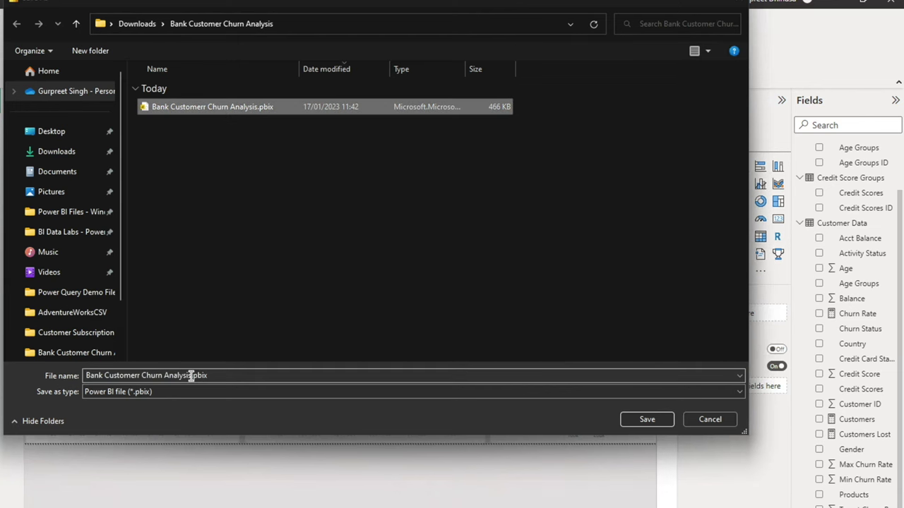
{"action": "key", "text": "ctrl+a"}
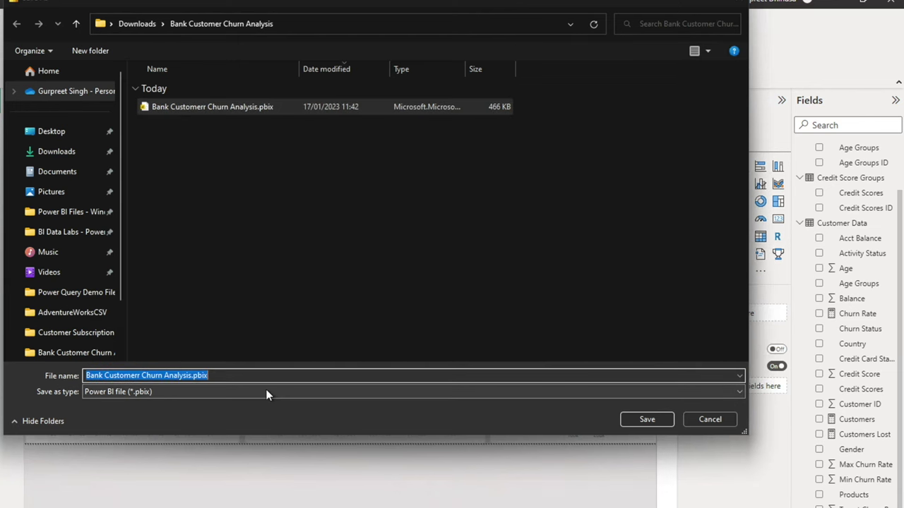
{"action": "left_click", "coordinate": [192, 376]}
{"action": "type", "text": "DEMO"}
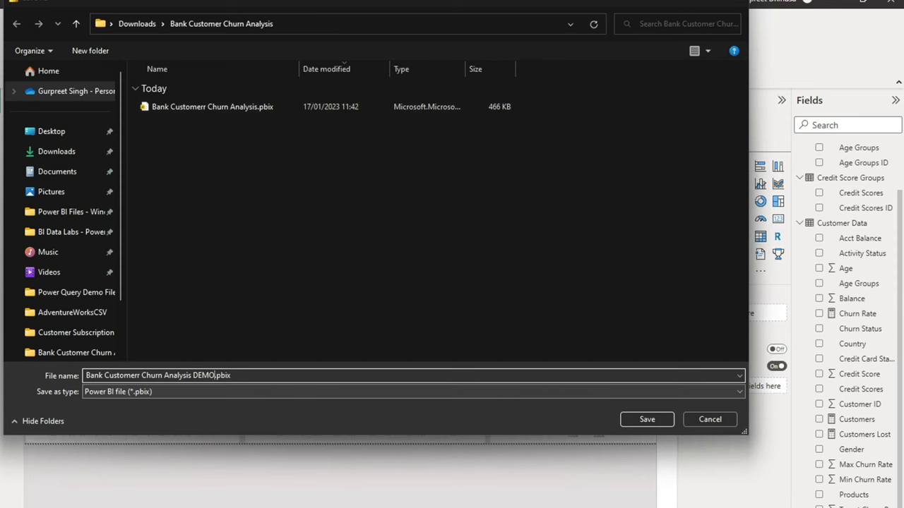
{"action": "left_click", "coordinate": [631, 416]}
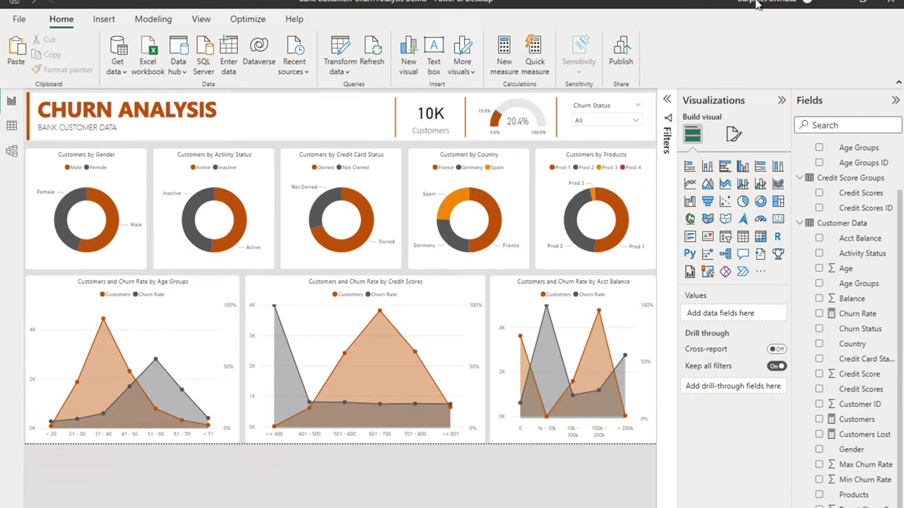
Publish the report to My workspace and open the published report in the Power BI service.
{"action": "left_click", "coordinate": [623, 48]}
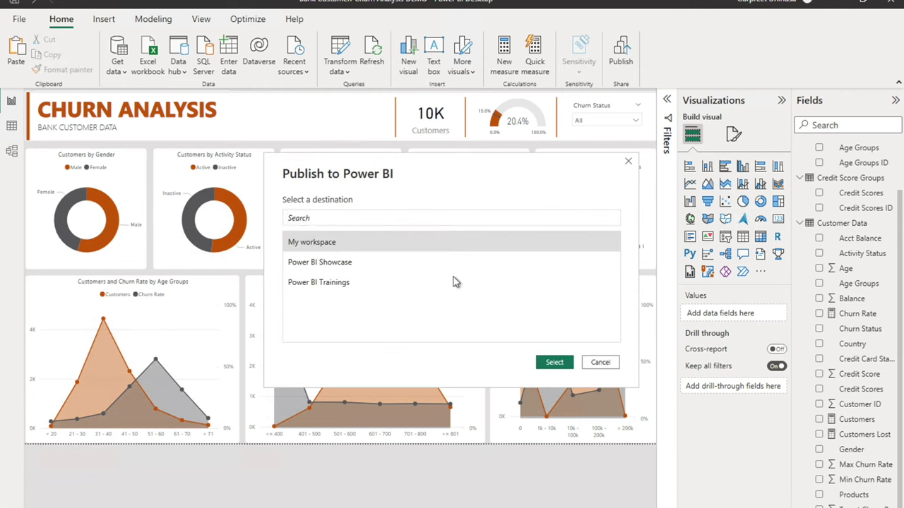
{"action": "left_click", "coordinate": [555, 363]}
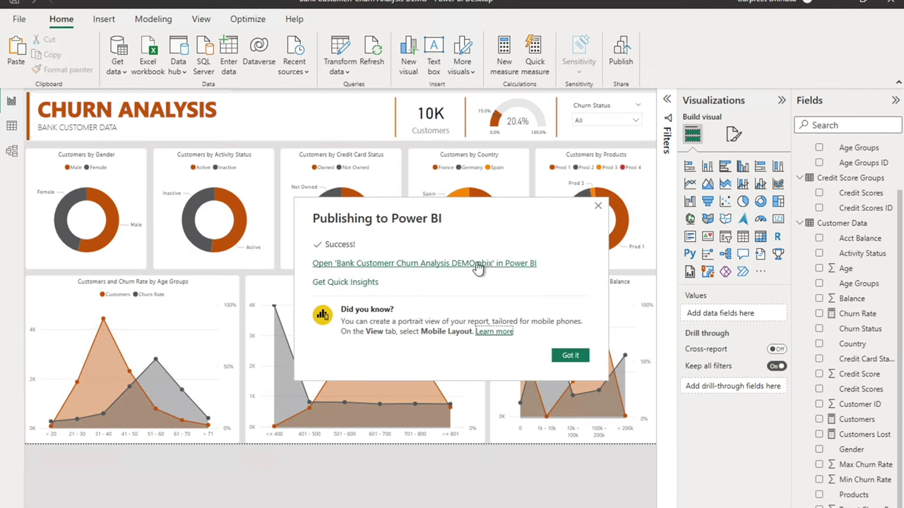
{"action": "left_click", "coordinate": [477, 263]}
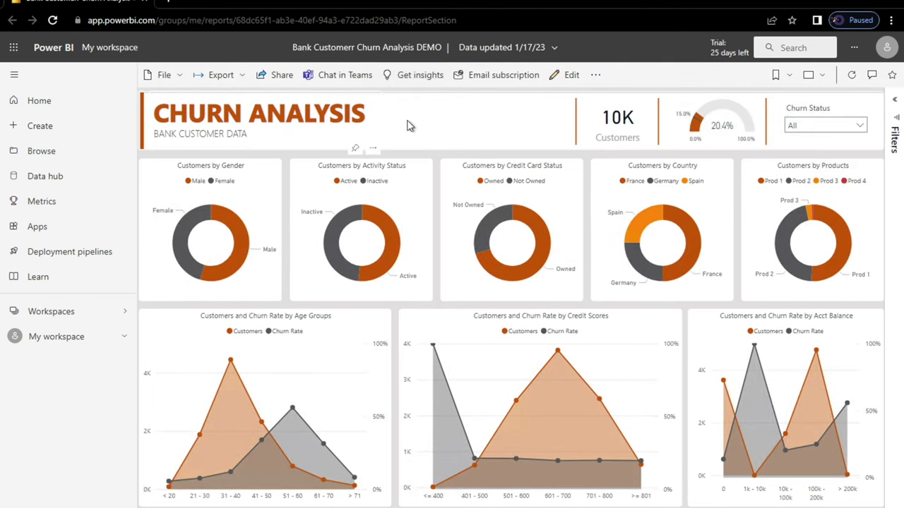
Dismiss the Power BI Admin User Survey, view the published report's link sharing options, and close them.
{"action": "left_click", "coordinate": [395, 75]}
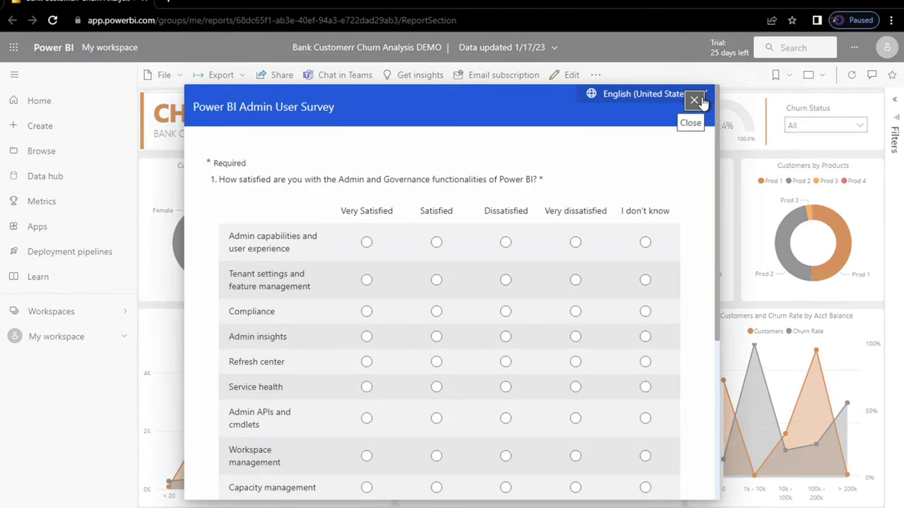
{"action": "left_click", "coordinate": [695, 100]}
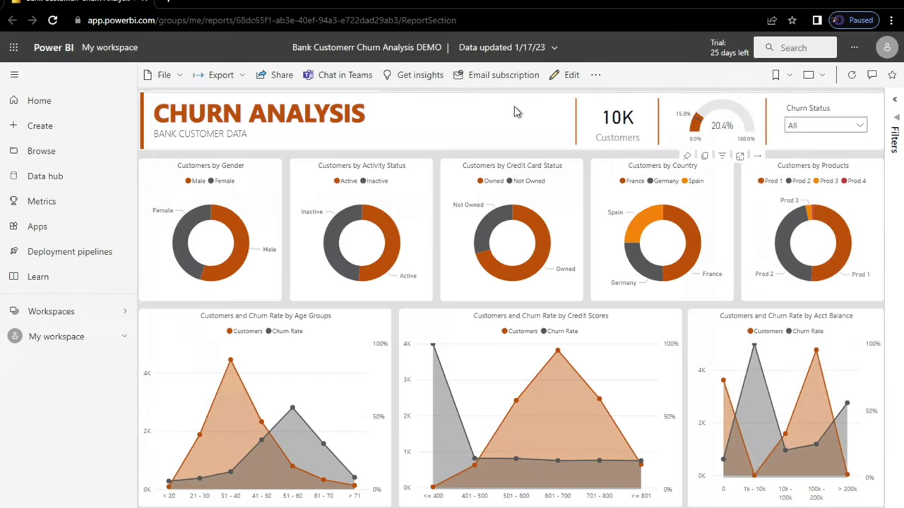
{"action": "left_click", "coordinate": [286, 78]}
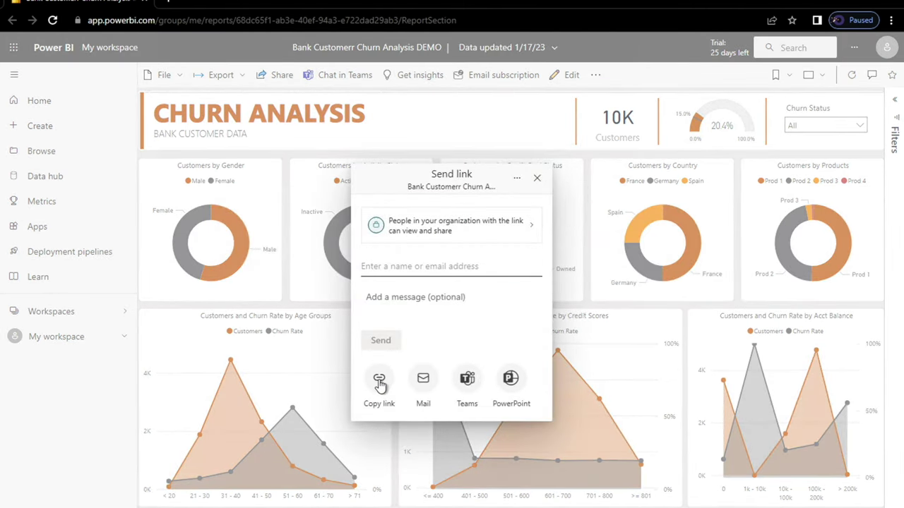
{"action": "left_click", "coordinate": [538, 180]}
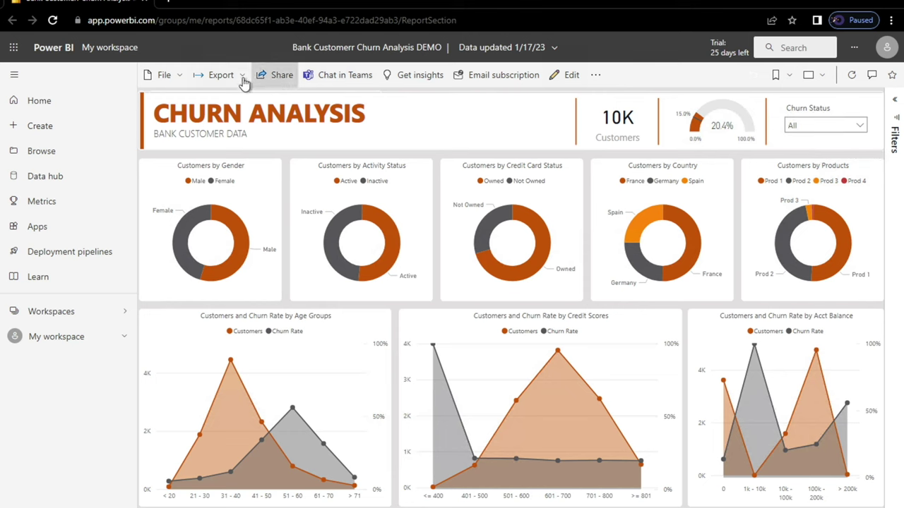
View the published report's export options and close them without exporting.
{"action": "left_click", "coordinate": [215, 75]}
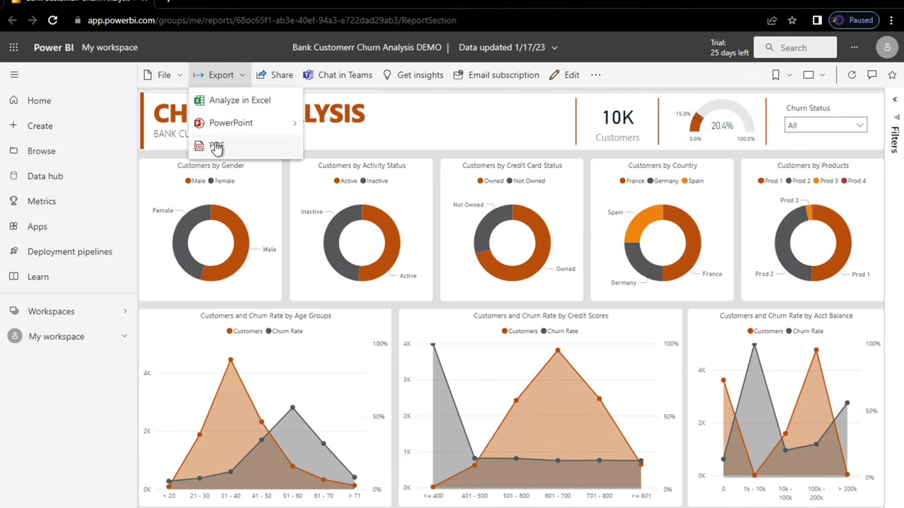
{"action": "left_click", "coordinate": [414, 115]}
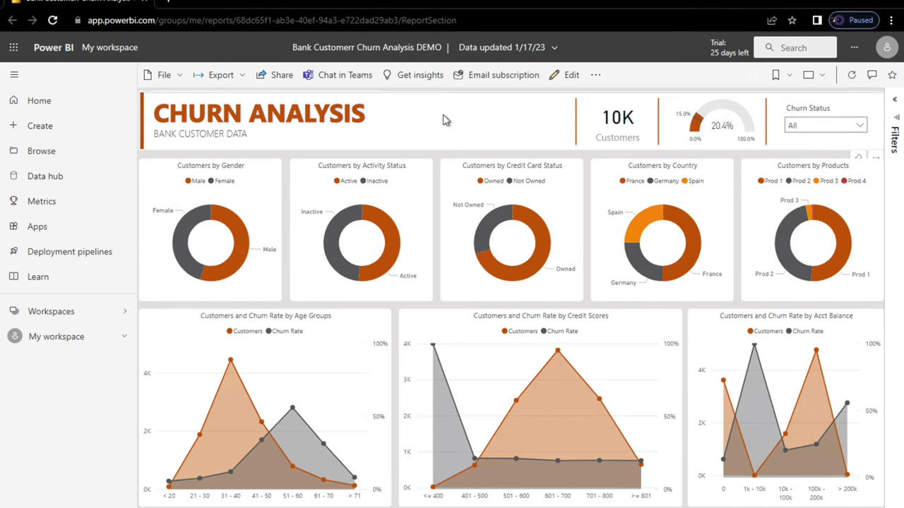
{"action": "mouse_move", "coordinate": [275, 174]}
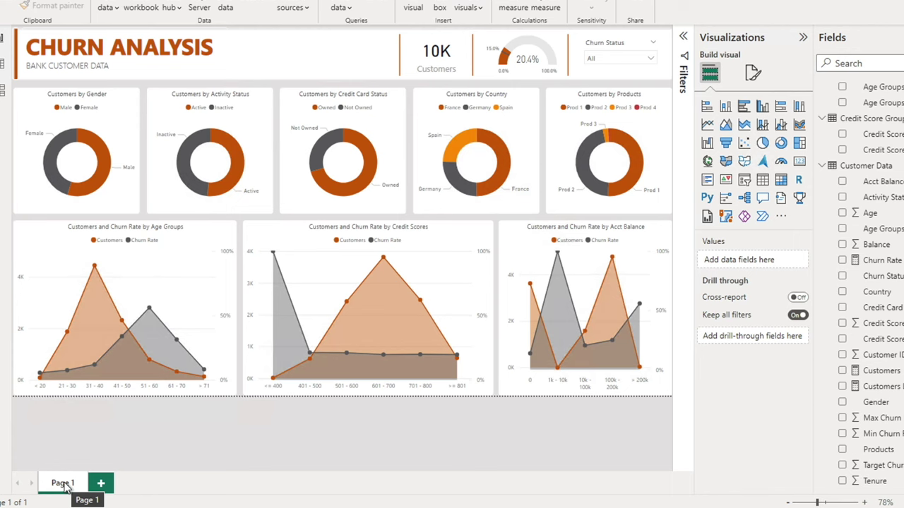
Rename the report page Page 1 after the dashboard's Churn Analysis title.
{"action": "double_click", "coordinate": [63, 484]}
{"action": "type", "text": "d"}
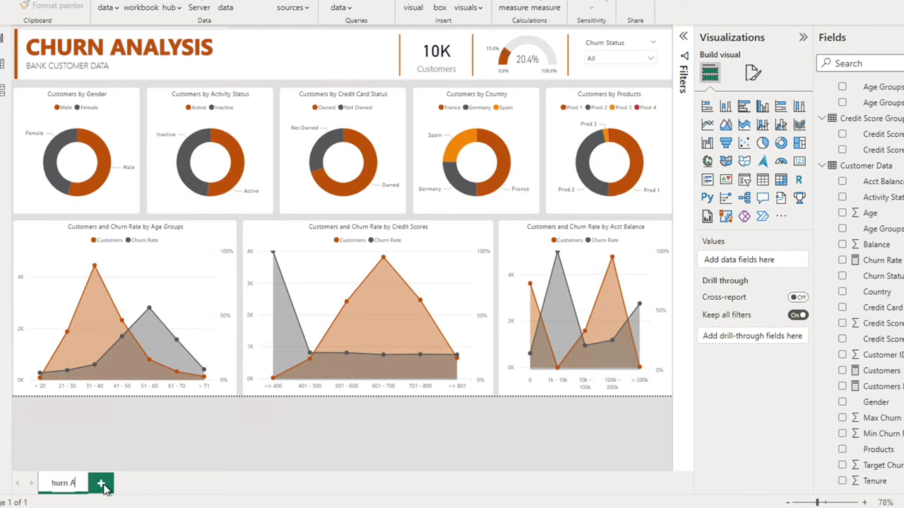
{"action": "key", "text": "Return"}
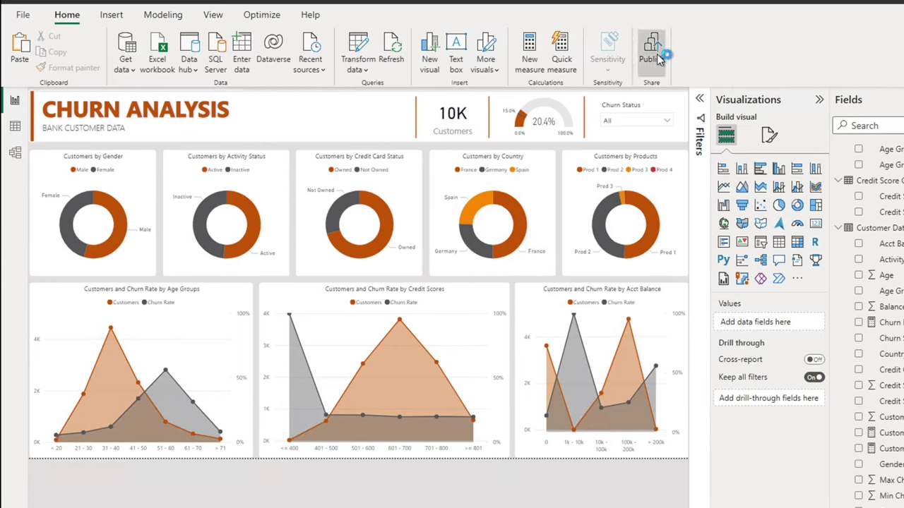
Save the changes and republish the report to My workspace, replacing the existing "Bank Customerr Churn Analysis DEMO" dataset.
{"action": "left_click", "coordinate": [651, 47]}
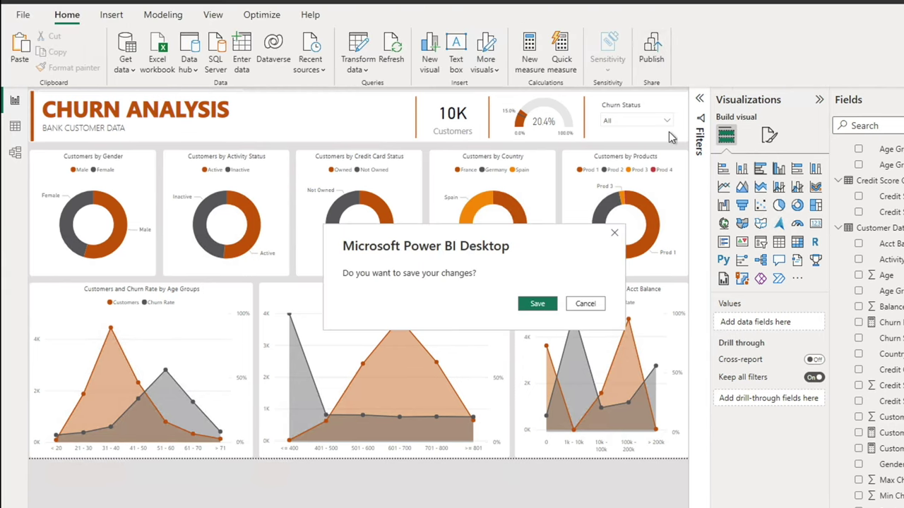
{"action": "left_click", "coordinate": [544, 309]}
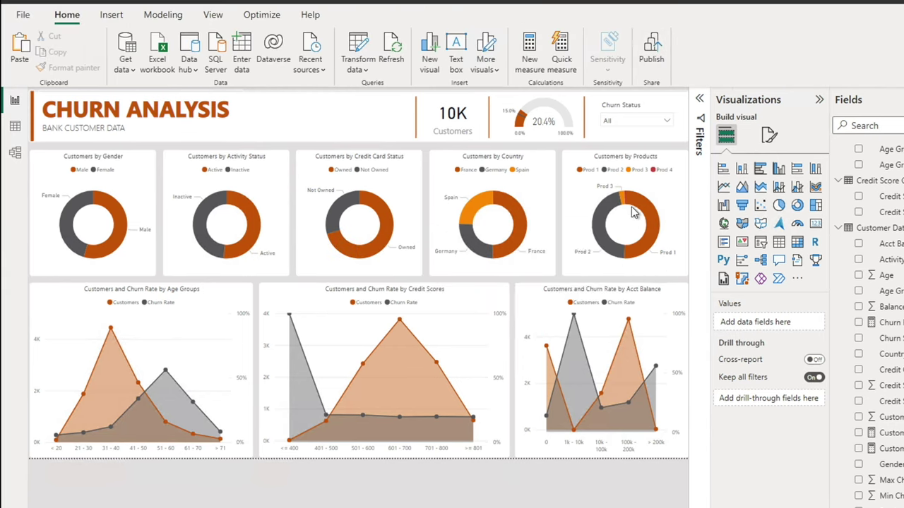
{"action": "left_click", "coordinate": [456, 247]}
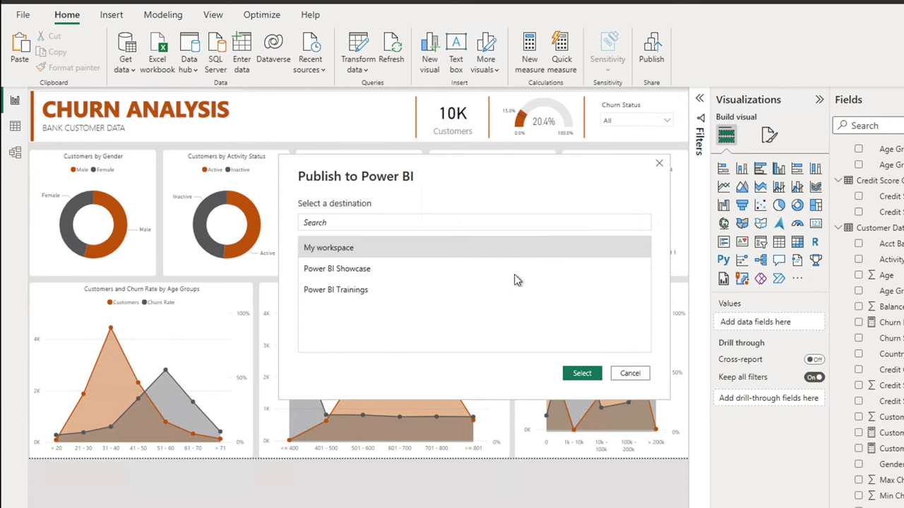
{"action": "left_click", "coordinate": [582, 373]}
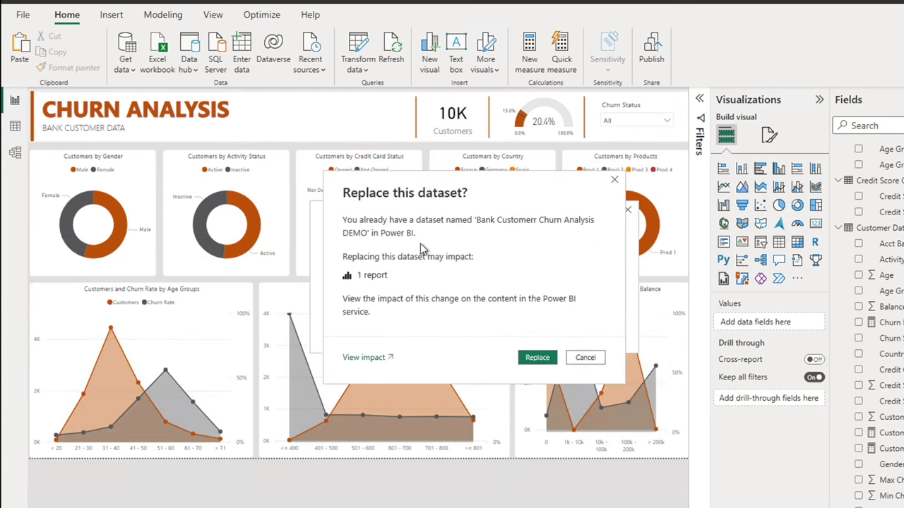
{"action": "left_click", "coordinate": [535, 359]}
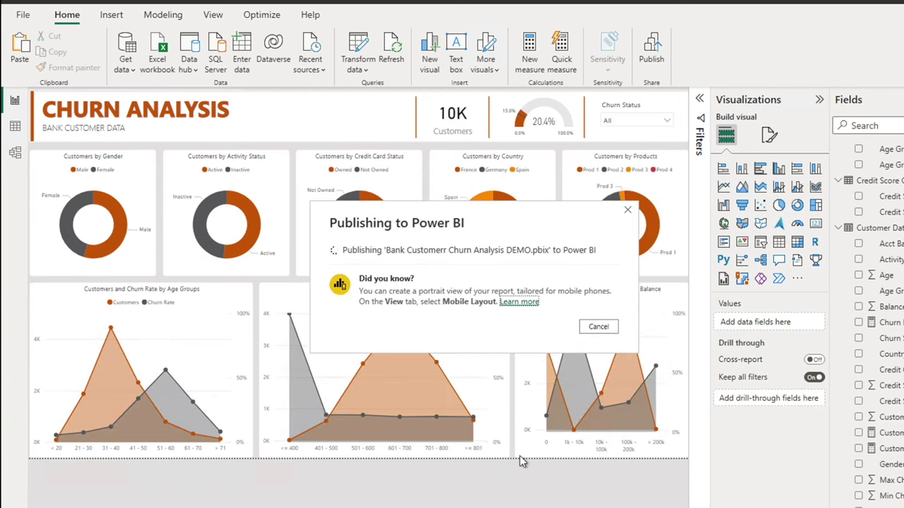